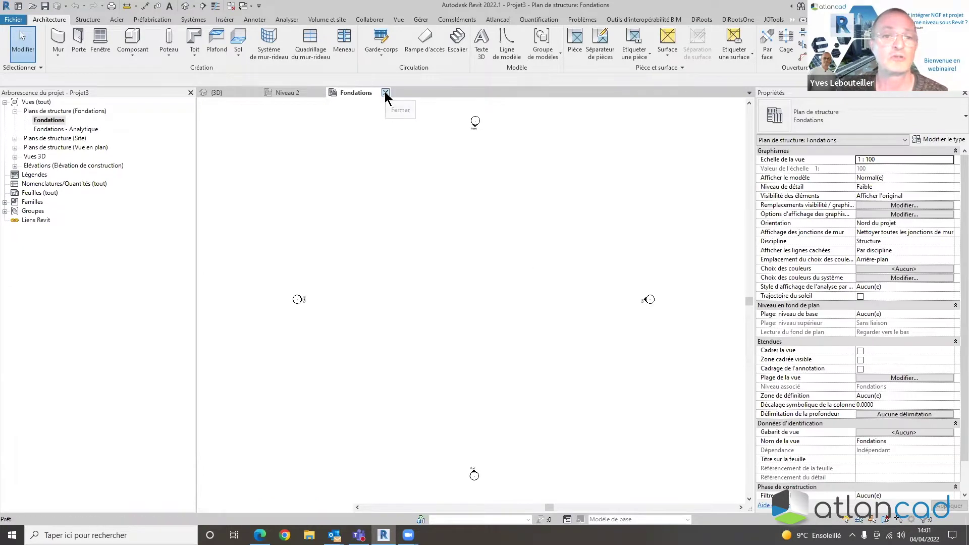
Close the open Fondations and Niveau 2 views of Projet3 and dismiss the save reminder without saving
left_click(385, 93)
left_click(321, 93)
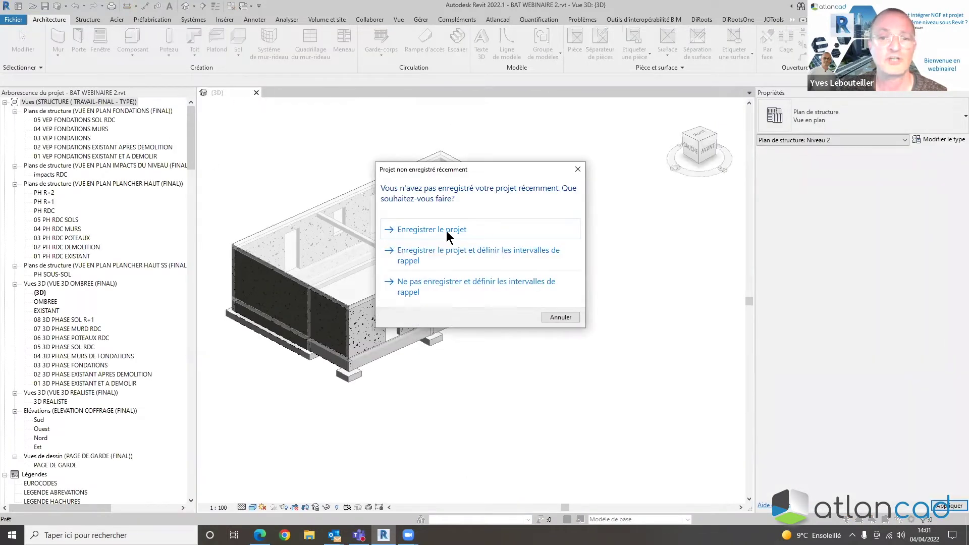
left_click(560, 318)
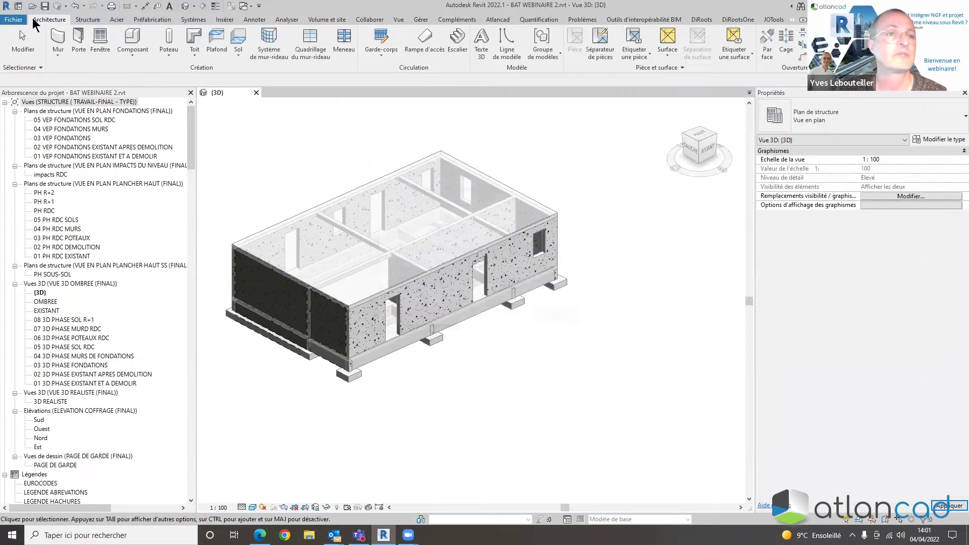
Create a new project from the Gabarit de structure template and open its Fondations structural plan
left_click(13, 19)
mouse_move(27, 58)
left_click(103, 67)
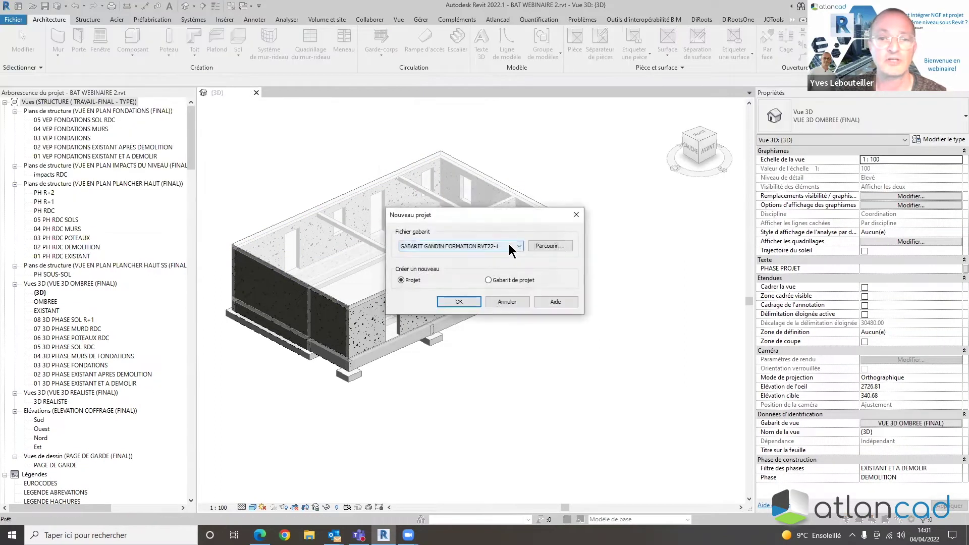
left_click(514, 248)
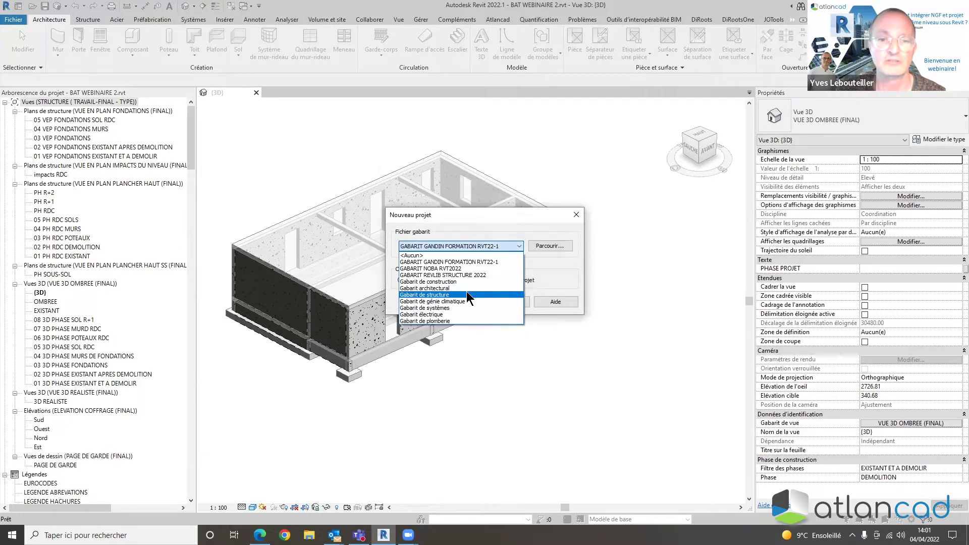
left_click(466, 295)
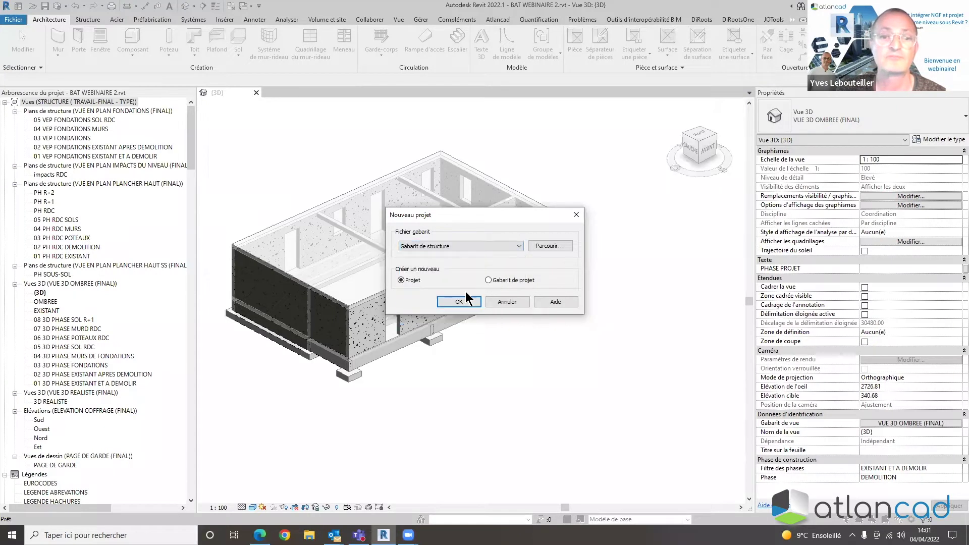
left_click(465, 302)
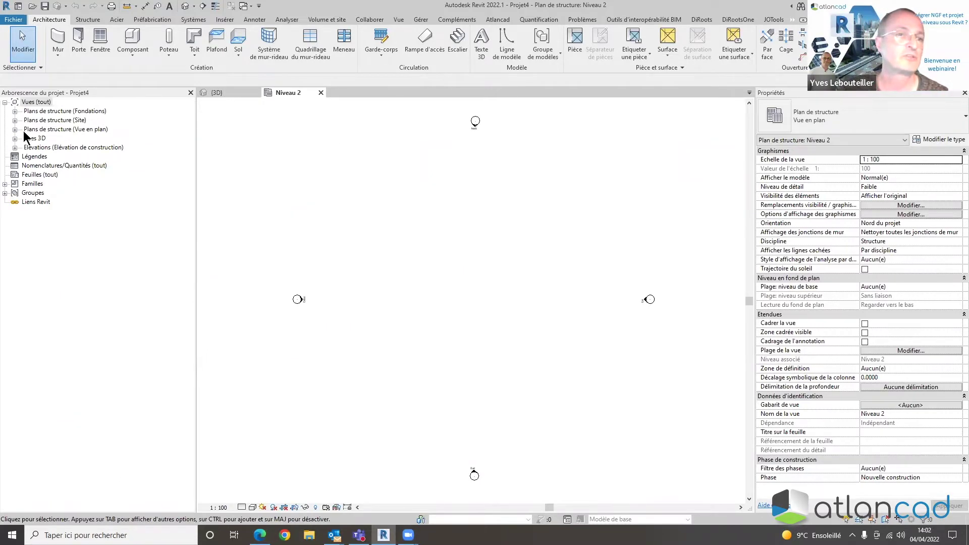
left_click(14, 111)
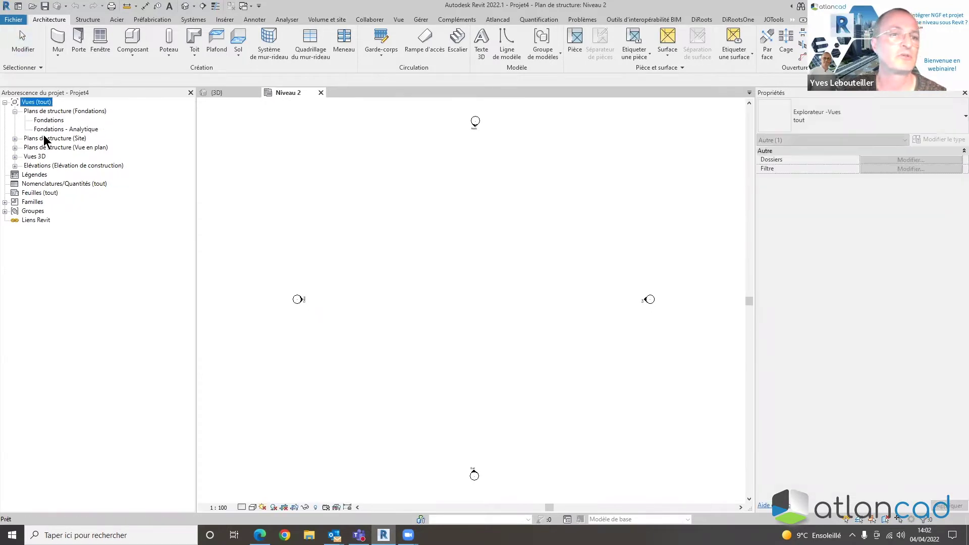
double_click(49, 122)
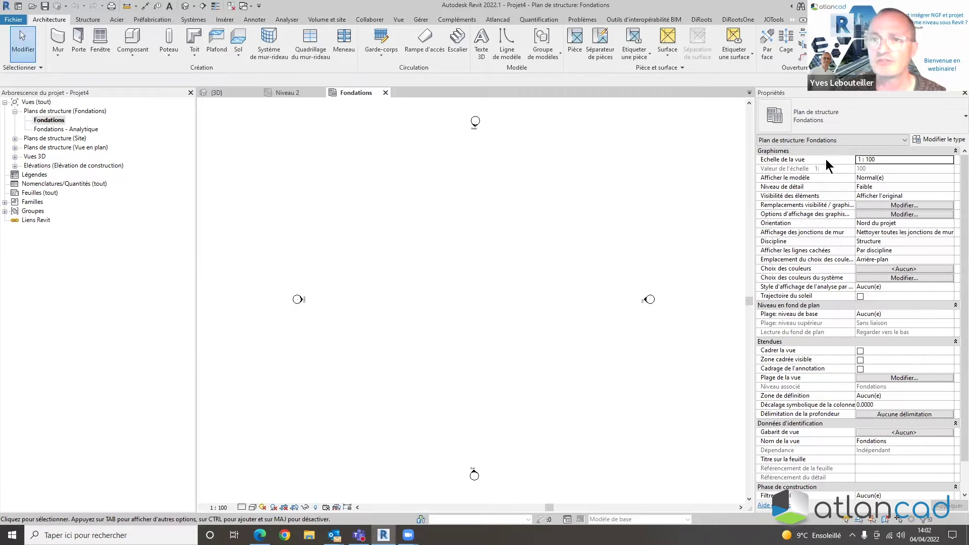
Switch the Fondations view's phase to Existant and return it to Nouvelle construction
scroll(858, 197, "down", 1)
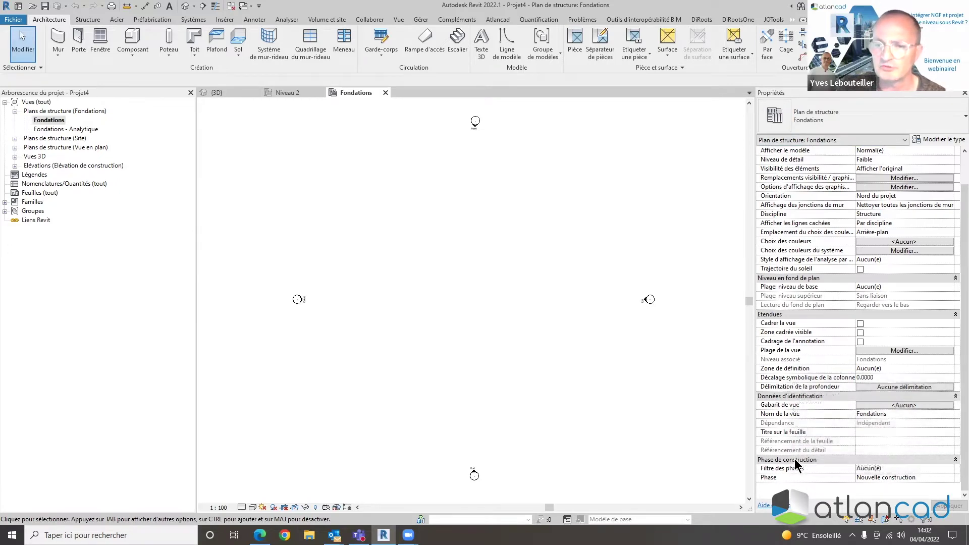
left_click(949, 478)
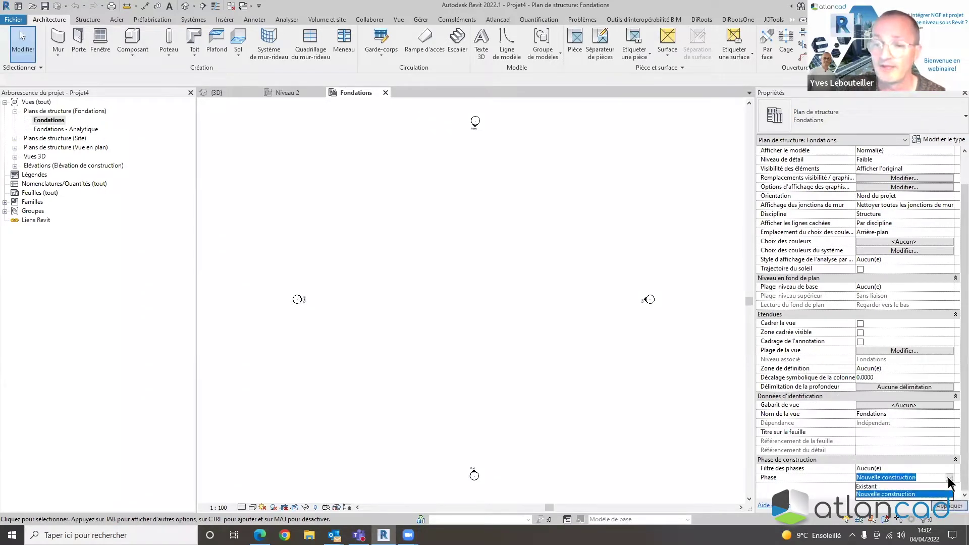
left_click(870, 487)
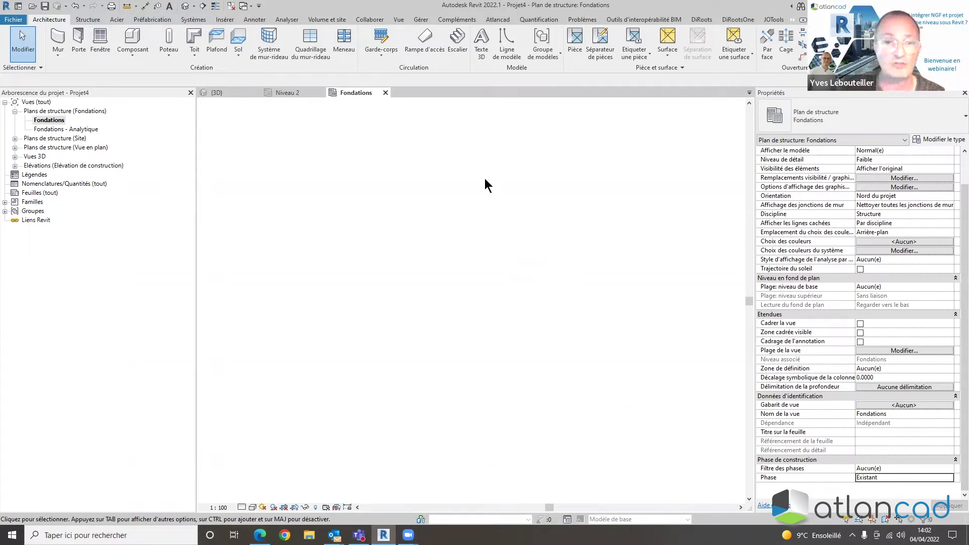
left_click(950, 478)
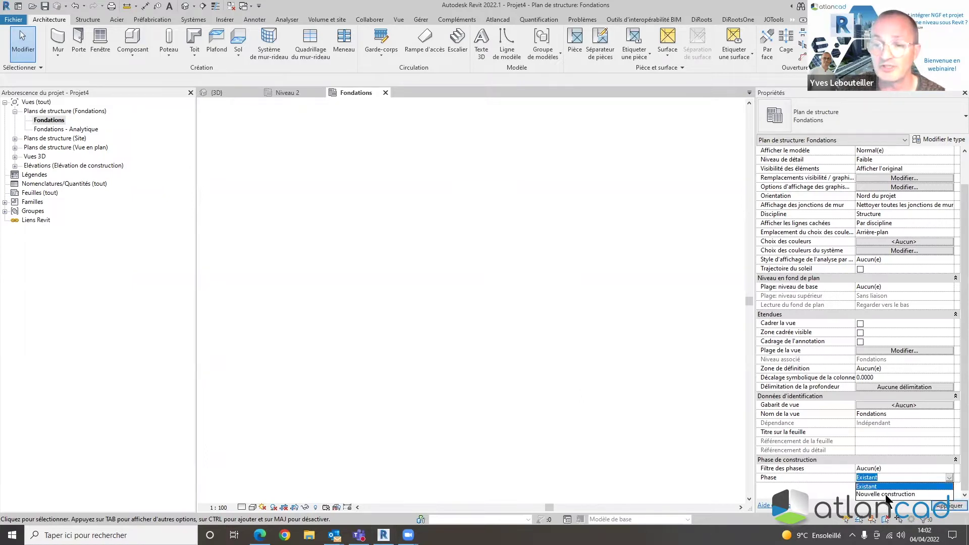
left_click(889, 496)
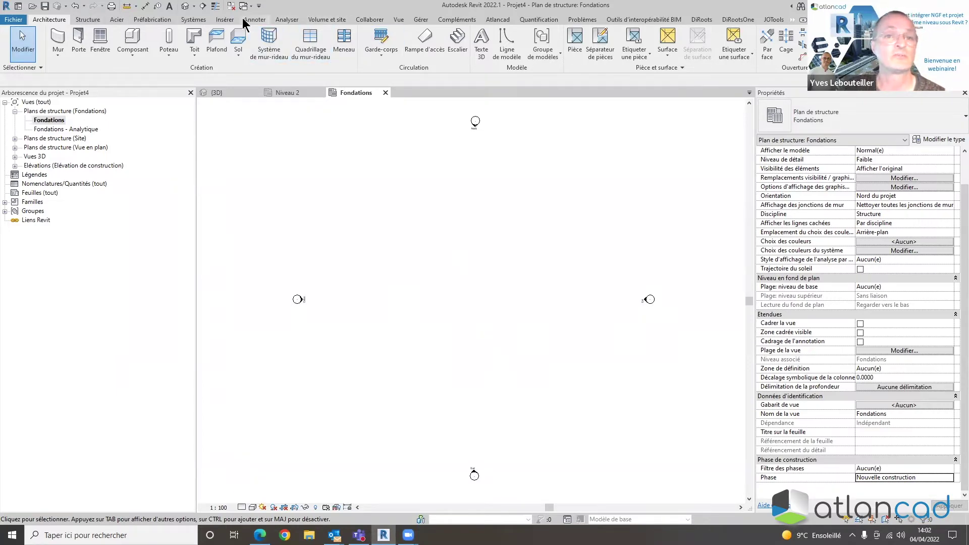
Draw two vertical grid lines 5 m apart in the Fondations plan, aligned at both ends
left_click(93, 20)
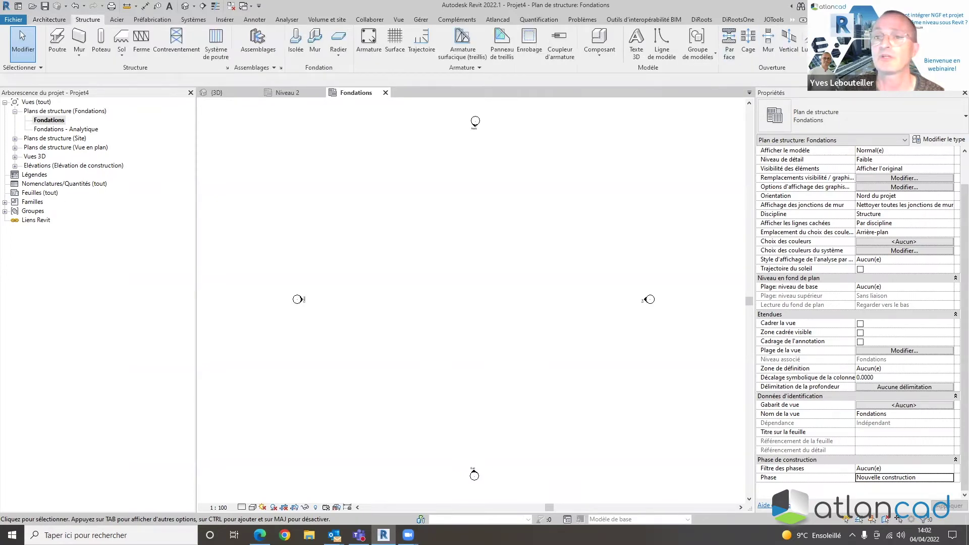
key("g")
key("r")
left_click(415, 370)
left_click(412, 195)
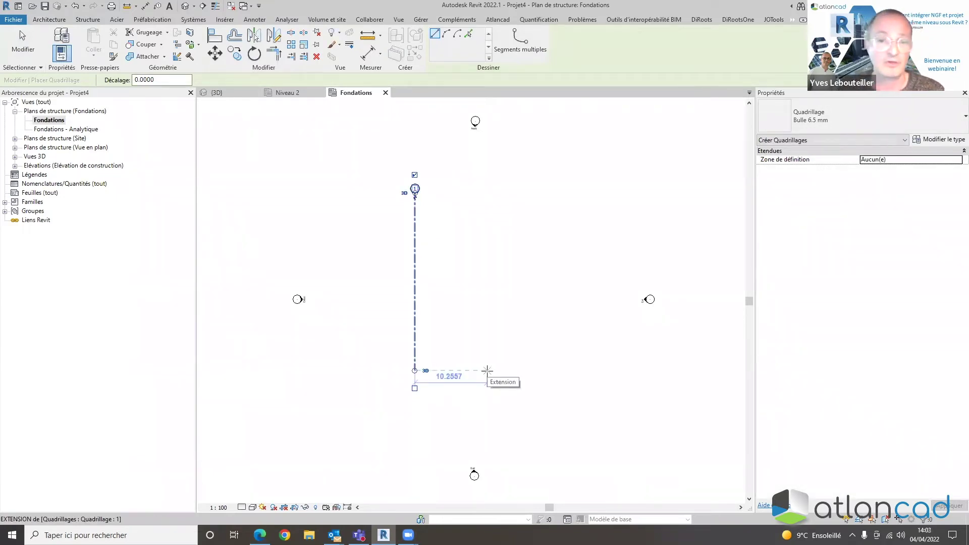
left_click(449, 370)
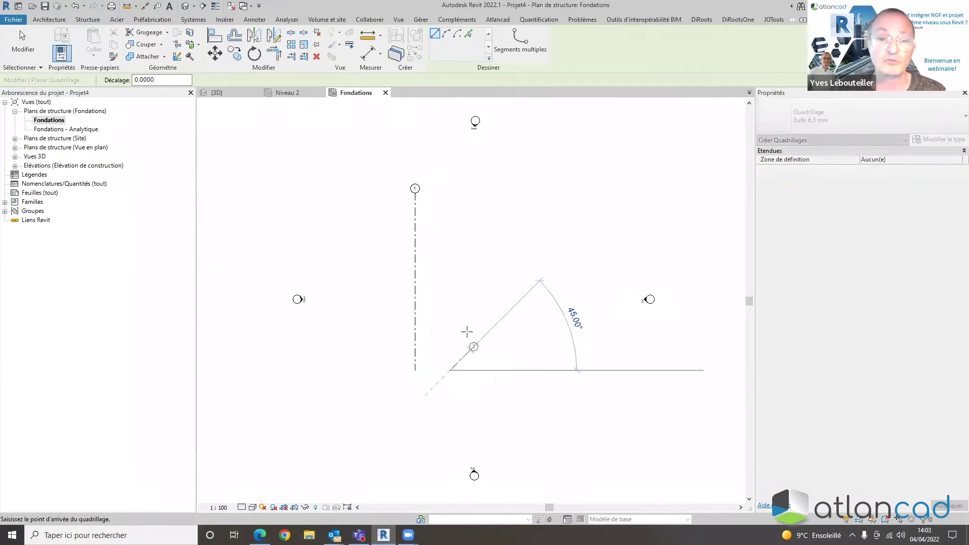
left_click(449, 193)
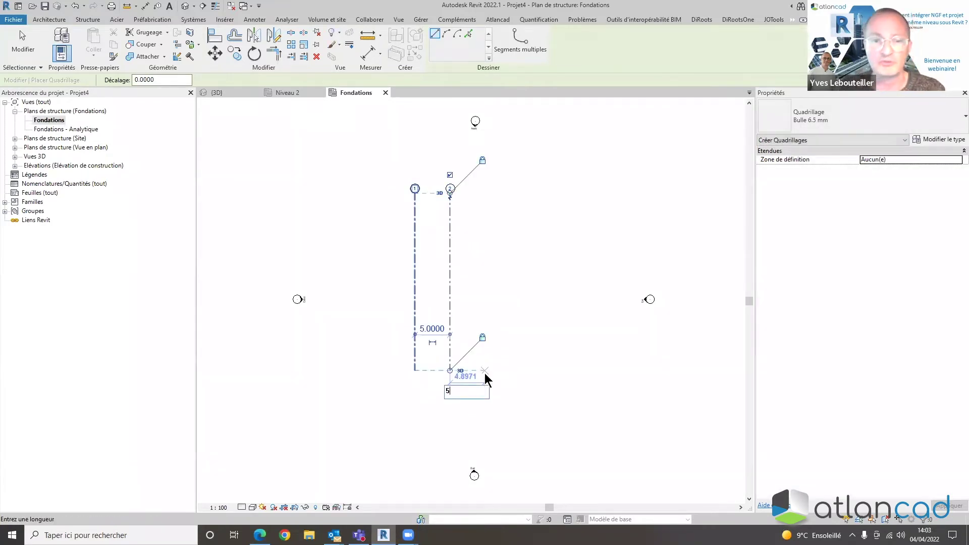
Add two more vertical grid lines of matching length to the right of grid 2, at 5 m spacing
left_click(484, 371)
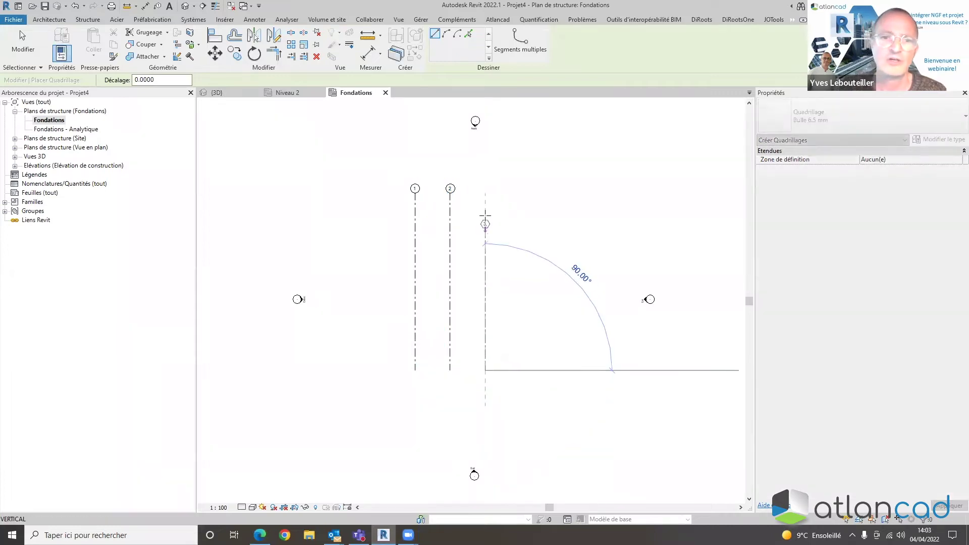
left_click(485, 193)
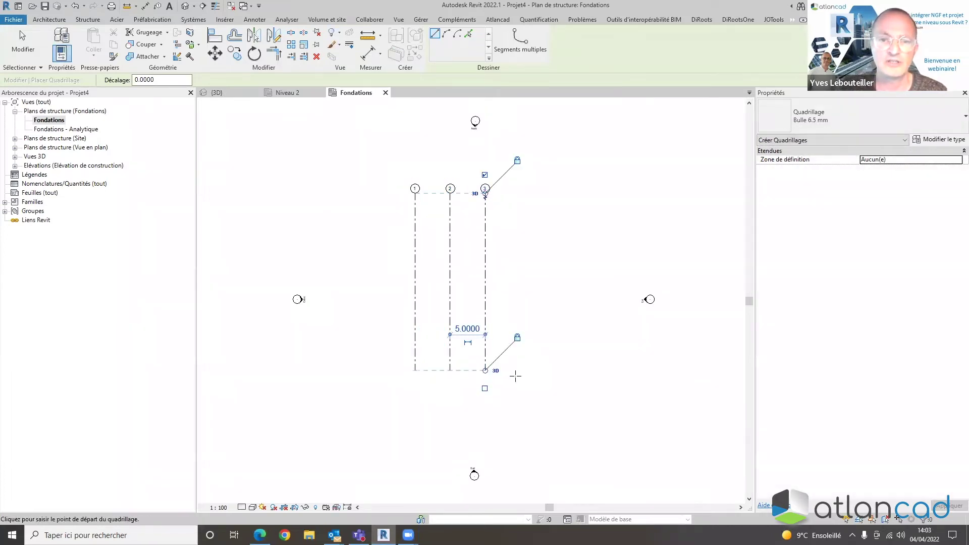
left_click(515, 372)
type("5")
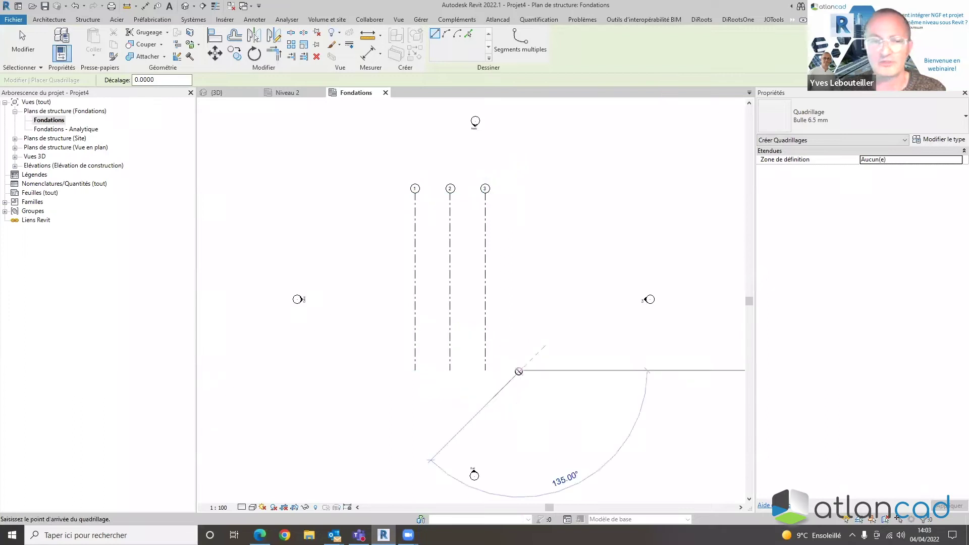
key("Return")
left_click(520, 193)
Draw a horizontal grid line across the four vertical grids near their upper ends and label it A
left_click(559, 217)
left_click(394, 217)
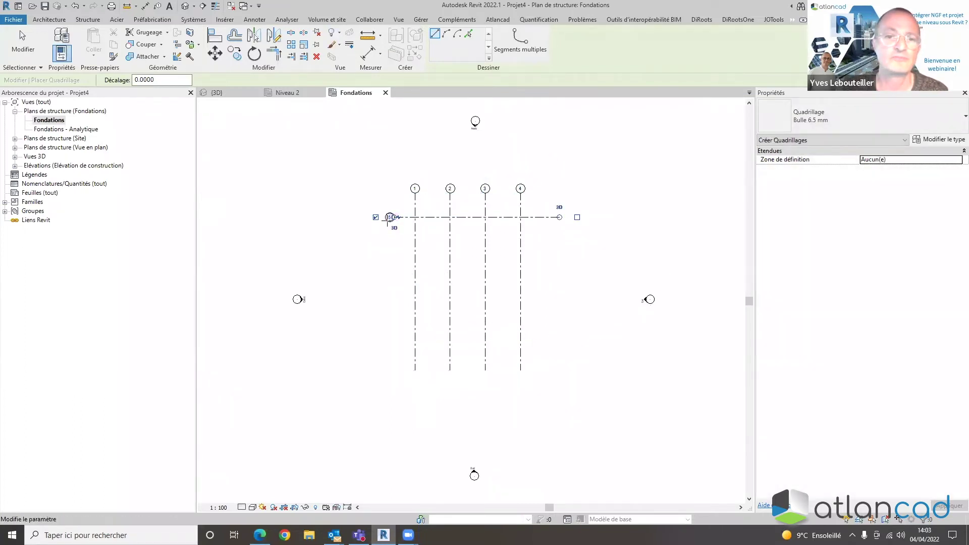
scroll(391, 218, "up", 5)
left_click(395, 214)
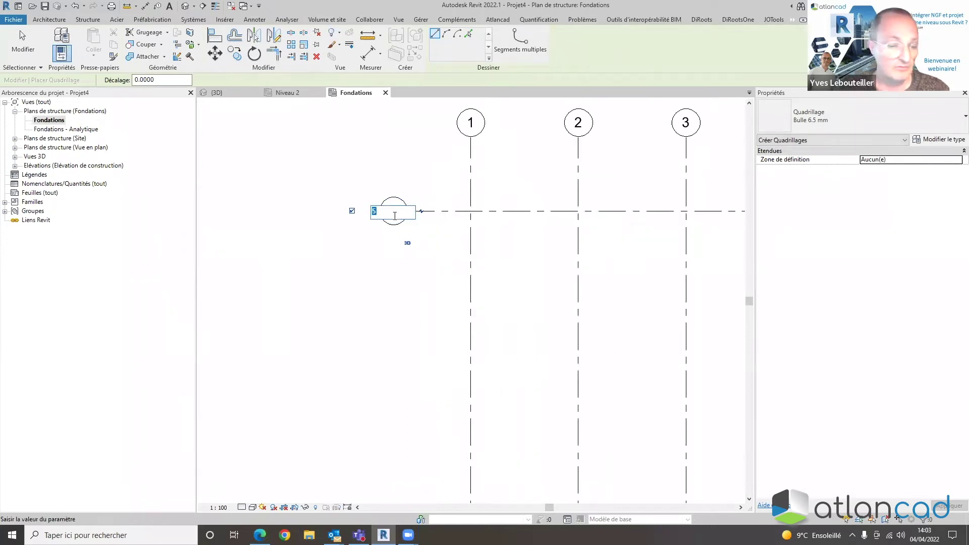
type("A")
key("Return")
Draw two more horizontal grid lines below grid A at 5 m spacing, aligned with its ends
scroll(433, 270, "down", 3)
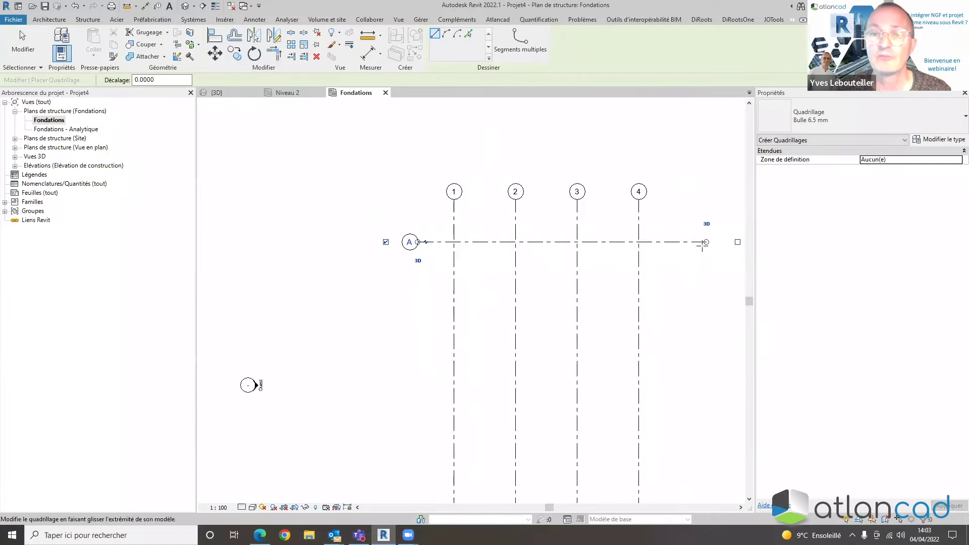
left_click(706, 302)
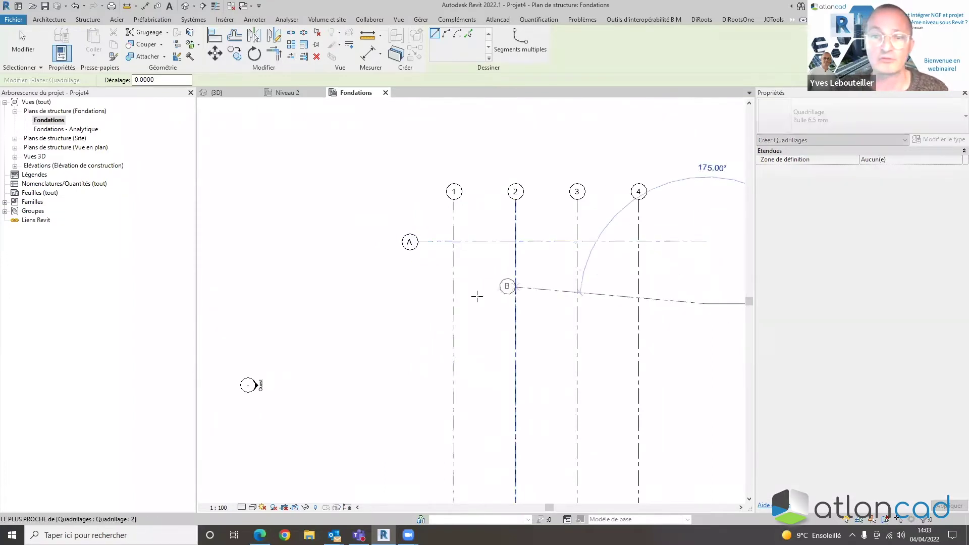
left_click(418, 303)
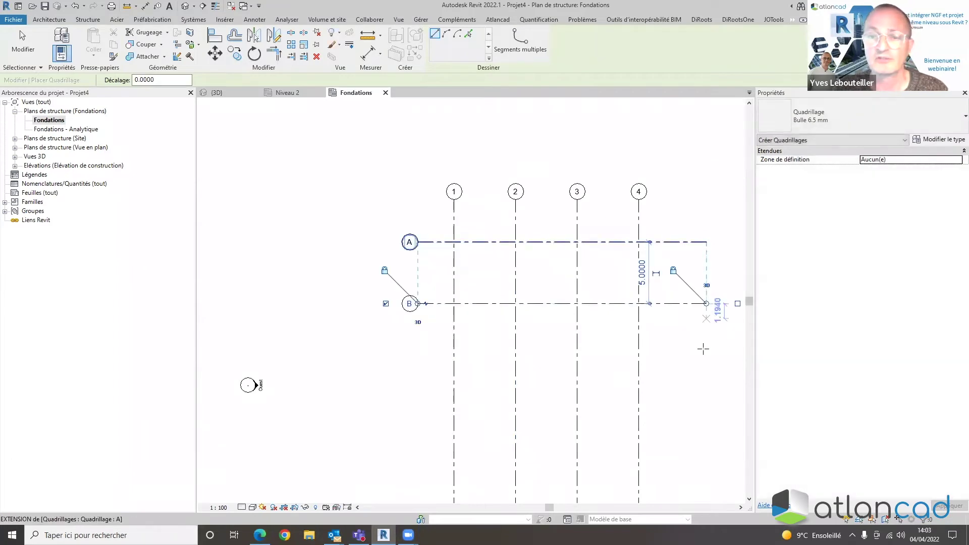
type("5")
key("Return")
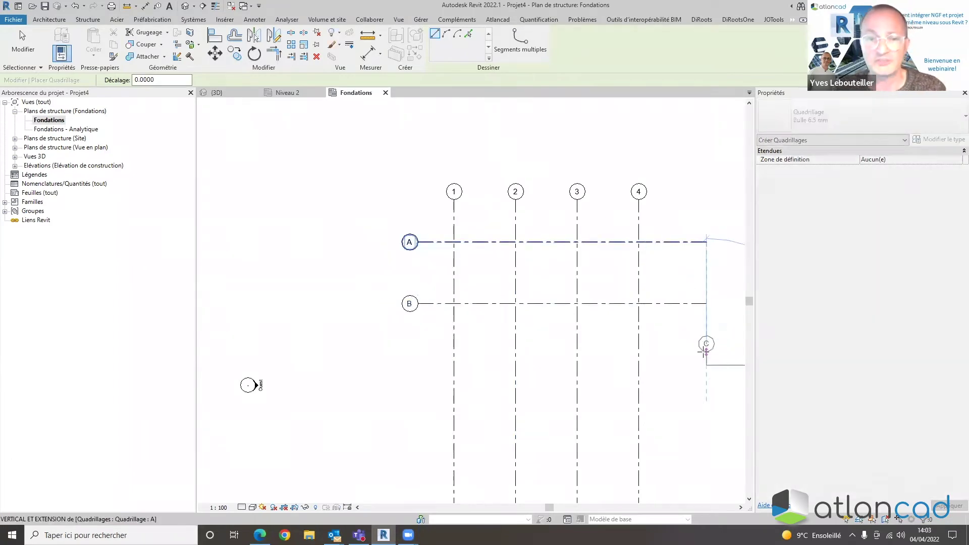
left_click(417, 365)
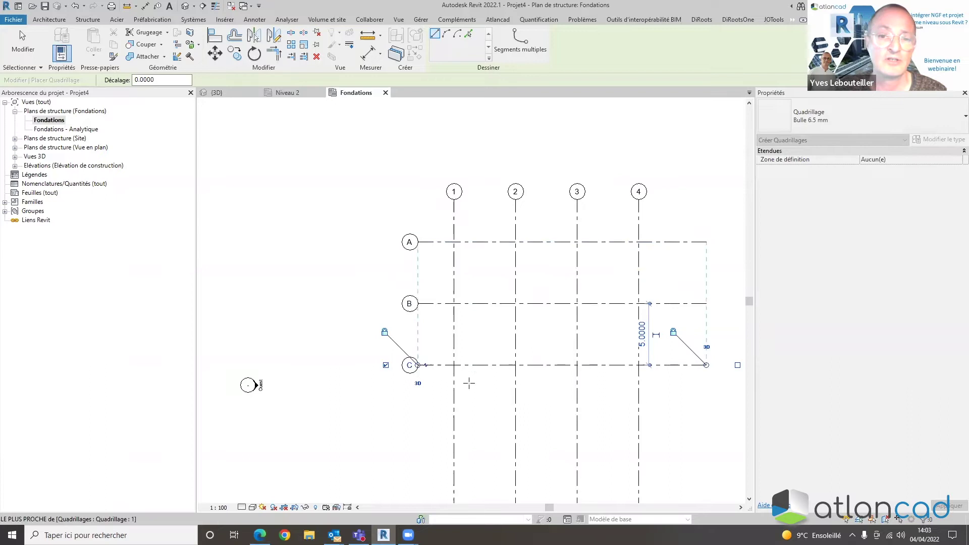
Draw a fourth horizontal grid line 5 m below grid C with aligned ends, and finish the Grid command
middle_click_drag(448, 353, 392, 281)
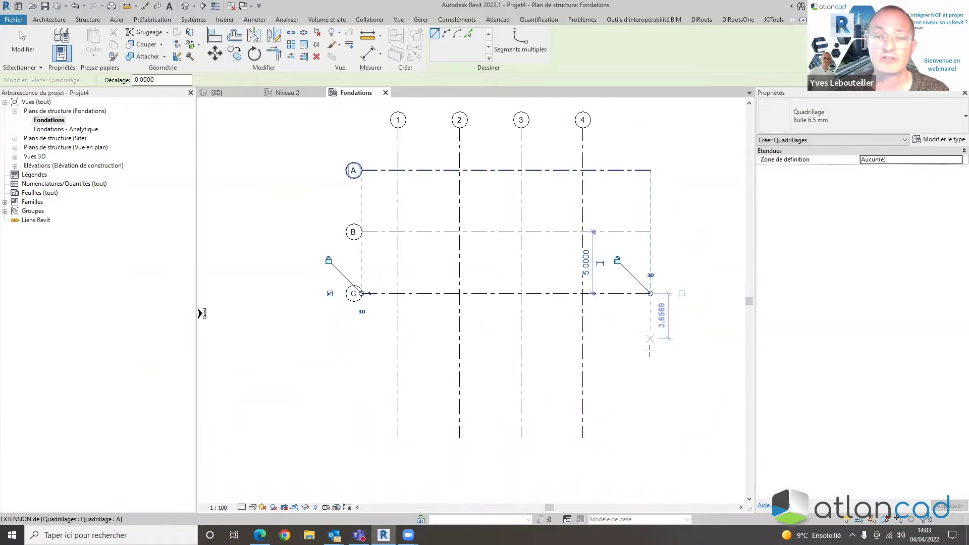
type("5")
key("Return")
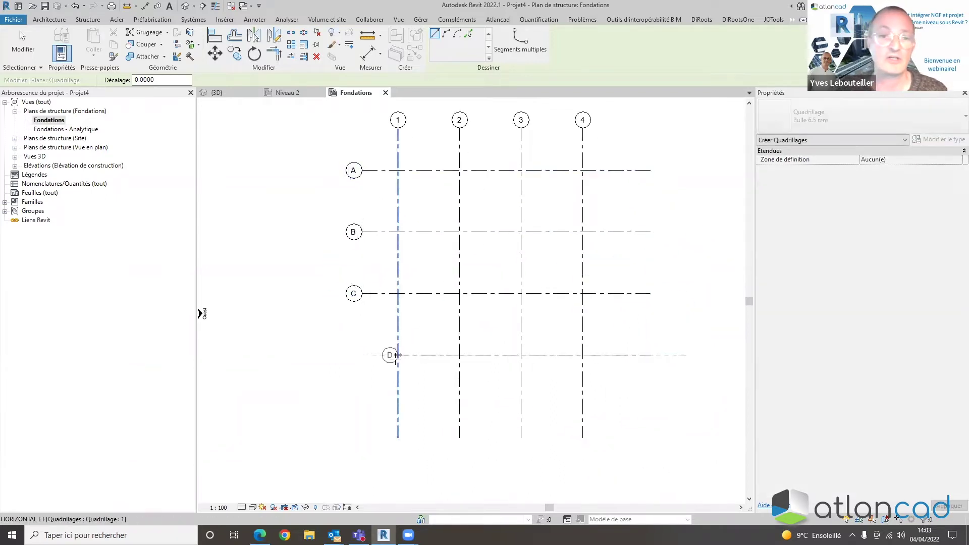
left_click(362, 355)
middle_click_drag(478, 350, 480, 412)
key("Escape")
key("Escape")
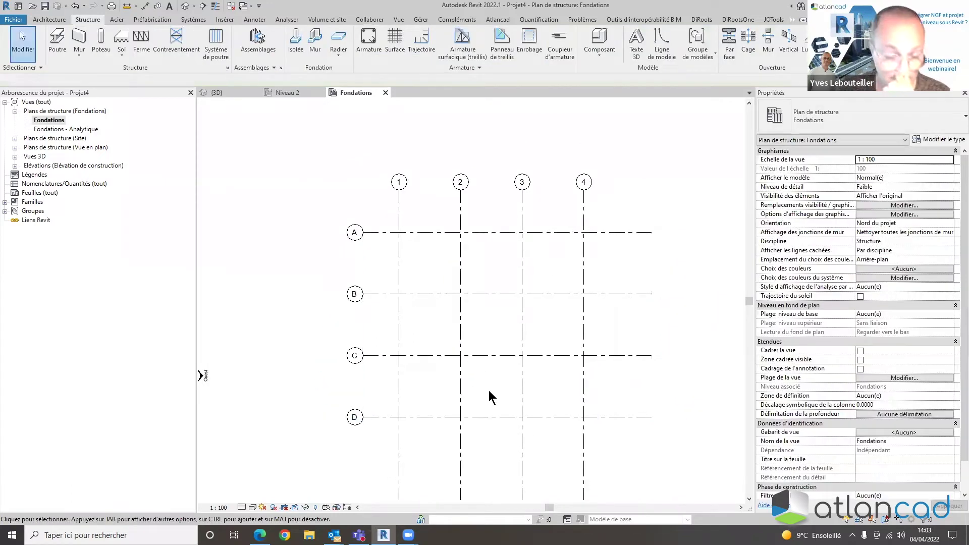
Set the phase of the Fondations plan view to Existant
scroll(915, 402, "down", 1)
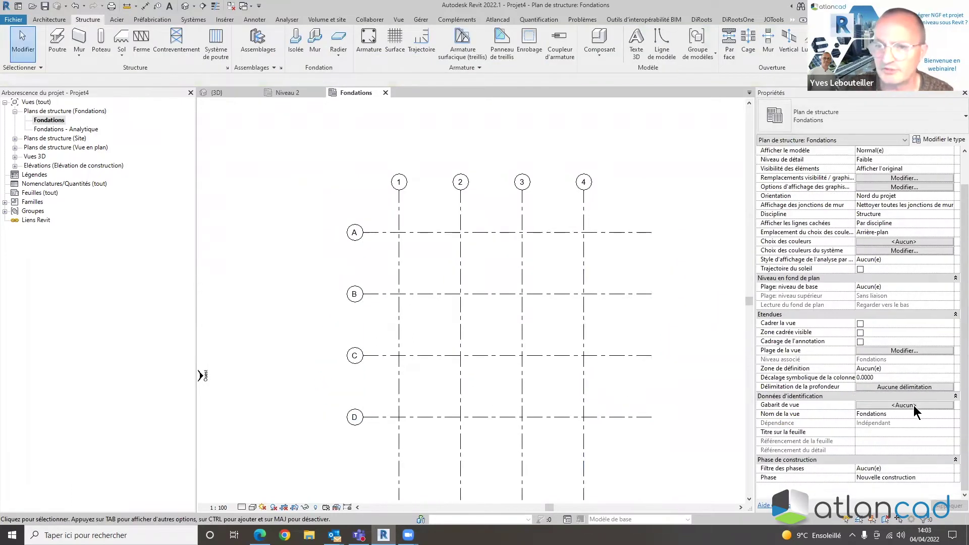
left_click(950, 478)
left_click(878, 486)
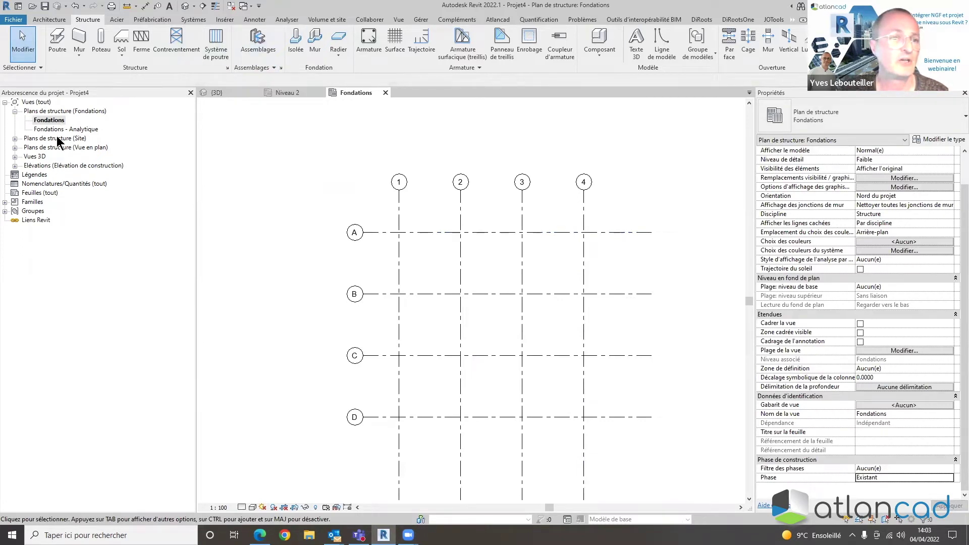
Open the Sud elevation and rename the level Niveau 1 as rdc, renaming its corresponding views too
left_click(15, 166)
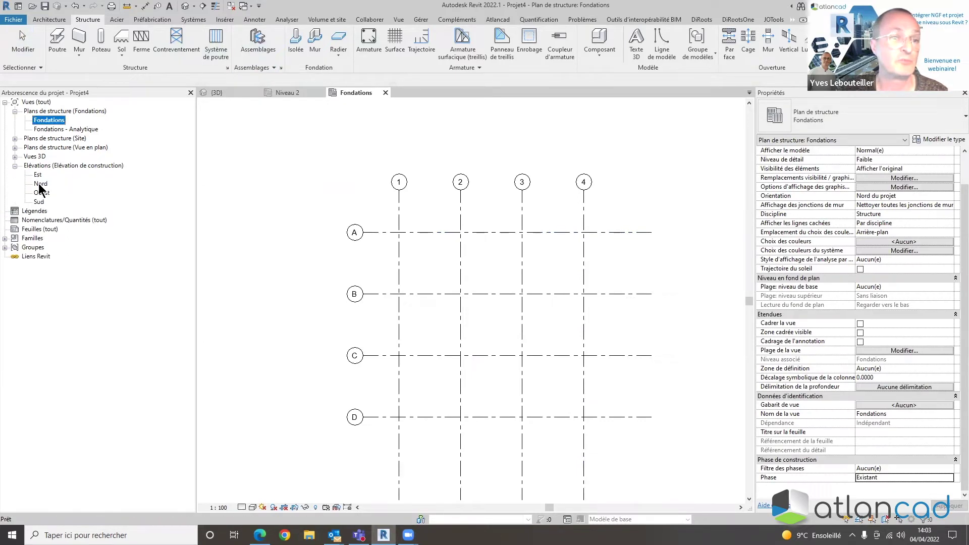
double_click(39, 201)
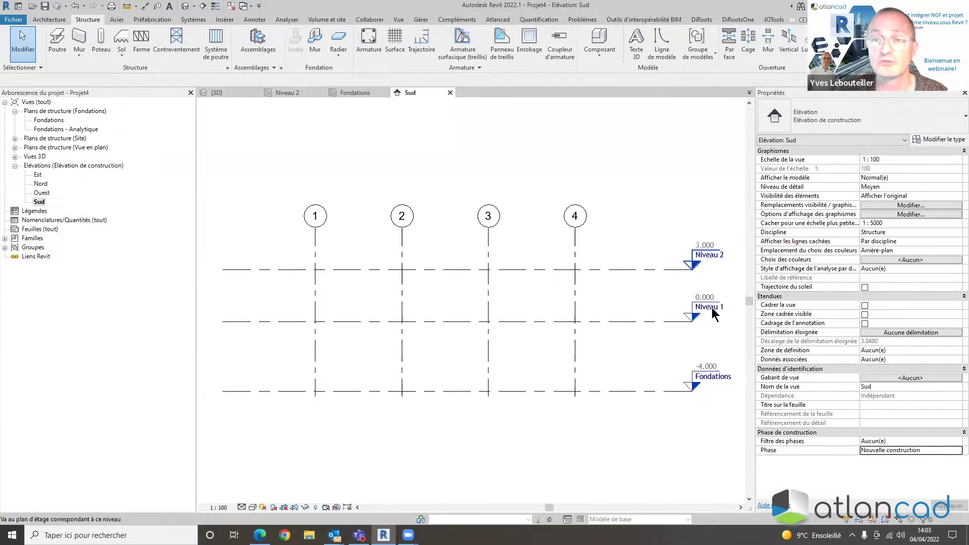
left_click(712, 307)
left_click(713, 307)
type("rdc")
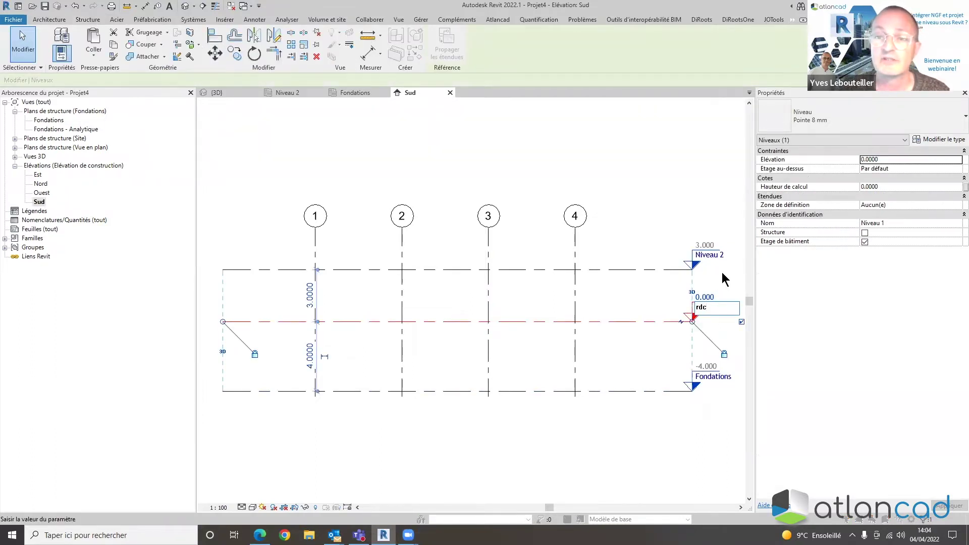
key("Return")
left_click(511, 273)
Rename the level Niveau 2 as r+1 and accept renaming the corresponding views
left_click(709, 256)
left_click(710, 255)
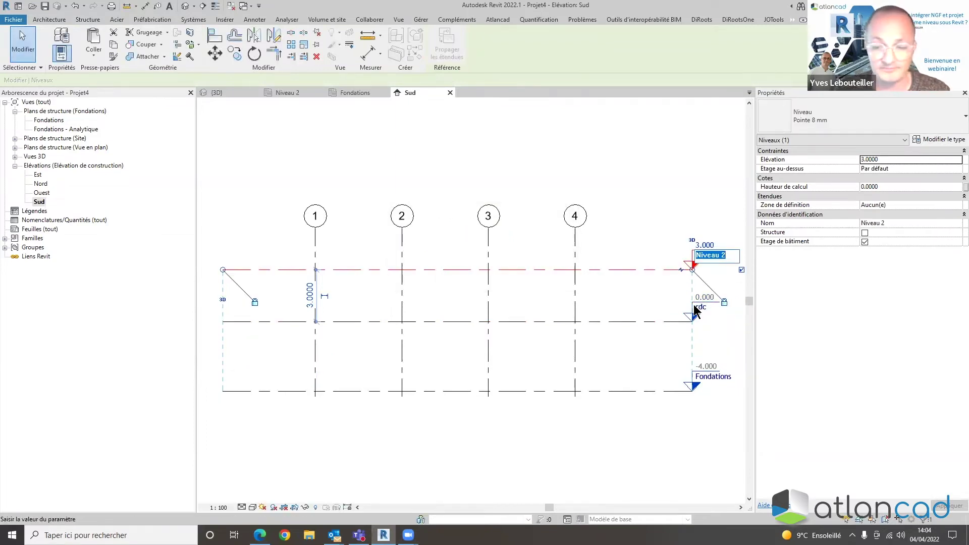
type("r+1")
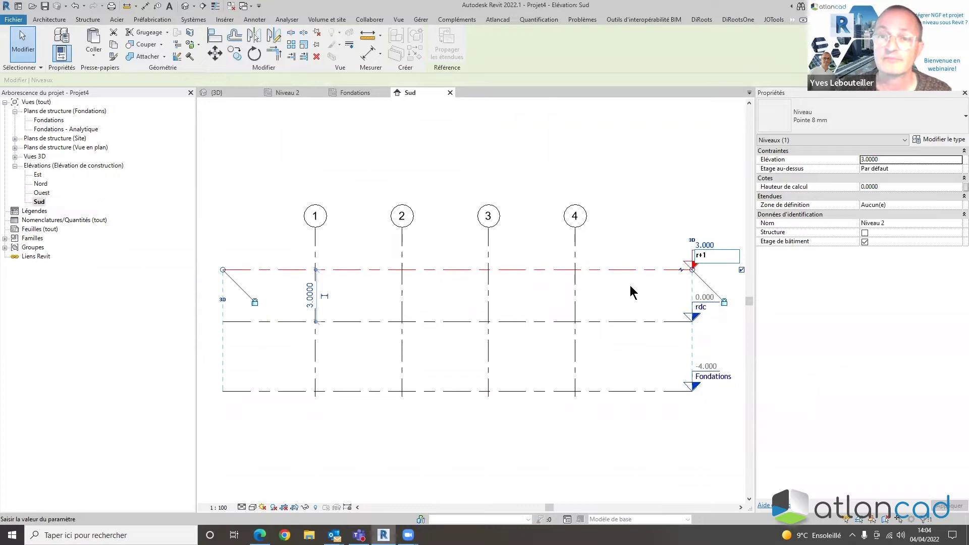
key("Return")
left_click(508, 274)
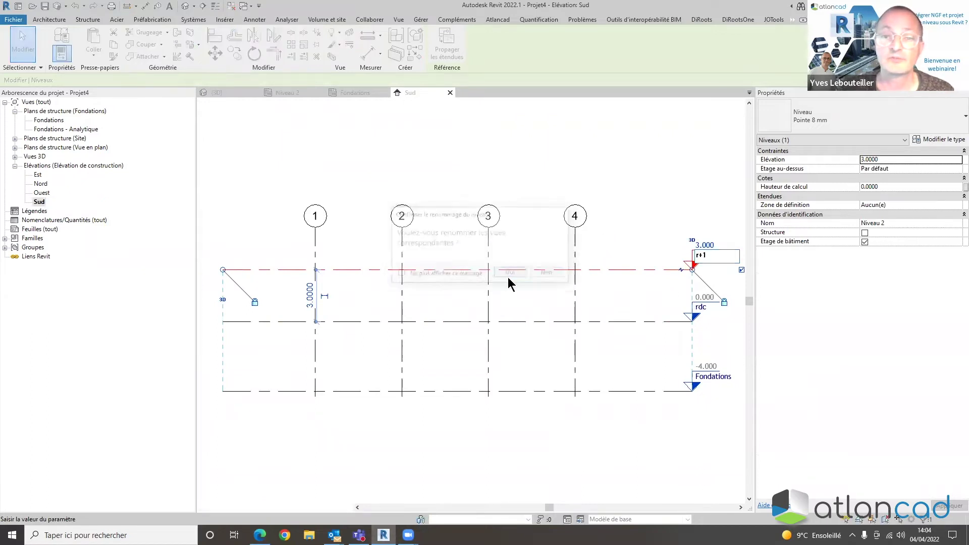
In the Fondations plan, draw a closed rectangle of structural walls along grids A, 2, C and 4, up to level rdc
double_click(38, 121)
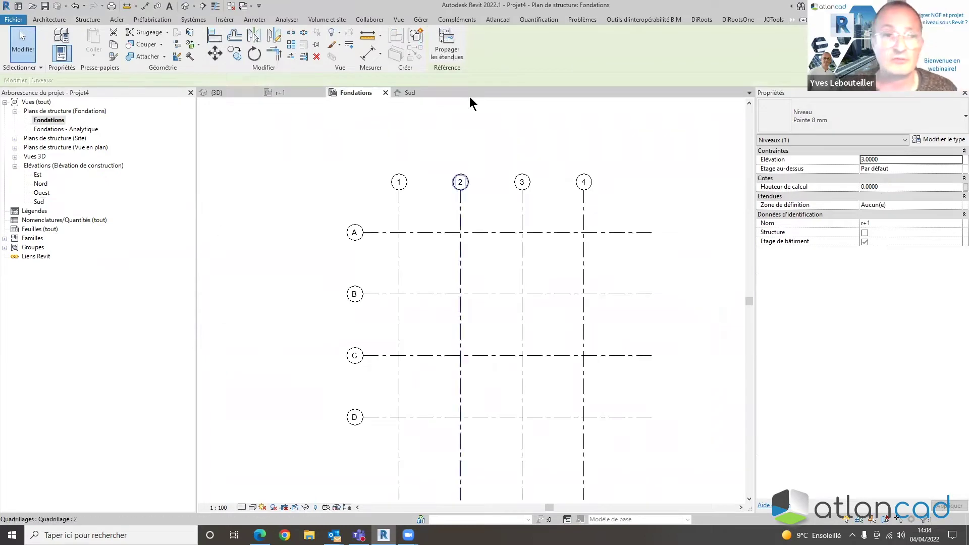
left_click(86, 20)
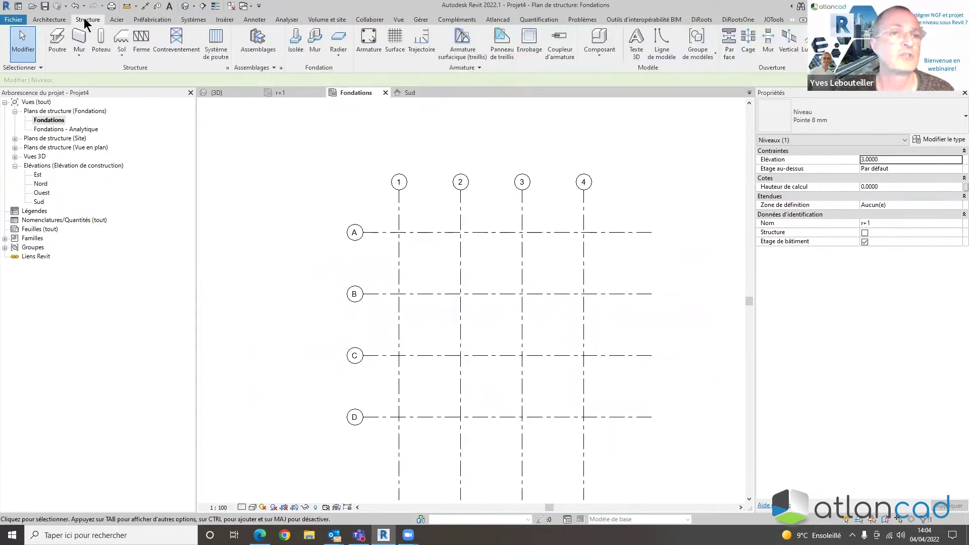
left_click(695, 258)
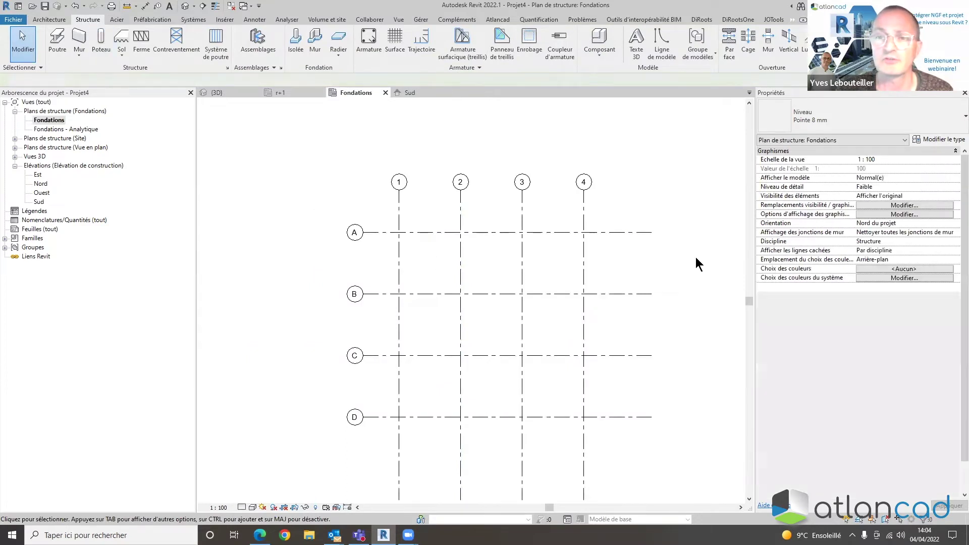
scroll(928, 460, "down", 2)
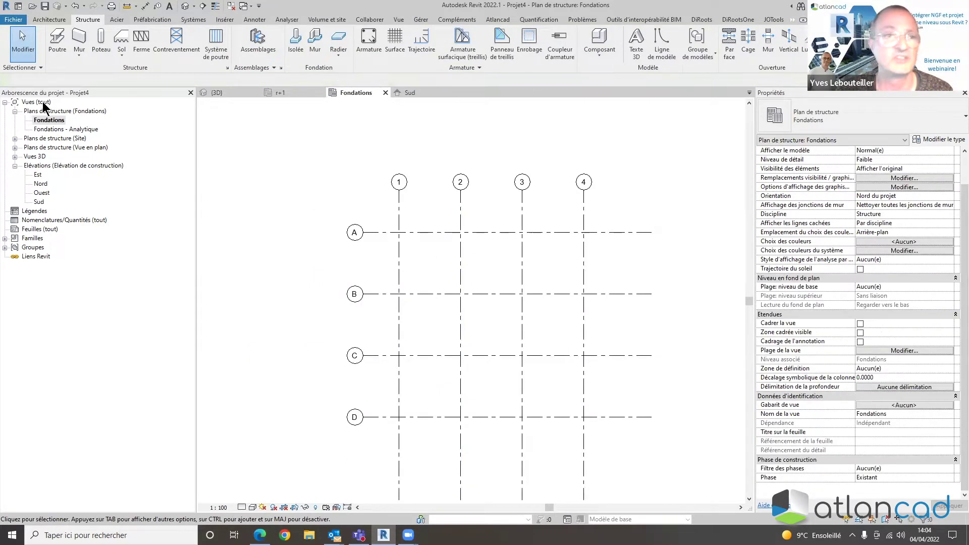
left_click(79, 37)
left_click(584, 232)
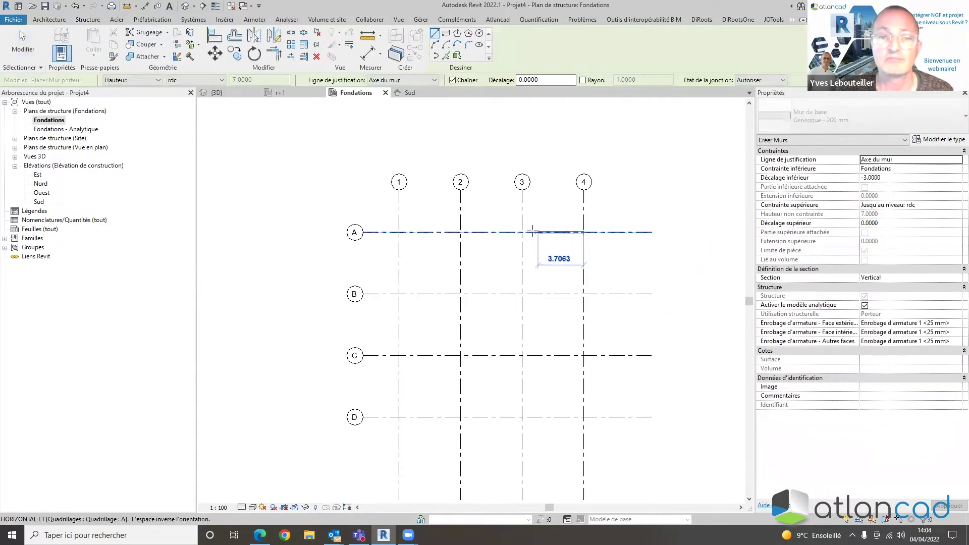
left_click(461, 232)
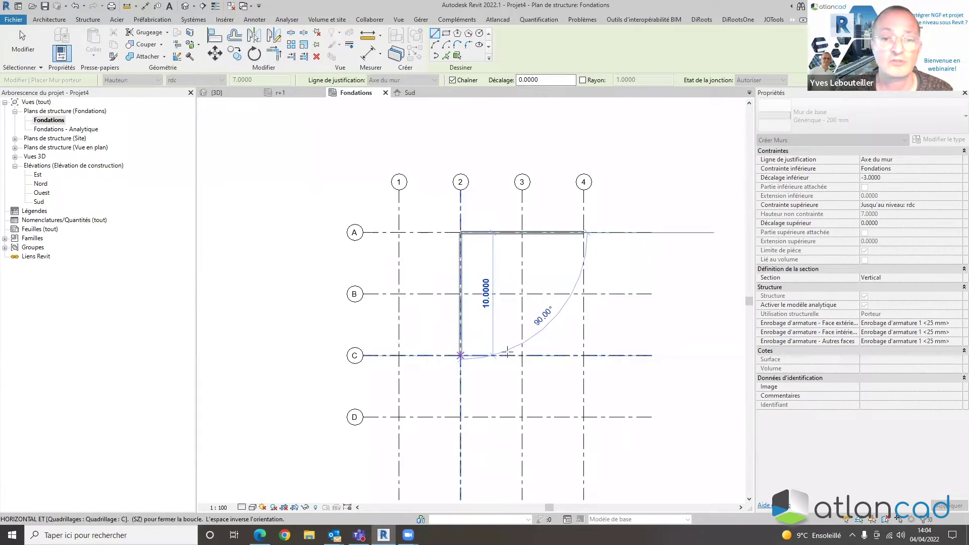
left_click(460, 356)
left_click(584, 355)
left_click(583, 233)
Choose the Béton - Rectangulaire - Poteau 300 x 450mm type for structural columns and leave the command without placing any
scroll(549, 258, "up", 1)
middle_click_drag(549, 258, 547, 250)
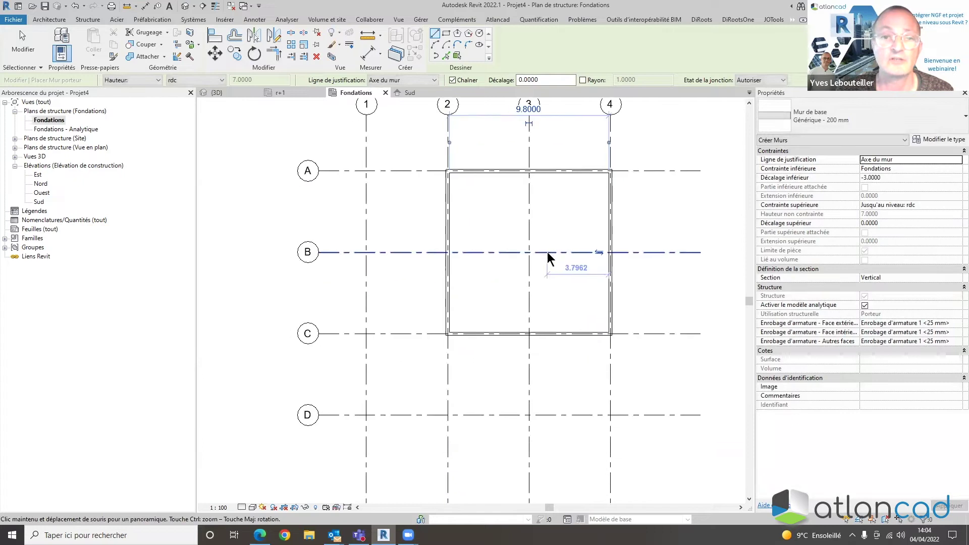
scroll(548, 249, "up", 1)
left_click(91, 20)
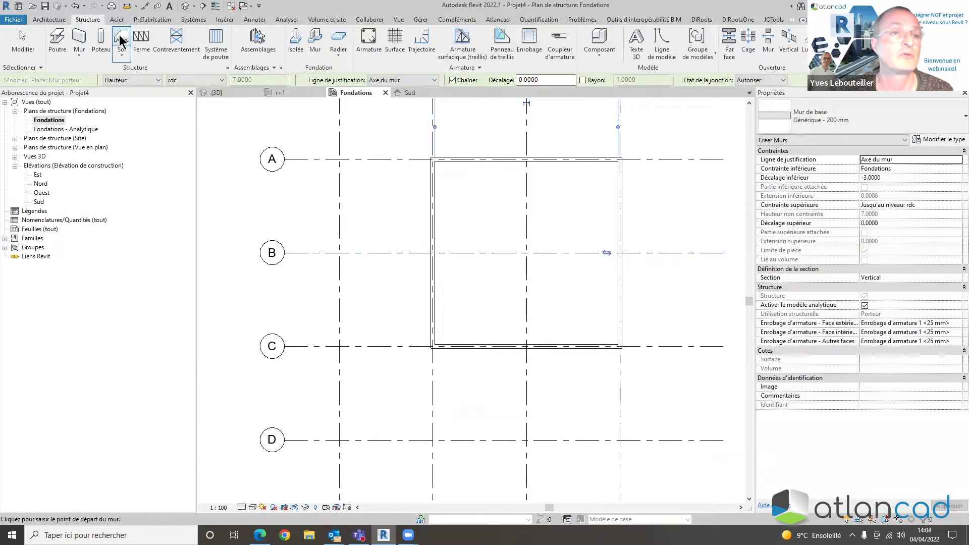
left_click(104, 39)
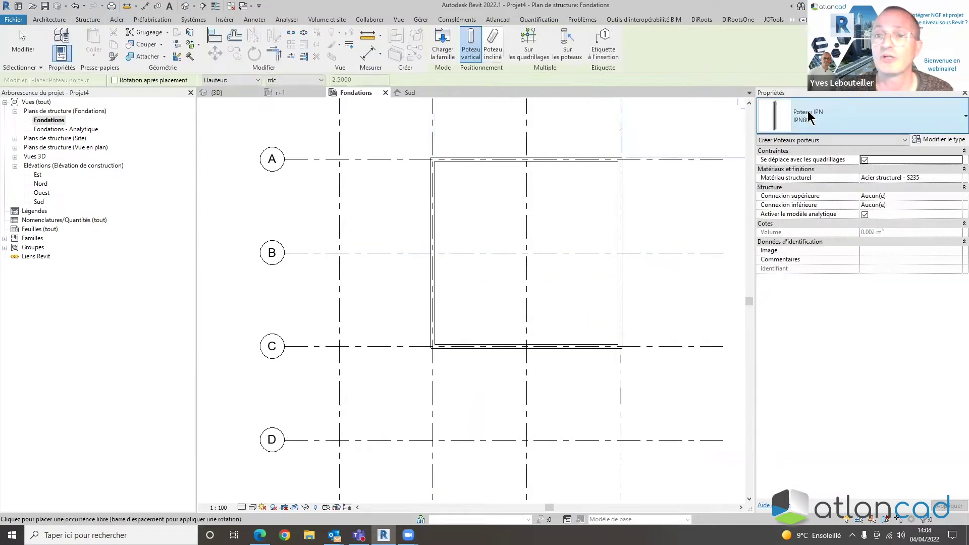
left_click(860, 116)
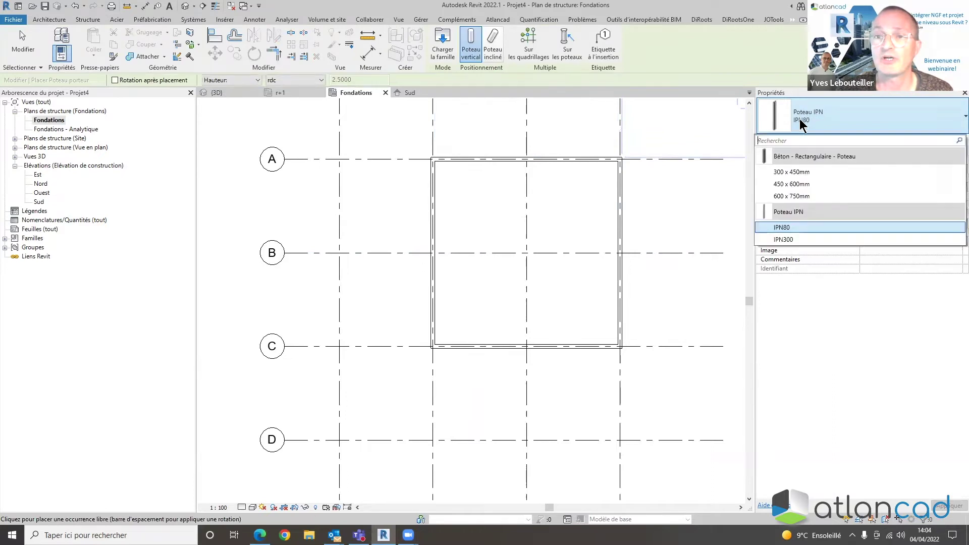
left_click(793, 172)
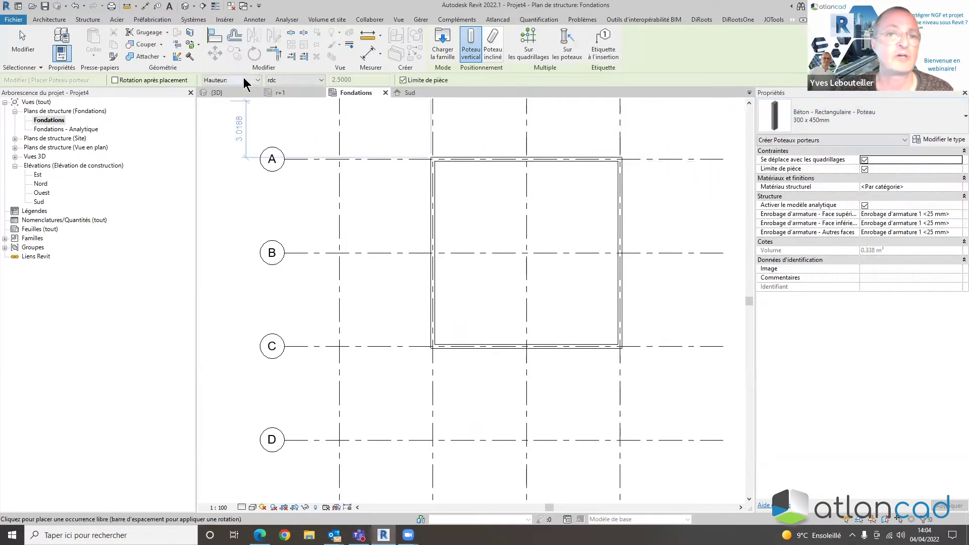
key("Escape")
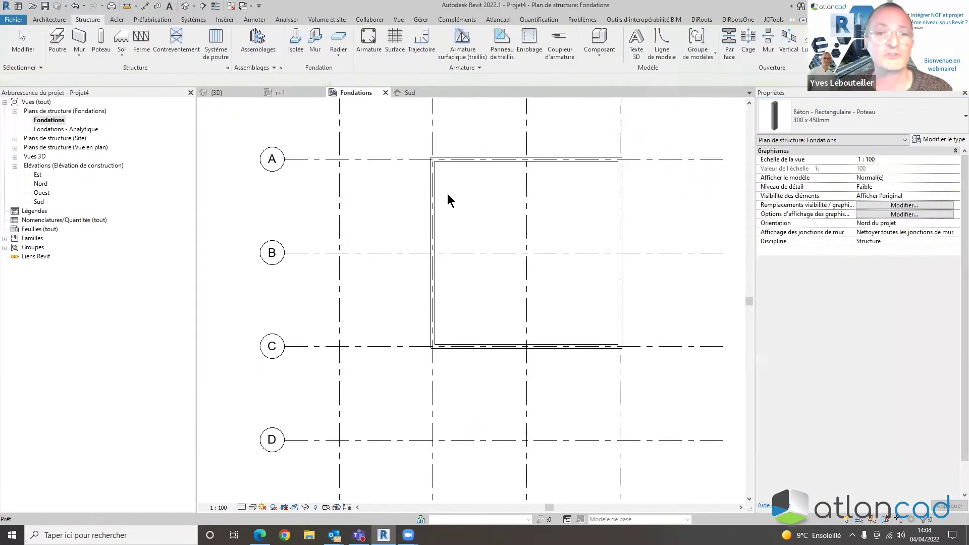
Set the base offset of all four walls to 0
left_click(432, 210)
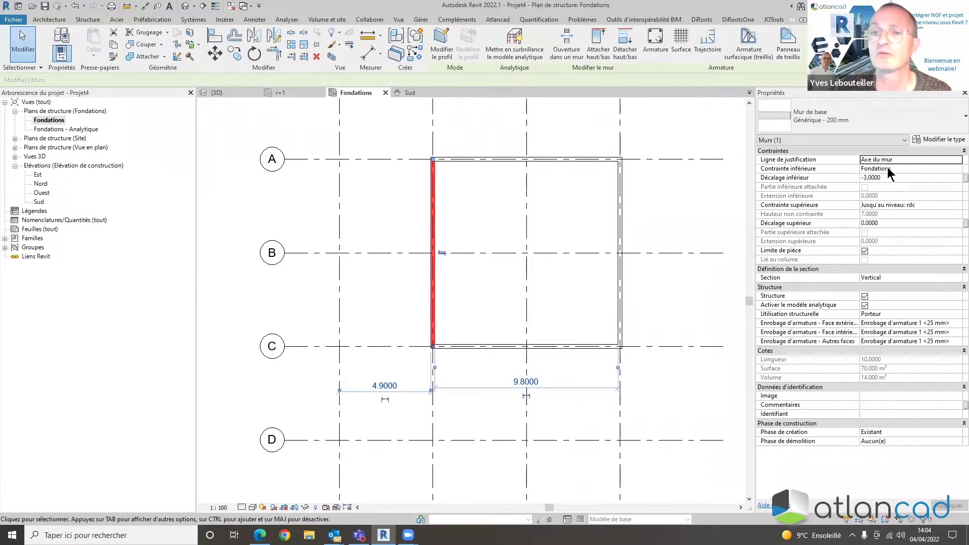
left_click(554, 160, "ctrl")
left_click(618, 313, "ctrl")
left_click(598, 347, "ctrl")
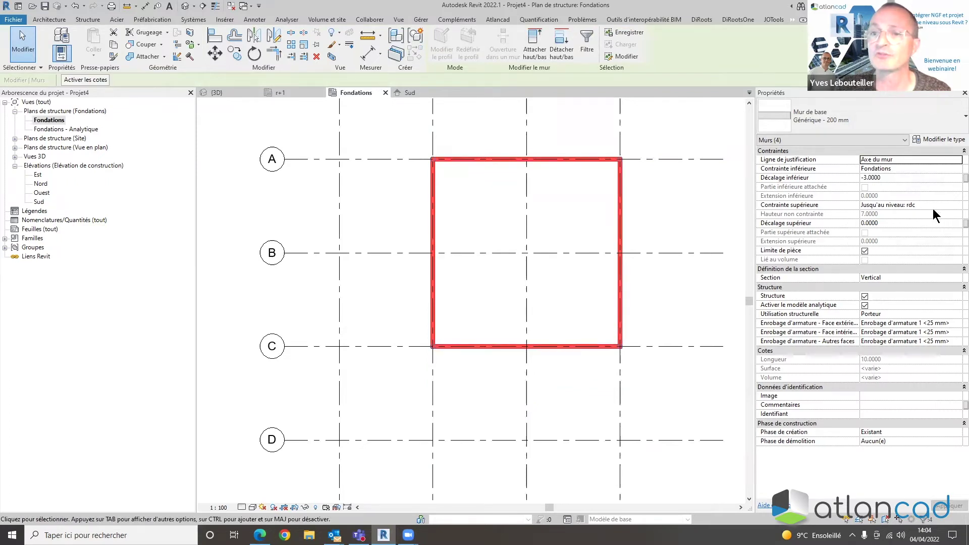
left_click(888, 177)
type("0")
key("Return")
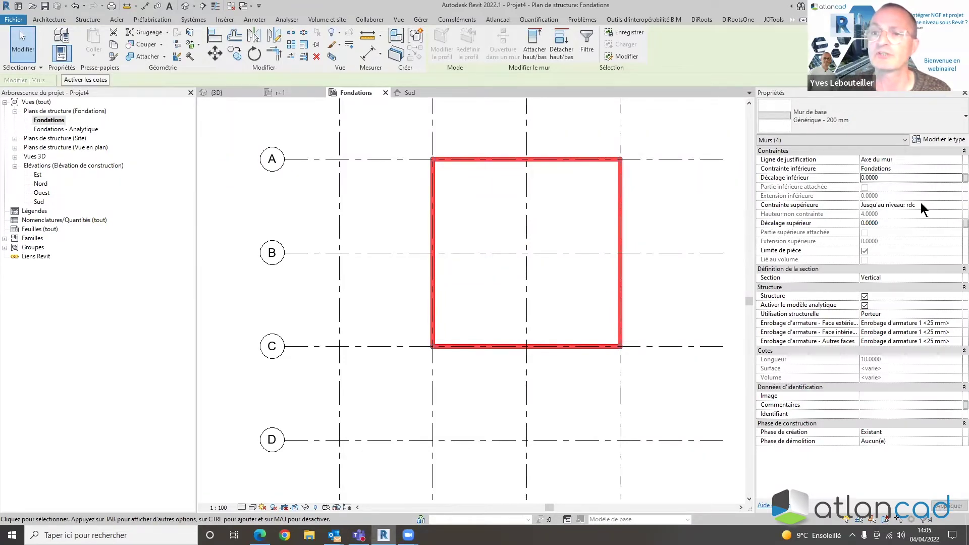
left_click(708, 223)
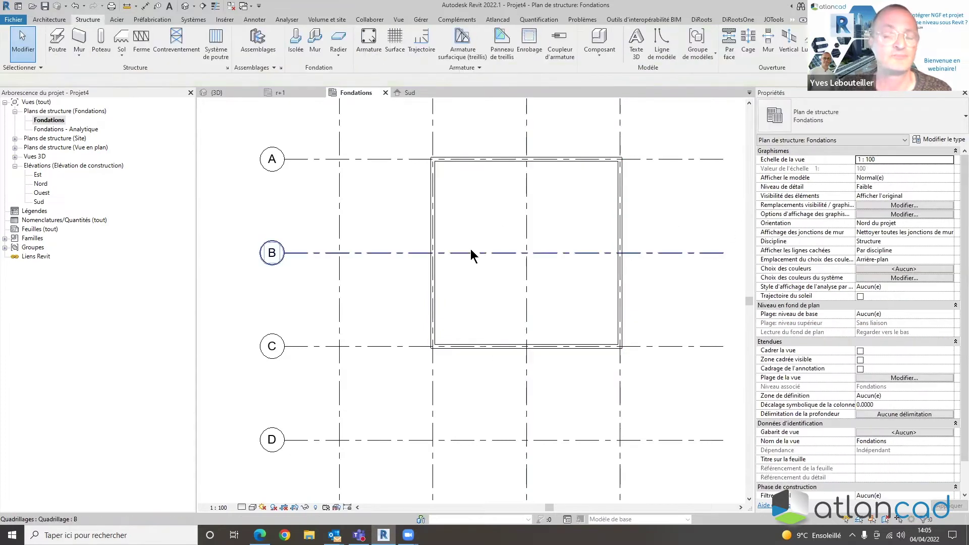
Place 300 x 450mm concrete columns up to rdc at grid intersections B-3, A-1, B-1 and C-1
left_click(103, 40)
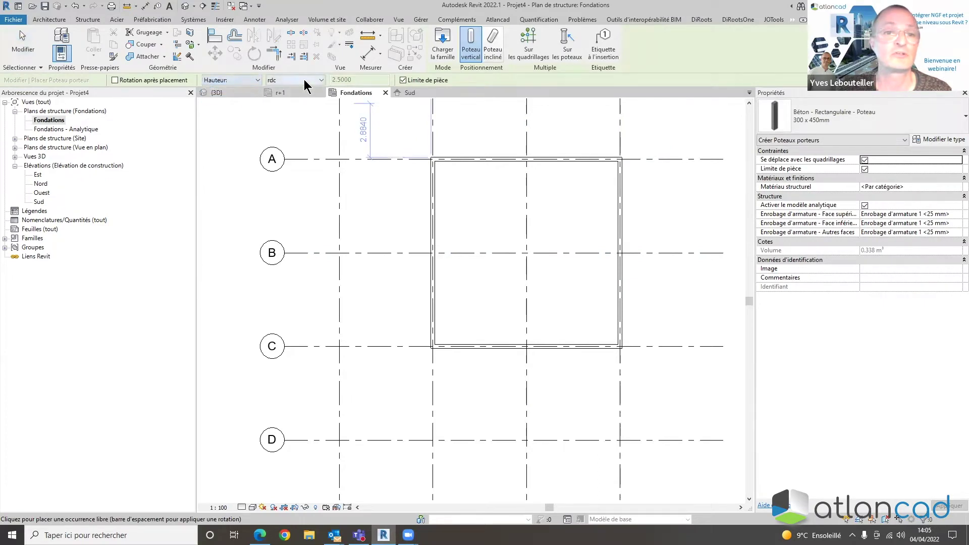
left_click(526, 252)
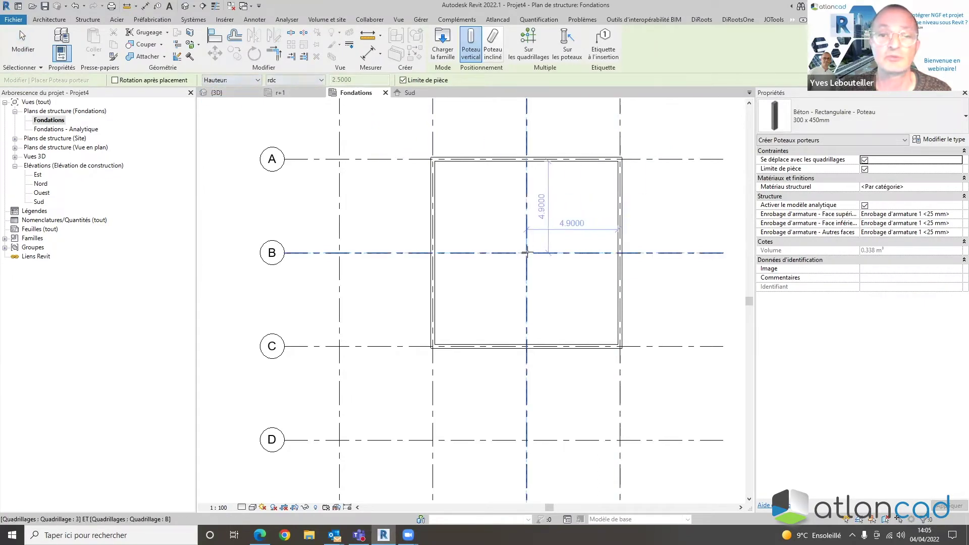
left_click(339, 160)
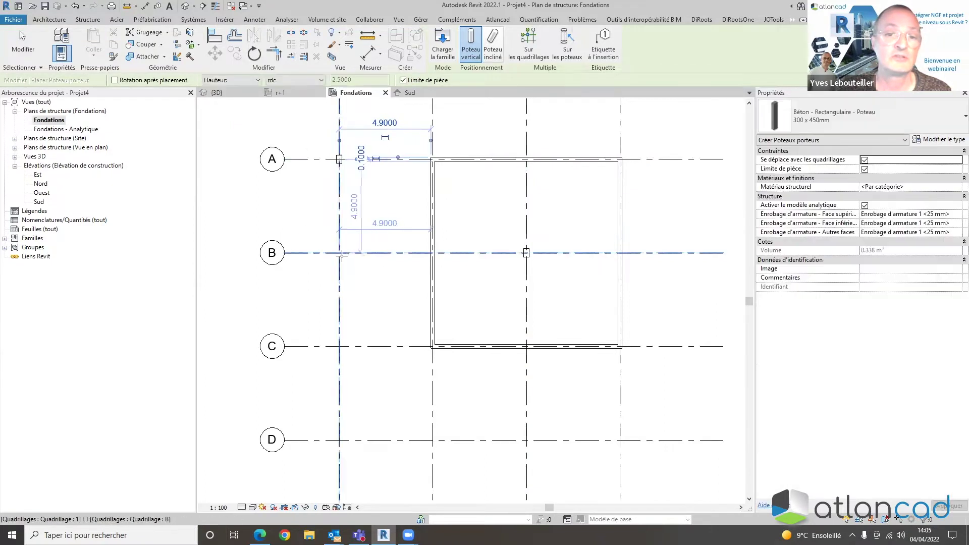
left_click(340, 253)
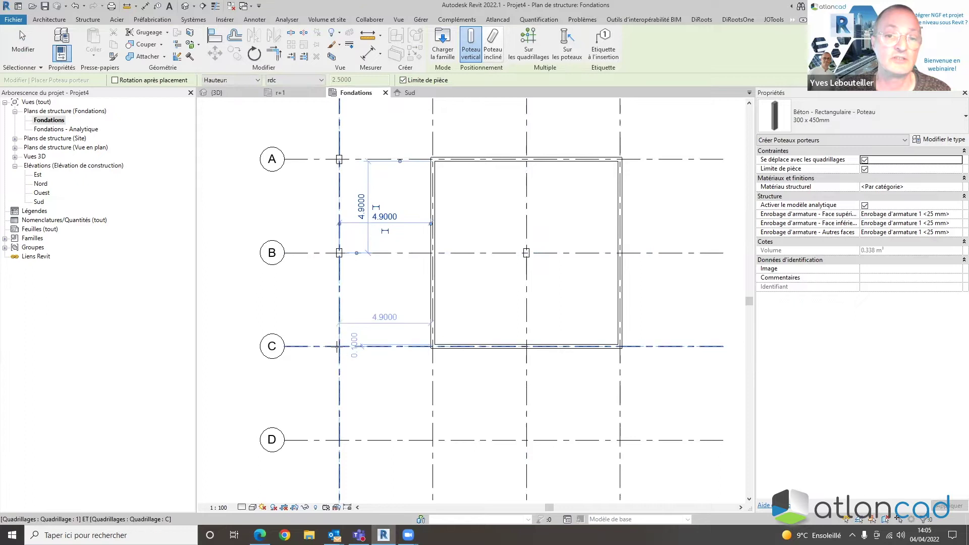
left_click(339, 347)
key("Escape")
key("Escape")
Rotate the three columns on grid 1 and the column at B-3 by 90°
left_click_drag(310, 369, 356, 133)
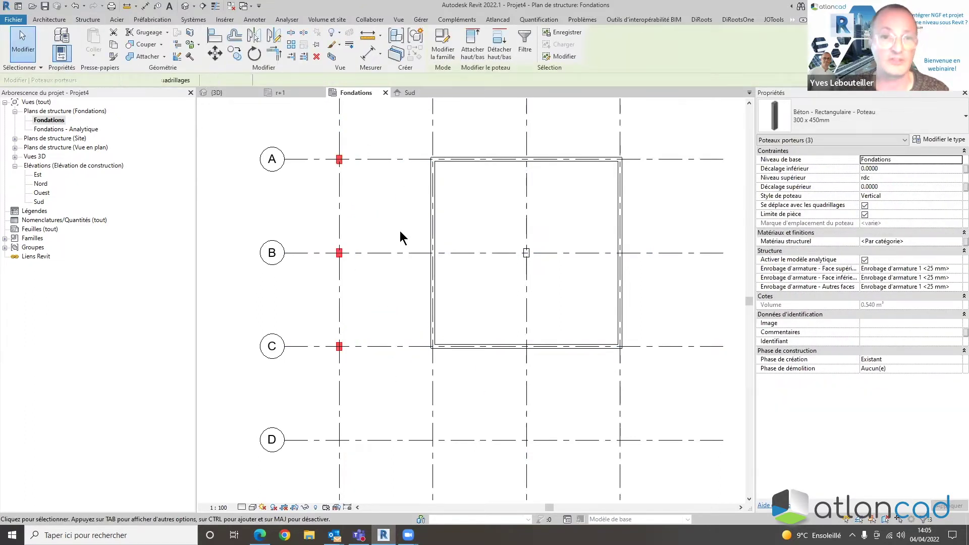
left_click_drag(497, 267, 547, 221)
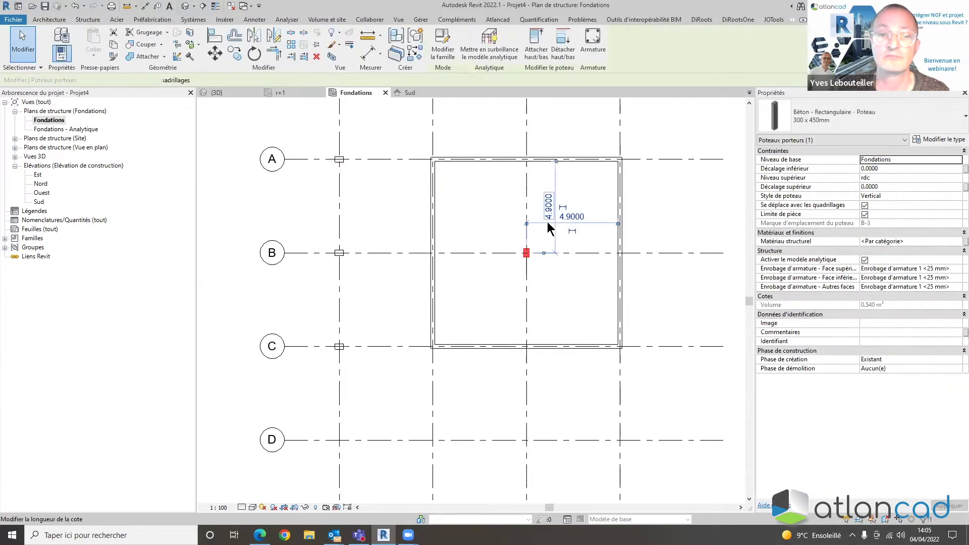
key("space")
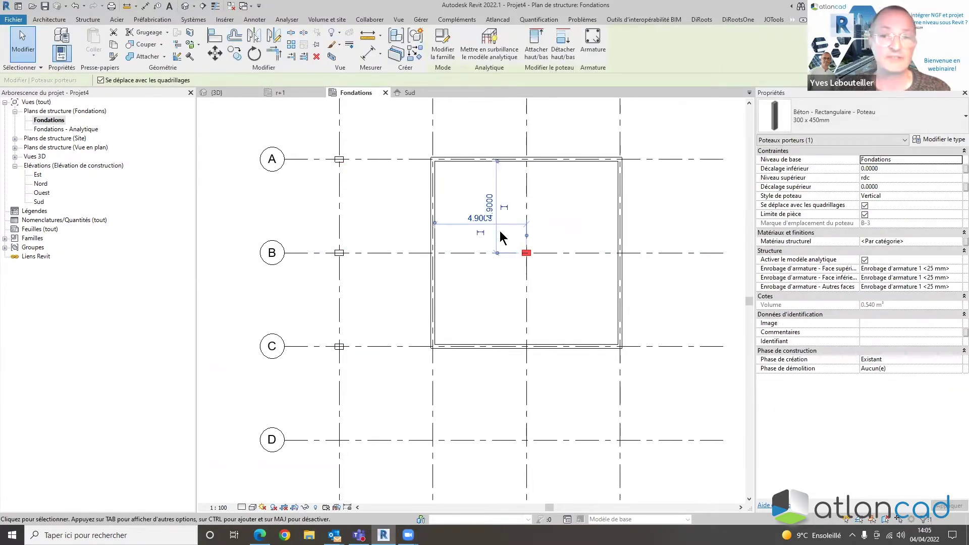
key("Escape")
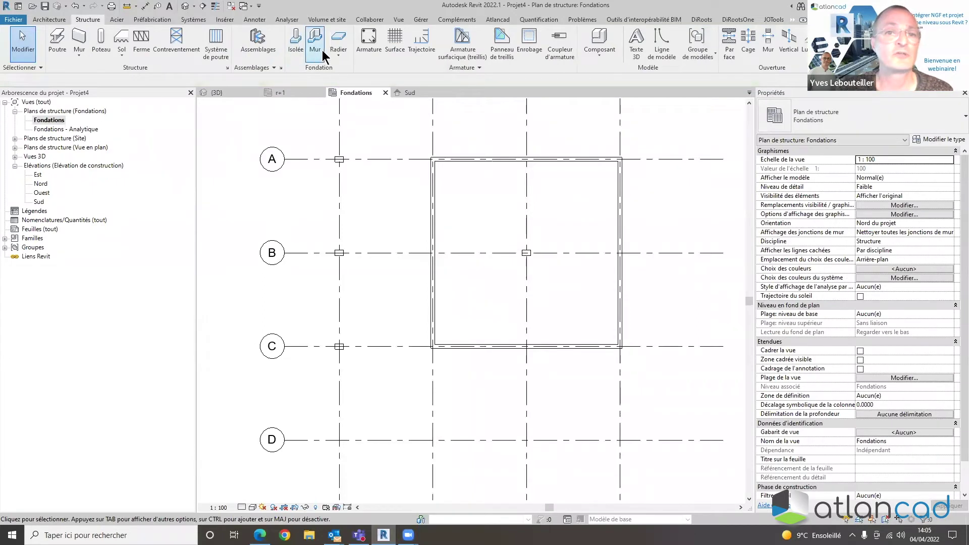
Try to place M_Base-Rectangulaire 1800 x 1200 x 450mm isolated foundations at the four columns
left_click(297, 43)
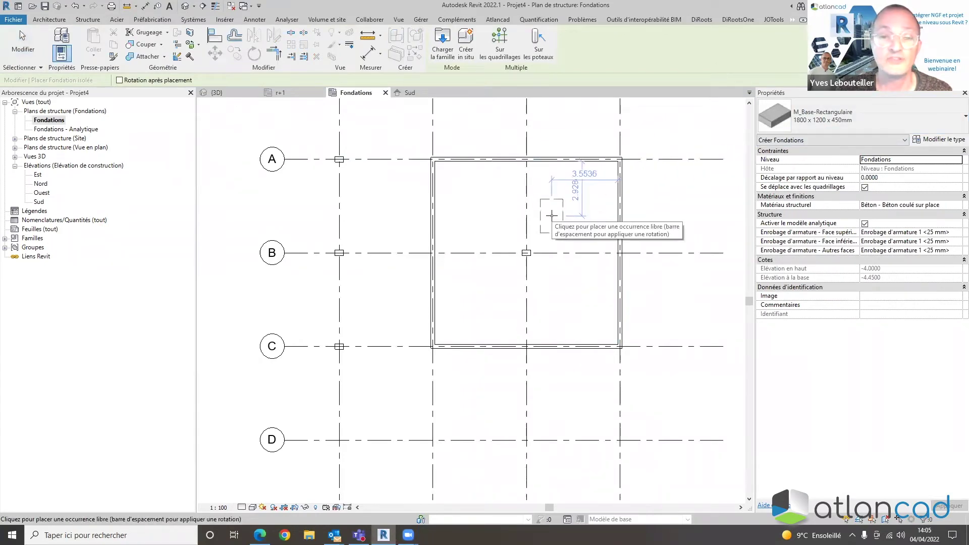
left_click(539, 44)
left_click_drag(293, 363, 567, 139)
left_click(440, 42)
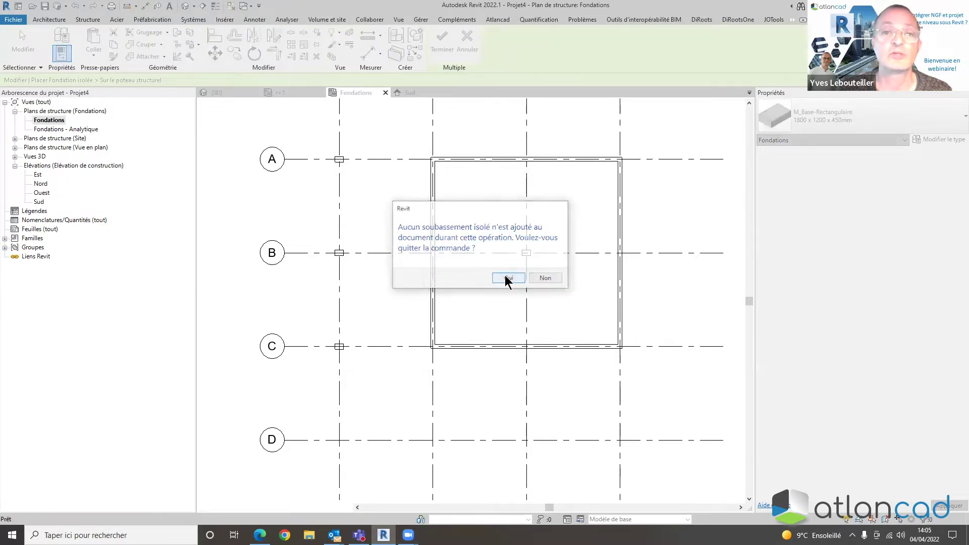
left_click(508, 278)
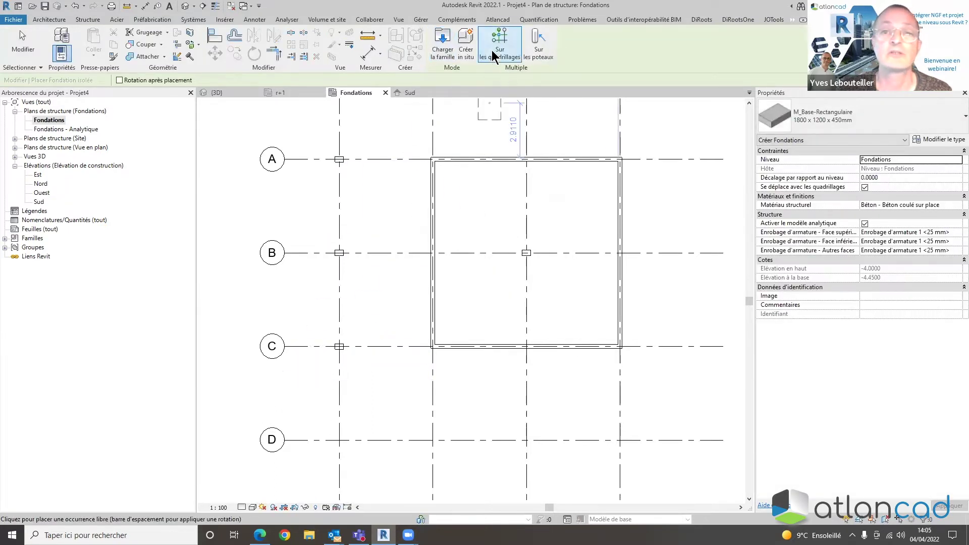
Add 1800 x 1200 x 450mm isolated foundations under all four columns at once, and finish the foundation command
left_click(538, 48)
left_click_drag(313, 380, 576, 134)
left_click(441, 43)
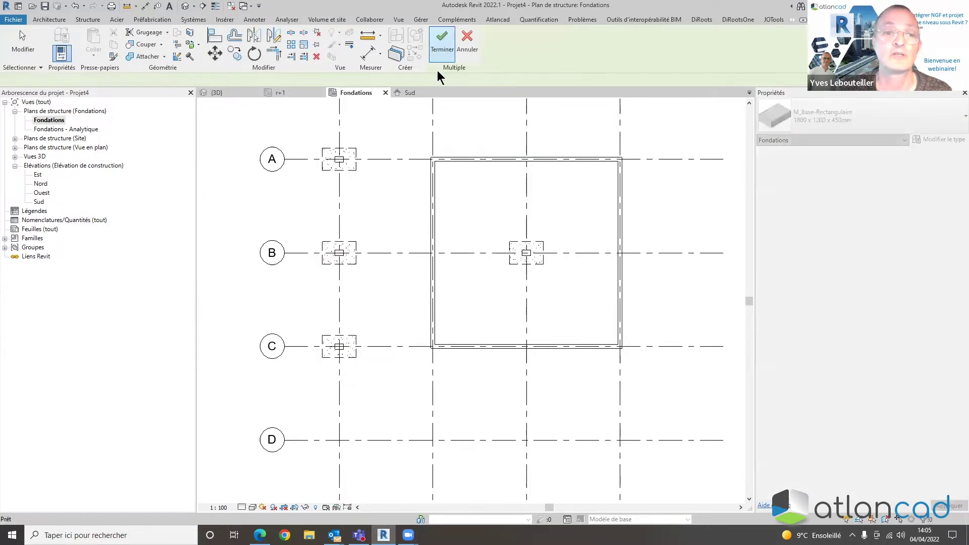
right_click(378, 203)
left_click(398, 209)
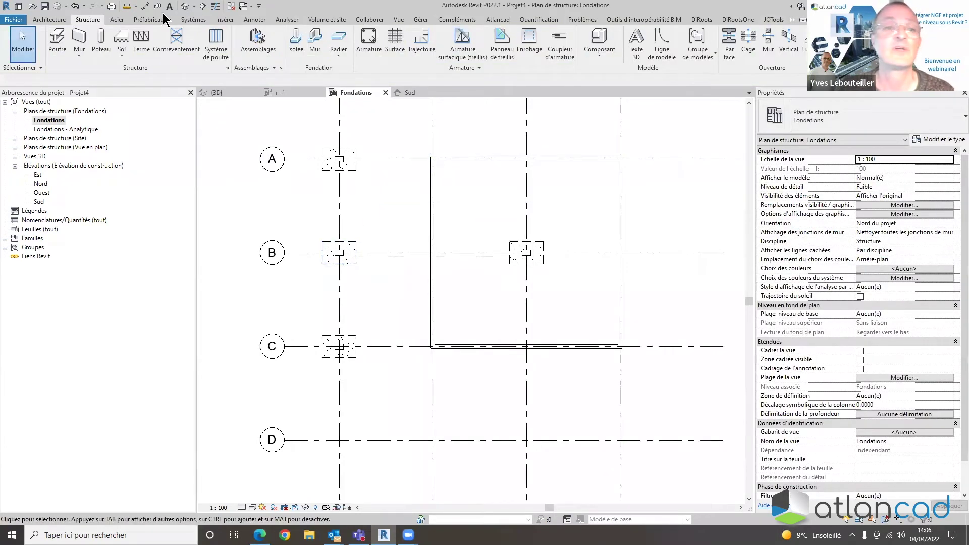
In the object styles, set the line pattern of the foundations' Rep. du plan subcategory to Plein and apply it
left_click(419, 20)
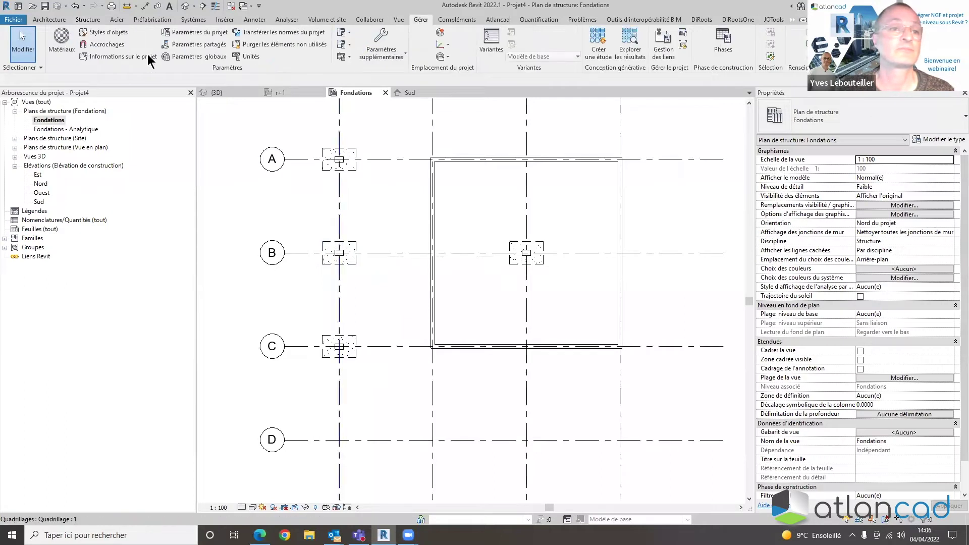
left_click(116, 33)
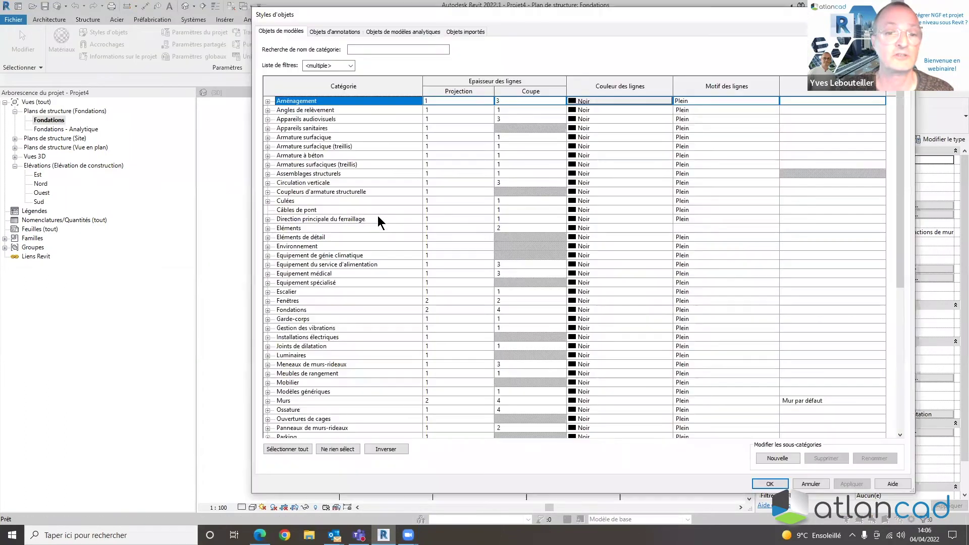
scroll(378, 217, "down", 4)
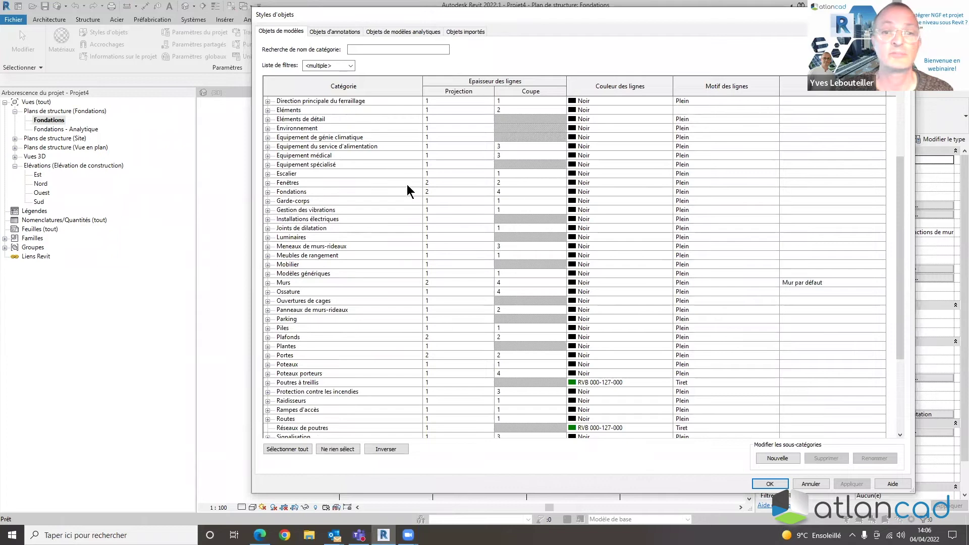
left_click(268, 192)
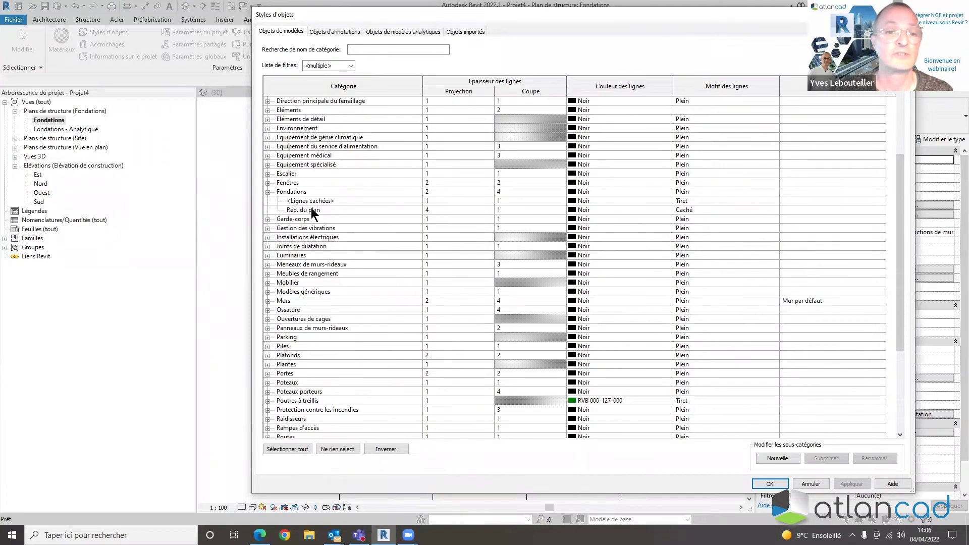
left_click(668, 210)
left_click(697, 210)
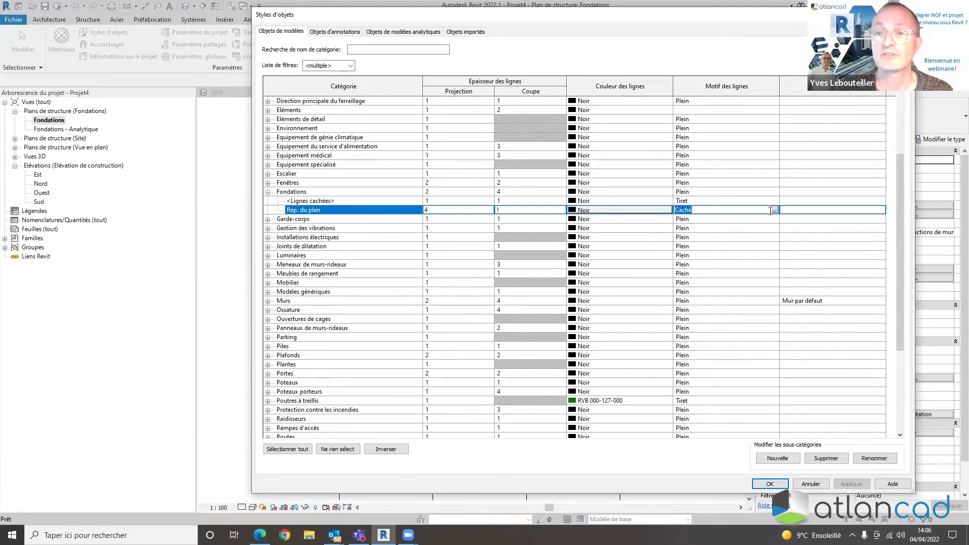
left_click(773, 210)
scroll(704, 238, "down", 5)
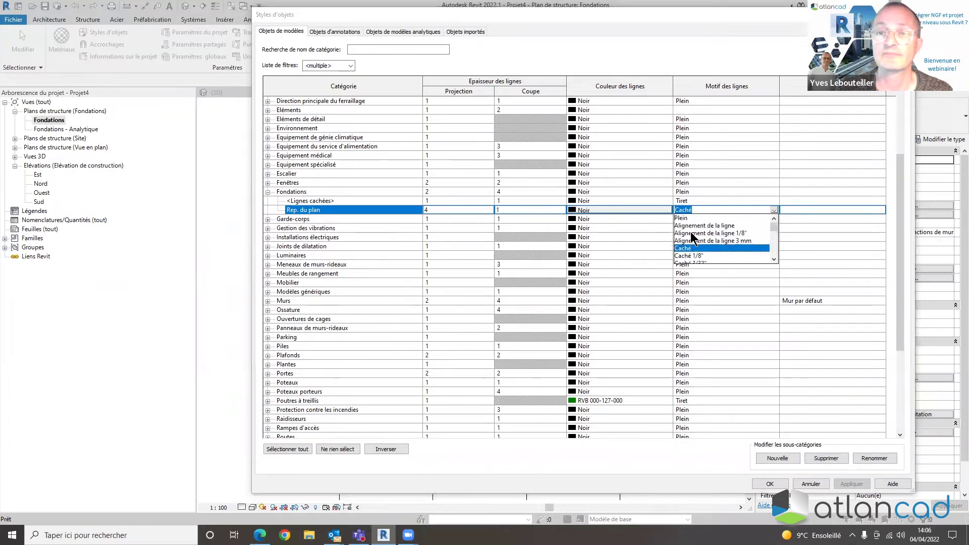
left_click(686, 216)
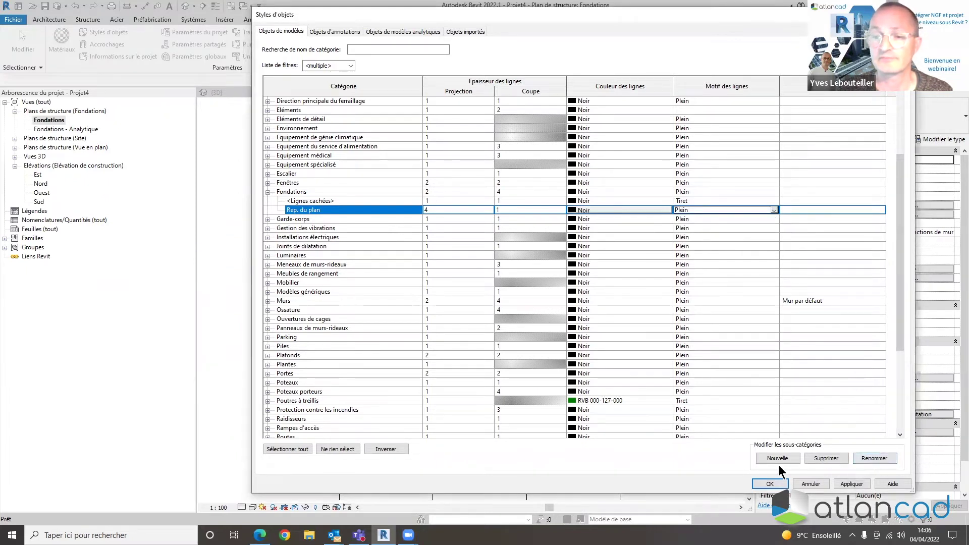
left_click(850, 483)
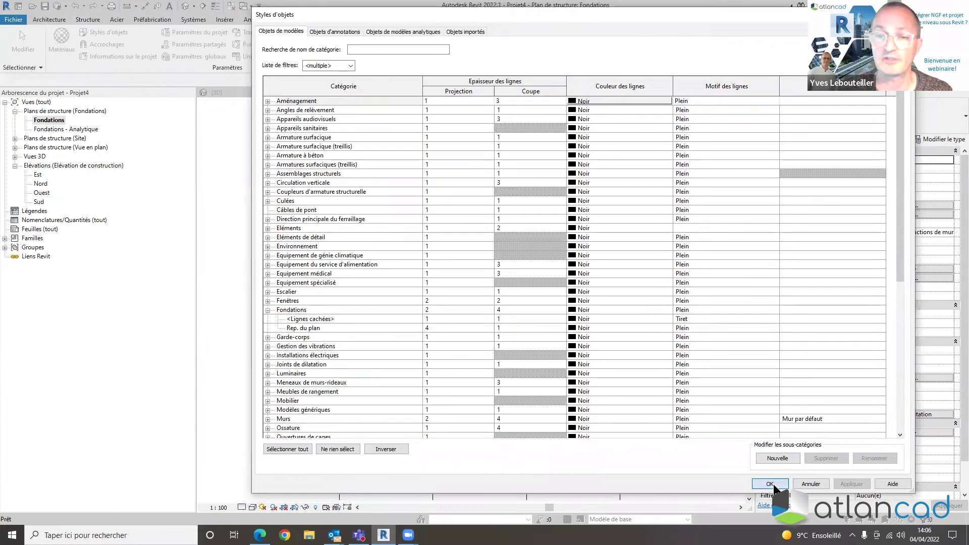
left_click(771, 484)
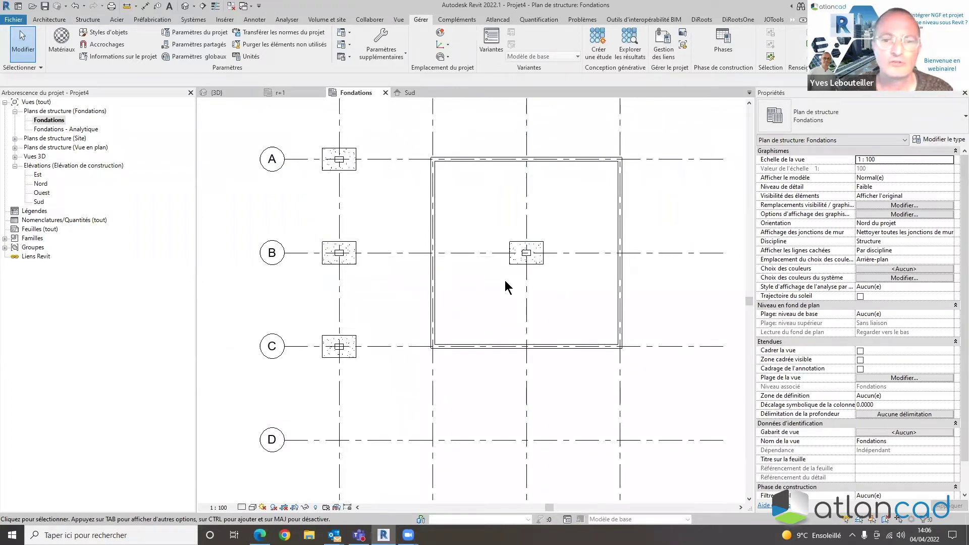
Examine the project's construction phases, the phase filter definitions and the graphic overrides for each phase status
mouse_move(506, 286)
middle_mouse_down()
mouse_move(506, 298)
mouse_move(503, 286)
middle_mouse_up()
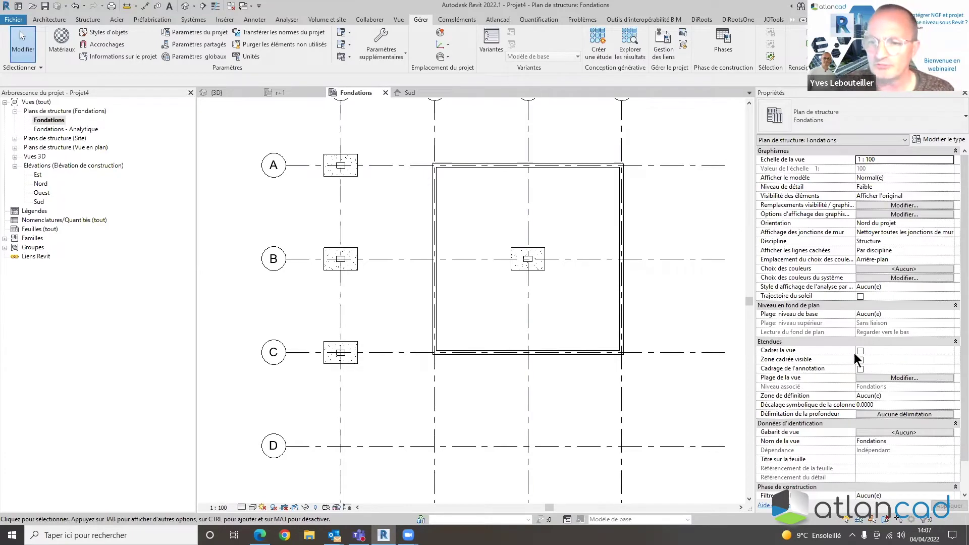
scroll(858, 365, "down", 2)
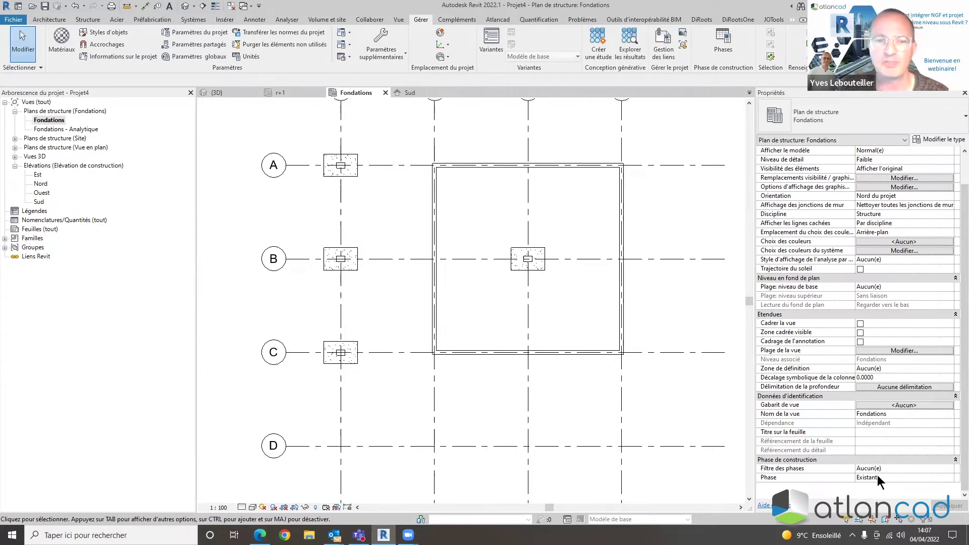
left_click(724, 46)
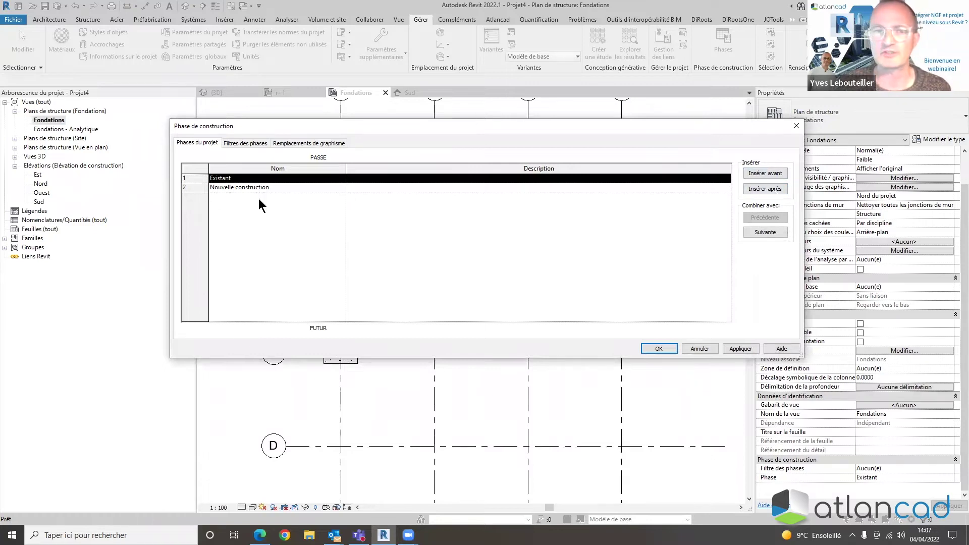
left_click(245, 144)
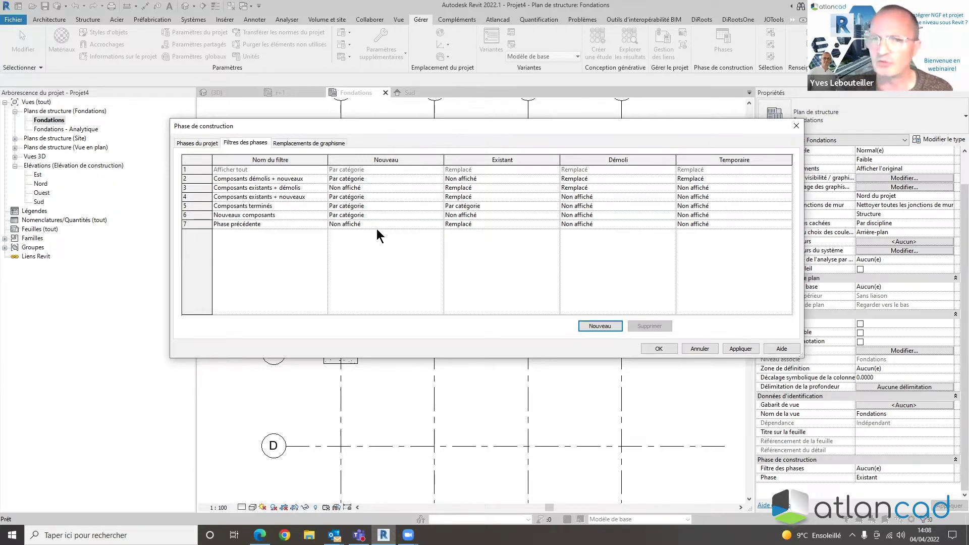
left_click(324, 145)
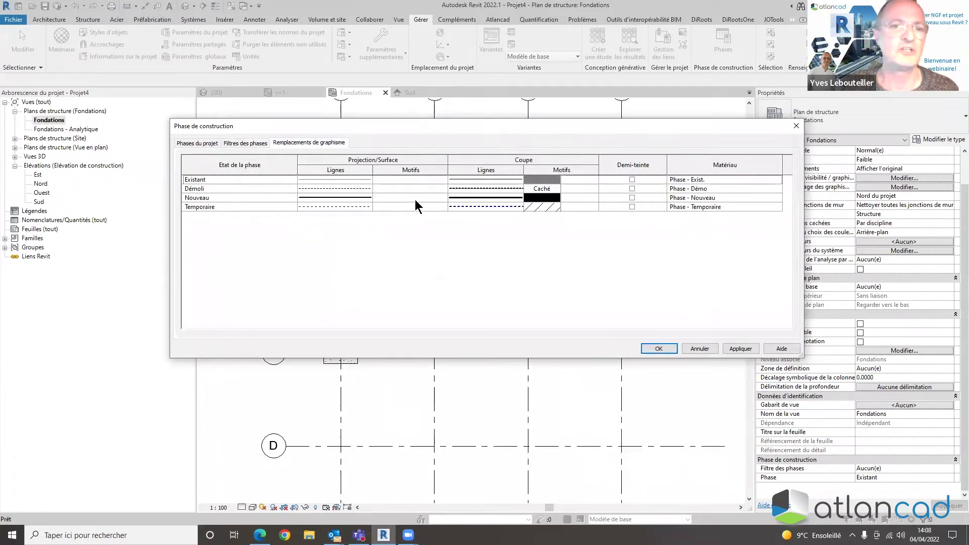
left_click(254, 147)
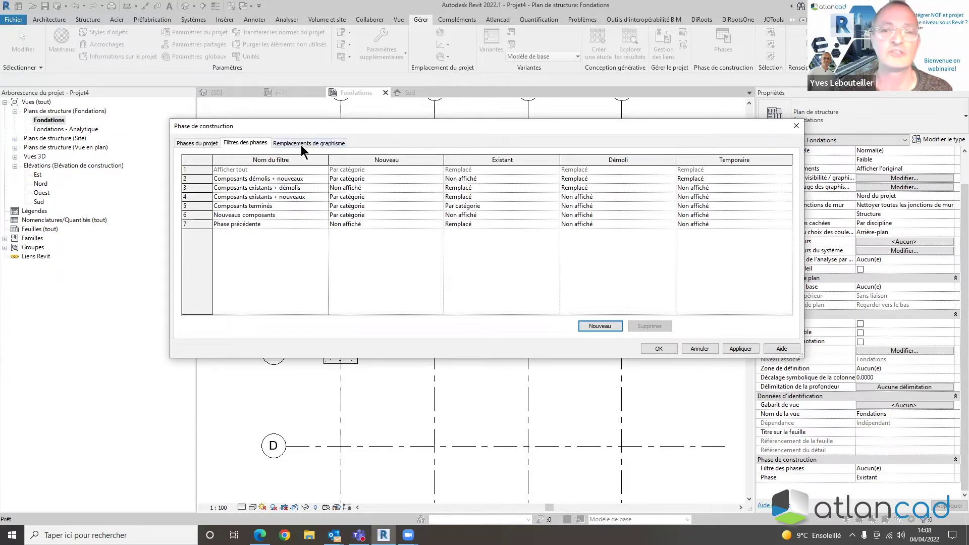
left_click(576, 178)
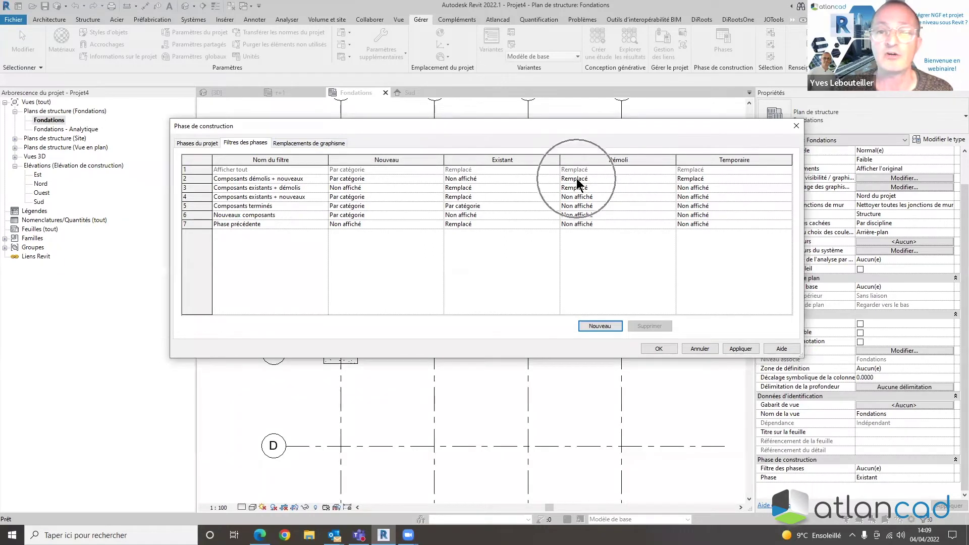
left_click(323, 144)
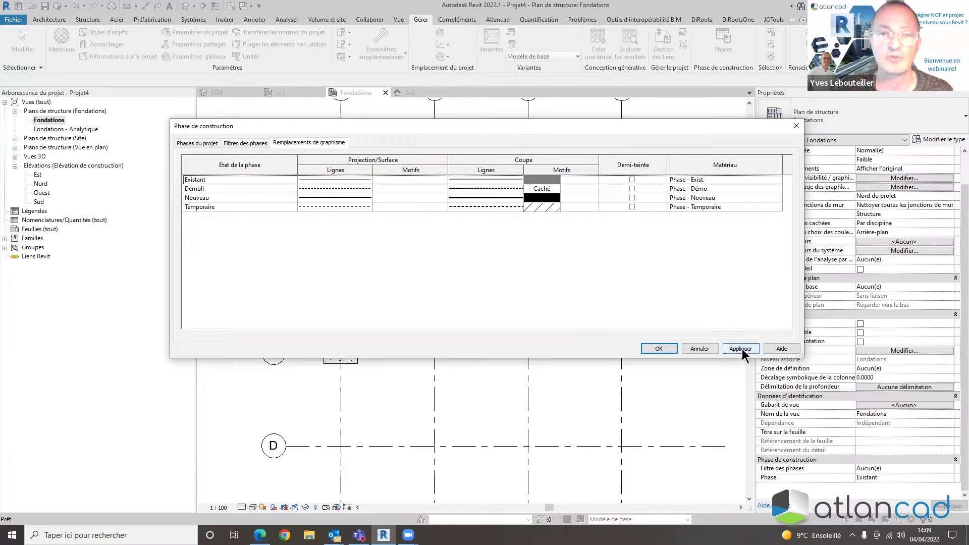
left_click(657, 348)
Try assigning the creation phase Nouvelle construction to the wall along grid C and check its demolition phase options
middle_click_drag(547, 395, 554, 369)
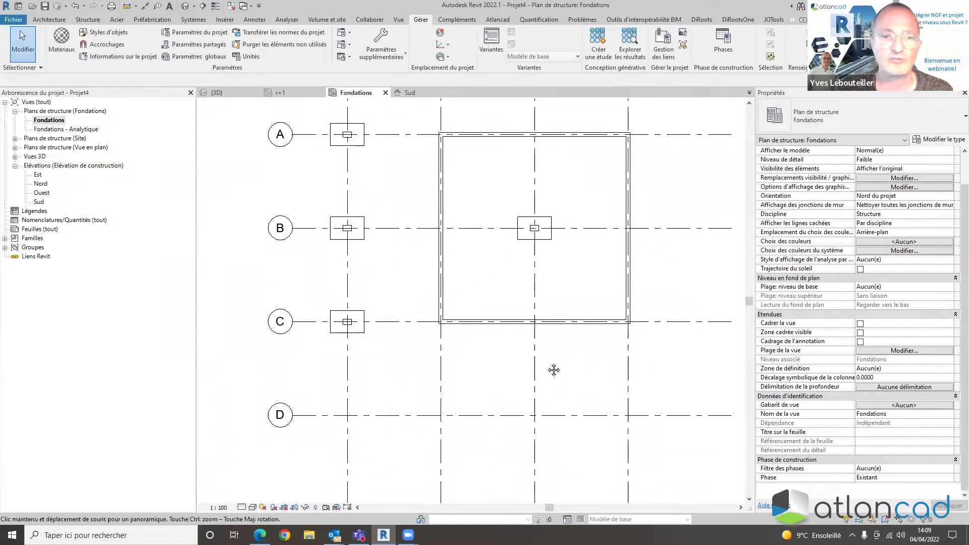
left_click(492, 331)
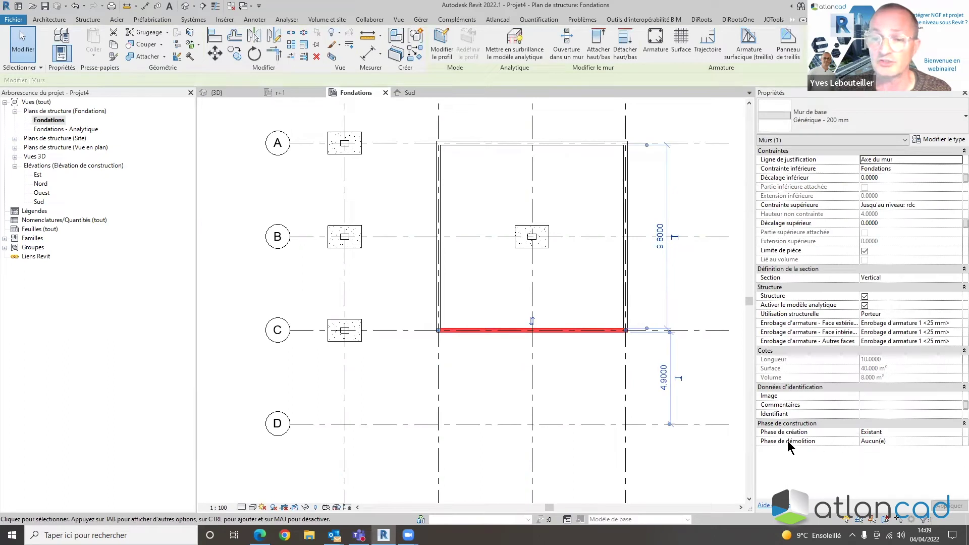
left_click(957, 432)
left_click(893, 449)
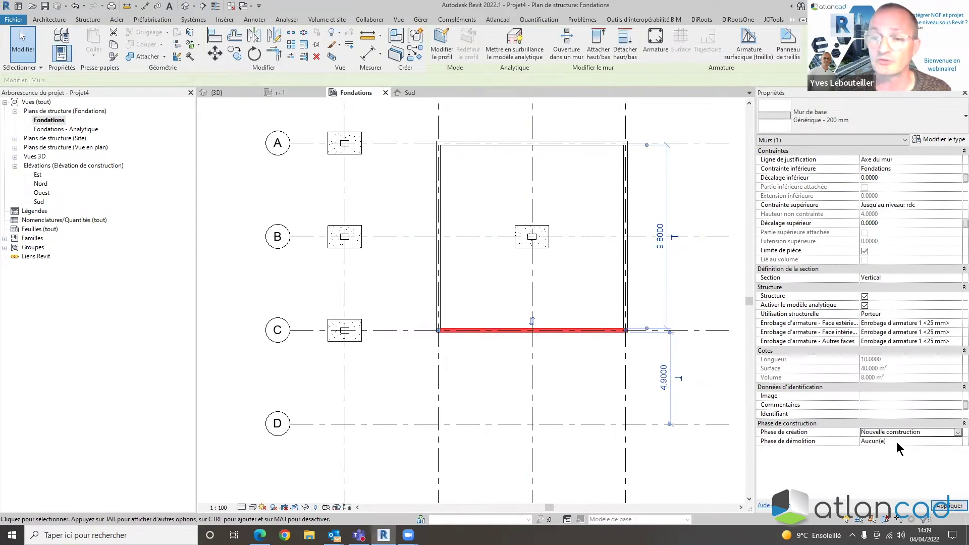
left_click(954, 442)
left_click(957, 441)
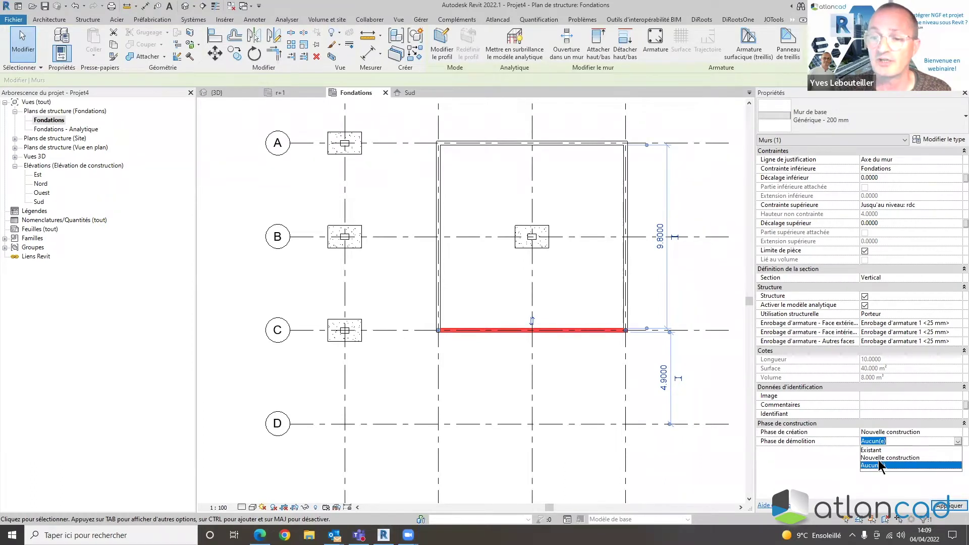
Set the grid C wall's creation phase to Existant and its demolition phase to Nouvelle construction, and deselect it
left_click(945, 432)
left_click(938, 432)
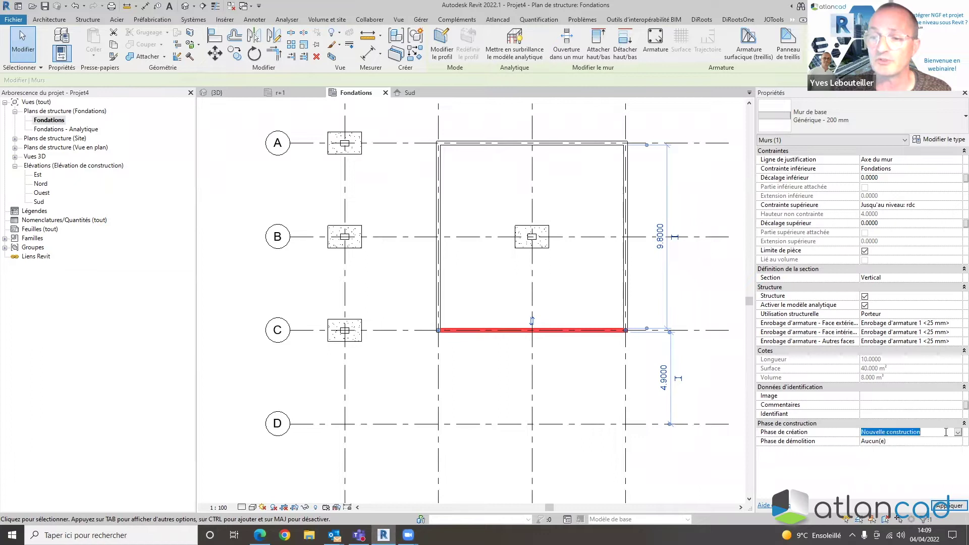
left_click(957, 433)
left_click(875, 441)
left_click(923, 441)
left_click(957, 442)
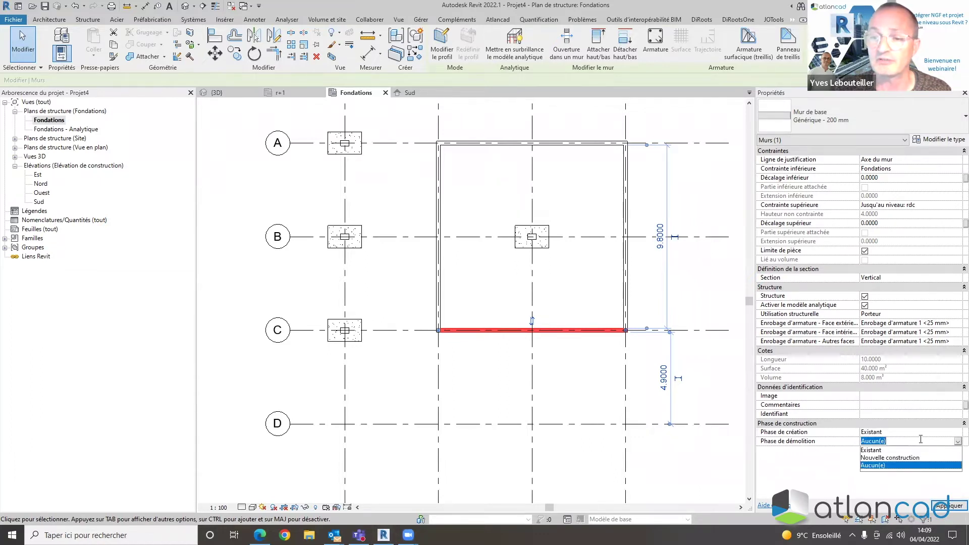
left_click(896, 458)
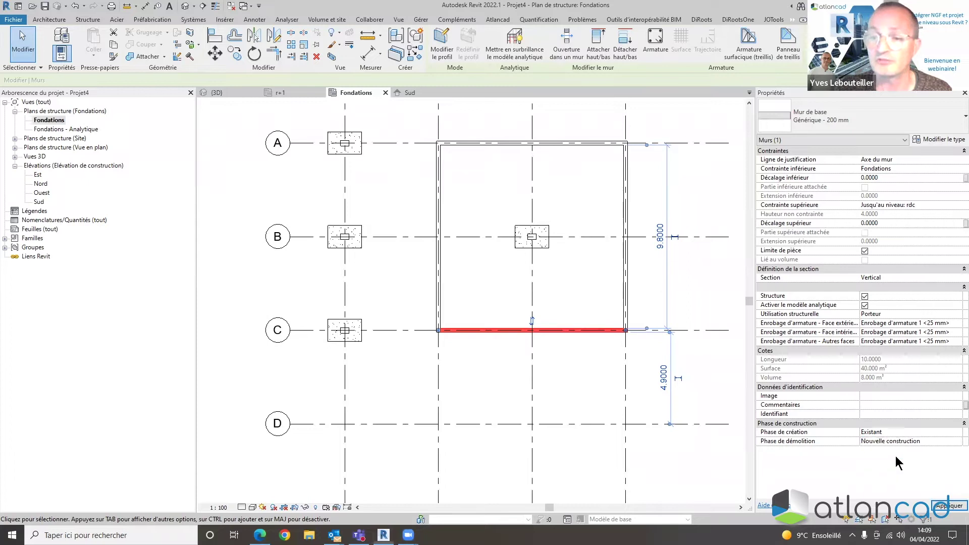
left_click(594, 362)
Try the phase filter Composants démolis + nouveaux on the Fondations plan
scroll(555, 360, "up", 2)
middle_click_drag(561, 361, 607, 397)
scroll(851, 418, "down", 1)
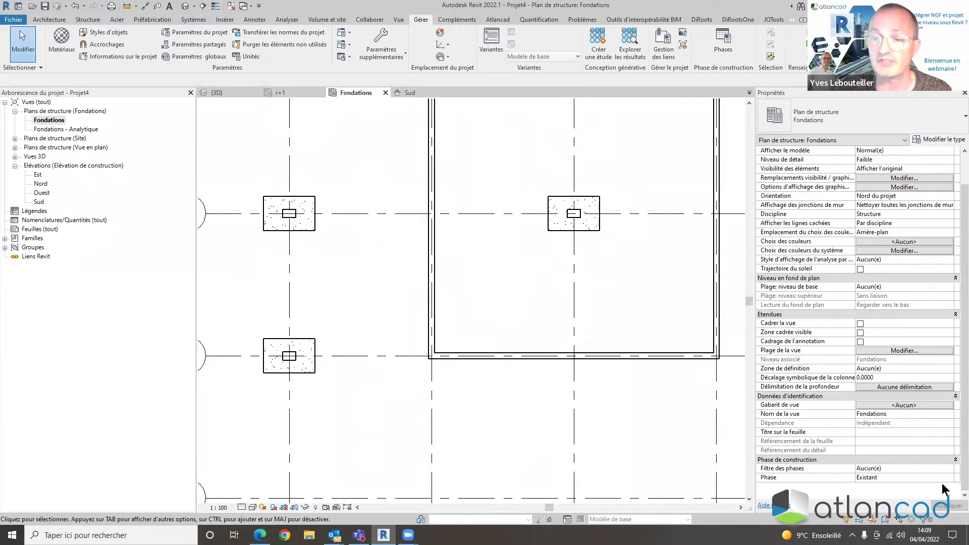
left_click(939, 468)
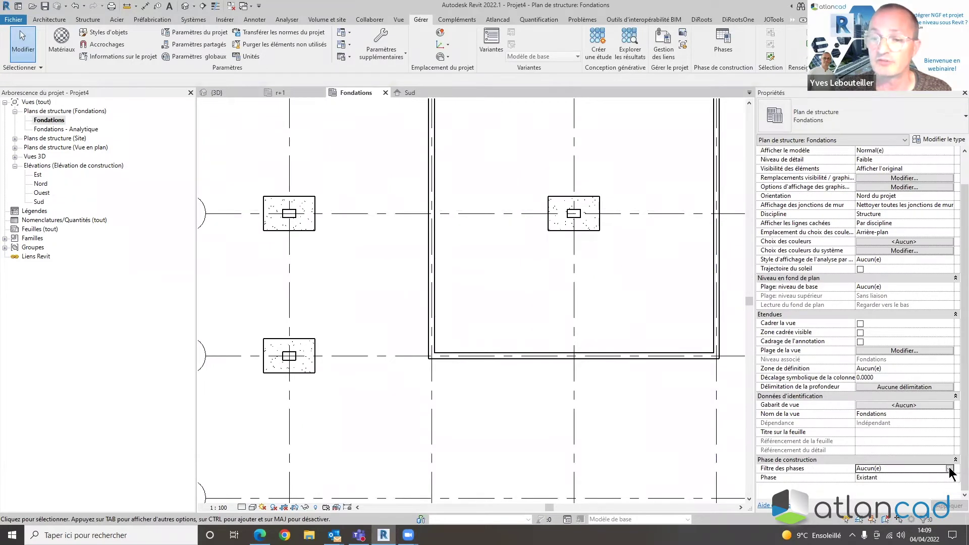
left_click(949, 468)
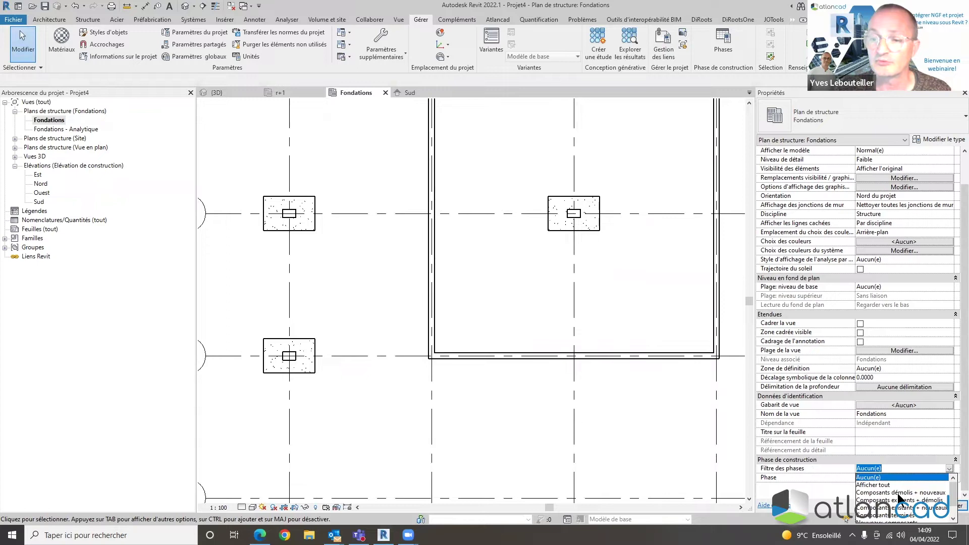
left_click(898, 493)
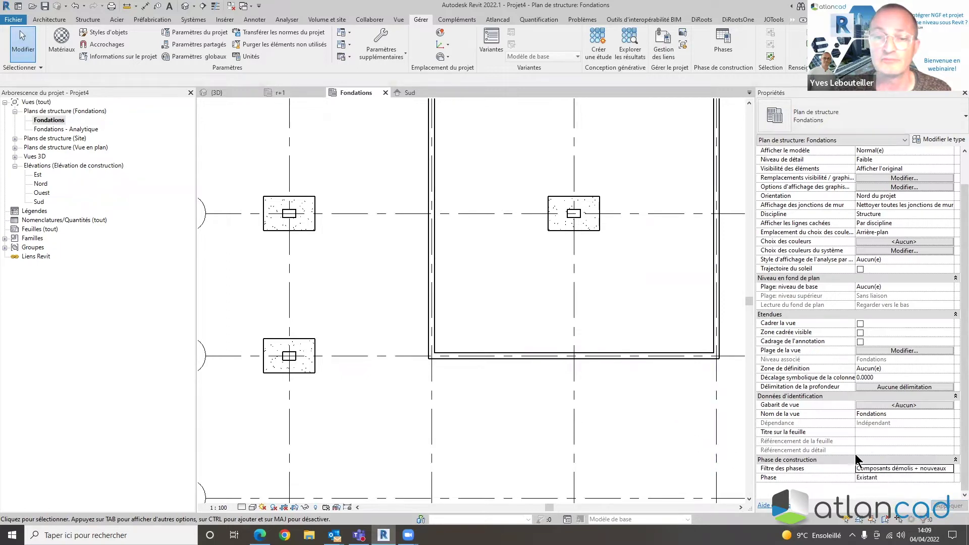
Try the phase filters Composants existants + démolis and Composants existants + nouveaux on the Fondations plan
left_click(946, 470)
left_click(948, 468)
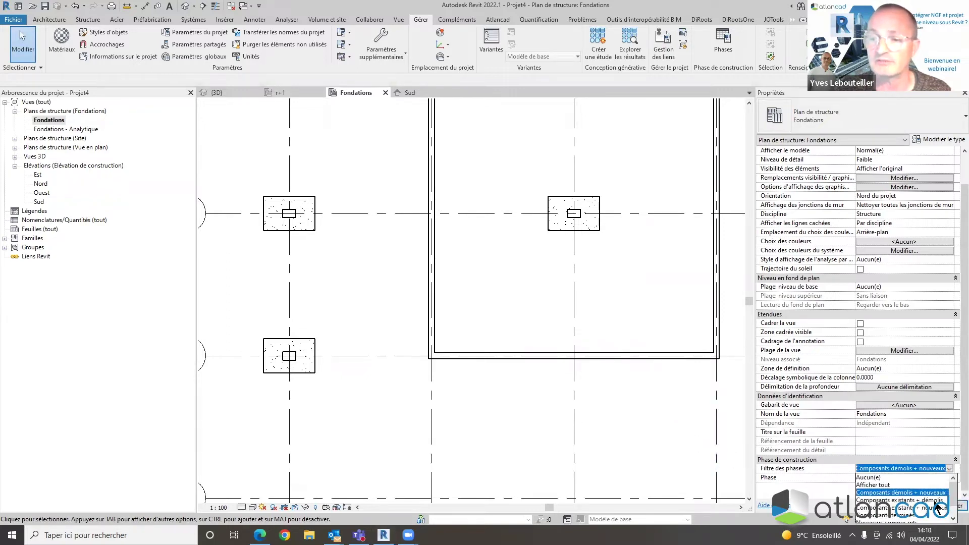
left_click(899, 500)
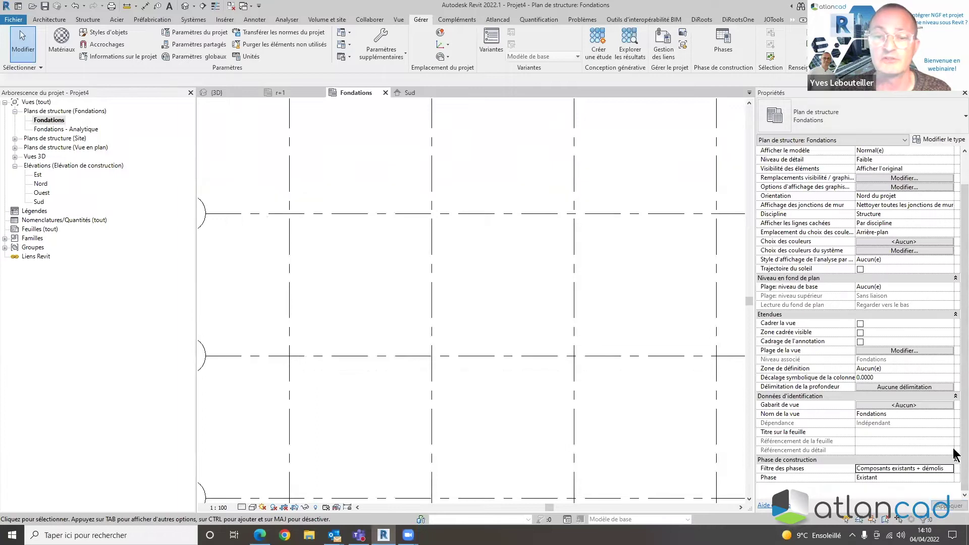
left_click(948, 468)
left_click(939, 508)
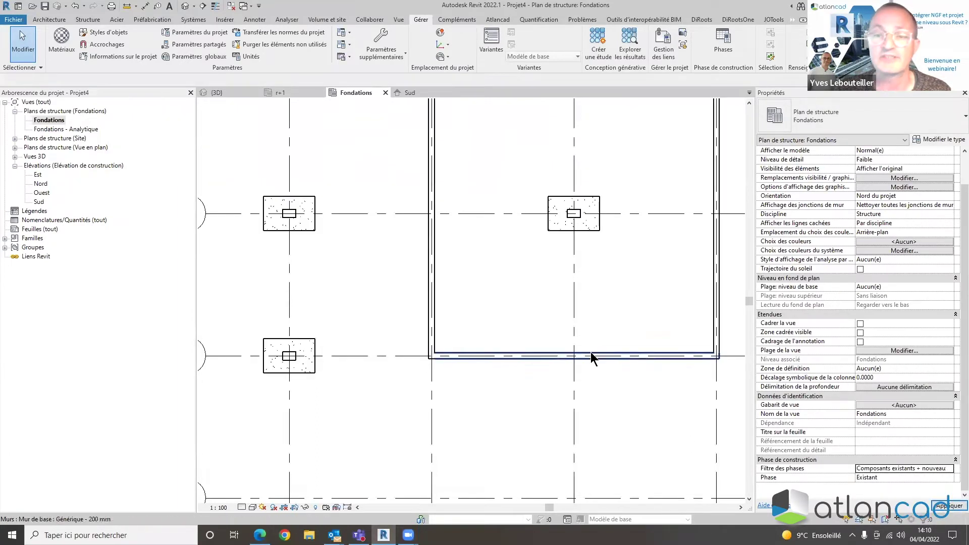
scroll(634, 382, "down", 2)
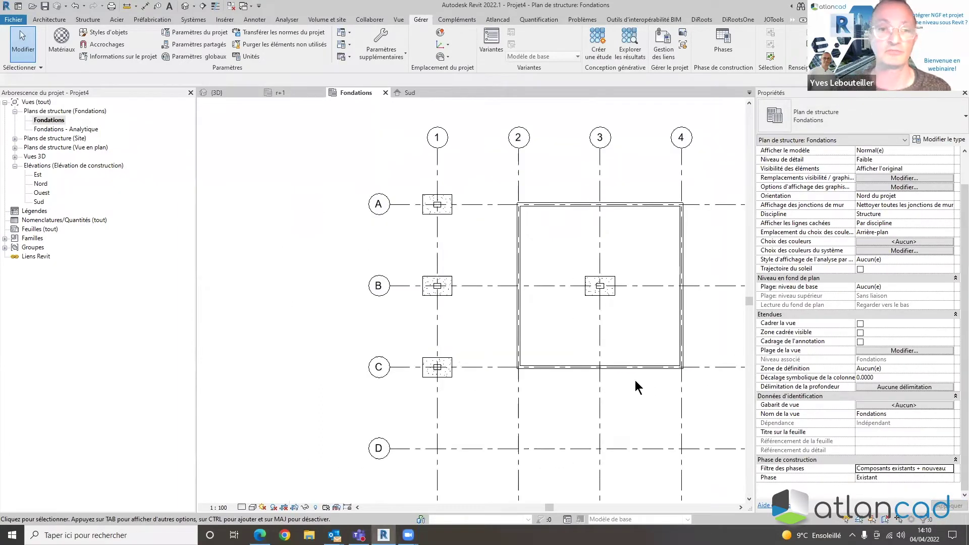
Set the Fondations plan's phase filter to Nouveaux composants and its phase to Nouvelle construction
left_click(949, 473)
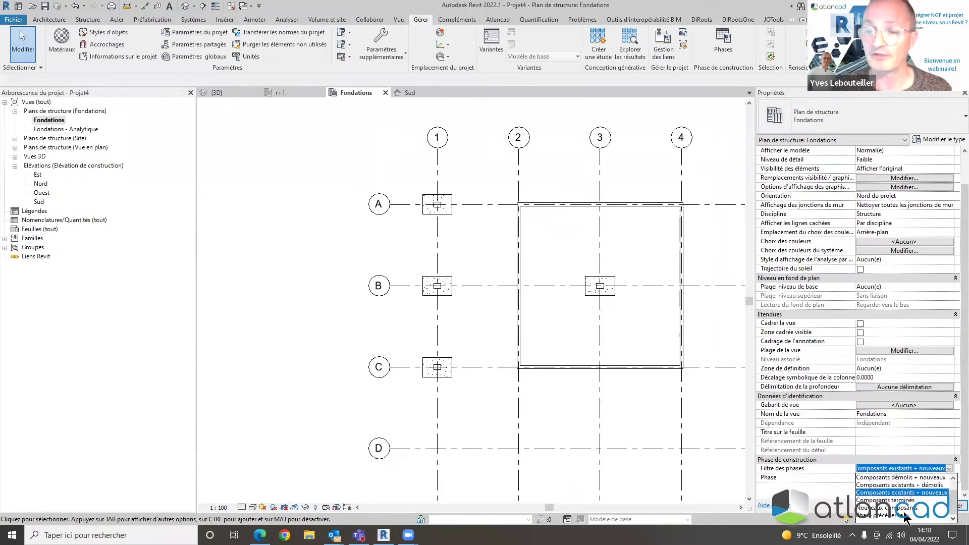
left_click(901, 508)
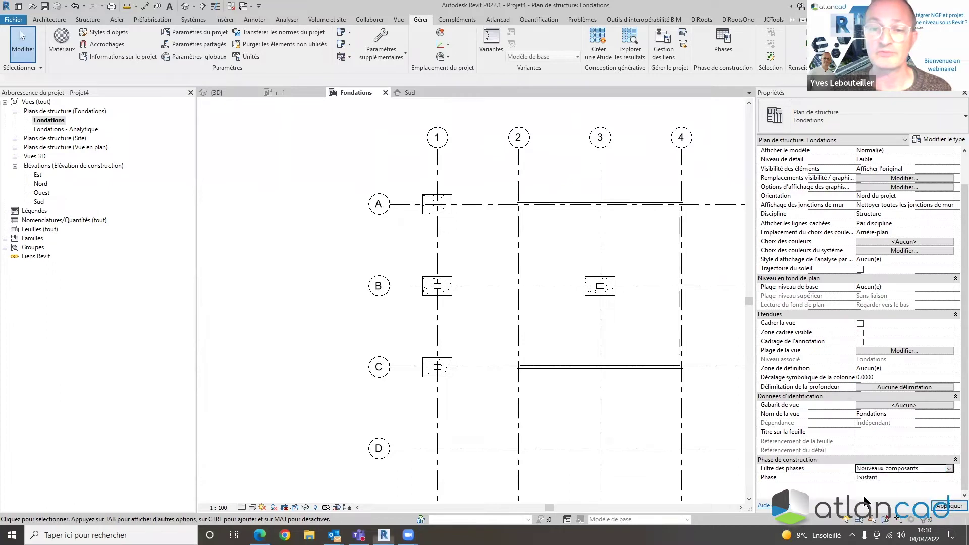
left_click(949, 478)
left_click(894, 494)
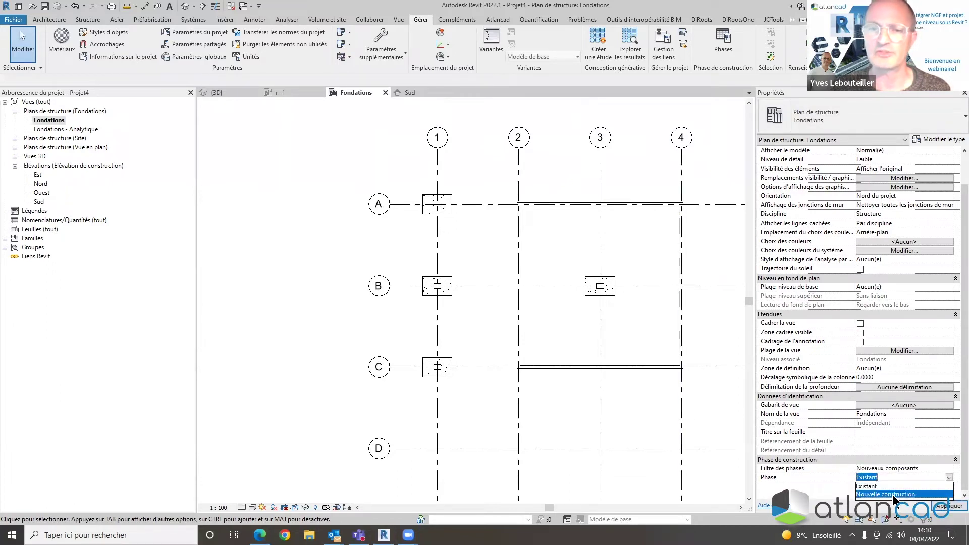
Try the phase filter Composants existants + démolis on the Fondations plan with its phase at Nouvelle construction
left_click(944, 468)
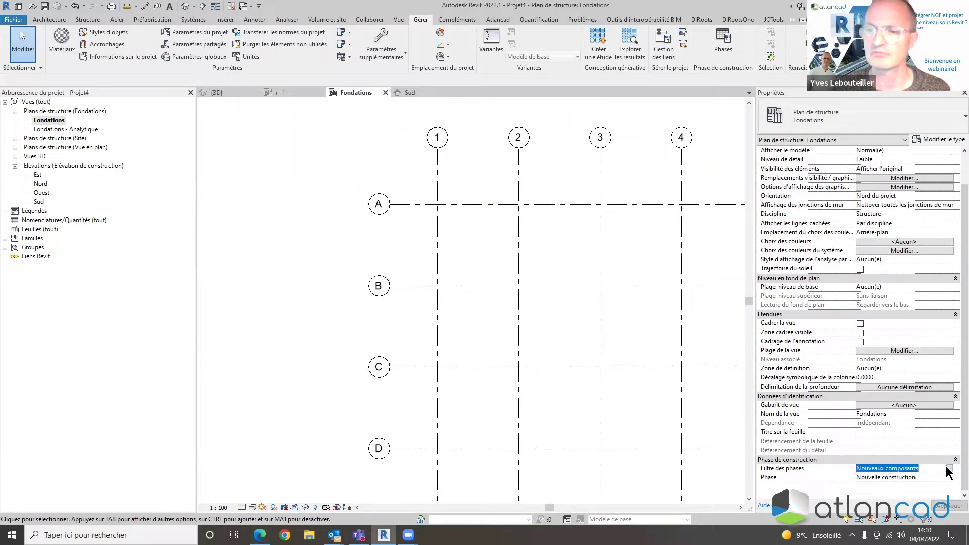
left_click(932, 486)
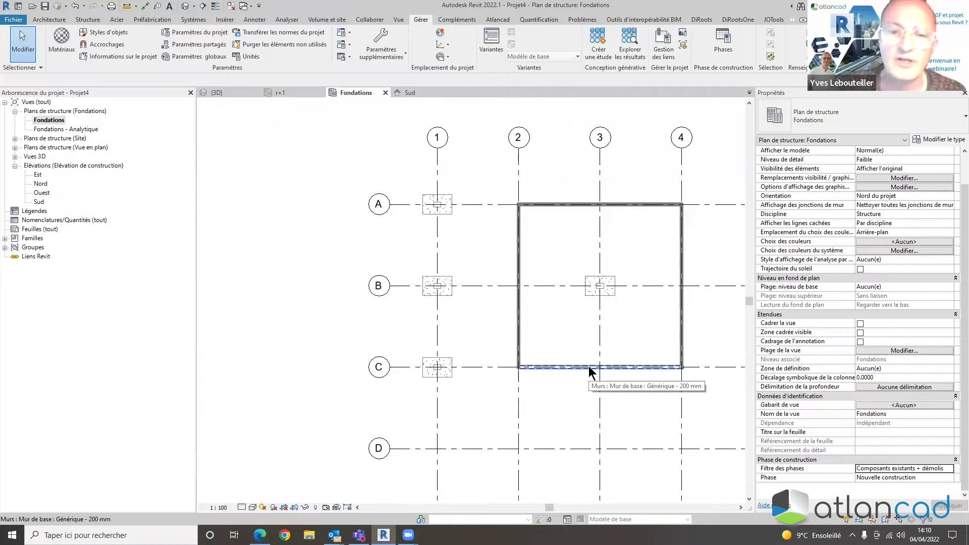
scroll(648, 389, "up", 2)
middle_click_drag(647, 389, 618, 447)
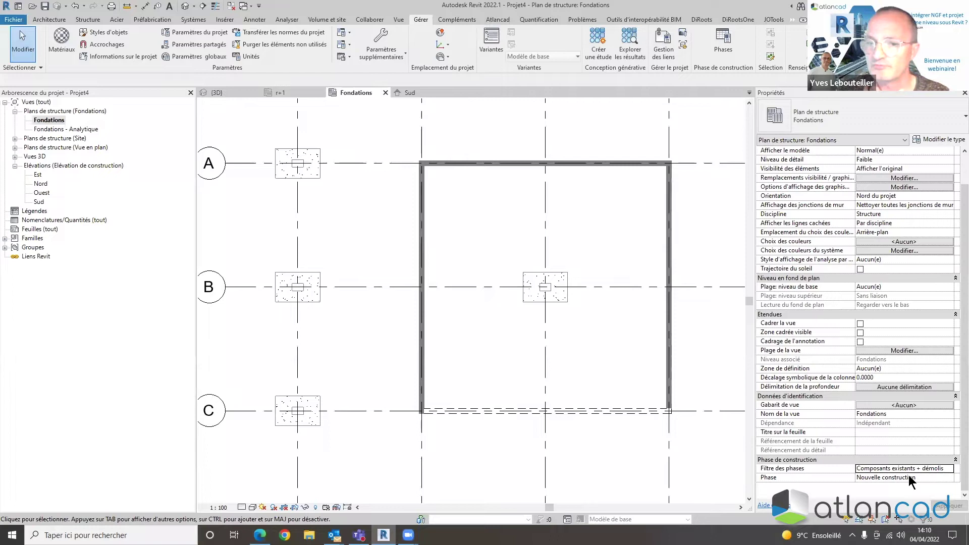
Try the Fondations plan with its phase at Existant and the phase filter Afficher tout
left_click(948, 477)
left_click(876, 486)
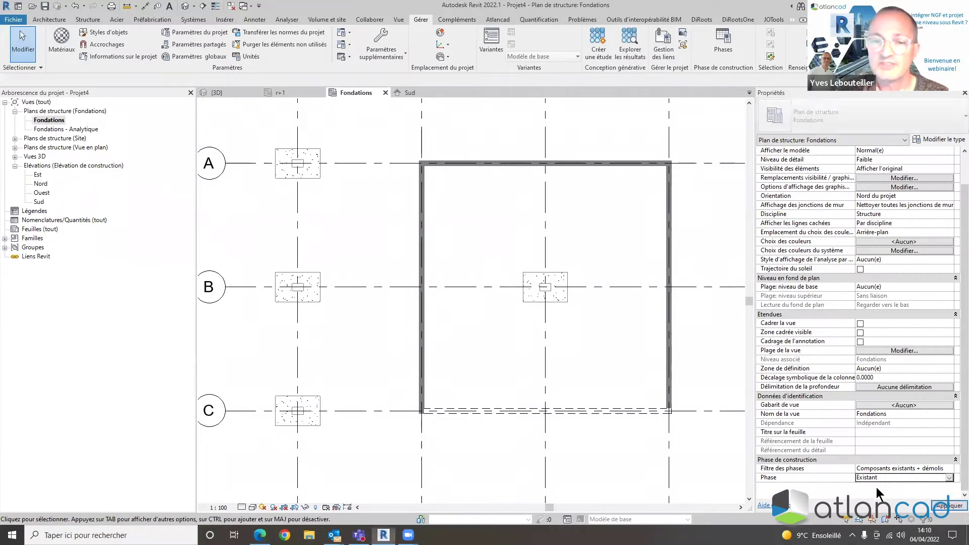
left_click(948, 468)
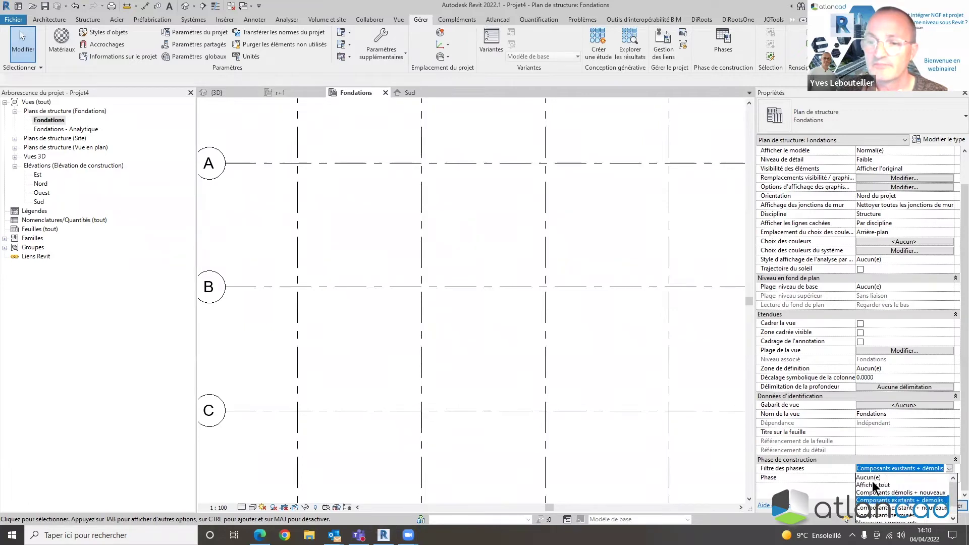
left_click(873, 485)
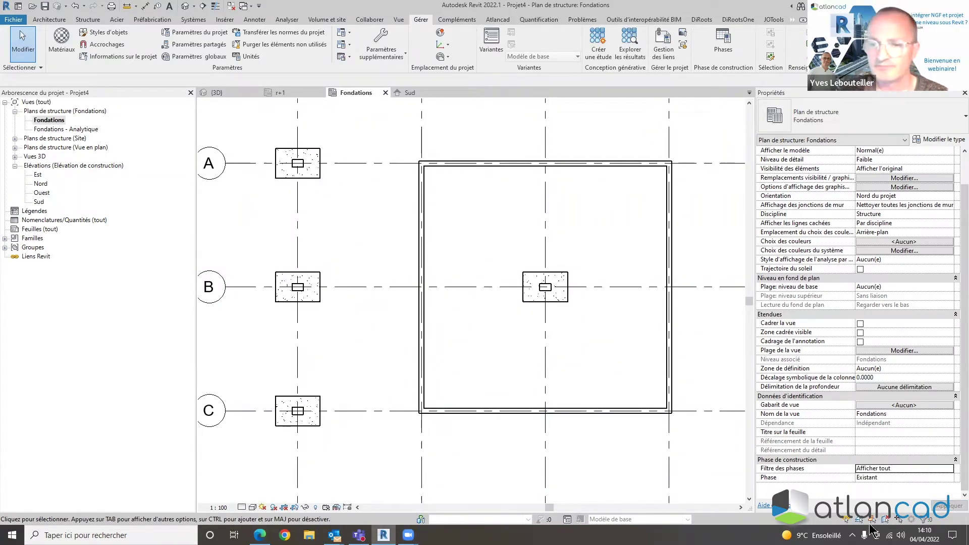
Return the Fondations plan's phase to Nouvelle construction and try the phase filter Composants démolis + nouveaux
left_click(949, 478)
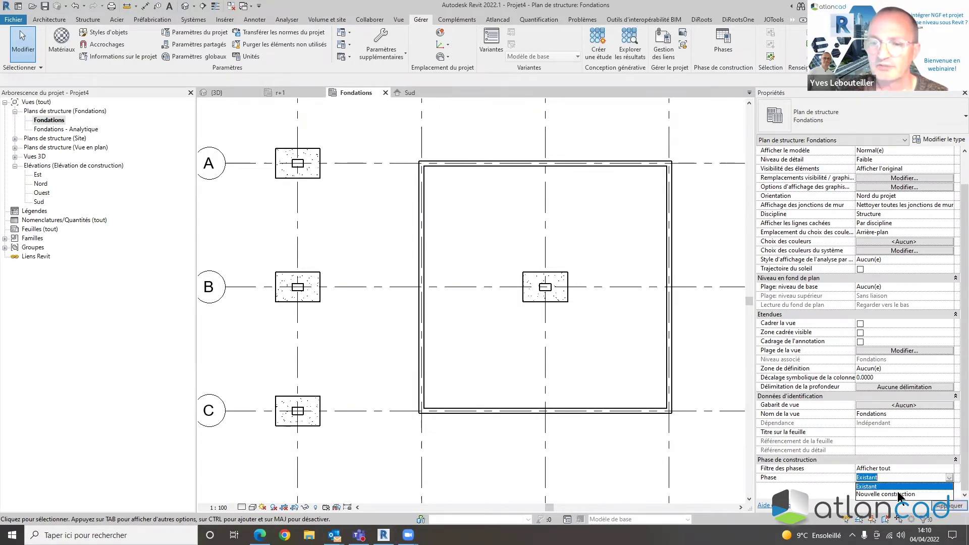
left_click(895, 492)
left_click(949, 469)
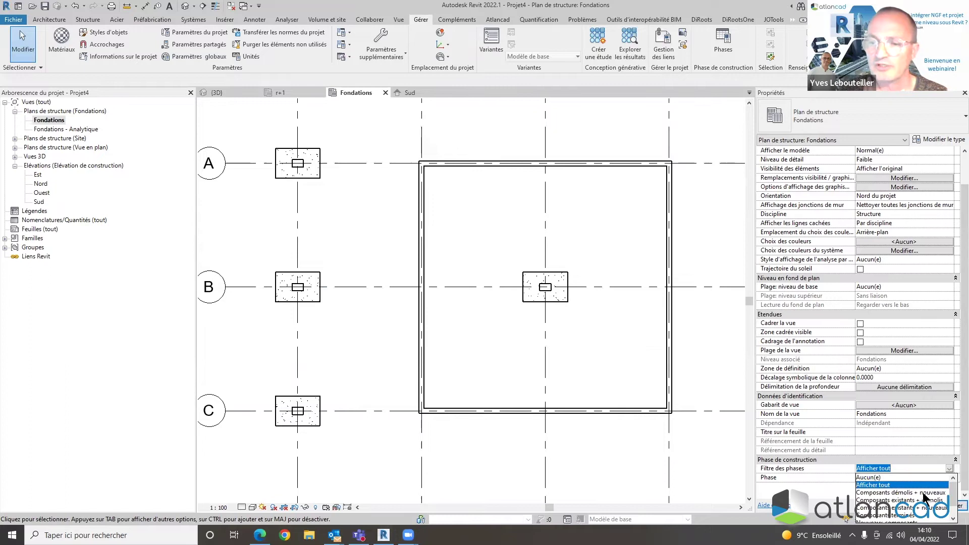
left_click(924, 493)
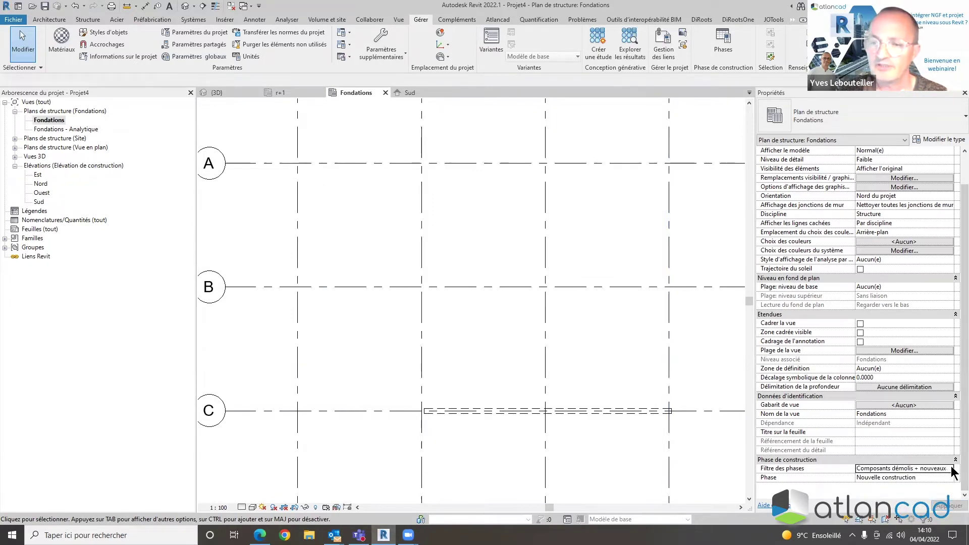
Compare the phase filters Composants existants + nouveaux and Composants existants + démolis on the Fondations plan
left_click(948, 468)
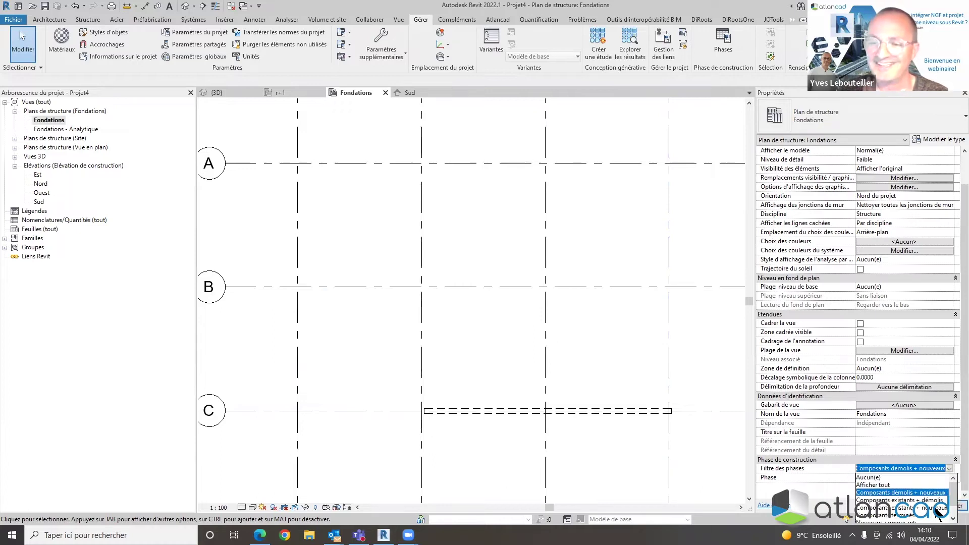
left_click(935, 508)
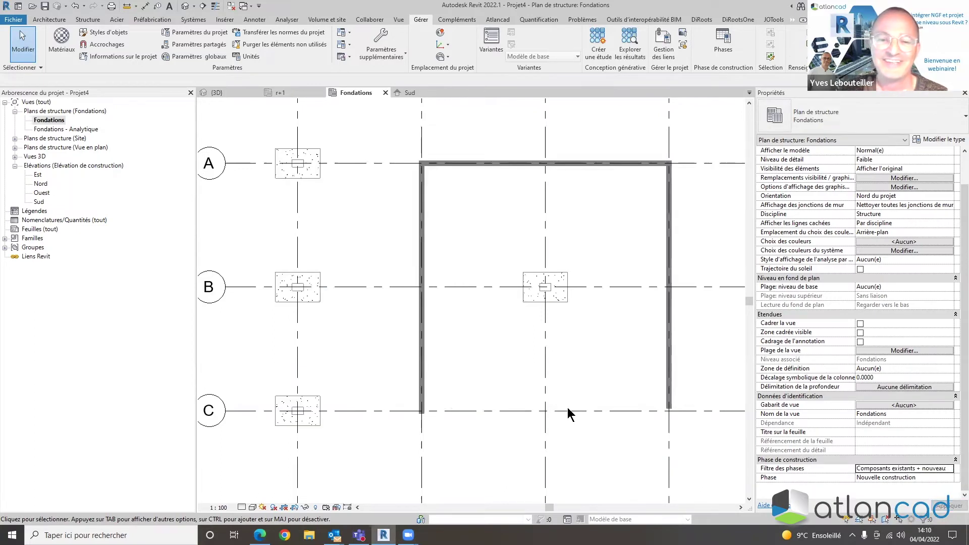
left_click(948, 468)
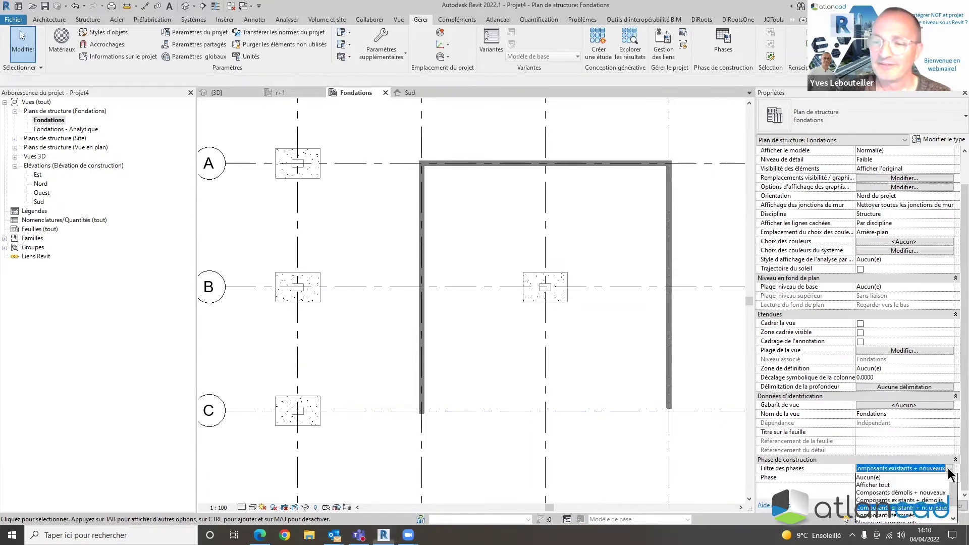
left_click(932, 500)
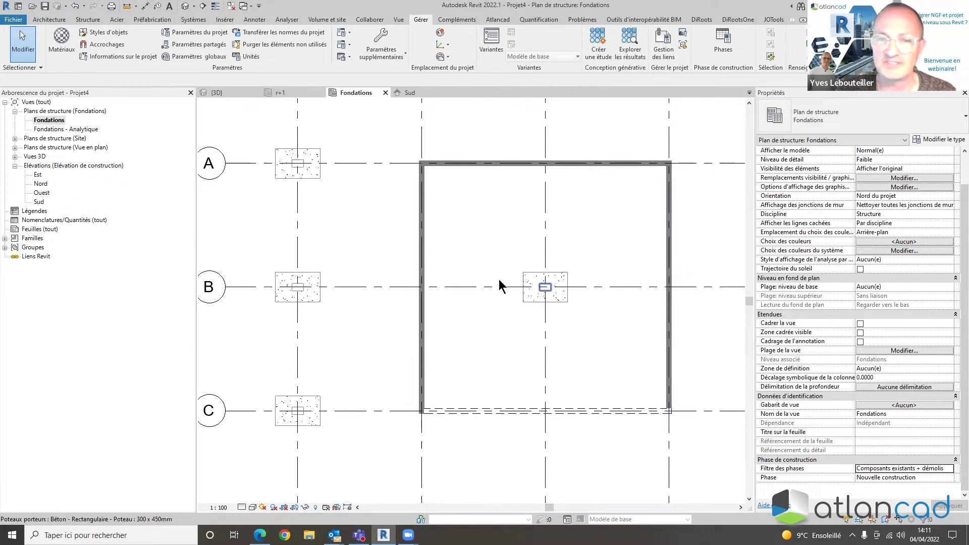
Review the project's phase filter definitions, and check the creation and demolition phases of the grid C wall
left_click(722, 54)
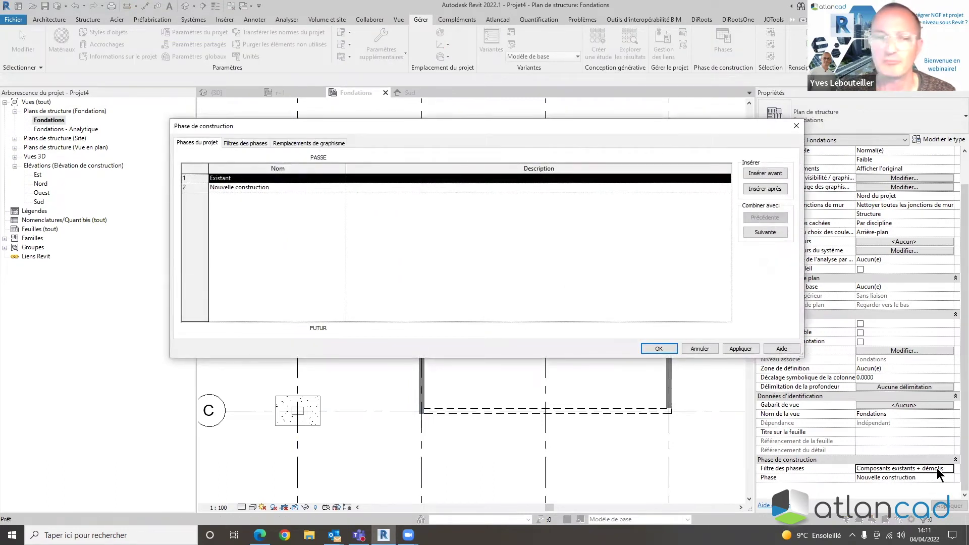
left_click(233, 143)
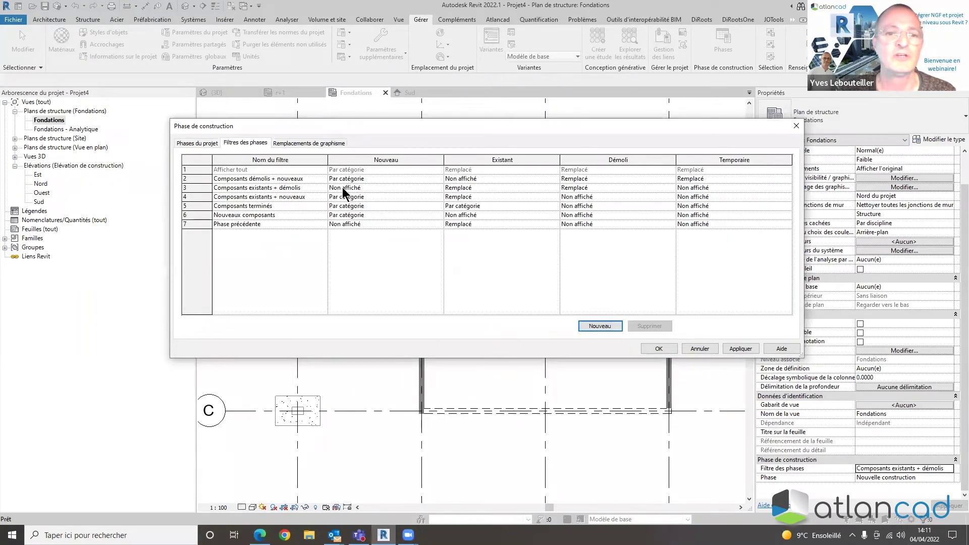
key("ctrl")
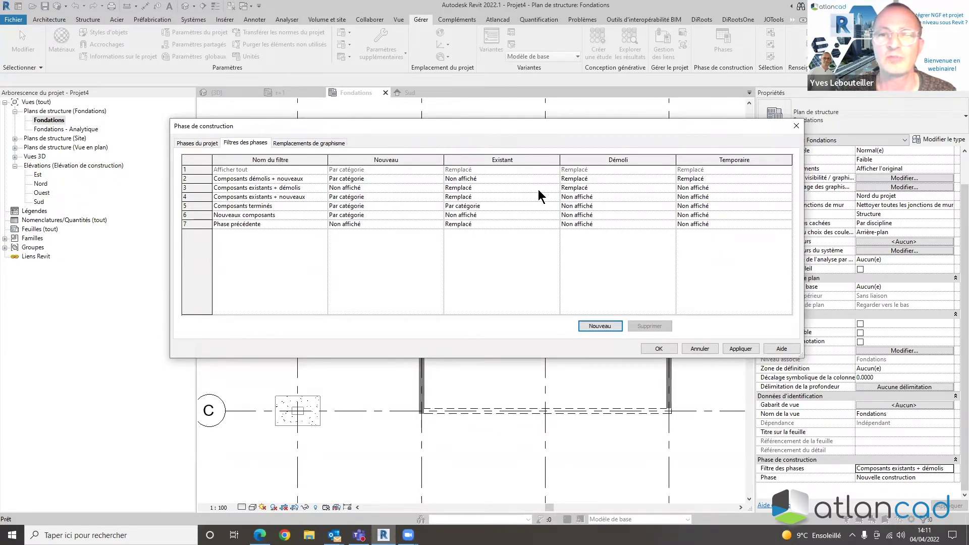
left_click(795, 126)
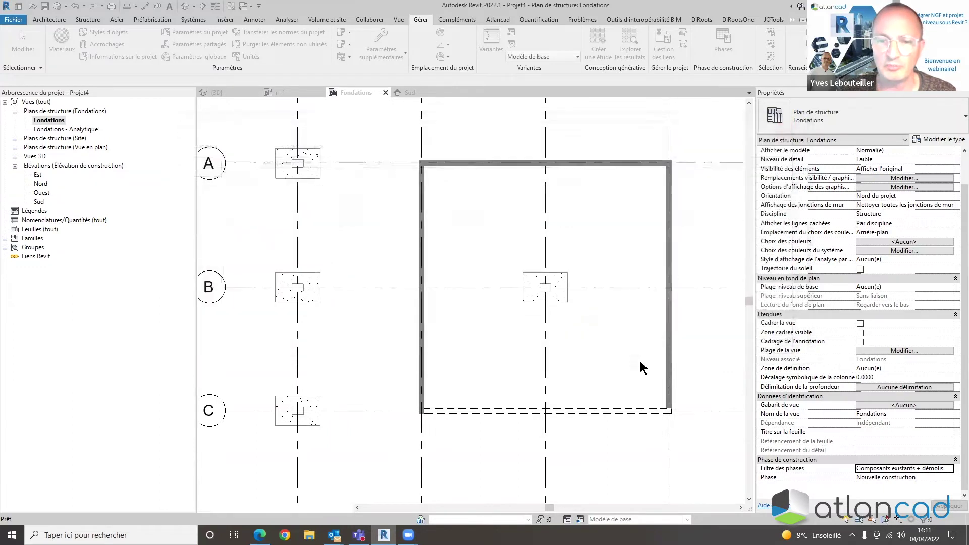
left_click(608, 413)
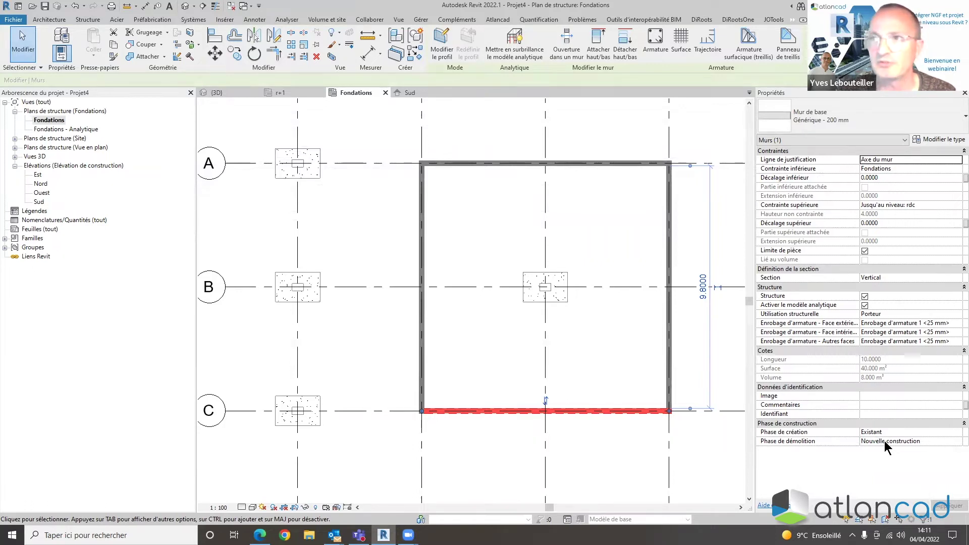
left_click(703, 437)
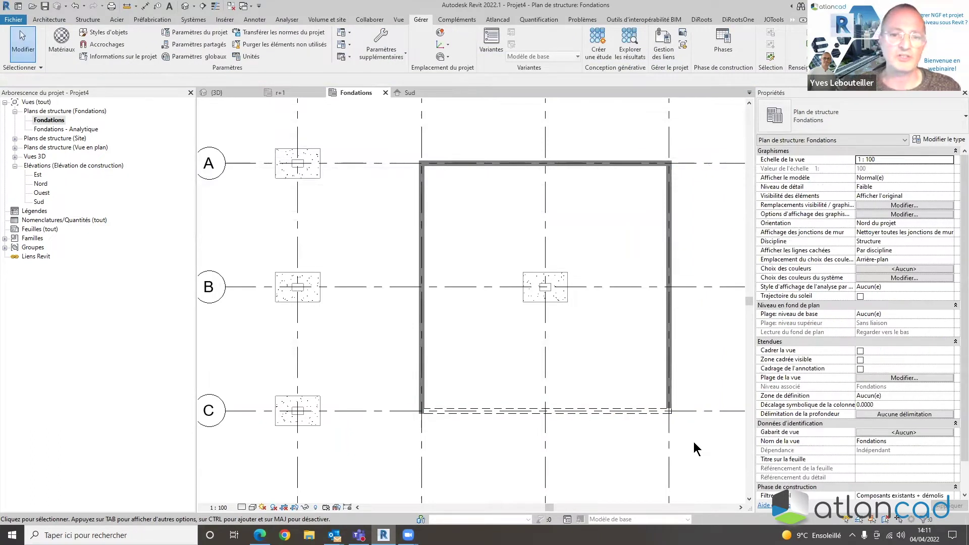
Try the phase filters Nouveaux composants and Composants démolis + nouveaux on the Fondations plan
scroll(872, 428, "down", 1)
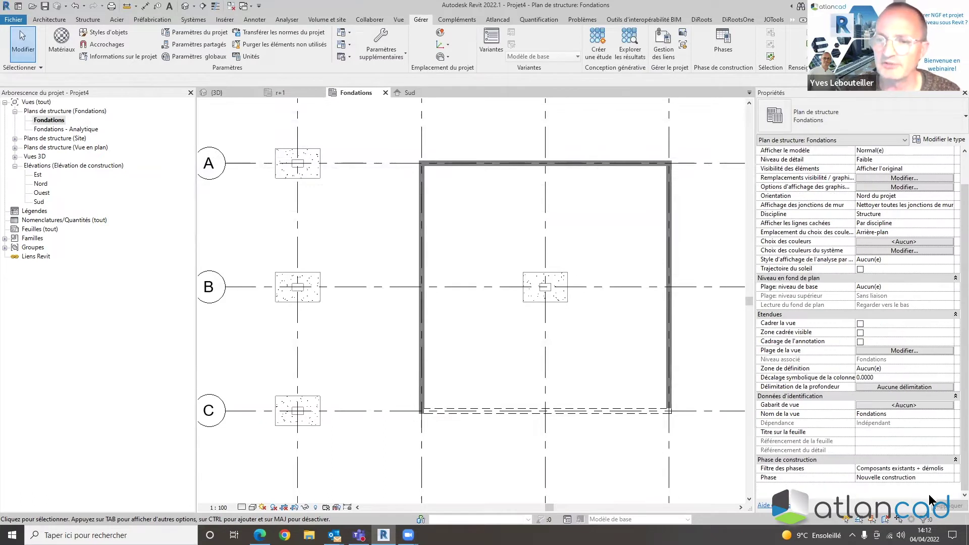
left_click(949, 468)
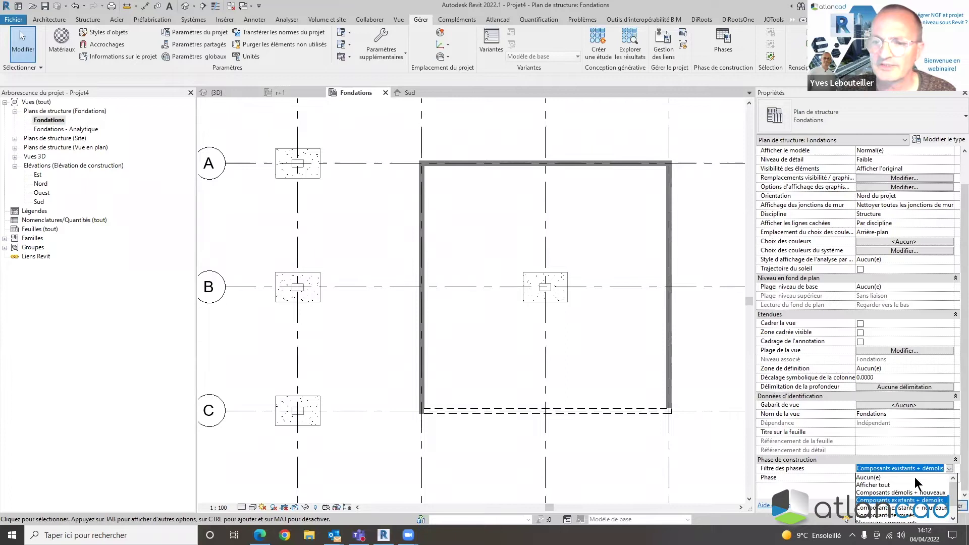
scroll(914, 512, "down", 1)
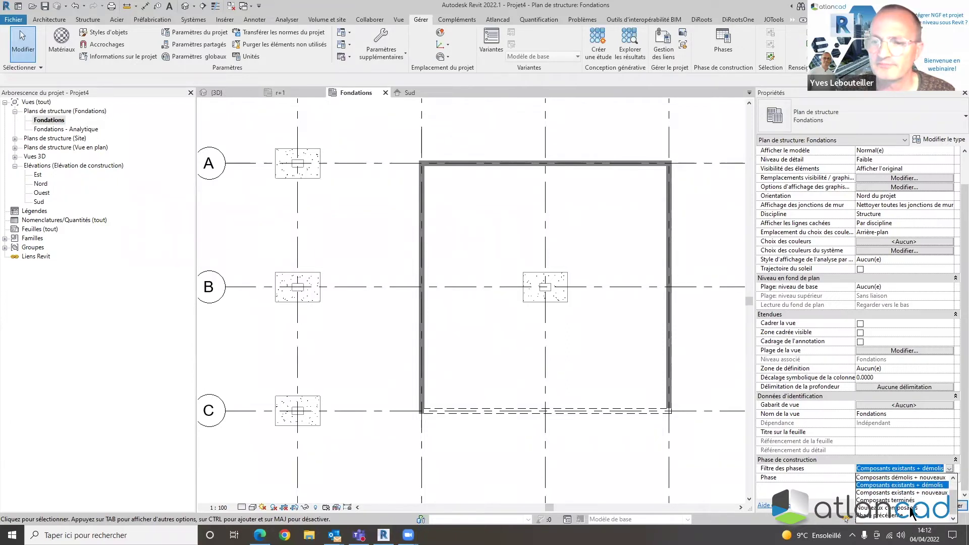
left_click(911, 508)
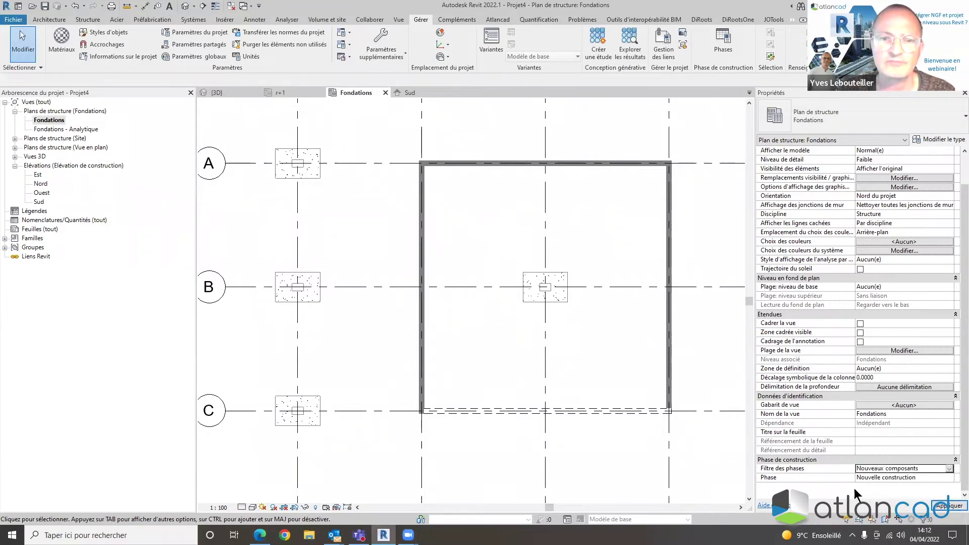
left_click(949, 468)
left_click(930, 486)
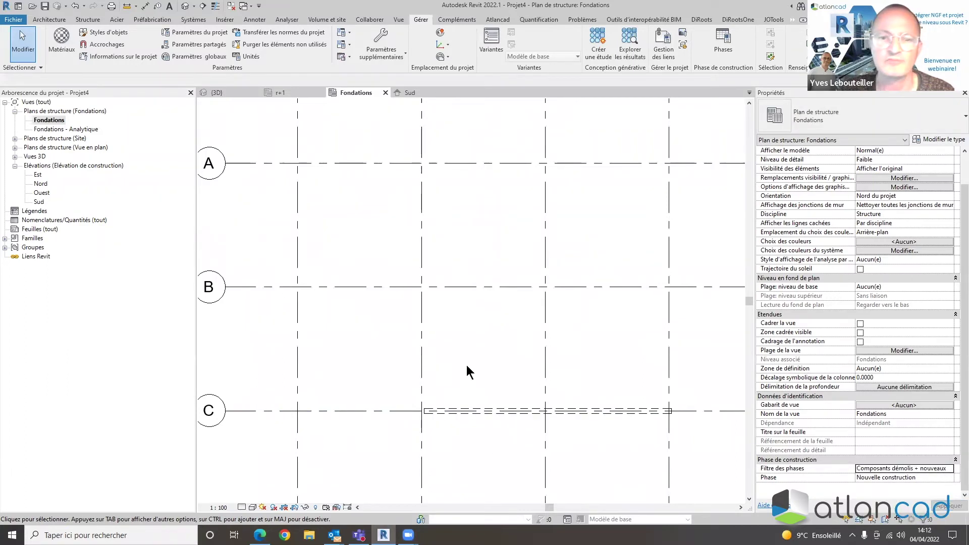
Set the Fondations plan's phase filter to Composants existants + nouveaux
left_click(949, 469)
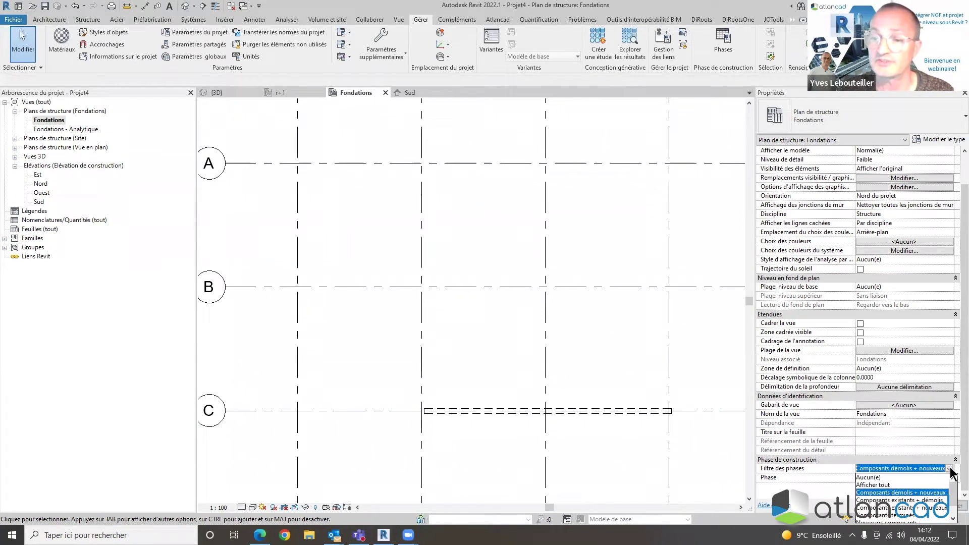
left_click(935, 508)
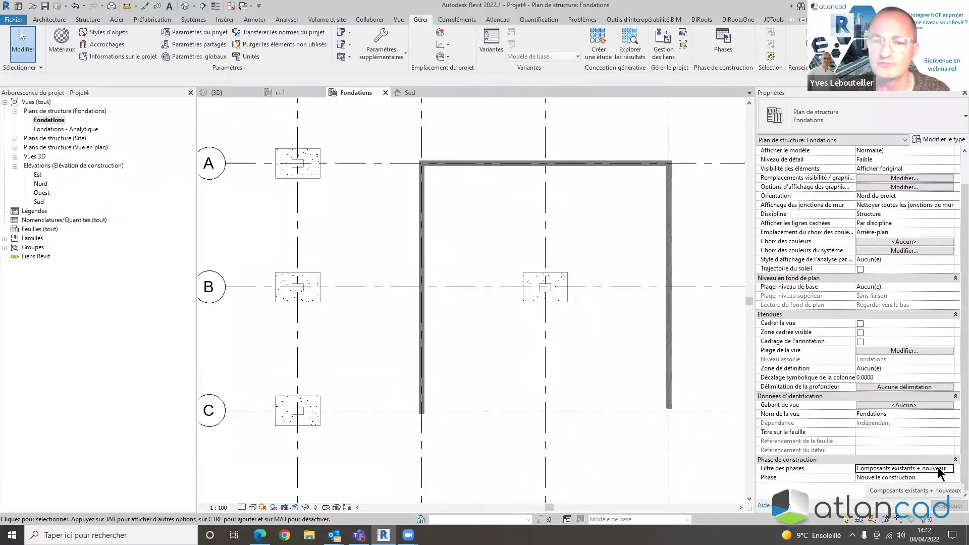
Draw chained Générique - 200 mm structural walls through grid intersections C-4, D-4, D-1 and C-1
scroll(603, 407, "down", 1)
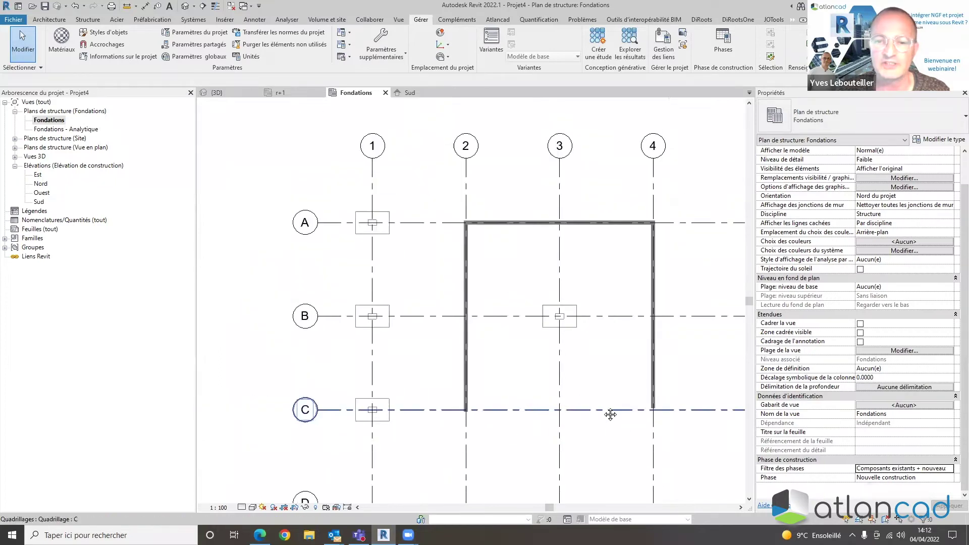
middle_click_drag(611, 413, 610, 331)
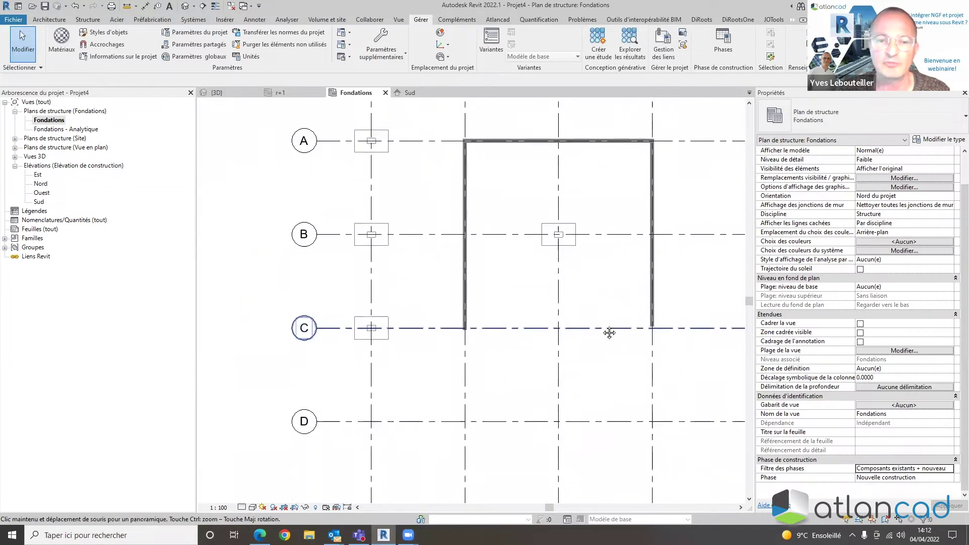
left_click(88, 20)
left_click(78, 38)
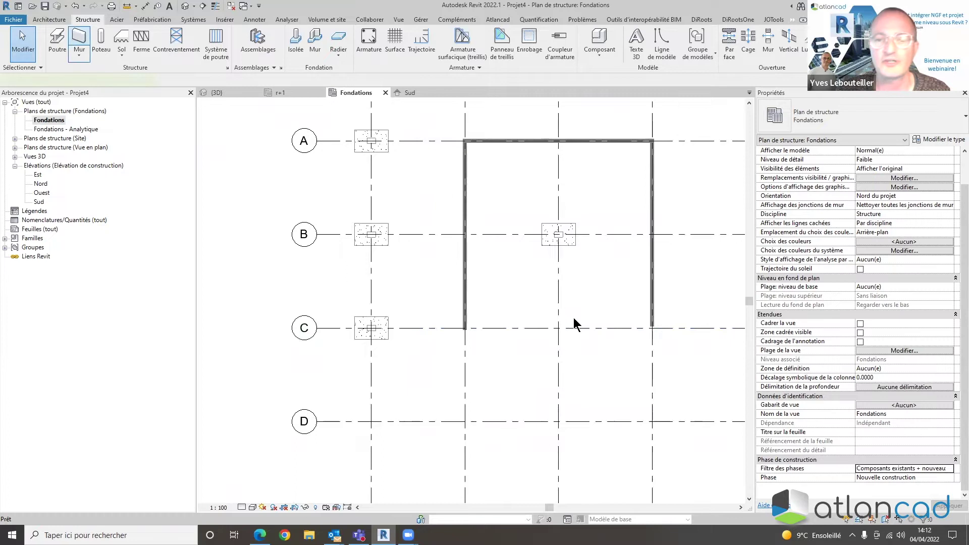
left_click(652, 328)
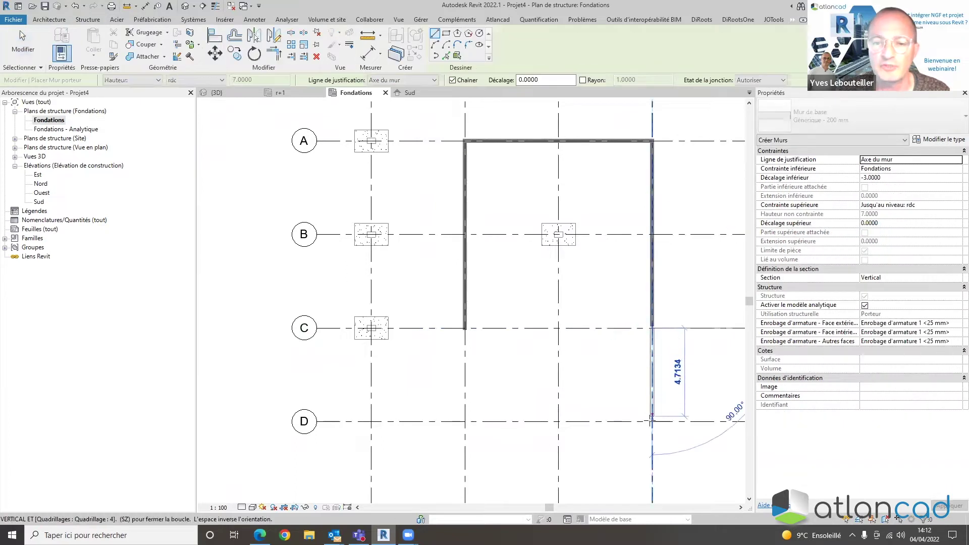
left_click(652, 421)
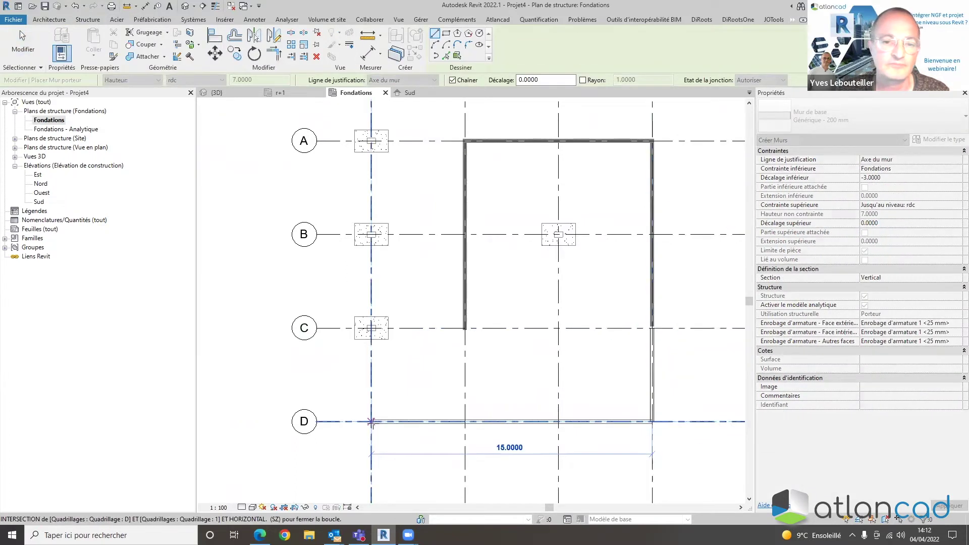
left_click(372, 421)
left_click(370, 328)
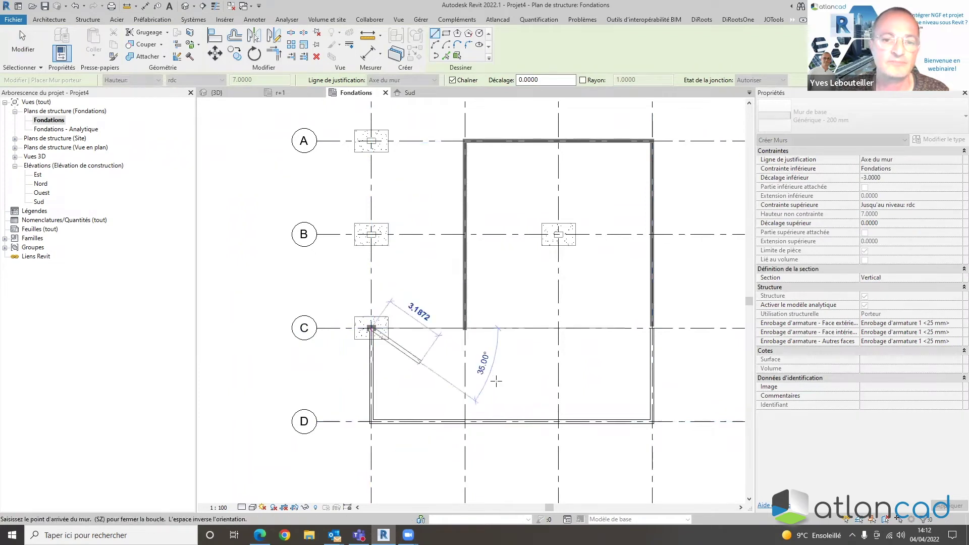
scroll(567, 373, "up", 3)
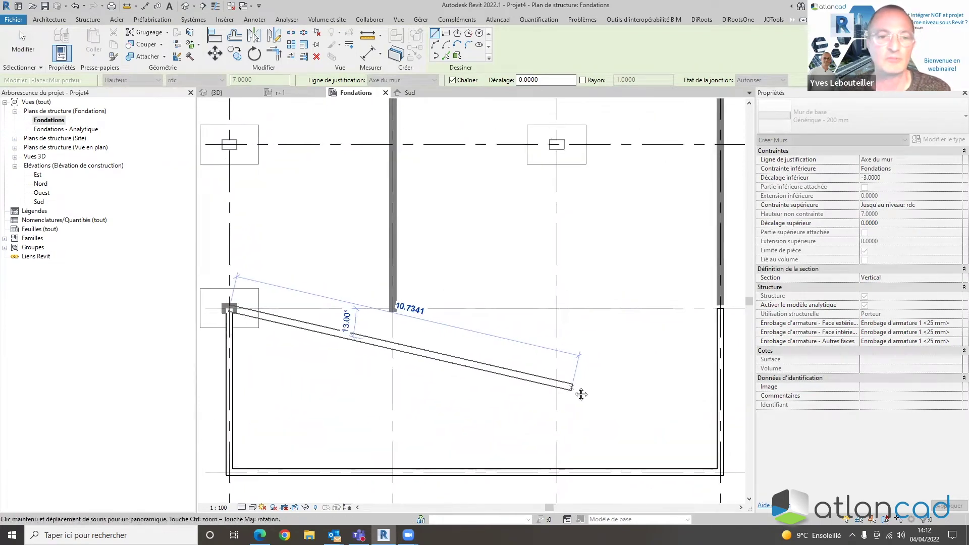
key("Escape")
key("Escape")
Inspect the junction between the existing wall and the new wall at grid intersection C-4
middle_click_drag(636, 380, 530, 389)
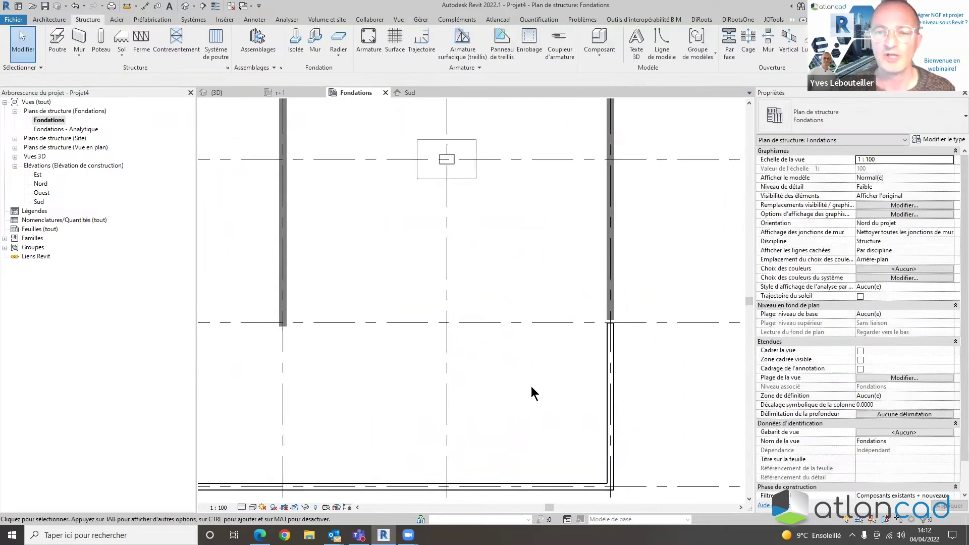
scroll(616, 324, "up", 4)
scroll(612, 323, "up", 4)
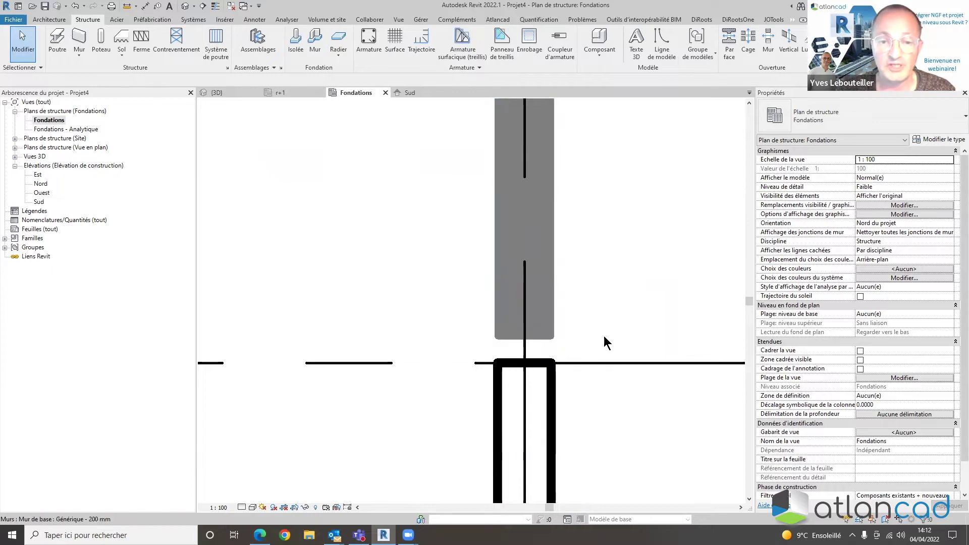
Set the Fondations plan's phase to Existant and its phase filter to Afficher tout
scroll(607, 338, "down", 3)
scroll(607, 337, "down", 5)
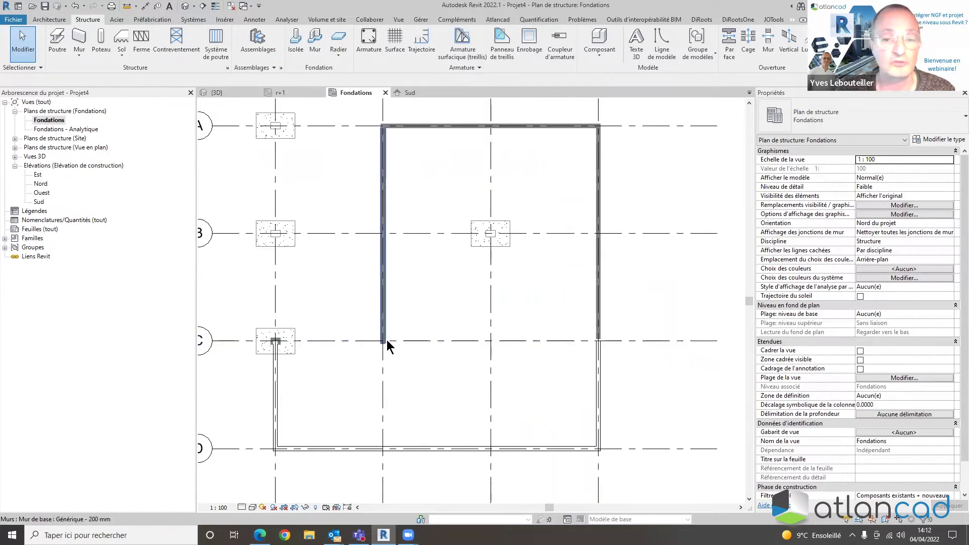
scroll(620, 343, "up", 2)
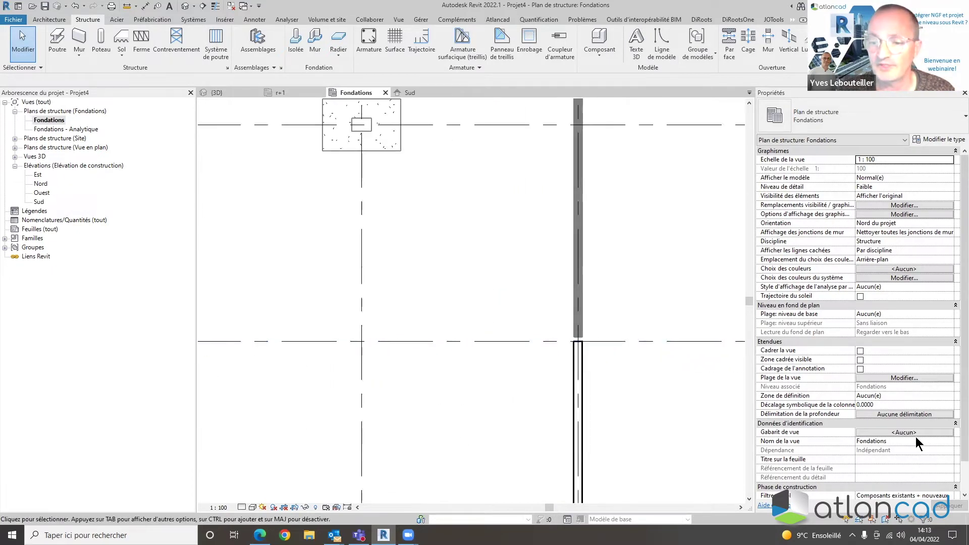
scroll(917, 440, "down", 1)
left_click(951, 479)
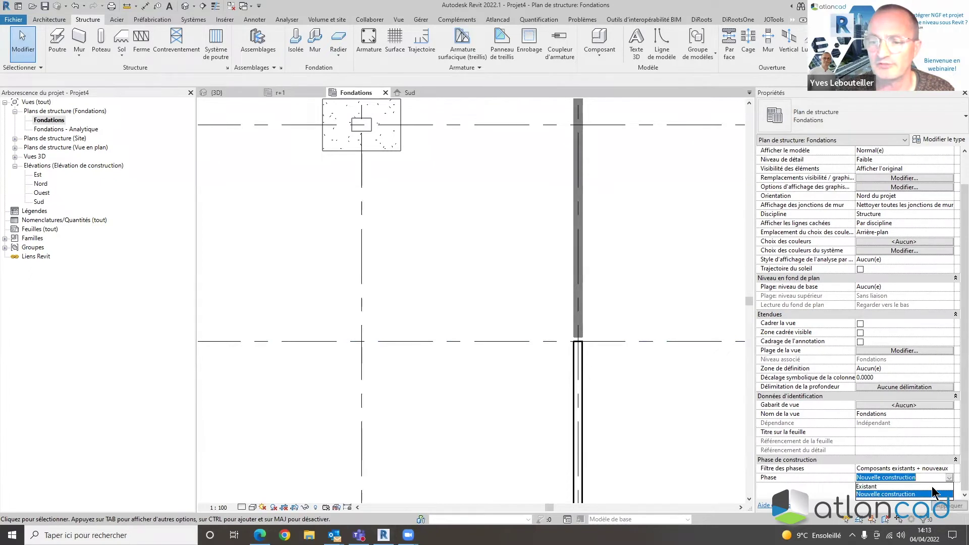
left_click(870, 493)
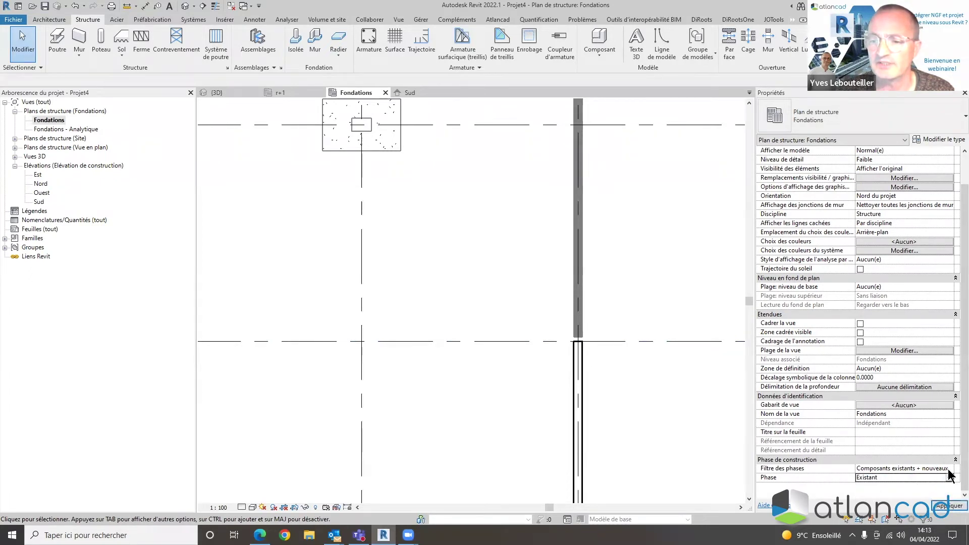
left_click(948, 468)
scroll(888, 483, "up", 2)
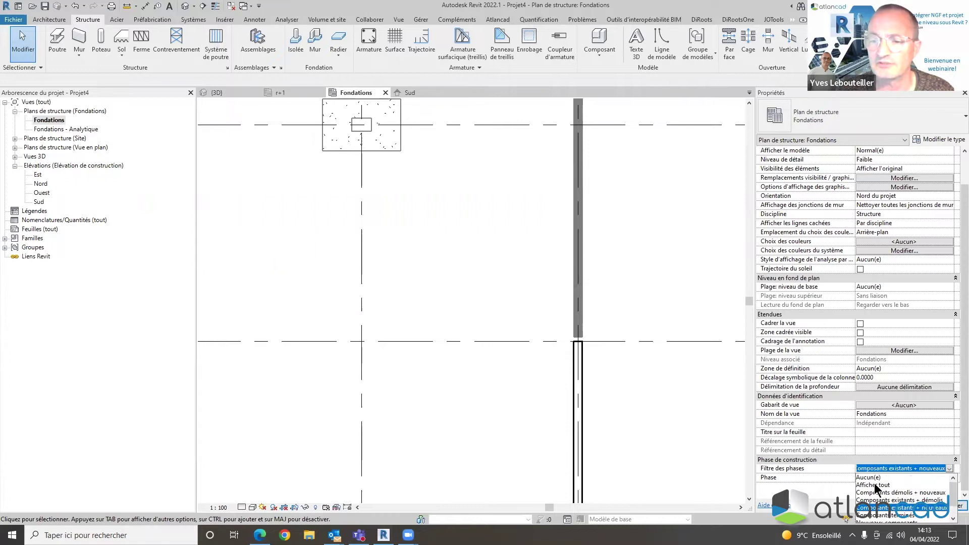
left_click(873, 484)
Change the existing walls' join at grid intersection C-4 to its next configuration with the Wall Joins tool
scroll(591, 356, "down", 1)
scroll(701, 367, "down", 2)
scroll(677, 361, "up", 4)
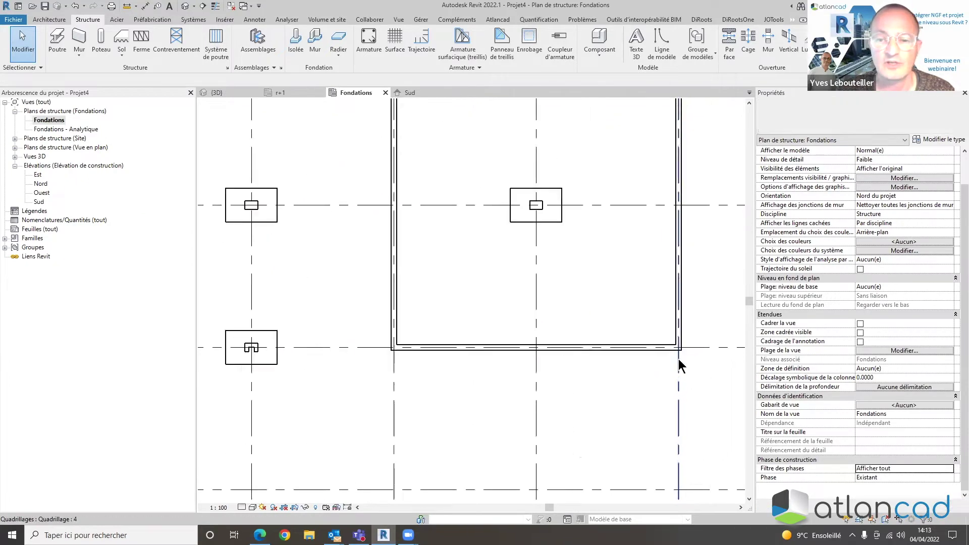
left_click(683, 322)
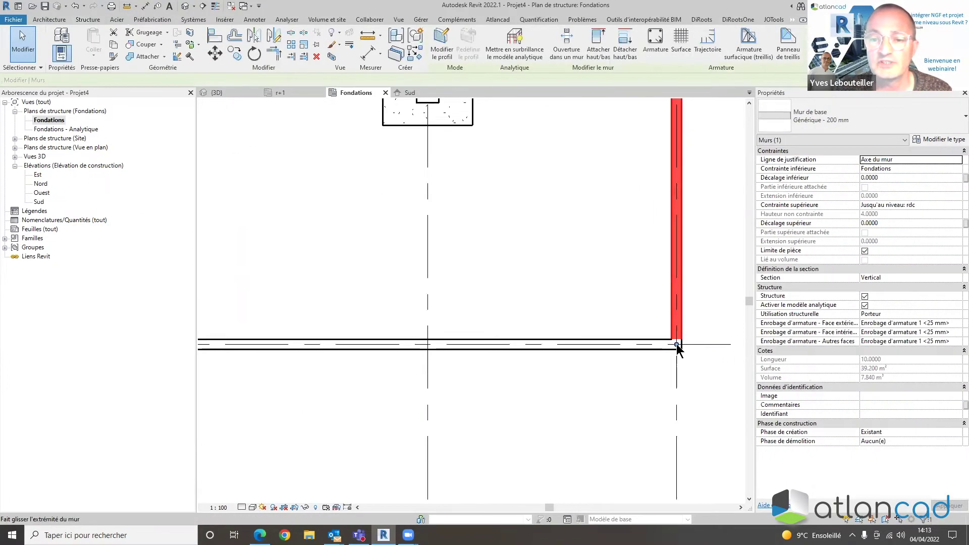
scroll(683, 348, "up", 3)
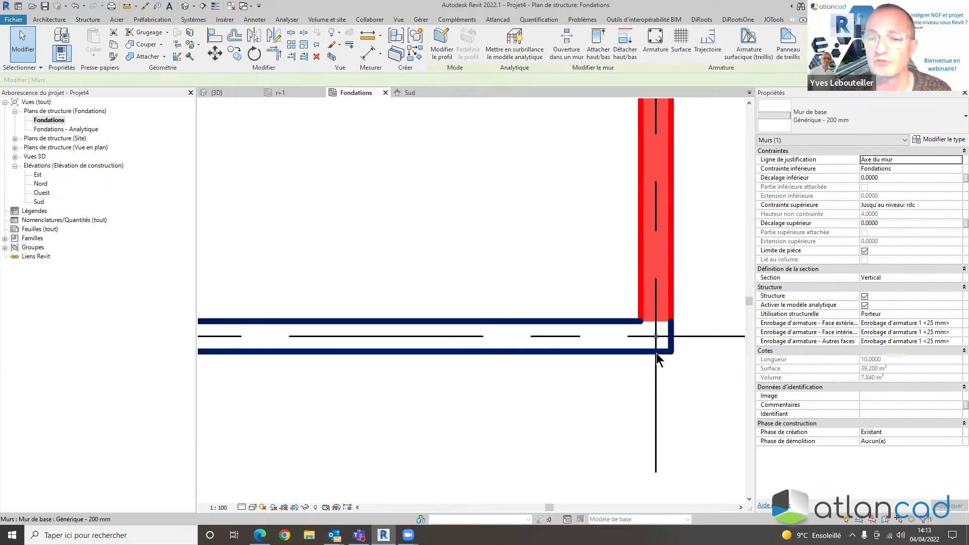
left_click(177, 56)
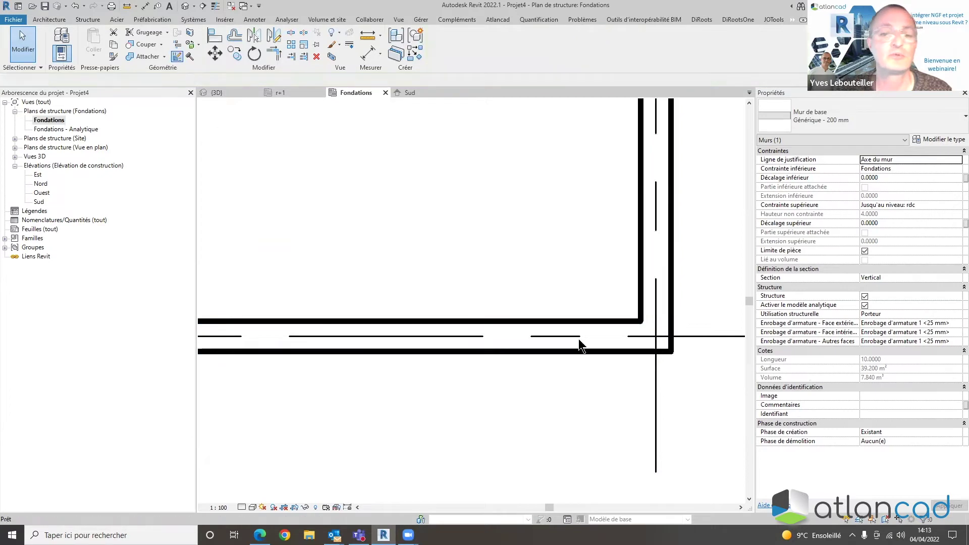
left_click(662, 349)
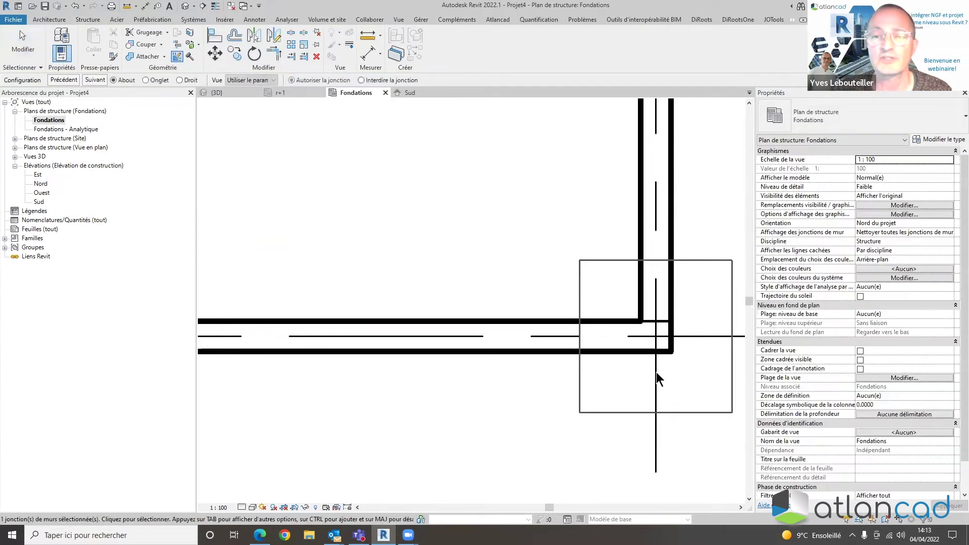
left_click(95, 80)
left_click(709, 228)
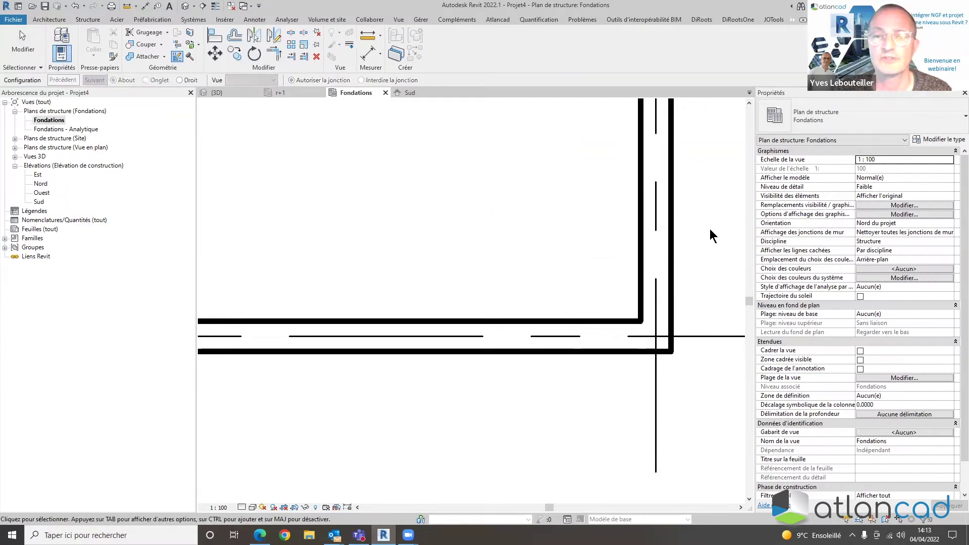
scroll(569, 322, "down", 5)
scroll(489, 323, "up", 5)
left_click(499, 320)
left_click(581, 393)
Set the Fondations plan's phase back to Nouvelle construction and review the existing, demolished and new walls
scroll(589, 401, "down", 2)
middle_click_drag(497, 345, 343, 252)
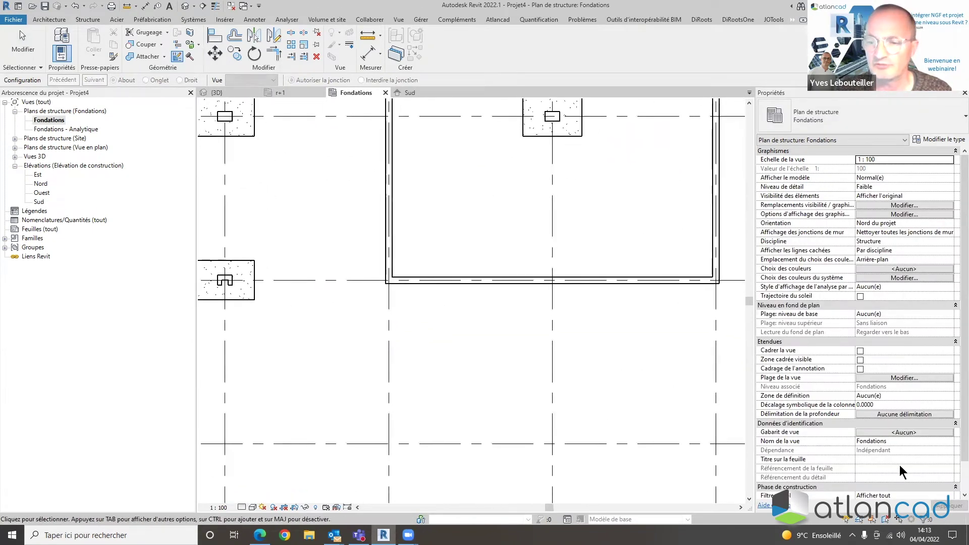
scroll(946, 479, "down", 2)
left_click(951, 477)
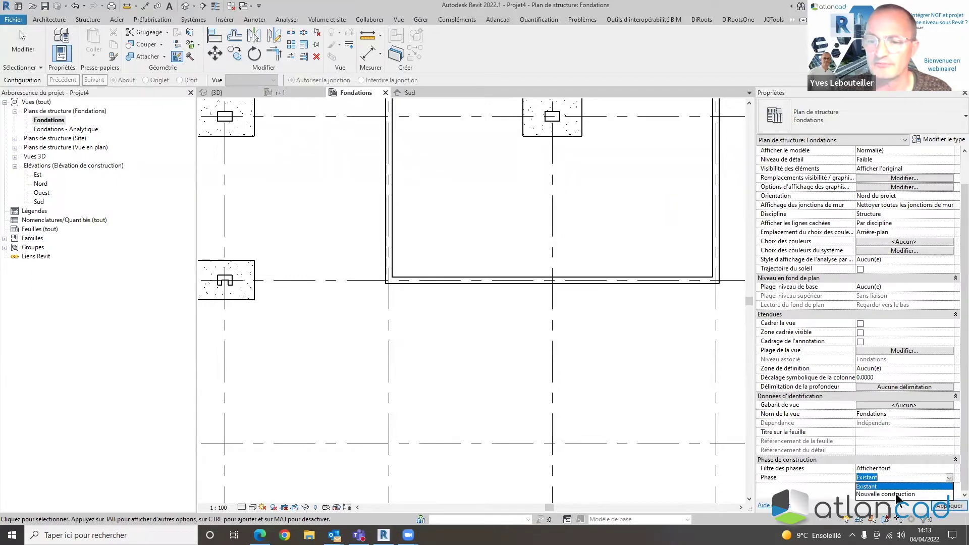
left_click(895, 492)
middle_click_drag(630, 346, 626, 379)
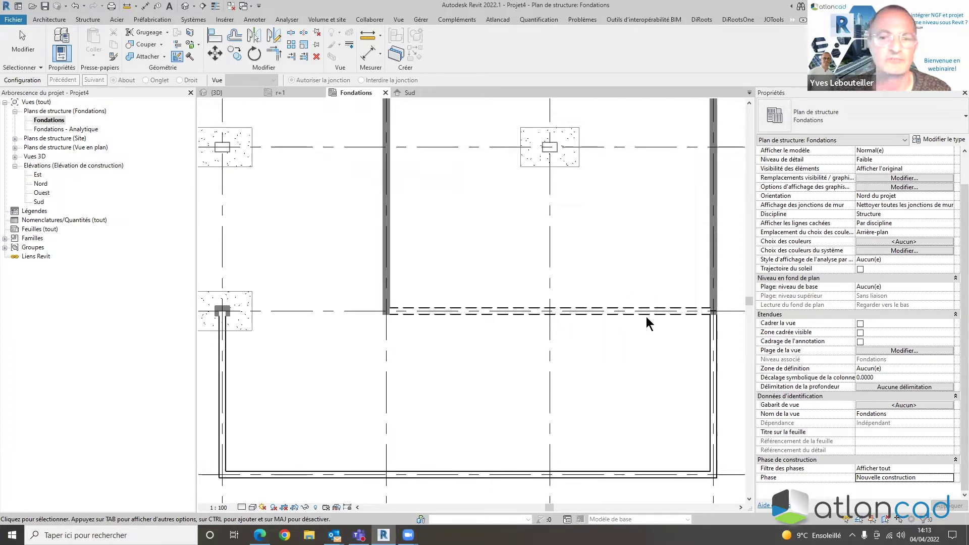
middle_click_drag(482, 336, 448, 329)
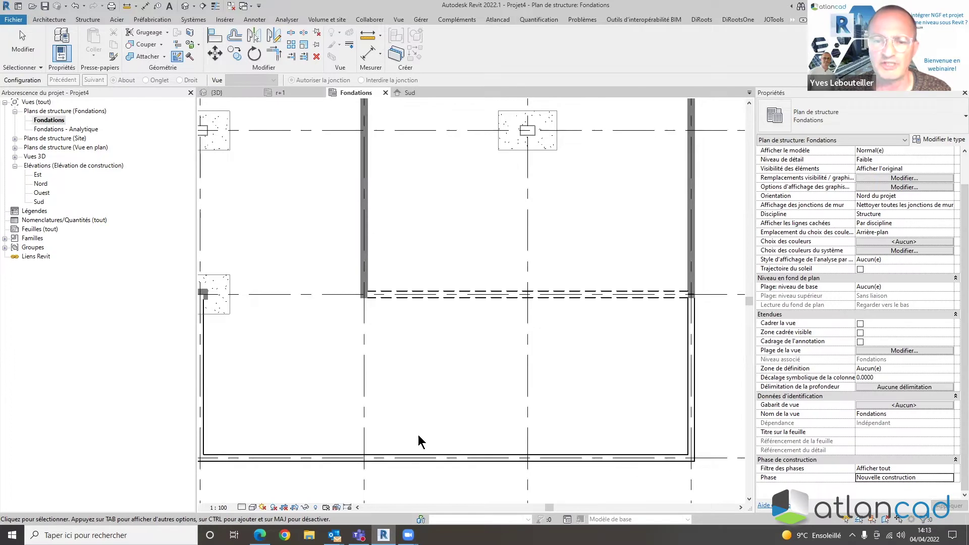
middle_click_drag(262, 358, 323, 359)
scroll(333, 359, "down", 3)
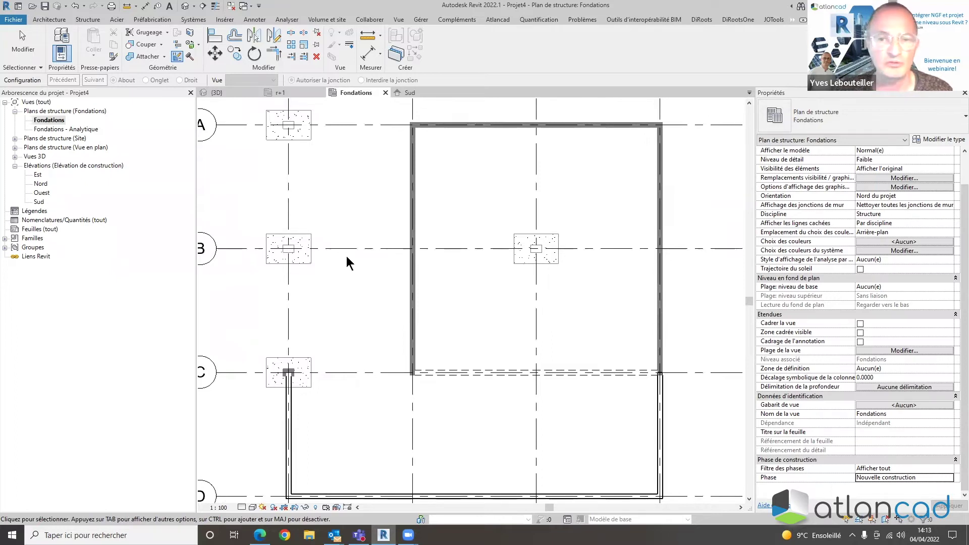
Open the default 3D view and give it a shaded visual style with the Elevé detail level
left_click(15, 147)
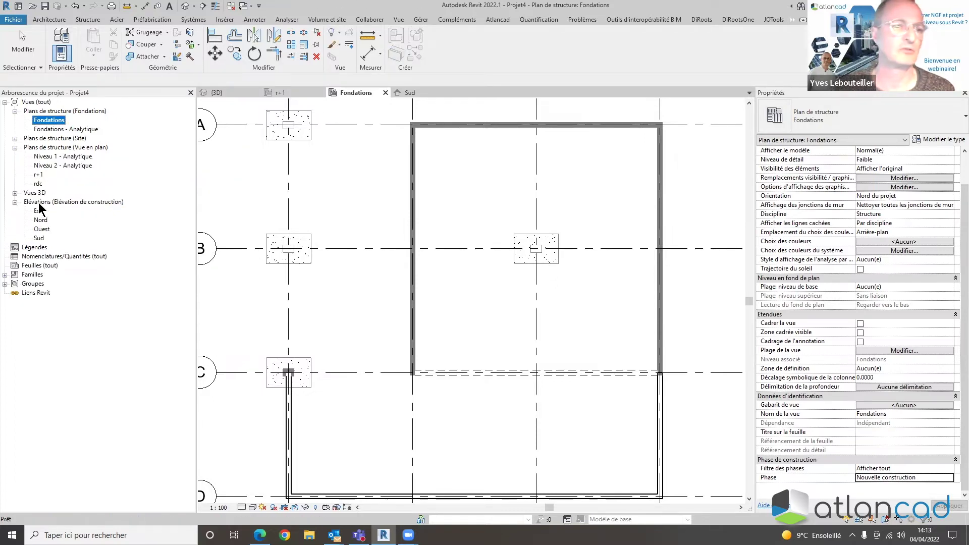
left_click(15, 193)
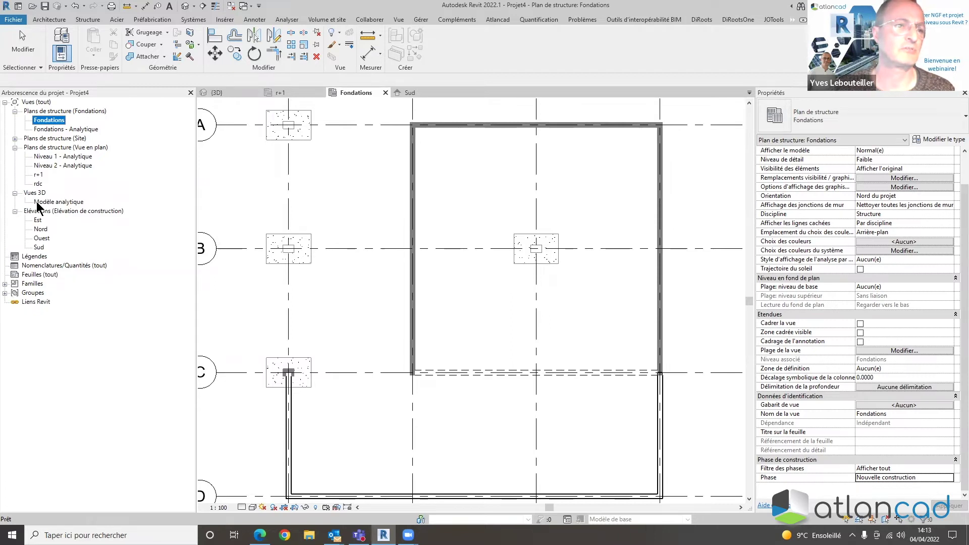
left_click(185, 6)
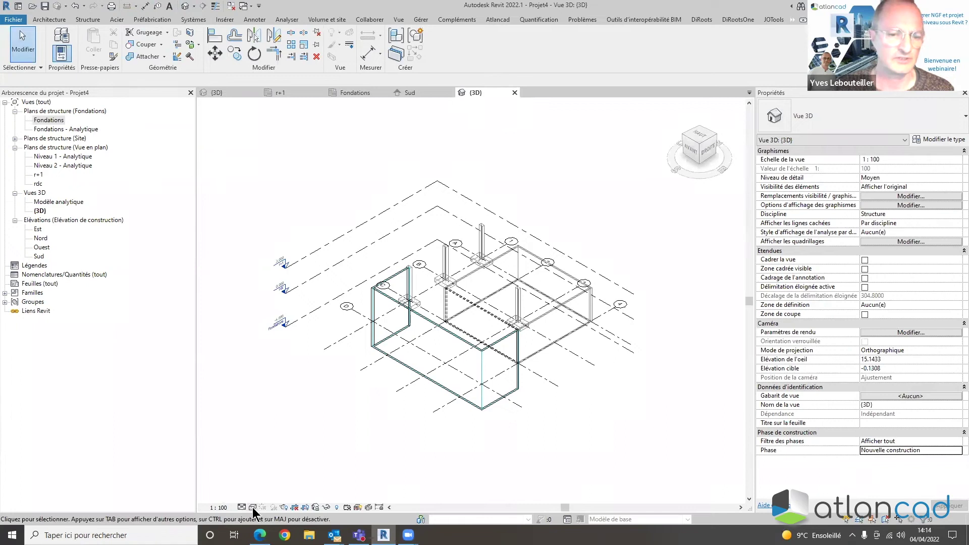
left_click(252, 507)
left_click(263, 483)
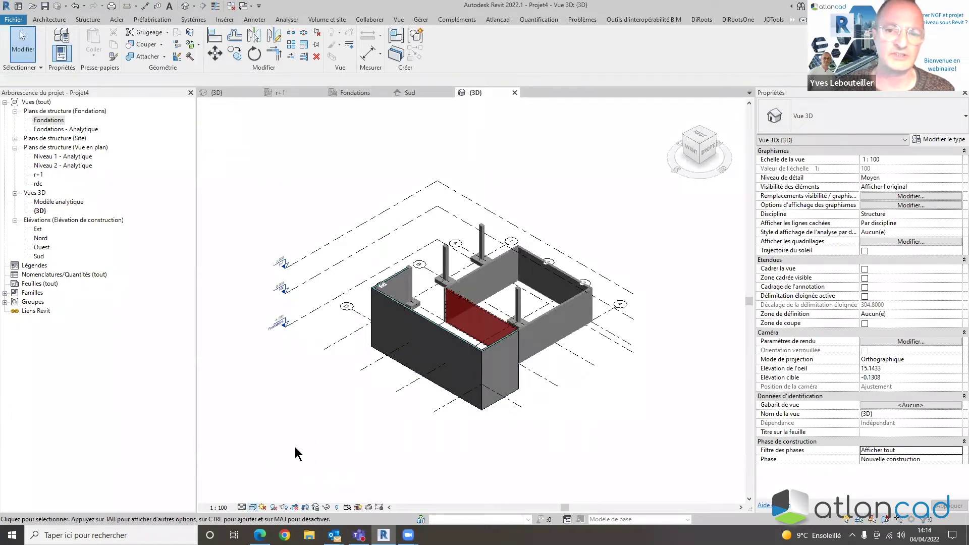
left_click(242, 507)
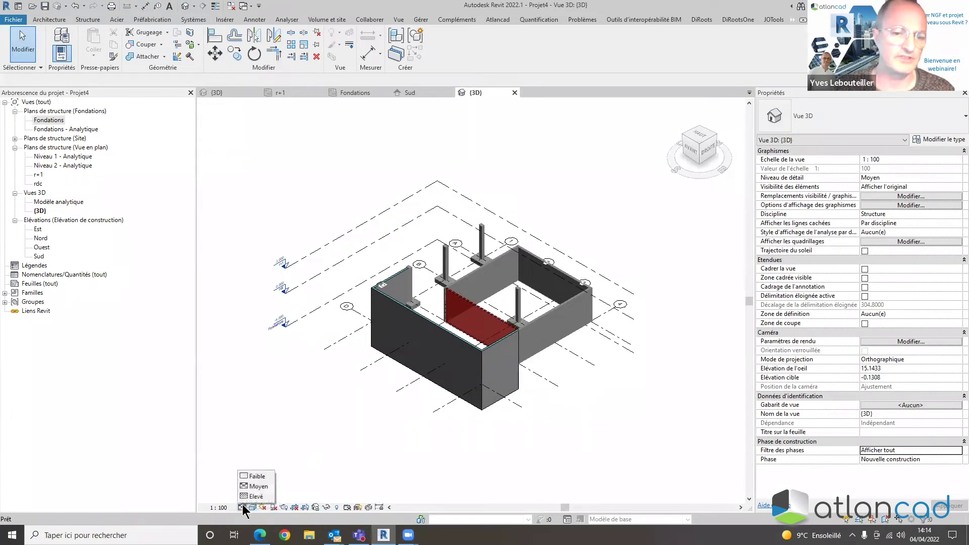
left_click(250, 497)
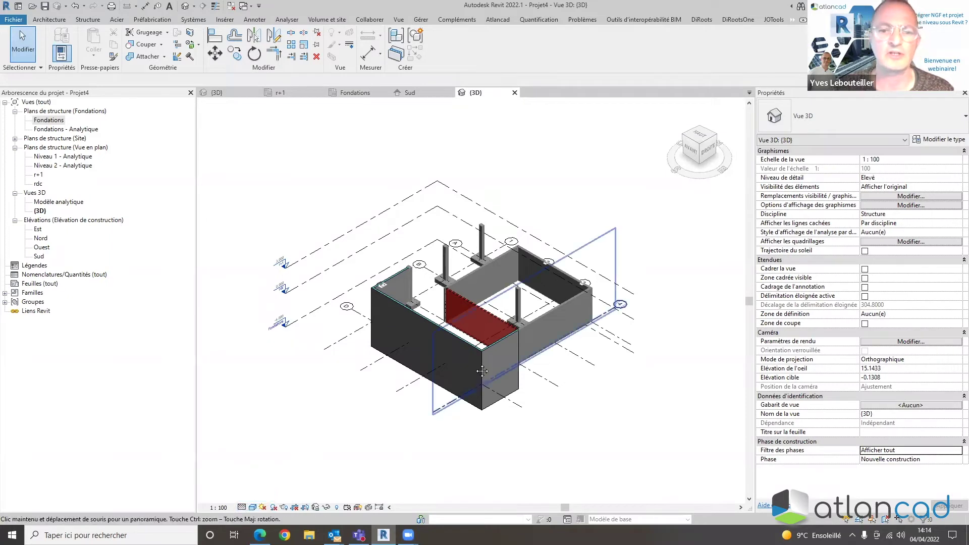
Set the base offset (Décalage inférieur) of the three new extension walls to 0 in the 3D view
middle_click_drag(447, 404, 470, 408)
middle_click_drag(581, 394, 474, 238, "shift")
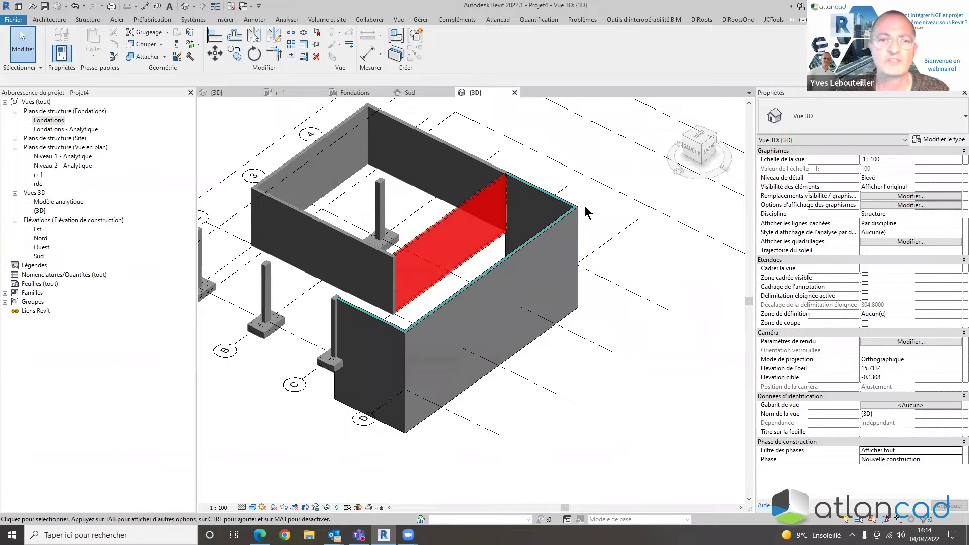
left_click(450, 309)
left_click(371, 323, "ctrl")
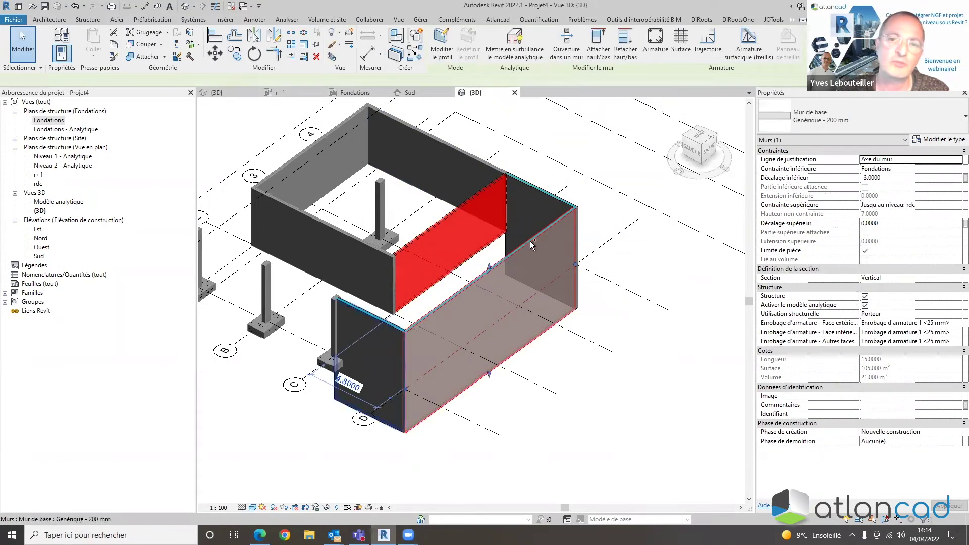
left_click(552, 200, "ctrl")
left_click(898, 176)
type("0")
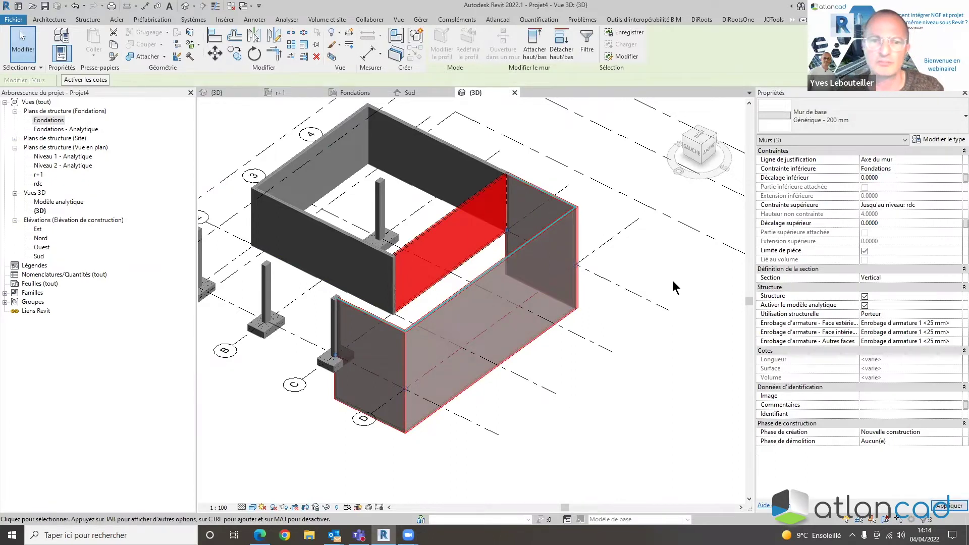
key("Escape")
middle_click_drag(521, 402, 540, 416)
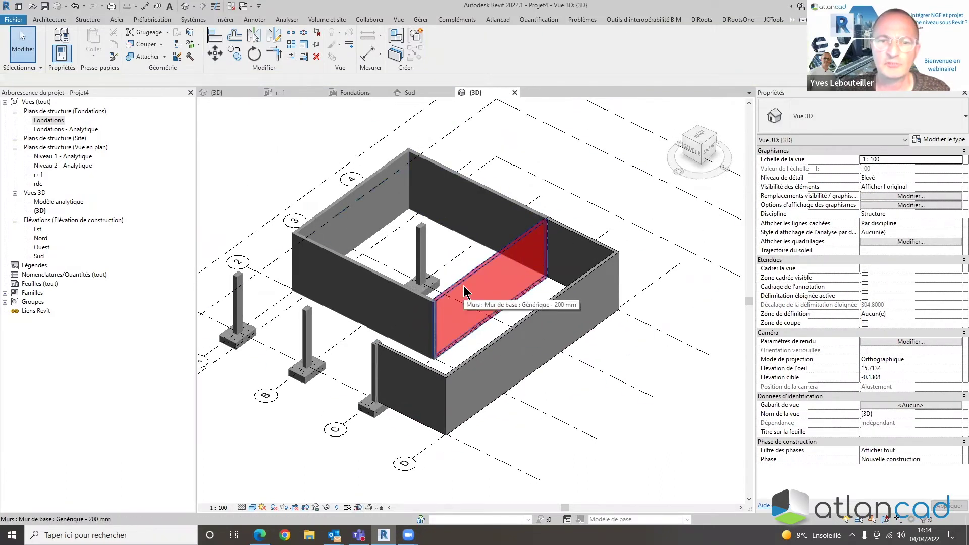
Try the phase filter Composants démolis + nouveaux on the 3D view, and set it to Composants existants + démolis
left_click(954, 450)
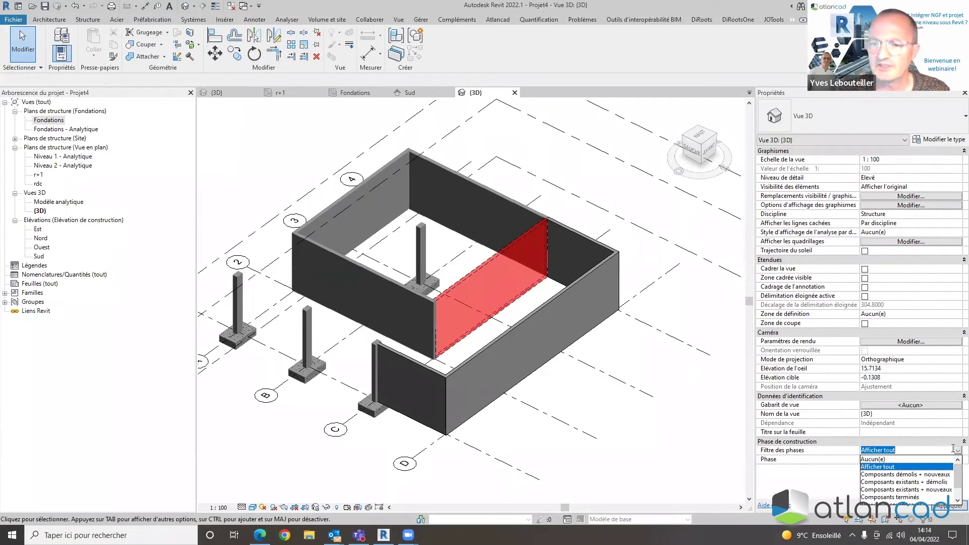
left_click(929, 476)
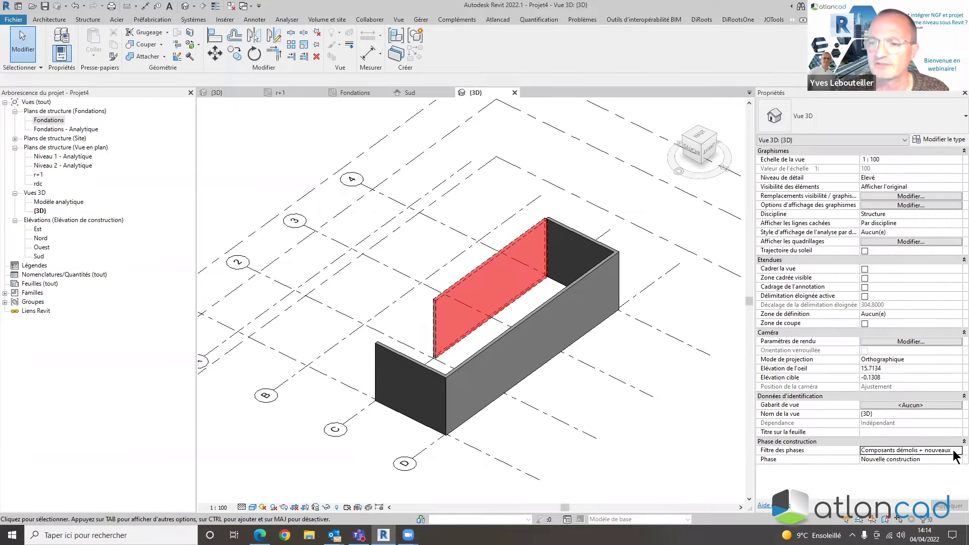
left_click(941, 449)
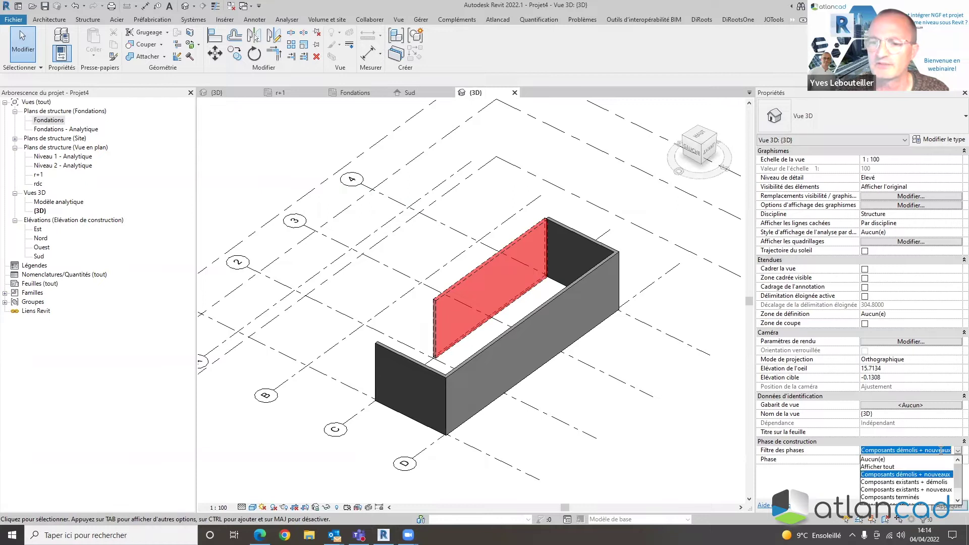
left_click(927, 482)
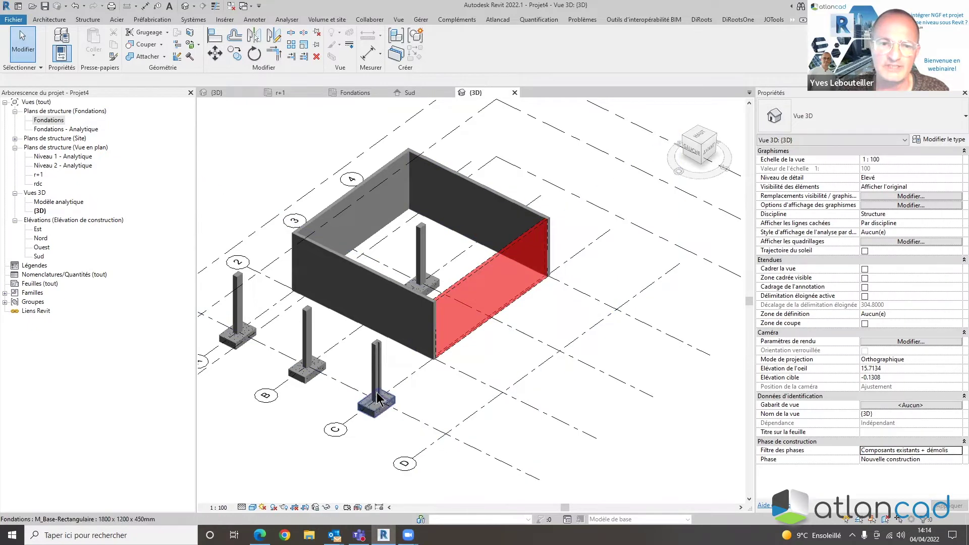
Inspect the notched column at grid intersection C-1, and set the 3D view's phase to Existant
scroll(374, 353, "up", 6)
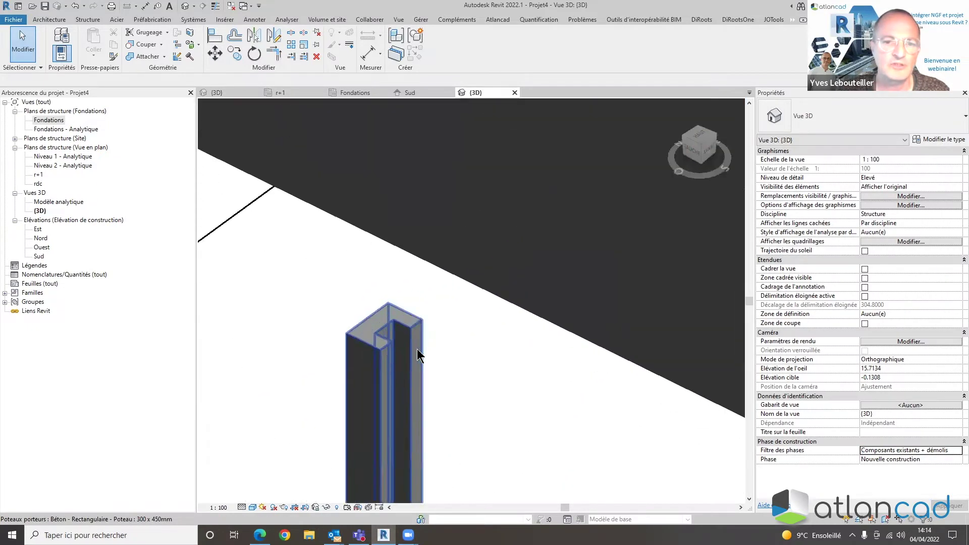
scroll(424, 356, "down", 6)
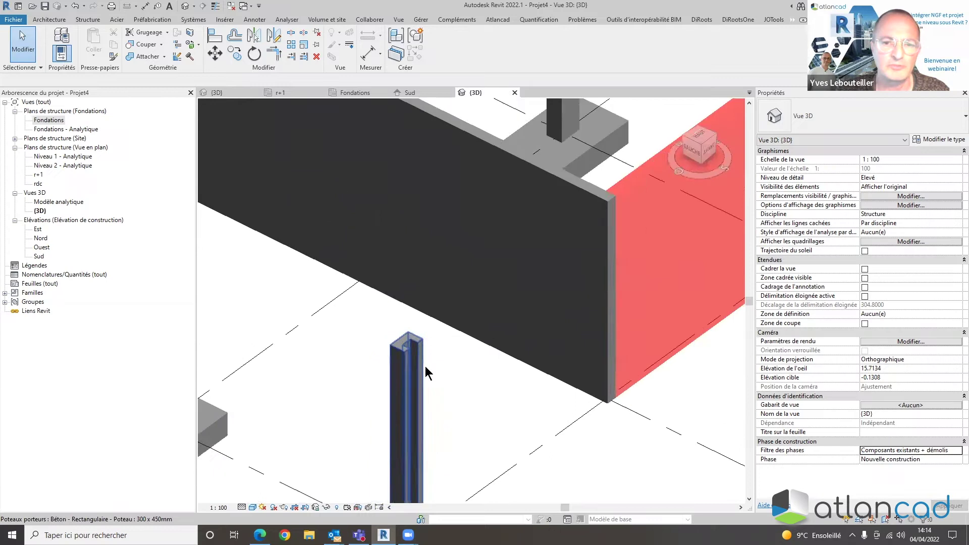
scroll(404, 399, "up", 1)
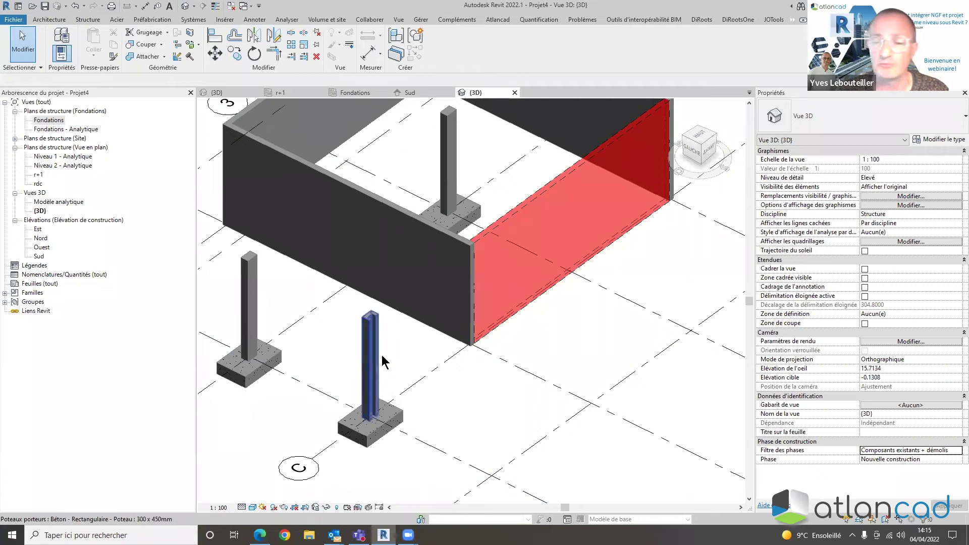
left_click(953, 460)
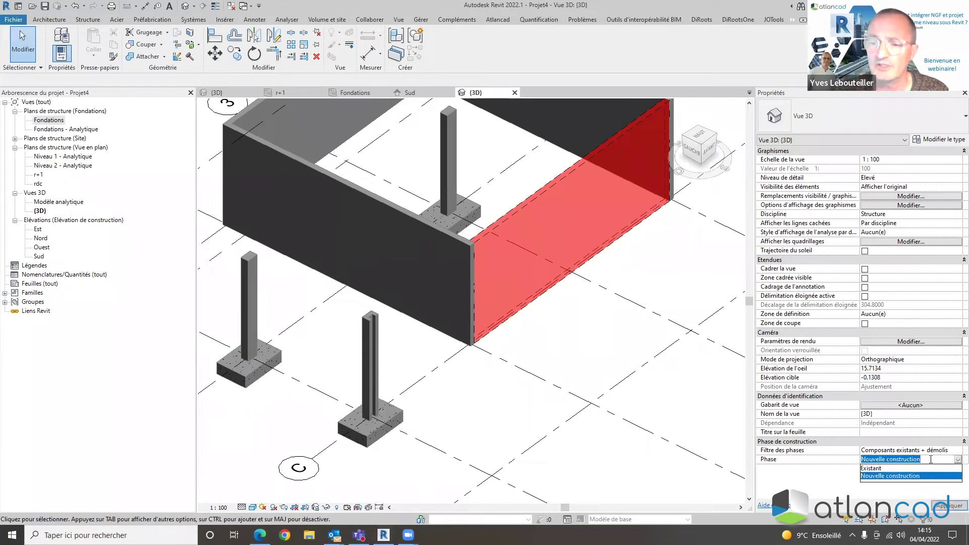
left_click(885, 469)
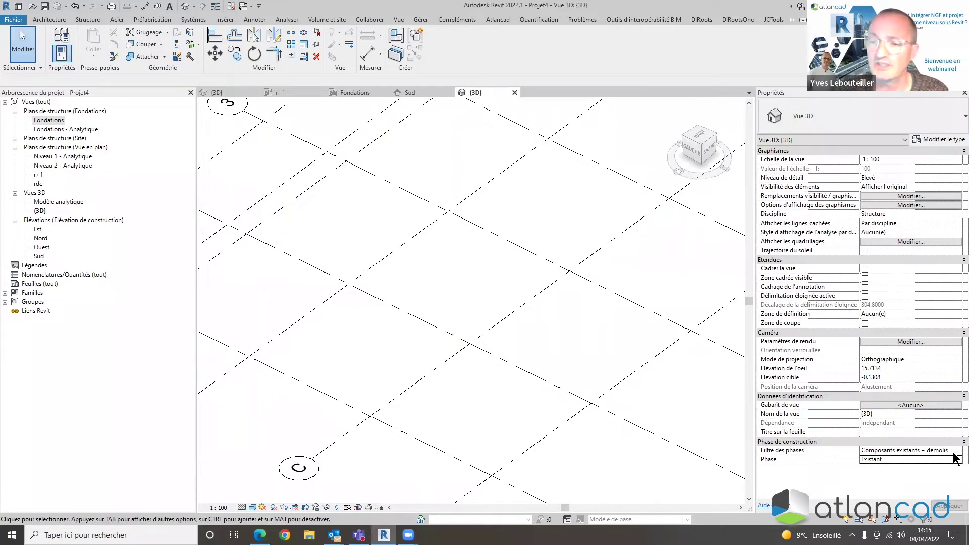
Try the phase filter Afficher tout on the 3D view while its phase is Existant
left_click(954, 450)
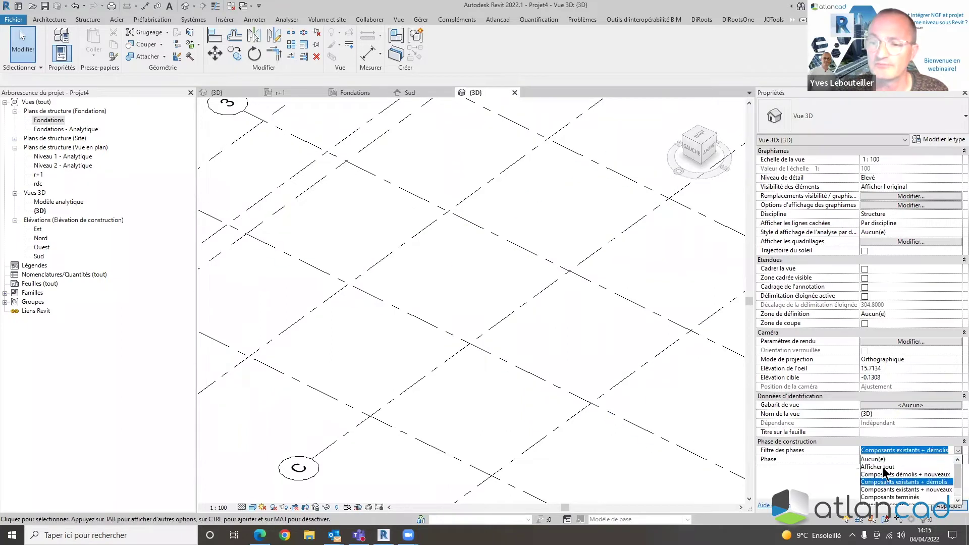
left_click(891, 460)
scroll(541, 391, "down", 4)
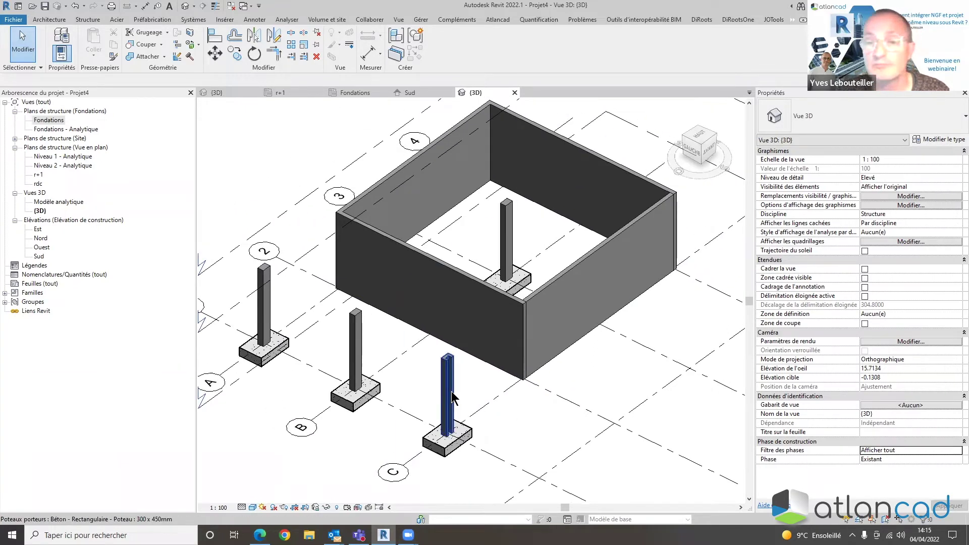
left_click(956, 451)
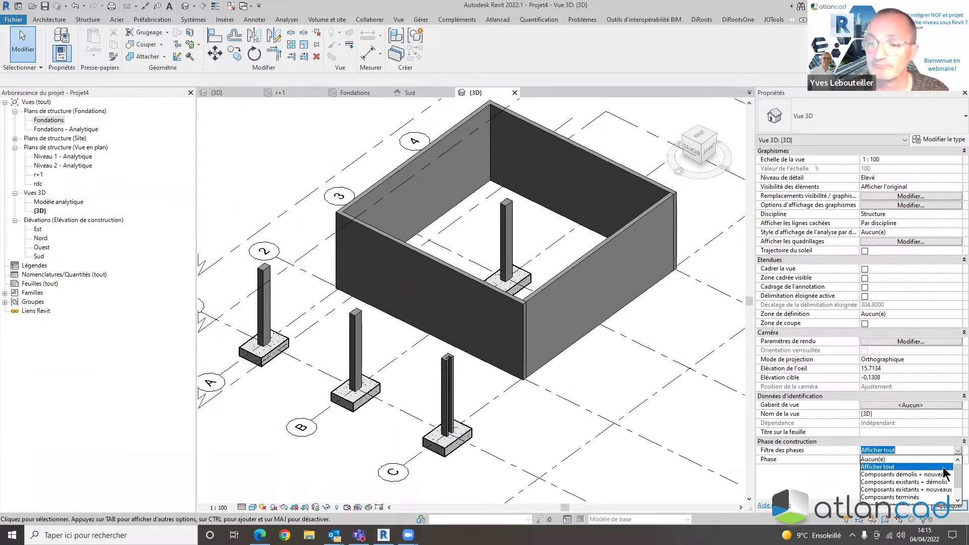
left_click(907, 458)
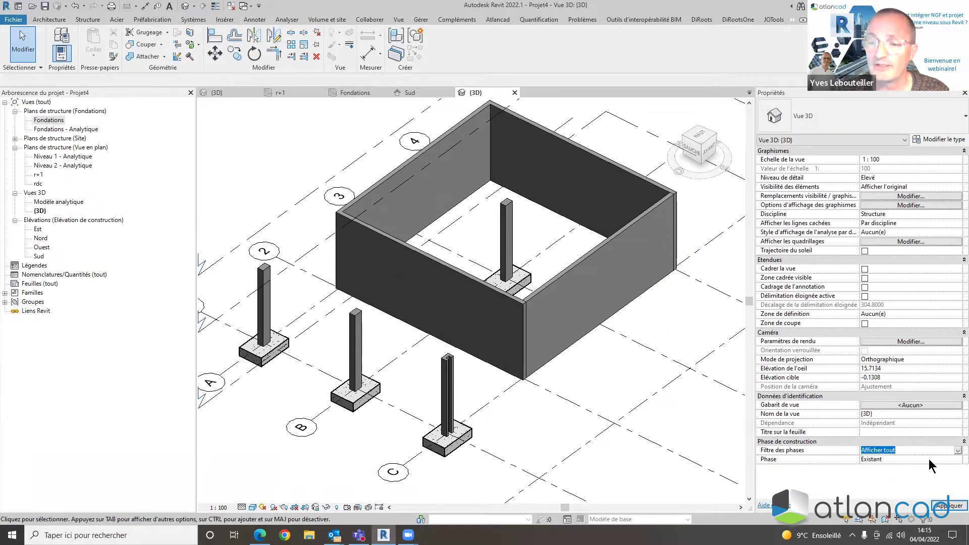
Set the 3D view's phase to Nouvelle construction and its phase filter to Composants existants + nouveaux
left_click(957, 459)
left_click(893, 476)
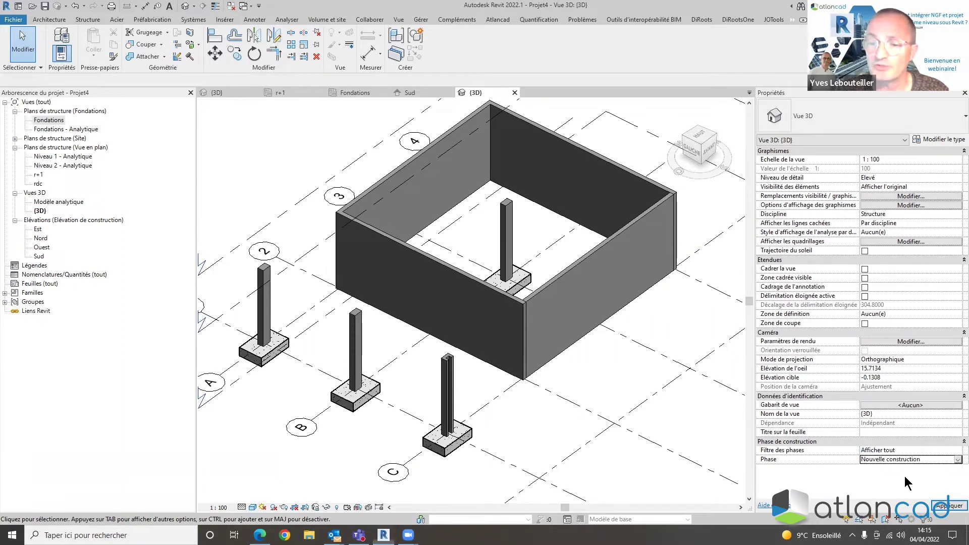
left_click(952, 450)
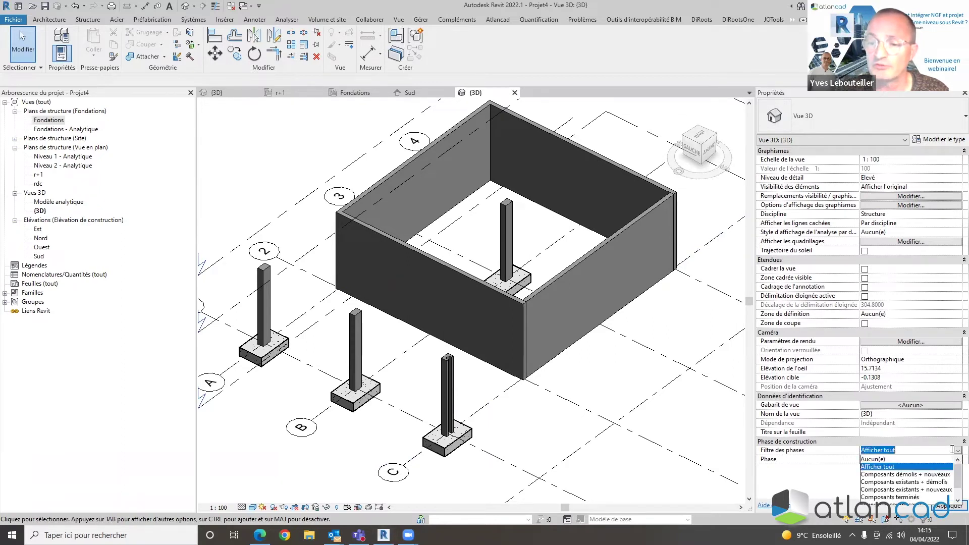
left_click(932, 489)
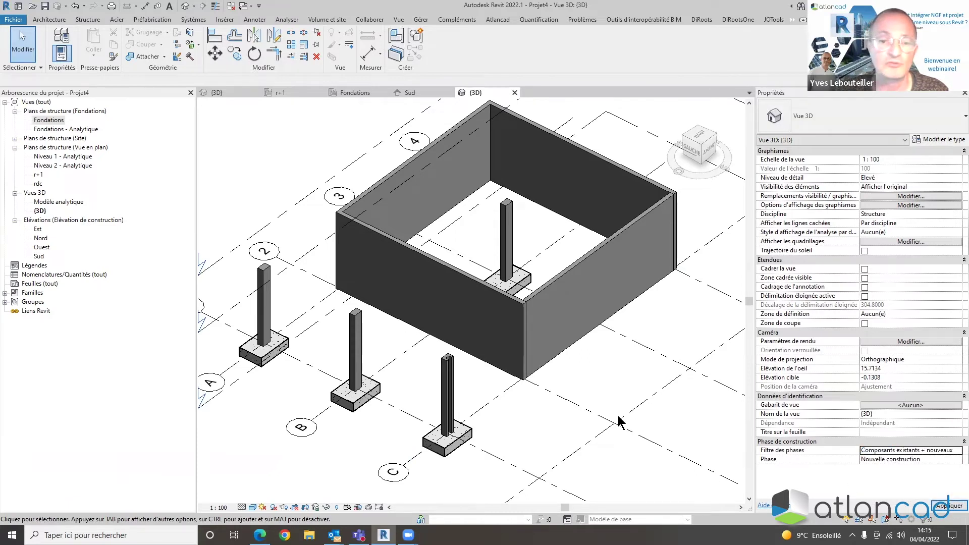
Set the scale of the 3D view to 1:50
scroll(624, 424, "down", 1)
scroll(623, 424, "down", 1)
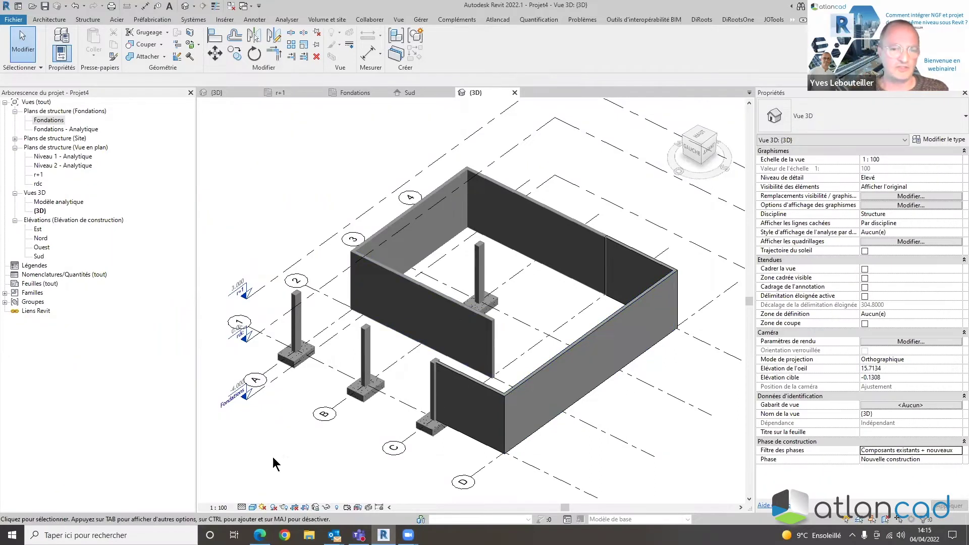
left_click(218, 507)
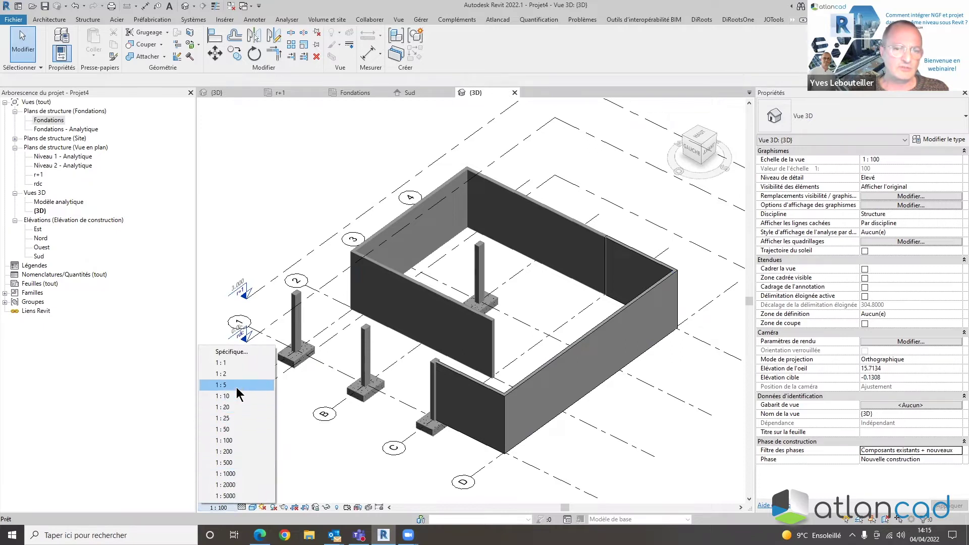
left_click(233, 428)
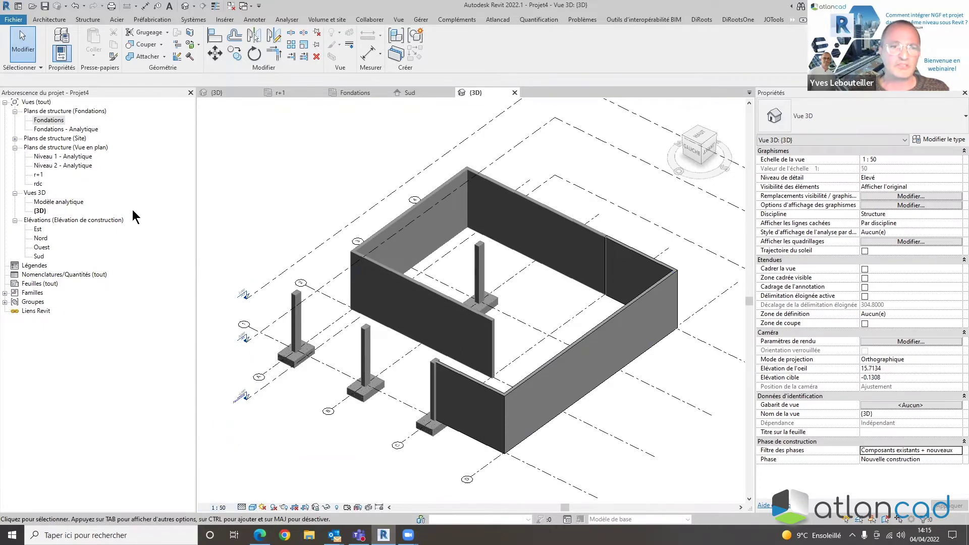
Open the Fondations structural plan and inspect the phase properties of the demolished wall on grid line C
double_click(46, 122)
scroll(428, 301, "up", 2)
middle_click_drag(504, 313, 480, 316)
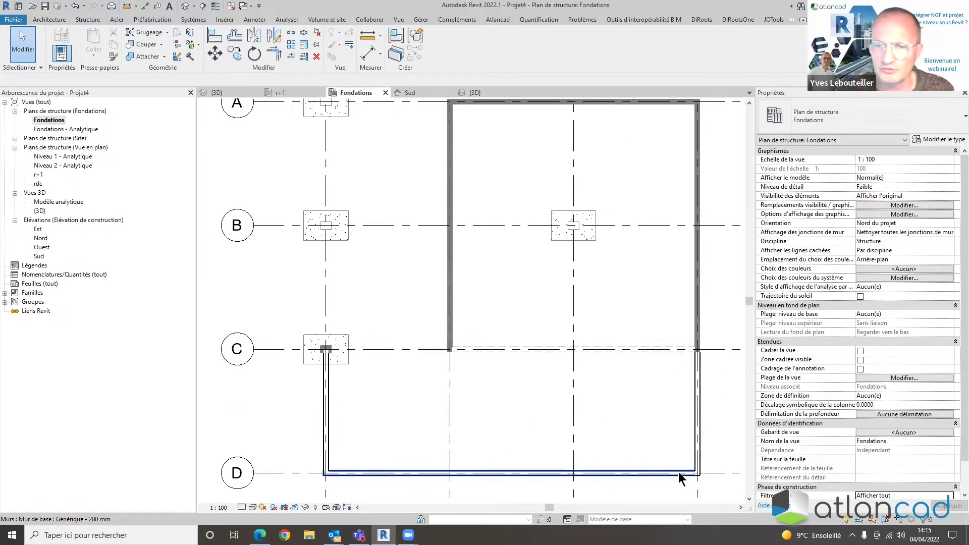
left_click(559, 348)
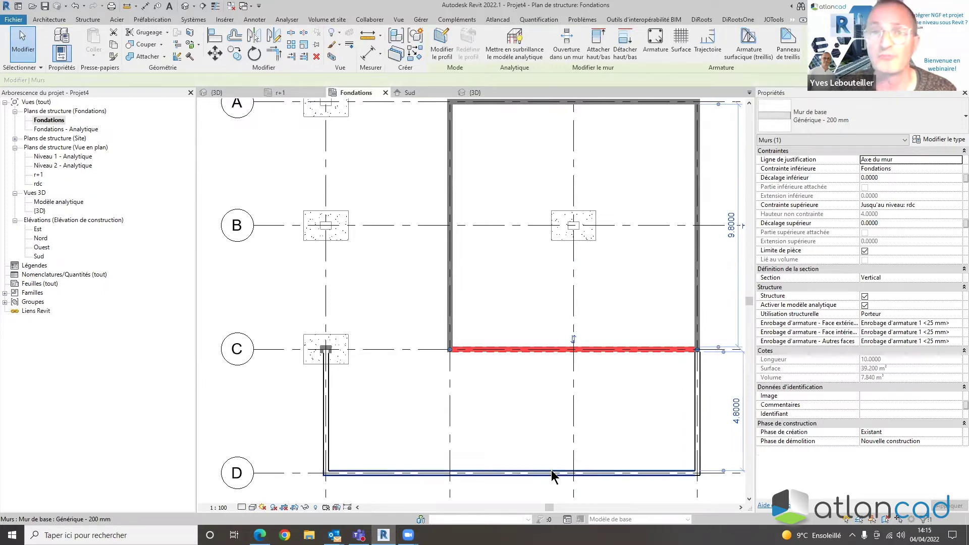
Rename the project phase Nouvelle construction to PHASE 1 in the construction phase settings
left_click(421, 19)
left_click(723, 42)
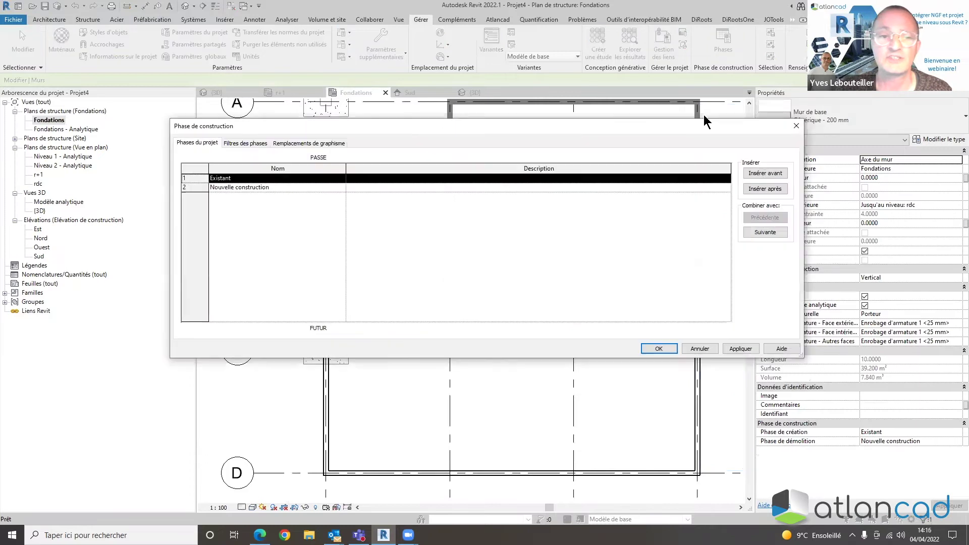
left_click(250, 188)
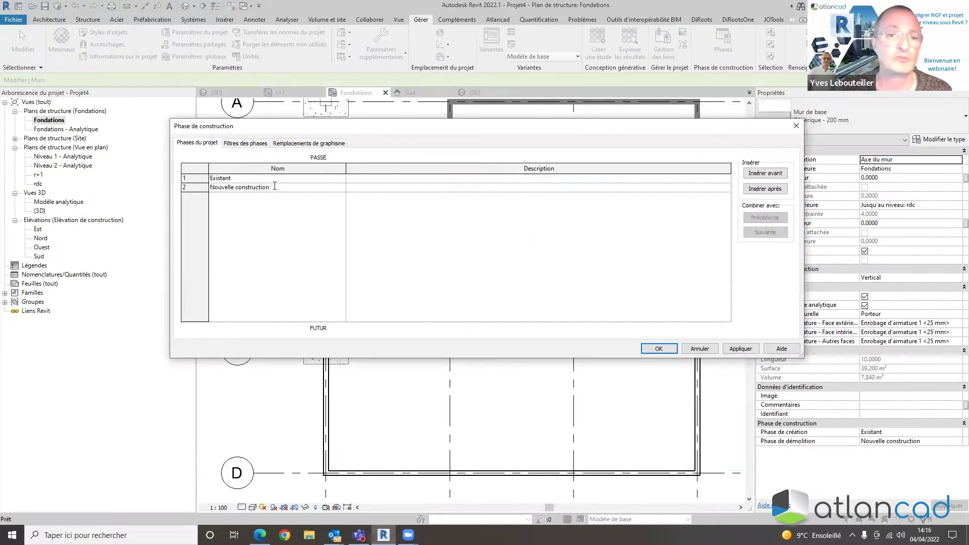
left_click(272, 187)
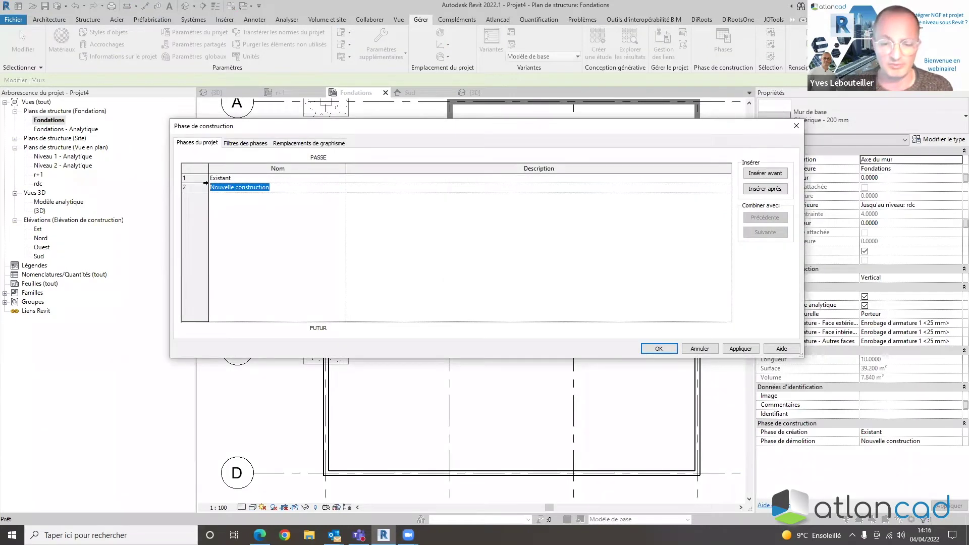
type("ph")
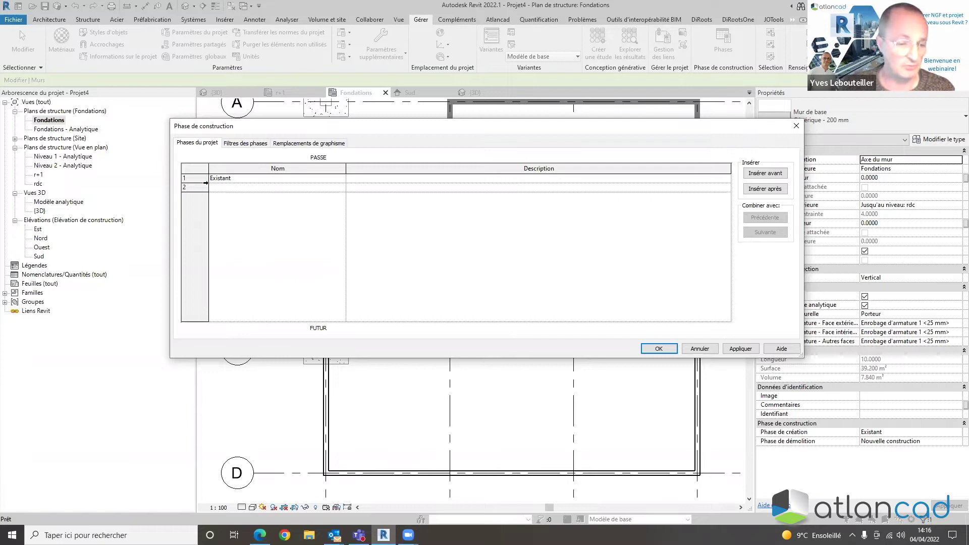
key("Caps_Lock")
type("HASE")
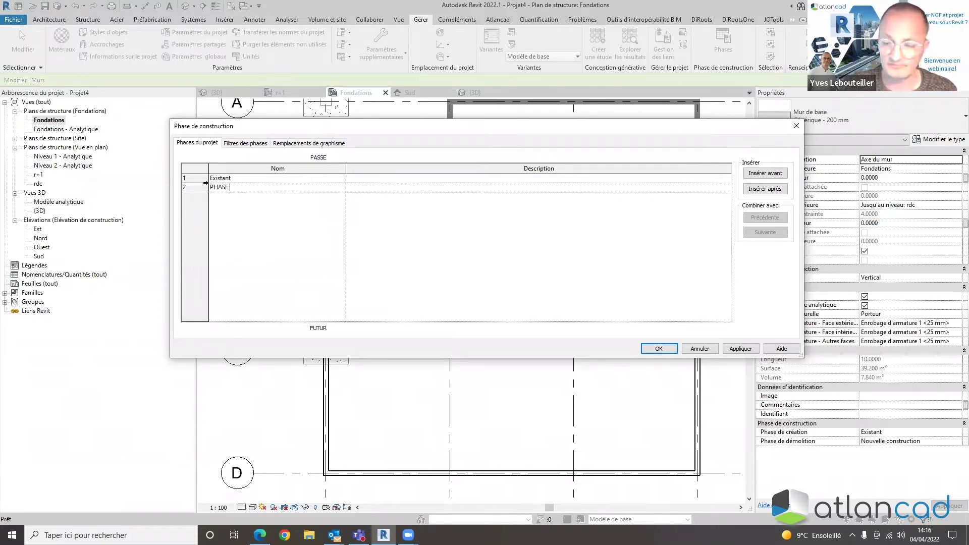
left_click(239, 199)
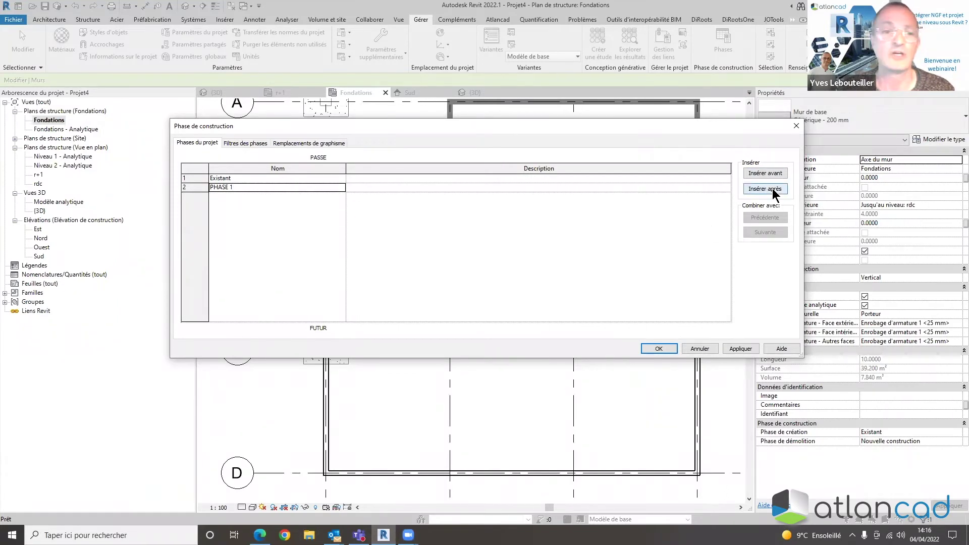
Insert a new project phase after PHASE 1, name it PHASE 2, and apply the phase settings
left_click(765, 189)
left_click(244, 198)
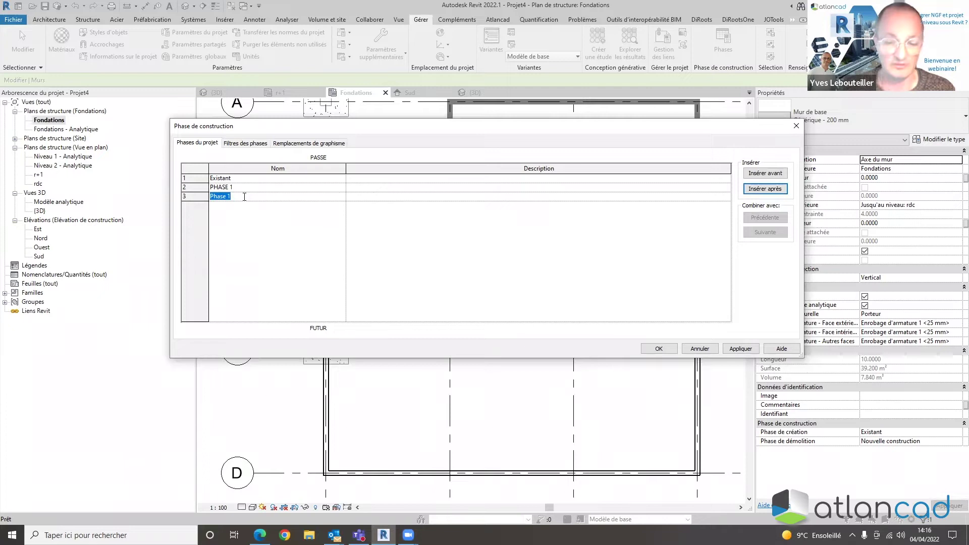
type("PHASE2")
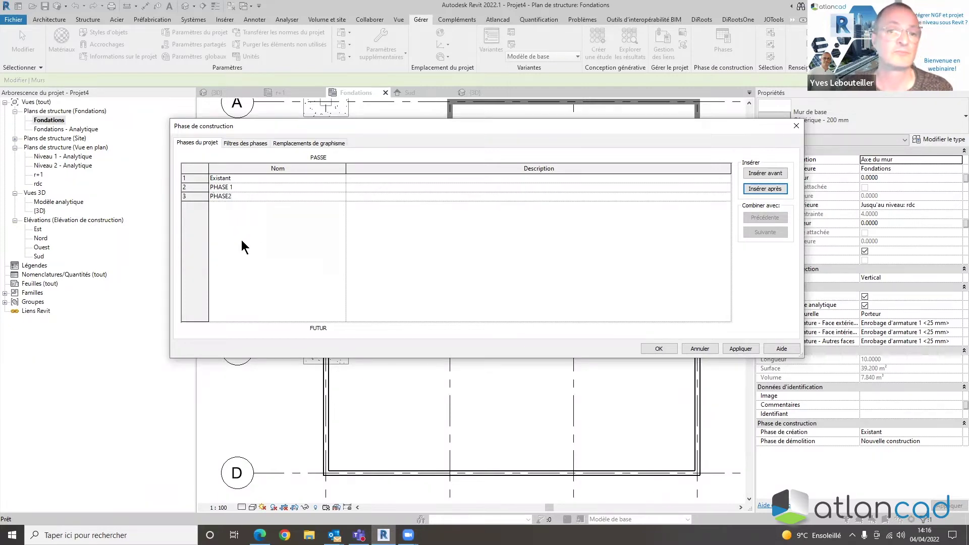
left_click(257, 223)
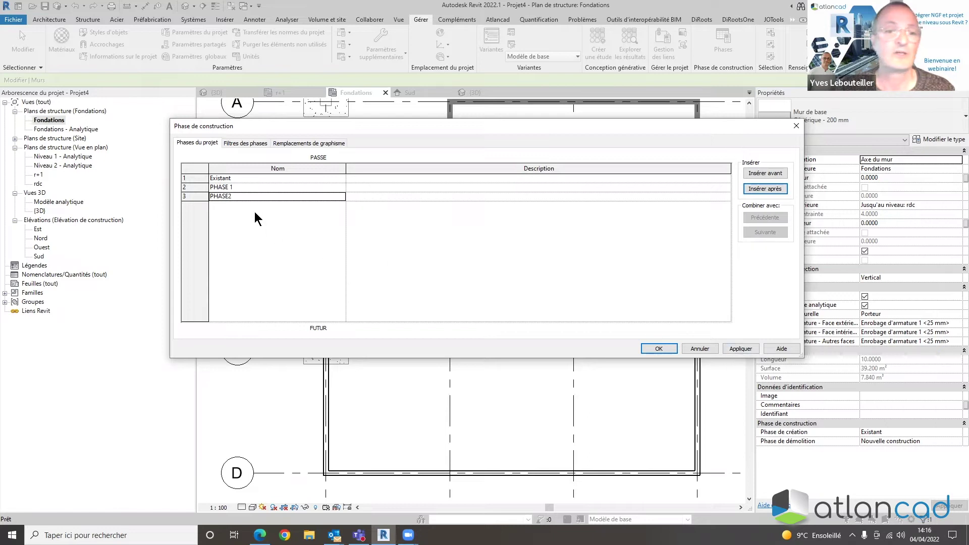
left_click(228, 195)
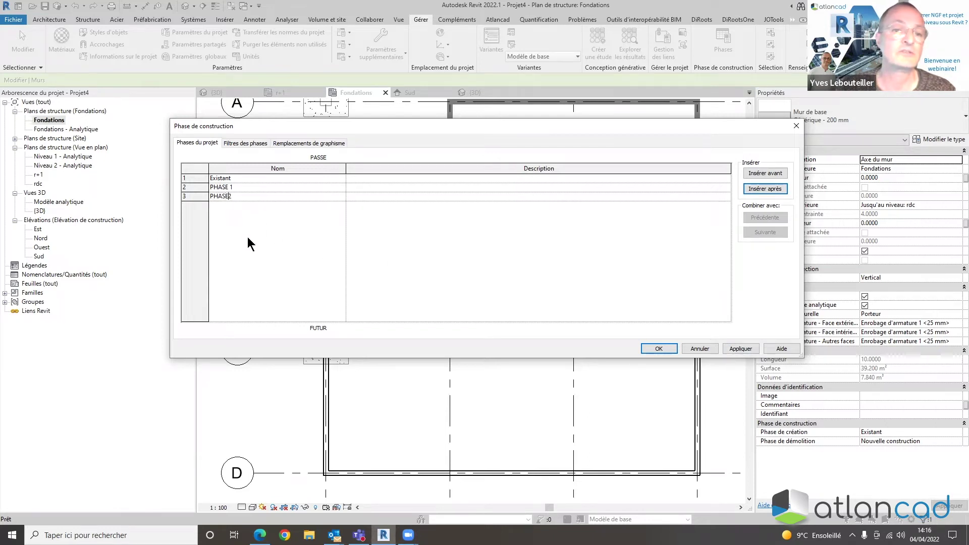
left_click(745, 349)
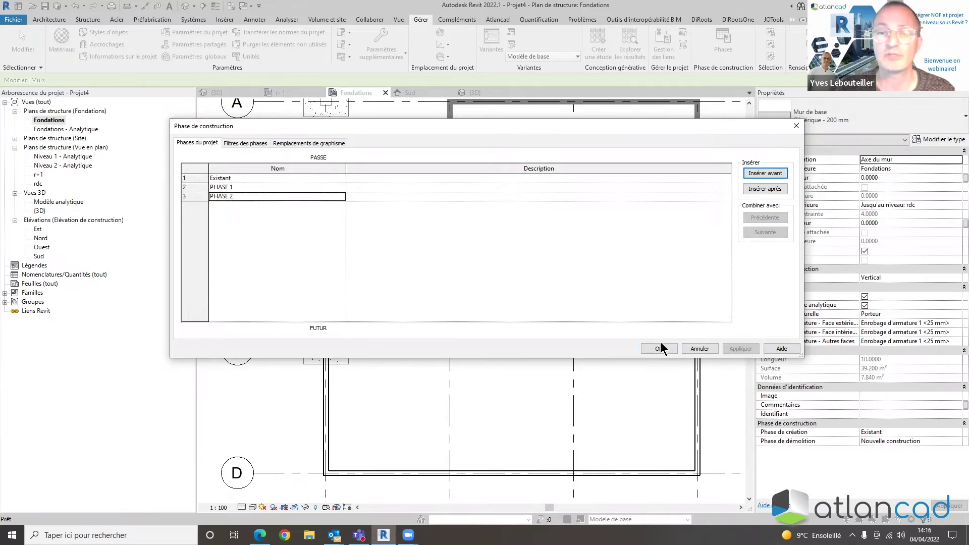
left_click(660, 348)
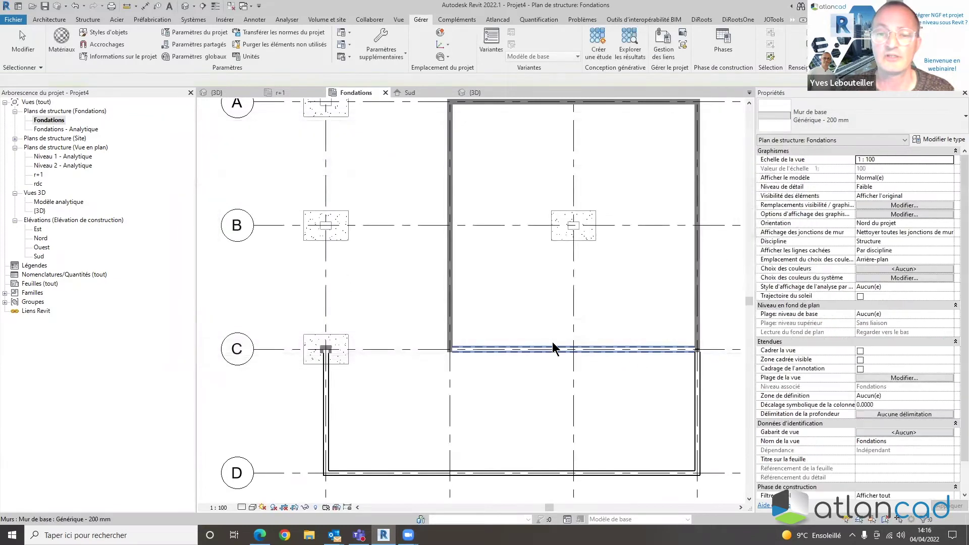
Set the phase of the Fondations plan view to PHASE 2
scroll(923, 431, "down", 1)
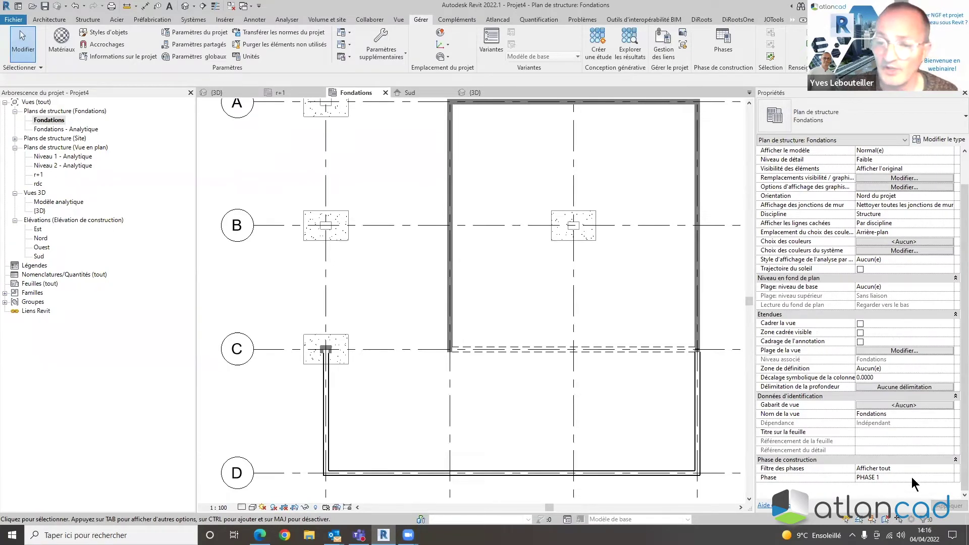
left_click(953, 478)
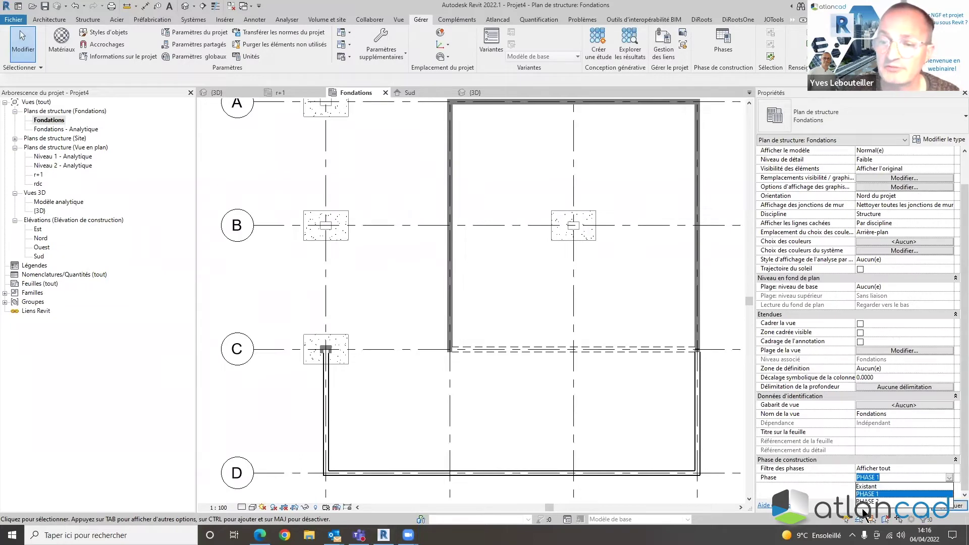
left_click(869, 501)
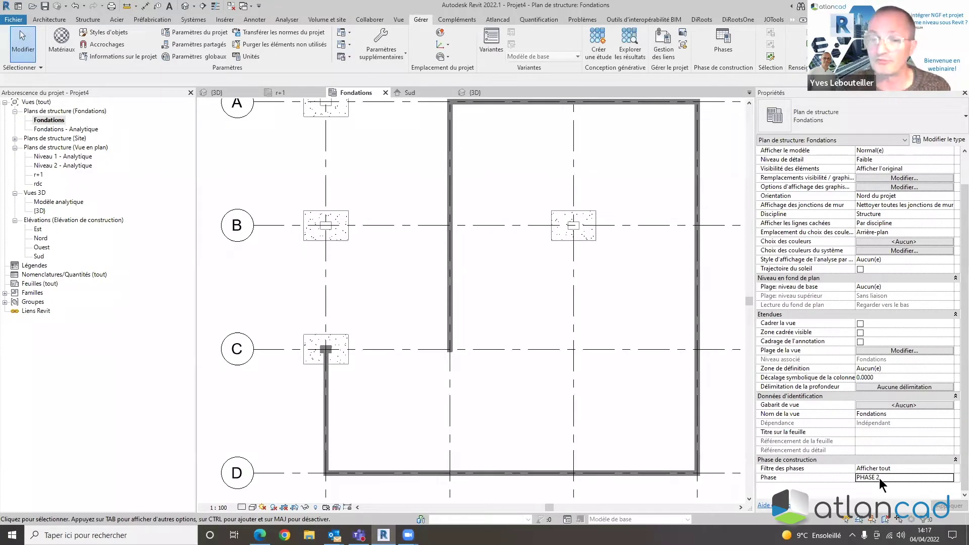
Draw a Générique - 200 mm structural wall with base offset (Décalage inférieur) 0 from column C-1 to column B-1
left_click(85, 21)
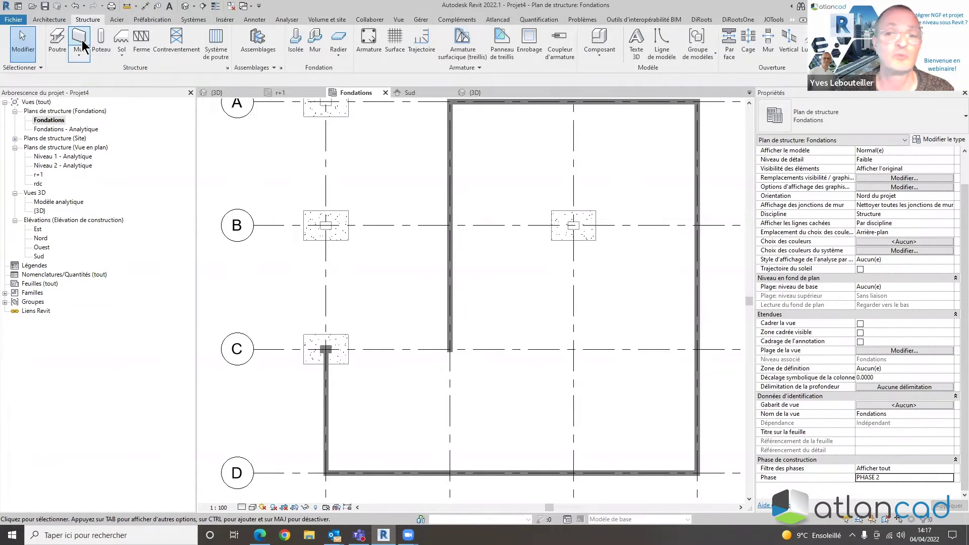
left_click(79, 37)
left_click(894, 177)
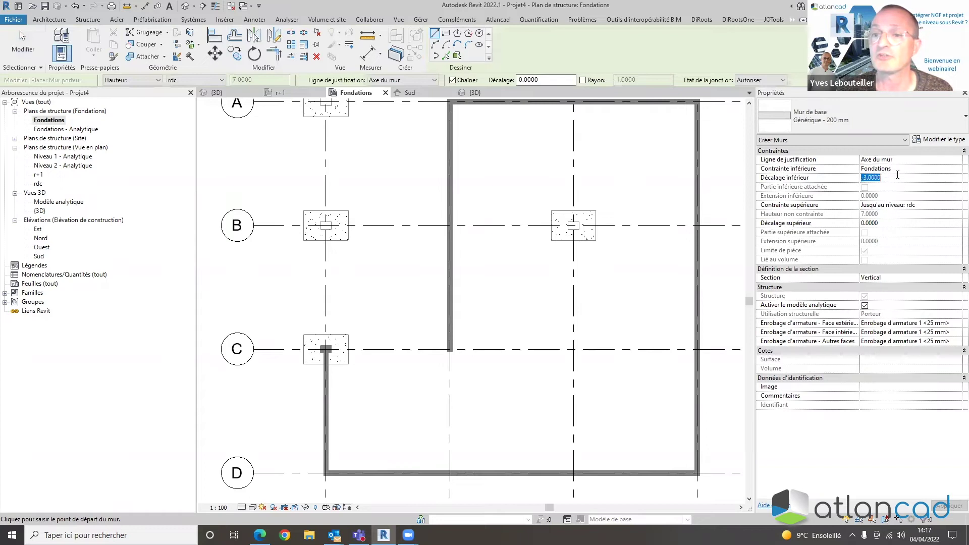
type("0")
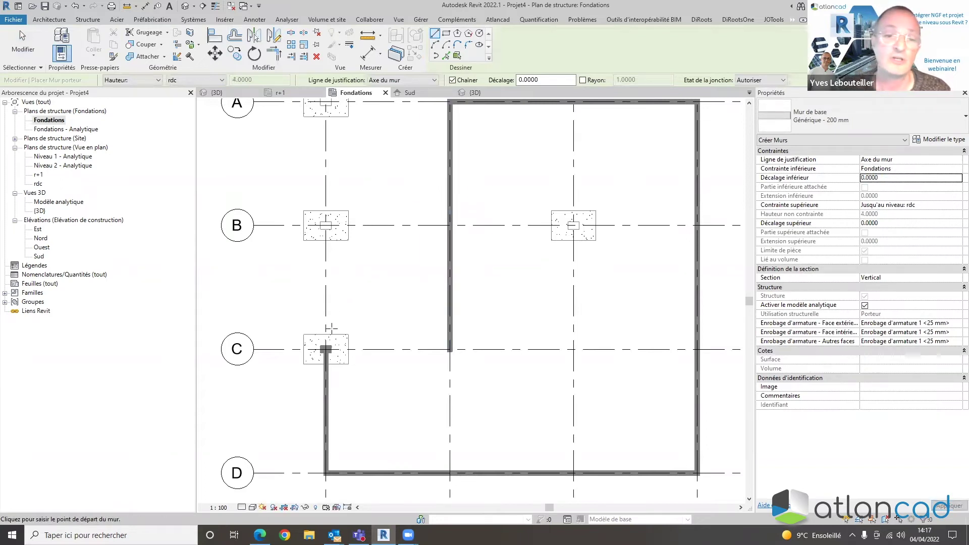
left_click(326, 348)
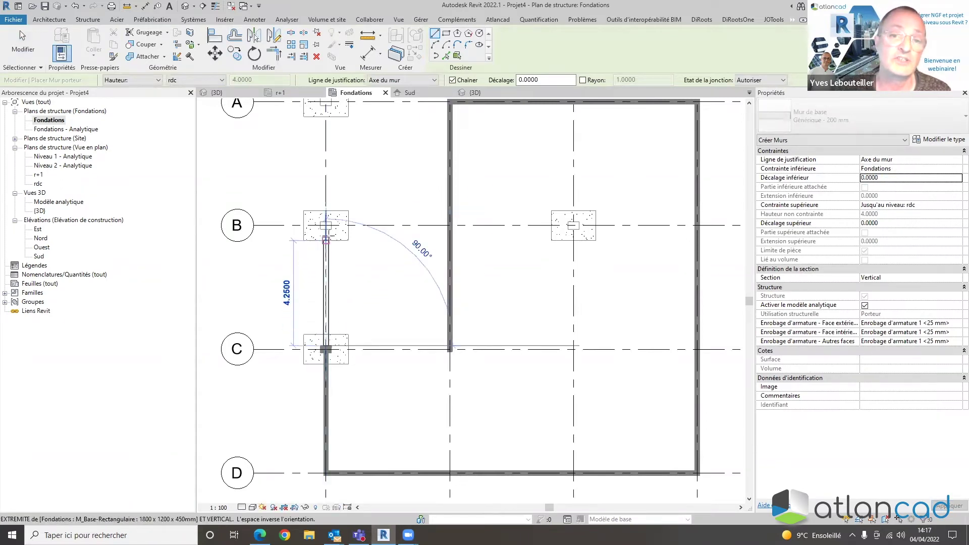
left_click(325, 226)
middle_click_drag(454, 310, 554, 365)
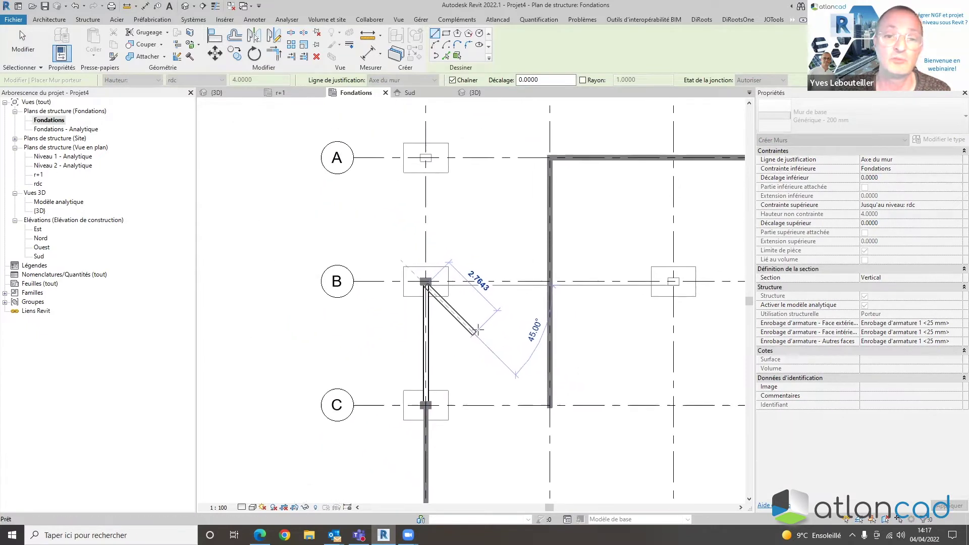
key("Escape")
key("Escape")
Pull the end of the PHASE 1 wall at C-1 back to the column face on the grid D side
scroll(439, 429, "up", 5)
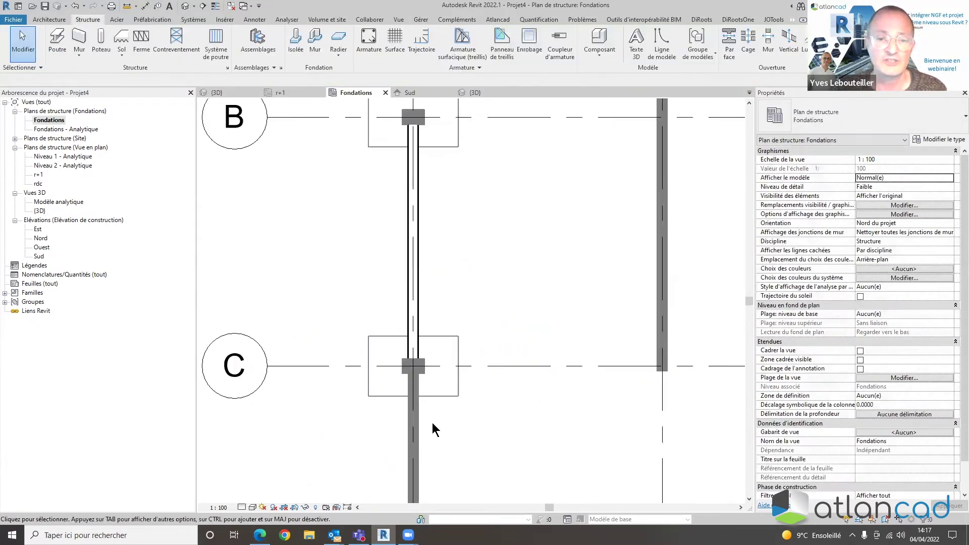
left_click(415, 400)
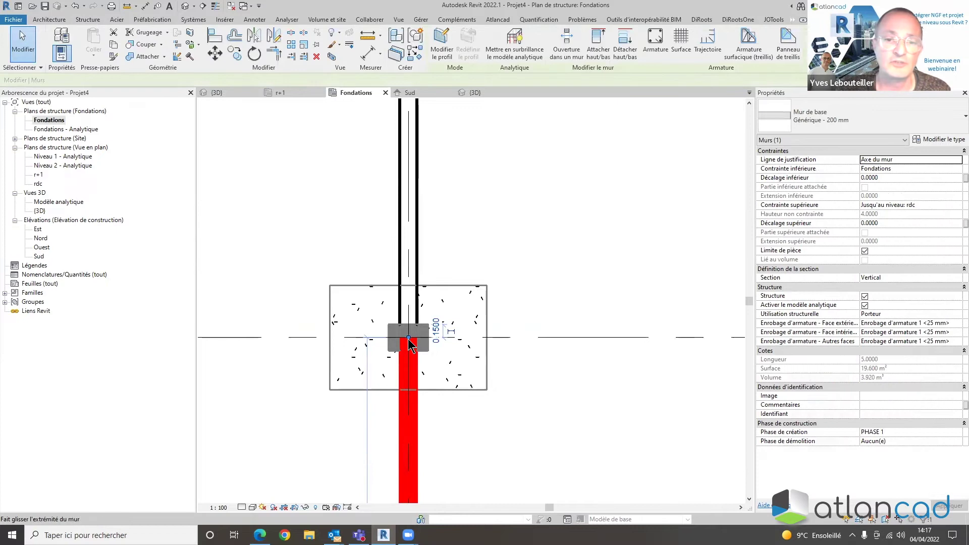
right_click(407, 346)
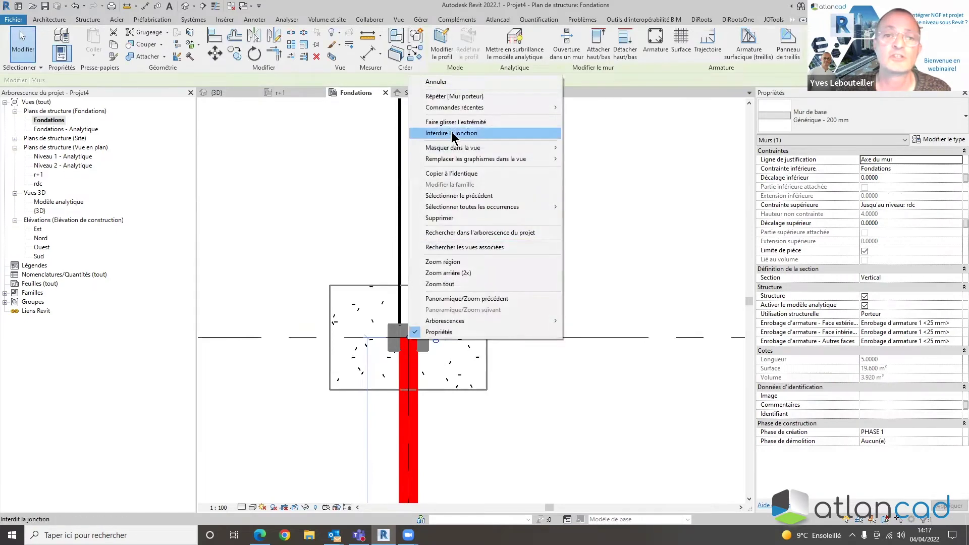
left_click(450, 123)
left_click(409, 346)
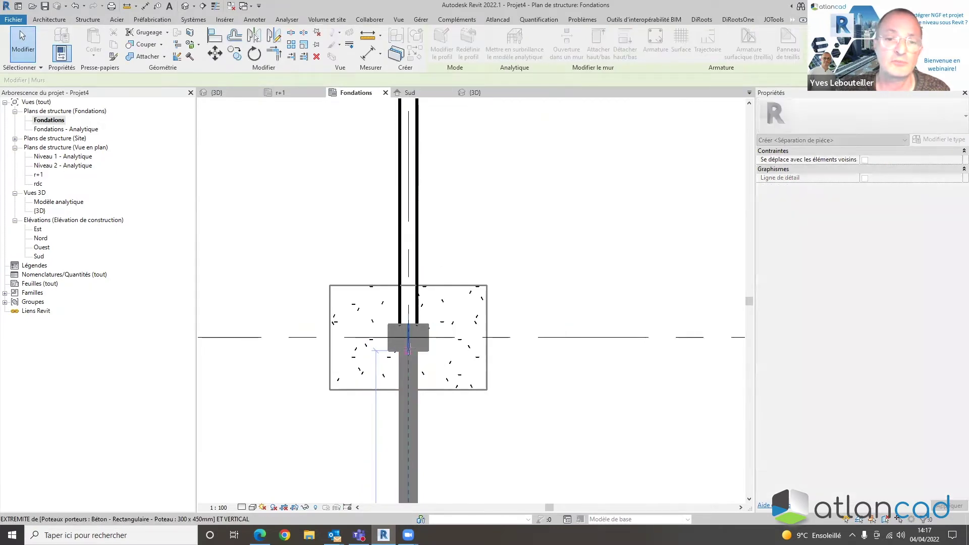
Place the C-1 end of the PHASE 2 wall on the column face on the grid B side
left_click(409, 313)
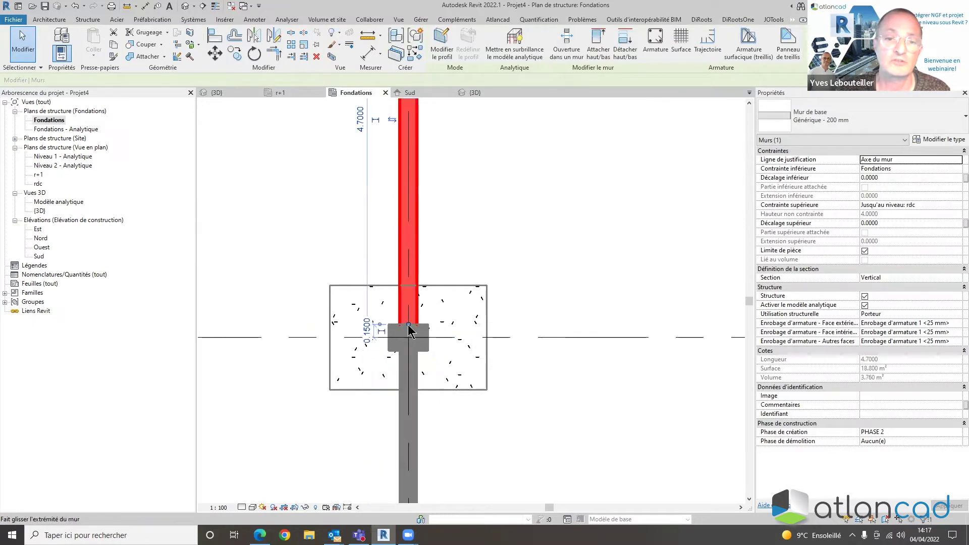
right_click(409, 325)
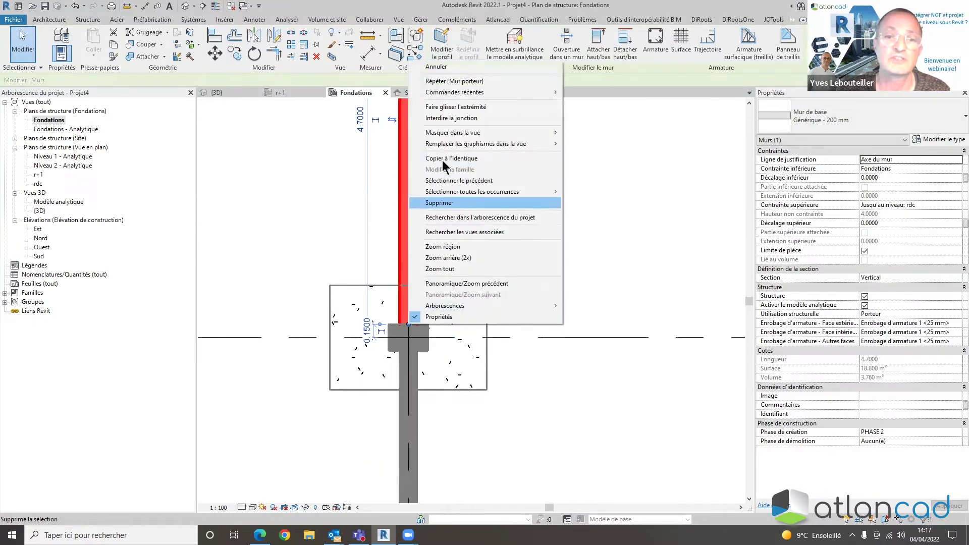
left_click(456, 107)
left_click(408, 325)
left_click(535, 313)
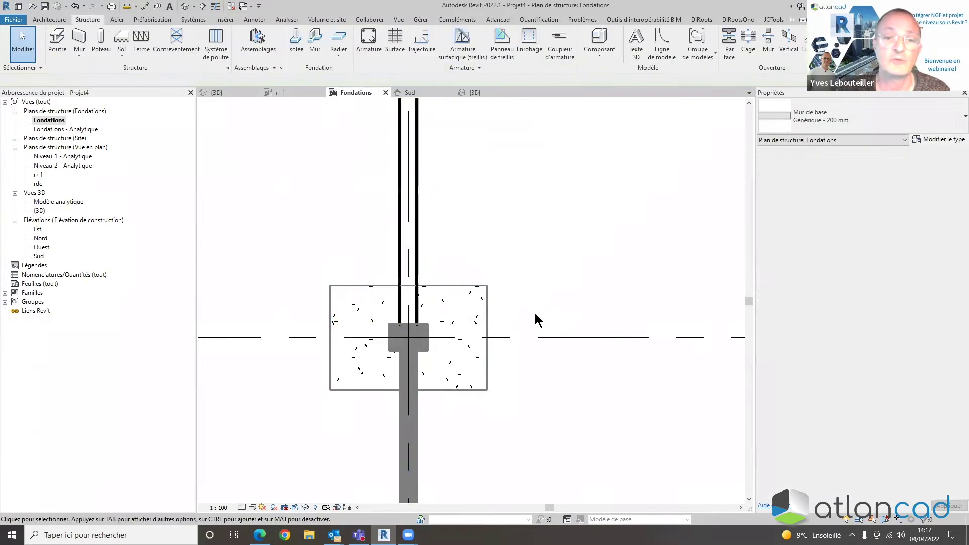
Disallow the join (Interdire la jonction) at the B-1 end of the PHASE 2 wall
scroll(535, 313, "down", 3)
scroll(452, 313, "up", 5)
left_click(432, 328)
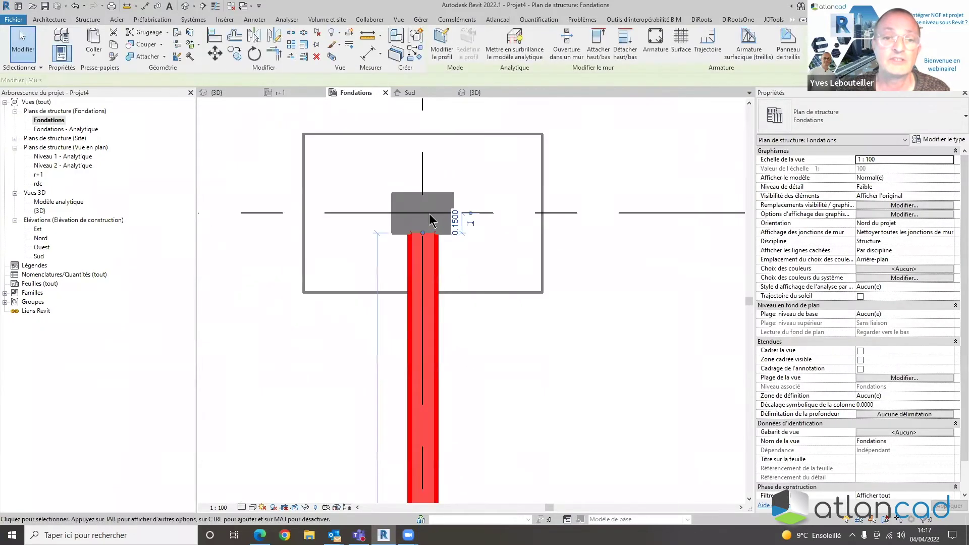
right_click(422, 234)
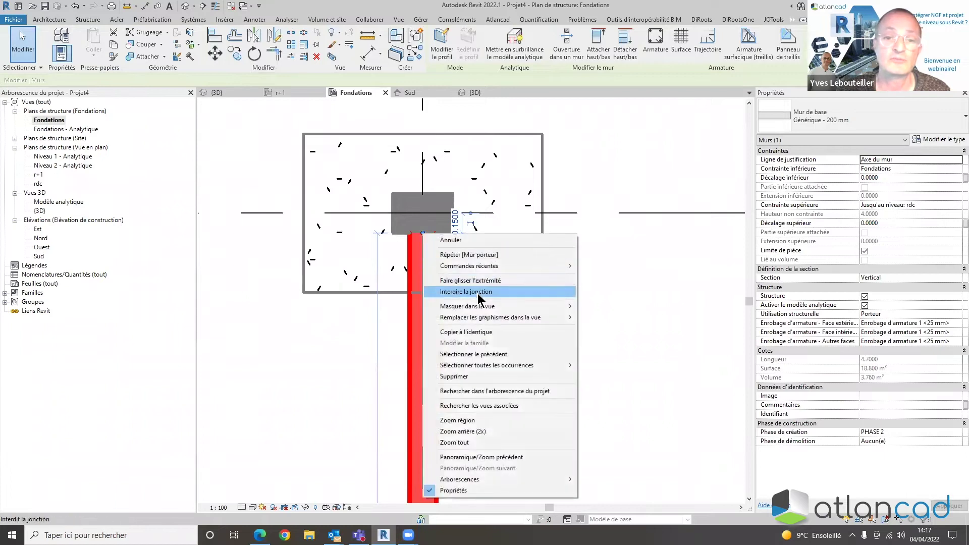
left_click(478, 292)
left_click(512, 359)
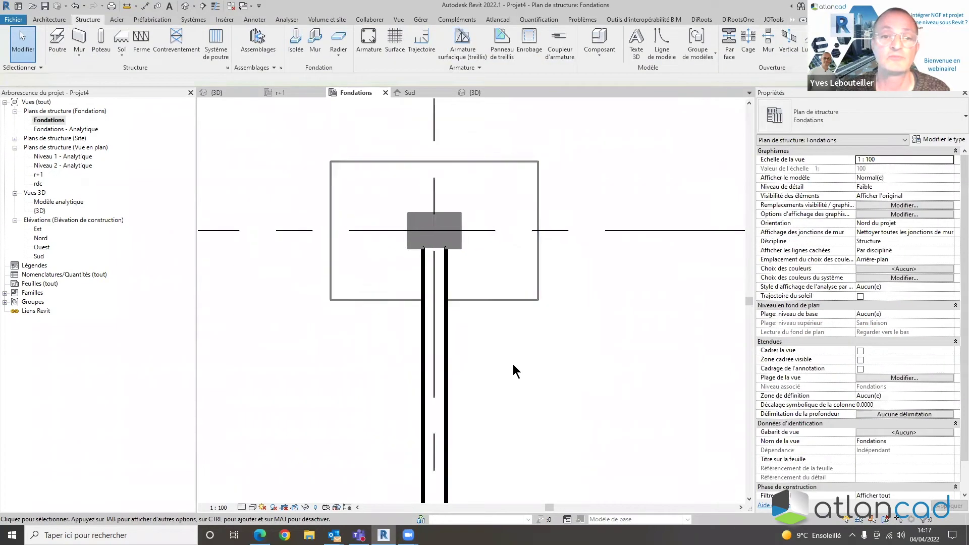
Draw a 4.7 m Générique - 200 mm structural wall along grid 1 from column B-1 to column A-1
scroll(513, 364, "down", 5)
left_click(78, 38)
left_click(383, 298)
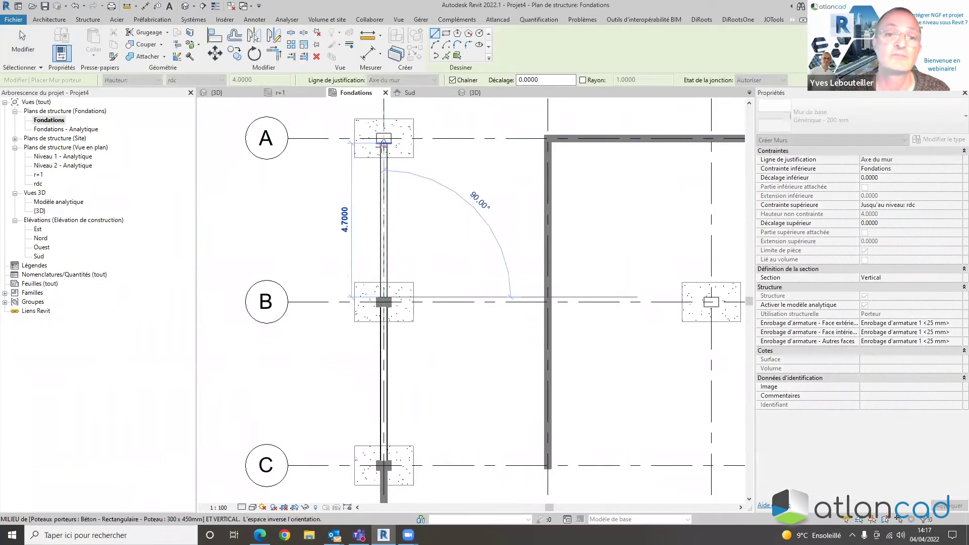
left_click(384, 138)
key("Escape")
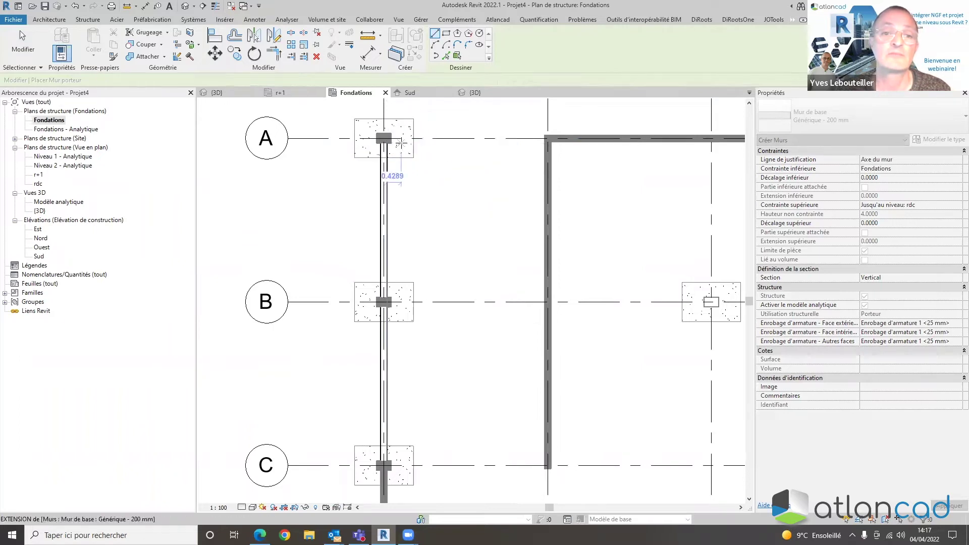
Draw a Générique - 200 mm structural wall along grid A from column A-1 to the wall corner at A-2
left_click(383, 138)
left_click(546, 138)
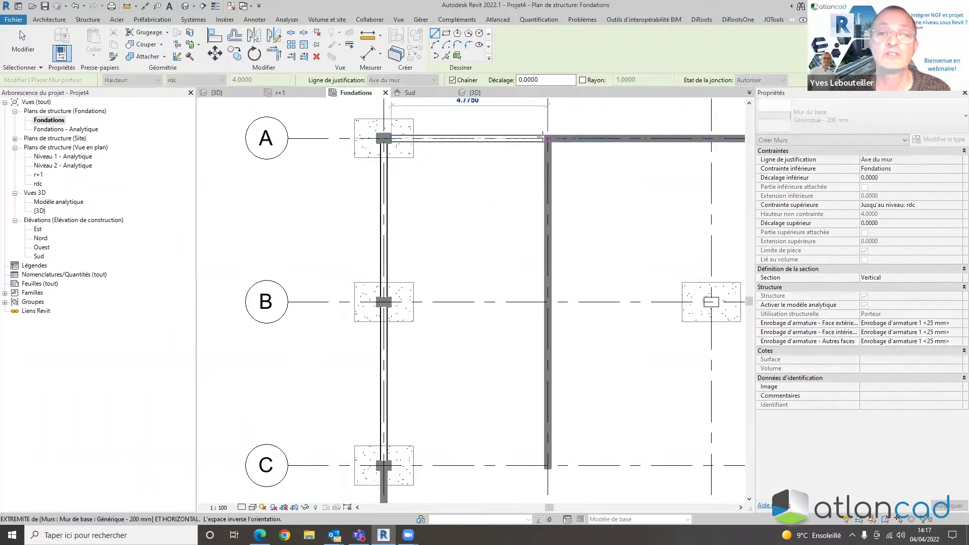
key("Escape")
key("Escape")
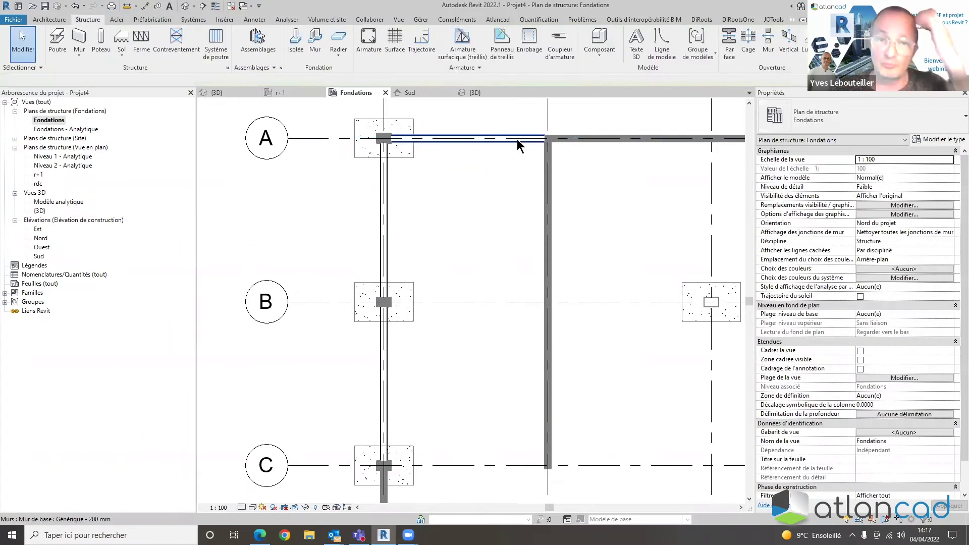
Set the phase of the Fondations plan view to Existant
scroll(504, 169, "down", 3)
middle_click_drag(498, 209, 423, 248)
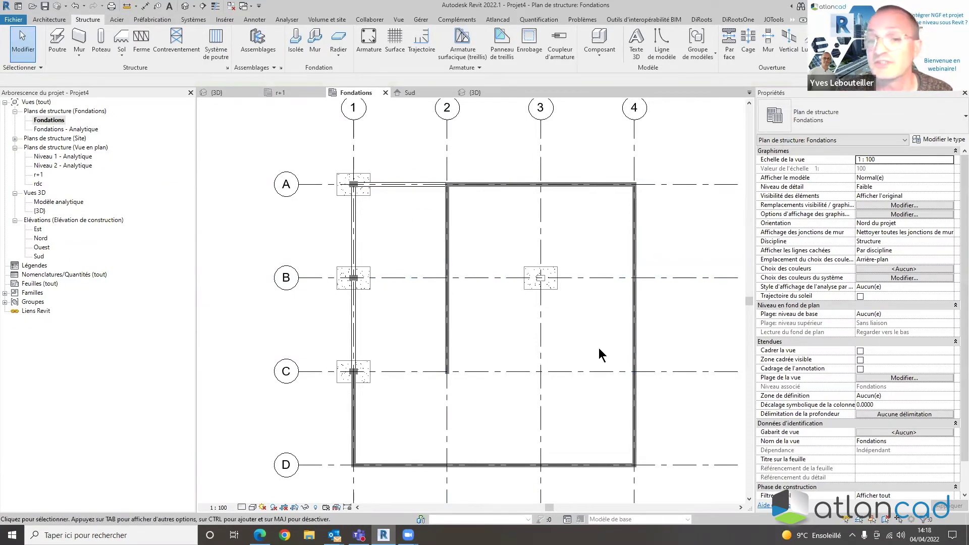
scroll(919, 449, "down", 1)
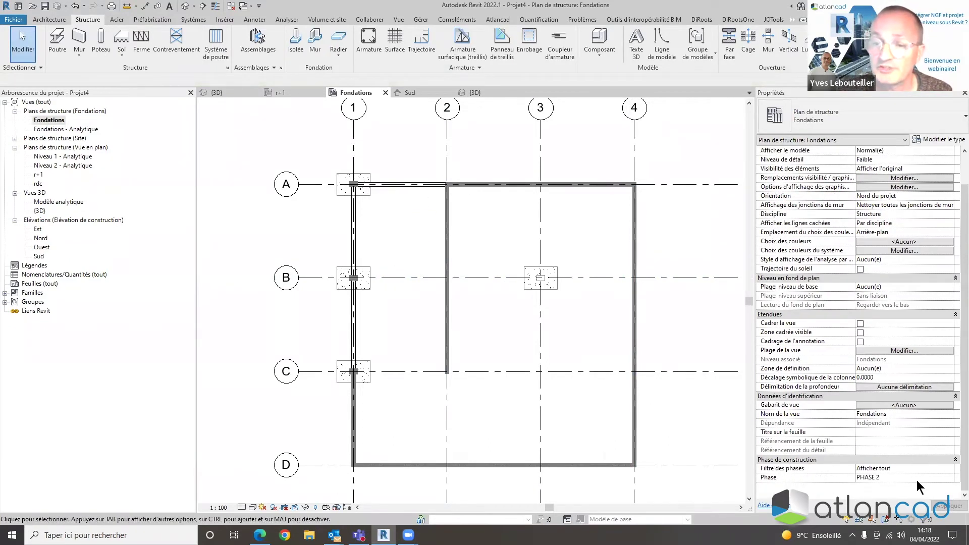
left_click(945, 479)
left_click(948, 477)
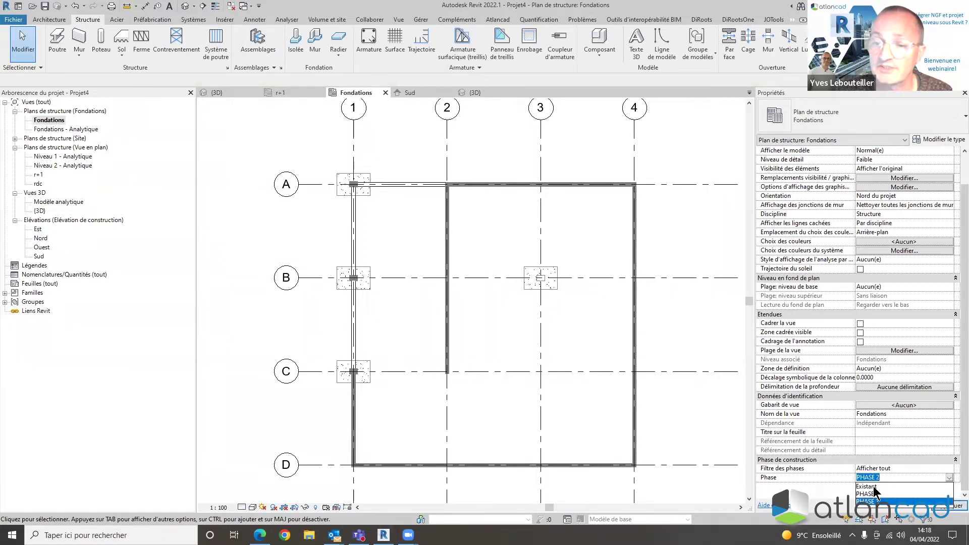
left_click(869, 486)
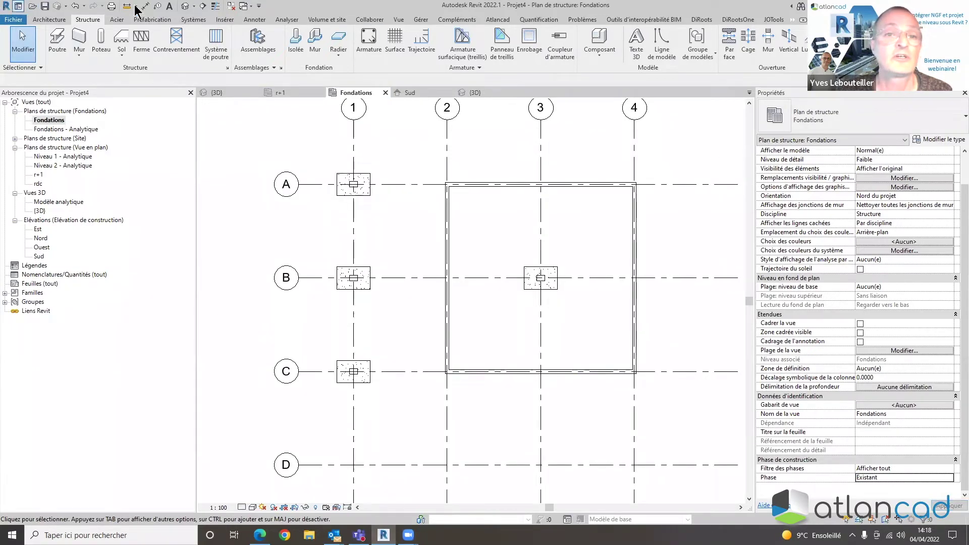
Place Soubassement porteur - 900 x 300 strip footings under the four existing walls between grids 2-4 and A-C
left_click(316, 43)
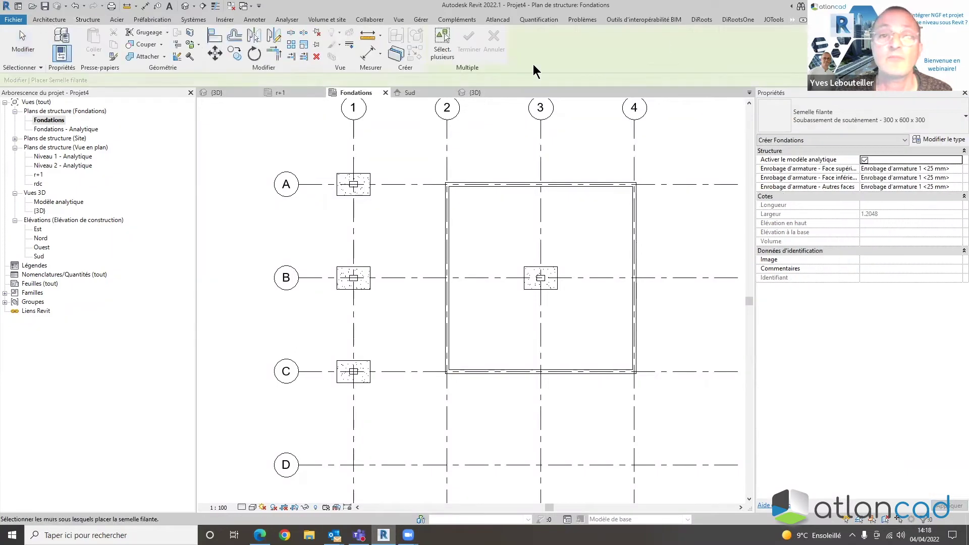
left_click(858, 117)
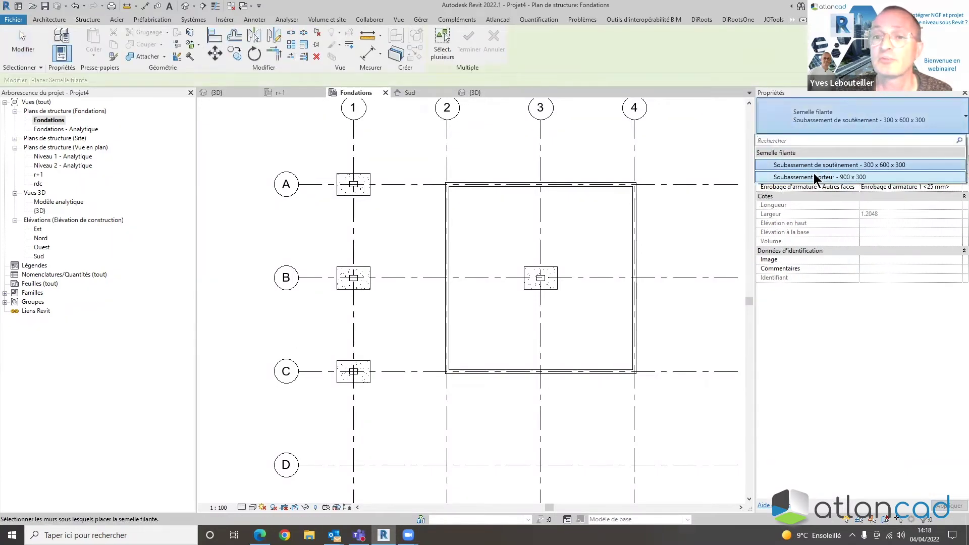
left_click(787, 168)
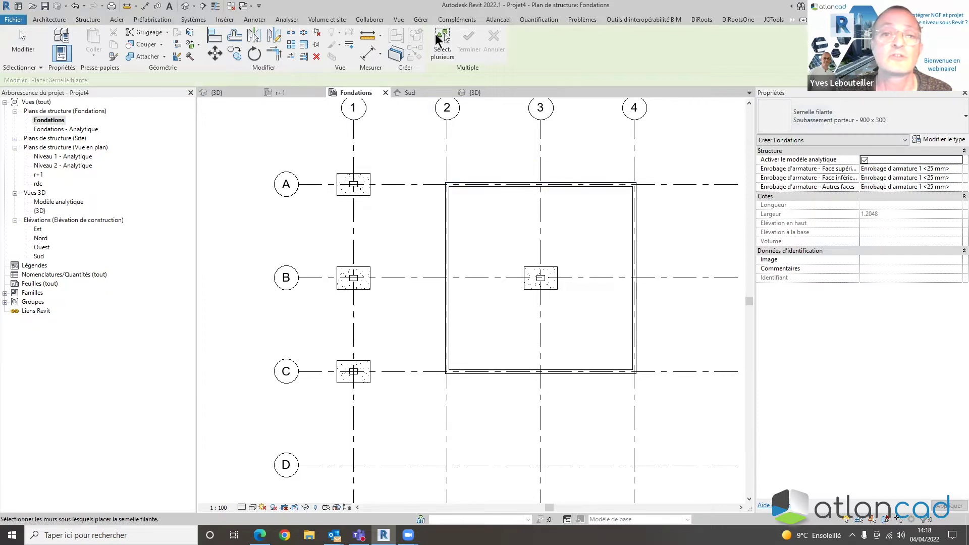
left_click(443, 43)
left_click_drag(418, 401, 665, 162)
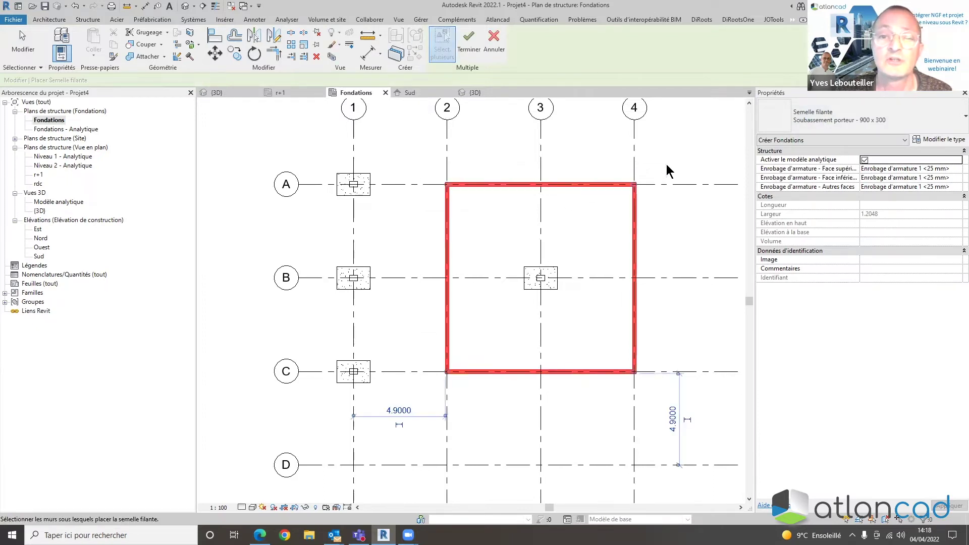
left_click(469, 43)
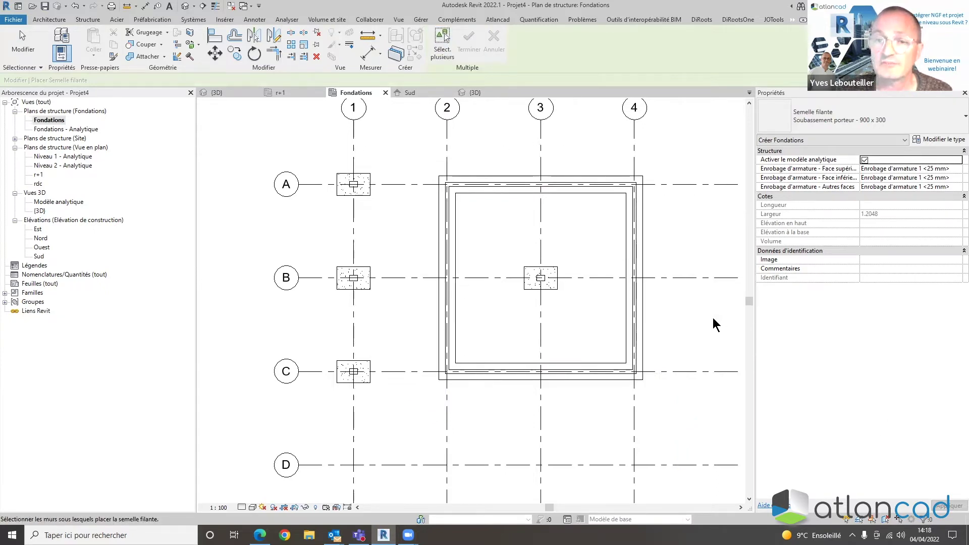
key("Escape")
key("Escape")
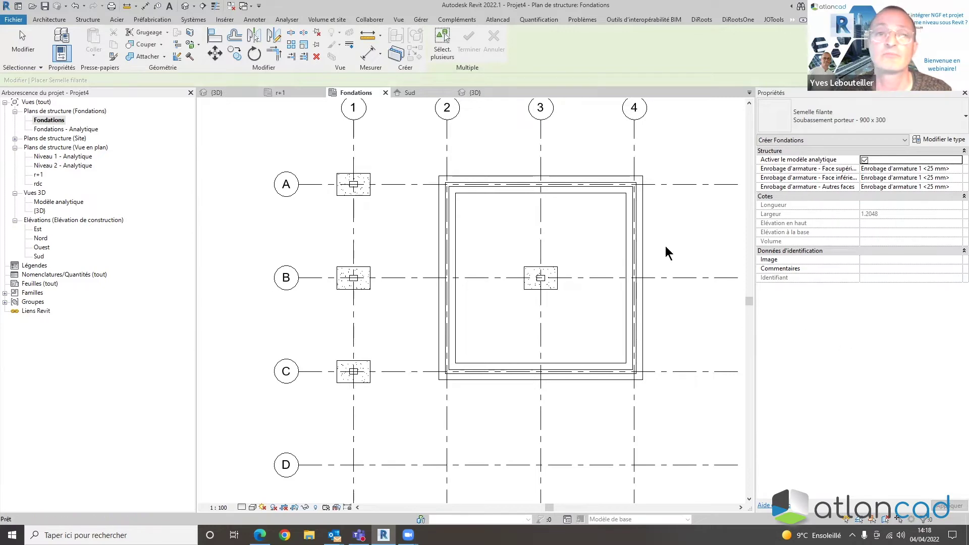
Change the phase of the Fondations plan view to PHASE 1
scroll(897, 424, "down", 1)
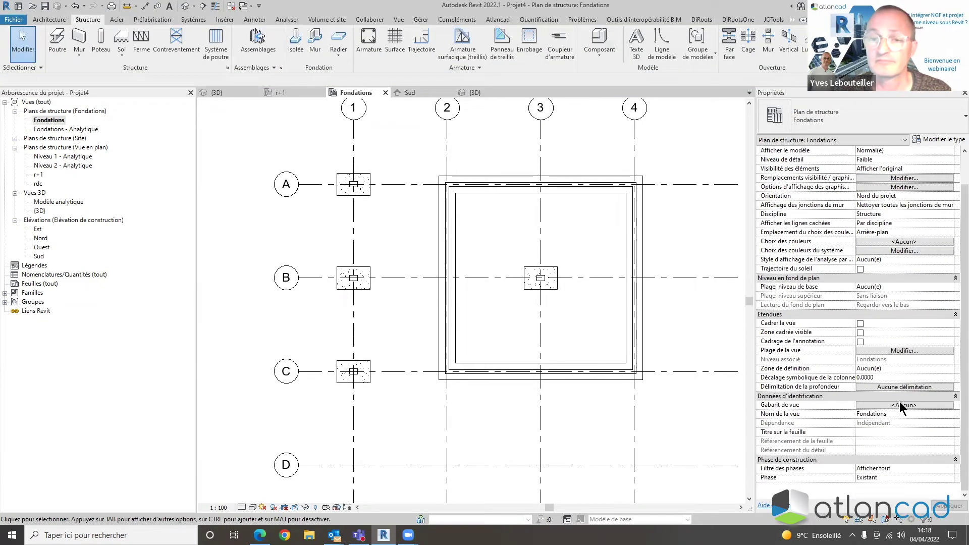
left_click(948, 478)
left_click(874, 499)
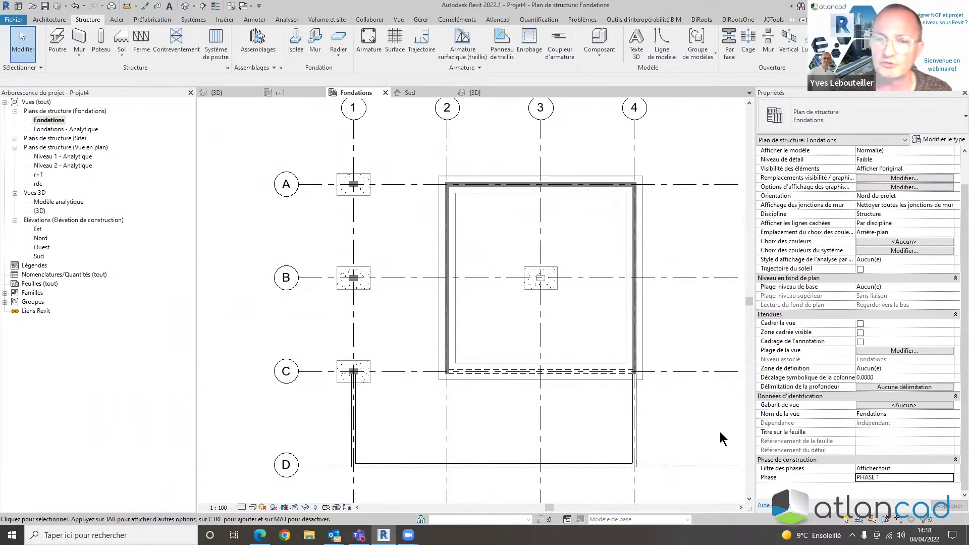
Place Soubassement porteur - 900 x 300 strip footings under the three PHASE 1 walls between grids C and D
middle_click_drag(709, 428, 706, 410)
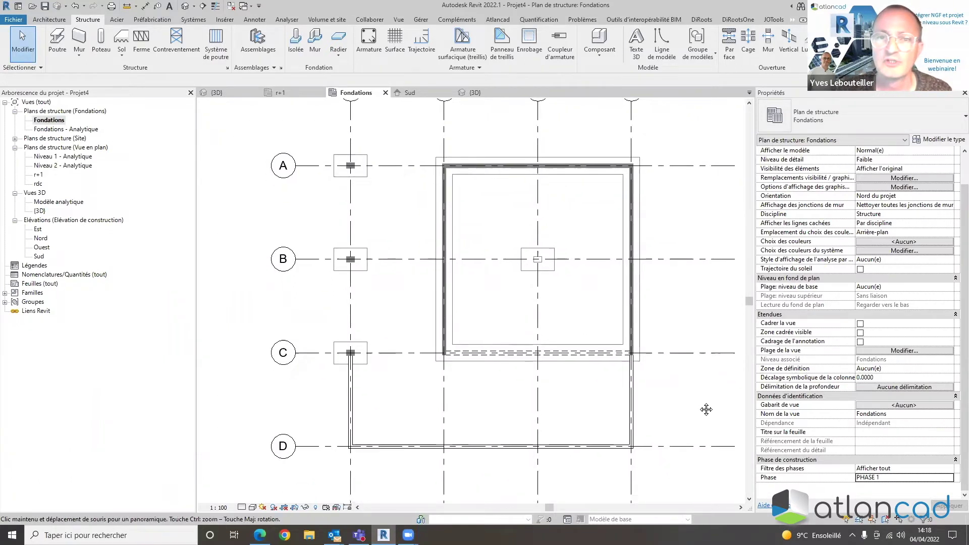
left_click(319, 41)
left_click(858, 117)
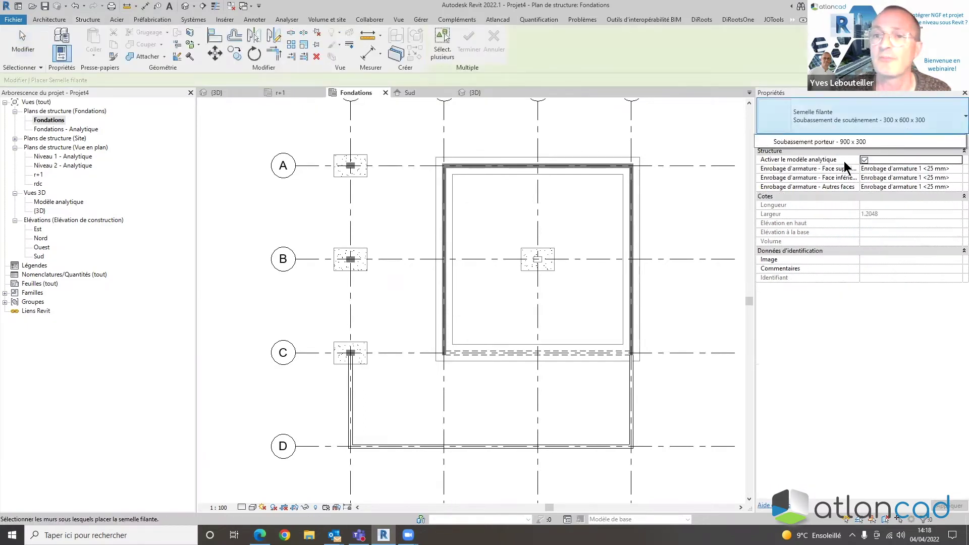
left_click(822, 177)
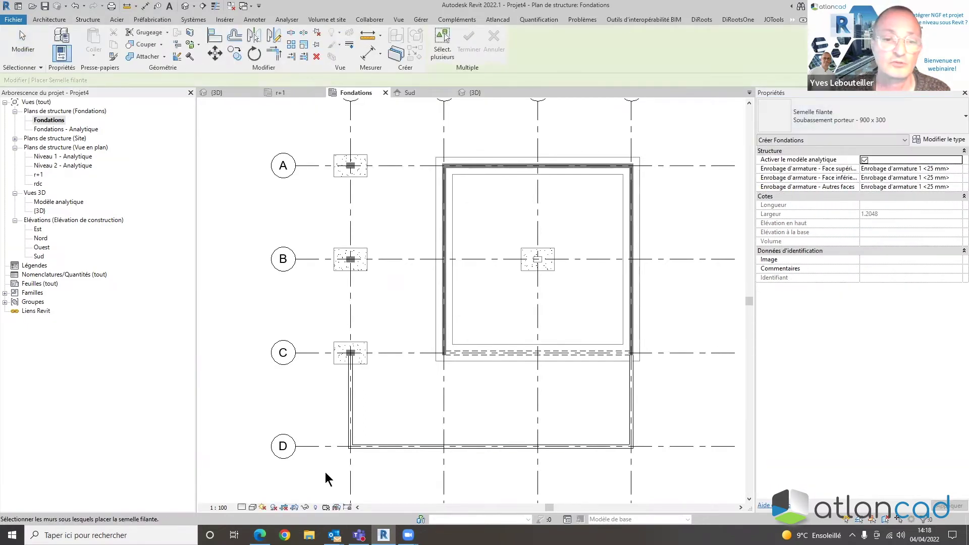
left_click(442, 45)
left_click_drag(326, 472, 665, 326)
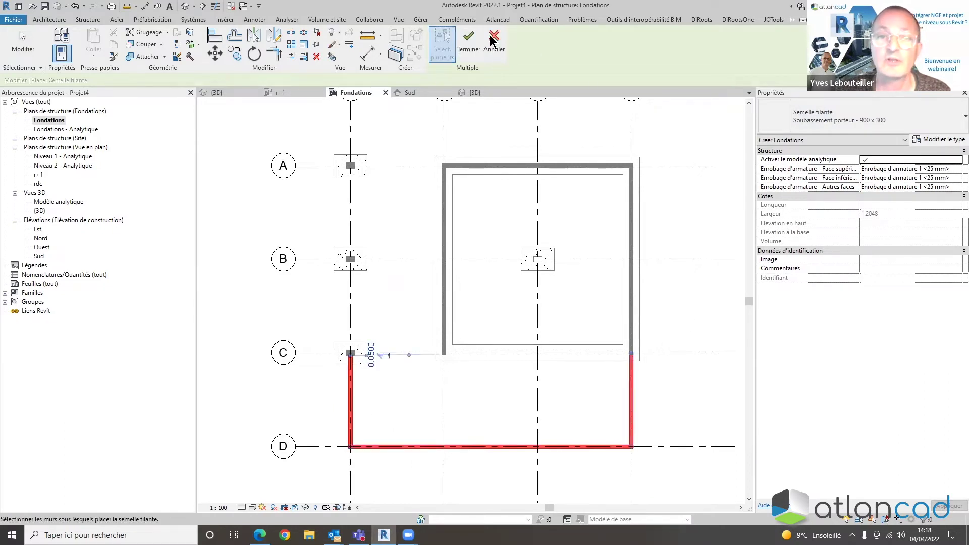
left_click(468, 41)
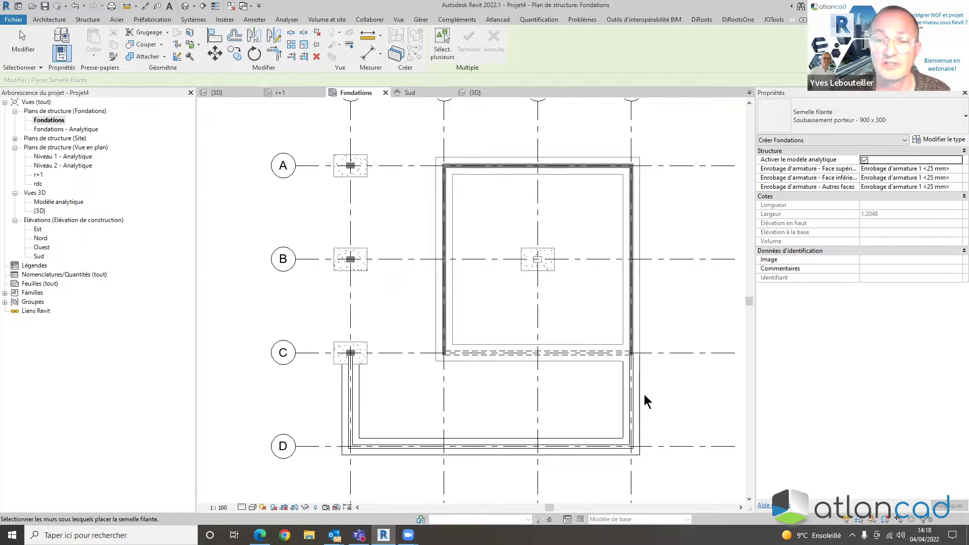
key("Escape")
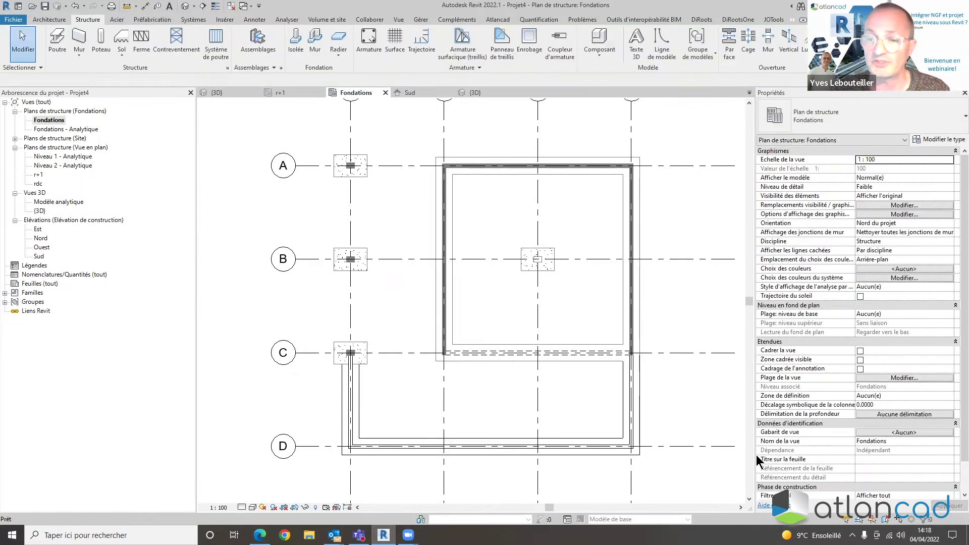
Switch the Fondations plan view's phase to PHASE 2 with the phase filter left at Afficher tout
left_click(888, 495)
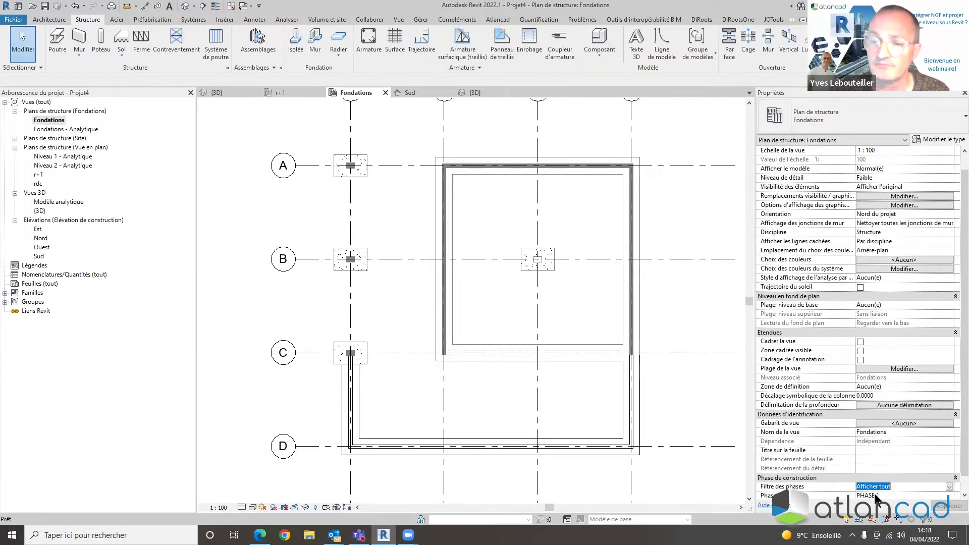
left_click(890, 495)
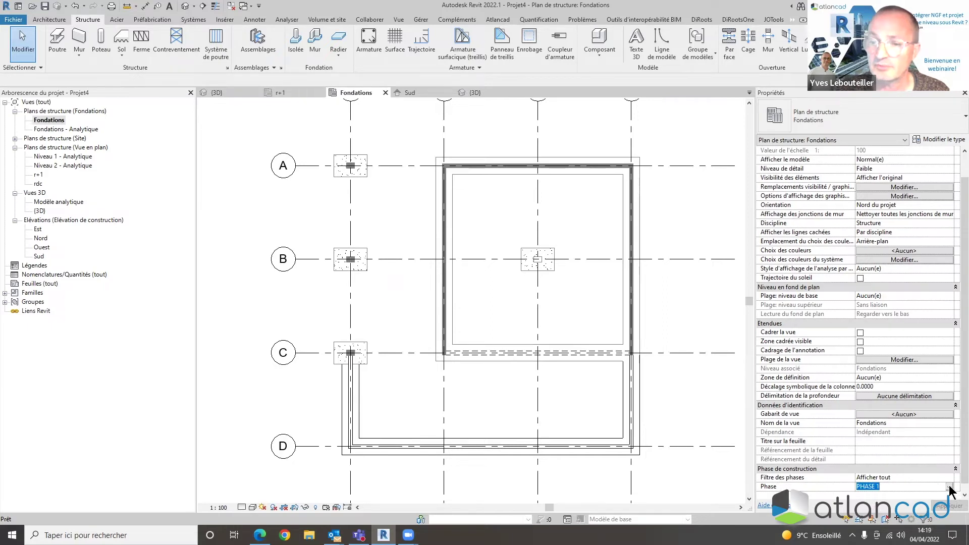
left_click(950, 486)
left_click(873, 511)
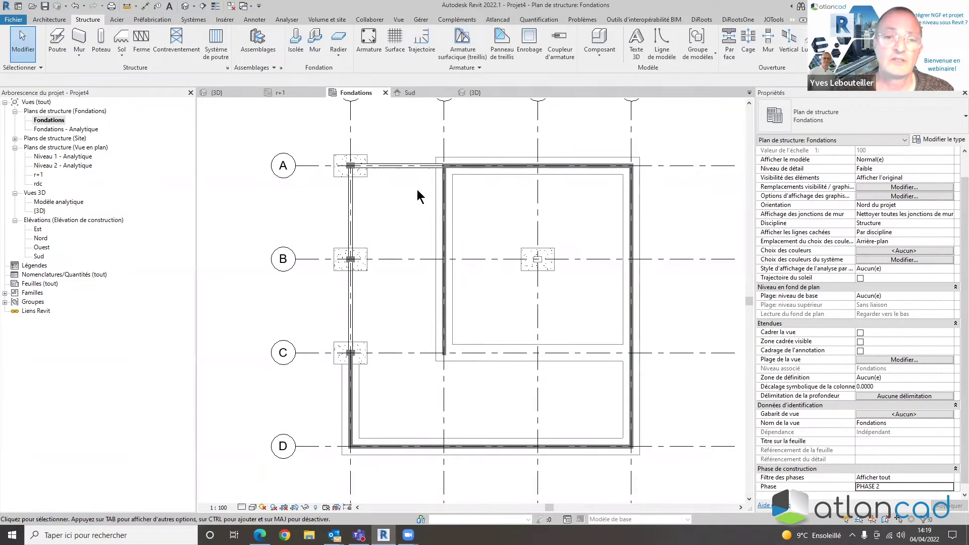
Set the demolition phase of the wall on grid A between grids 1 and 2 to PHASE 2
scroll(419, 189, "up", 3)
middle_click_drag(419, 219, 437, 303)
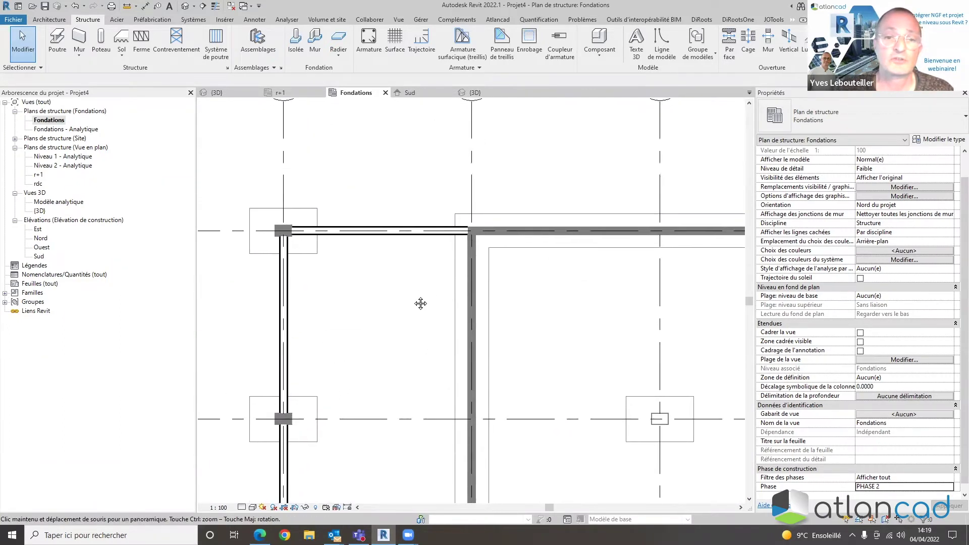
left_click(388, 235)
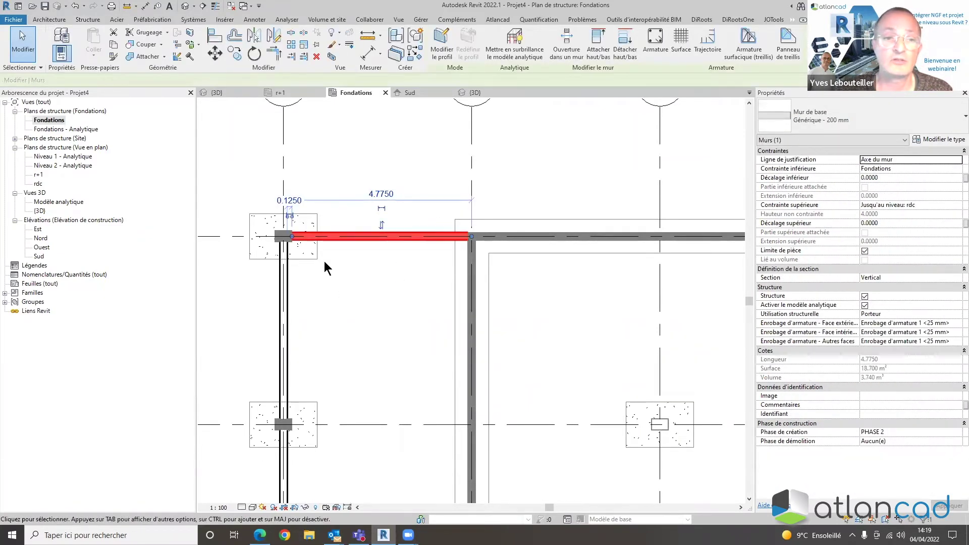
left_click(950, 441)
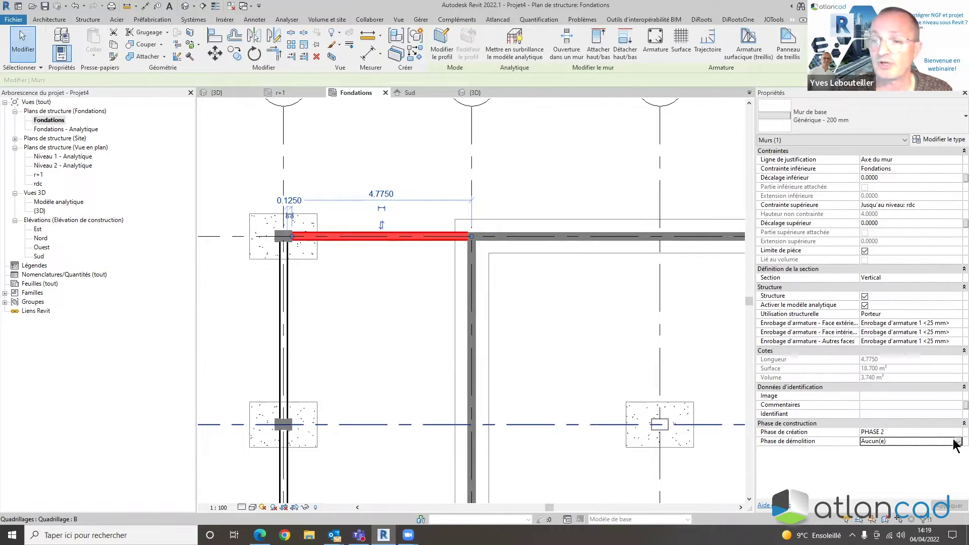
left_click(930, 440)
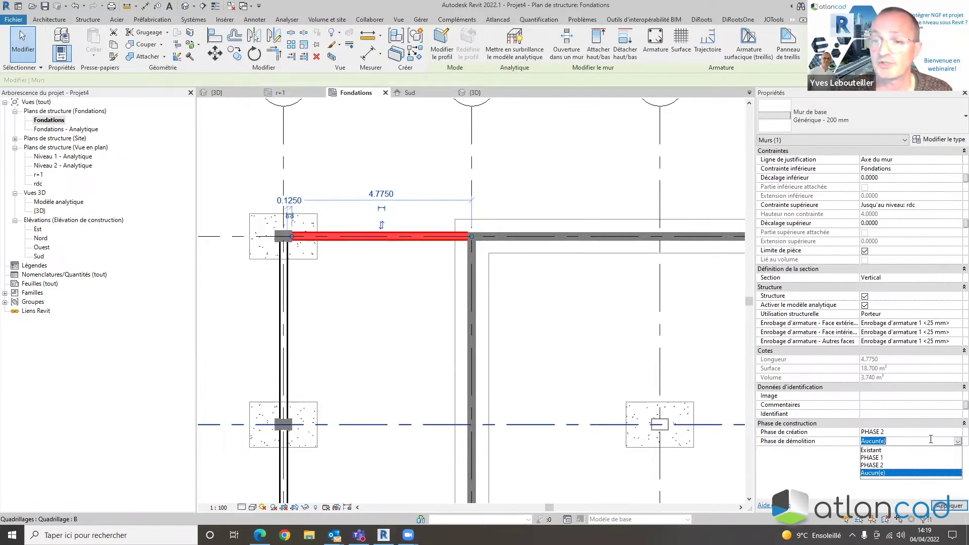
left_click(873, 465)
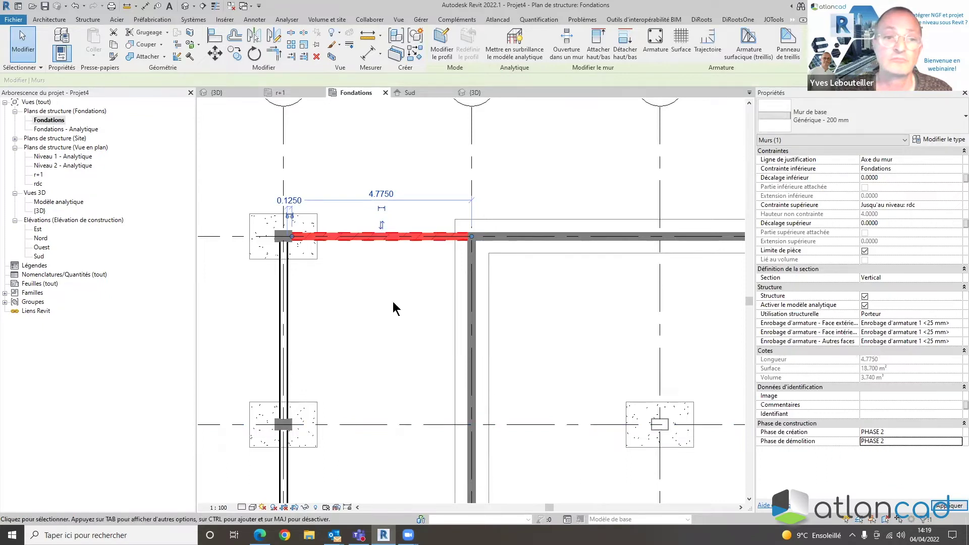
left_click(378, 313)
scroll(377, 312, "down", 3)
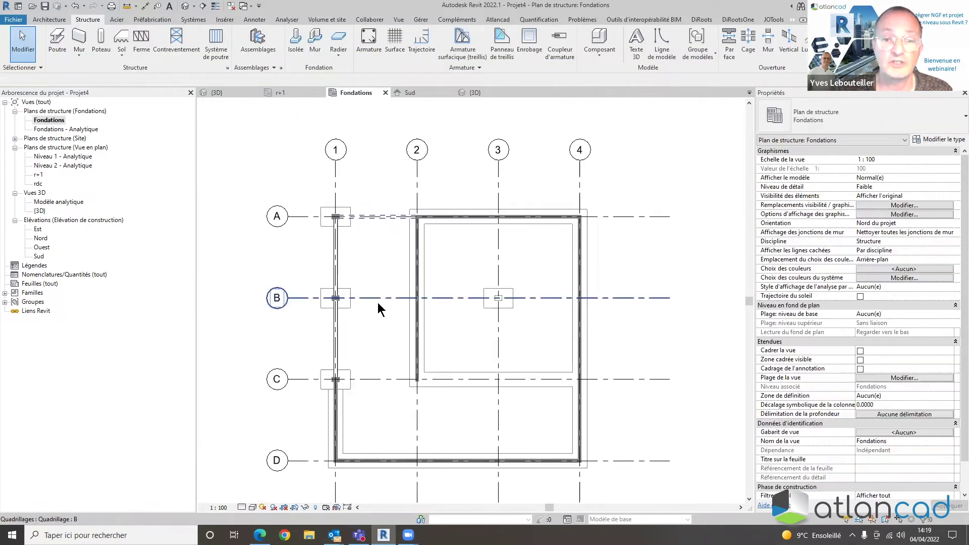
scroll(378, 302, "up", 4)
scroll(379, 282, "down", 3)
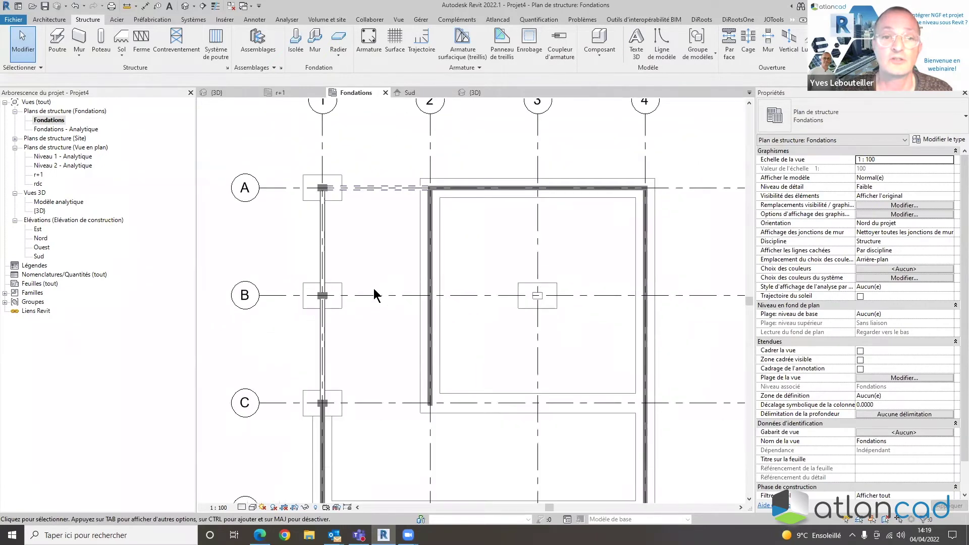
scroll(341, 273, "up", 1)
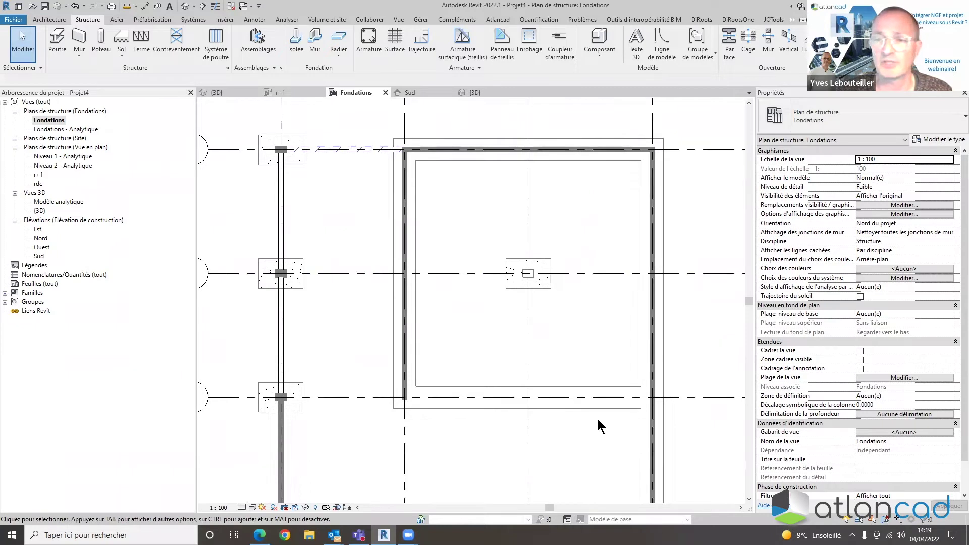
scroll(916, 410, "down", 1)
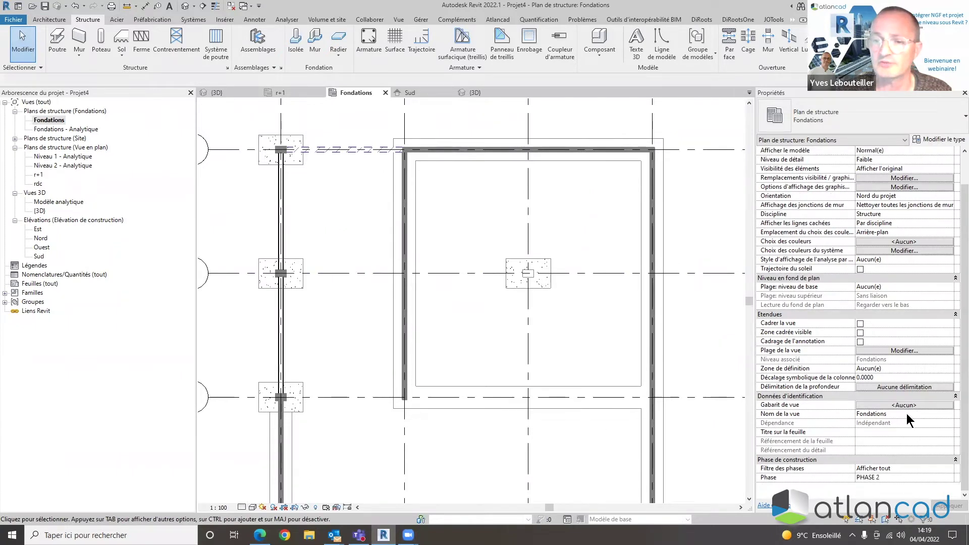
Add a new project phase named PHASE 3 after PHASE 2 and apply it
left_click(420, 20)
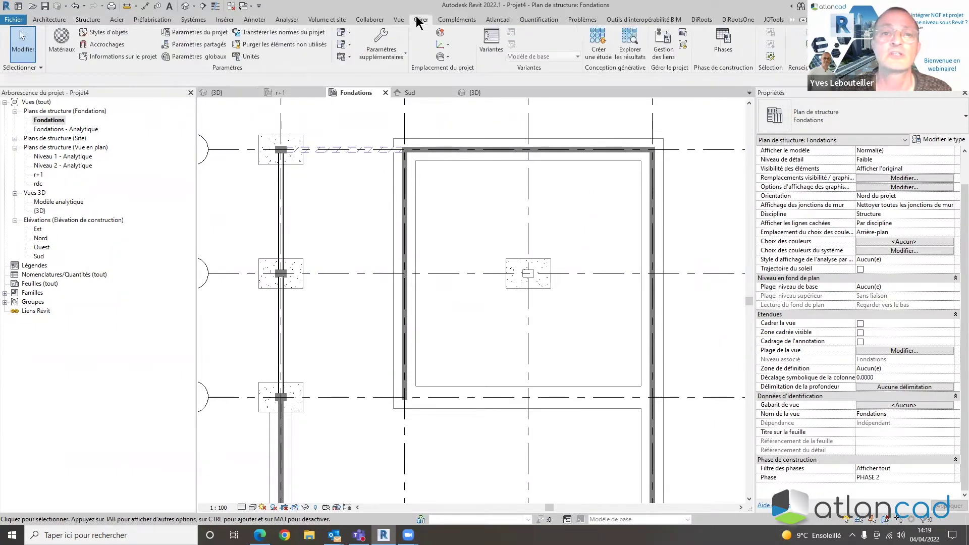
left_click(721, 40)
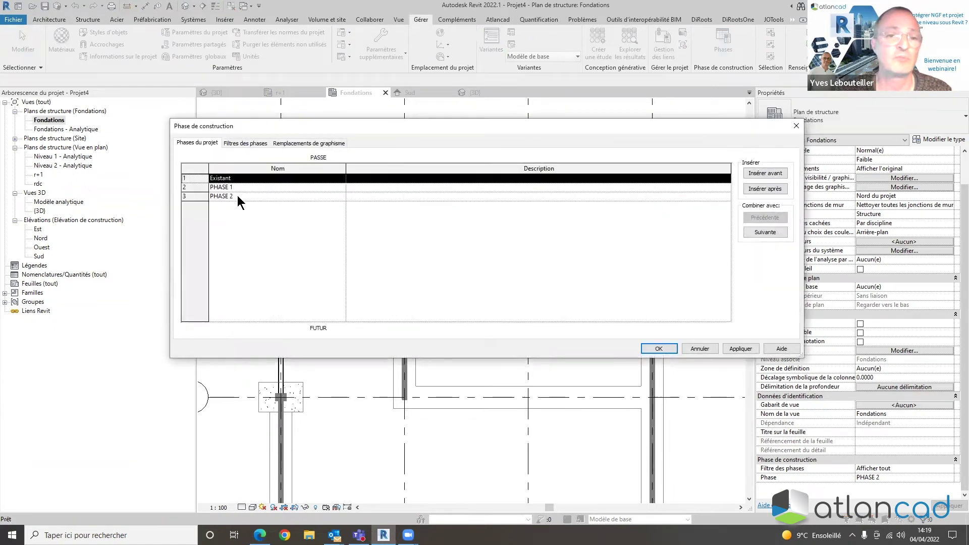
left_click(237, 195)
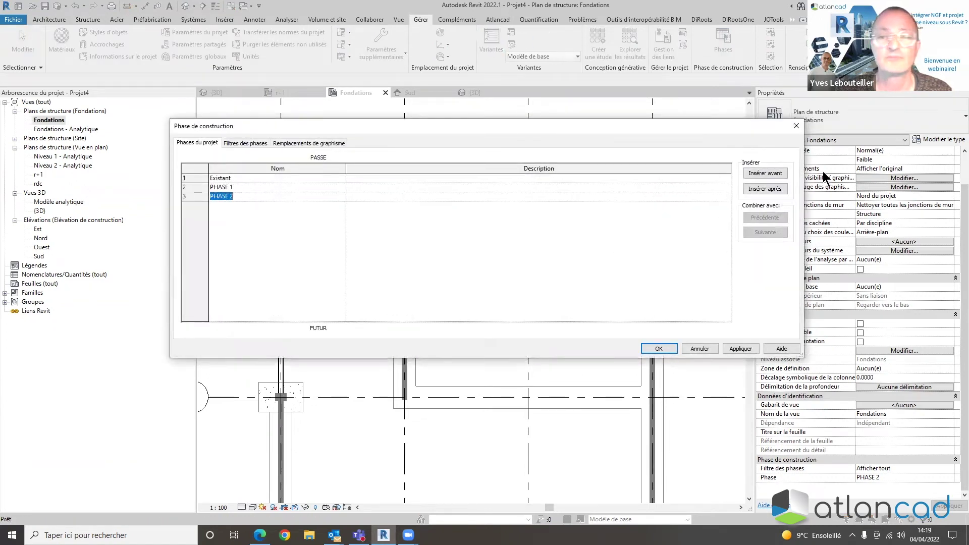
left_click(765, 189)
left_click(248, 206)
type("PHASE 3")
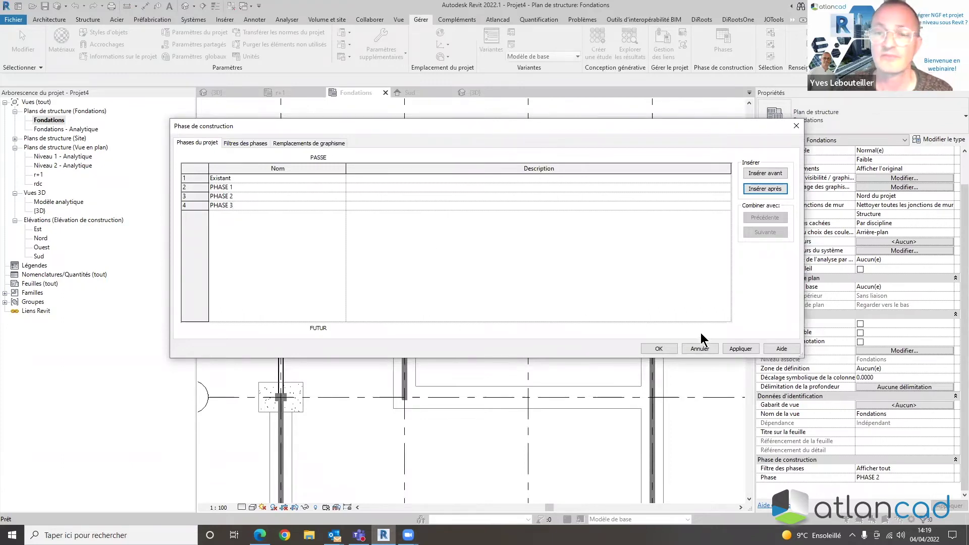
left_click(747, 349)
left_click(665, 348)
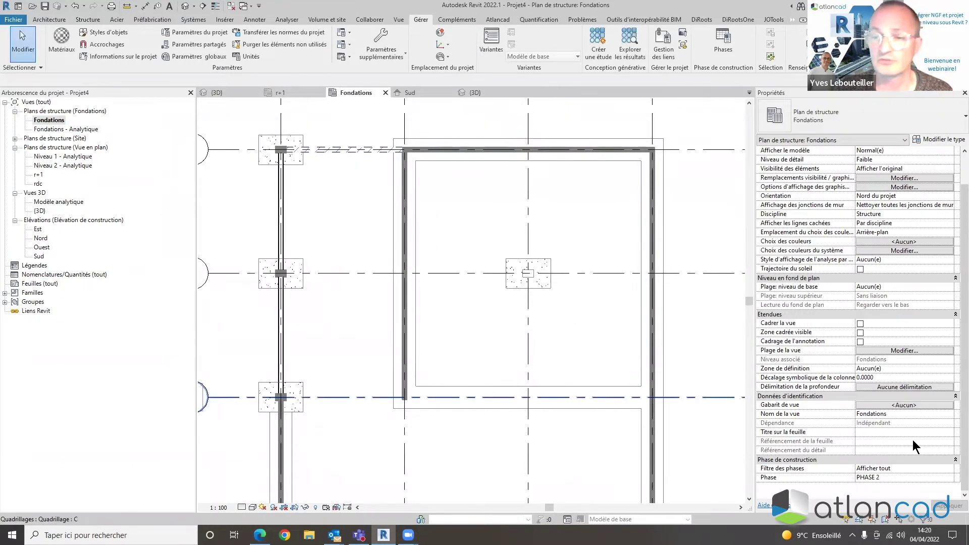
View the Fondations plan in PHASE 3 and in PHASE 1, and return its phase to PHASE 2
left_click(950, 478)
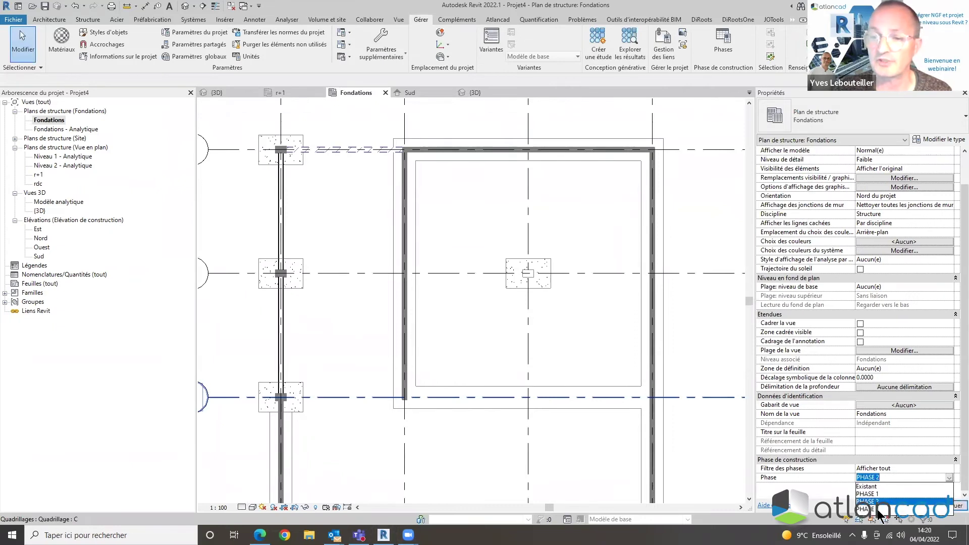
left_click(881, 506)
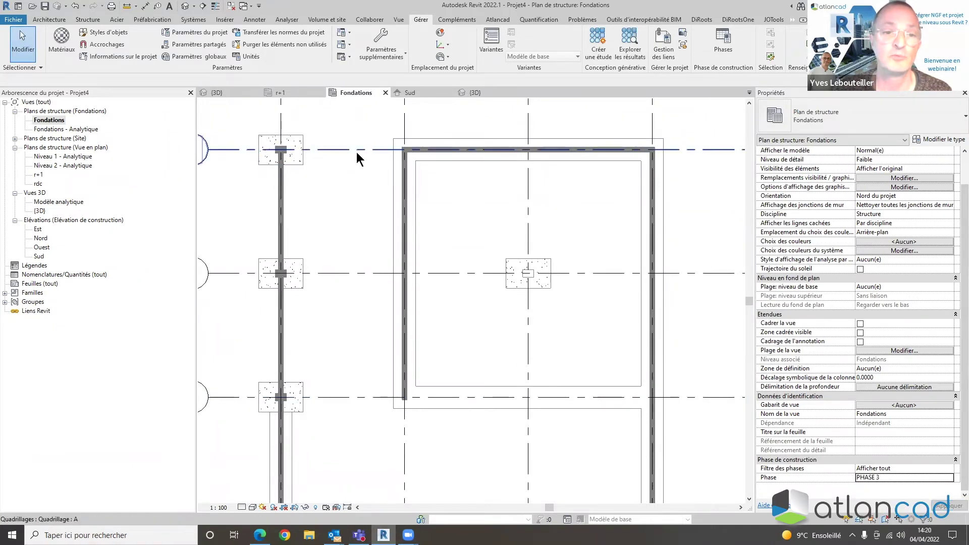
scroll(482, 217, "down", 2)
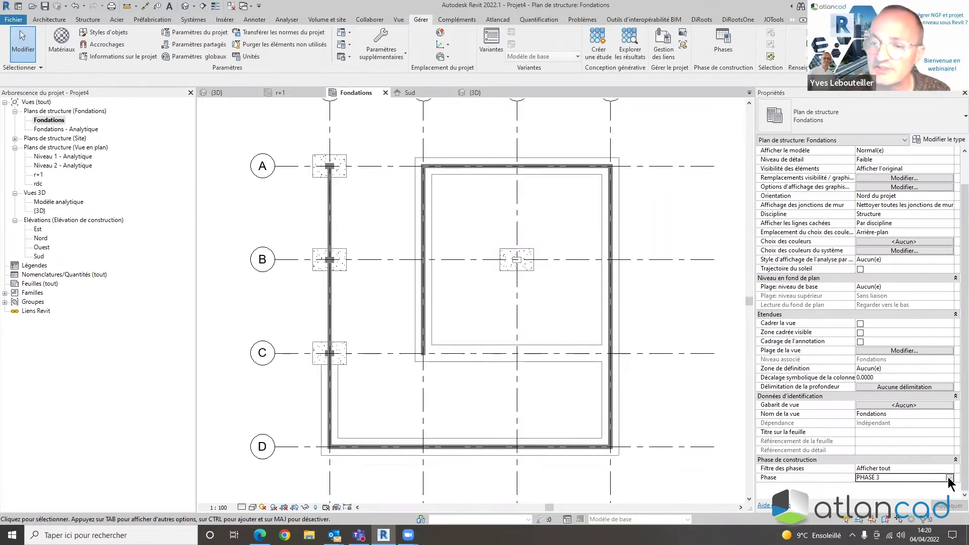
left_click(949, 477)
left_click(871, 494)
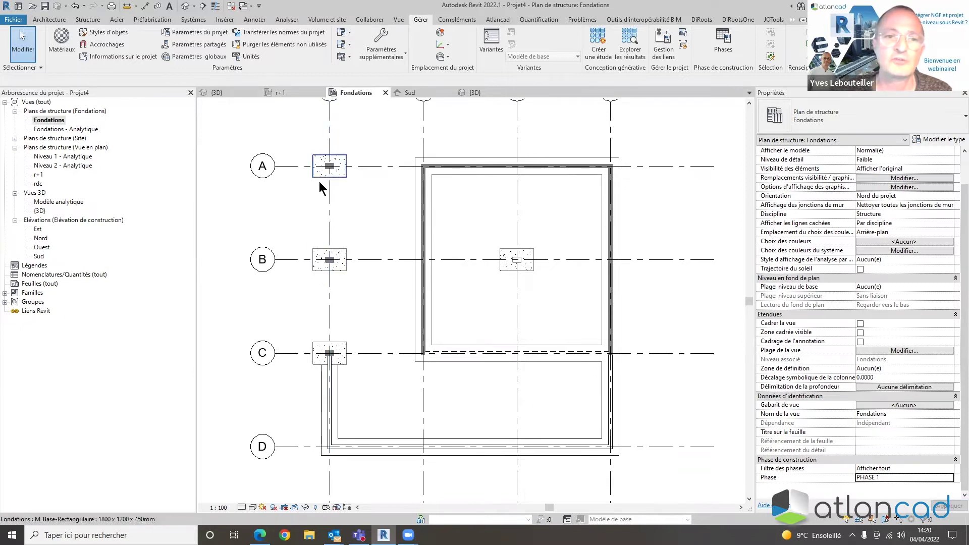
scroll(326, 220, "up", 2)
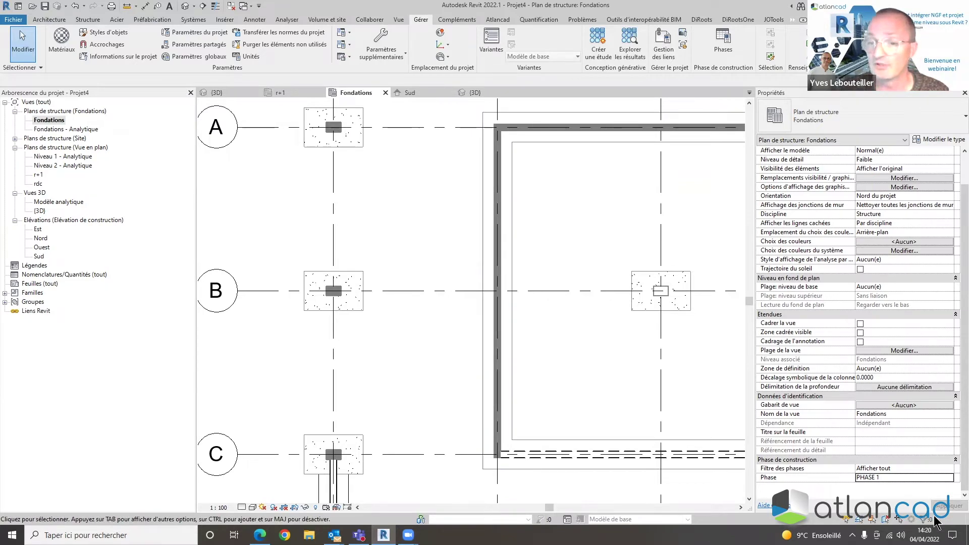
left_click(950, 478)
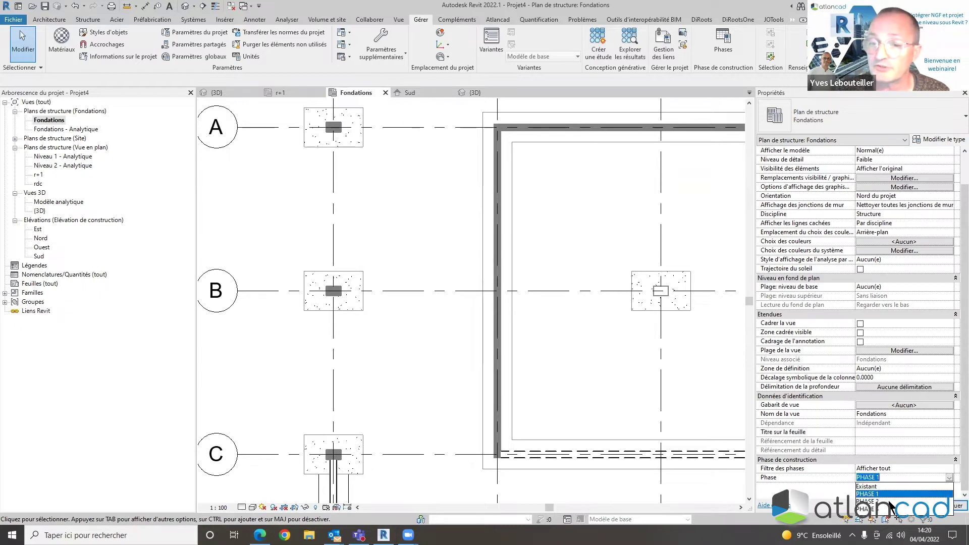
left_click(889, 502)
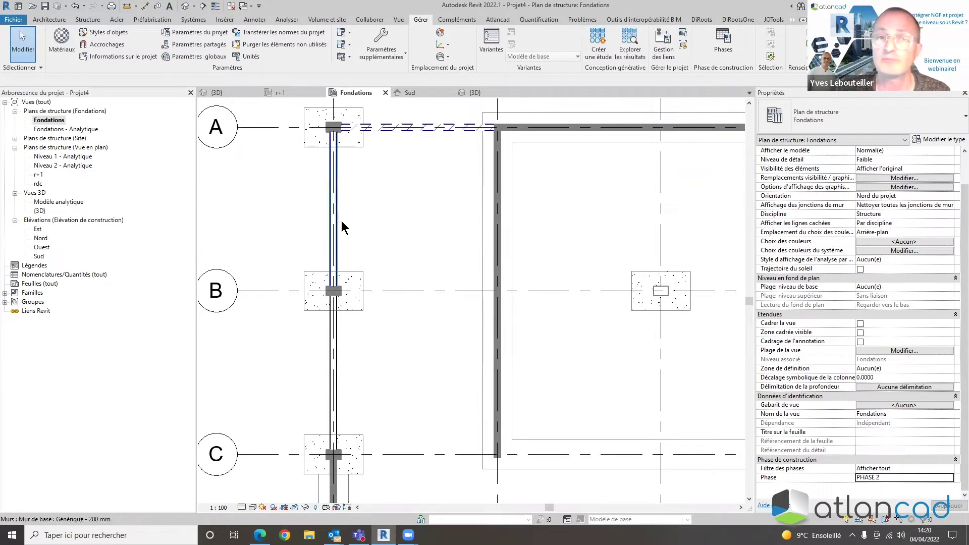
Place Soubassement porteur - 900 x 300 strip footings under the two walls on grid 1 between grids A and C
left_click(88, 19)
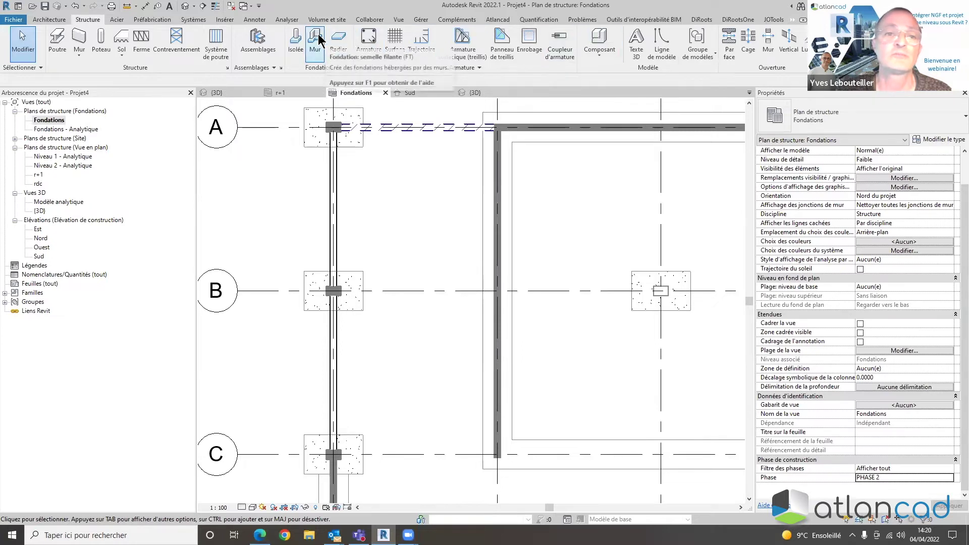
left_click(316, 45)
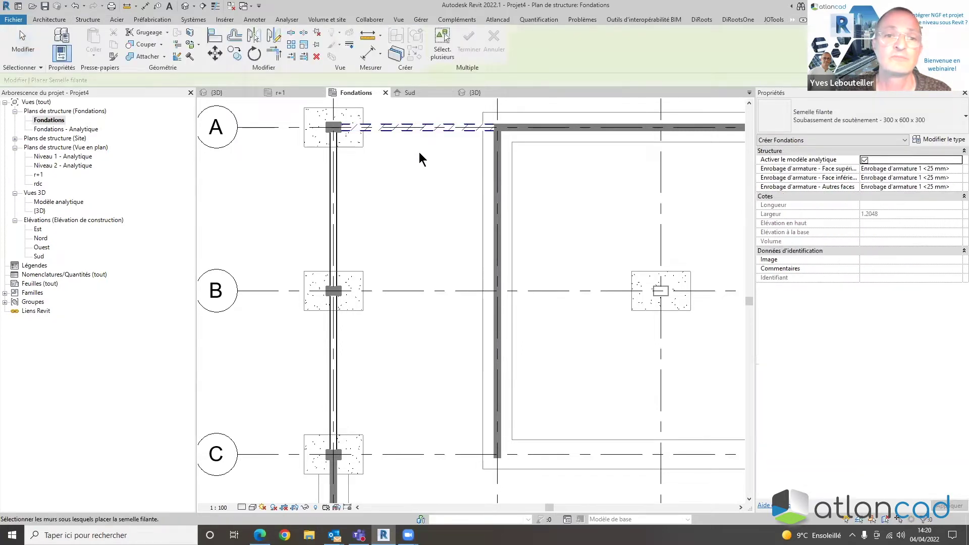
left_click(847, 117)
left_click(820, 177)
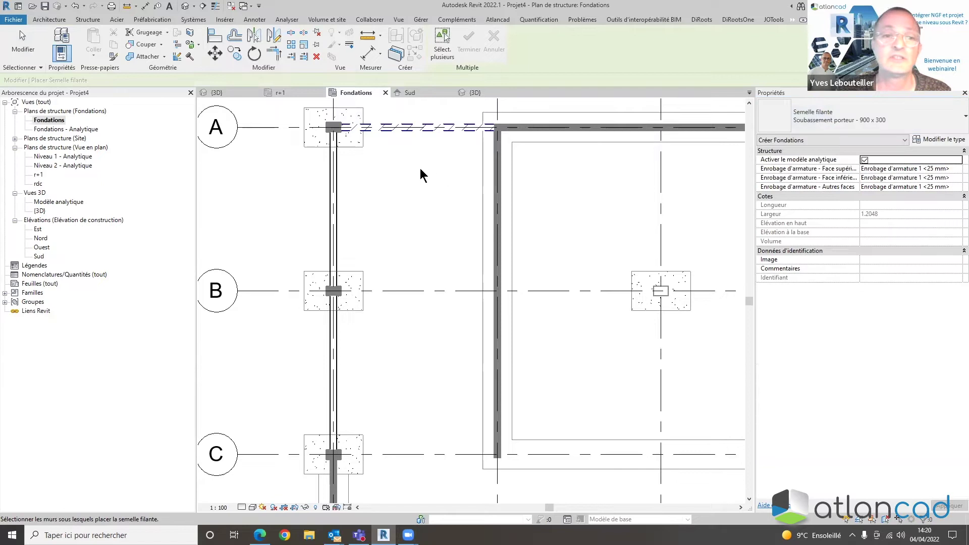
left_click(334, 198)
left_click(336, 356)
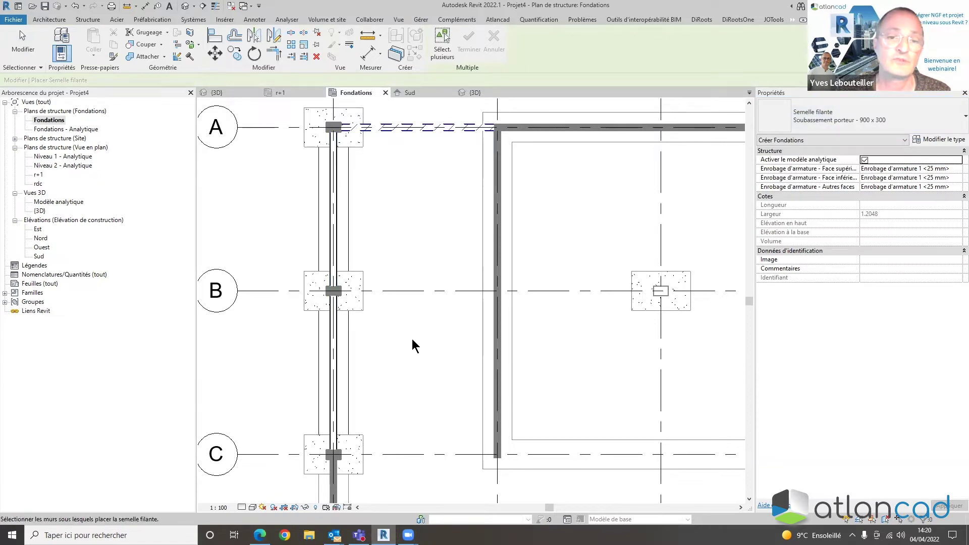
key("Escape")
key("Escape")
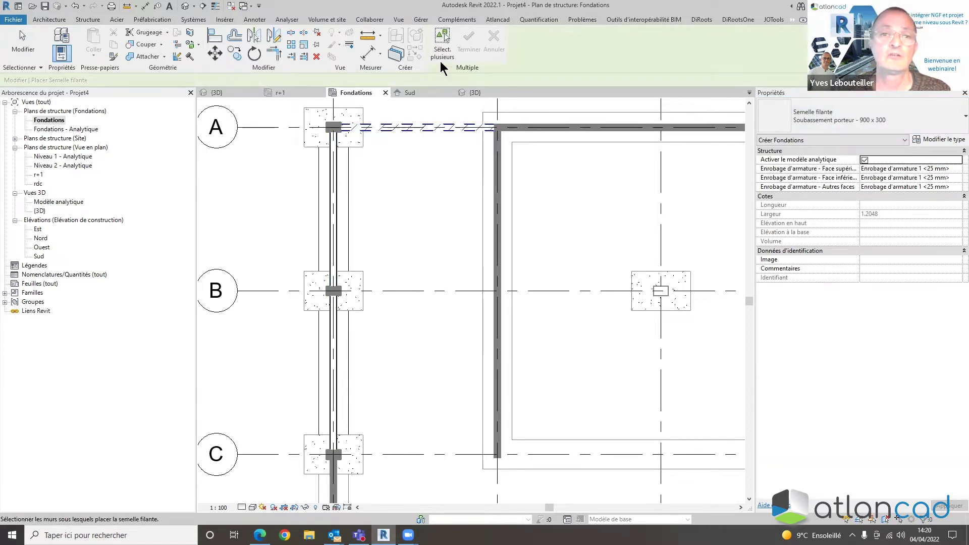
Change the creation phase of the two strip footings on grid 1 between grids A and C to PHASE 1
left_click(345, 210)
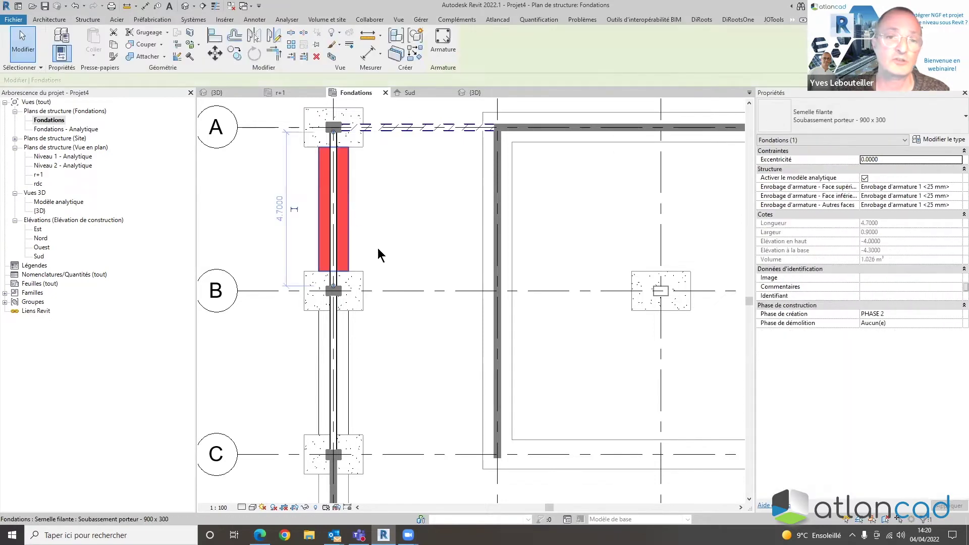
left_click(352, 366, "ctrl")
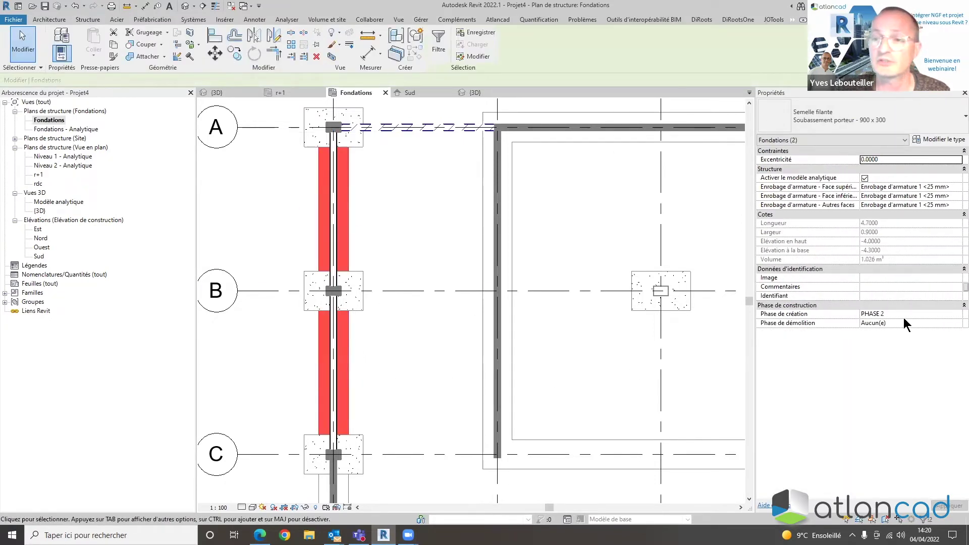
left_click(956, 319)
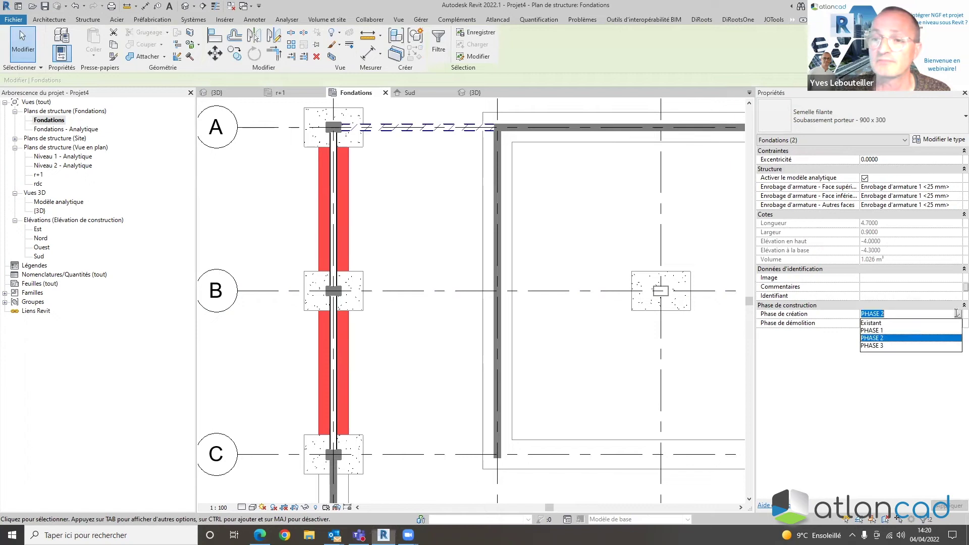
left_click(881, 334)
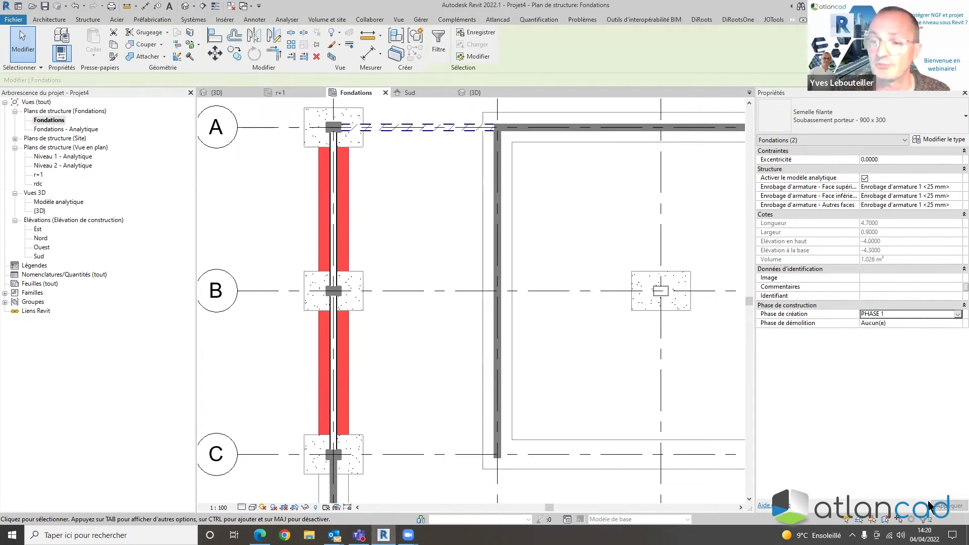
left_click(424, 334)
Set the Fondations plan view's phase to PHASE 1 and open the {3D} view
scroll(423, 334, "down", 2)
middle_click_drag(423, 334, 378, 267)
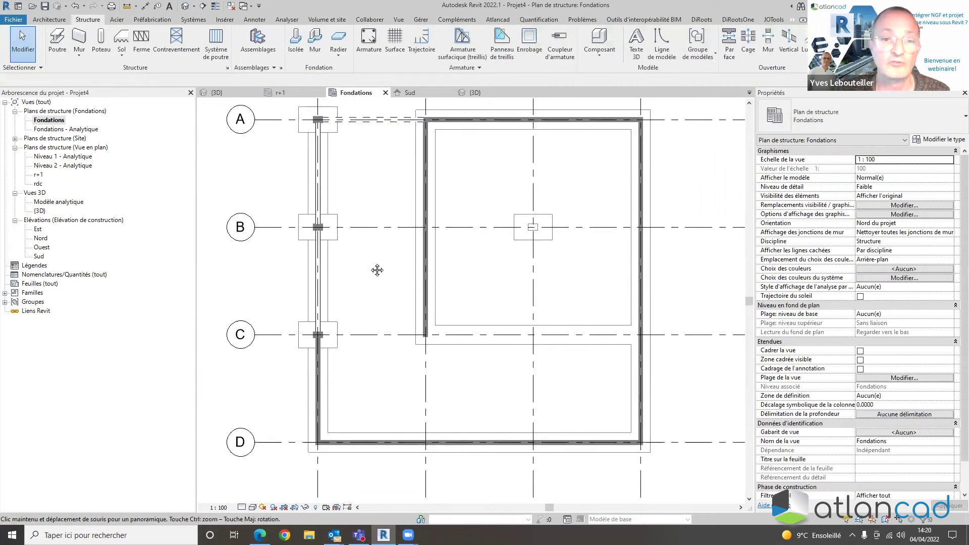
scroll(944, 454, "down", 1)
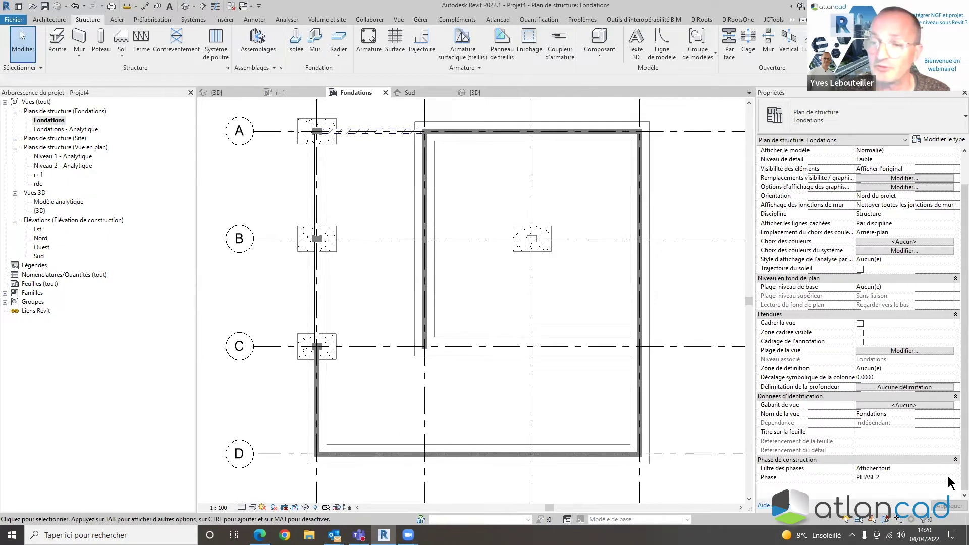
left_click(949, 477)
left_click(869, 494)
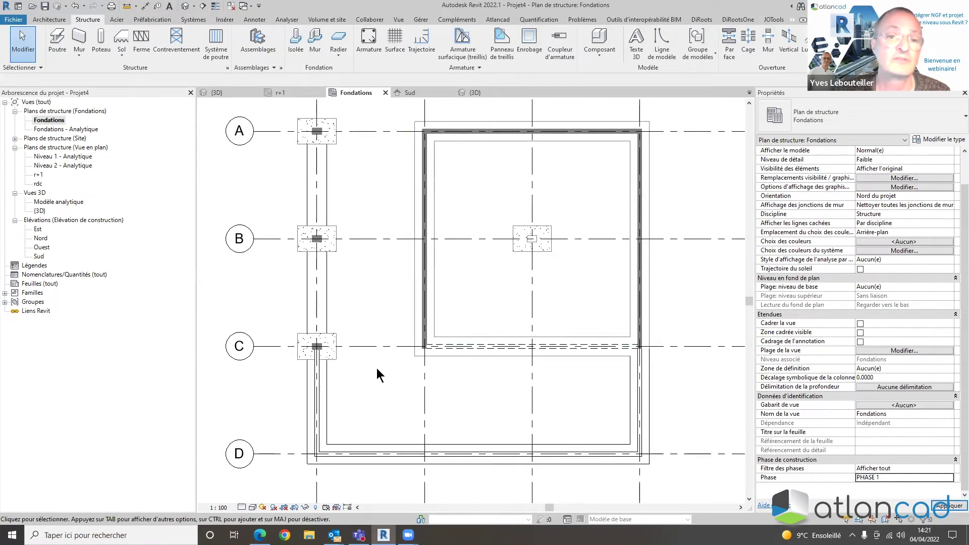
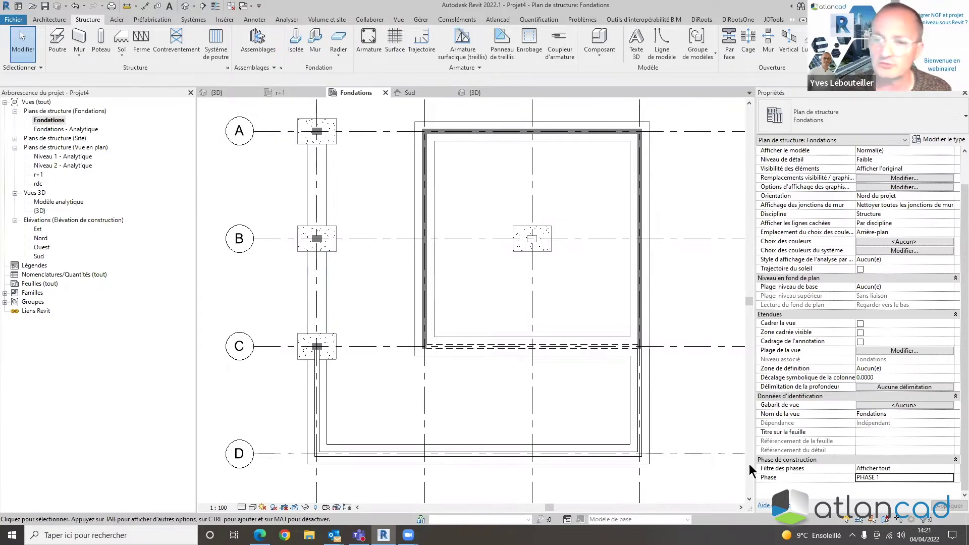
left_click(39, 211)
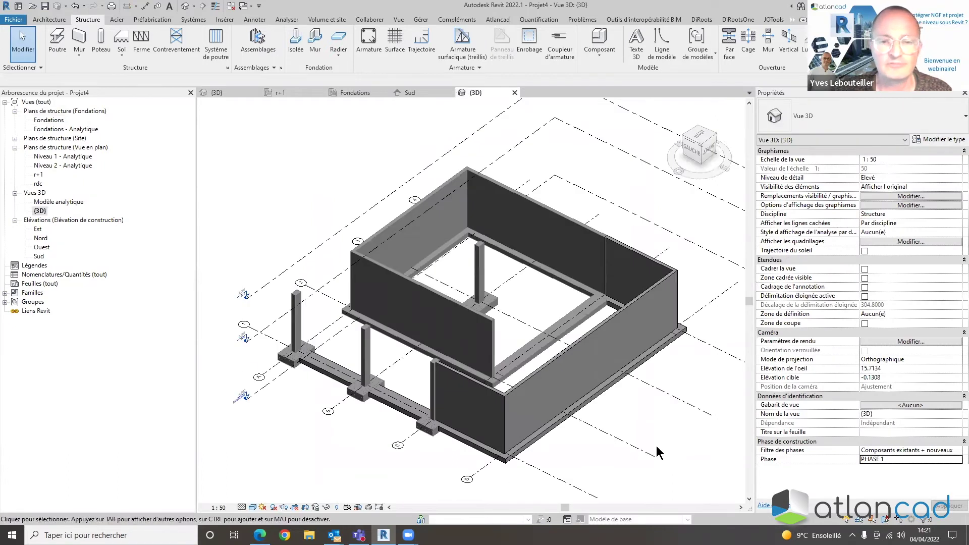
Apply the Afficher tout phase filter to the {3D} view and view the model in PHASE 1
scroll(608, 447, "up", 2)
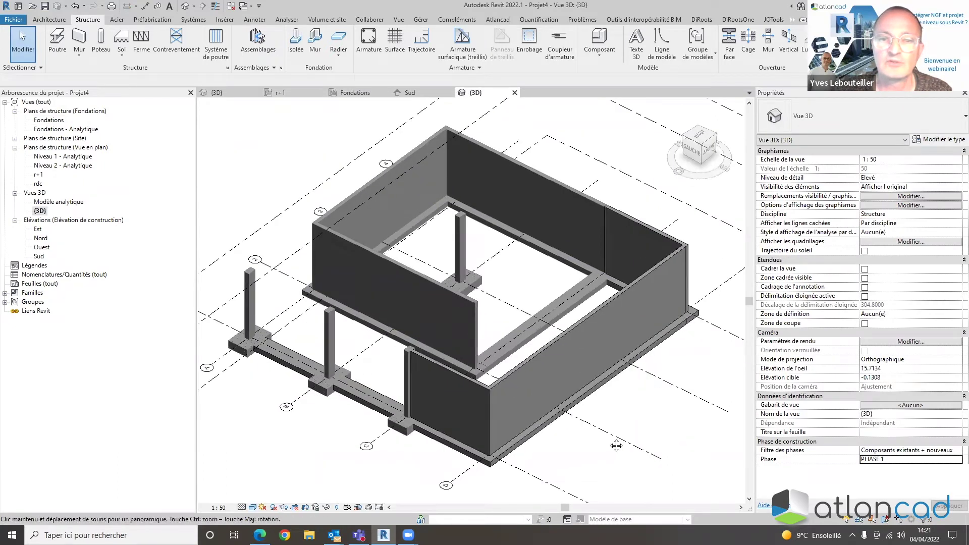
left_click(954, 459)
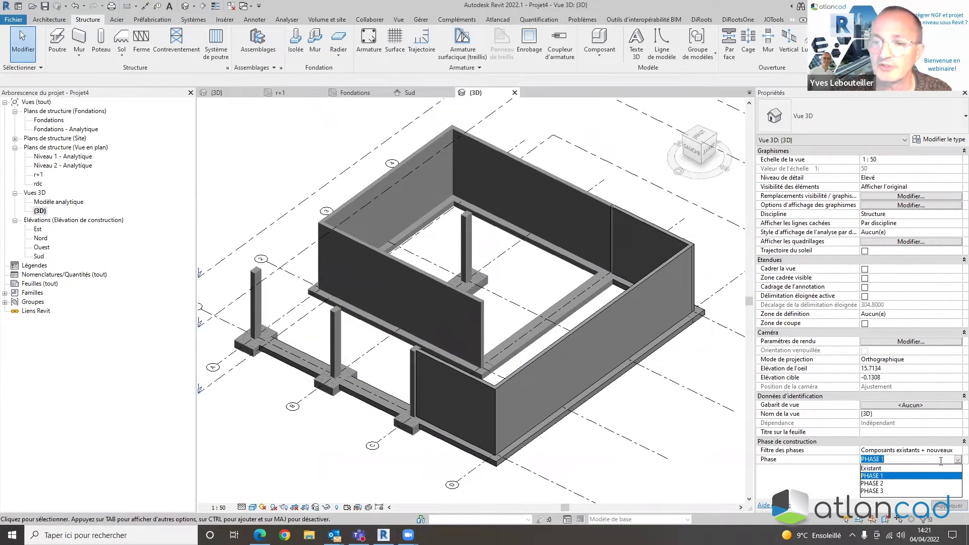
left_click(877, 483)
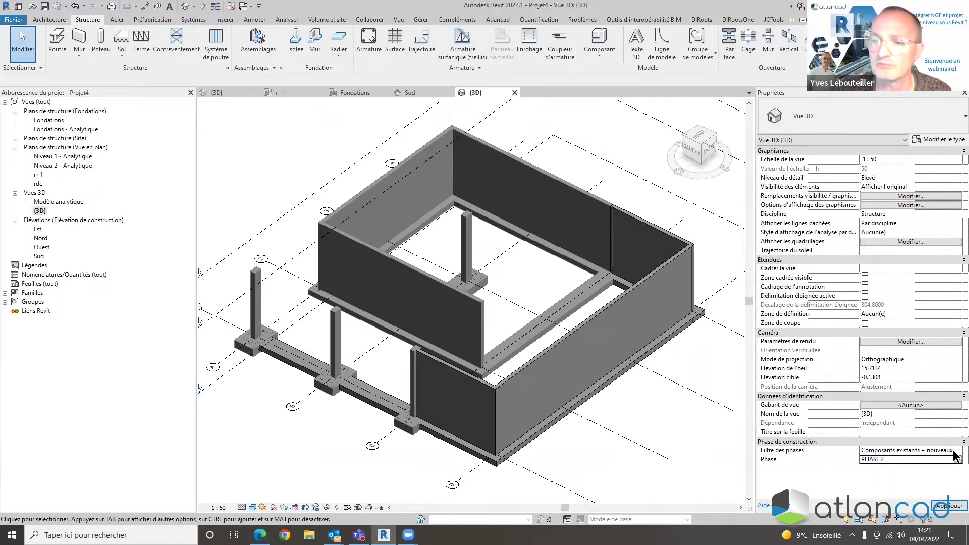
left_click(955, 451)
left_click(886, 460)
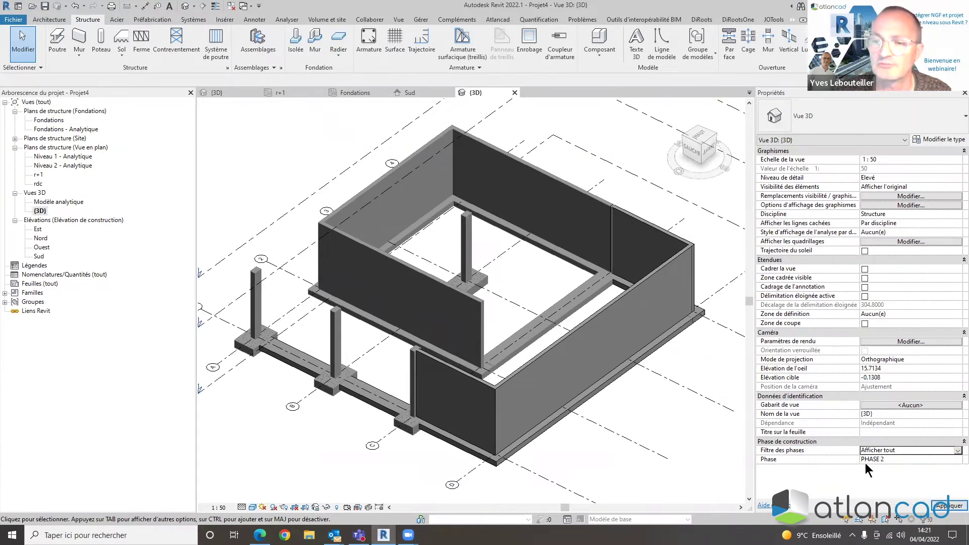
left_click(953, 460)
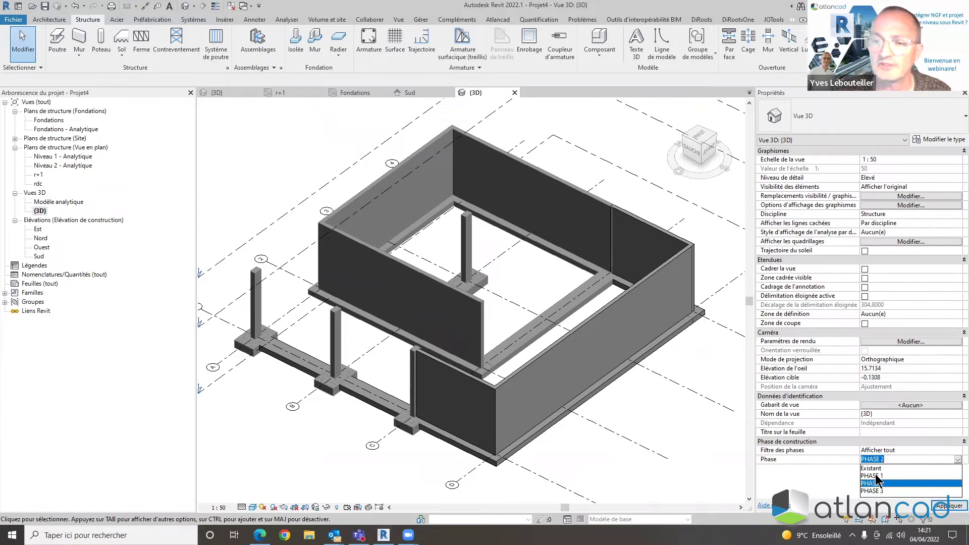
left_click(878, 476)
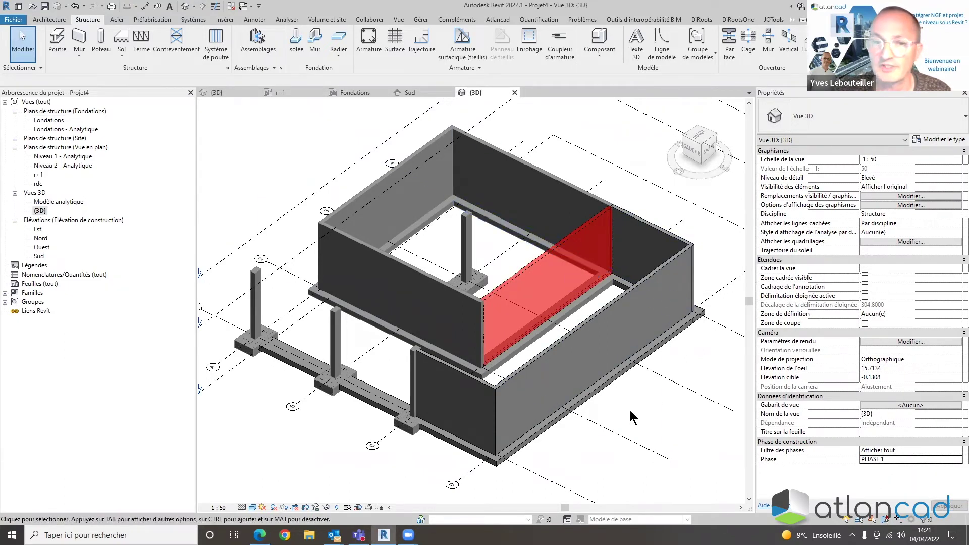
View the {3D} model in PHASE 2 and in PHASE 3
left_click(954, 460)
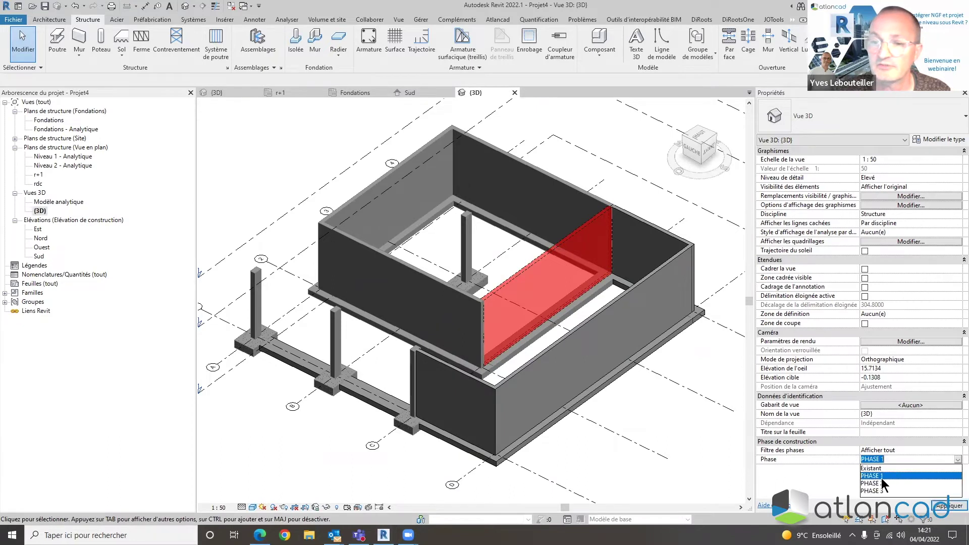
left_click(883, 484)
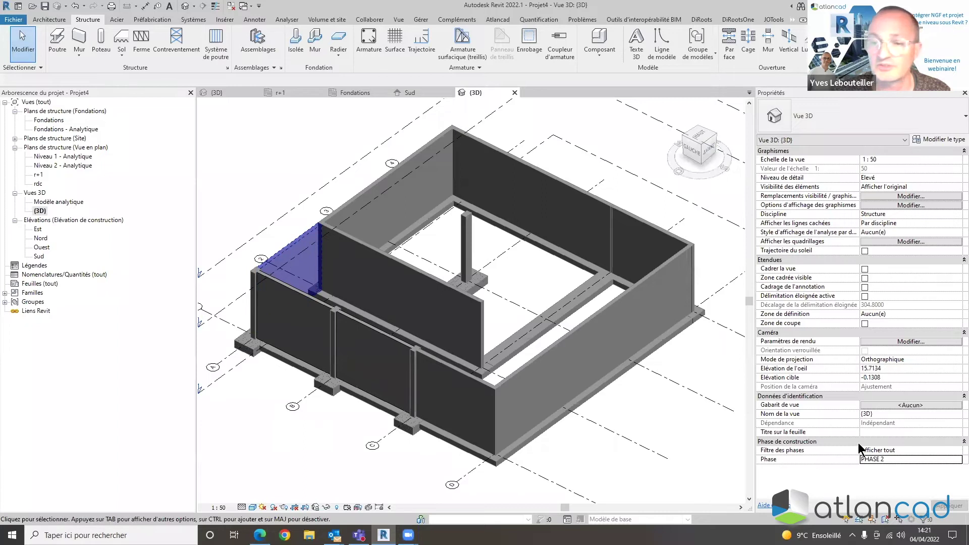
left_click(953, 461)
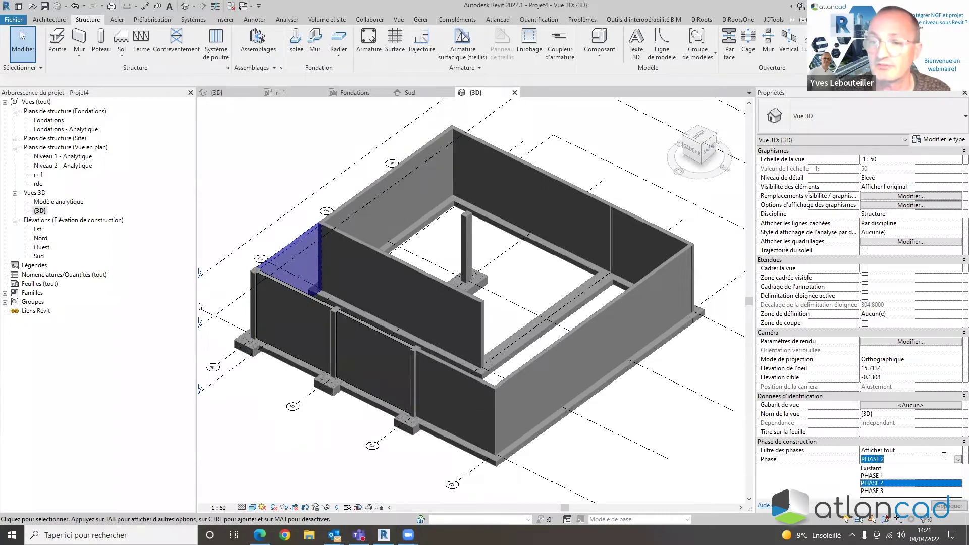
left_click(880, 492)
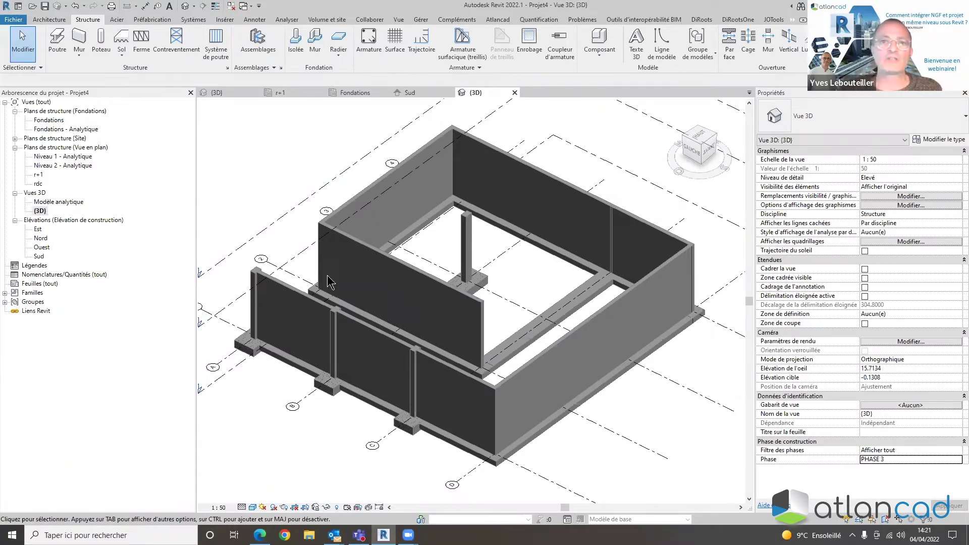
Open the construction phase settings to check the list of project phases, and close them
left_click(421, 20)
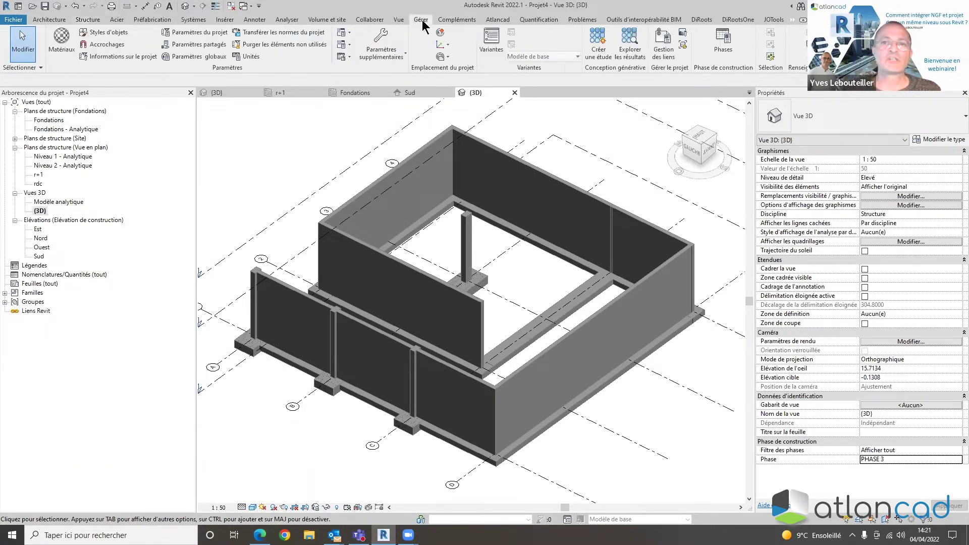
left_click(724, 41)
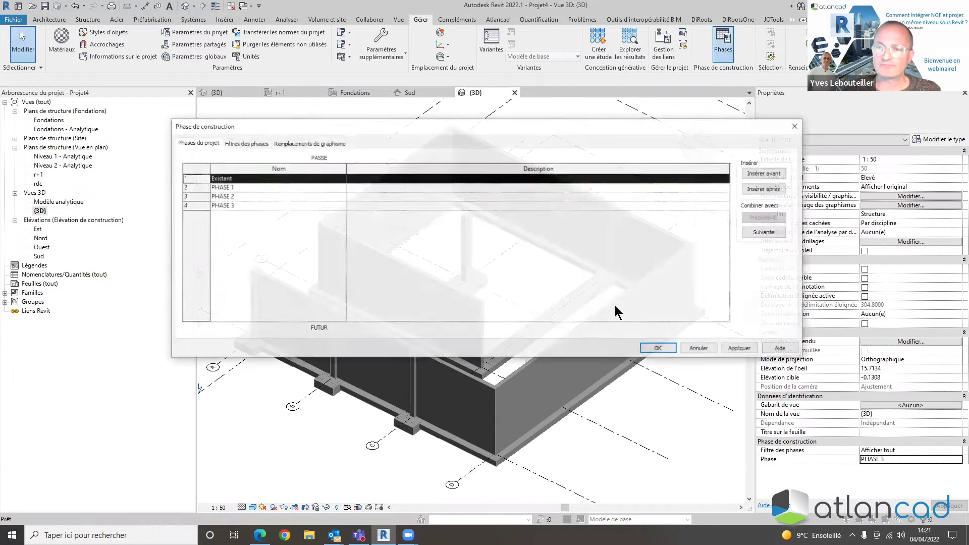
left_click(797, 126)
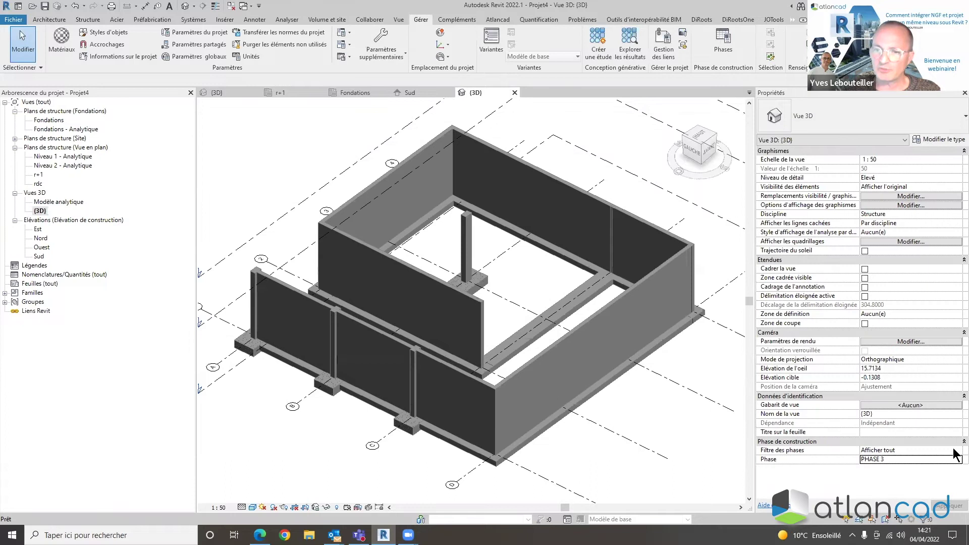
Apply the Composants démolis + nouveaux phase filter to the {3D} view and set its phase to Existant
left_click(957, 450)
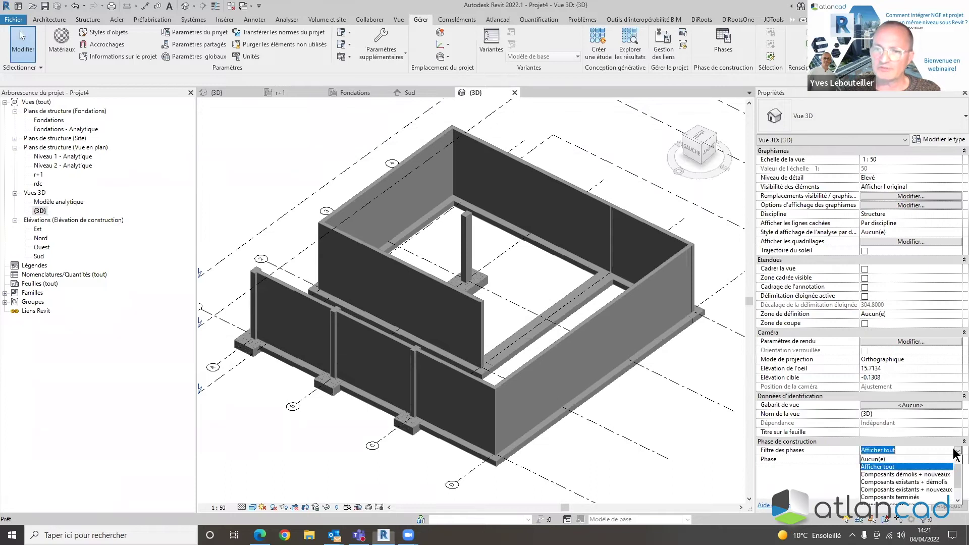
left_click(927, 475)
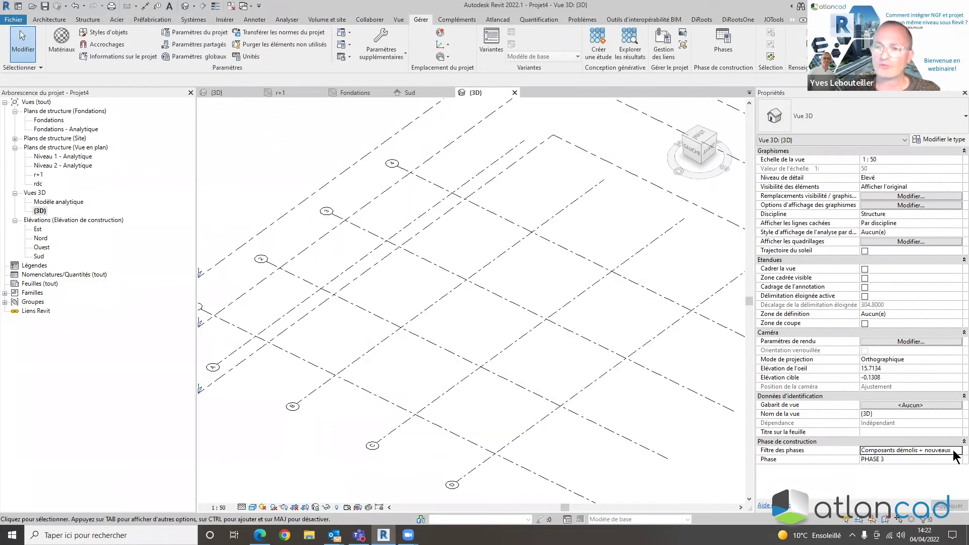
left_click(956, 459)
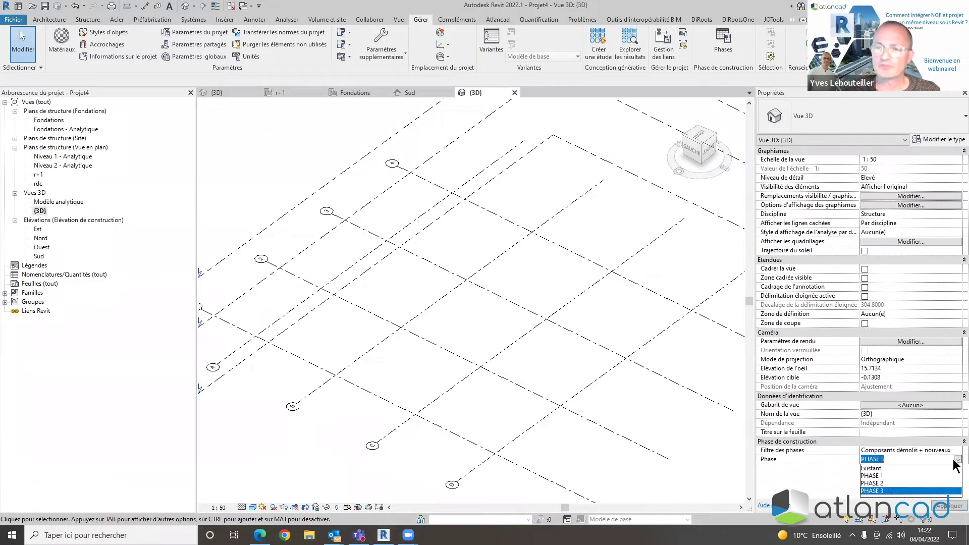
left_click(874, 468)
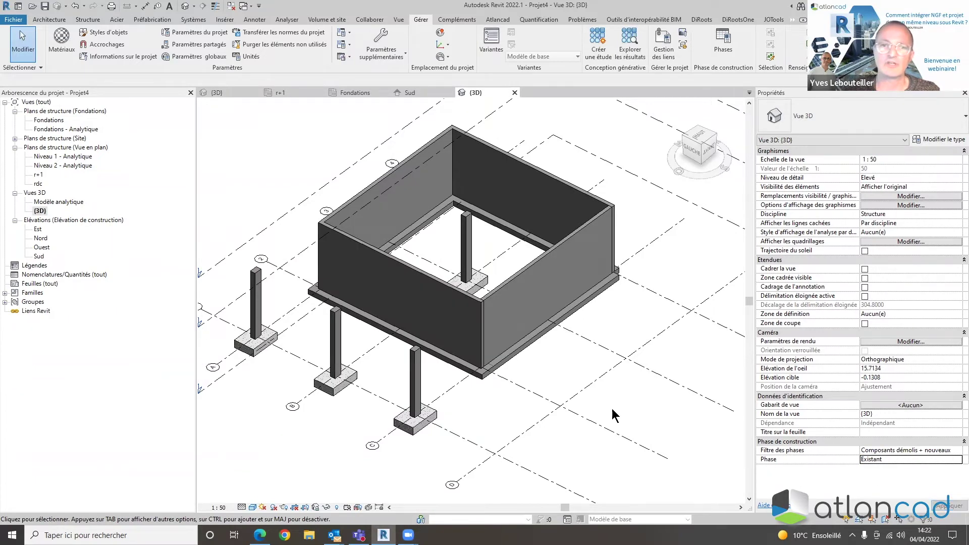
Extend the end of the existing rear strip footing at the building's right-hand corner to the outer edge of the adjoining footing
scroll(613, 416, "up", 5)
scroll(589, 392, "down", 3)
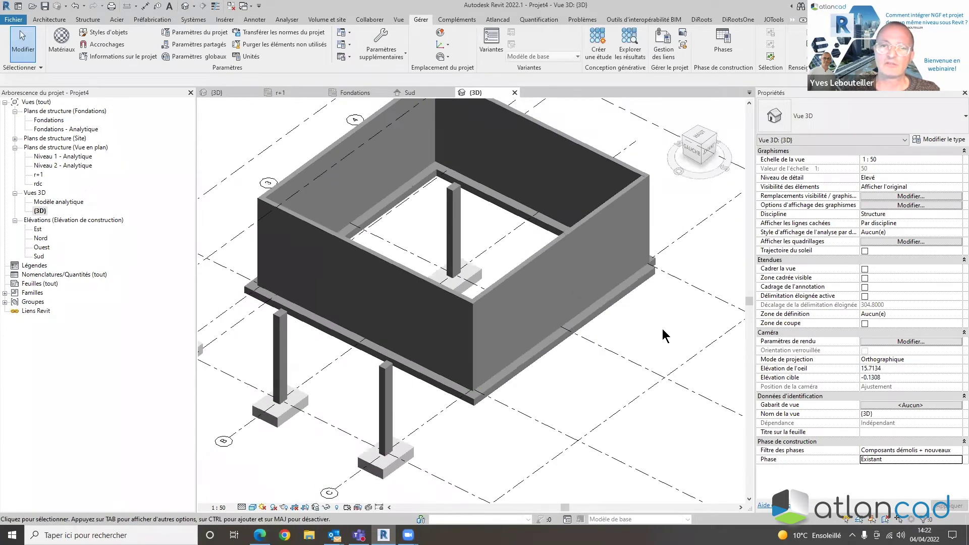
scroll(651, 302, "up", 6)
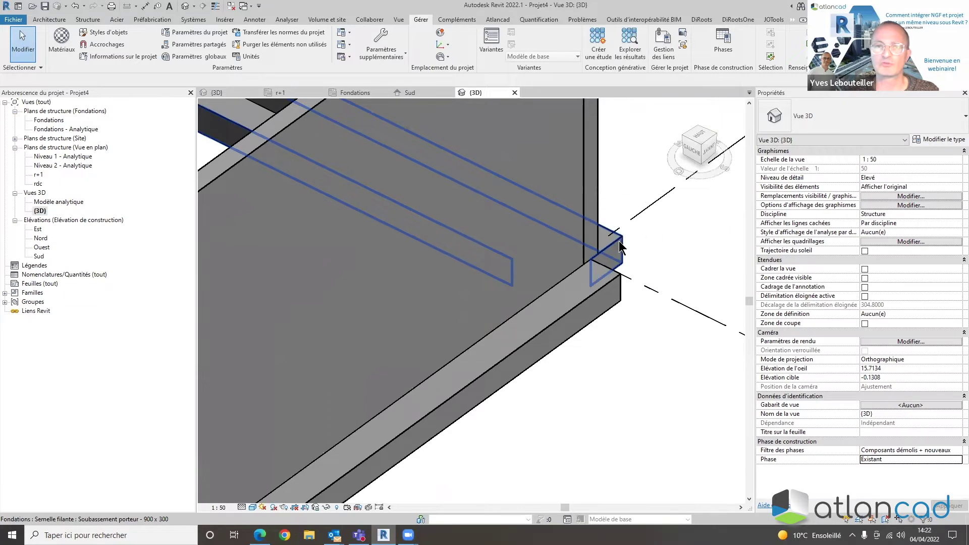
left_click(619, 241)
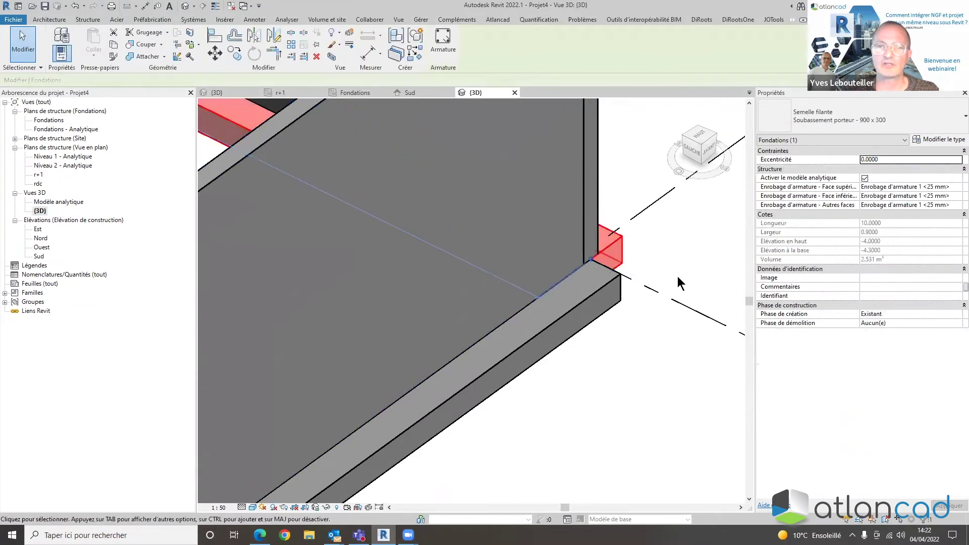
scroll(649, 335, "down", 6)
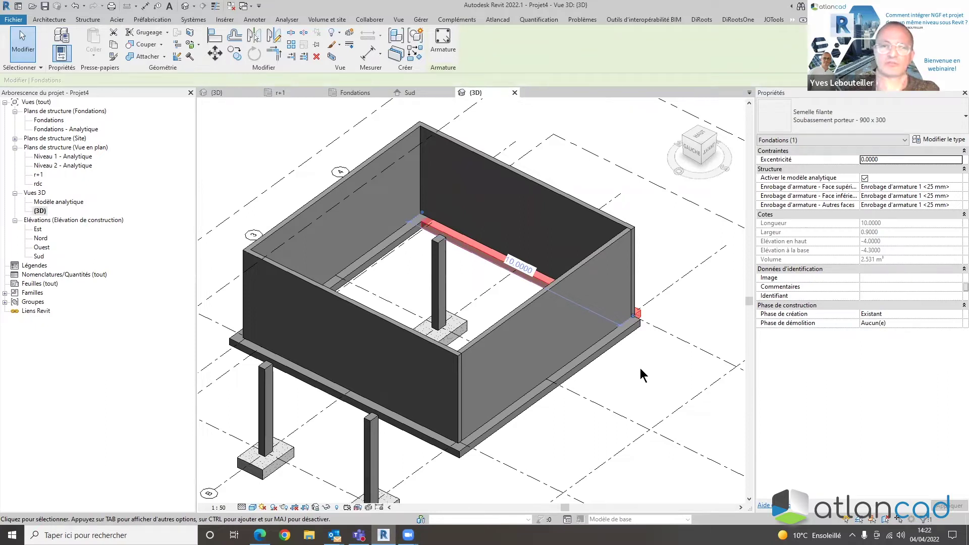
scroll(634, 323, "up", 5)
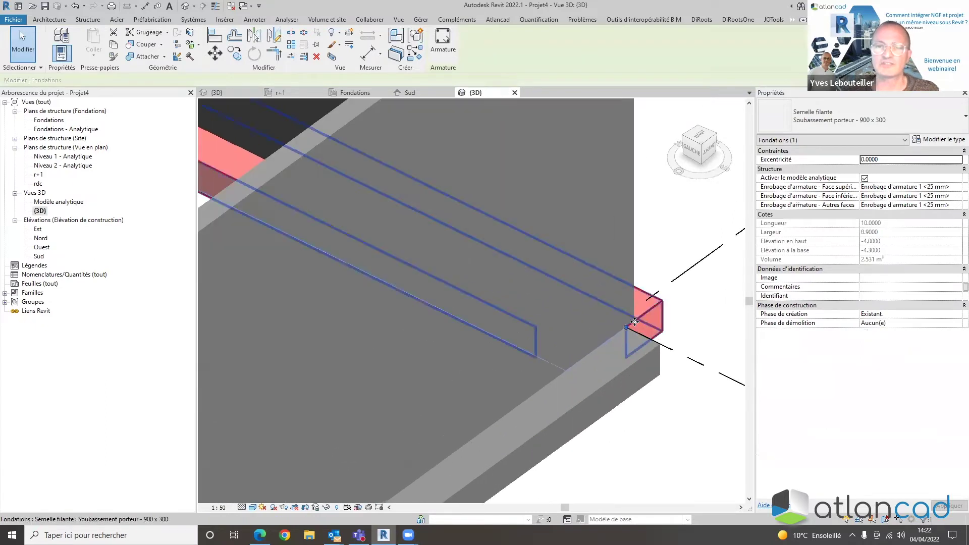
left_click_drag(625, 328, 658, 344)
left_click(682, 401)
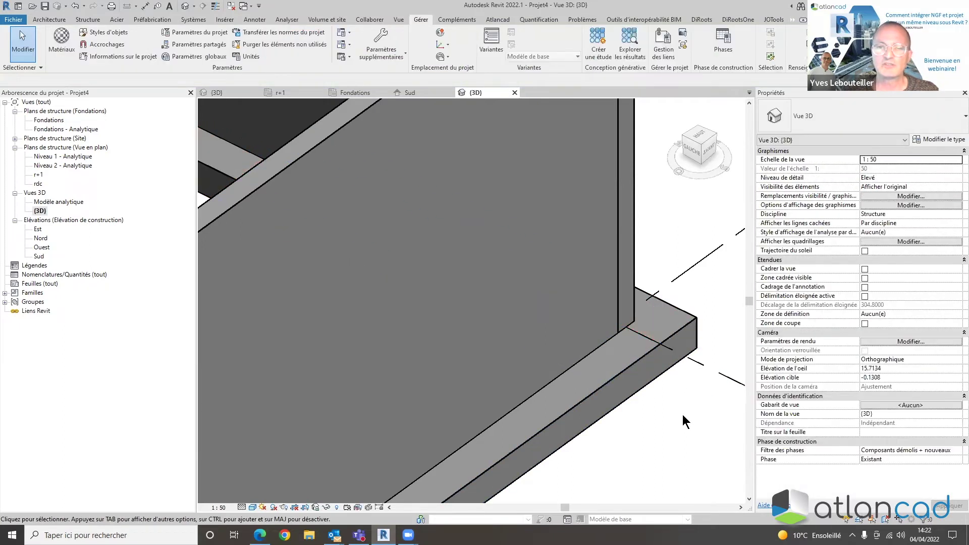
scroll(680, 413, "down", 5)
middle_click_drag(679, 414, 672, 316)
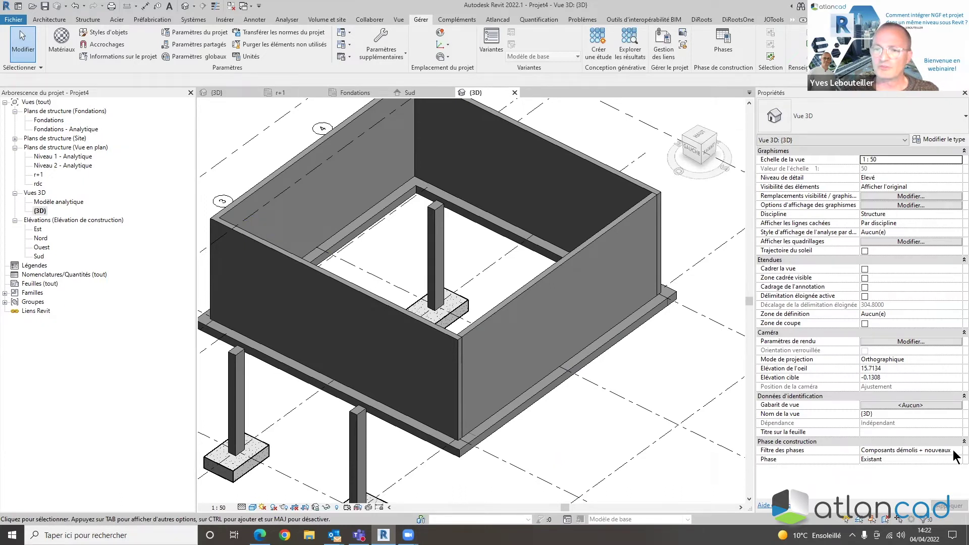
Examine how the Composants démolis + nouveaux filter treats new, existing and demolished elements in the phase filter definitions
left_click(723, 43)
left_click(239, 144)
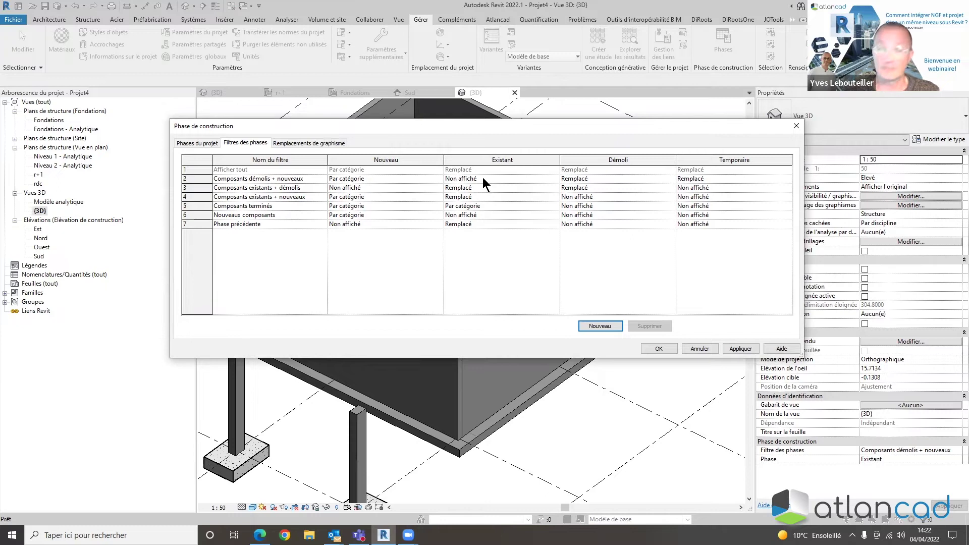
left_click(741, 349)
left_click(661, 349)
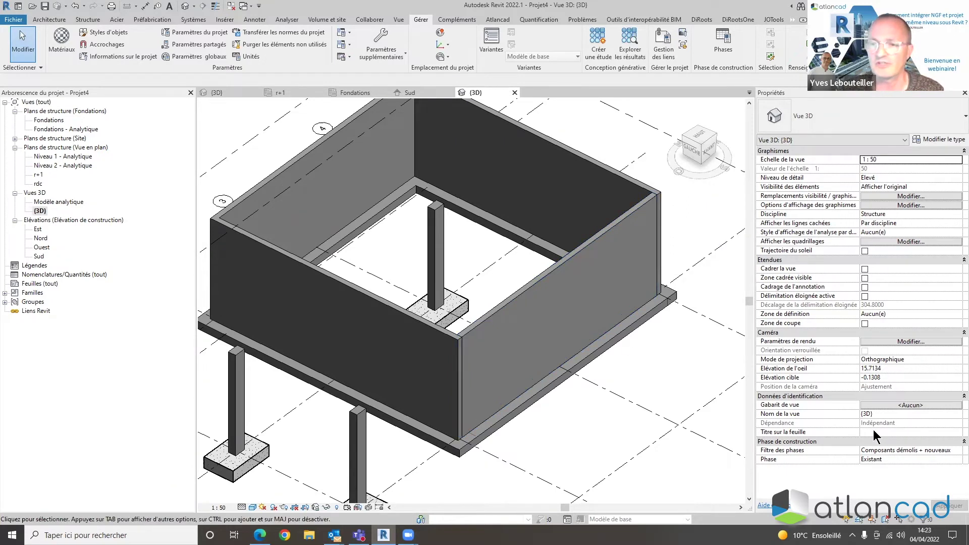
Set the {3D} view's phase to PHASE 1 and compare the model with the phase filter definitions
left_click(953, 459)
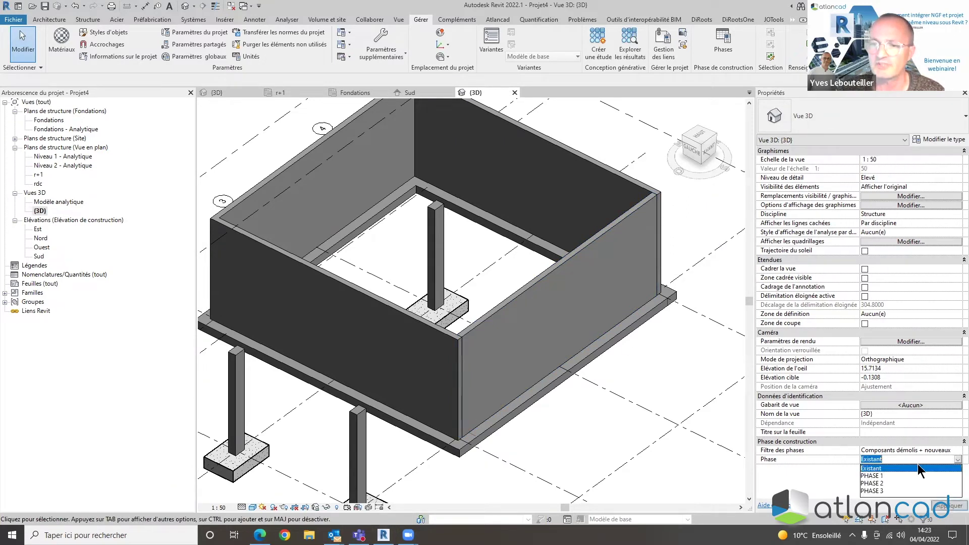
left_click(880, 476)
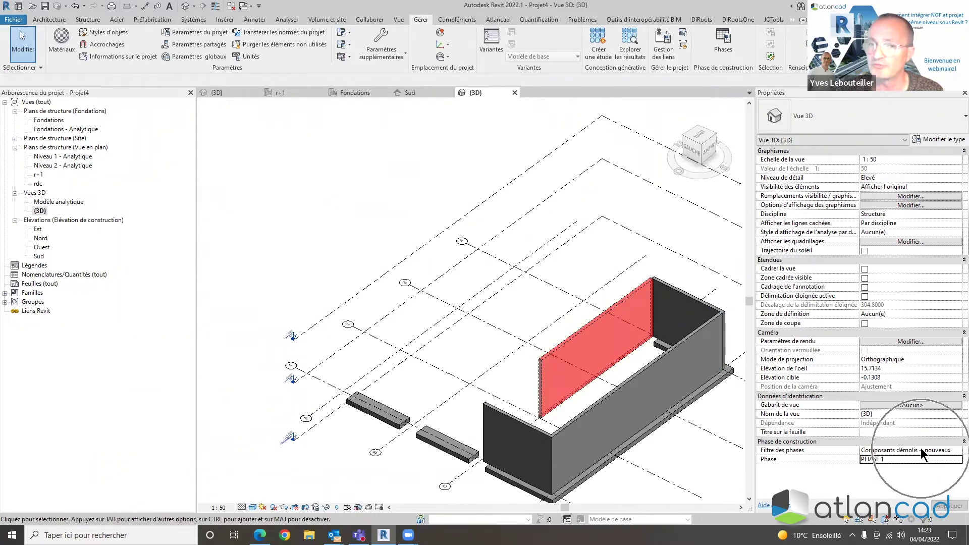
left_click(732, 48)
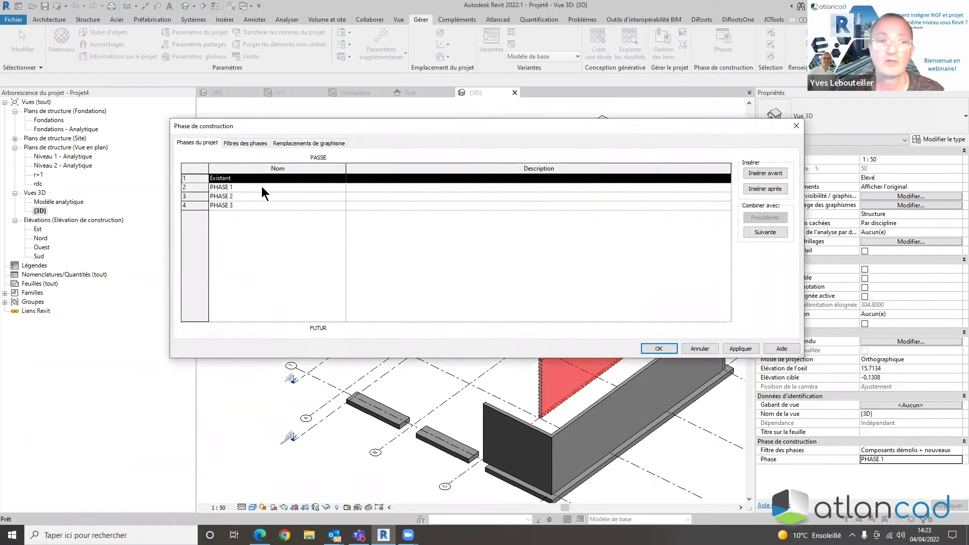
left_click(257, 143)
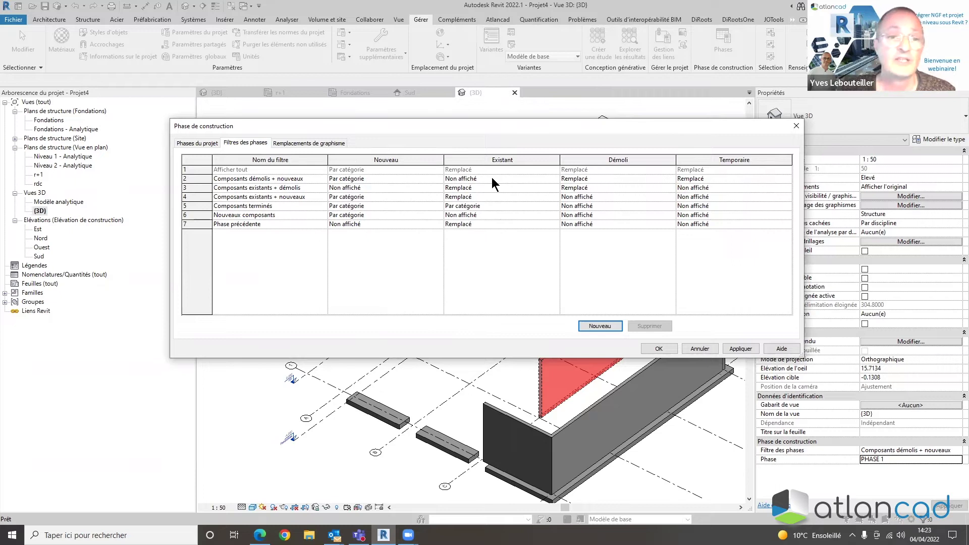
left_click(796, 126)
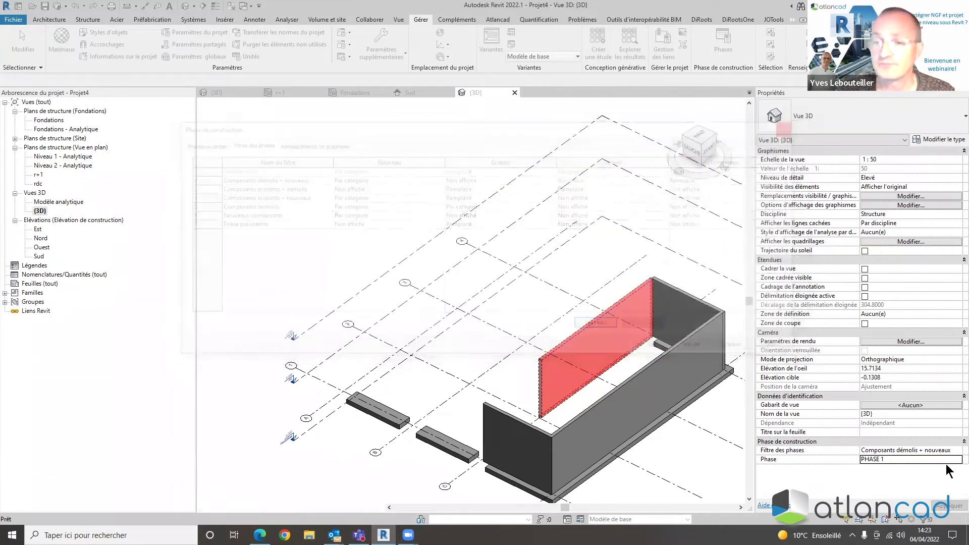
View the model with the Composants existants + démolis filter, and set the {3D} view's phase filter to Composants existants + nouveaux
left_click(954, 451)
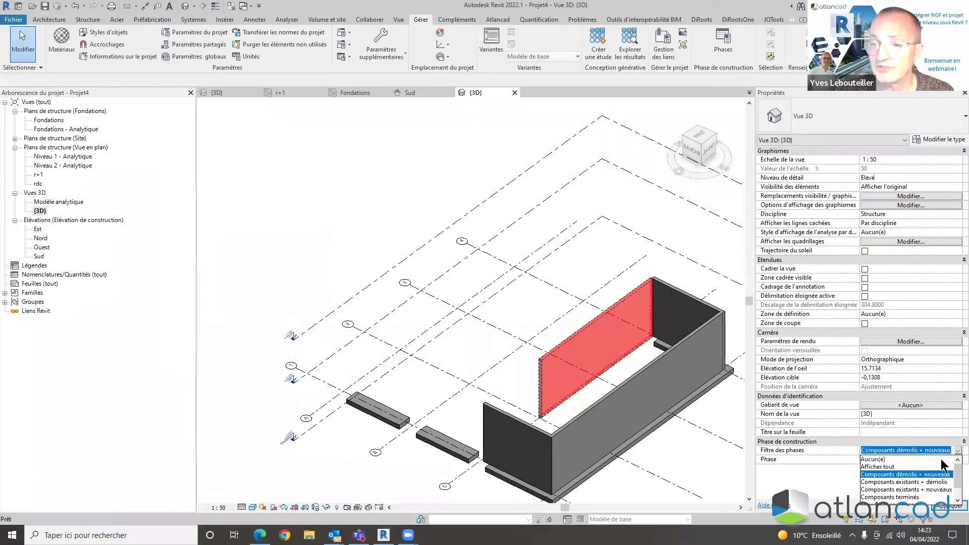
left_click(928, 482)
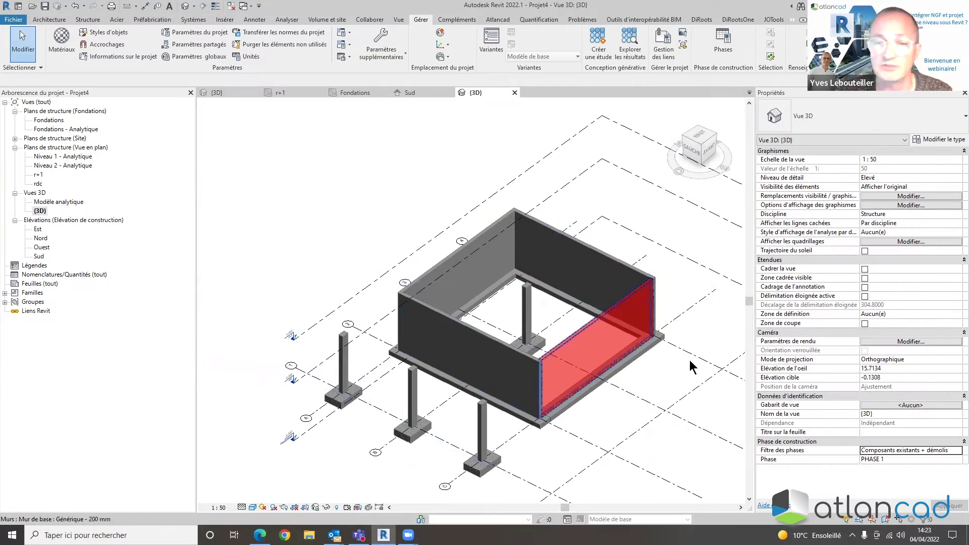
left_click(955, 453)
left_click(926, 489)
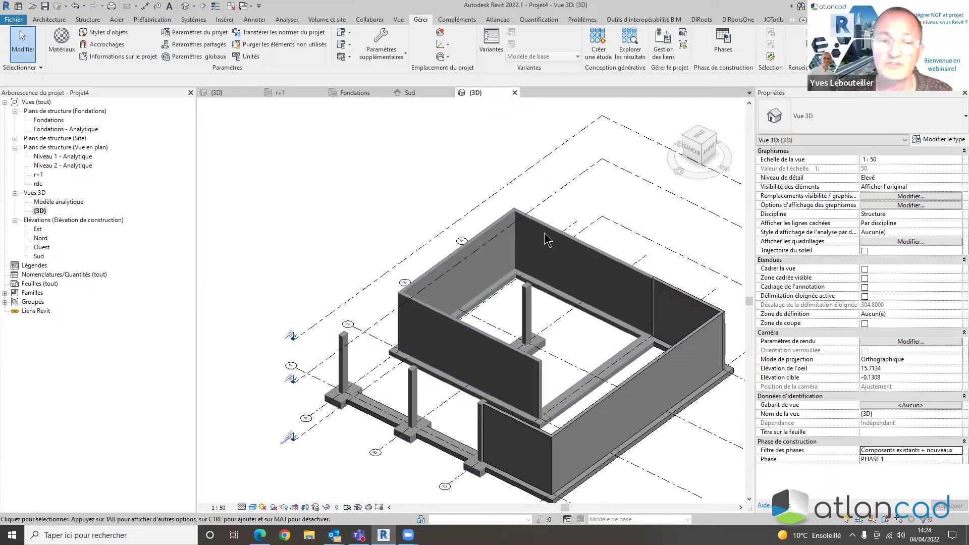
Review the Composants existants + nouveaux phase filter definition and the graphic overrides for each phase status
left_click(715, 45)
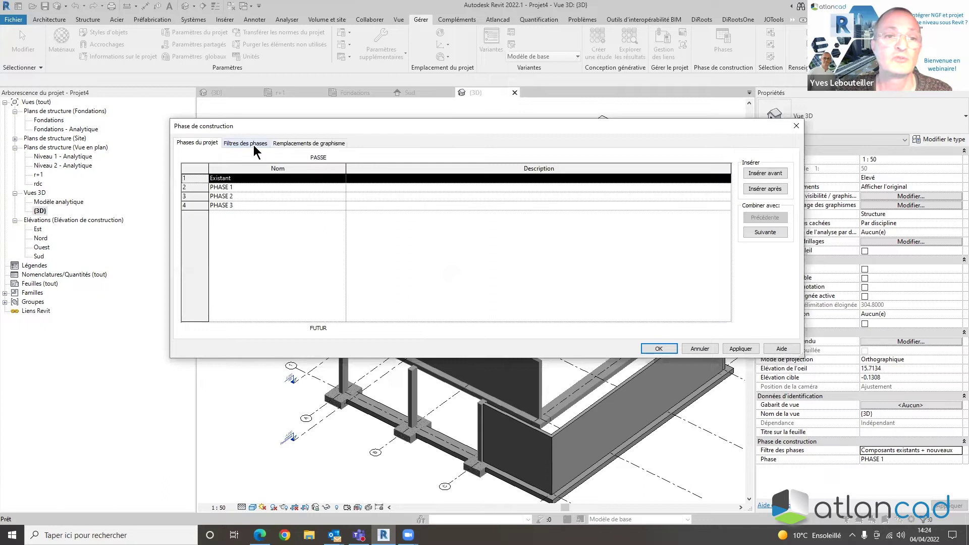
left_click(252, 144)
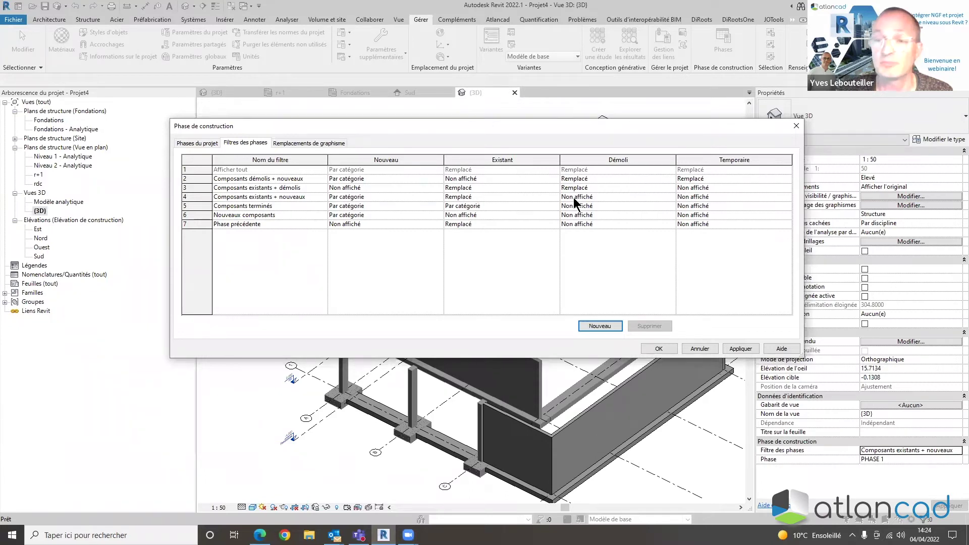
left_click(336, 144)
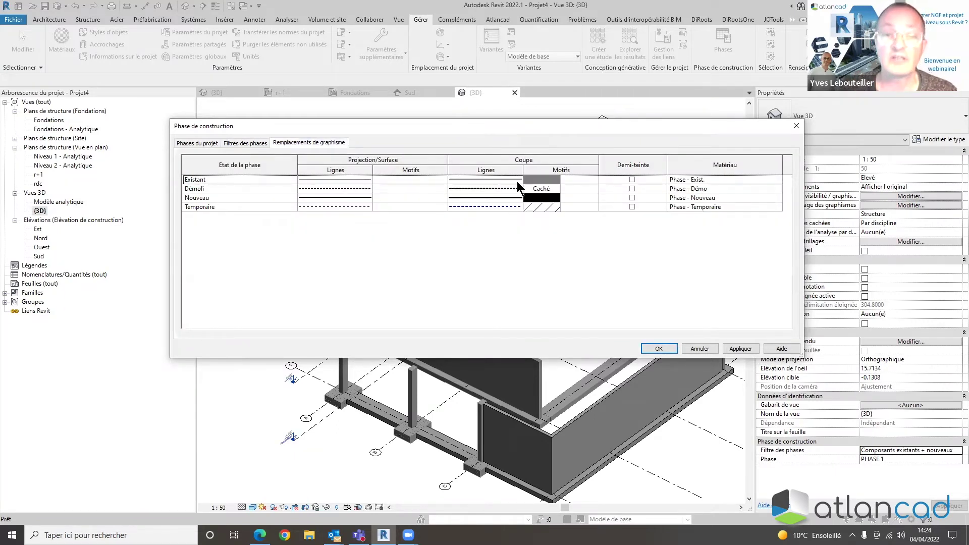
Set the foreground colour of the Existant status's cut pattern override to RGB 000-151-223 and apply it
left_click(551, 180)
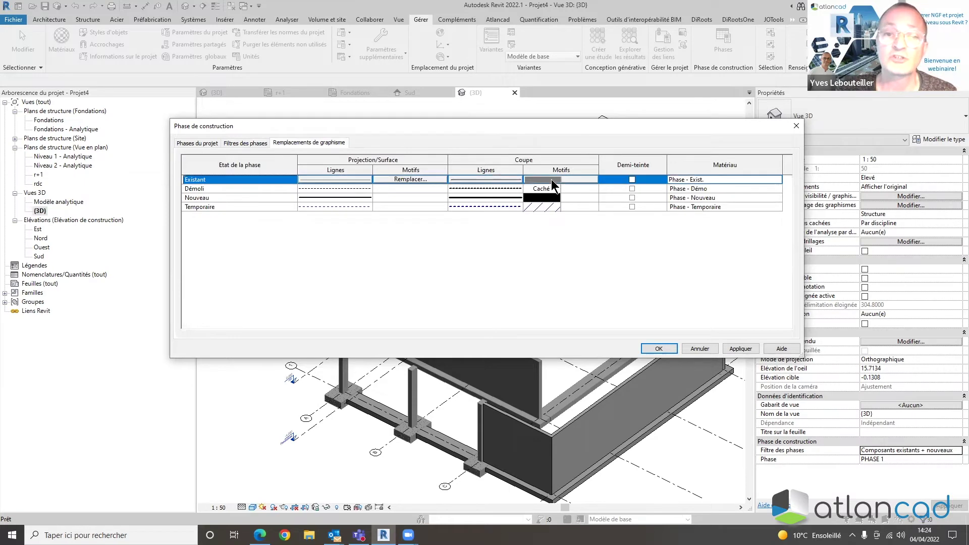
left_click(551, 180)
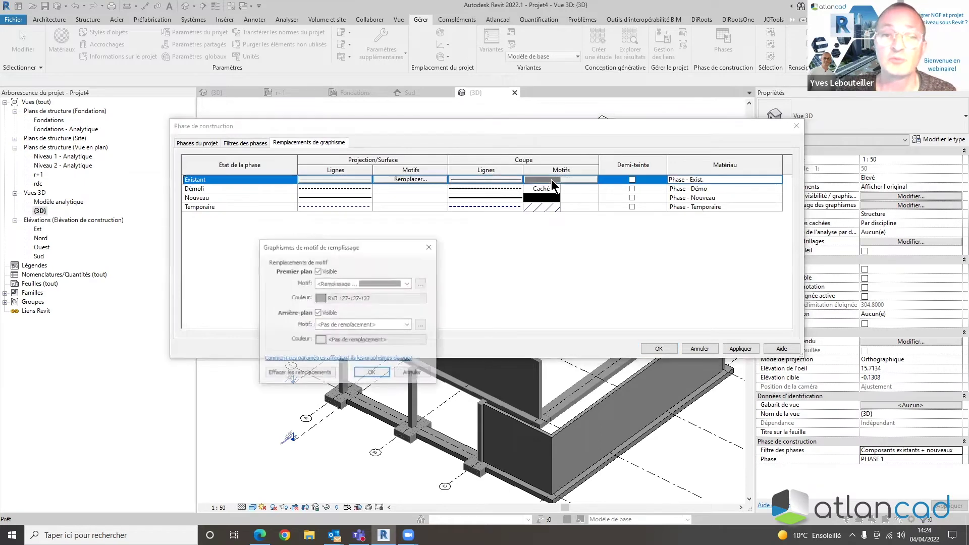
left_click(392, 297)
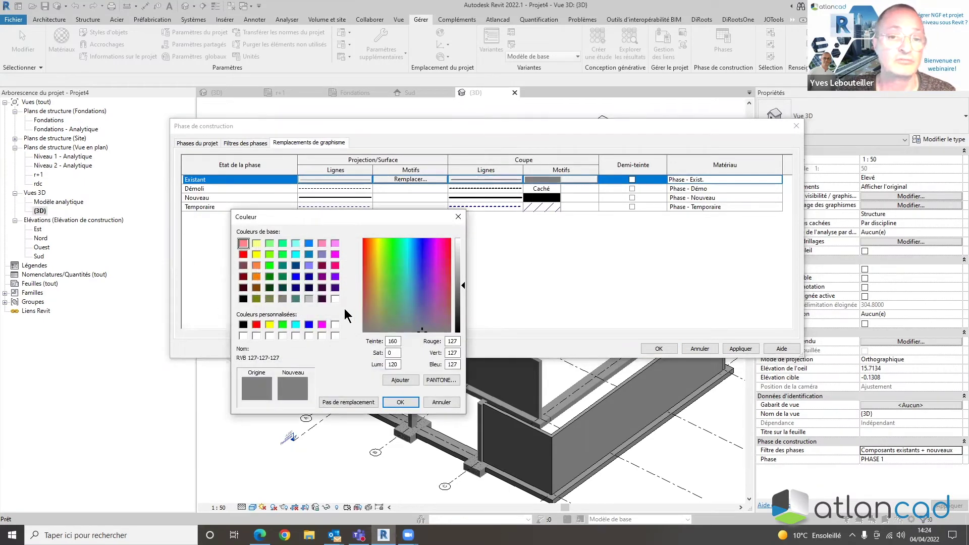
left_click(306, 252)
left_click_drag(461, 299, 462, 292)
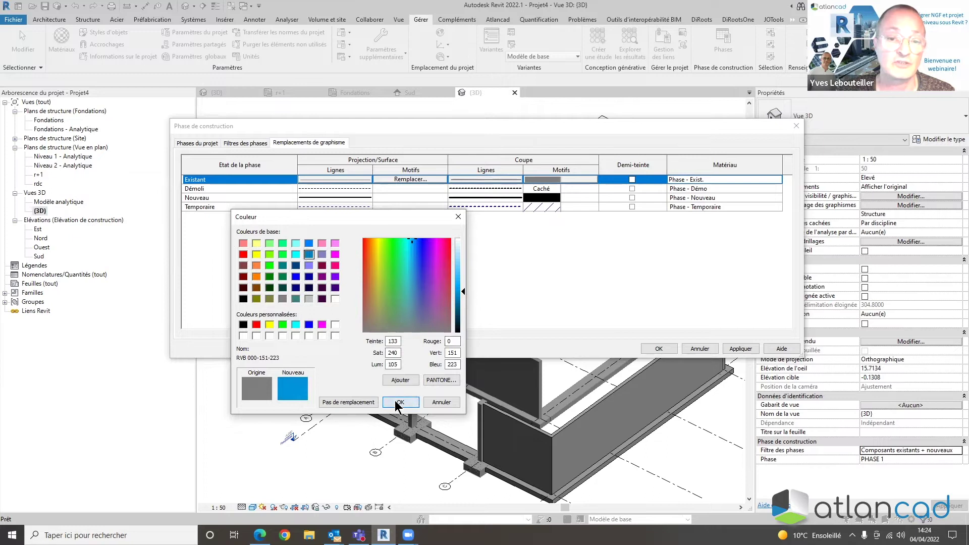
left_click(389, 403)
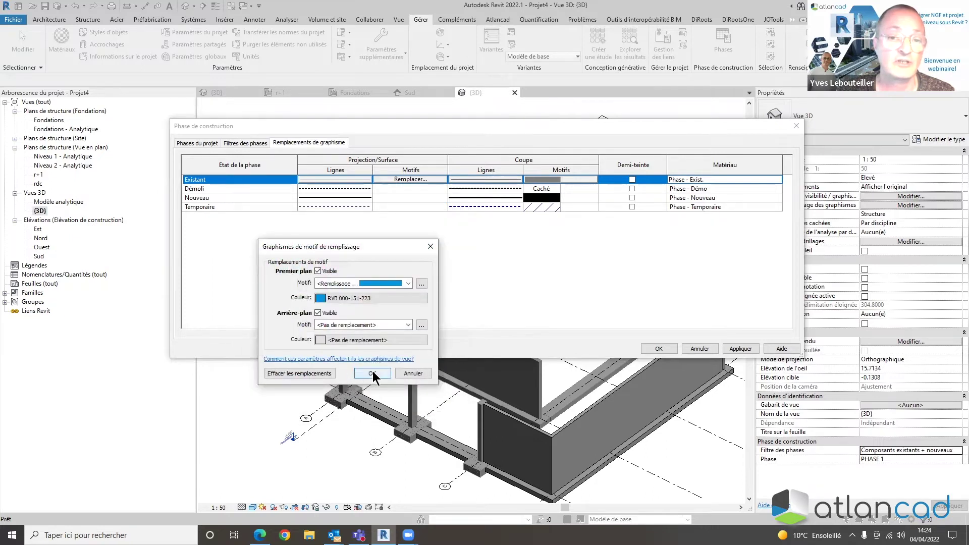
left_click(372, 374)
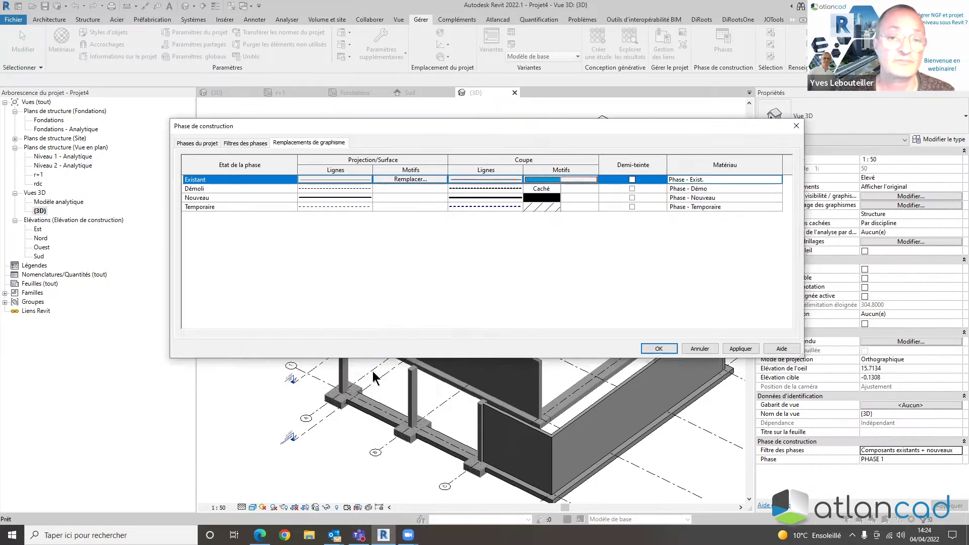
left_click(738, 349)
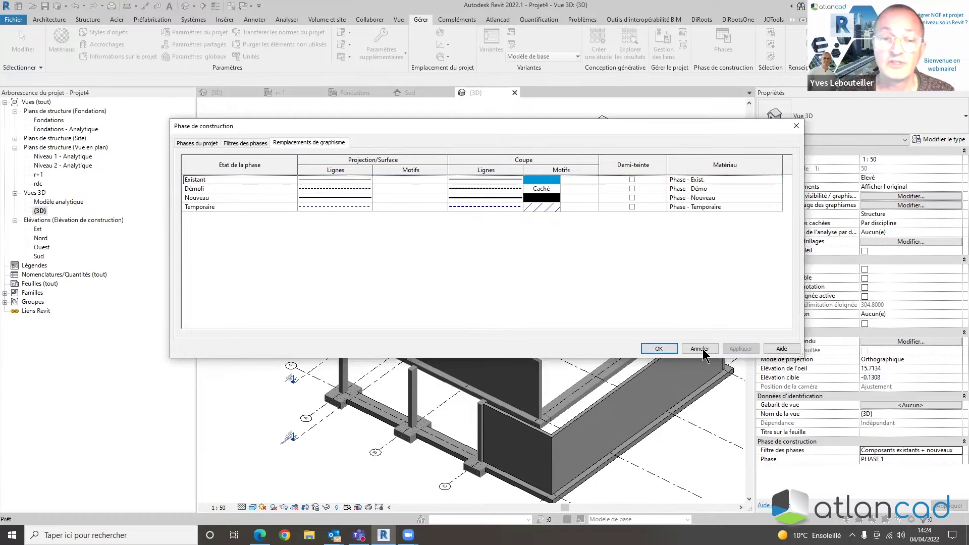
left_click(665, 350)
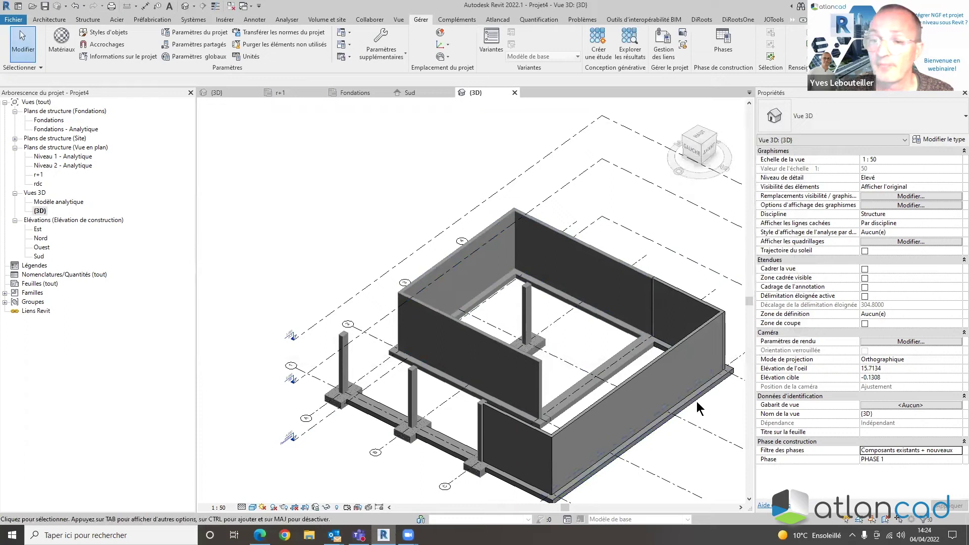
Check the display of existing elements in the Fondations plan and return to the {3D} view
double_click(46, 120)
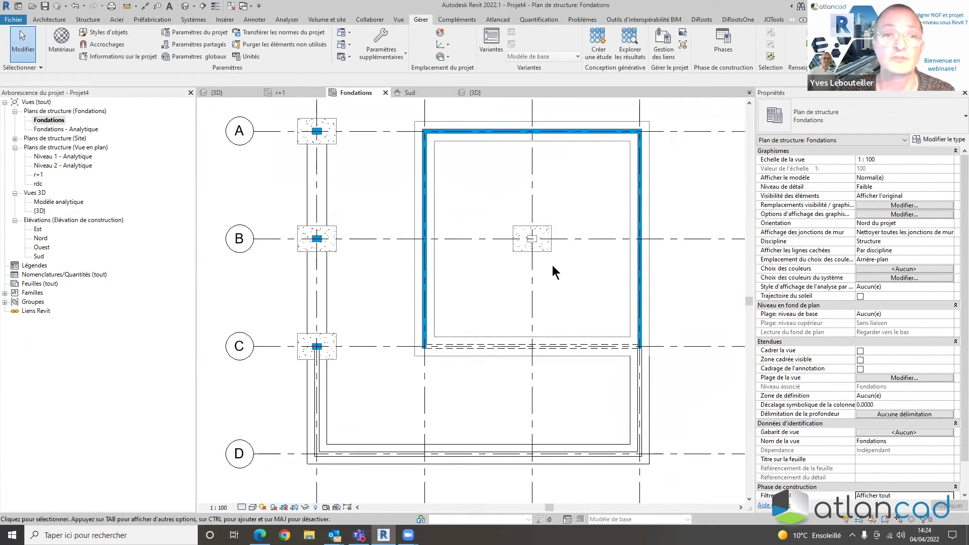
left_click(39, 211)
double_click(39, 211)
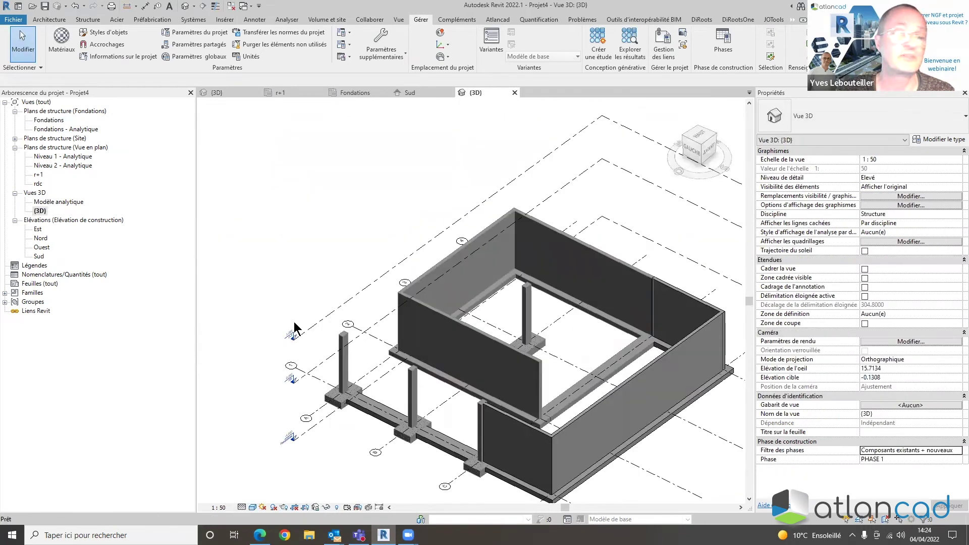
Override the Existant status's projection/surface pattern with a solid foreground fill in RGB 045-150-255 and apply it to the project
left_click(723, 53)
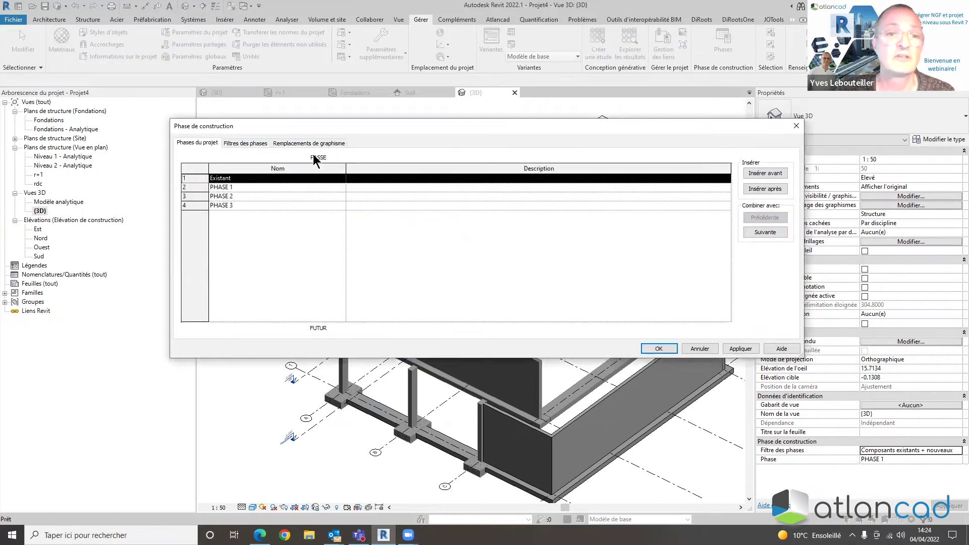
left_click(314, 144)
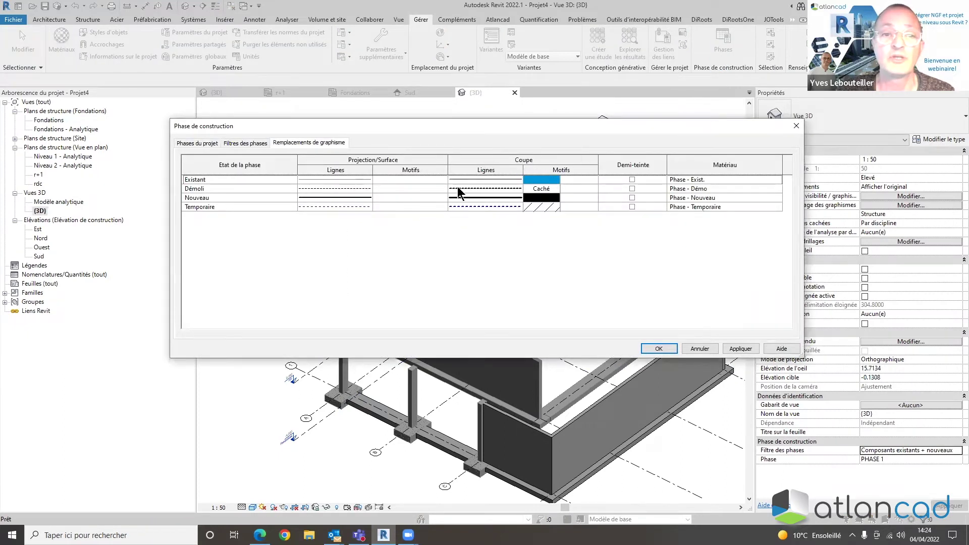
left_click(414, 178)
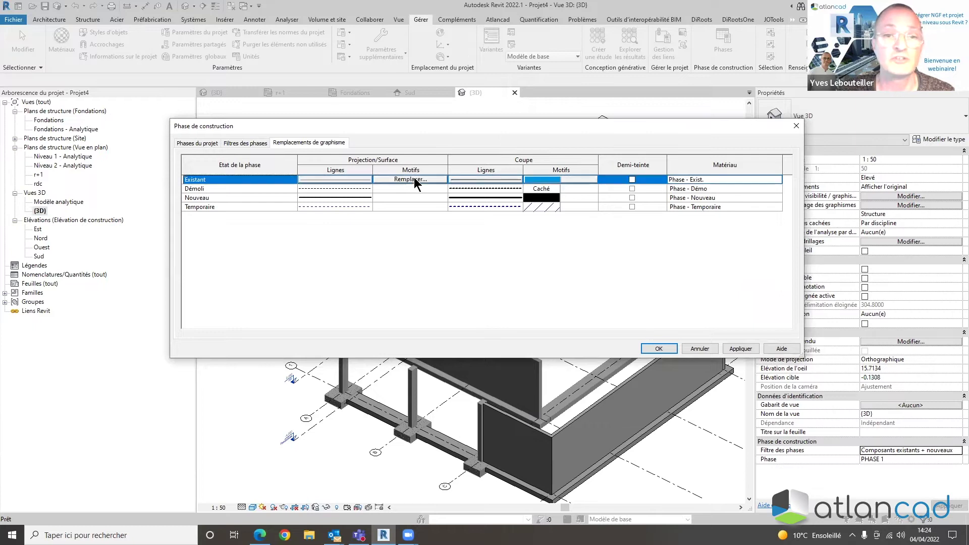
left_click(414, 179)
left_click(407, 283)
left_click(373, 301)
left_click(341, 297)
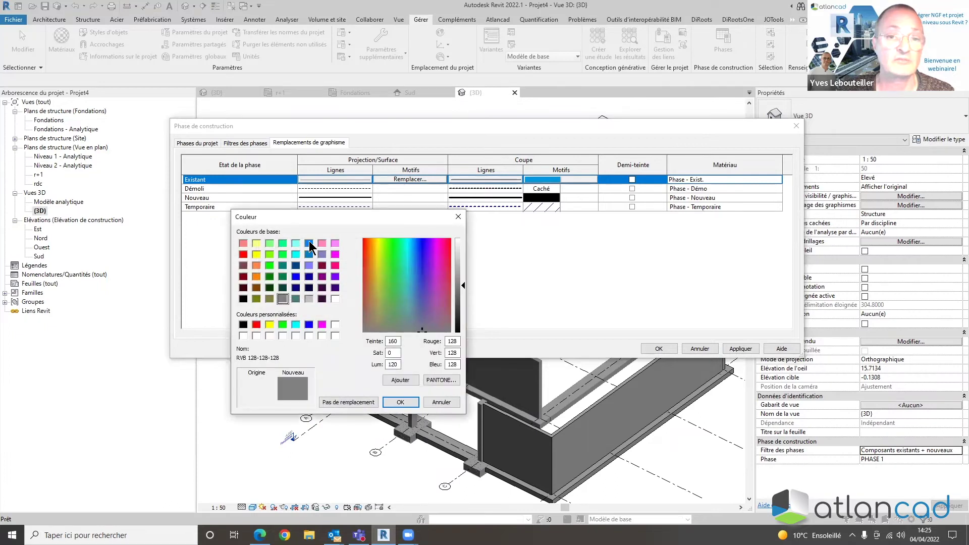
left_click(309, 243)
left_click(462, 285)
left_click_drag(461, 286, 461, 277)
left_click(400, 401)
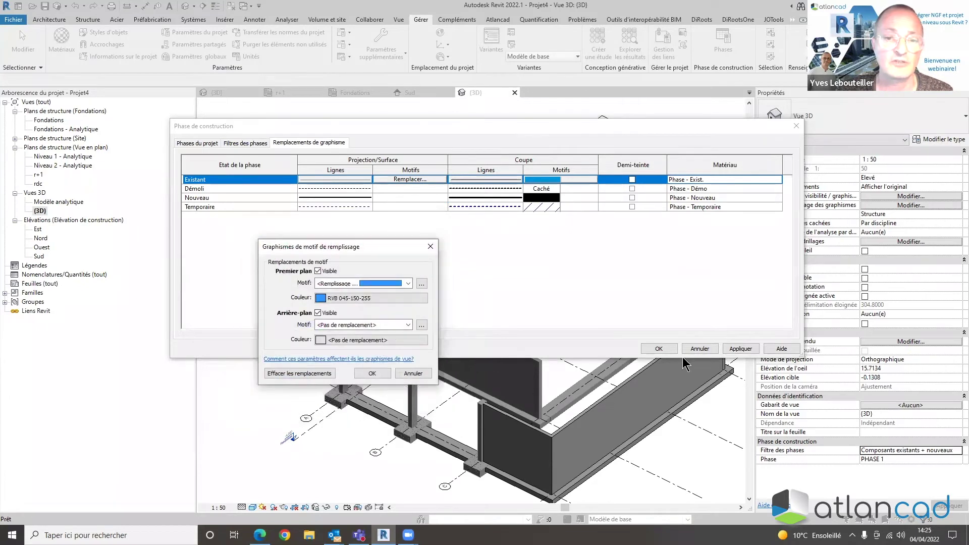
left_click(376, 373)
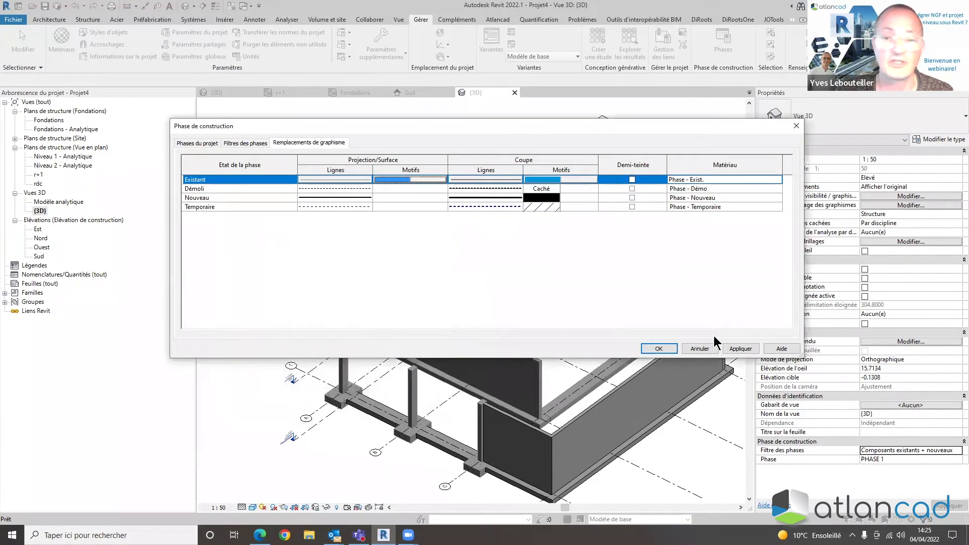
left_click(740, 348)
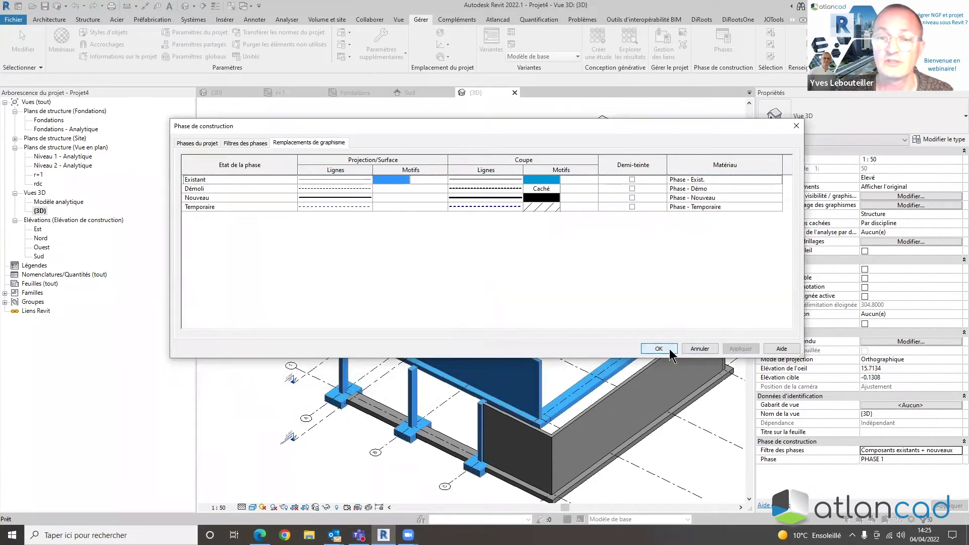
left_click(670, 351)
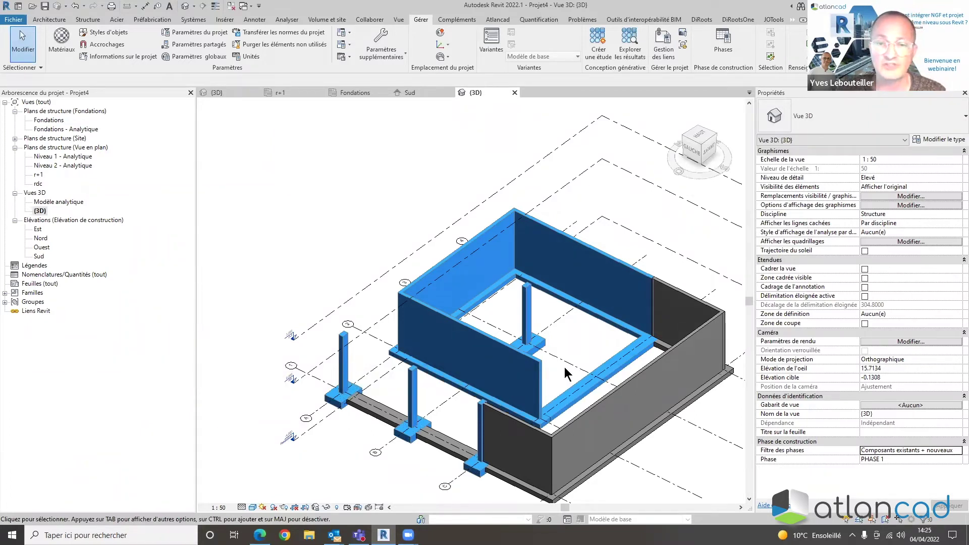
Review the projection and cut graphic overrides defined for each phase status
left_click(723, 41)
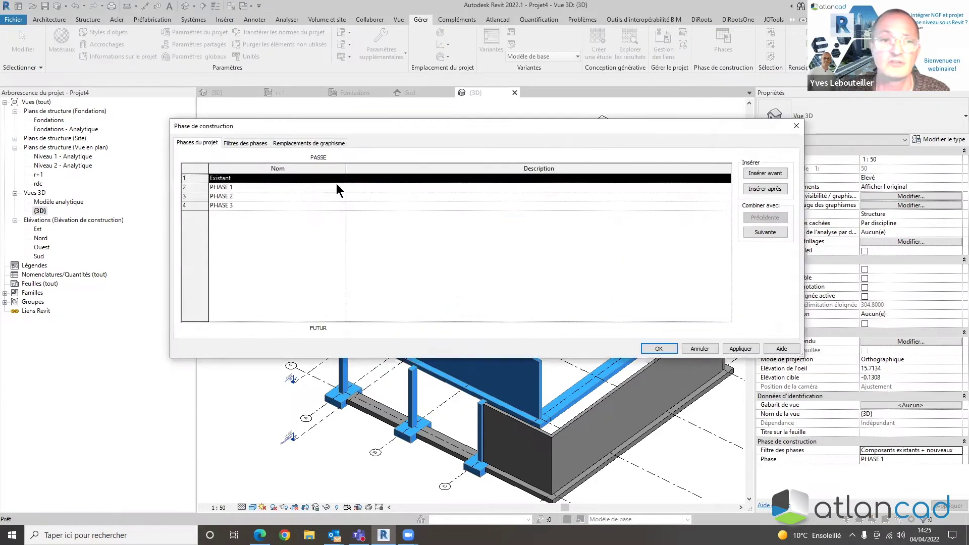
left_click(320, 143)
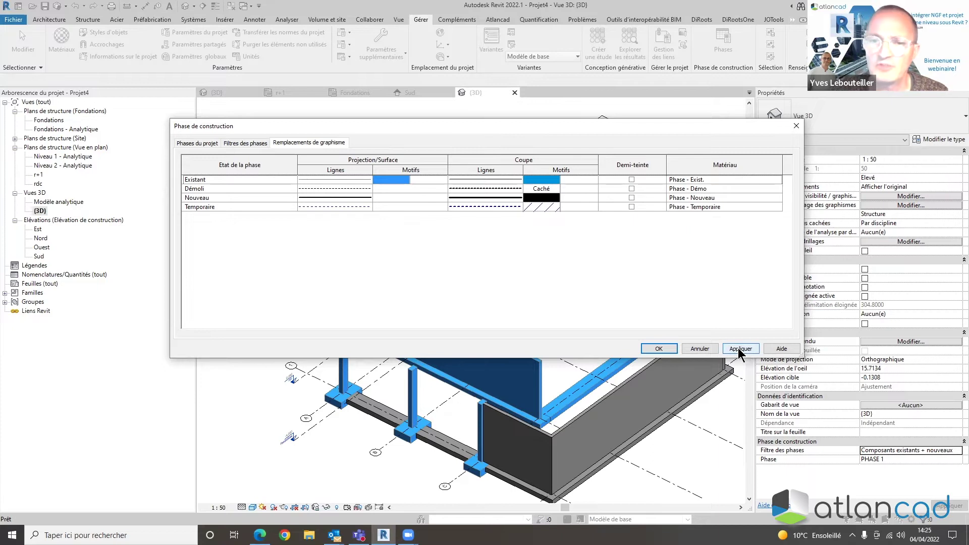
left_click(669, 349)
Open the Fondations plan, view it in PHASE 2, and set its phase back to PHASE 1
double_click(49, 120)
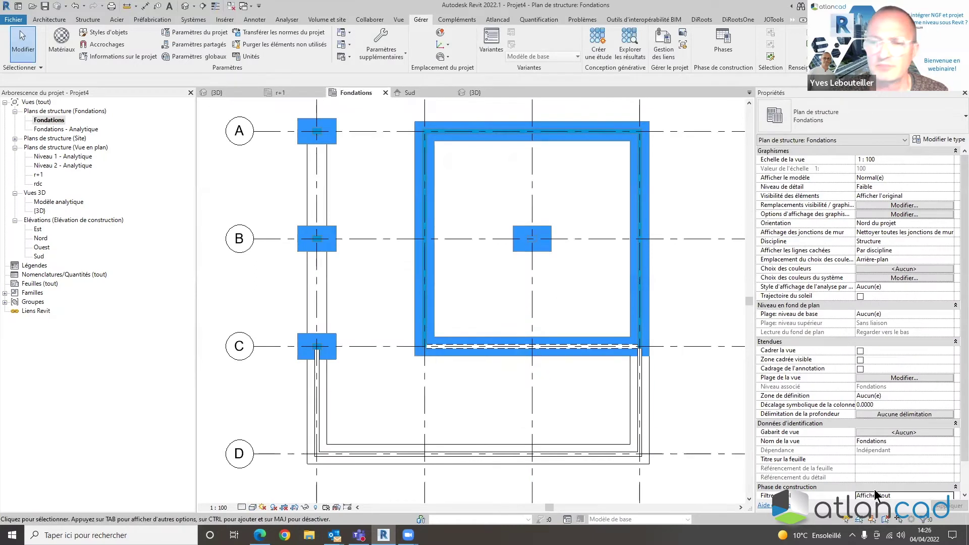
scroll(900, 426, "down", 1)
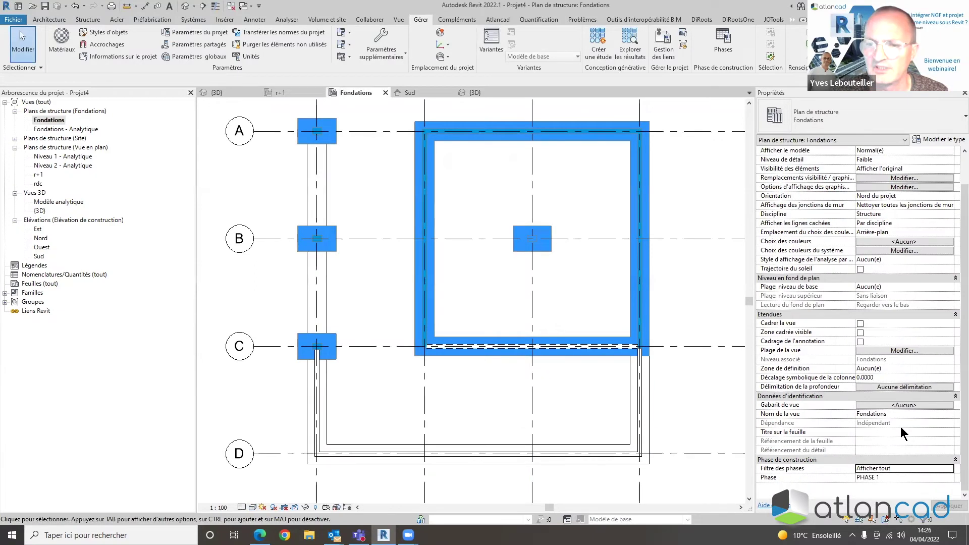
left_click(951, 478)
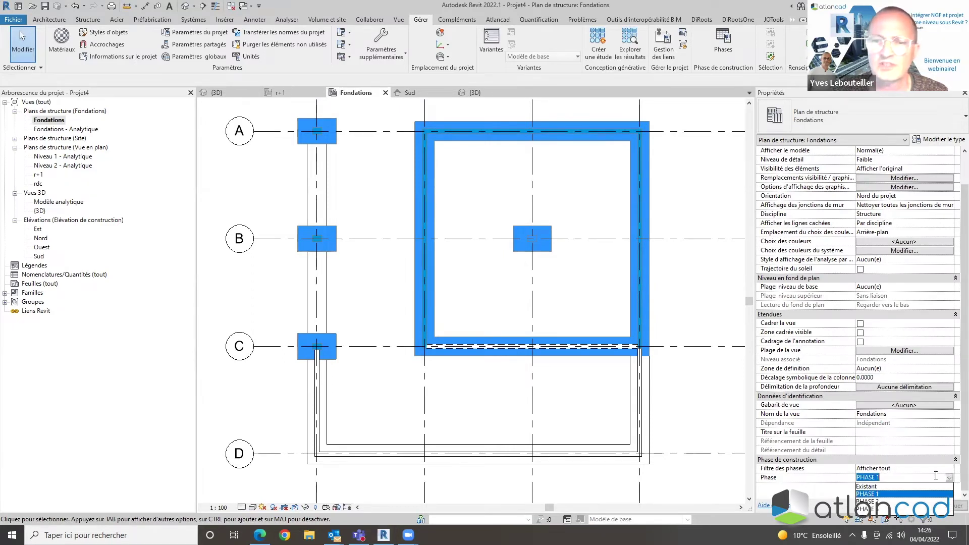
left_click(888, 495)
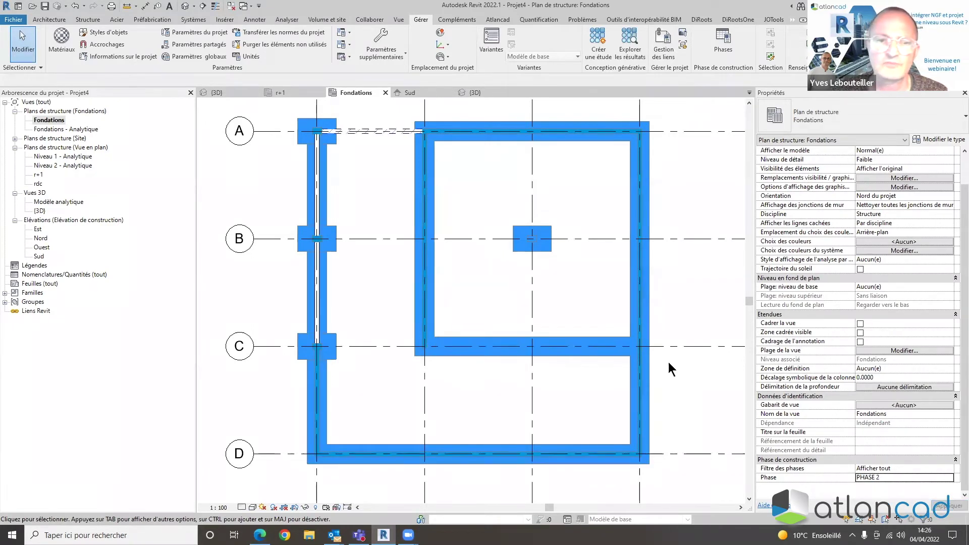
left_click(949, 477)
left_click(878, 494)
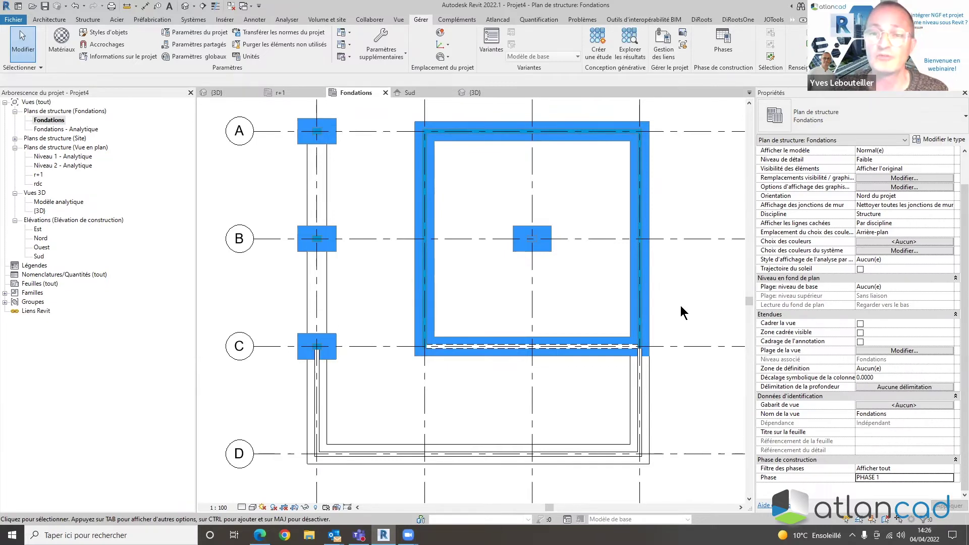
Create a rule-based view filter named MURS PHASE 1 from the Fondations plan's visibility/graphics overrides
key("v")
key("v")
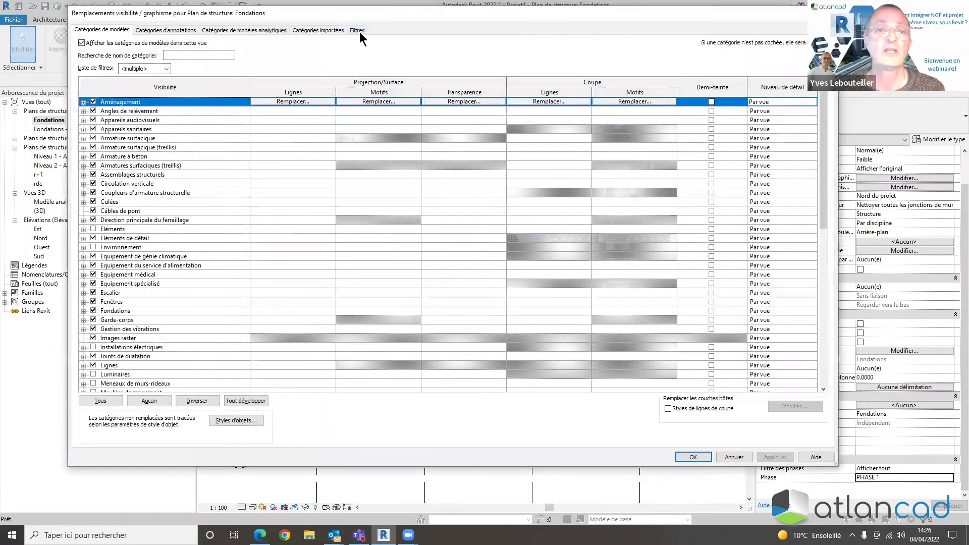
left_click(357, 30)
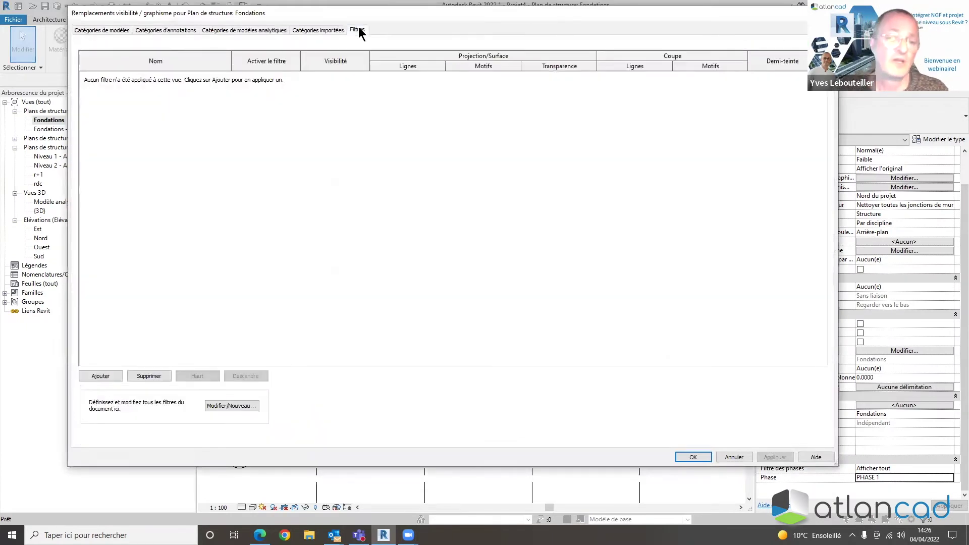
left_click(250, 405)
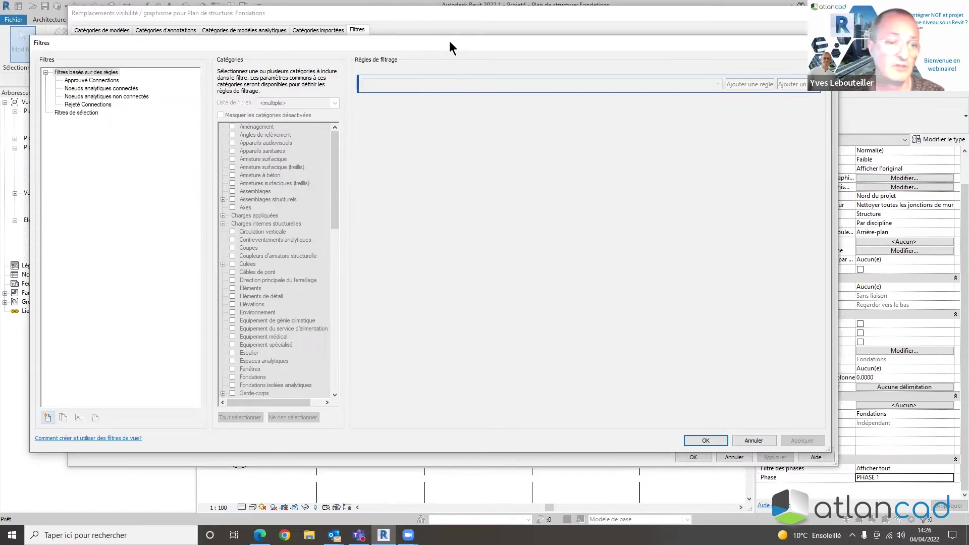
left_click(47, 418)
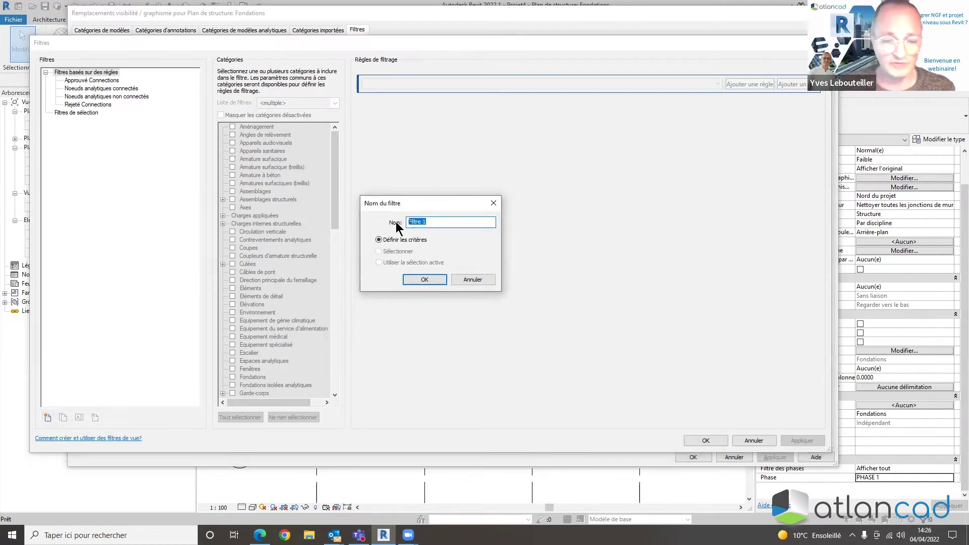
type("MUR")
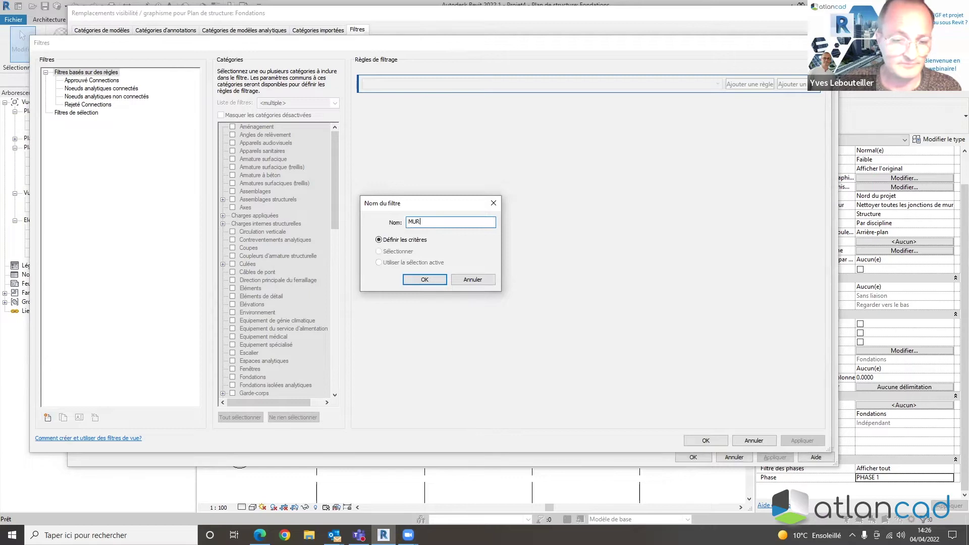
type("S PHASE 1")
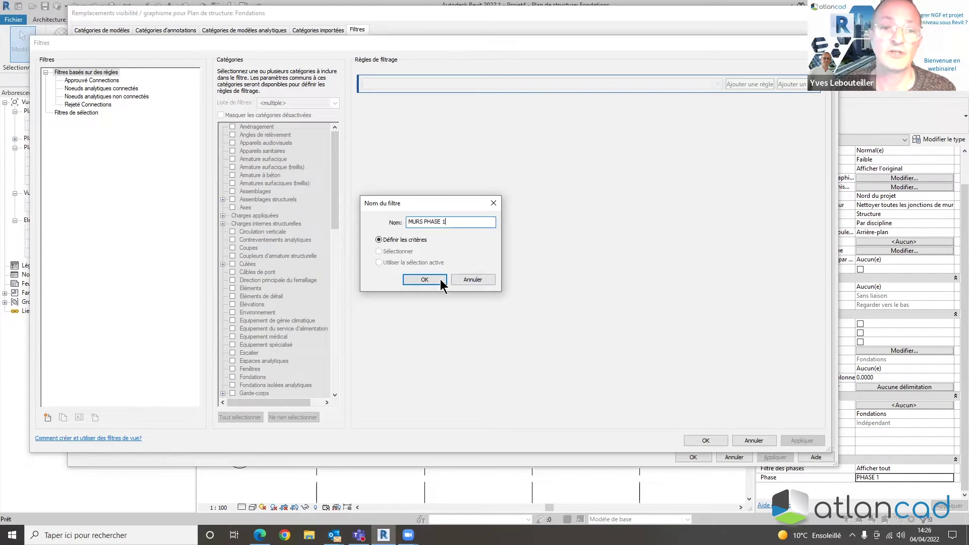
left_click(424, 280)
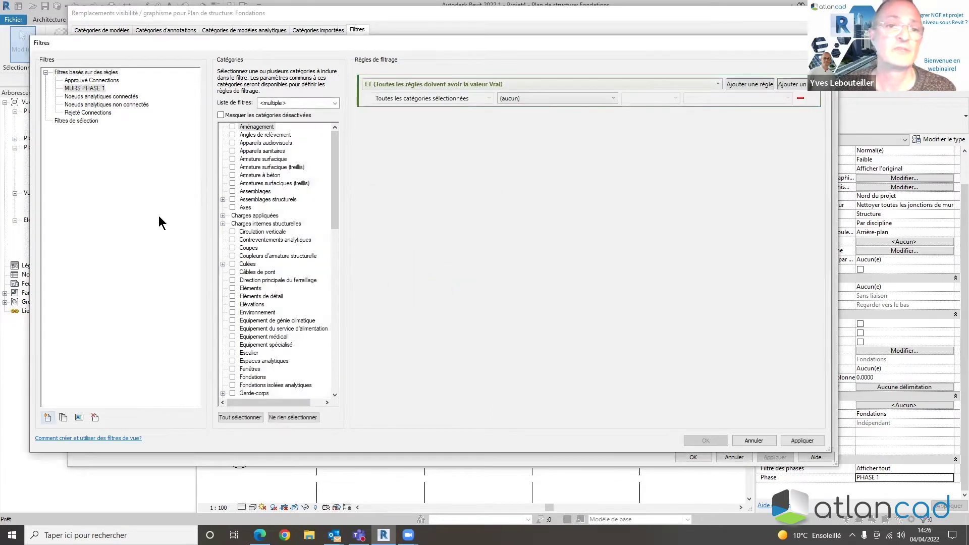
Include the Murs category in the MURS PHASE 1 filter
left_click(95, 88)
left_click_drag(334, 194, 325, 271)
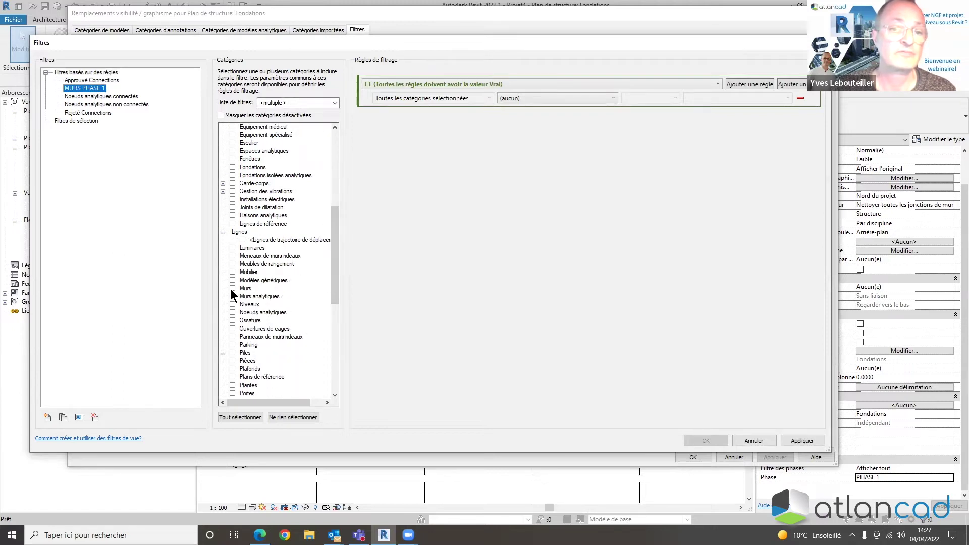
left_click(231, 288)
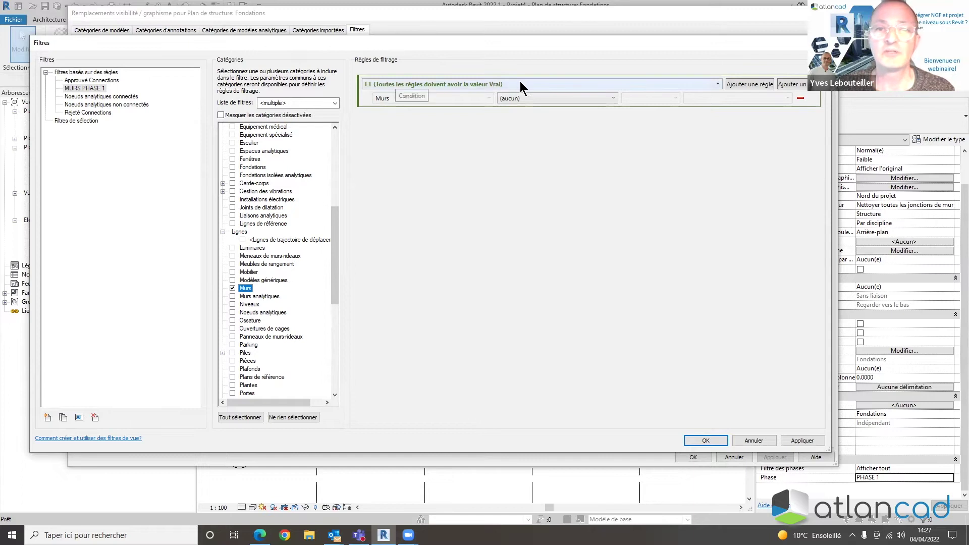
Define the MURS PHASE 1 filter rule as Phase de création égal PHASE 1 and save the filter
left_click(611, 97)
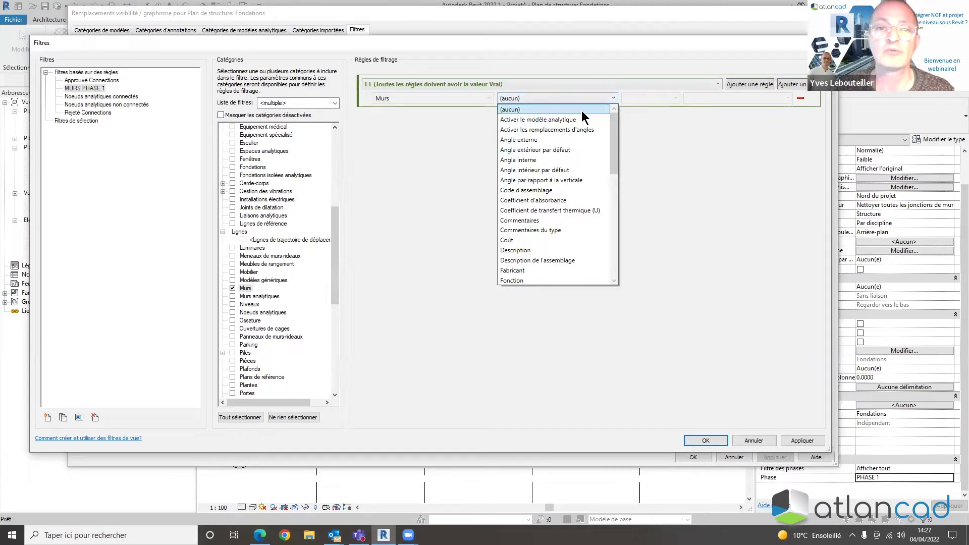
scroll(562, 212, "down", 3)
scroll(562, 231, "down", 5)
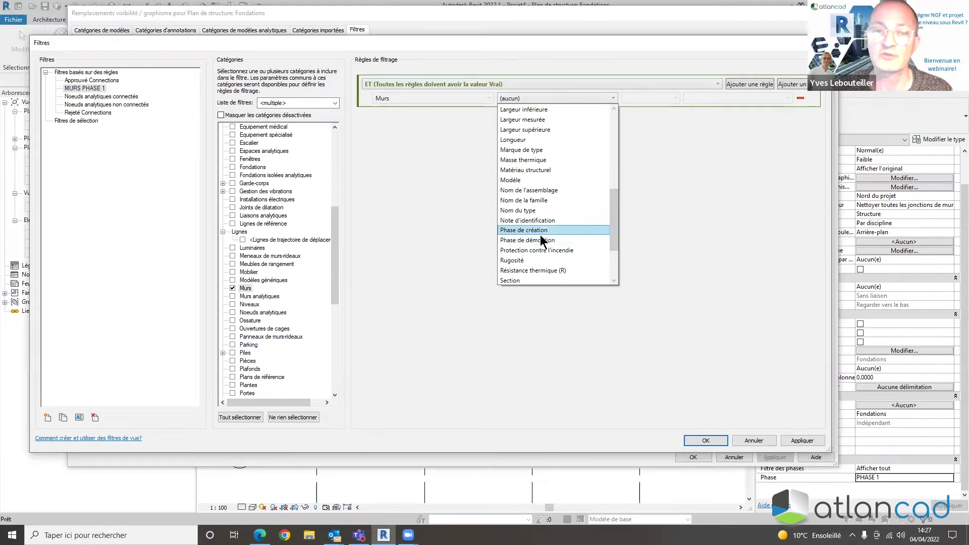
left_click(531, 230)
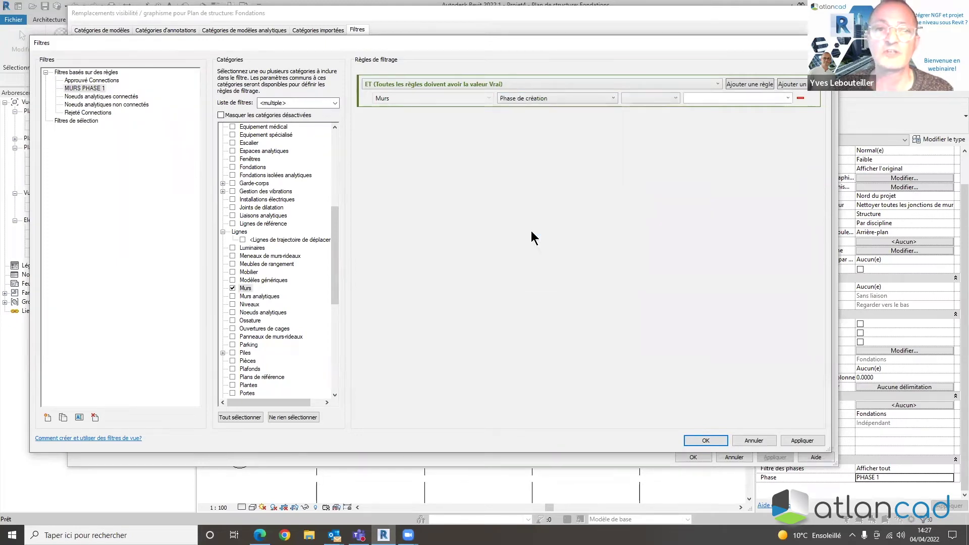
left_click(675, 98)
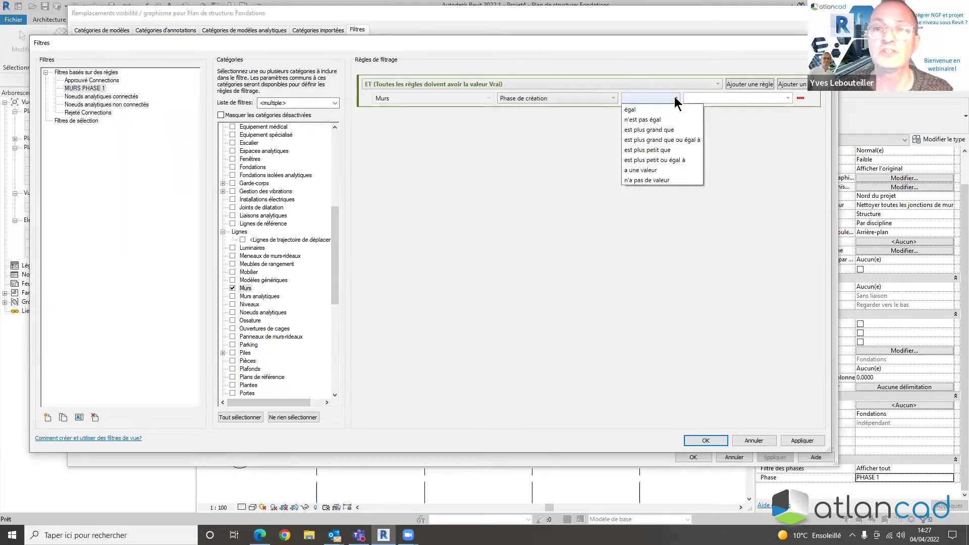
left_click(666, 107)
left_click(787, 97)
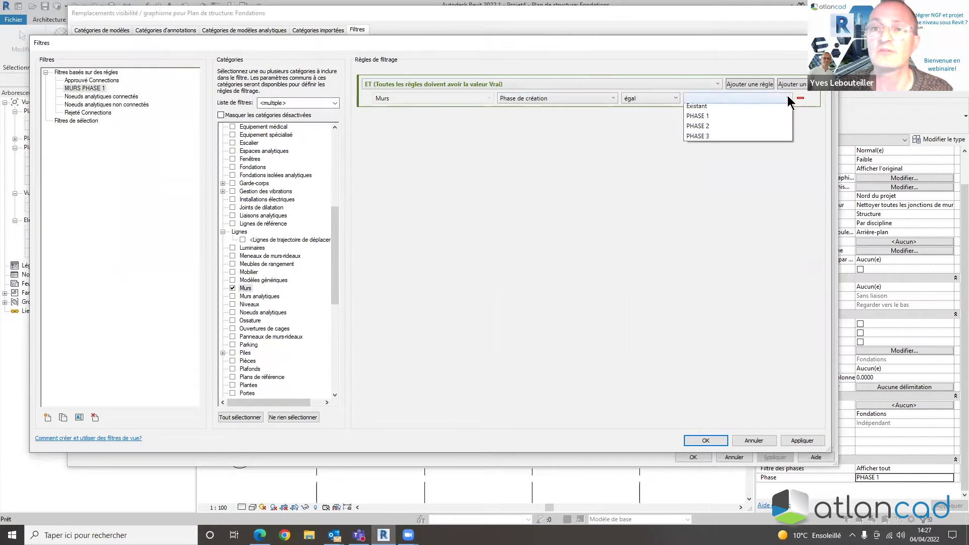
left_click(706, 119)
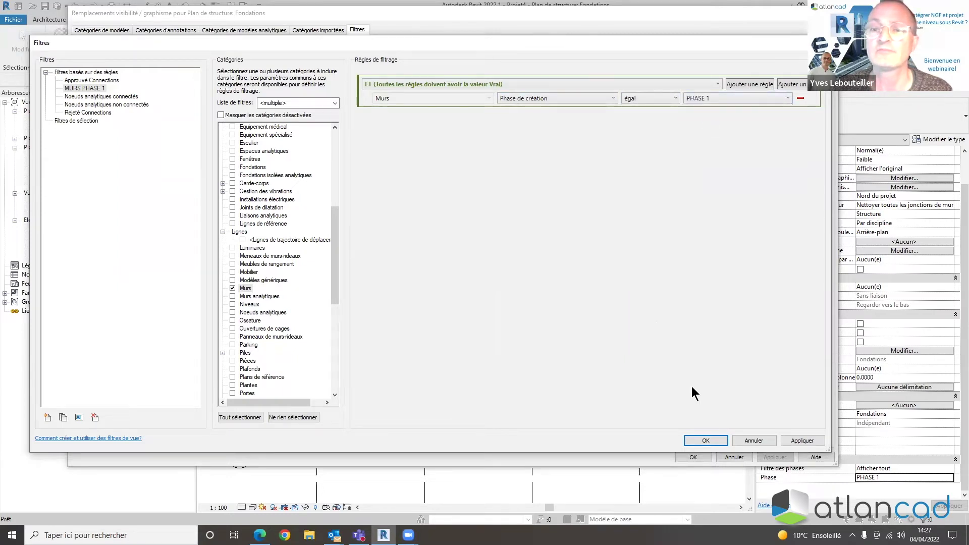
left_click(803, 440)
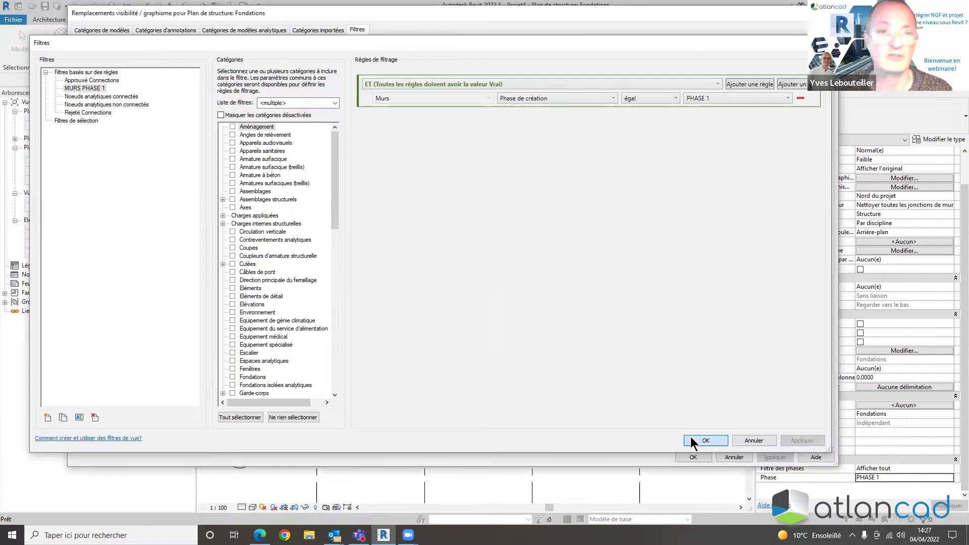
left_click(690, 442)
Add the MURS PHASE 1 filter to the Fondations plan's visibility/graphics overrides
left_click(101, 376)
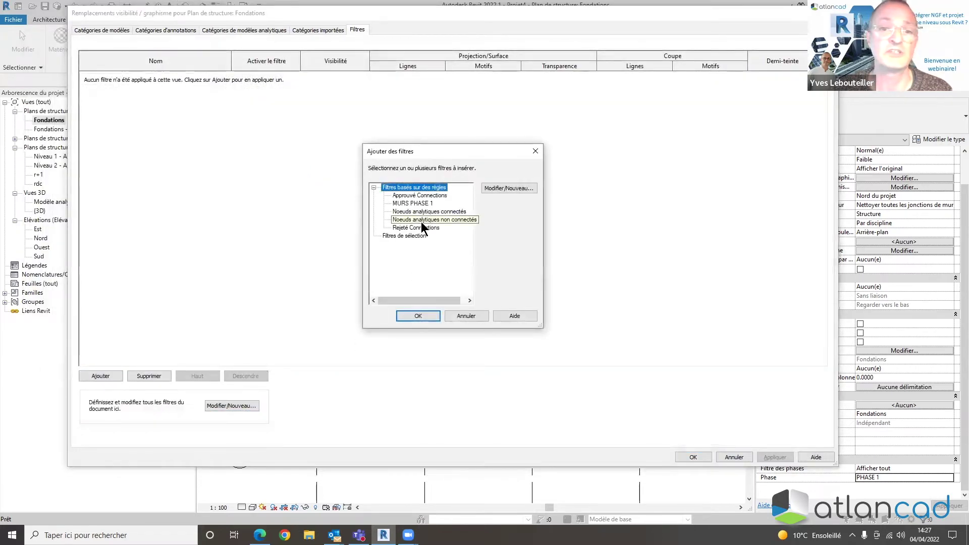
left_click(425, 203)
left_click(418, 316)
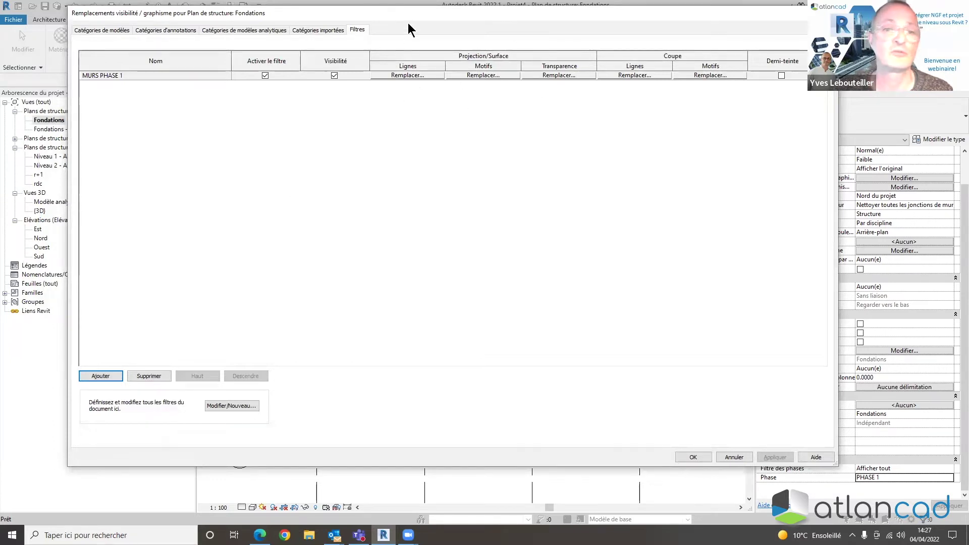
Override the MURS PHASE 1 filter's cut pattern with the Béton foreground pattern in Rouge (RGB 255-0-0)
left_click_drag(408, 22, 397, 44)
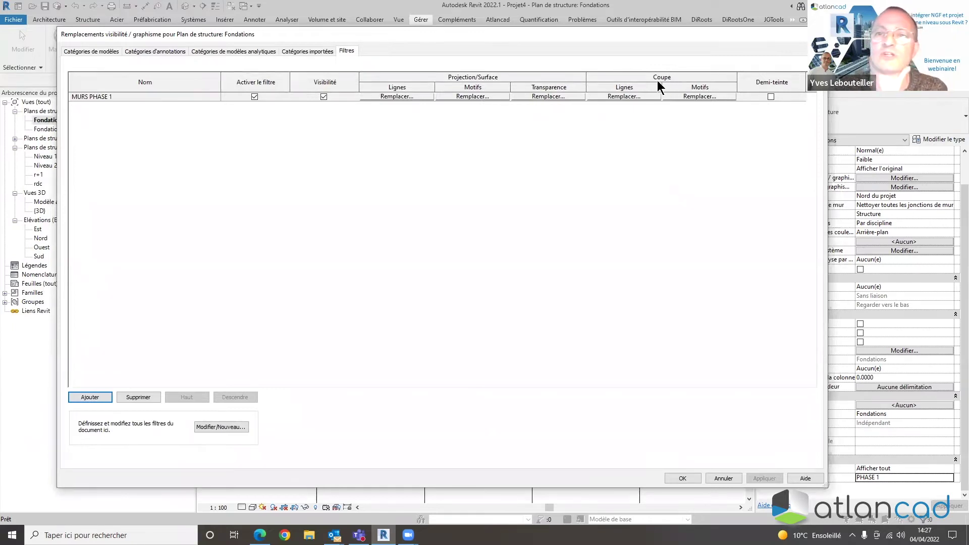
left_click(696, 95)
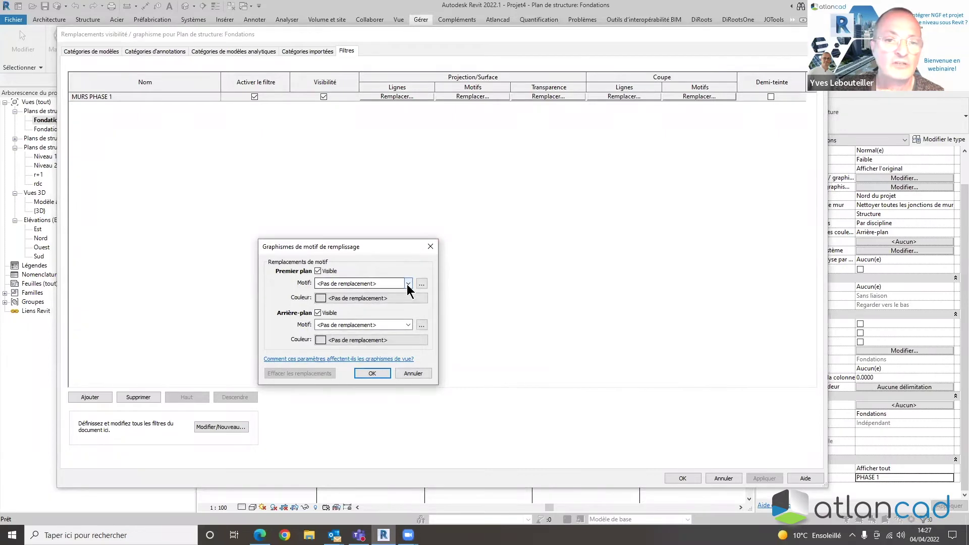
left_click(408, 284)
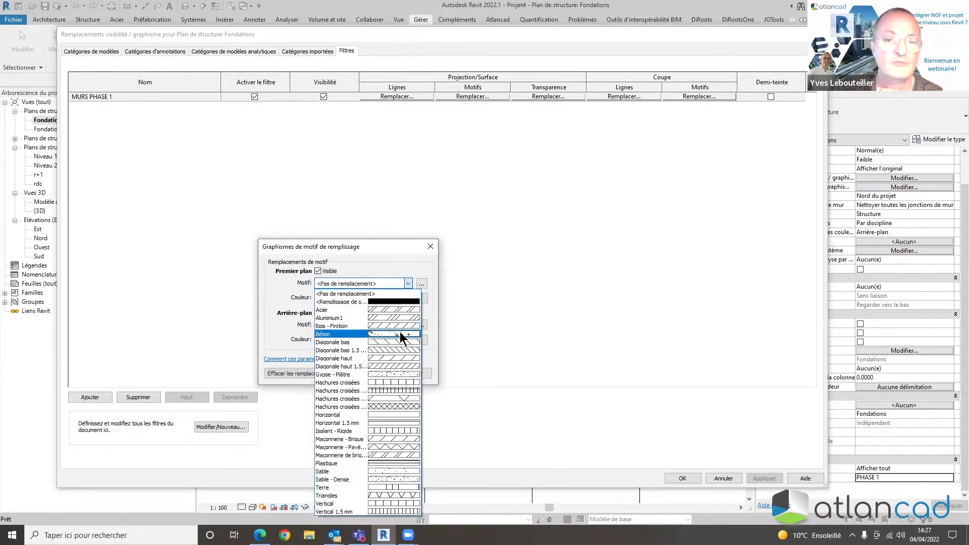
left_click(401, 334)
left_click(373, 297)
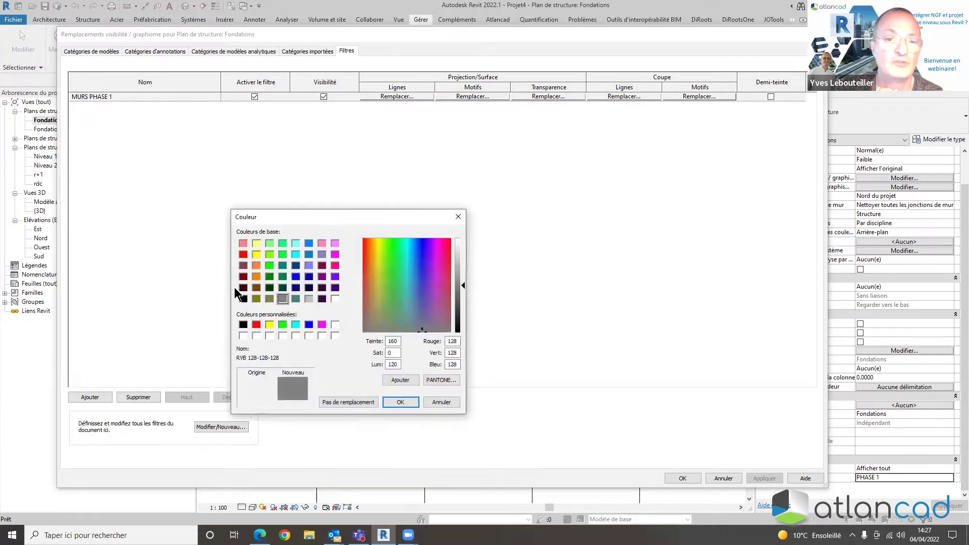
left_click(257, 323)
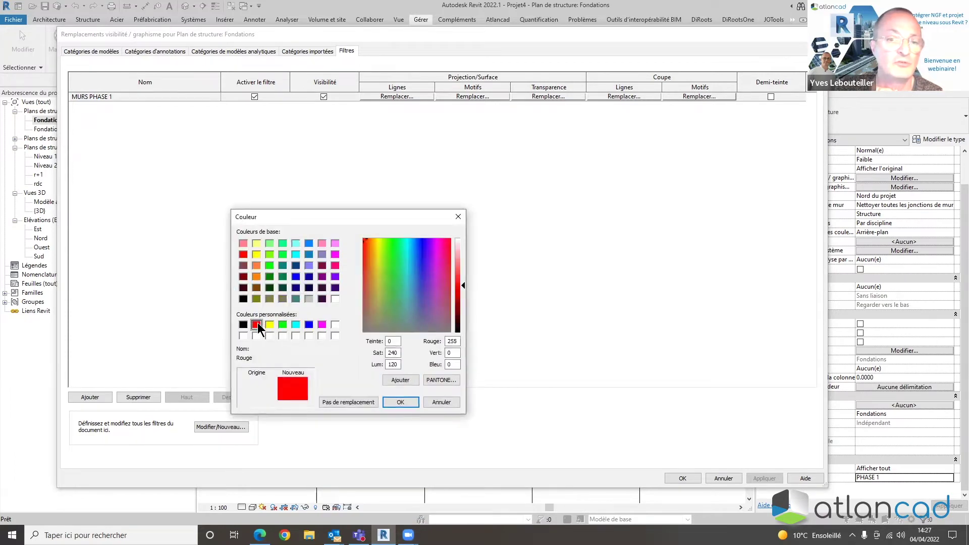
left_click(407, 404)
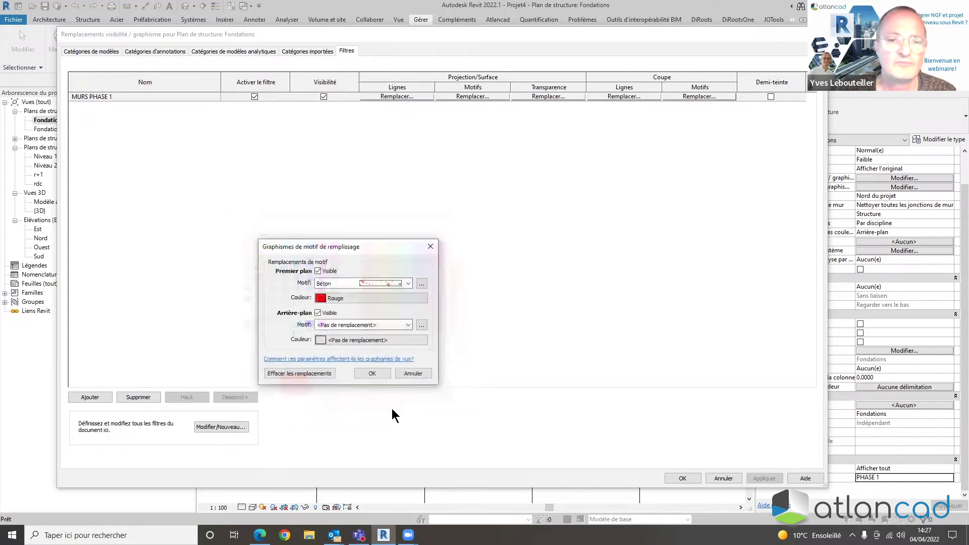
Change the cut foreground pattern to solid fill and apply the overrides to the Fondations plan
left_click(408, 283)
scroll(389, 309, "up", 1)
left_click(388, 302)
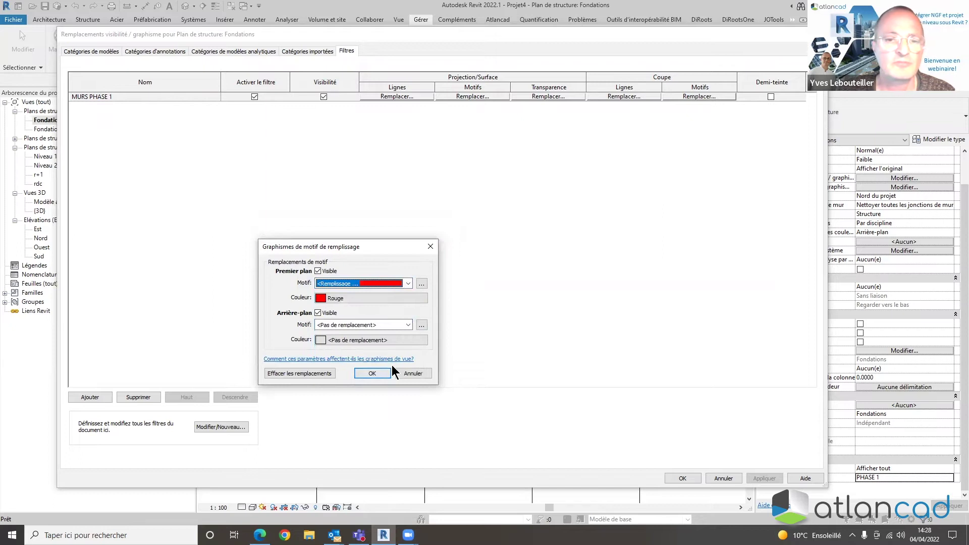
left_click(373, 376)
left_click(764, 479)
left_click(689, 479)
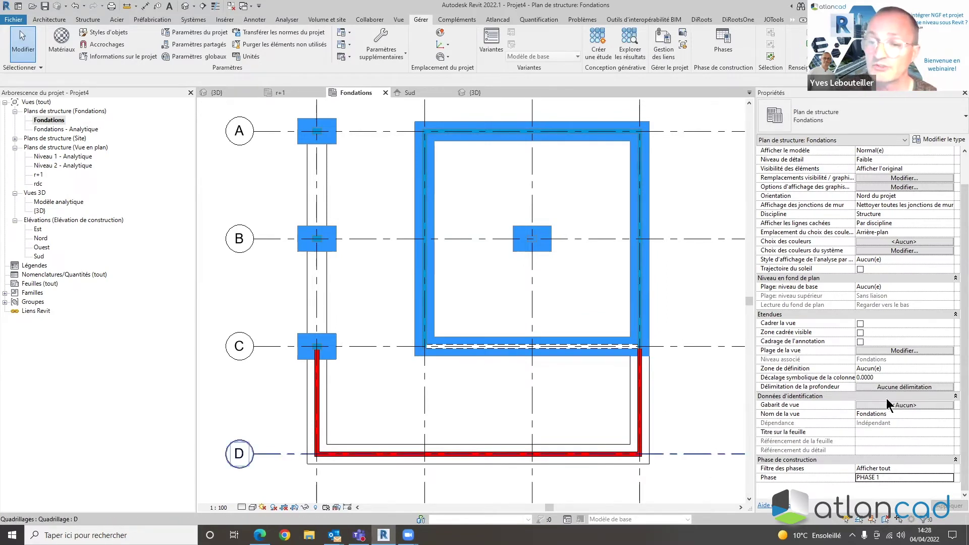
Duplicate the MURS PHASE 1 filter from the Fondations plan's visibility/graphics filter settings
key("v")
key("v")
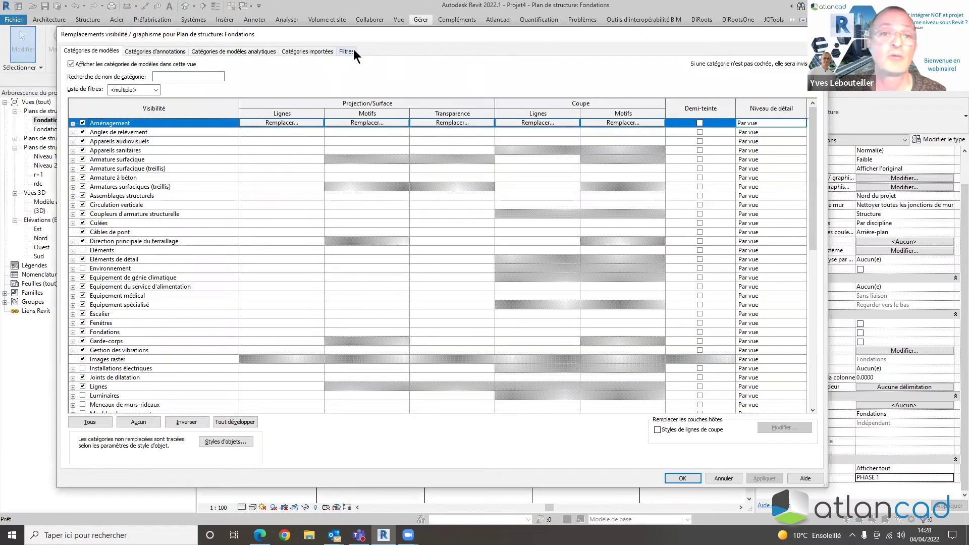
left_click(347, 52)
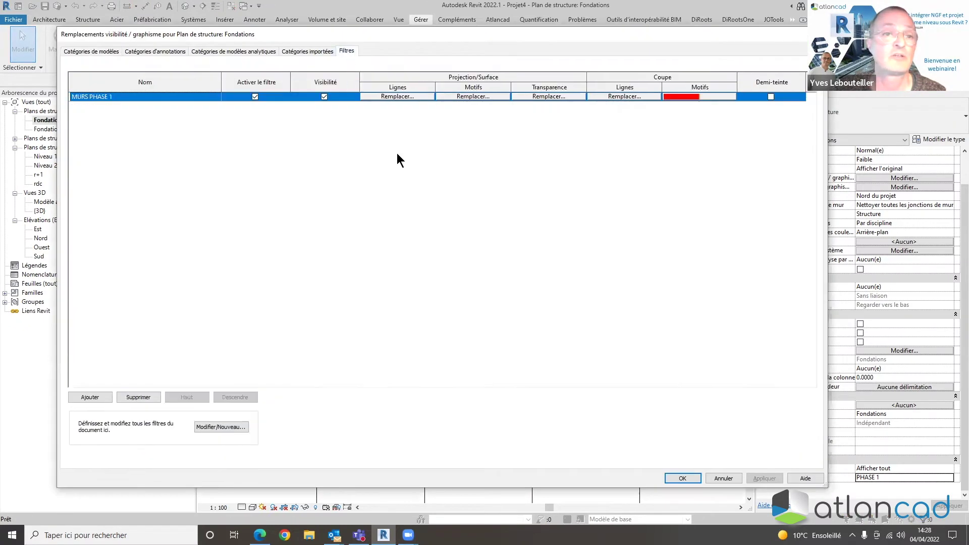
left_click(211, 426)
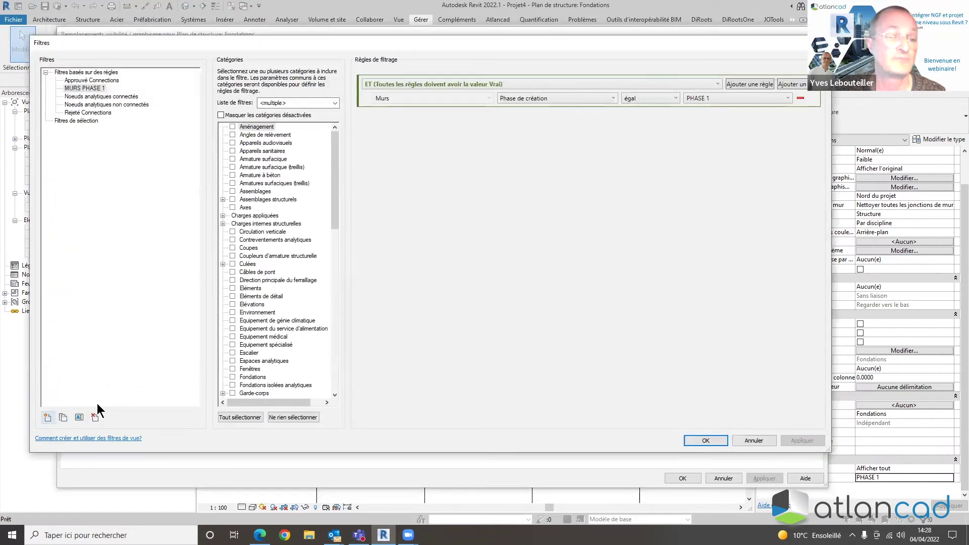
left_click(48, 418)
left_click(482, 279)
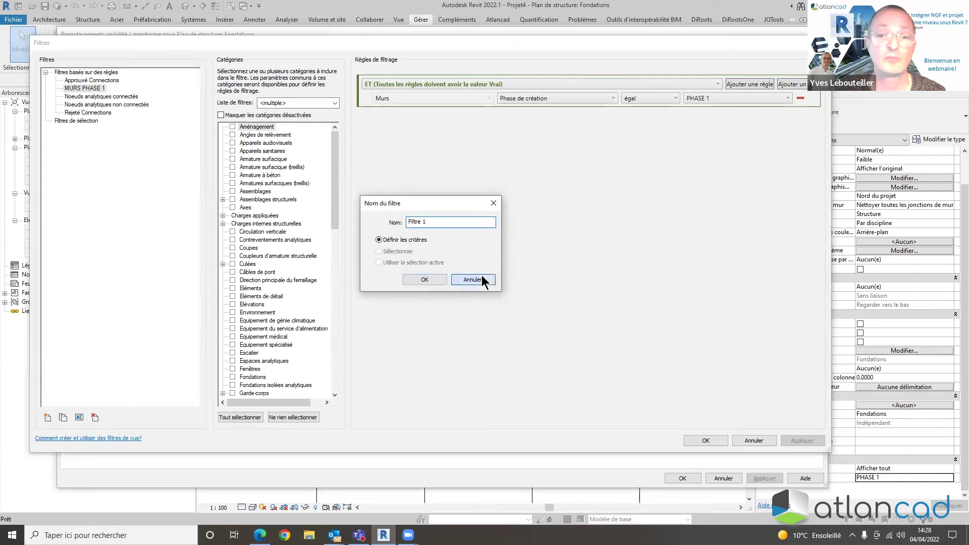
right_click(95, 89)
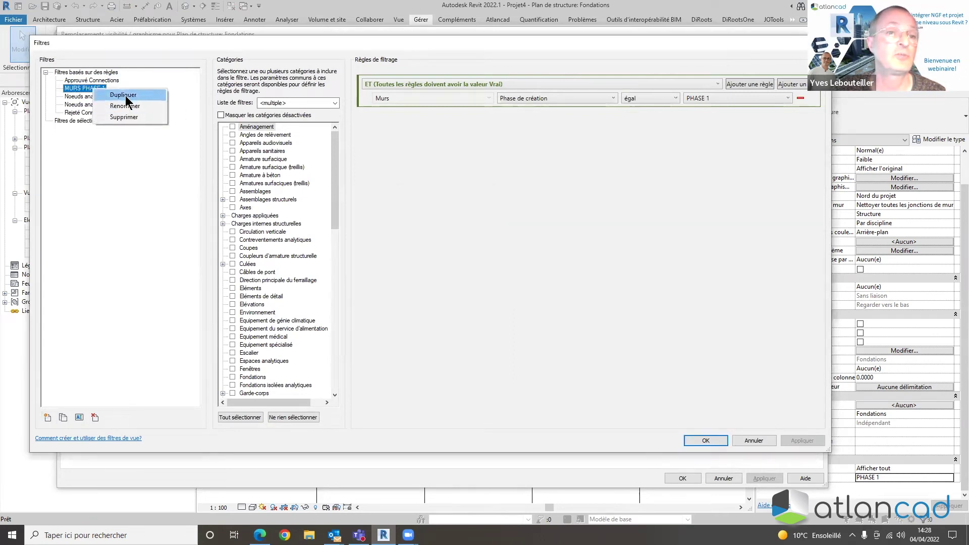
left_click(126, 96)
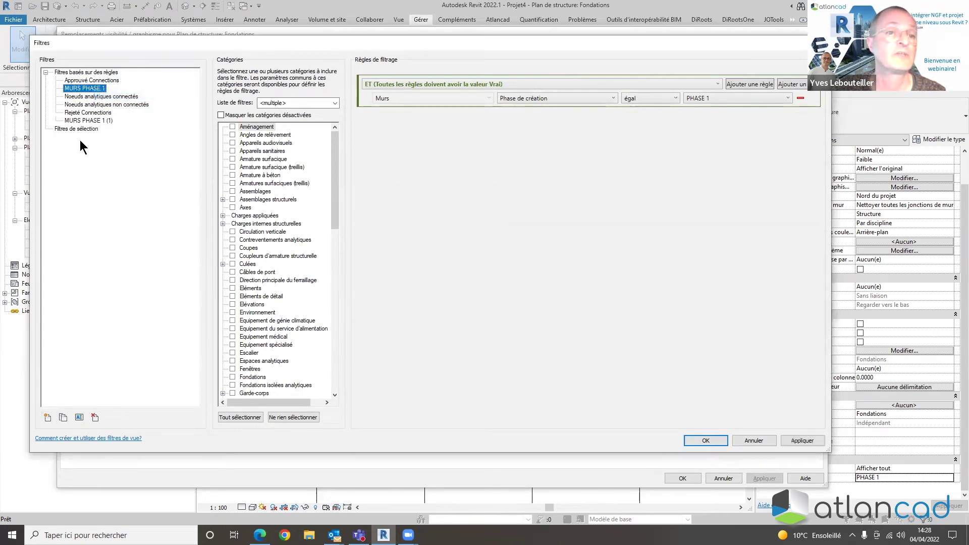
Rename the duplicated filter as FONDATIONS PHASE 1
right_click(95, 120)
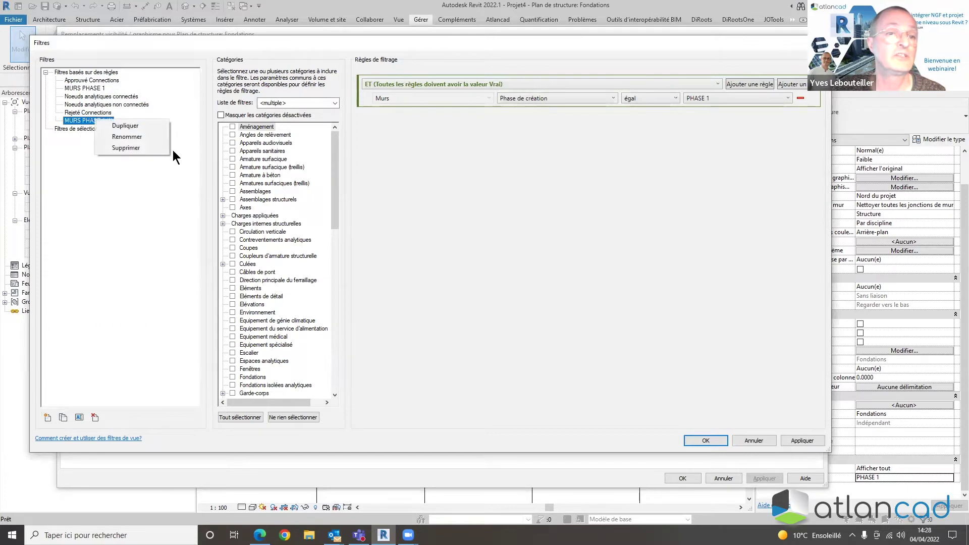
left_click(137, 137)
left_click_drag(585, 288, 572, 289)
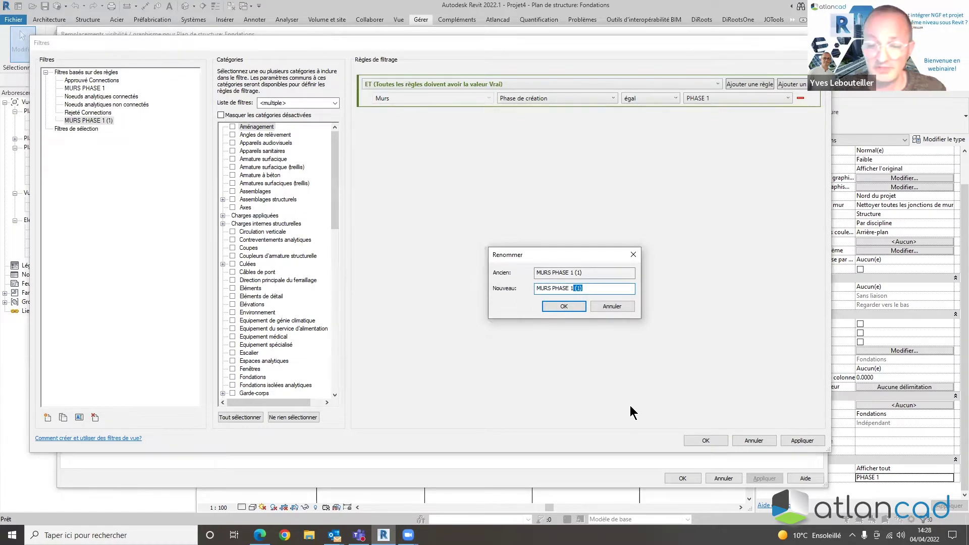
key("BackSpace")
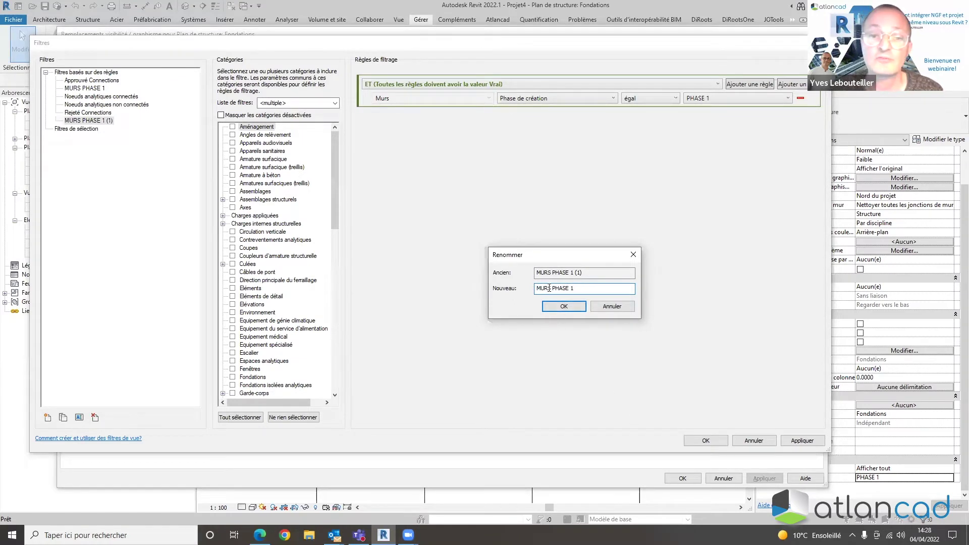
left_click_drag(551, 289, 524, 290)
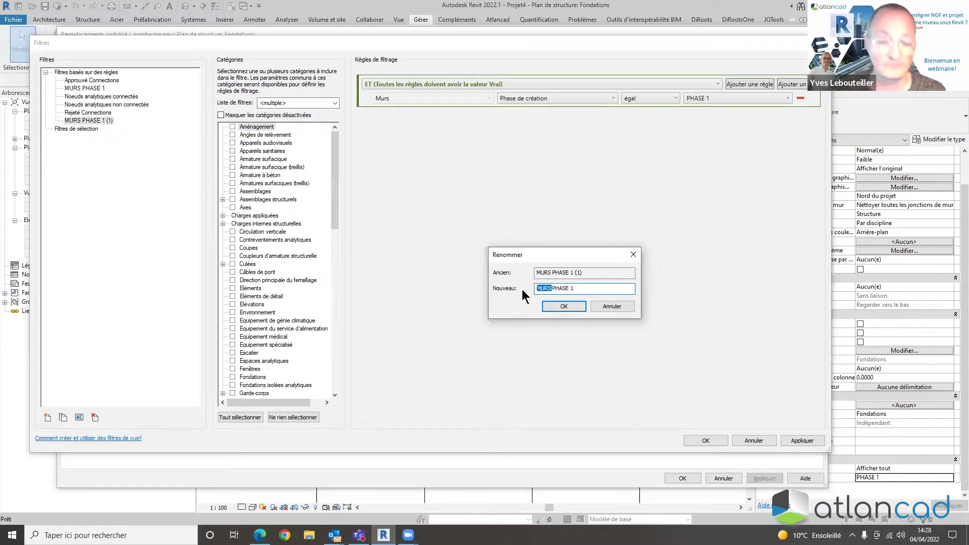
type("FOND")
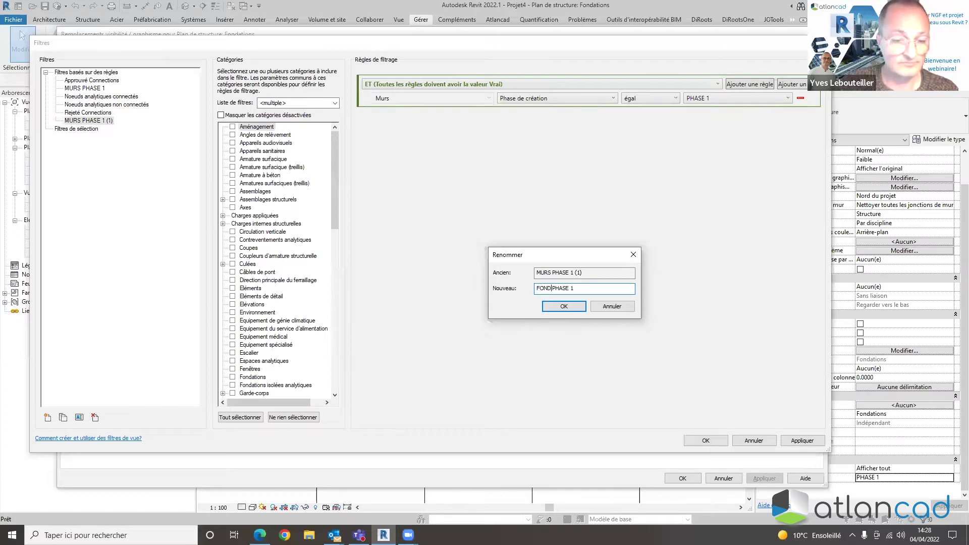
type("ATION")
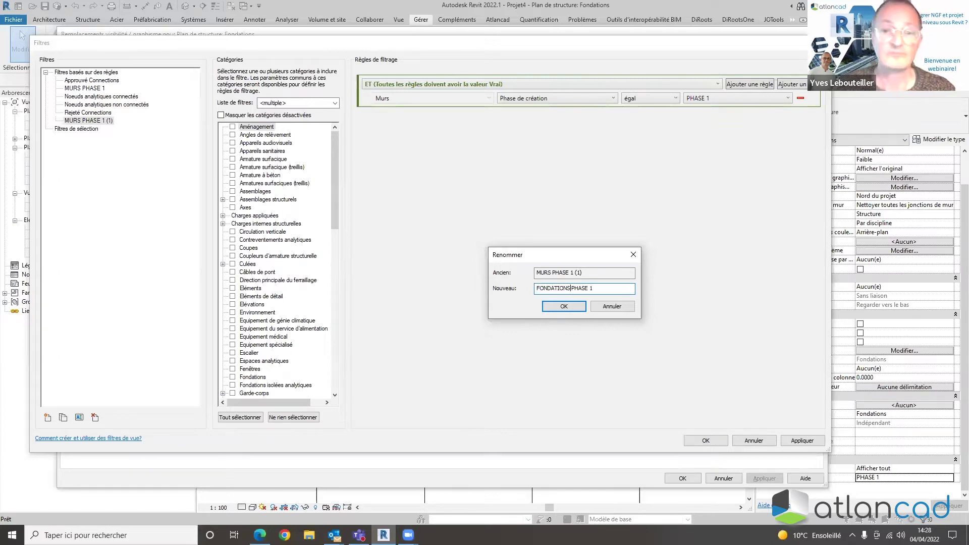
type("S")
left_click(566, 305)
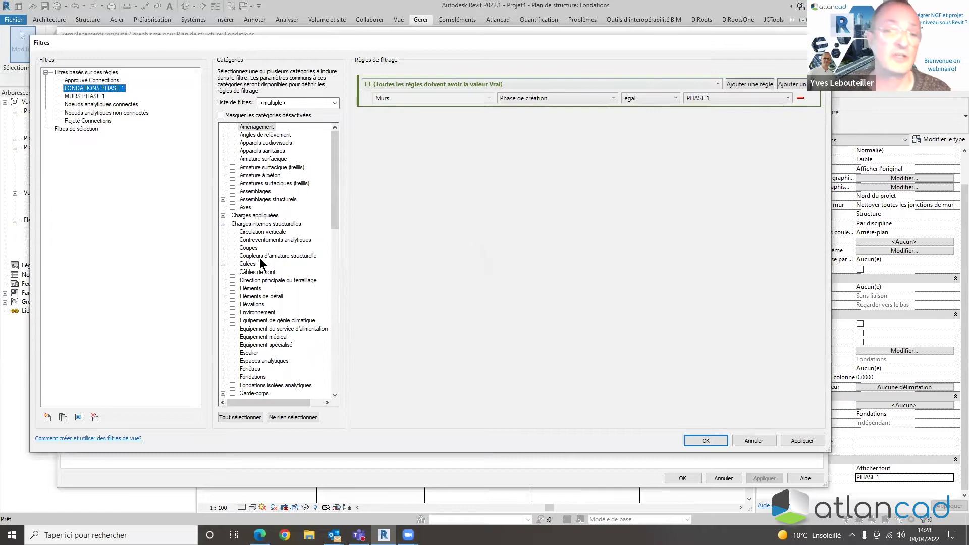
Replace the Murs category with Fondations in the FONDATIONS PHASE 1 filter, accepting the redefinition of its rule
scroll(261, 295, "down", 1)
scroll(261, 295, "down", 7)
left_click(232, 304)
left_click(232, 304)
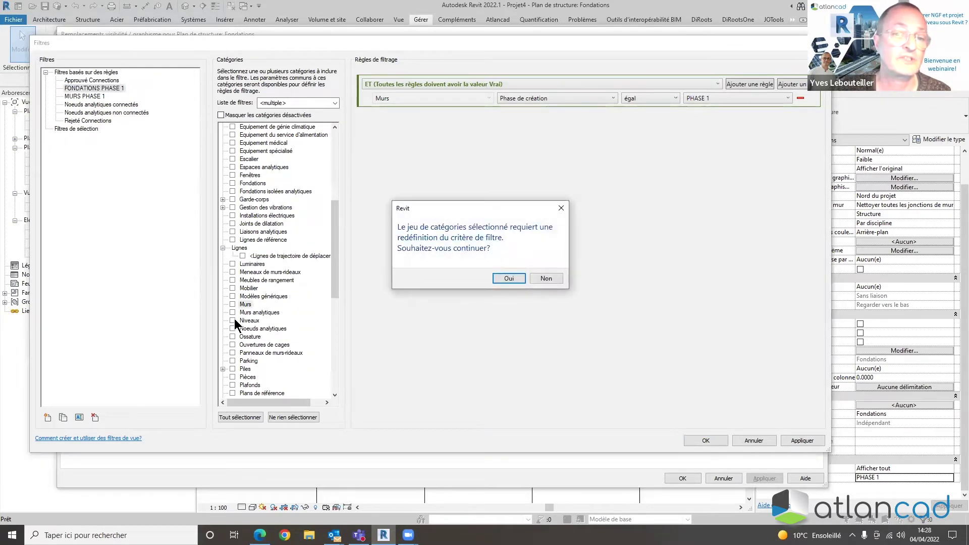
left_click(506, 279)
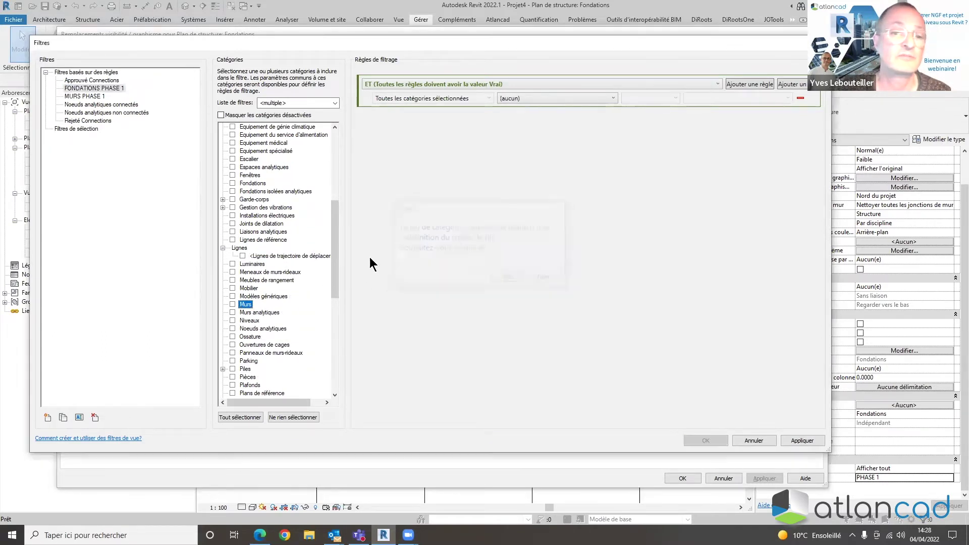
left_click(233, 184)
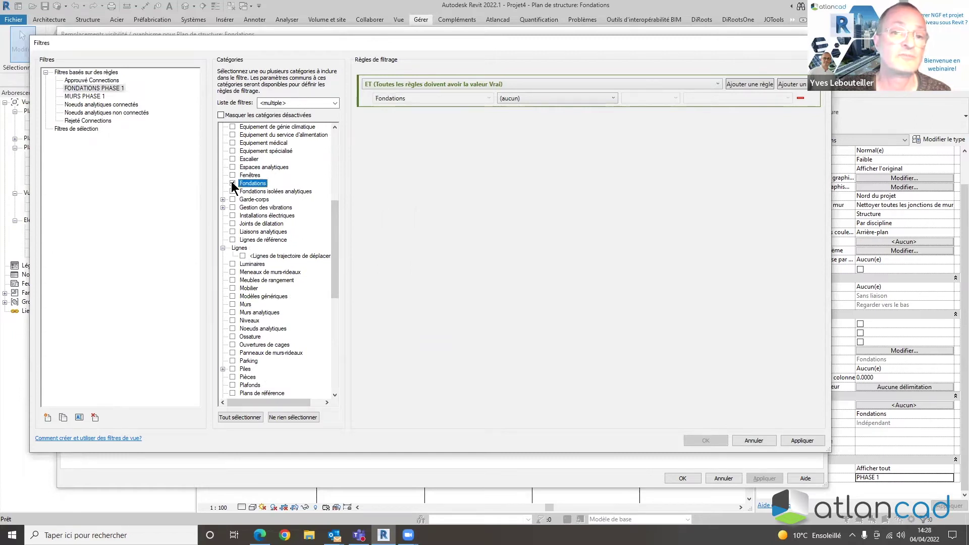
Define the FONDATIONS PHASE 1 filter rule as Phase de création égal PHASE 1 and apply it
left_click(581, 97)
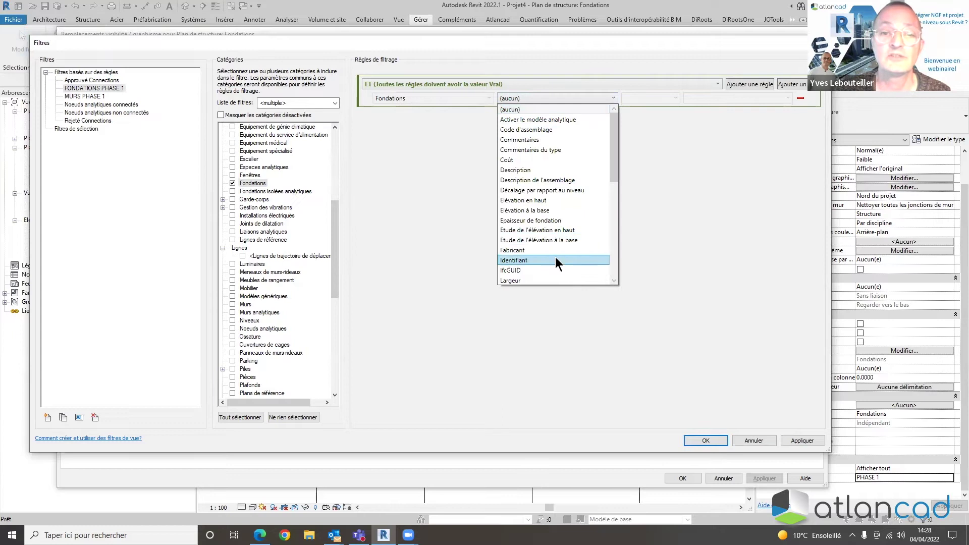
scroll(555, 256, "down", 2)
scroll(556, 256, "down", 5)
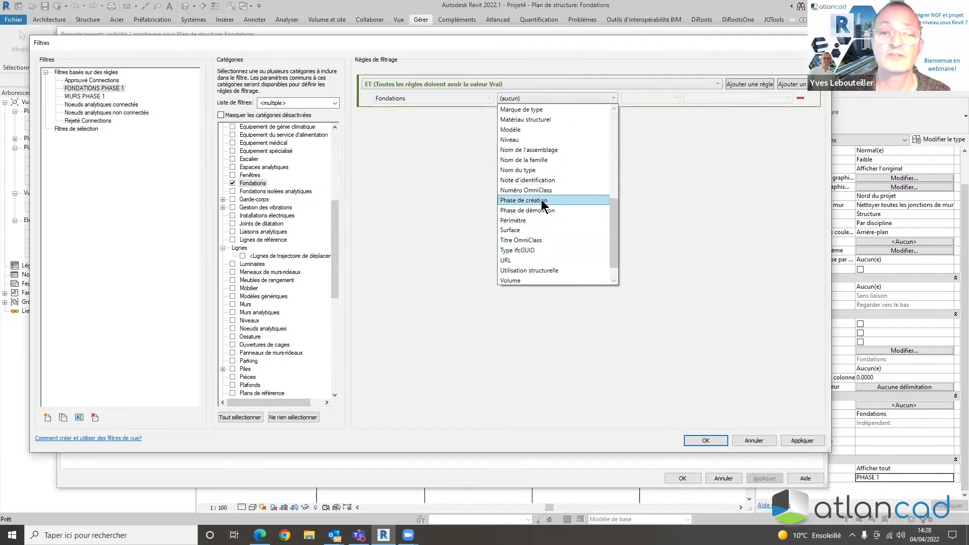
left_click(541, 200)
left_click(673, 97)
left_click(649, 107)
left_click(786, 99)
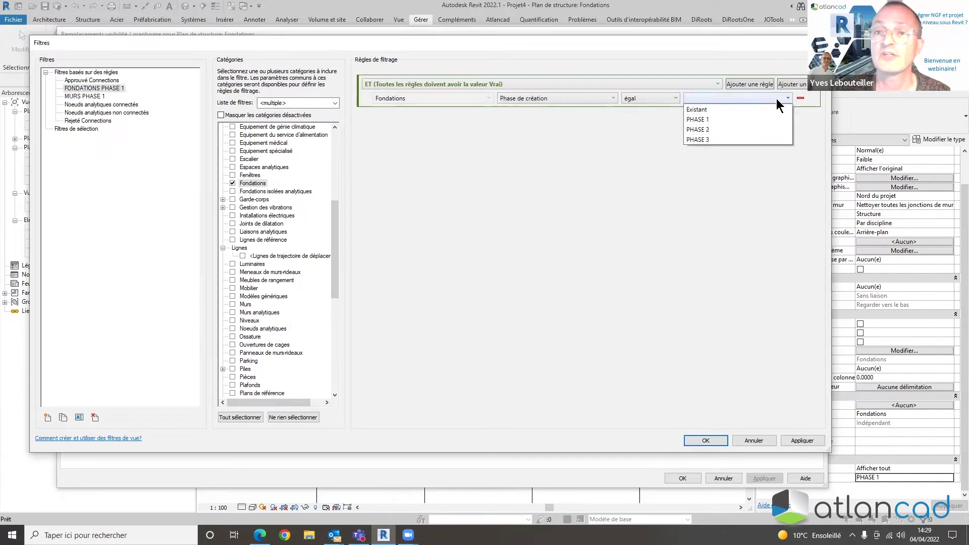
left_click(760, 116)
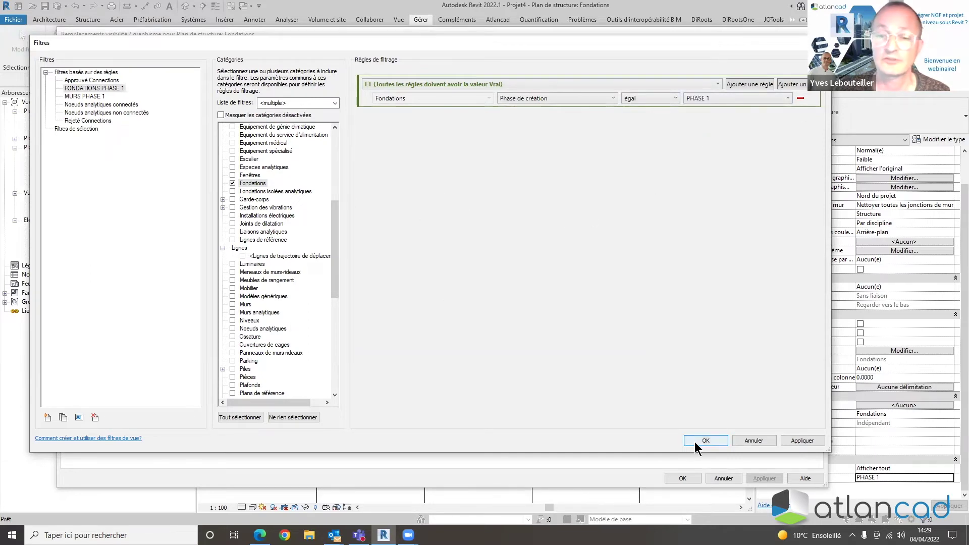
left_click(815, 440)
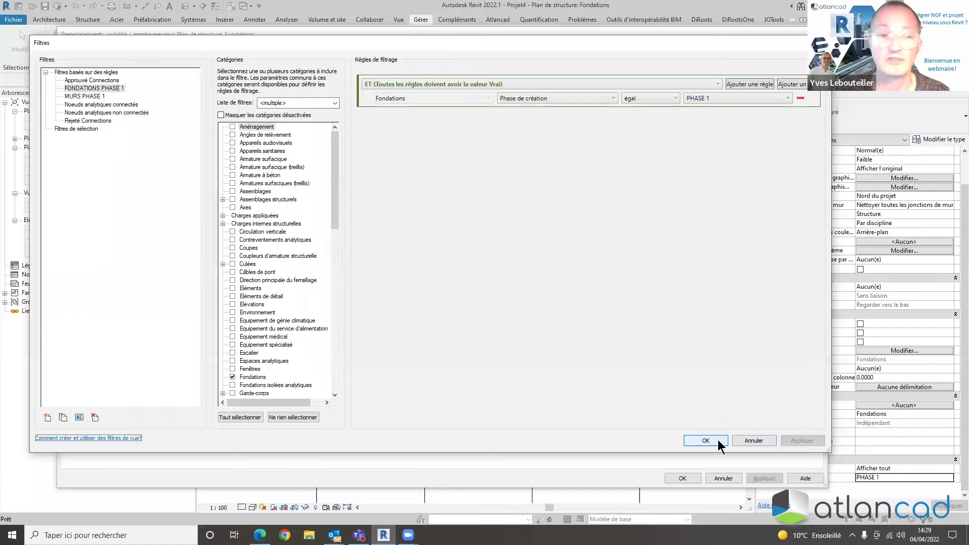
Confirm the filter definitions and add the FONDATIONS PHASE 1 filter to the Fondations plan's visibility/graphics overrides
left_click(717, 442)
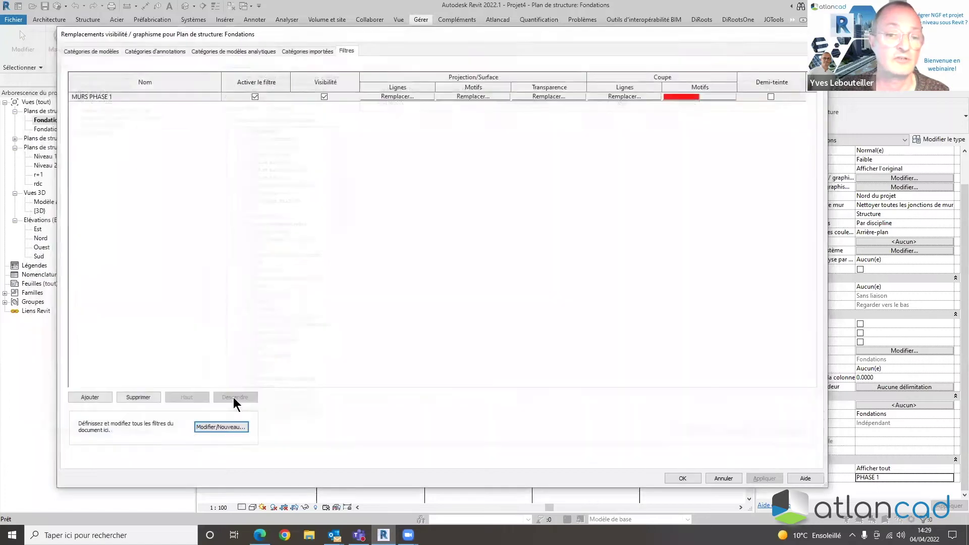
left_click(99, 399)
left_click(411, 224)
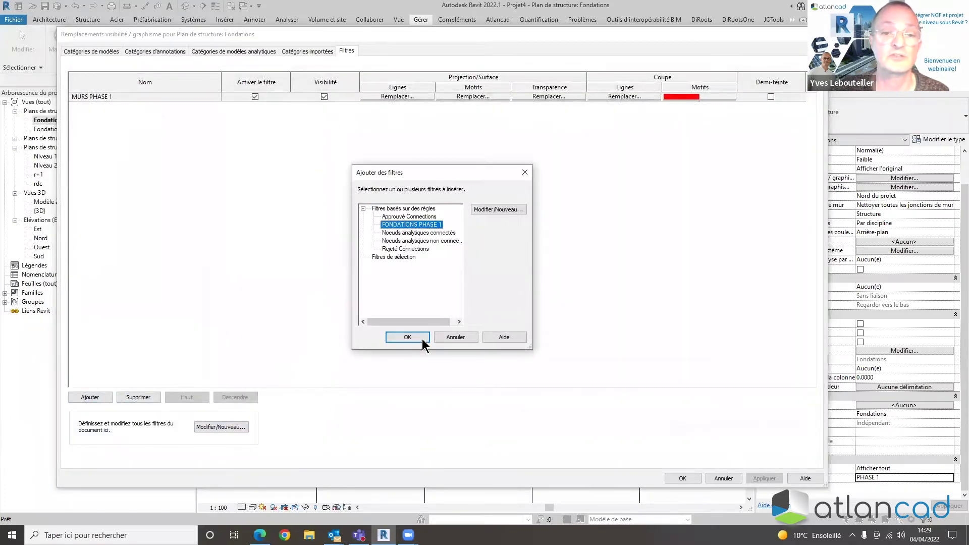
left_click(407, 336)
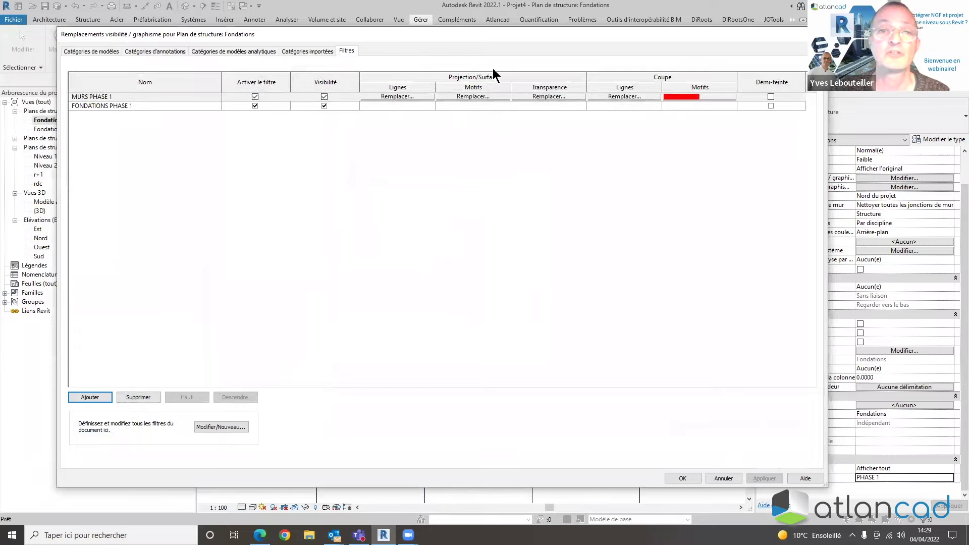
Override the projection/surface pattern of FONDATIONS PHASE 1 with a solid foreground fill in RGB 145-145-255 and apply it to the plan
left_click(502, 107)
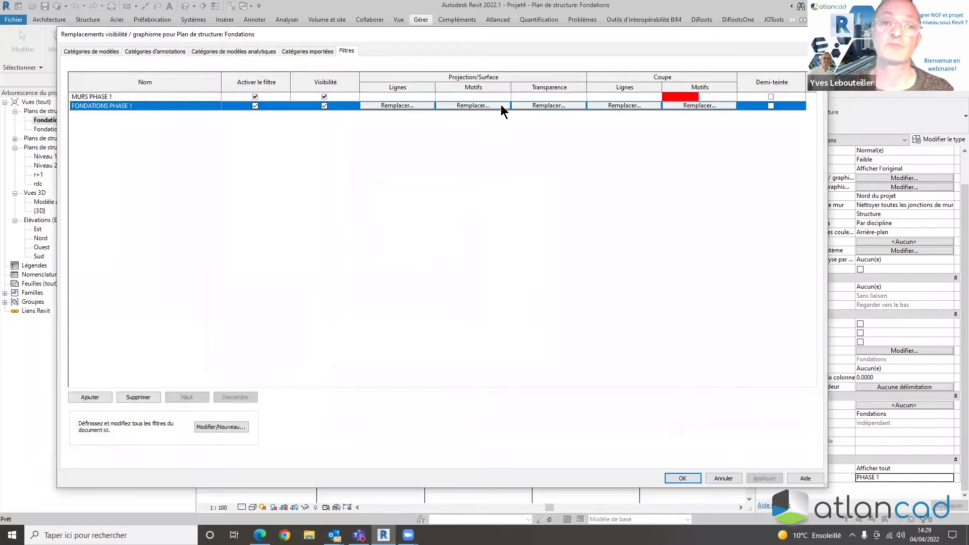
left_click(501, 106)
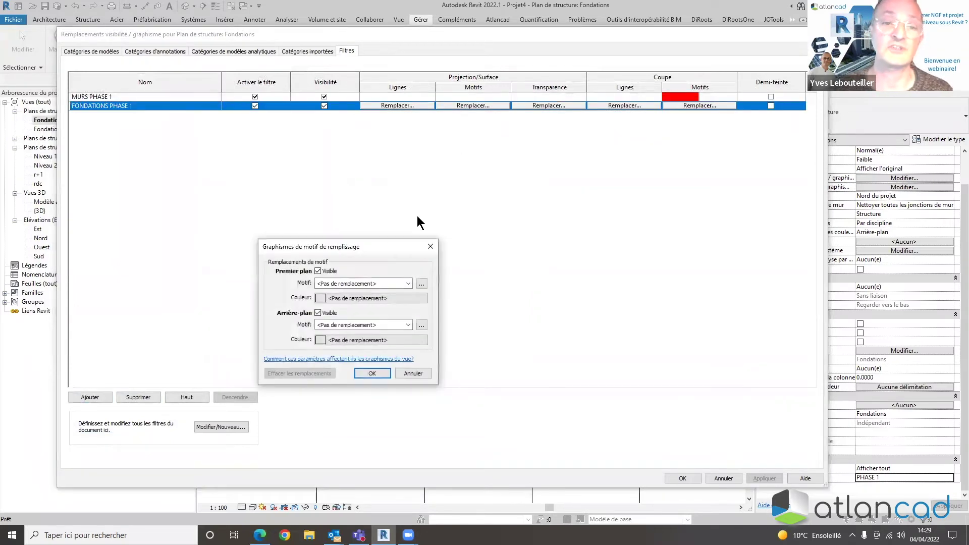
left_click(408, 283)
left_click(393, 302)
left_click(386, 298)
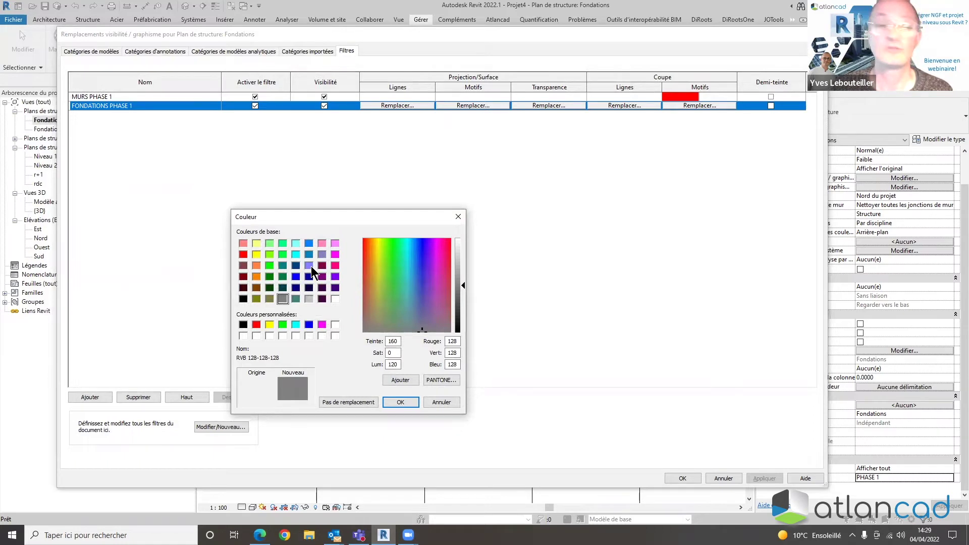
left_click(309, 265)
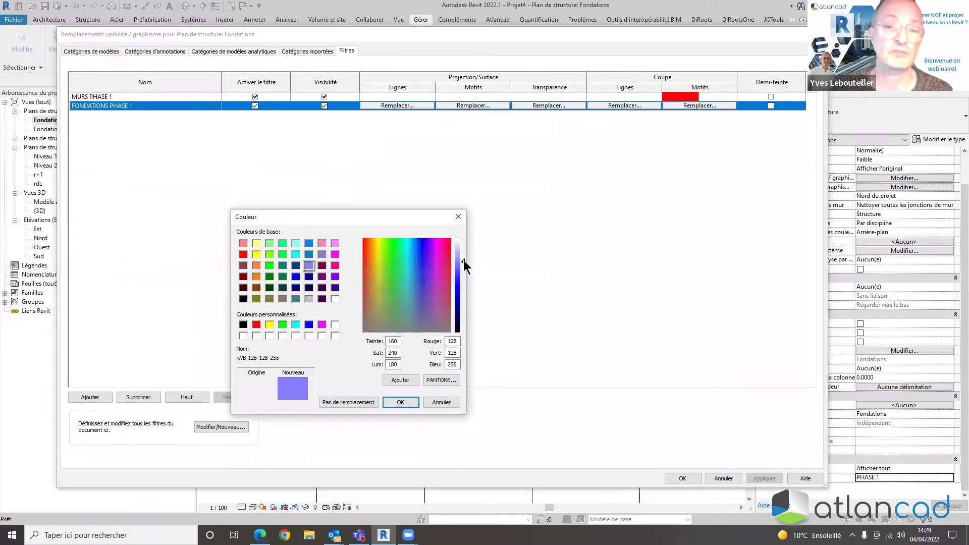
left_click_drag(465, 266, 462, 262)
left_click(401, 402)
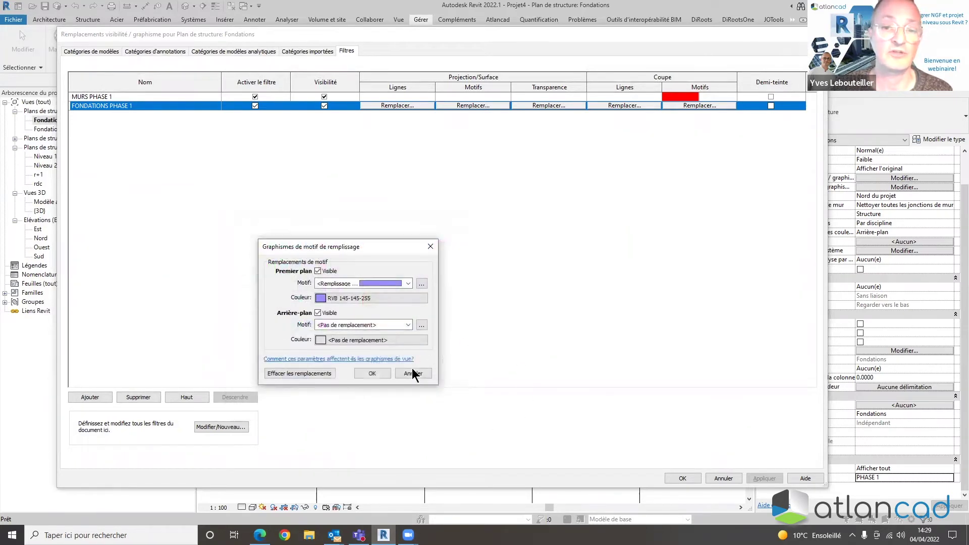
left_click(372, 374)
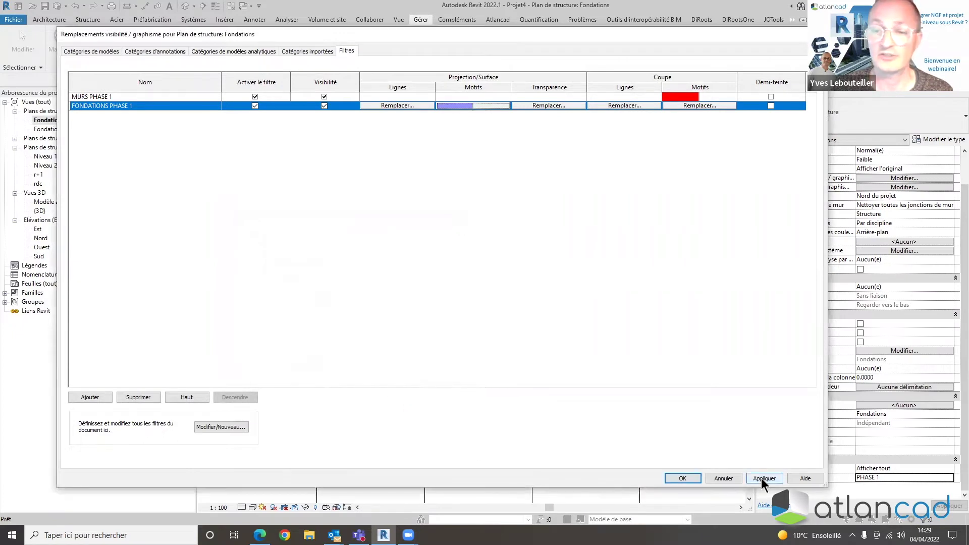
left_click(763, 478)
left_click(682, 478)
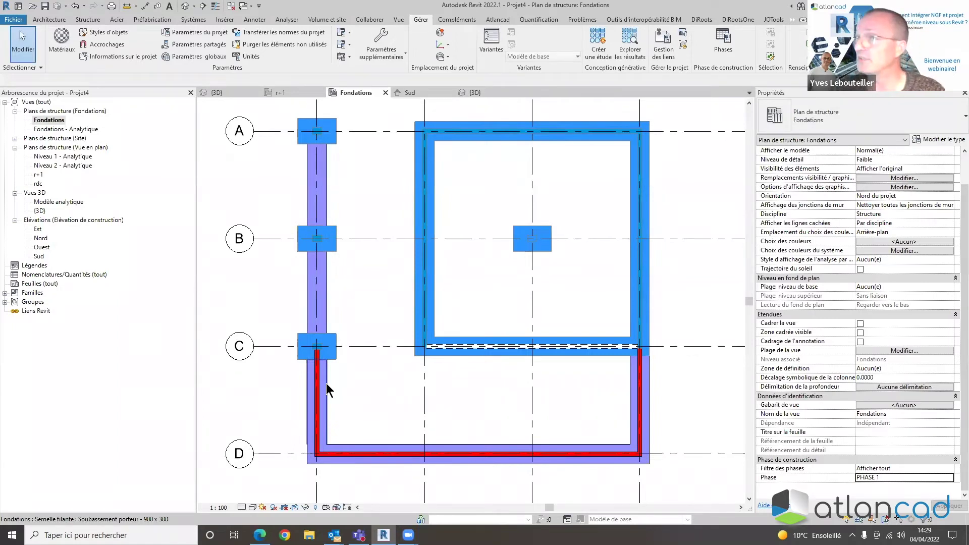
Check the coloured foundations in the plan and open the {3D} view
scroll(416, 296, "up", 5)
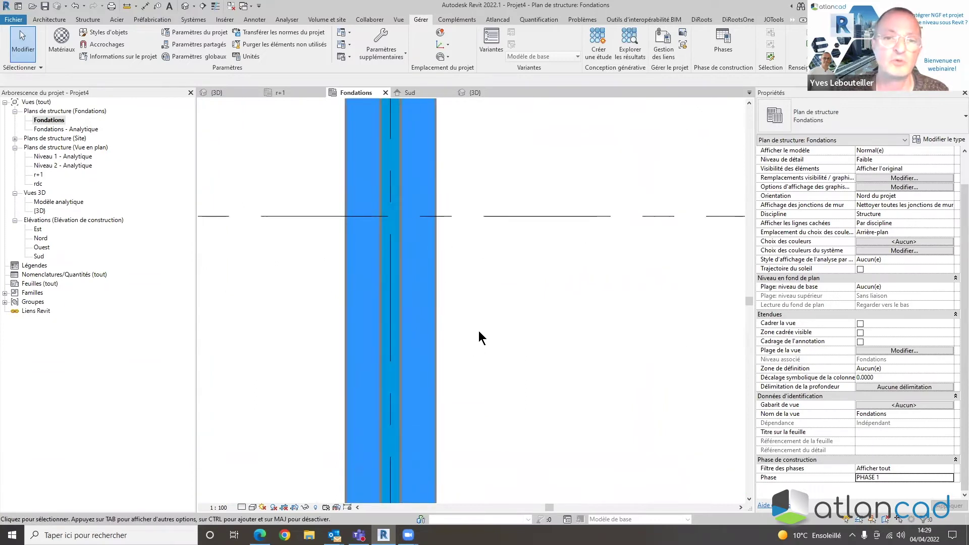
scroll(479, 333, "down", 6)
middle_click_drag(494, 350, 500, 329)
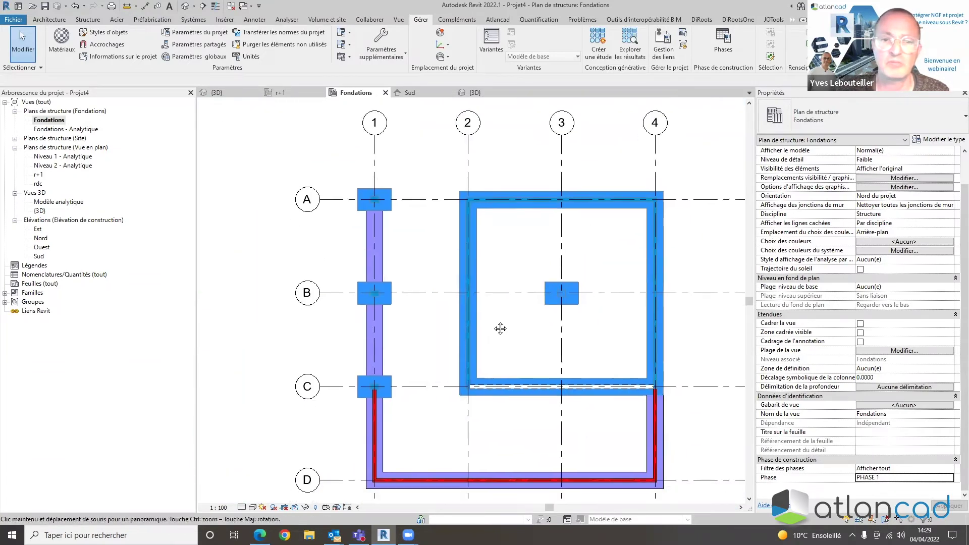
double_click(40, 211)
middle_click_drag(570, 313, 528, 266)
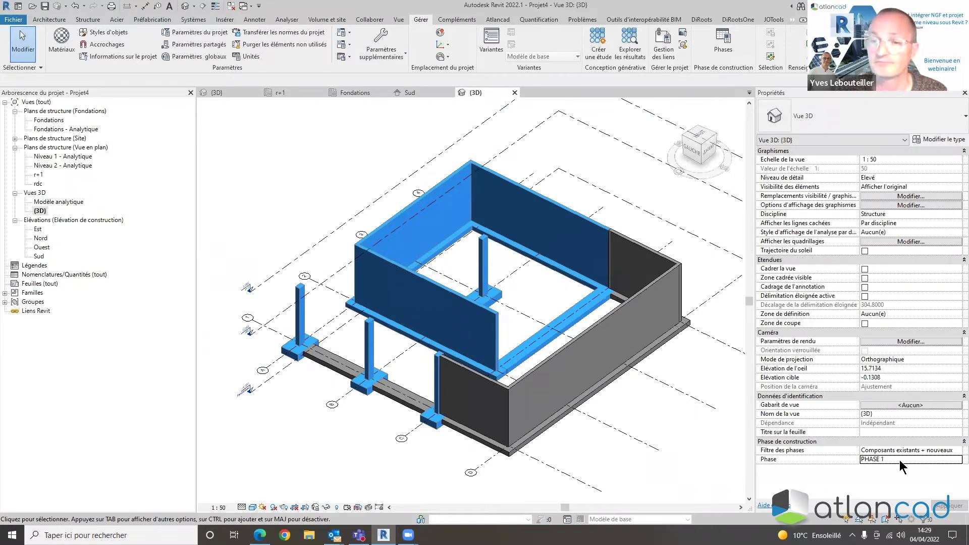
Switch the 3D view's phase to Existant, to PHASE 1, and finally to PHASE 2
left_click(955, 460)
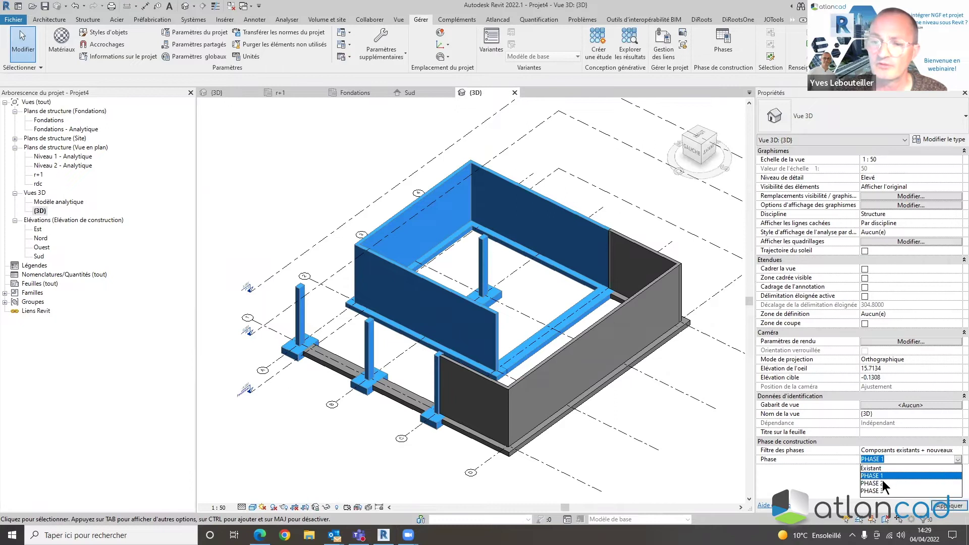
left_click(871, 468)
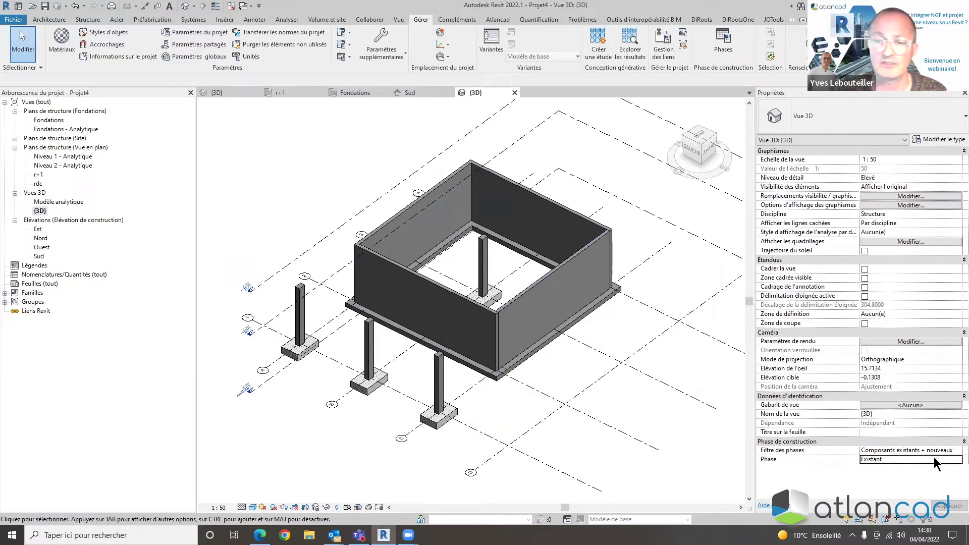
left_click(955, 460)
left_click(881, 477)
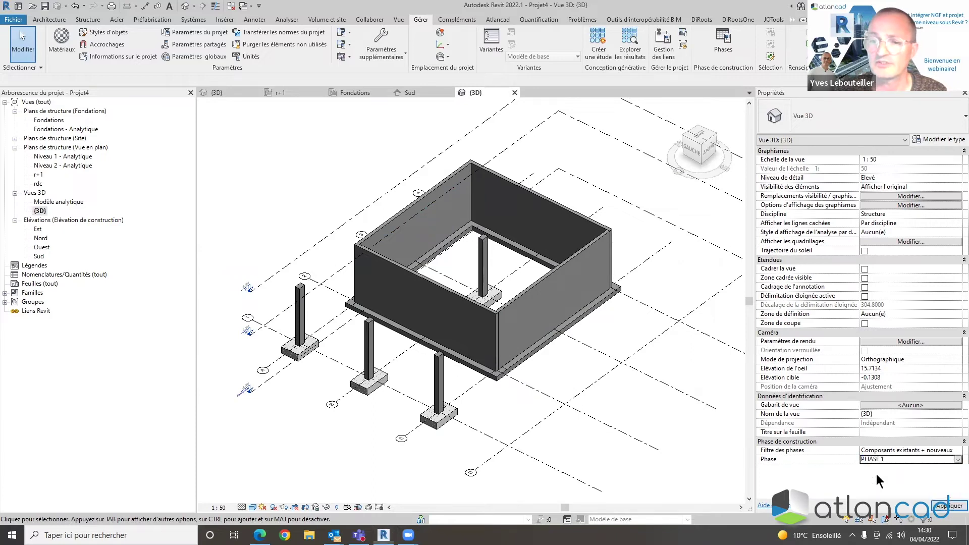
left_click(956, 460)
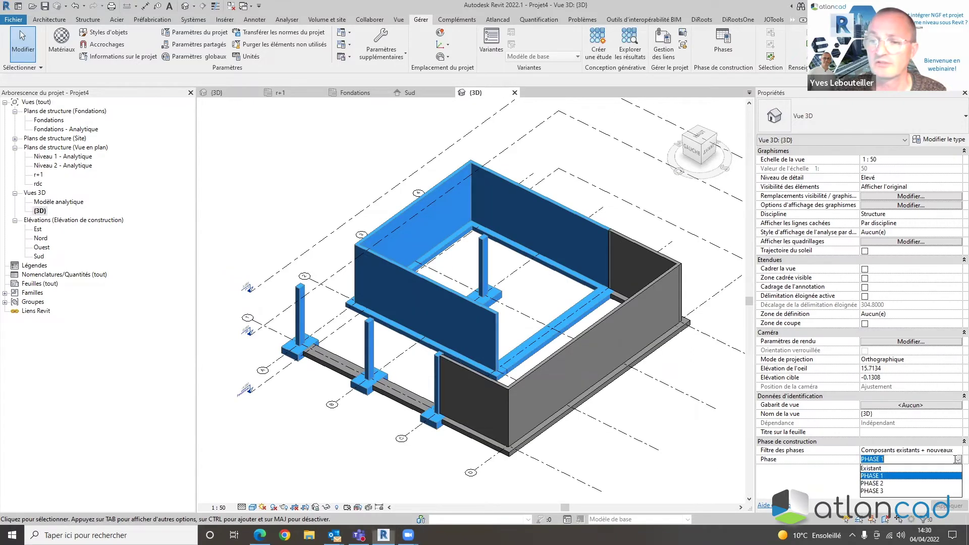
left_click(878, 484)
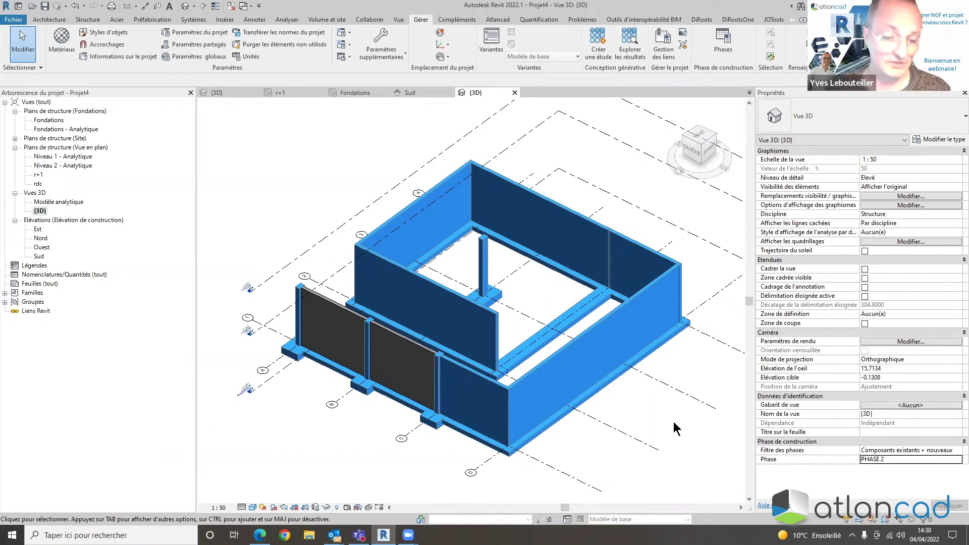
Add the MURS PHASE 1 and FONDATIONS PHASE 1 filters to the 3D view's visibility/graphics overrides
key("v")
key("v")
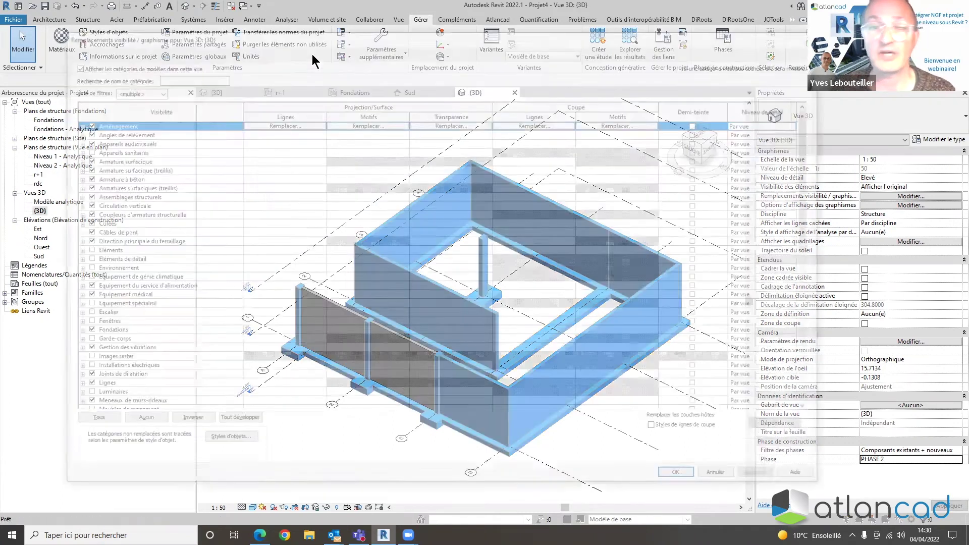
left_click(347, 50)
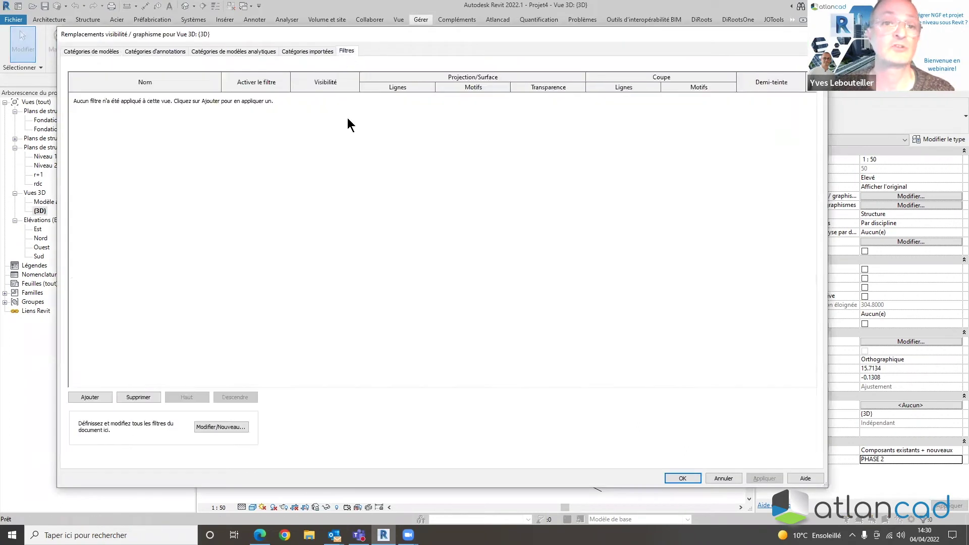
left_click(94, 398)
left_click(411, 225)
left_click(411, 233, "ctrl")
left_click(420, 337)
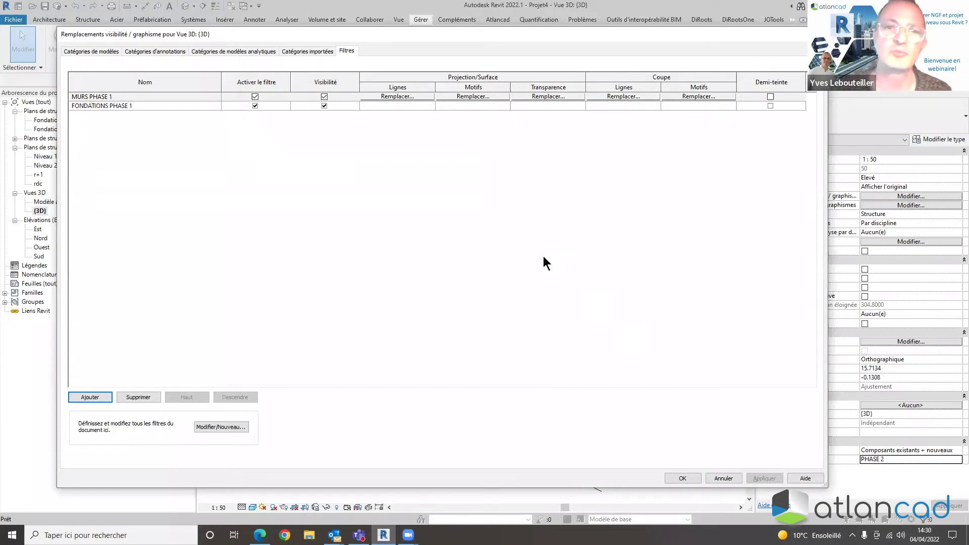
Override the projection/surface pattern of MURS PHASE 1 with a solid foreground fill in light red, RGB 255-130-130
left_click(479, 96)
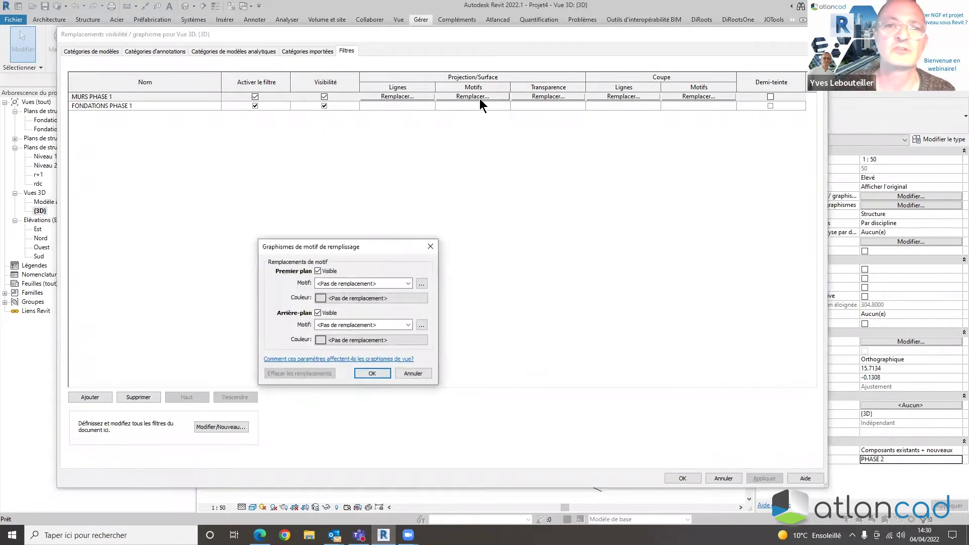
left_click(408, 283)
left_click(400, 301)
left_click(399, 297)
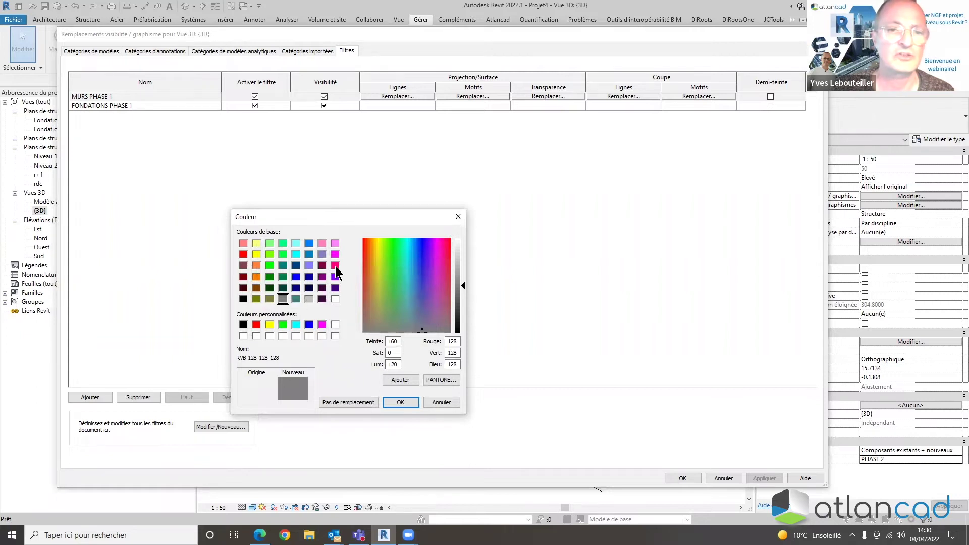
left_click(308, 244)
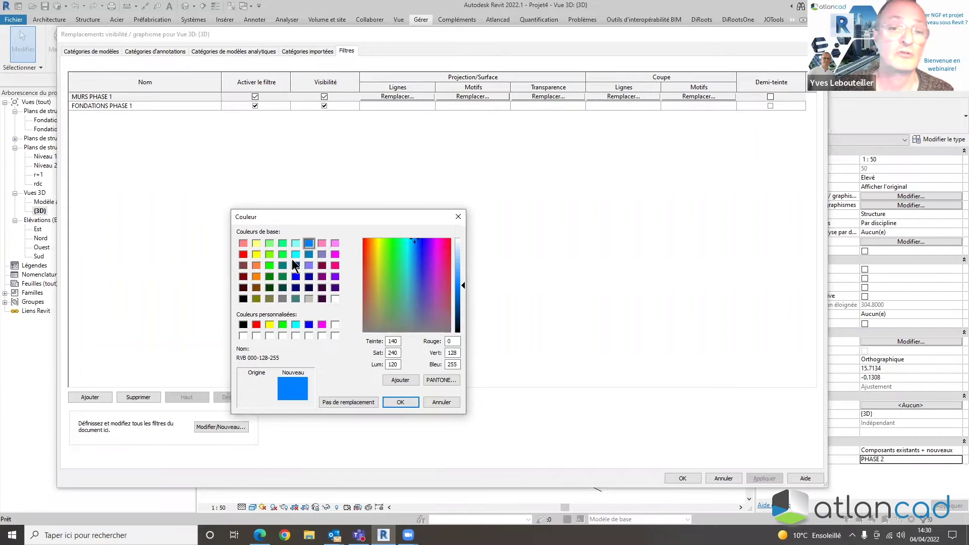
left_click(257, 324)
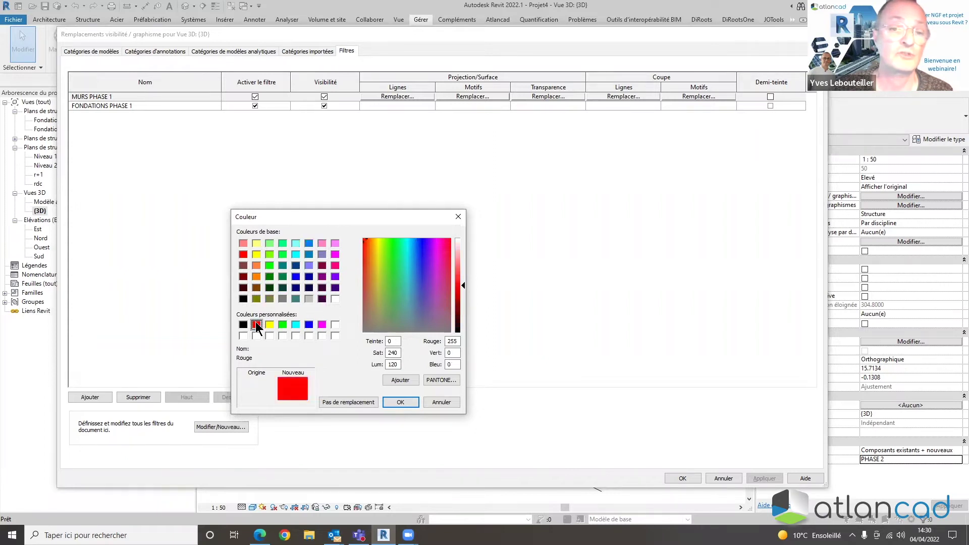
left_click_drag(459, 296, 461, 272)
left_click(403, 402)
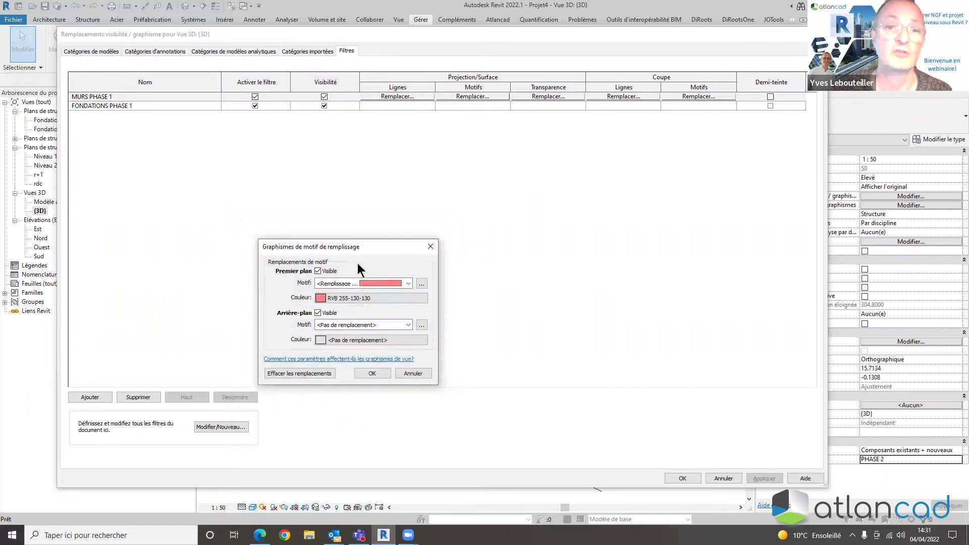
left_click(370, 374)
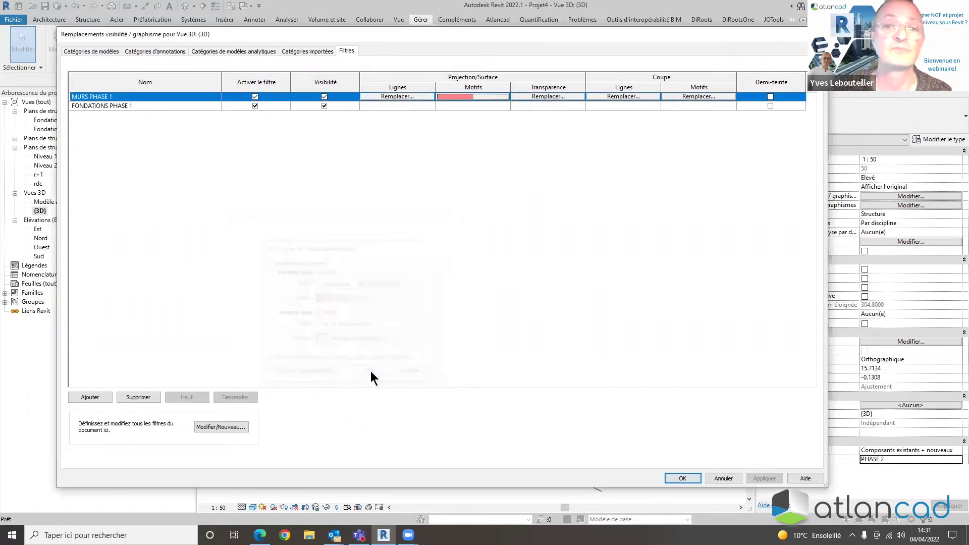
Override the surface pattern of FONDATIONS PHASE 1 with a solid foreground fill in orange, RGB 255-083-000, and apply the overrides
left_click(471, 104)
left_click(469, 105)
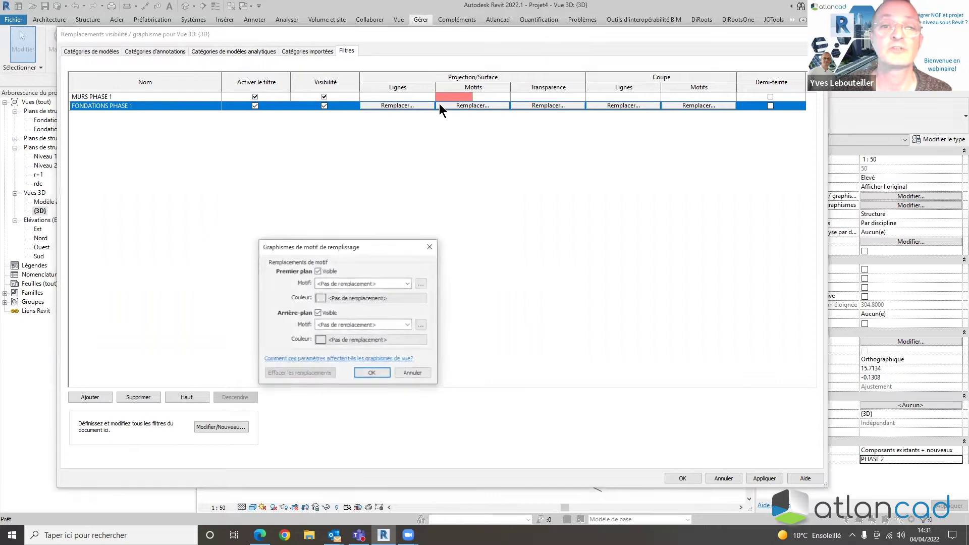
left_click(408, 283)
left_click(376, 298)
left_click(377, 298)
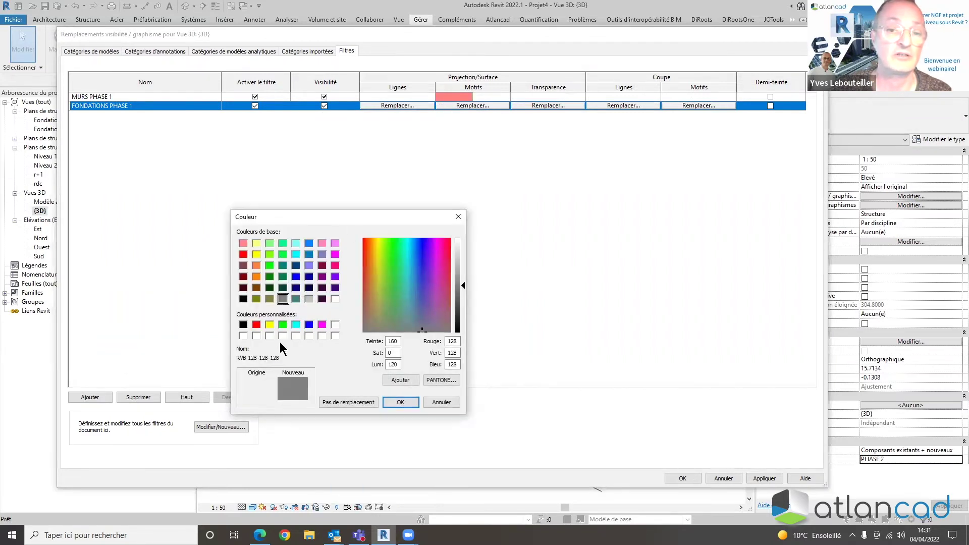
left_click(255, 265)
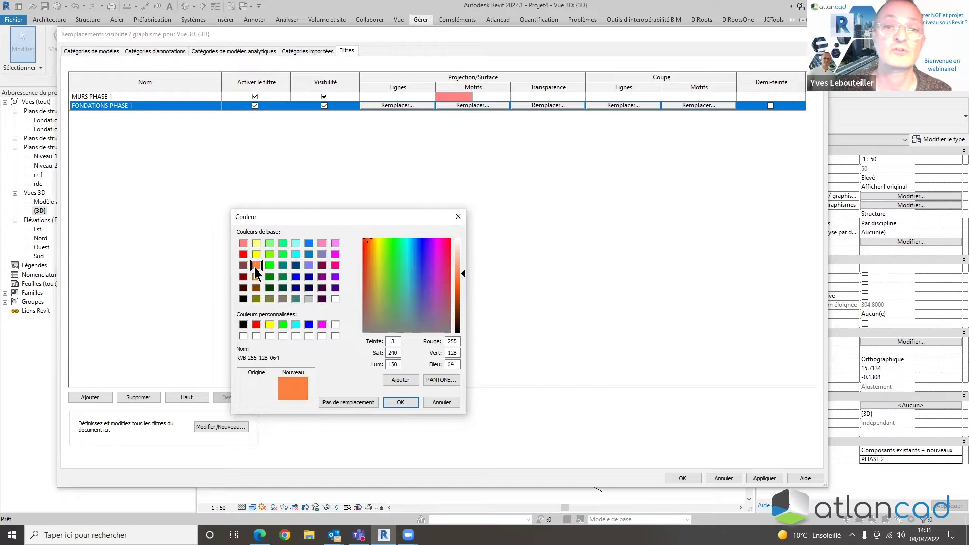
left_click_drag(465, 273, 463, 285)
left_click(405, 402)
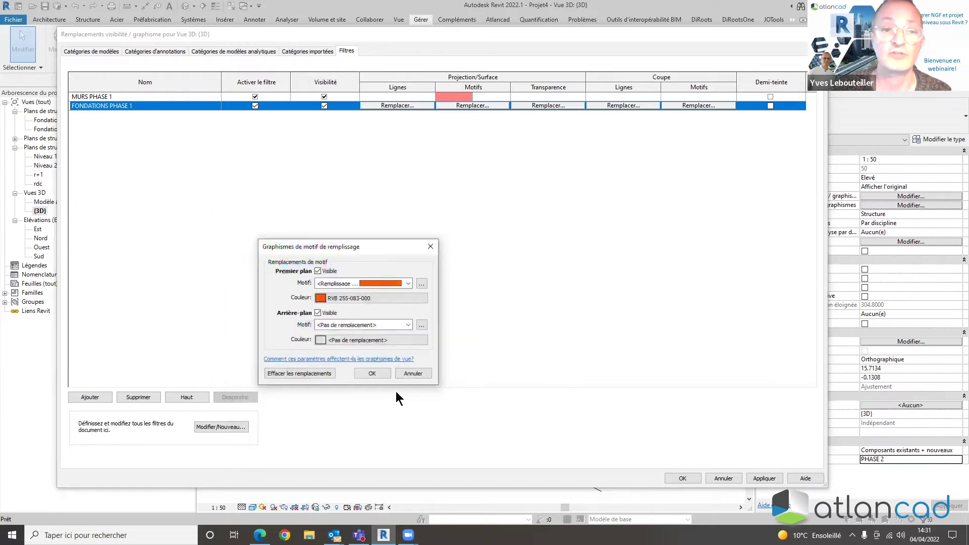
left_click(384, 376)
left_click(775, 479)
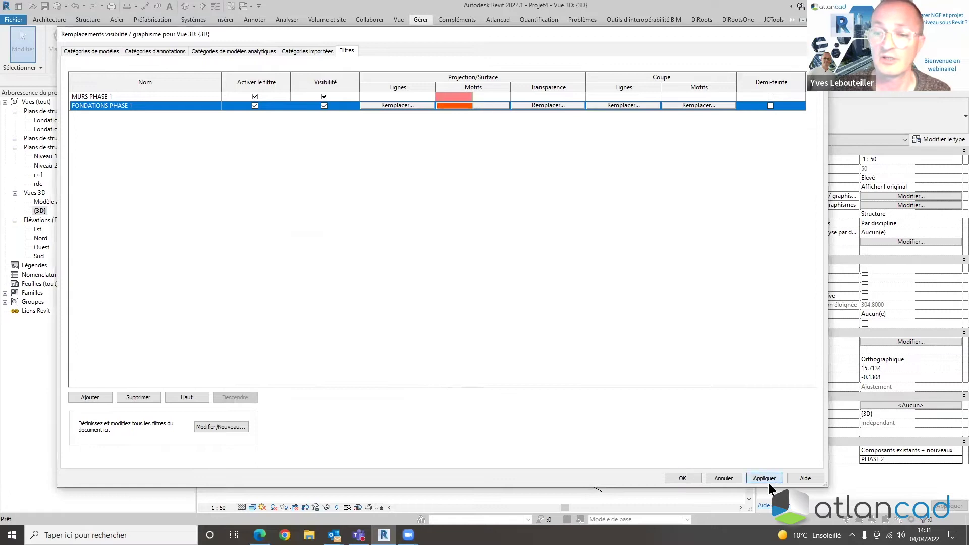
left_click(682, 478)
Deactivate the MURS PHASE 1 filter in the 3D view's visibility/graphics overrides and apply the change
scroll(556, 447, "up", 5)
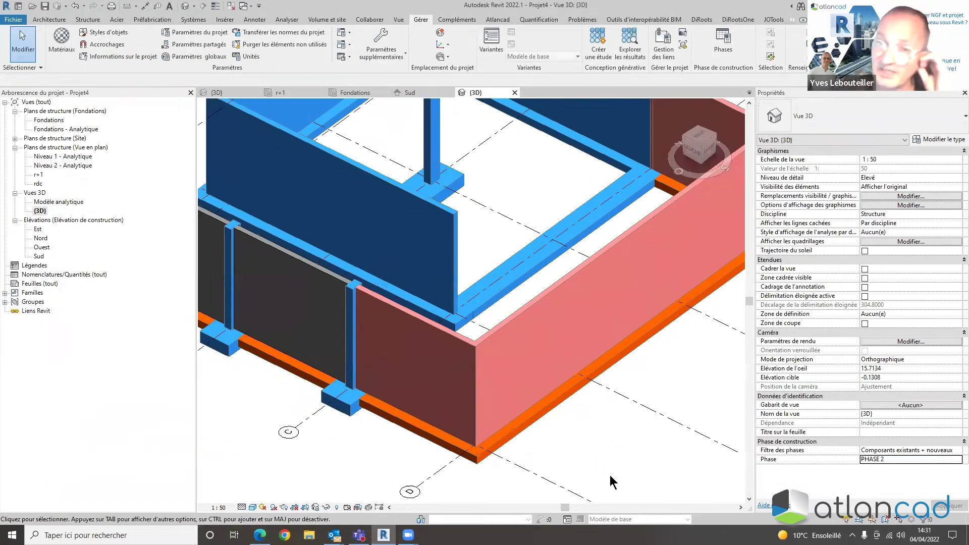
scroll(611, 424, "down", 5)
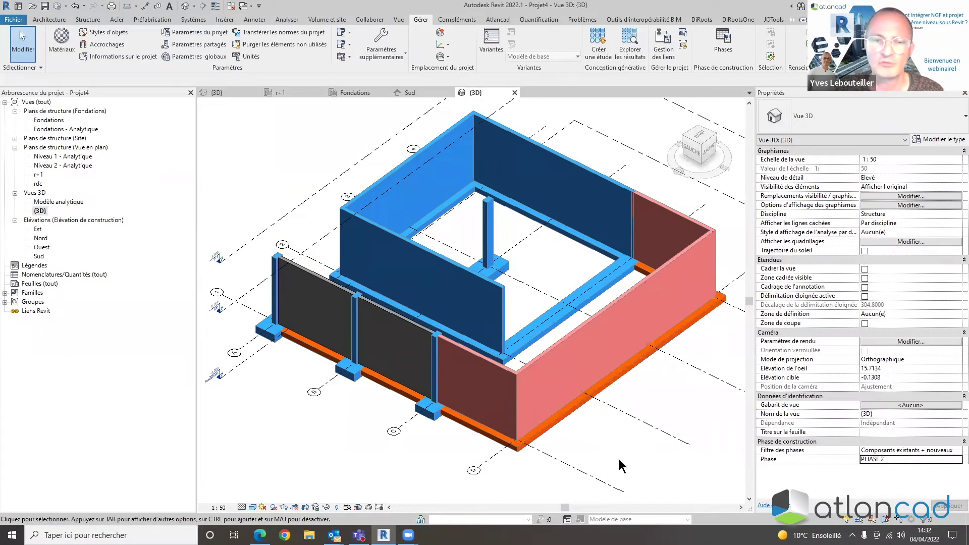
key("v")
key("v")
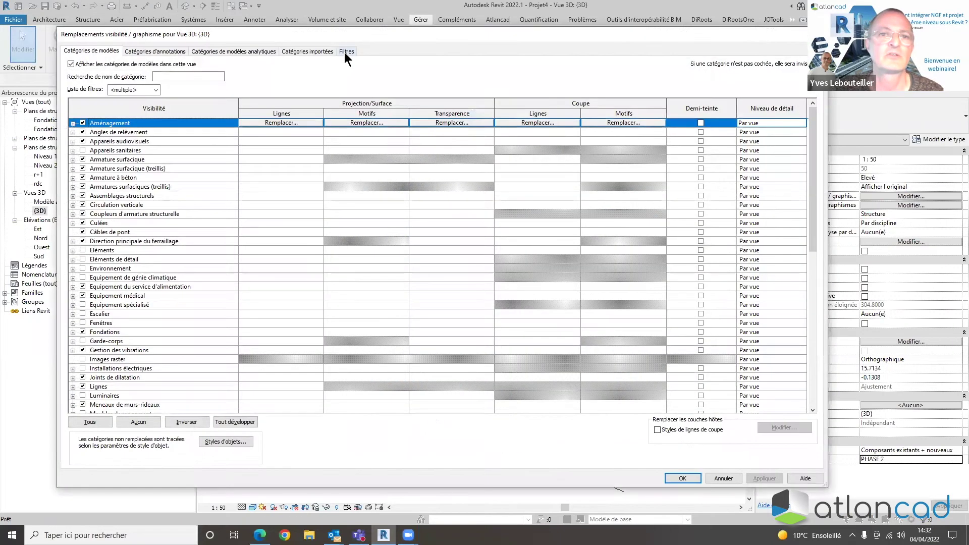
left_click(346, 52)
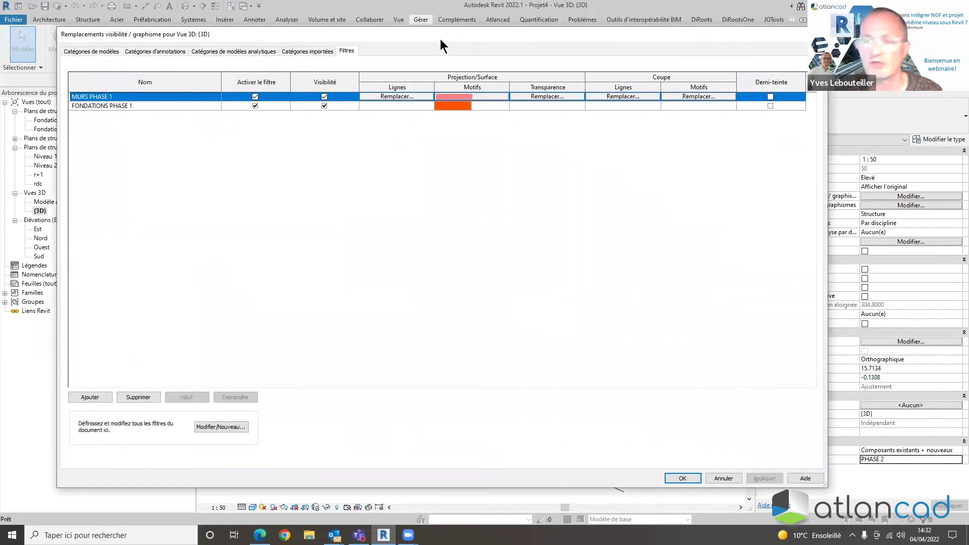
left_click_drag(440, 38, 502, 48)
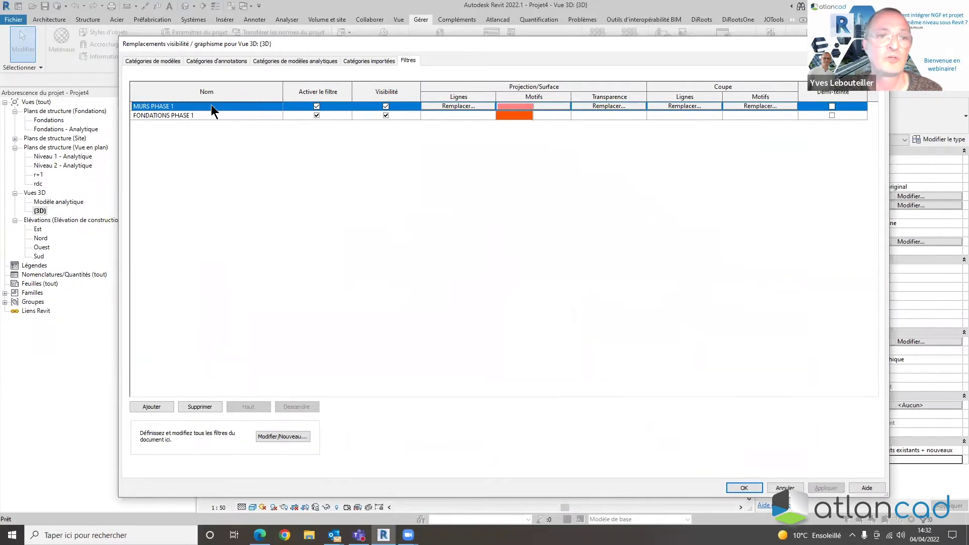
left_click(316, 106)
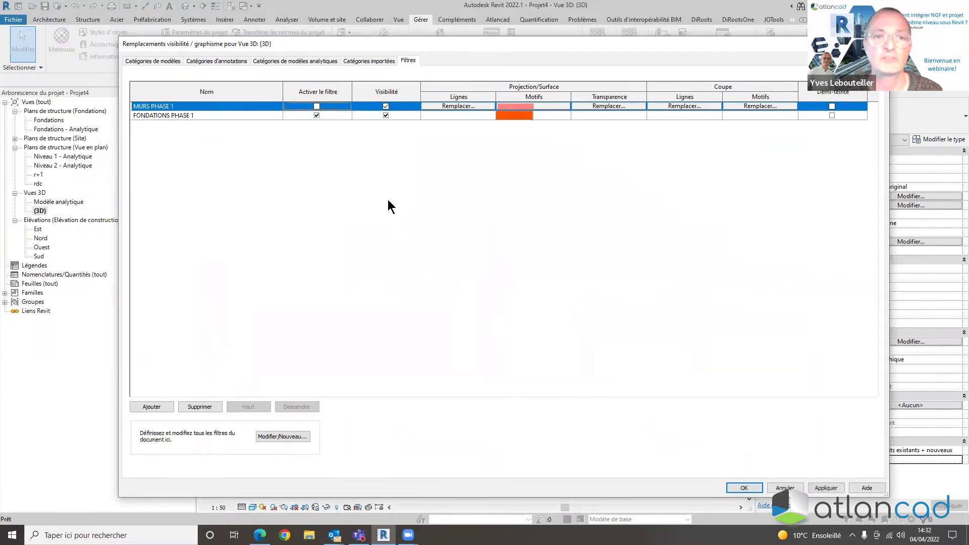
left_click(824, 486)
left_click(753, 488)
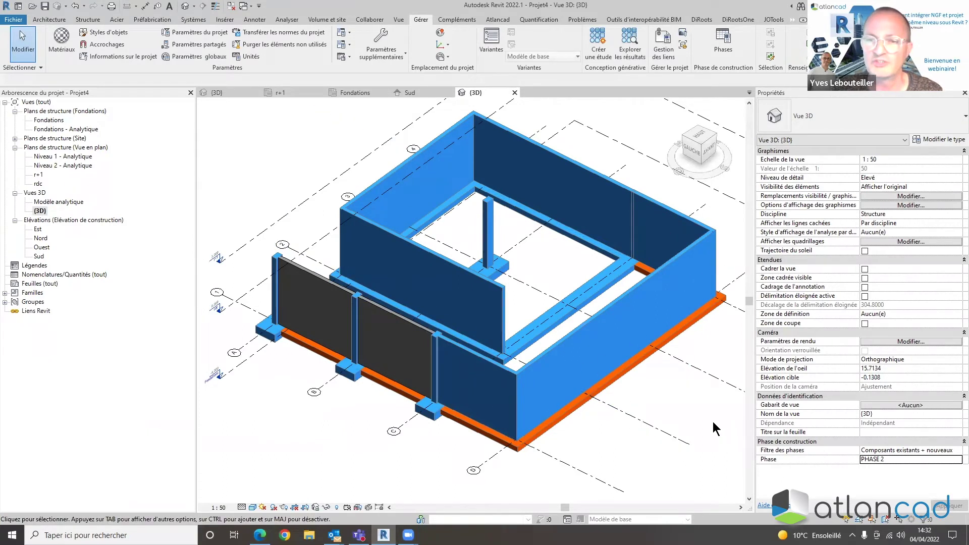
Reactivate the MURS PHASE 1 filter in the 3D view and turn off its visibility to hide the phase 1 walls
key("v")
key("g")
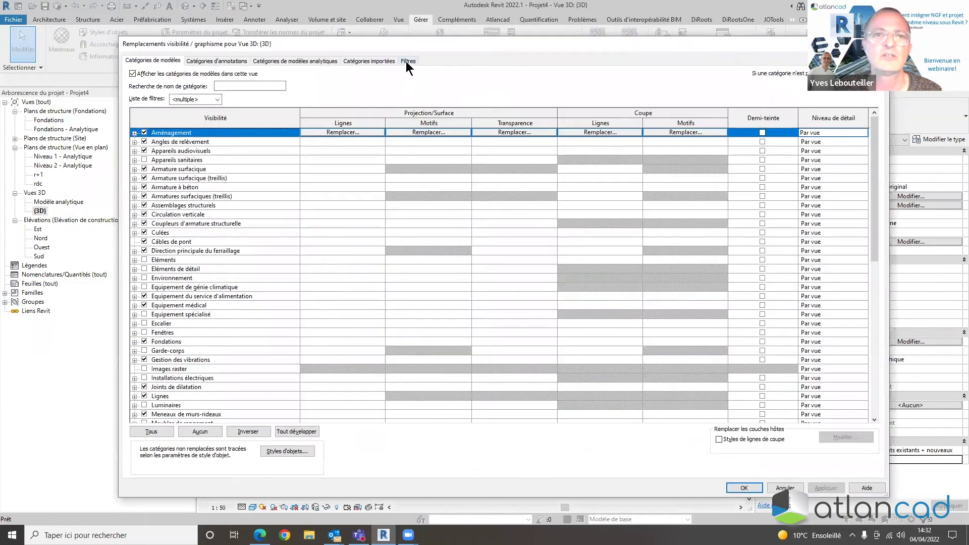
left_click(407, 60)
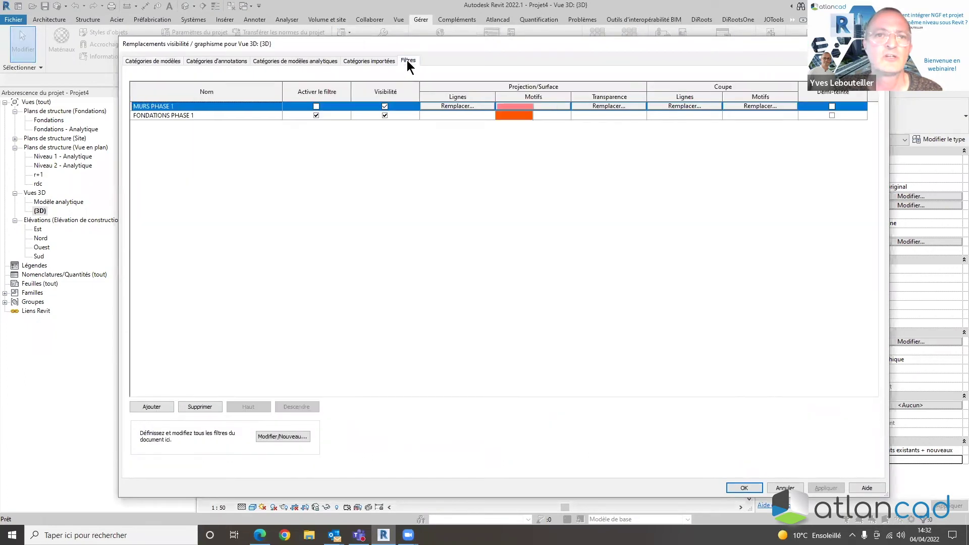
left_click(316, 107)
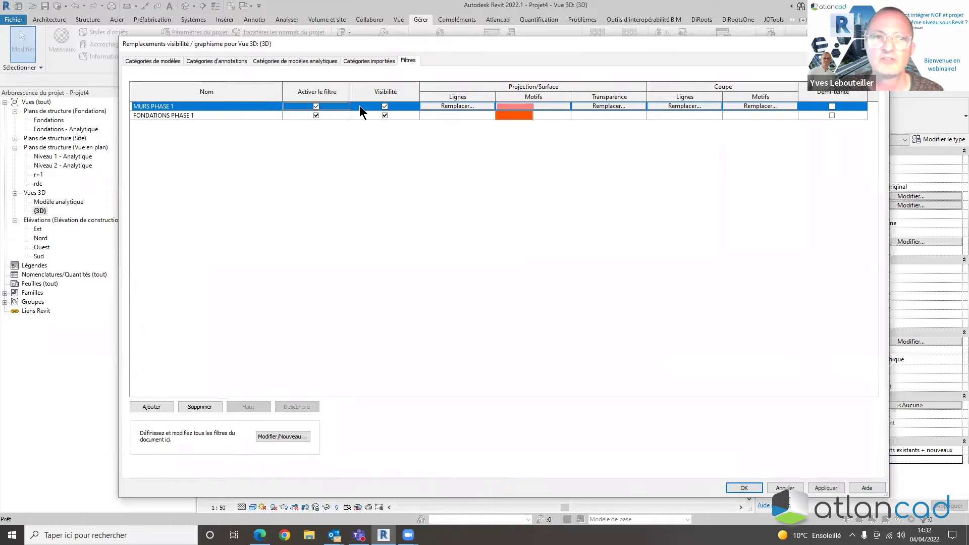
left_click(384, 106)
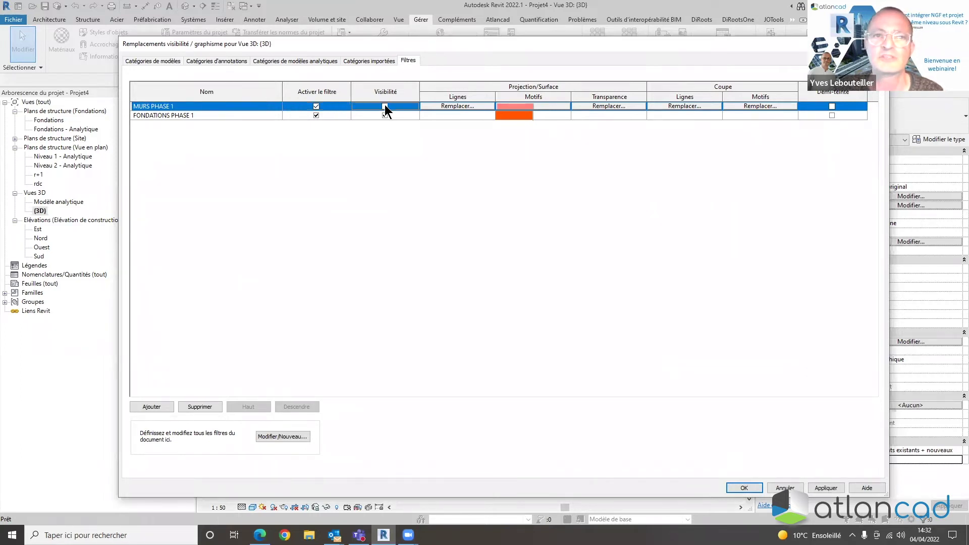
left_click(825, 487)
left_click(754, 488)
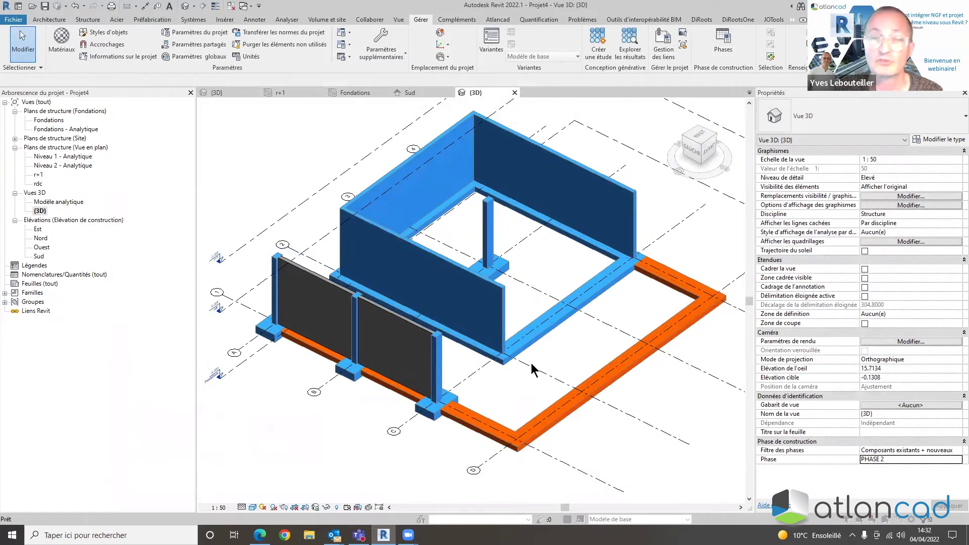
Turn the visibility of MURS PHASE 1 back on and deactivate the FONDATIONS PHASE 1 filter, dismissing the save reminder without saving
key("v")
key("g")
left_click(412, 61)
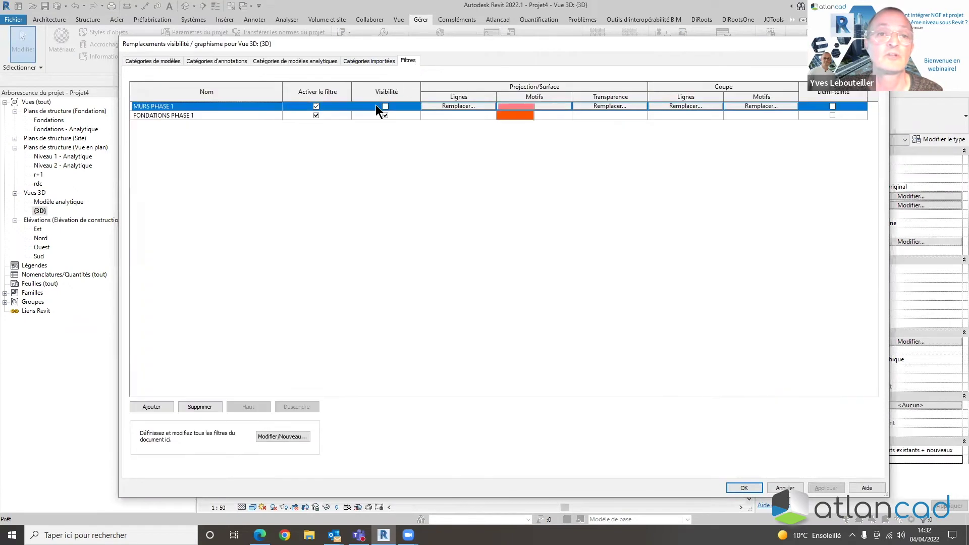
left_click(386, 106)
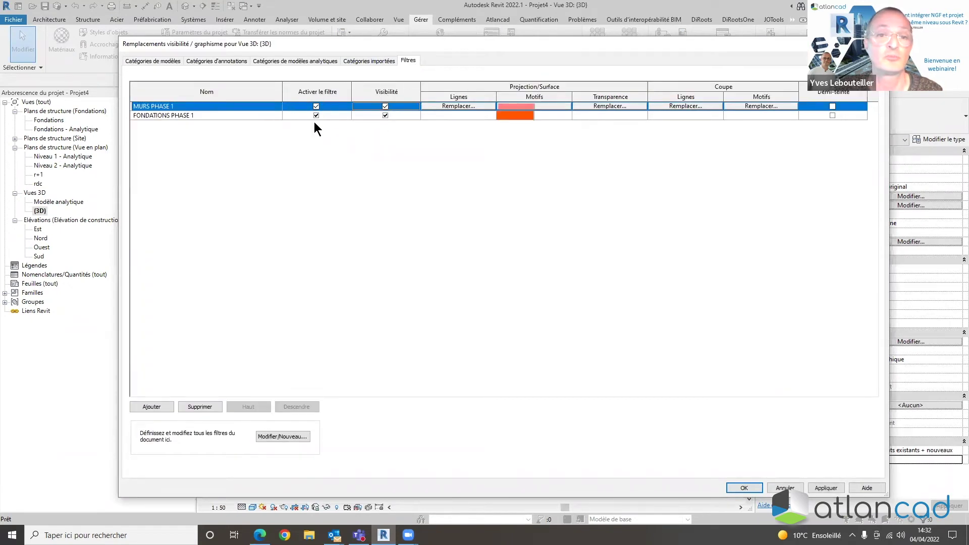
left_click(316, 115)
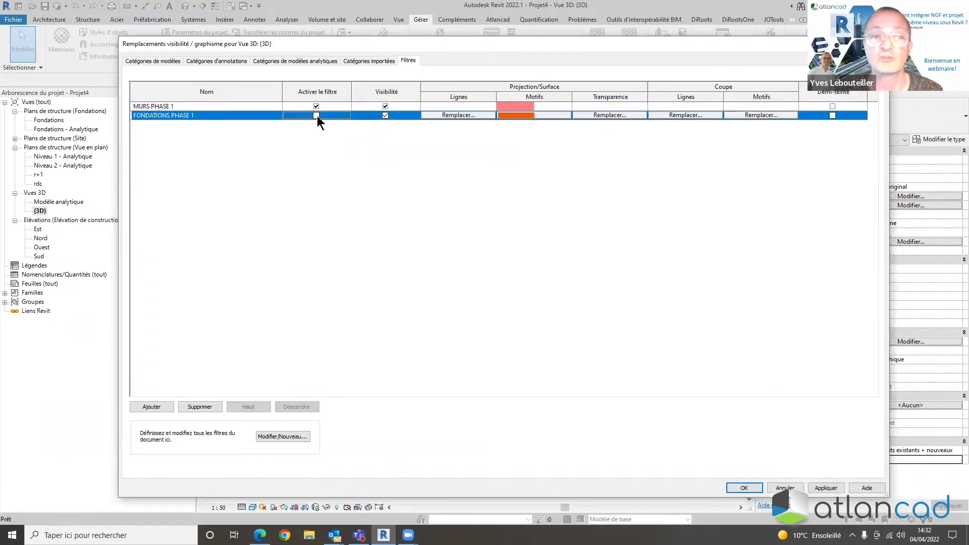
left_click(826, 488)
left_click(746, 488)
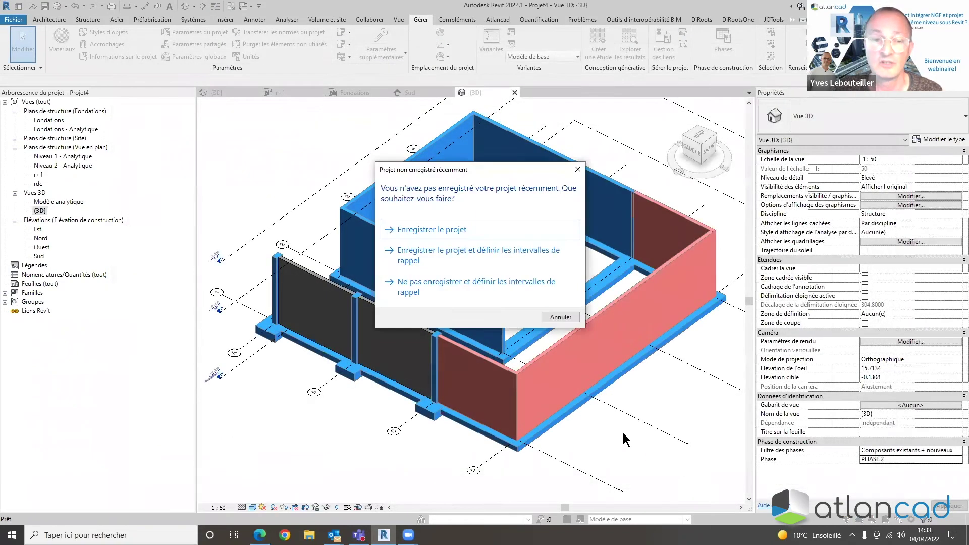
left_click(559, 318)
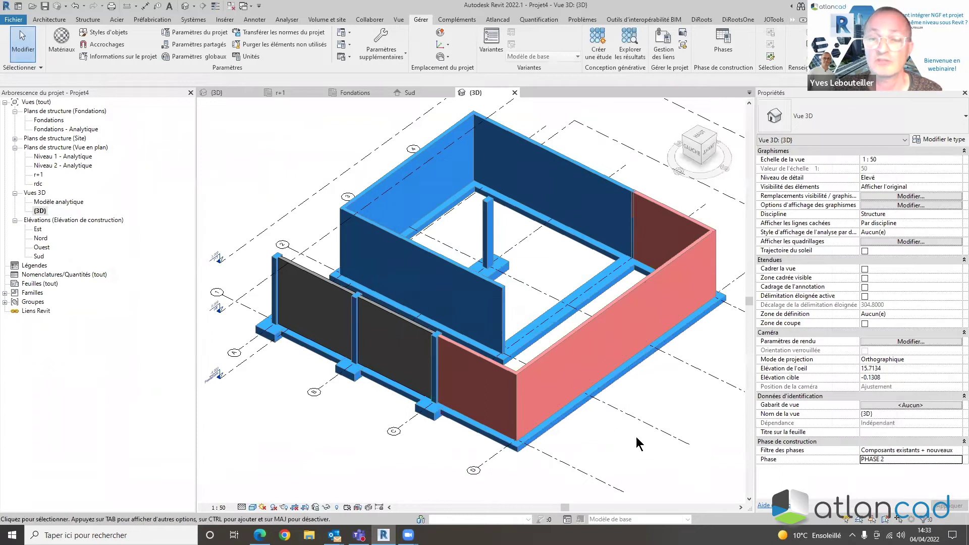
Turn off the visibility of the FONDATIONS PHASE 1 filter in the 3D view and apply the change
key("v")
key("v")
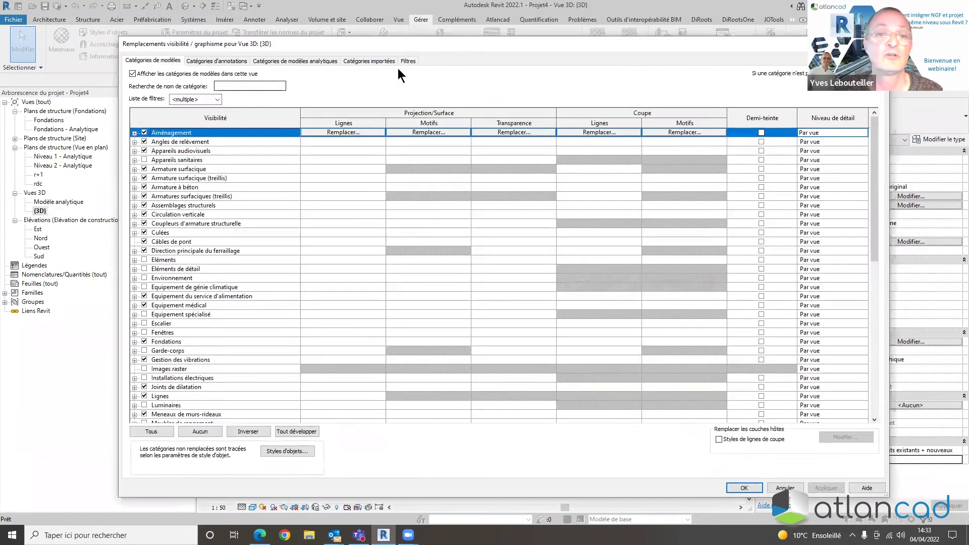
left_click(406, 61)
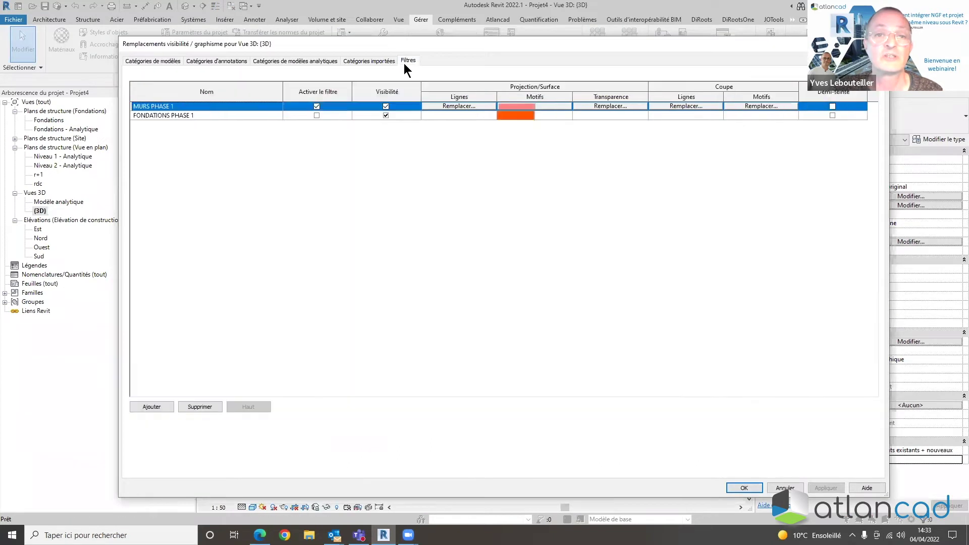
left_click(386, 115)
left_click(827, 487)
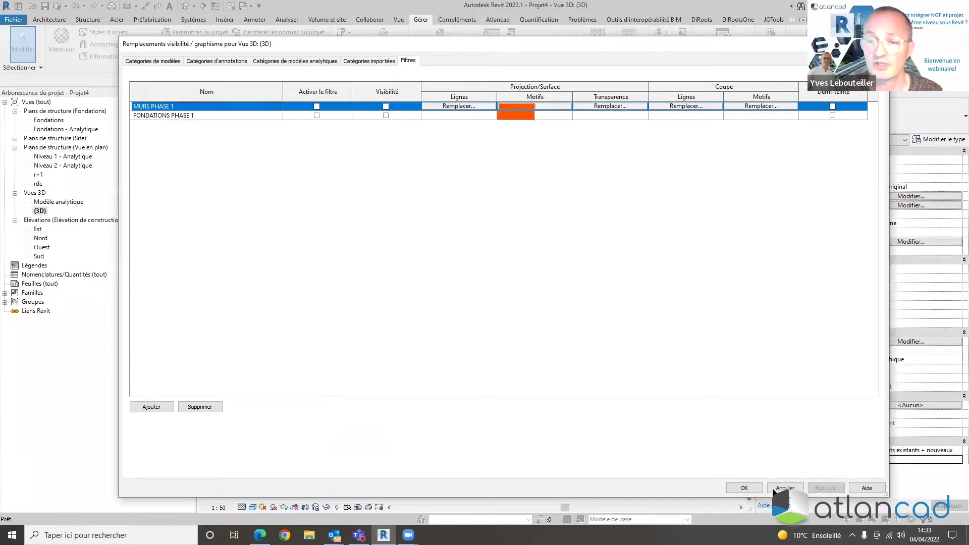
left_click(754, 487)
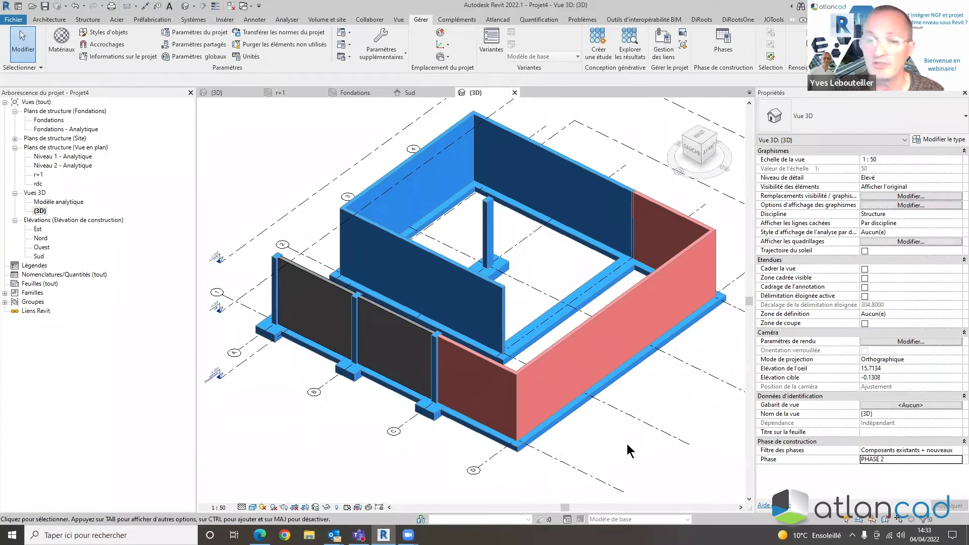
Reactivate the FONDATIONS PHASE 1 filter in the 3D view, keeping its visibility off, to hide the phase 1 foundations
key("v")
key("g")
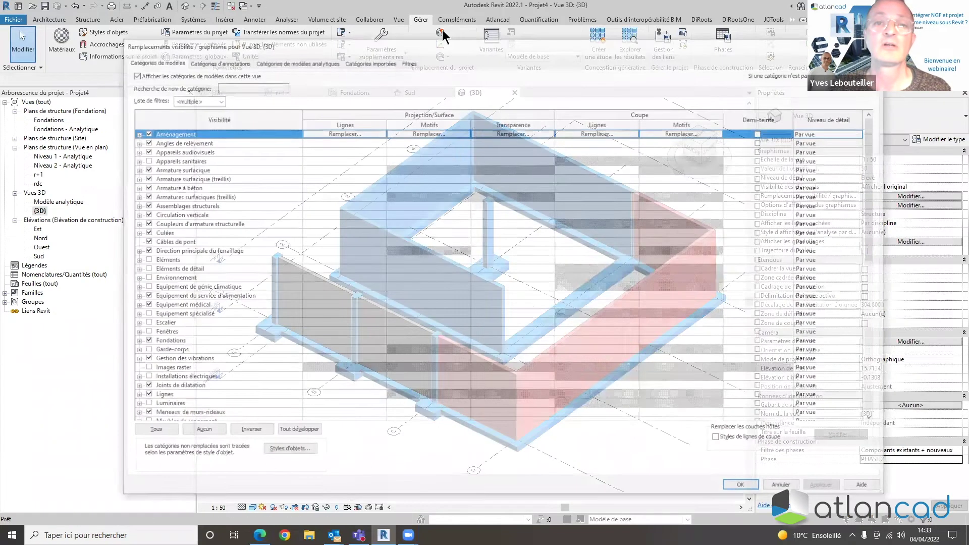
left_click(407, 60)
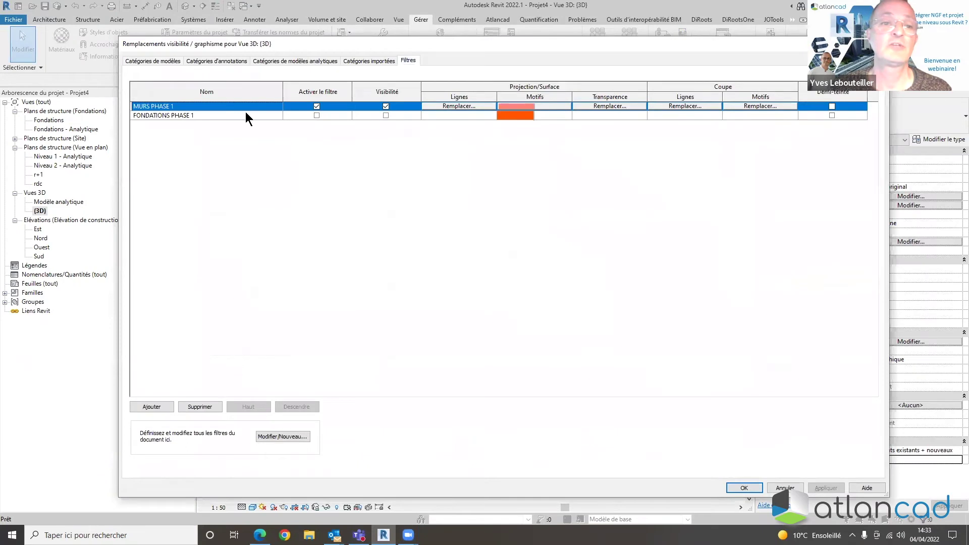
left_click(315, 115)
left_click(828, 488)
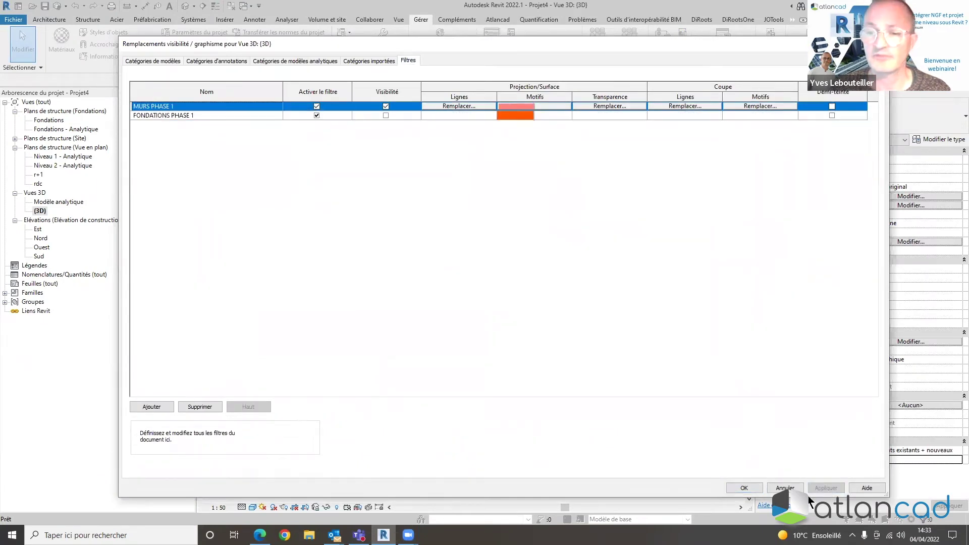
left_click(746, 487)
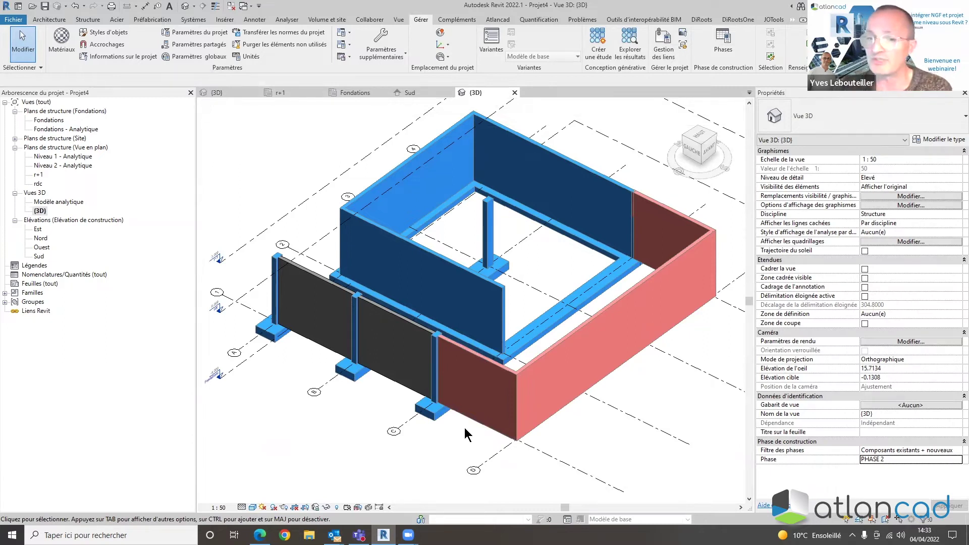
Set the 3D view's phase filter to Afficher tout and switch its phase to Existant, and finally to PHASE 1
left_click(956, 449)
left_click(888, 459)
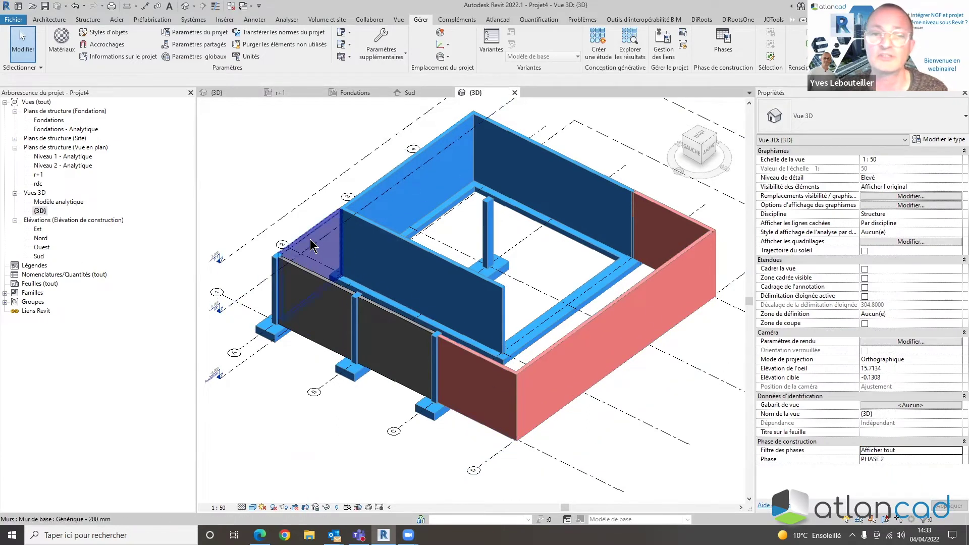
left_click(954, 460)
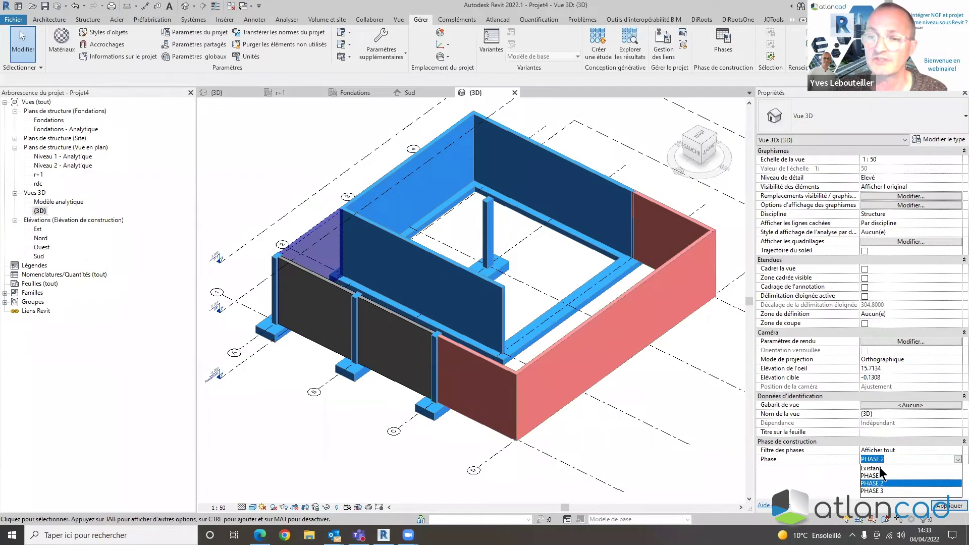
left_click(878, 468)
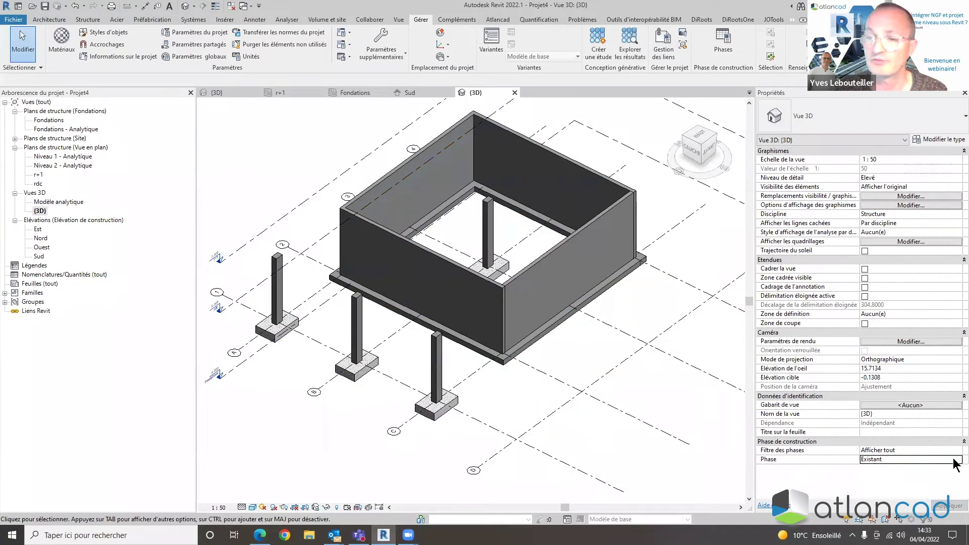
left_click(953, 460)
left_click(924, 478)
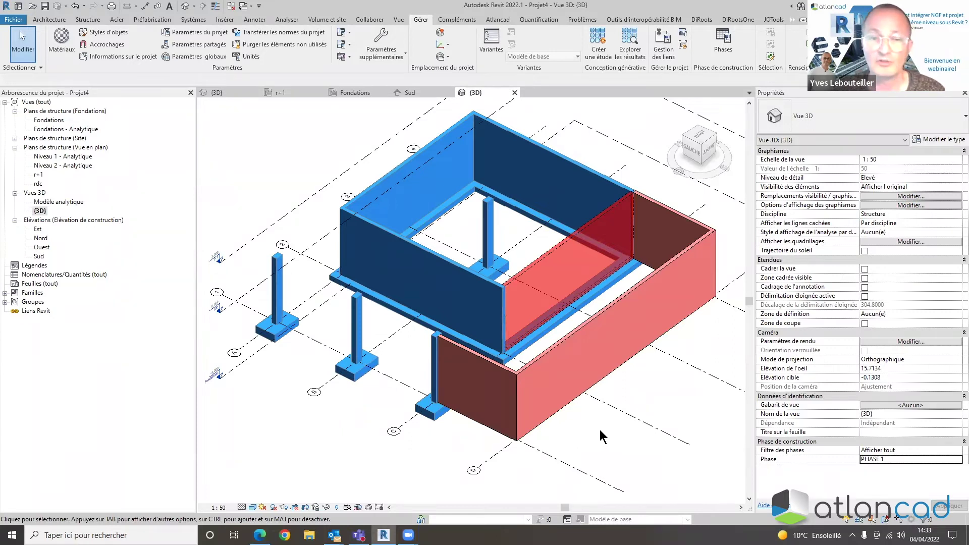
Turn the visibility of the FONDATIONS PHASE 1 filter back on in the 3D view and apply the change
key("v")
key("g")
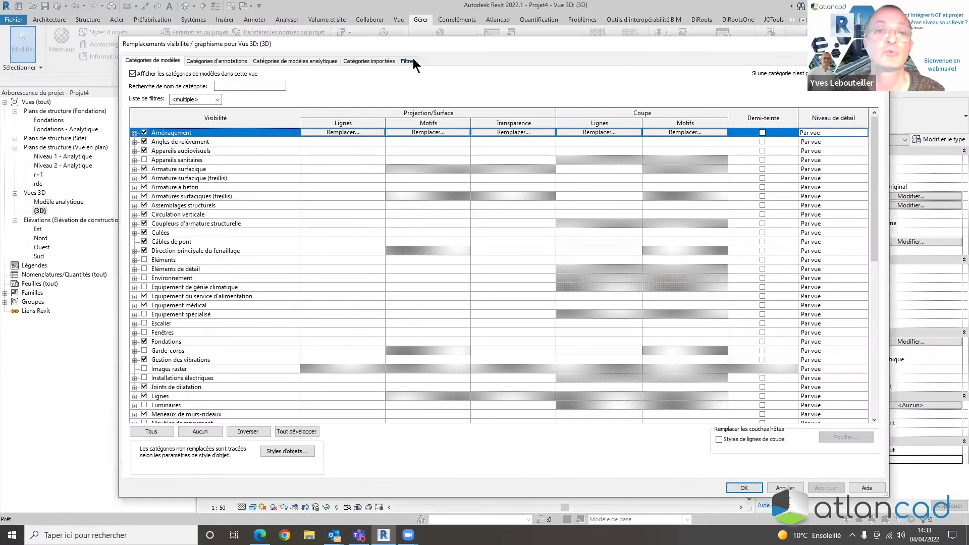
left_click(409, 60)
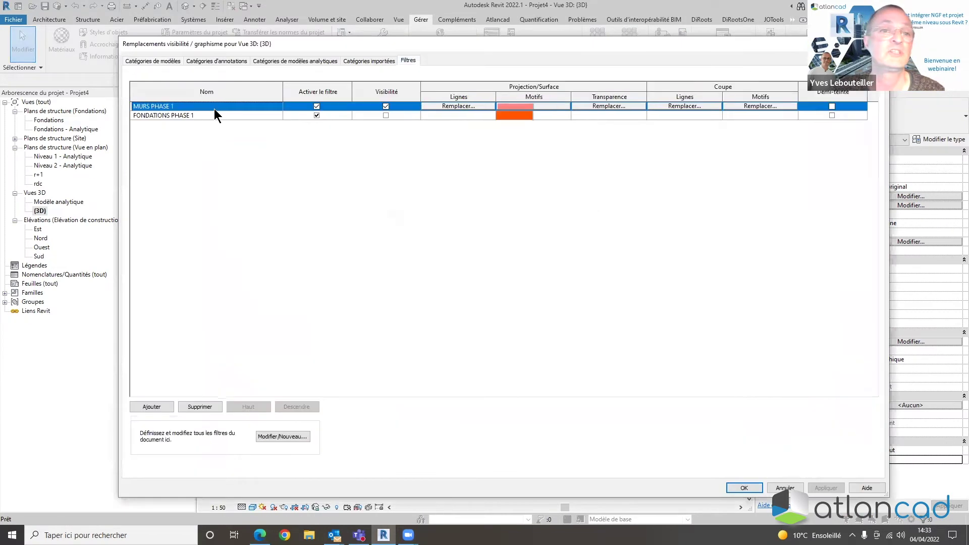
left_click(385, 115)
left_click(826, 488)
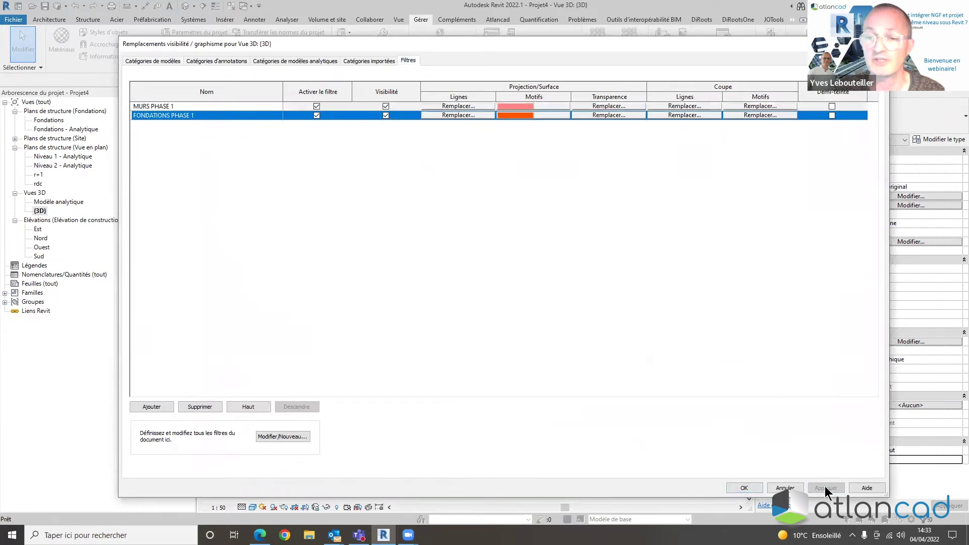
left_click(744, 488)
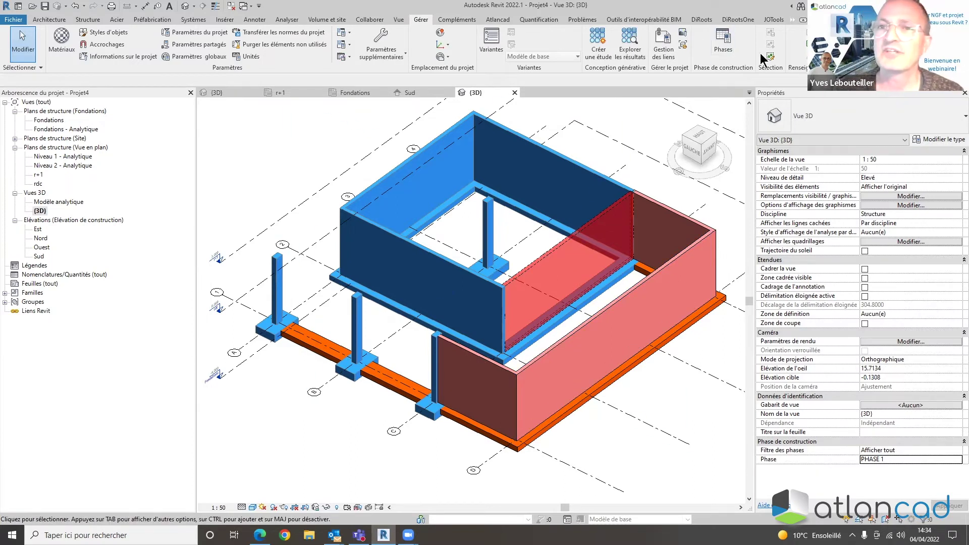
Review how the project's phase filters treat new, existing, demolished and temporary elements, and close the phasing settings without changes
left_click(723, 41)
left_click(262, 143)
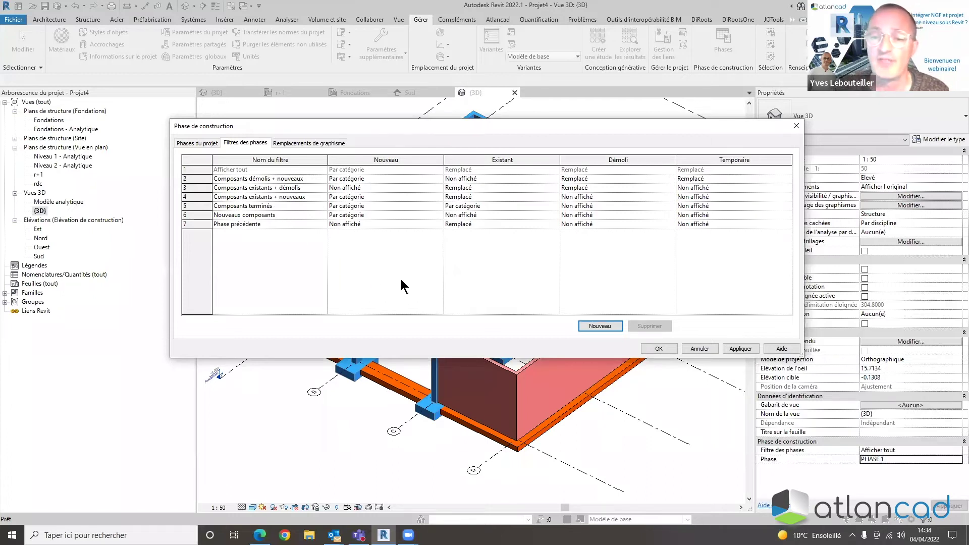
left_click(700, 349)
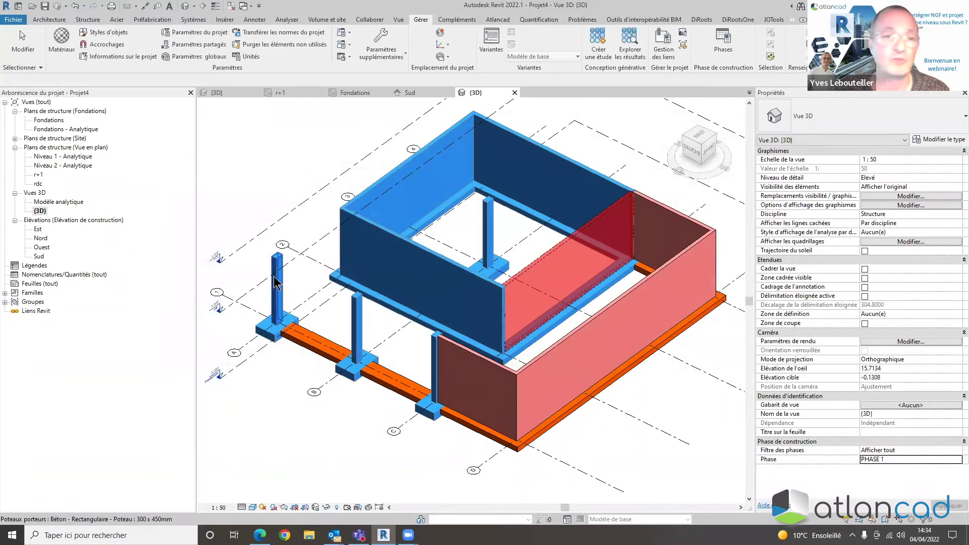
Close the inactive views, and switch to the BAT WEBINAIRE 2 project's 3D view, saving that project
left_click(230, 7)
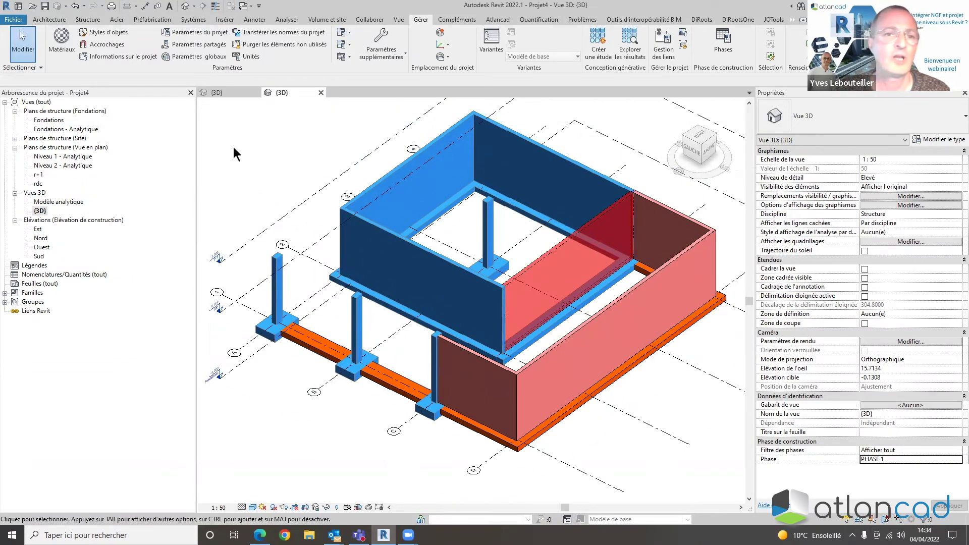
left_click(228, 95)
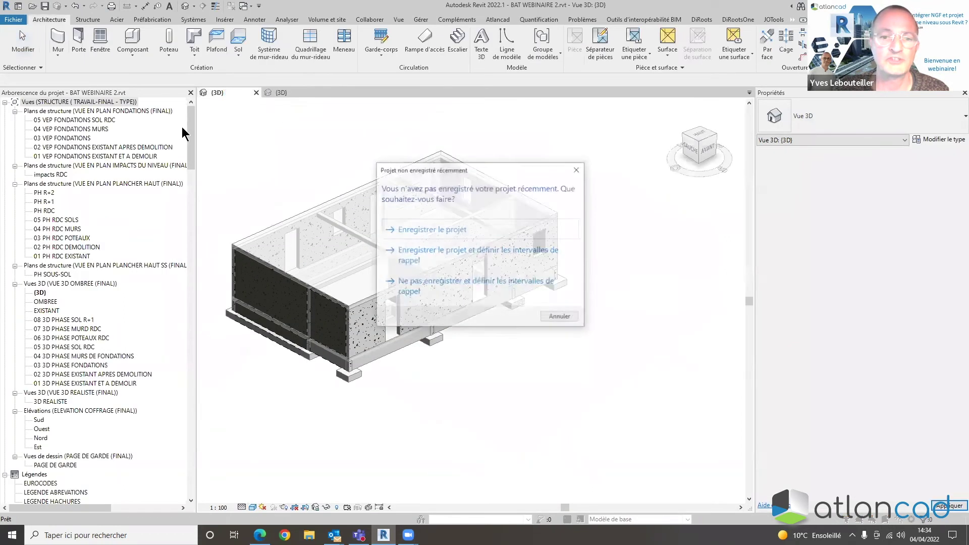
left_click(460, 233)
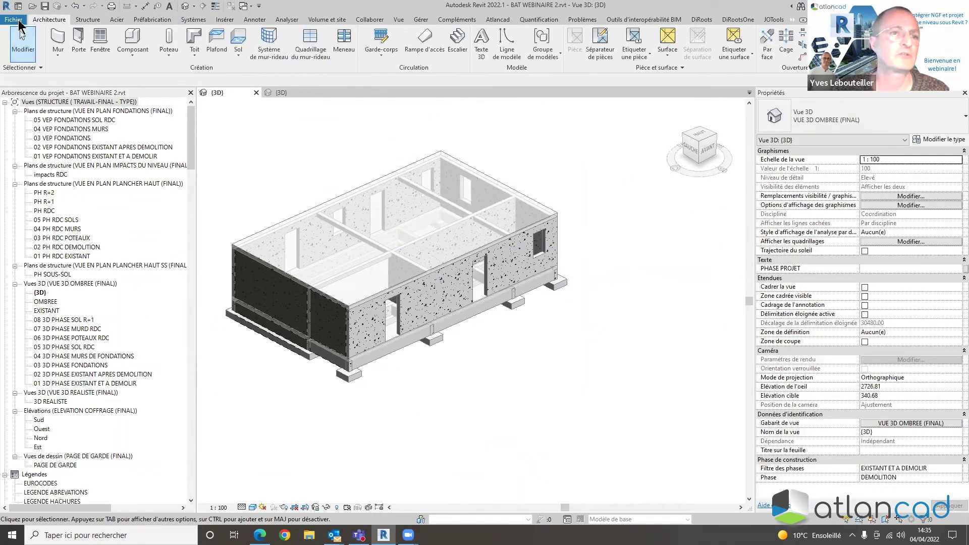
Open the project PROJET AVEC PHASAGE.rvt from the REVIT 2022 LES PHASES folder
left_click(18, 21)
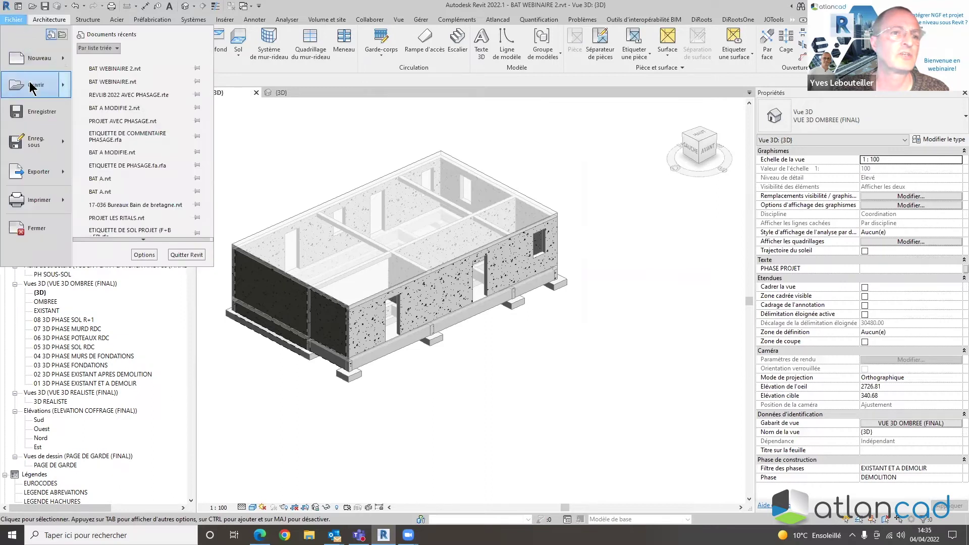
mouse_move(35, 83)
left_click(112, 94)
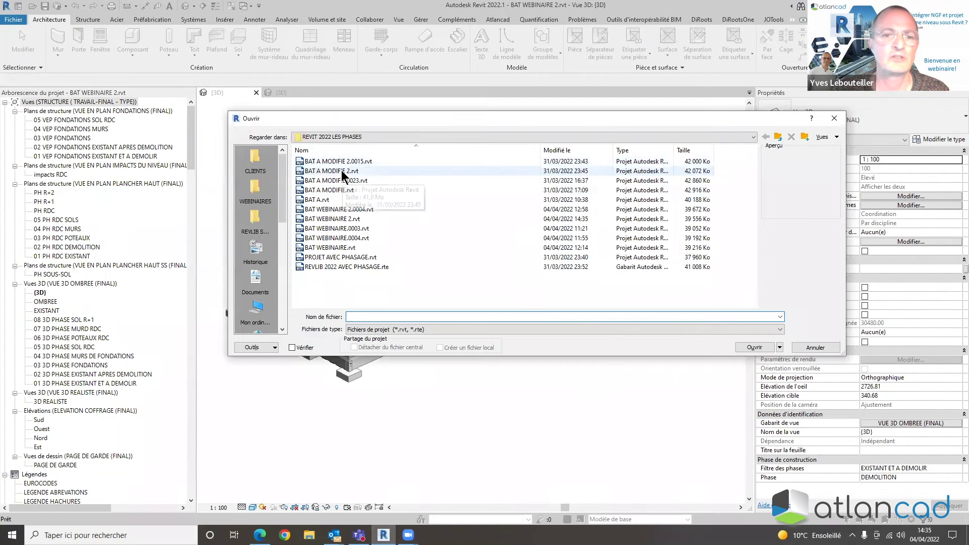
left_click(342, 249)
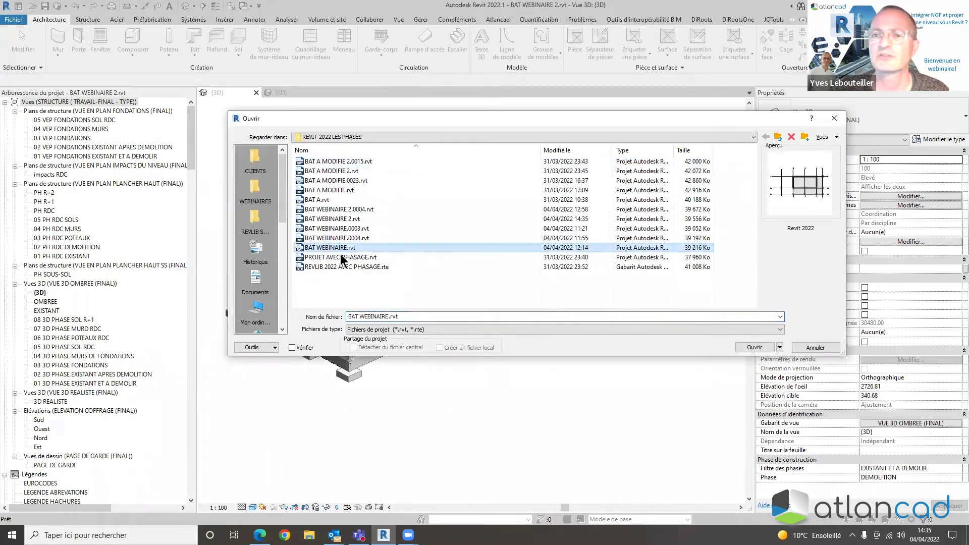
left_click(339, 258)
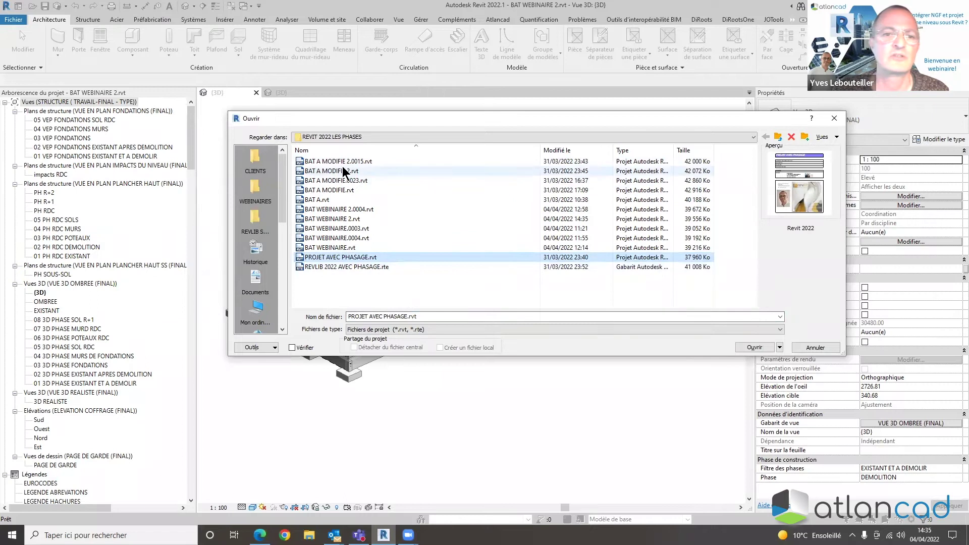
left_click(757, 347)
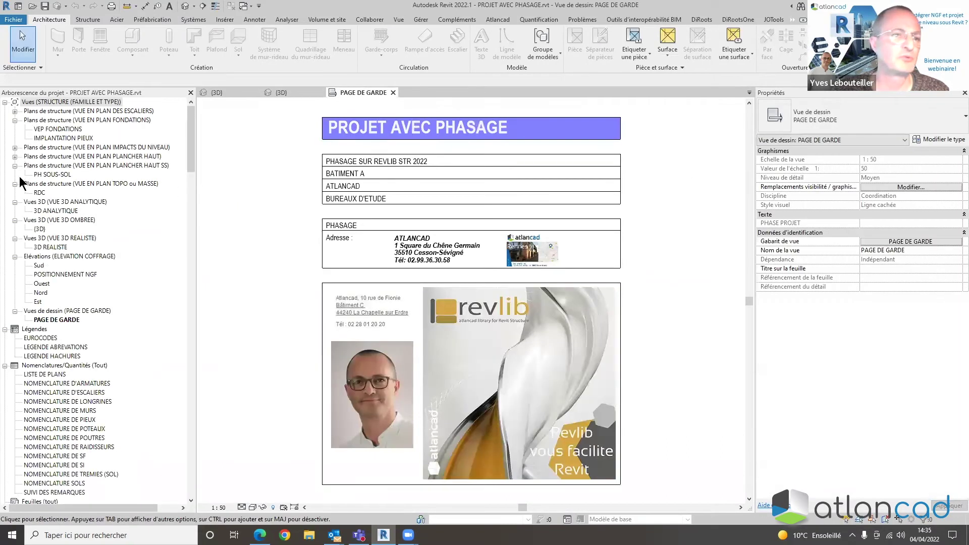
Check the {3D} view of PROJET AVEC PHASAGE, and close both of that project's open views
left_click(40, 229)
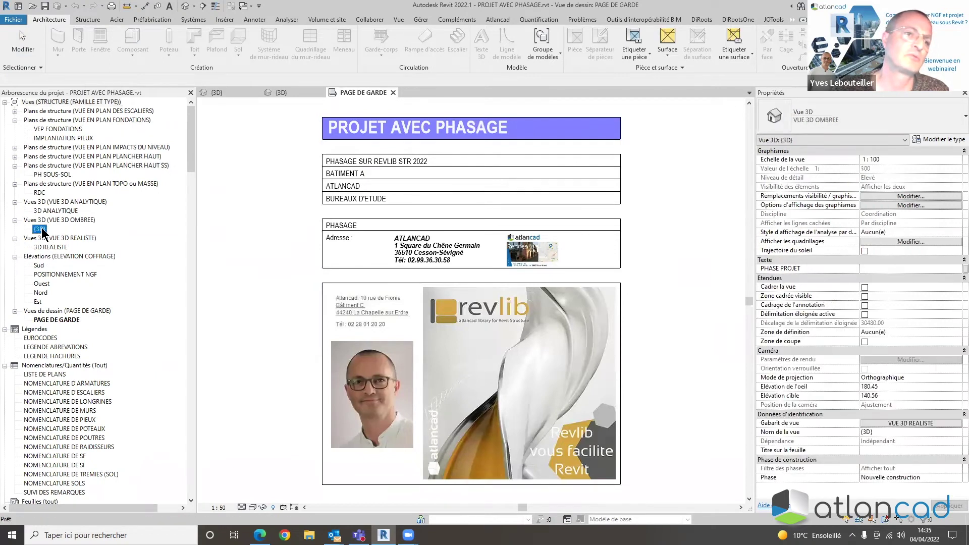
double_click(40, 229)
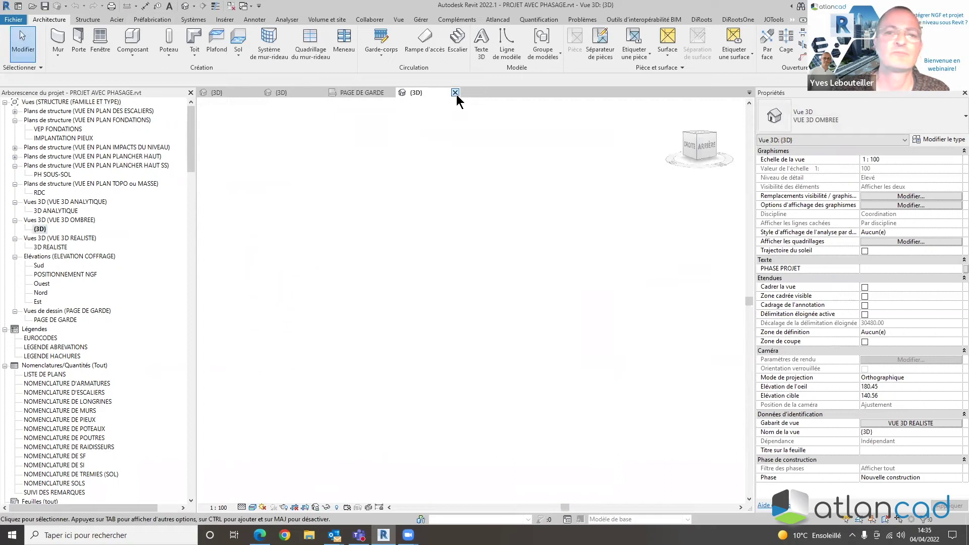
left_click(455, 93)
left_click(393, 92)
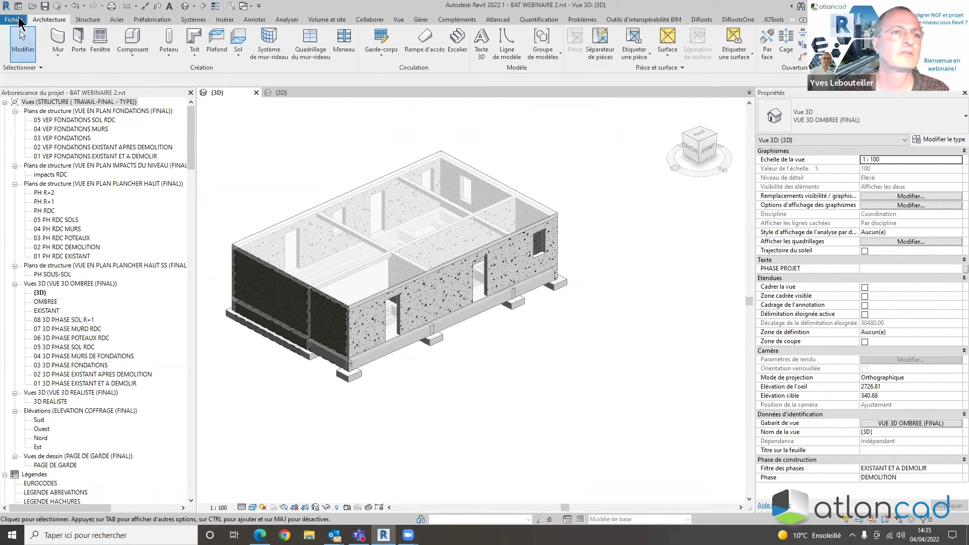
Open the project BAT A MODIFIE.rvt and continue working without further warnings about its missing third-party updaters
left_click(13, 19)
mouse_move(24, 82)
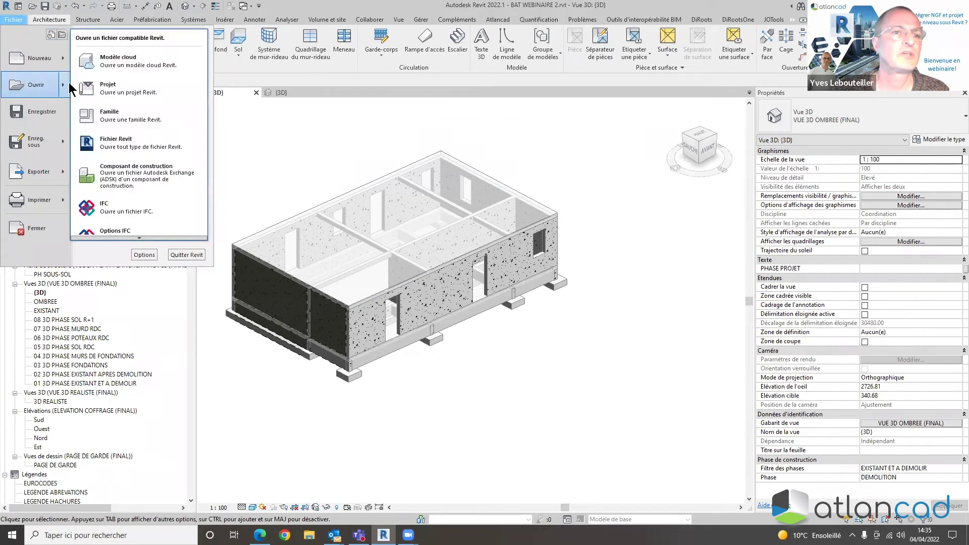
left_click(109, 91)
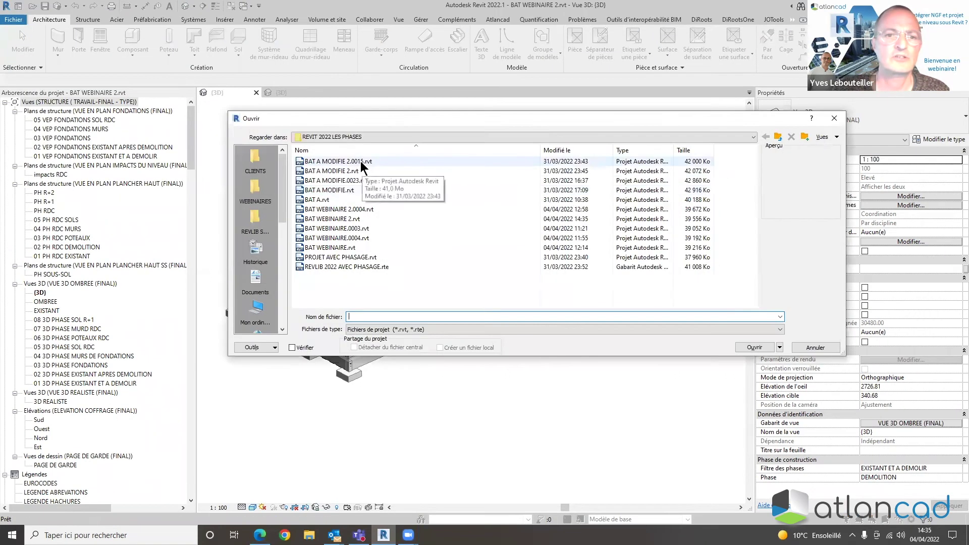
left_click(347, 171)
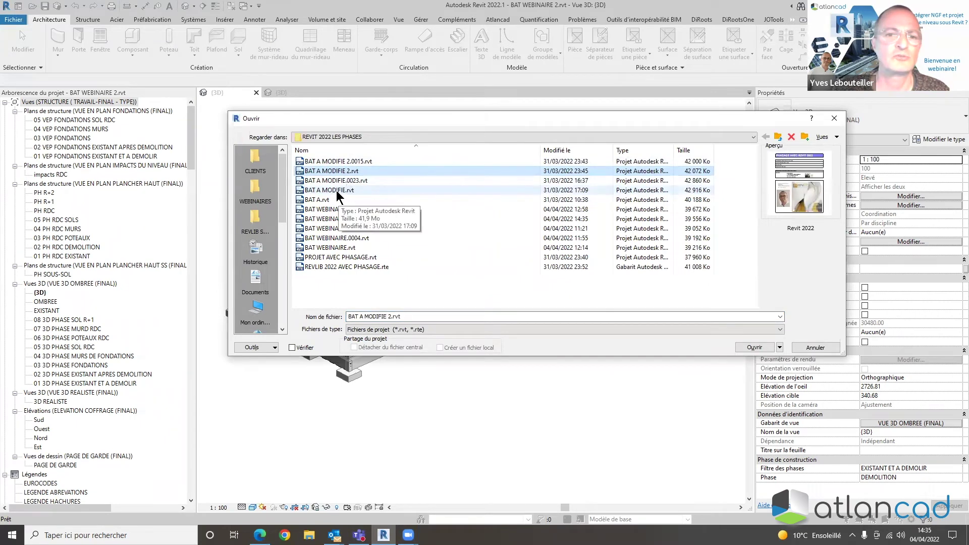
left_click(336, 190)
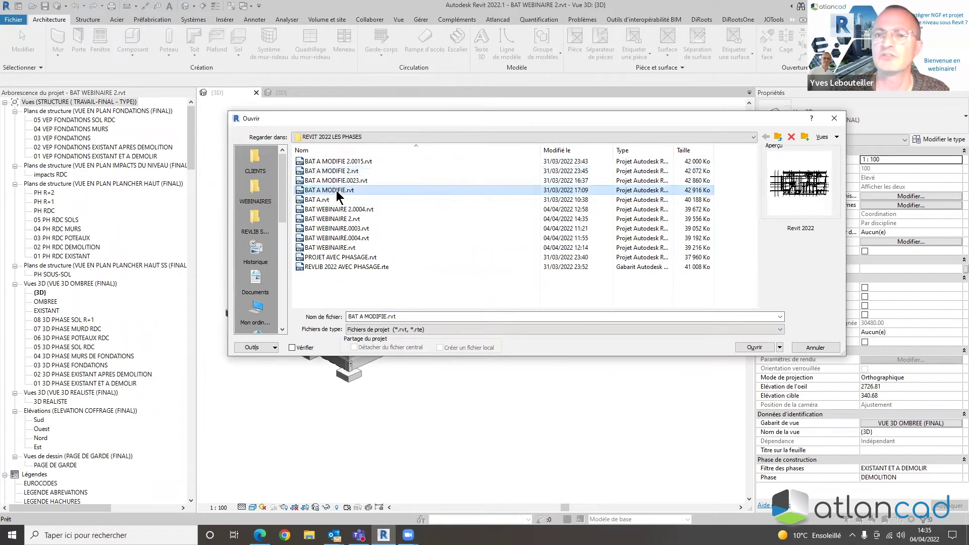
left_click(754, 347)
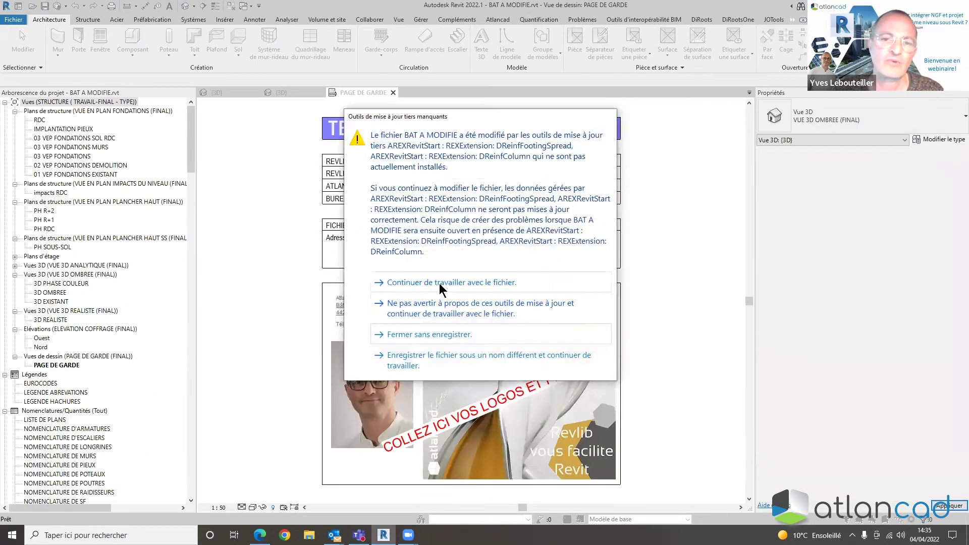
left_click(439, 304)
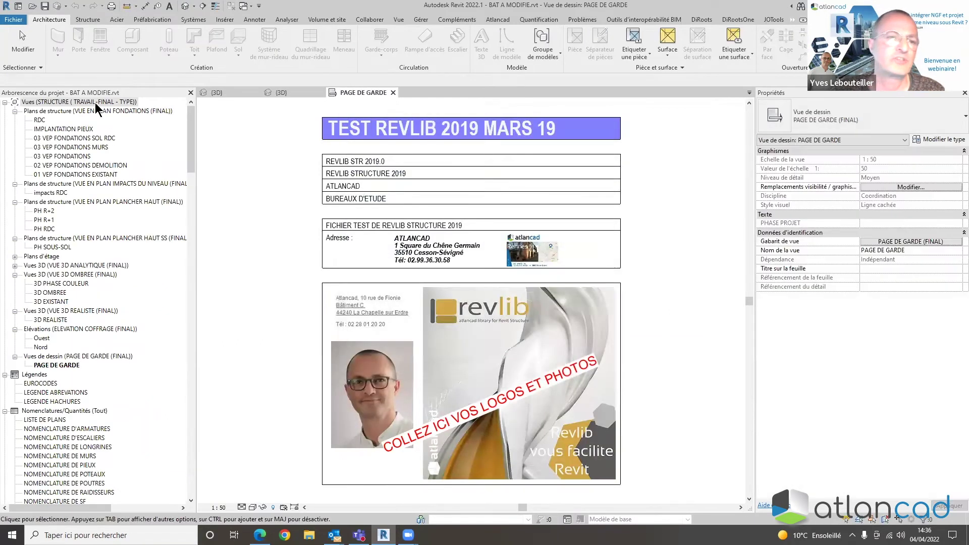
Open the 3D OMBREE view and examine the whole building model
left_click(49, 293)
double_click(53, 291)
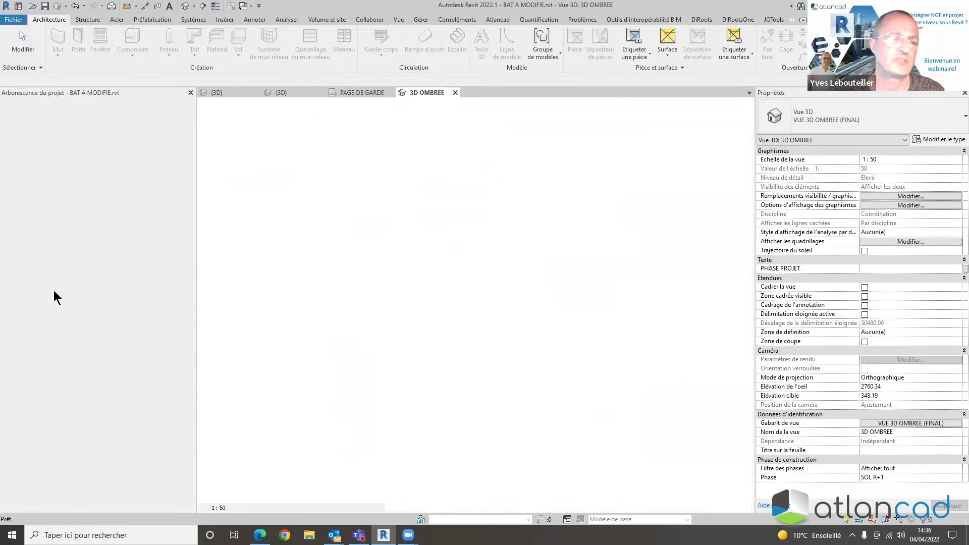
scroll(365, 432, "up", 3)
middle_click_drag(441, 413, 440, 454)
scroll(556, 407, "down", 2)
scroll(556, 407, "down", 4)
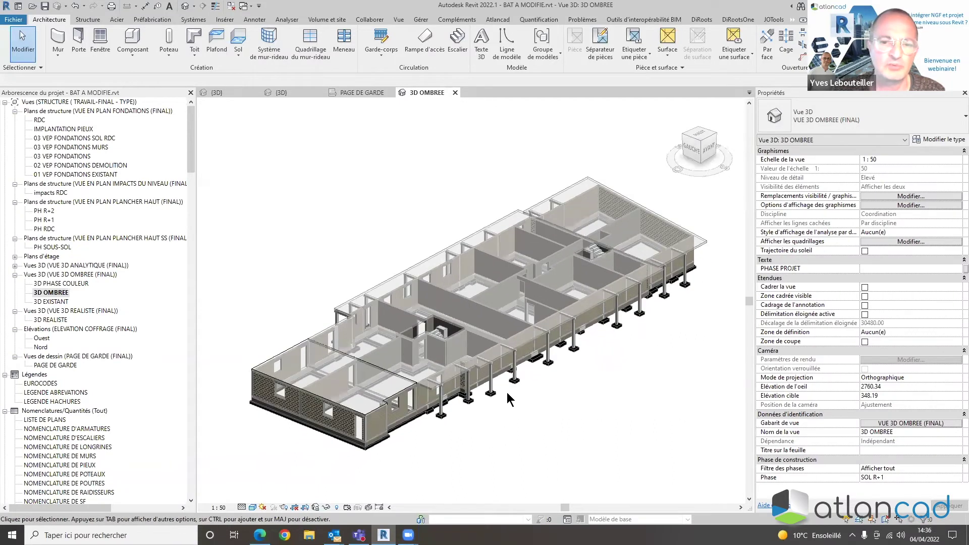
scroll(510, 398, "up", 1)
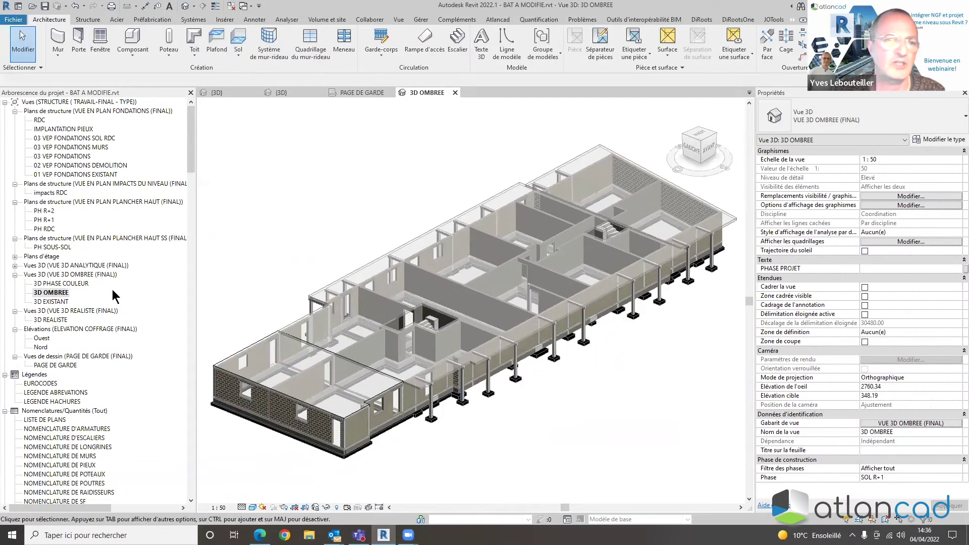
Open the 01 VEP FONDATIONS EXISTANT plan and examine the foundations at the building's upper-left corner
left_click(79, 175)
double_click(79, 175)
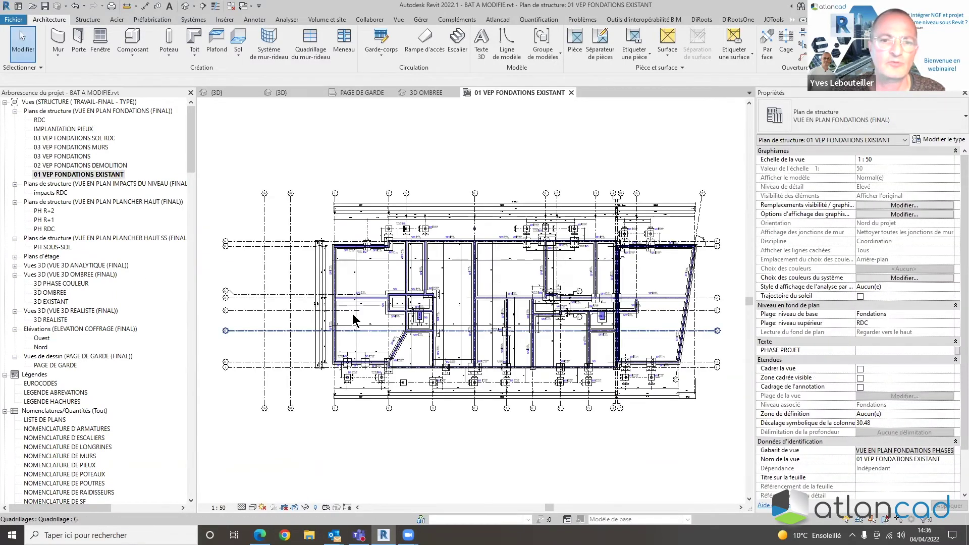
scroll(348, 242, "up", 5)
middle_click_drag(342, 263, 528, 269)
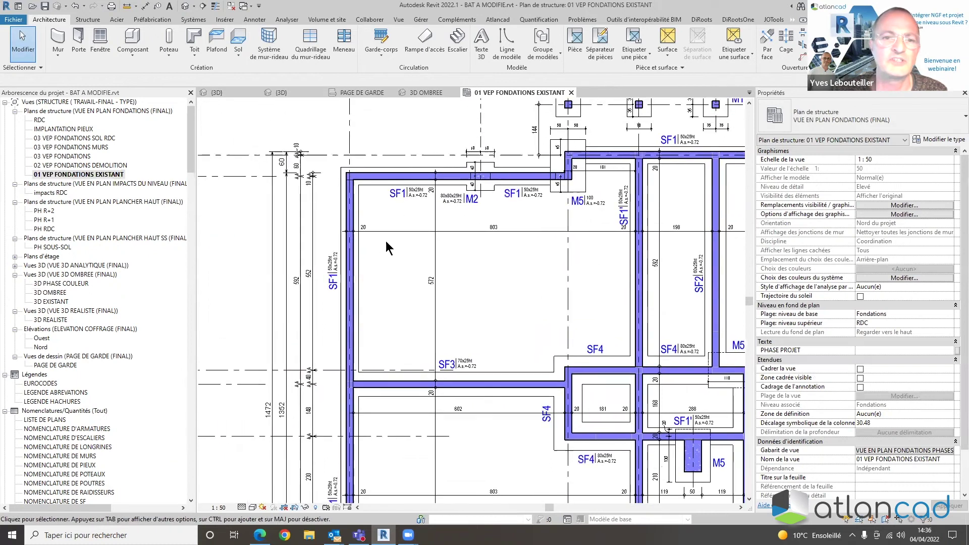
Open the 02 VEP FONDATIONS DEMOLITION plan and examine the DEMOLITION 1 tag on the outer left wall
left_click(94, 165)
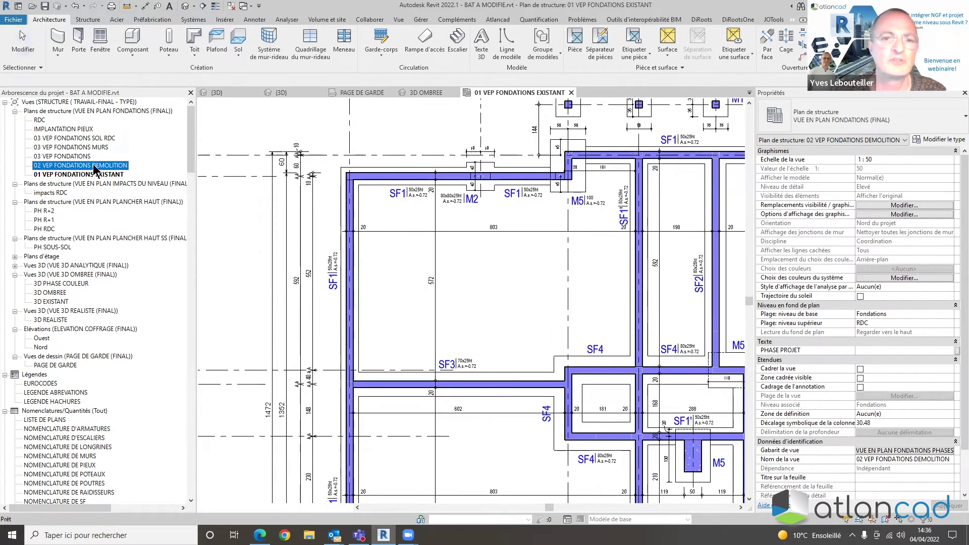
double_click(94, 165)
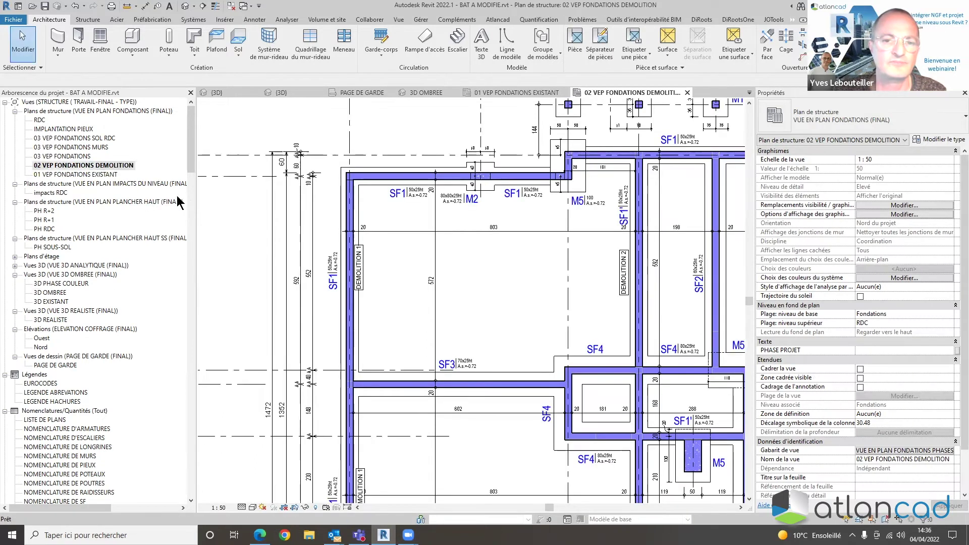
scroll(350, 267, "up", 5)
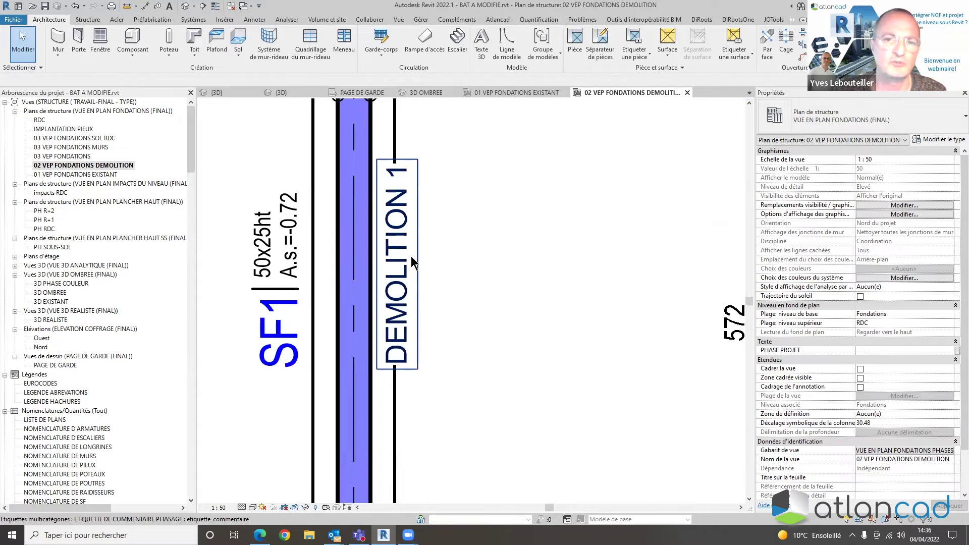
scroll(411, 263, "down", 2)
Inspect the comment and phase properties of the wall tagged DEMOLITION 1, deselect it, and locate the multi-category tag tool
left_click(389, 312)
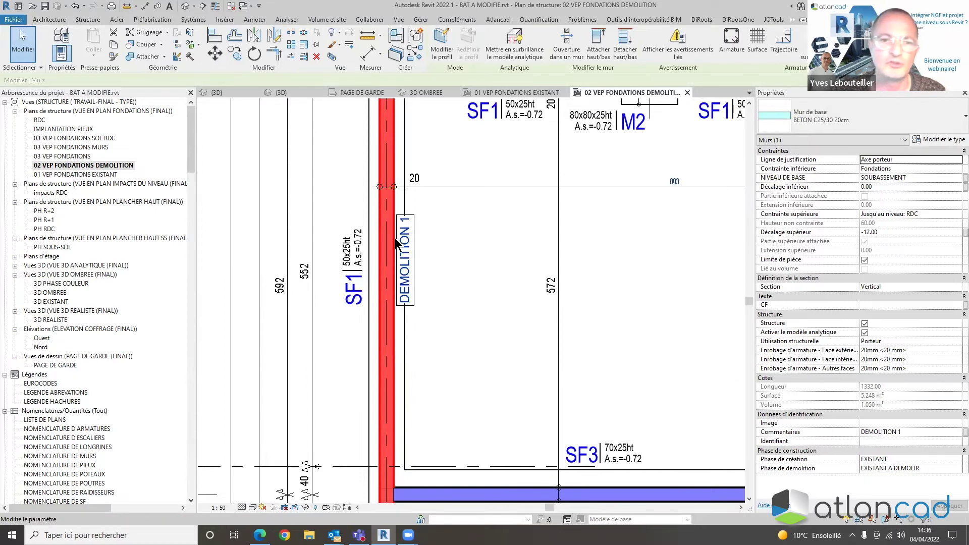
scroll(473, 309, "down", 3)
scroll(472, 307, "down", 2)
middle_click_drag(472, 308, 428, 225)
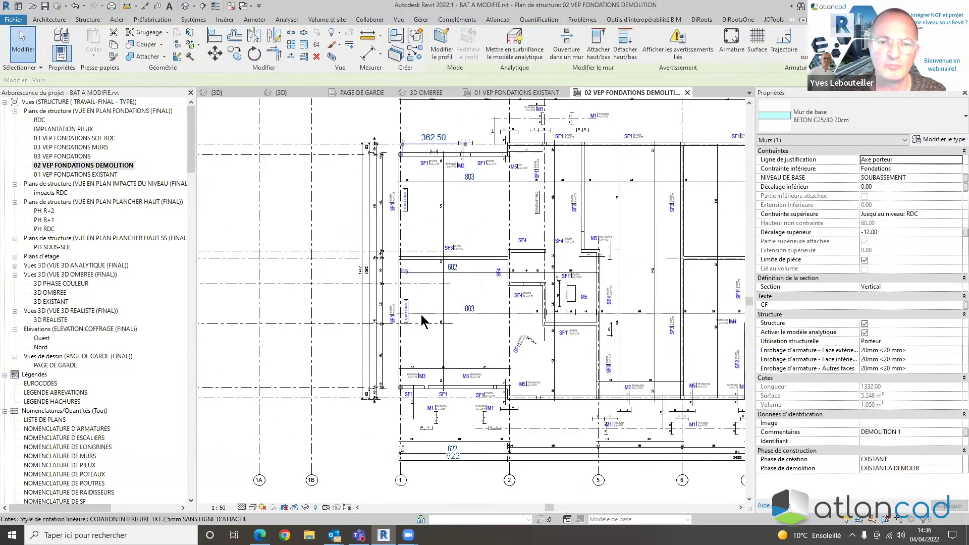
scroll(423, 320, "up", 3)
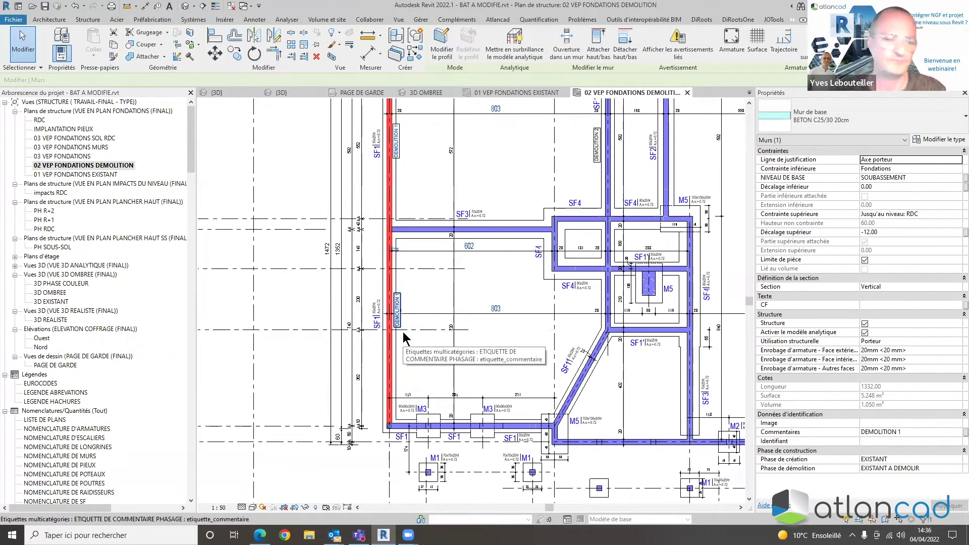
left_click(409, 354)
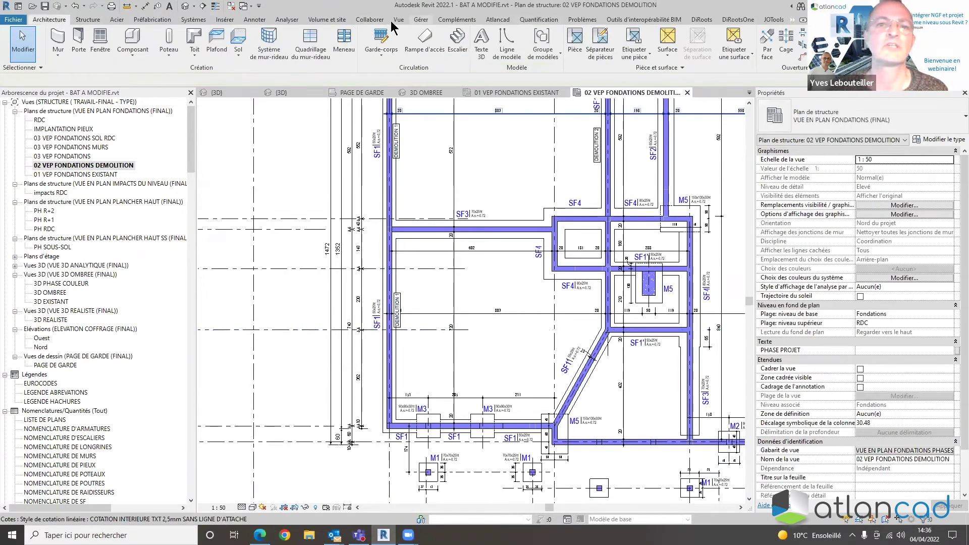
left_click(255, 19)
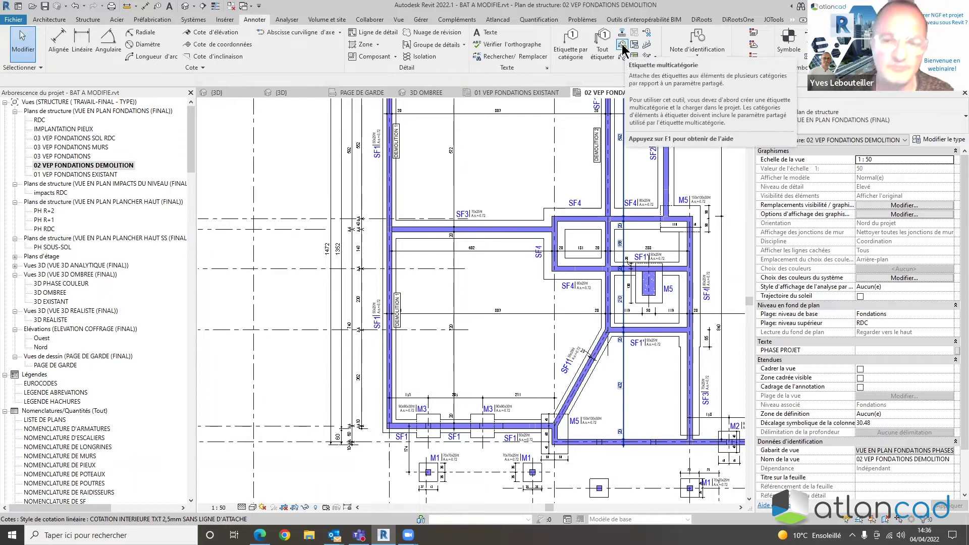
Return to the 01 VEP FONDATIONS EXISTANT plan and examine the existing foundations between grids 1 and 5
double_click(96, 174)
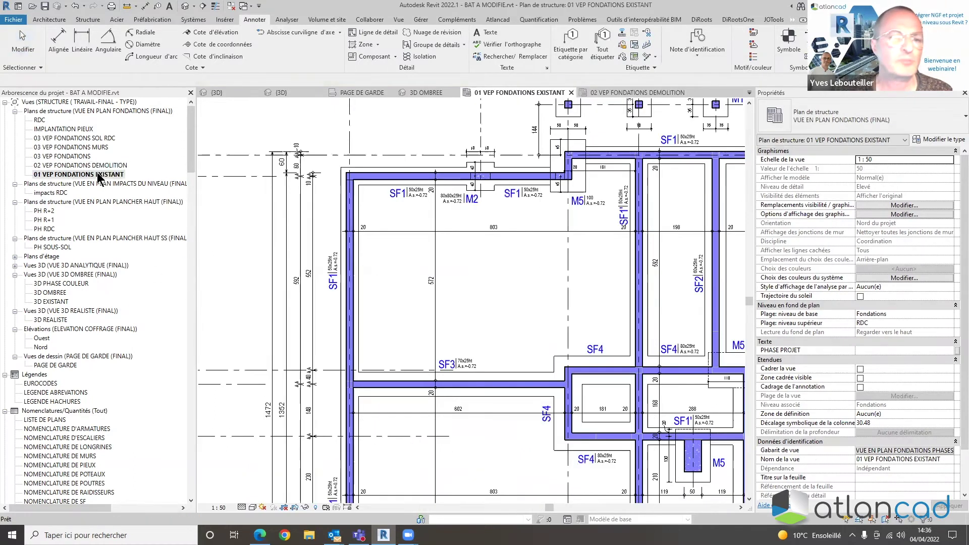
scroll(452, 250, "down", 4)
scroll(432, 373, "up", 5)
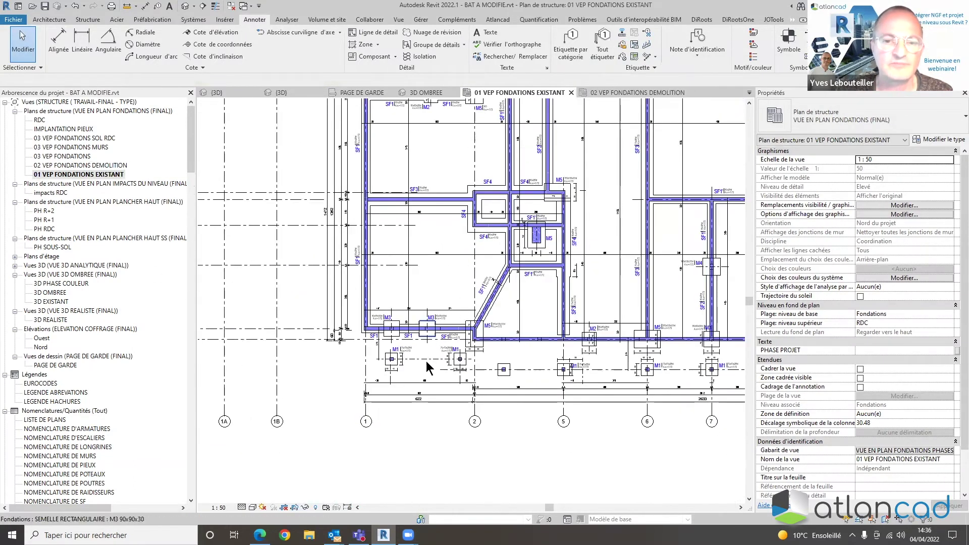
scroll(431, 373, "up", 1)
scroll(429, 372, "down", 2)
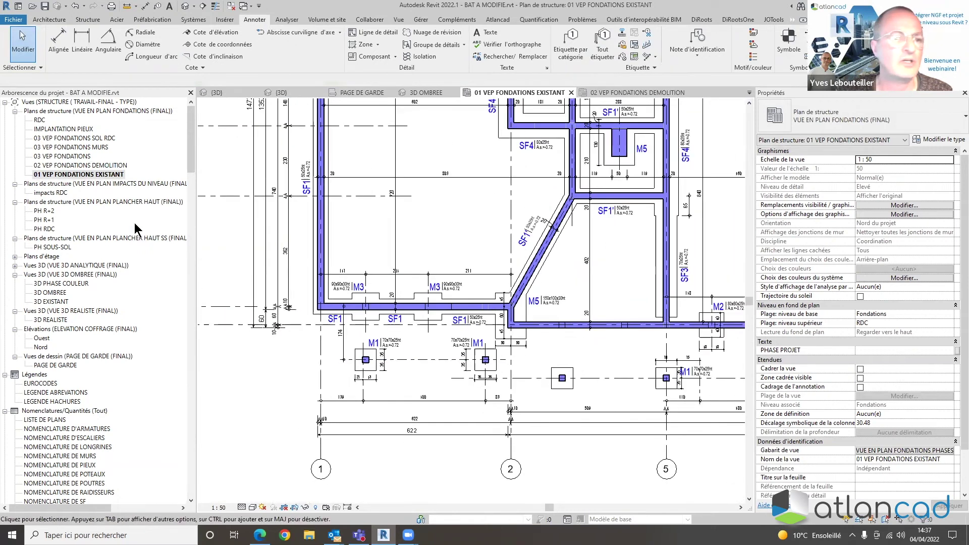
Open the 03 VEP FONDATIONS plan and examine the new foundations between grids 1A and 1
double_click(79, 156)
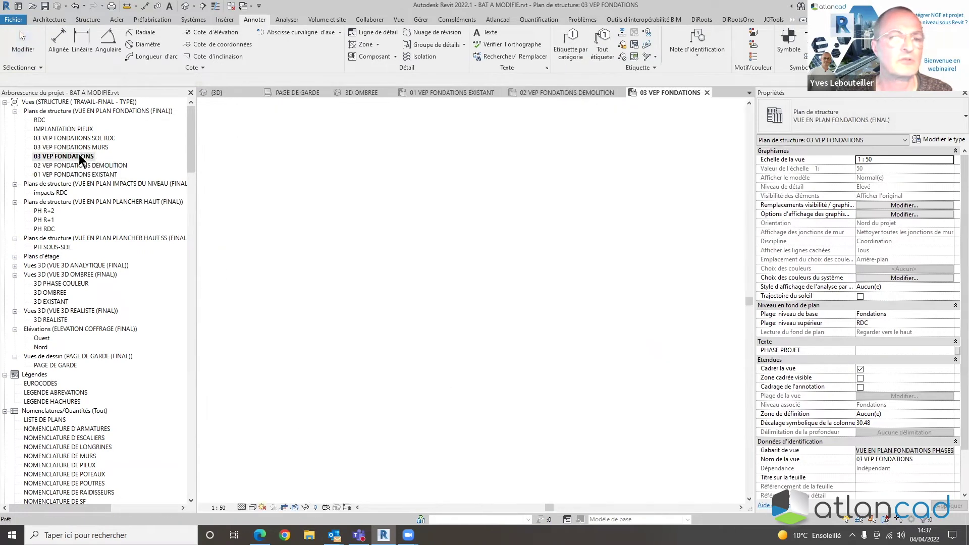
scroll(407, 279, "down", 2)
middle_click_drag(408, 286, 496, 371)
scroll(450, 325, "up", 2)
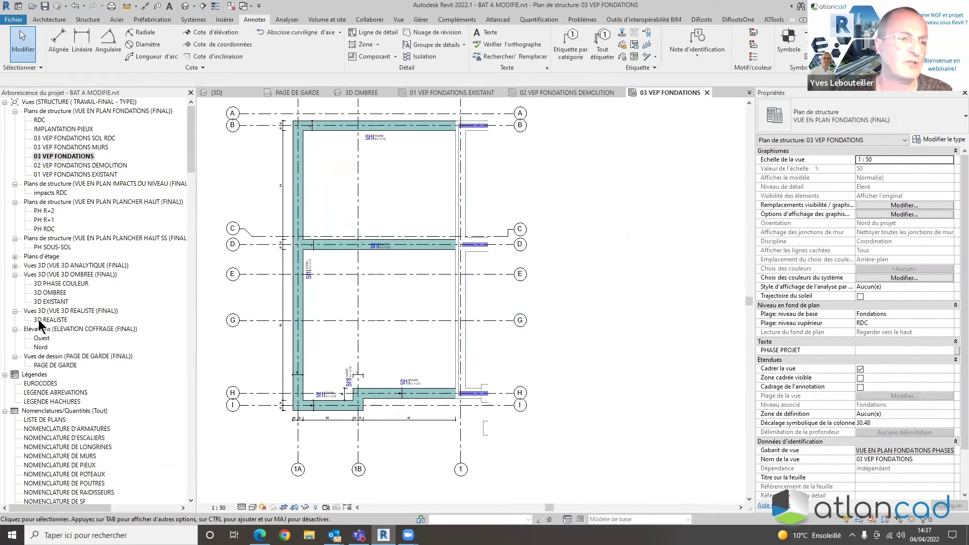
Open the 3D OMBREE view and set its phase to EXISTANT
double_click(49, 293)
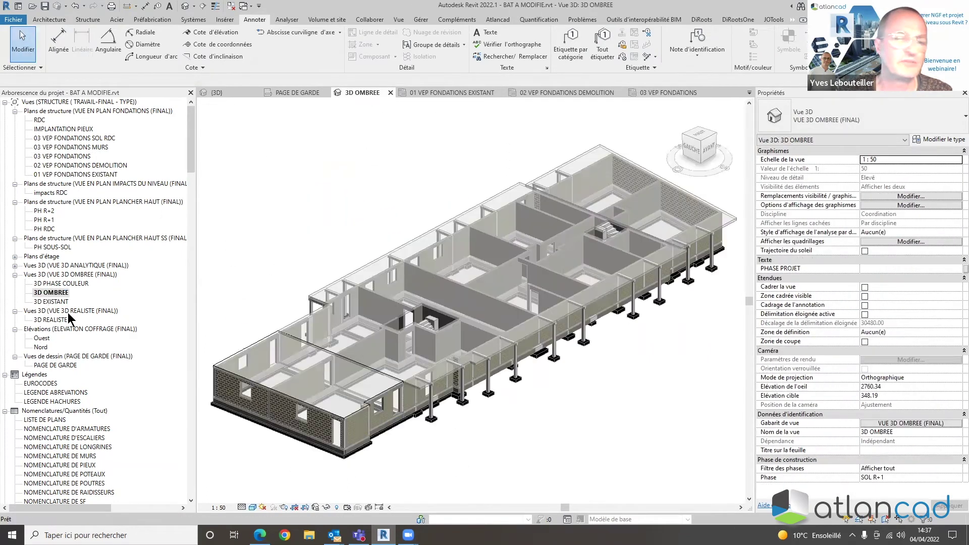
left_click(954, 478)
left_click(957, 478)
scroll(888, 457, "up", 2)
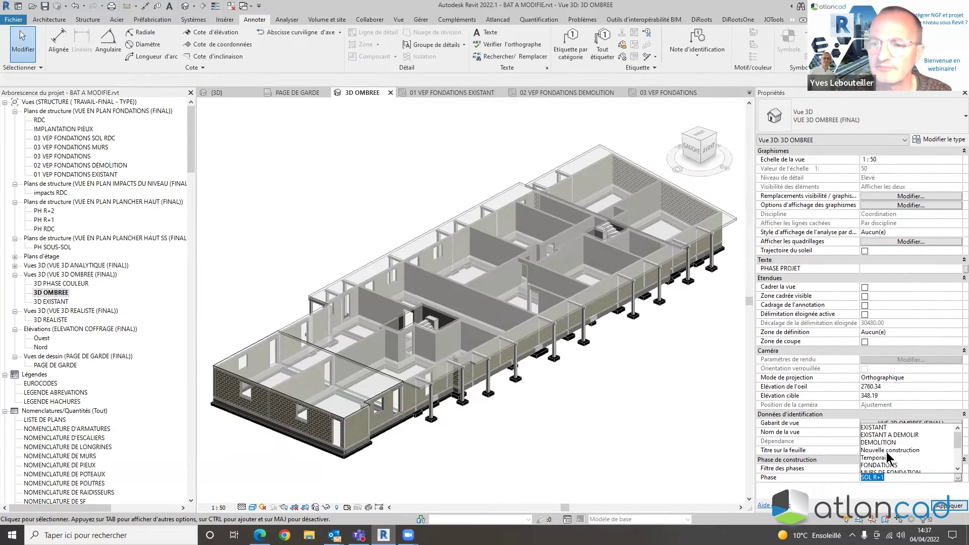
left_click(878, 427)
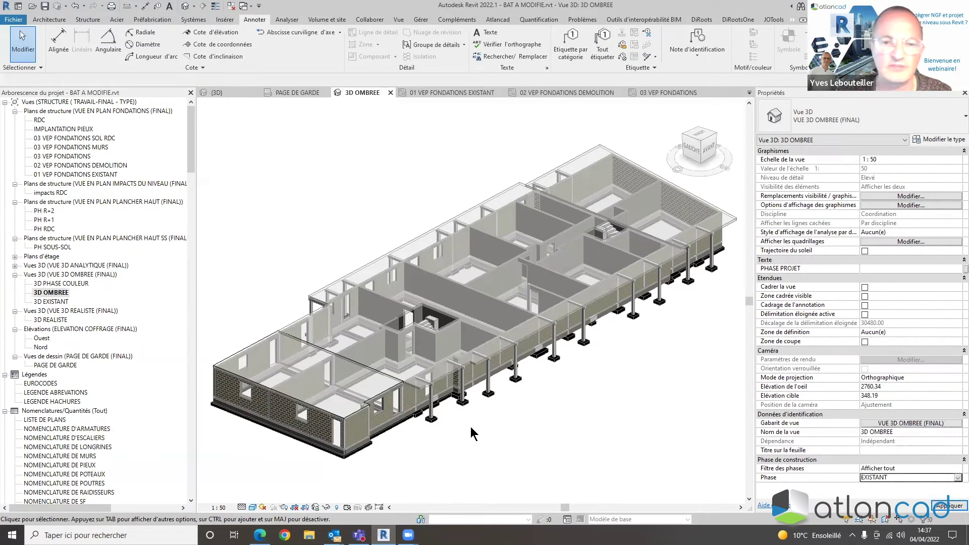
Set the 3D OMBREE view's phase to EXISTANT A DEMOLIR and examine the brick end wall up close
left_click(953, 477)
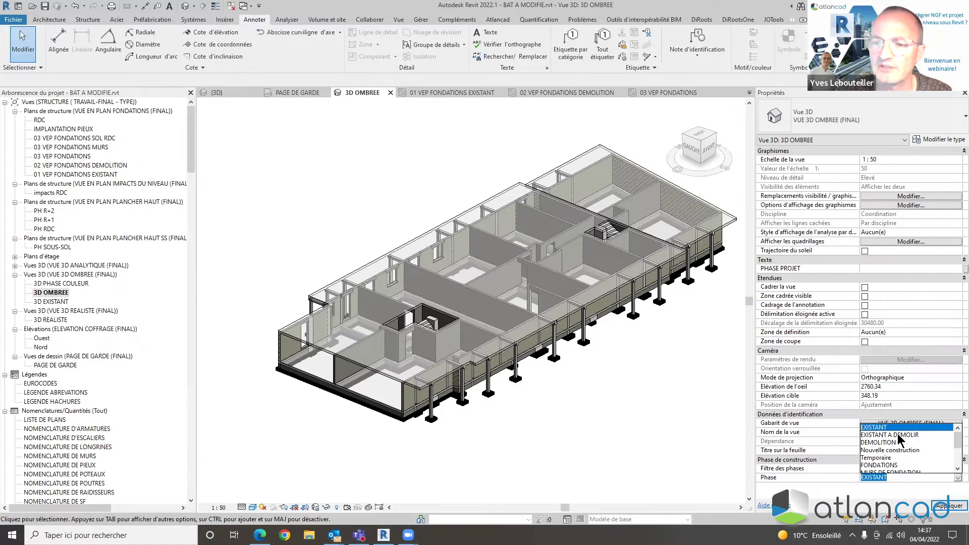
left_click(899, 435)
scroll(463, 417, "up", 3)
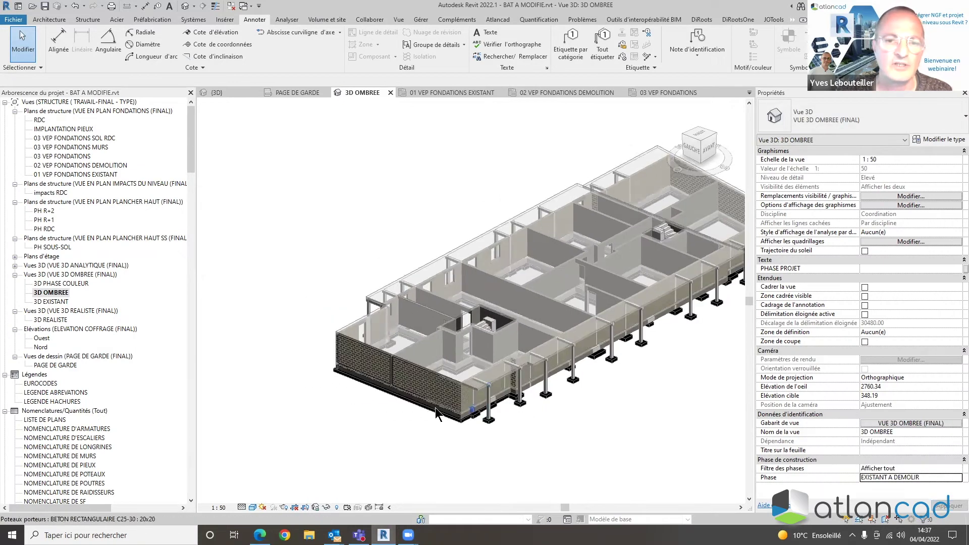
scroll(436, 413, "up", 5)
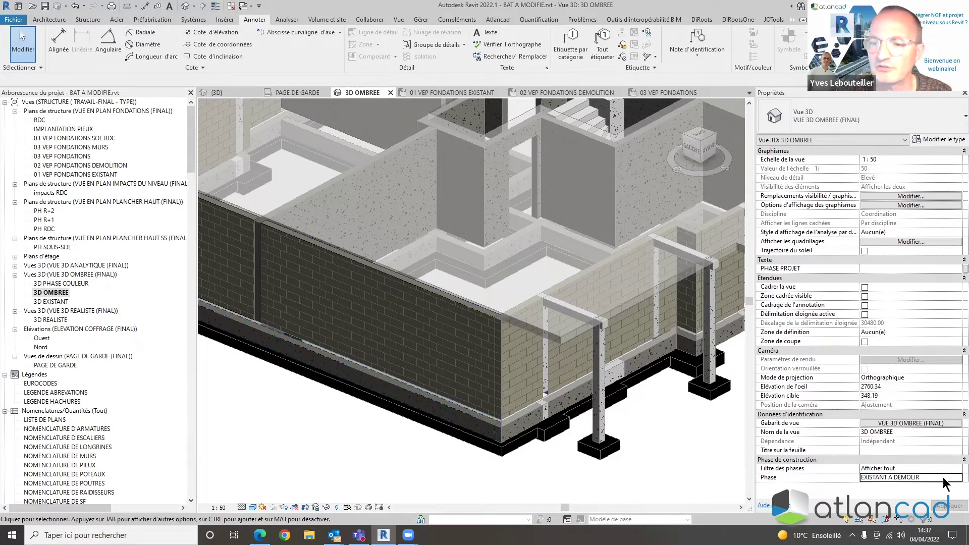
Set the 3D OMBREE view's phase to DEMOLITION and examine the brick end wall and the adjacent corner
left_click(956, 478)
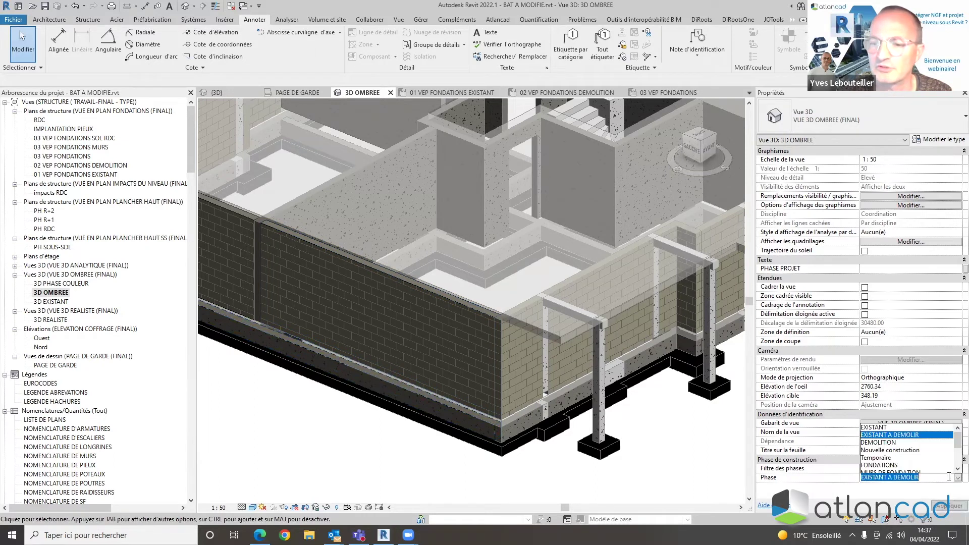
left_click(890, 443)
scroll(461, 434, "down", 1)
middle_click_drag(461, 449, 526, 498)
scroll(453, 333, "up", 5)
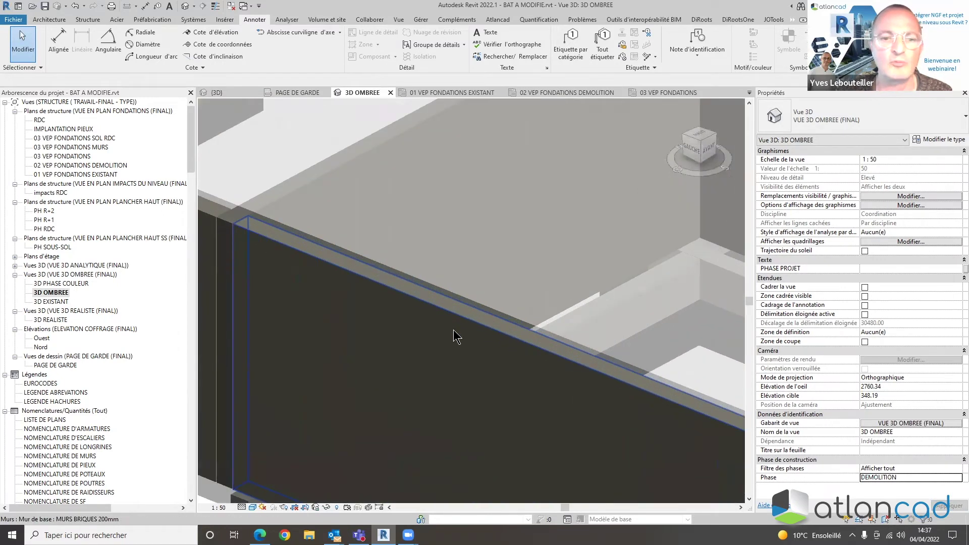
scroll(570, 422, "down", 3)
middle_click_drag(571, 422, 473, 344)
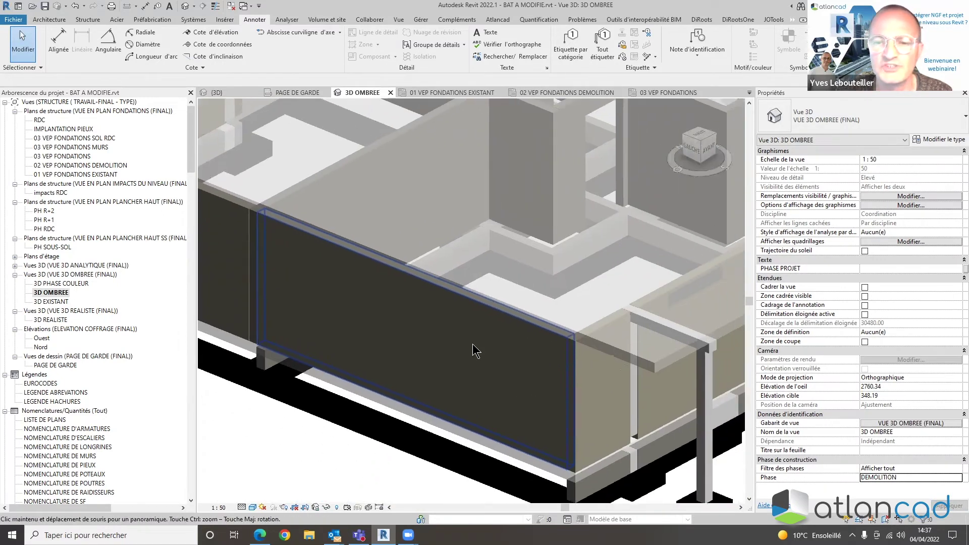
scroll(476, 352, "down", 3)
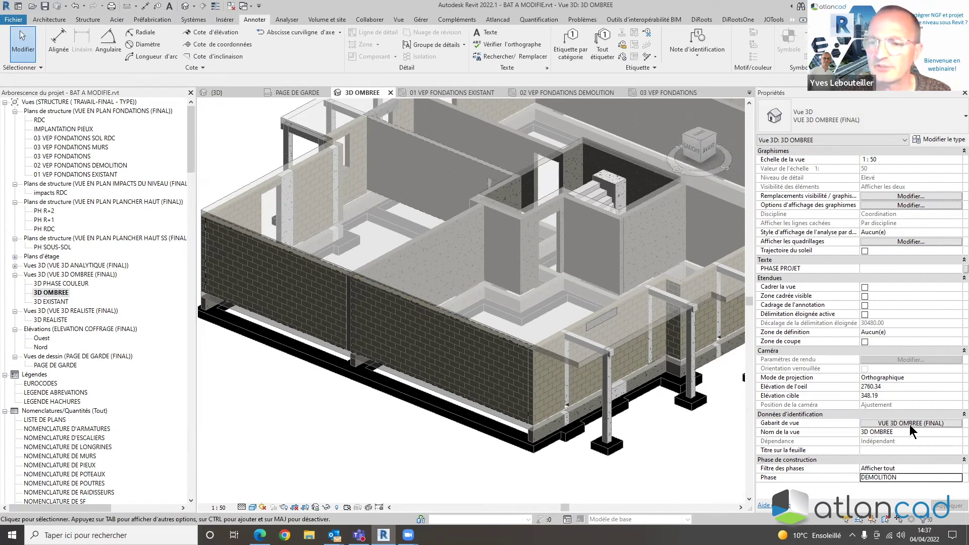
Review the VUE 3D OMBREE (FINAL) view template's settings without changing them, and close BAT A MODIFIE.rvt without saving
left_click(892, 424)
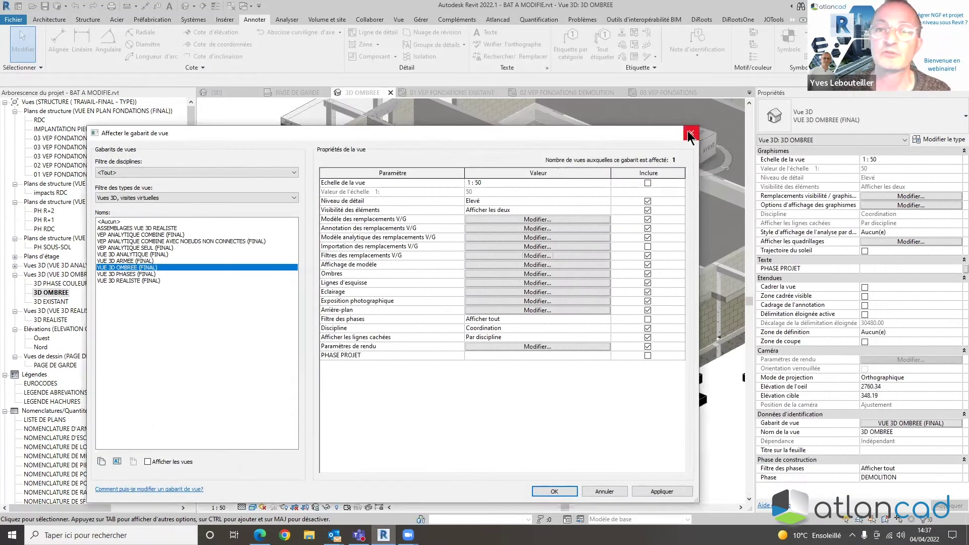
left_click(694, 137)
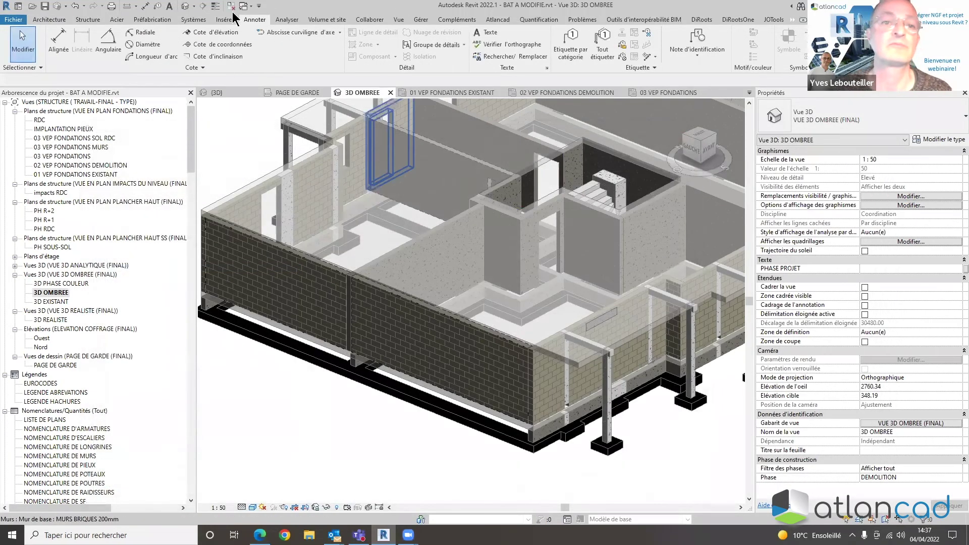
left_click(231, 7)
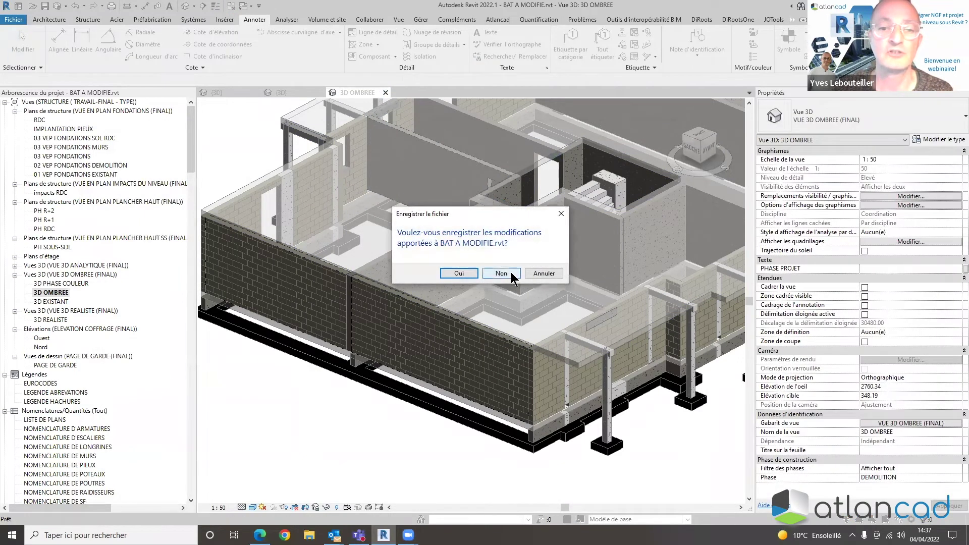
left_click(501, 273)
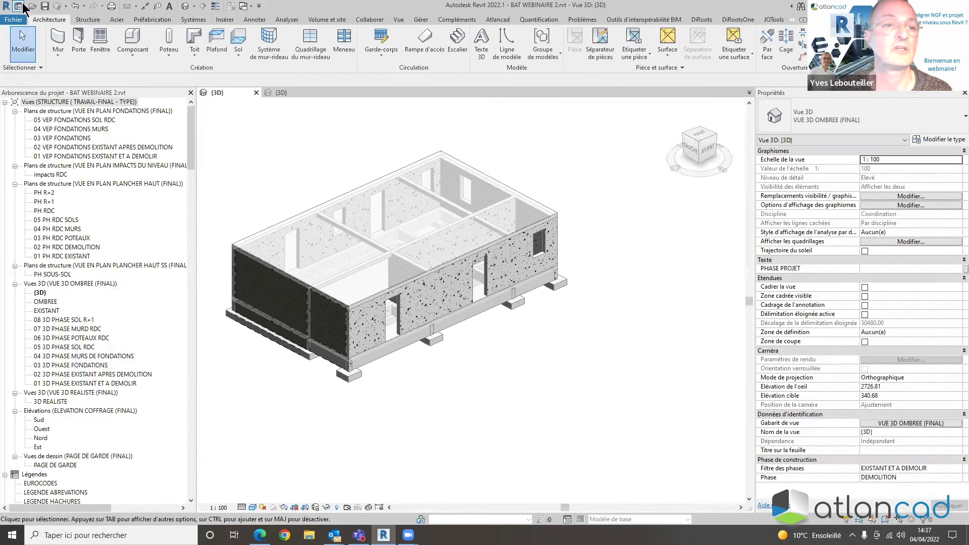
Open the project BAT A MODIFIE 2.rvt from the REVIT 2022 LES PHASES folder
left_click(14, 20)
mouse_move(21, 86)
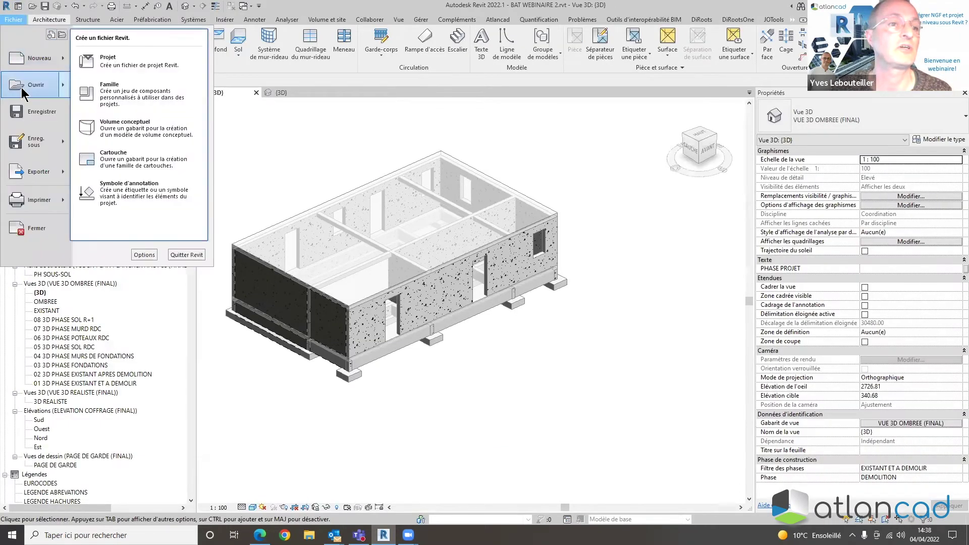
left_click(100, 95)
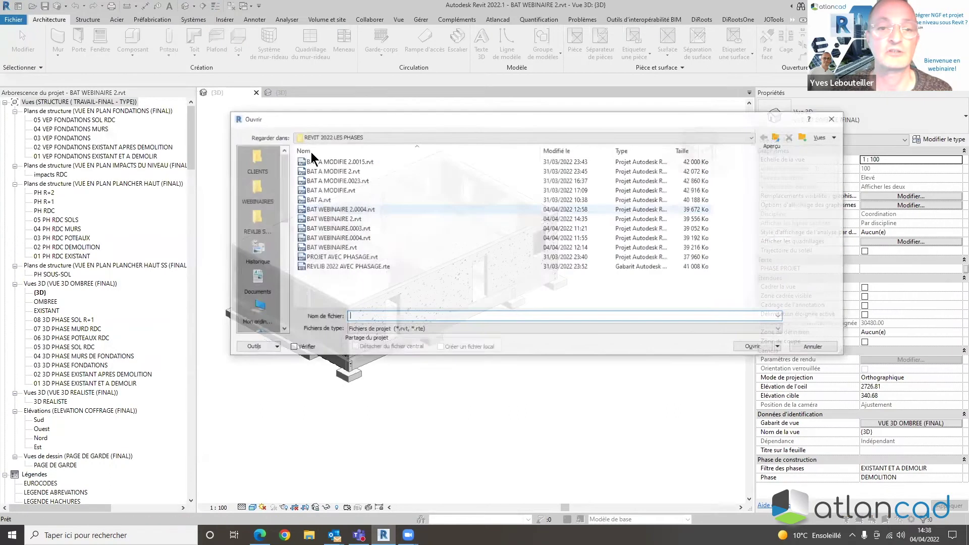
left_click(347, 172)
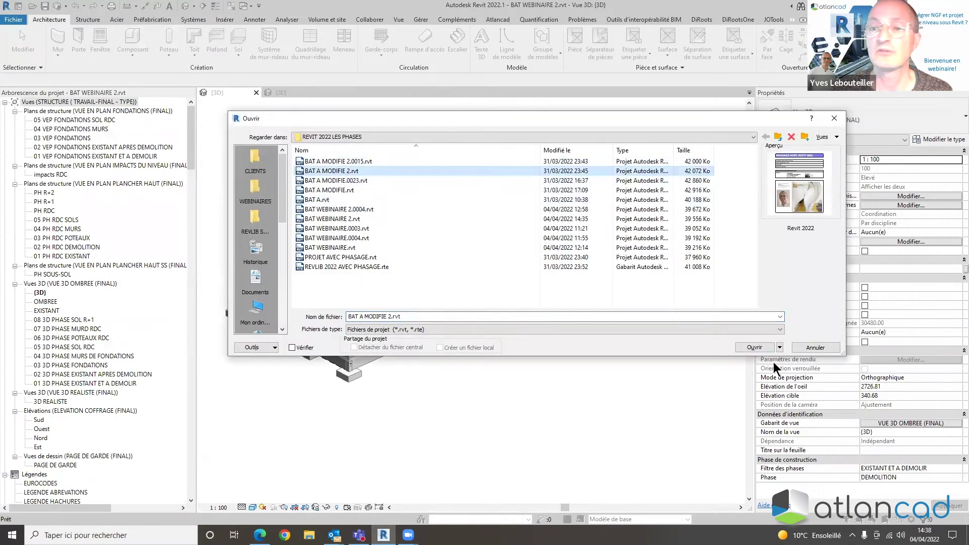
key("Return")
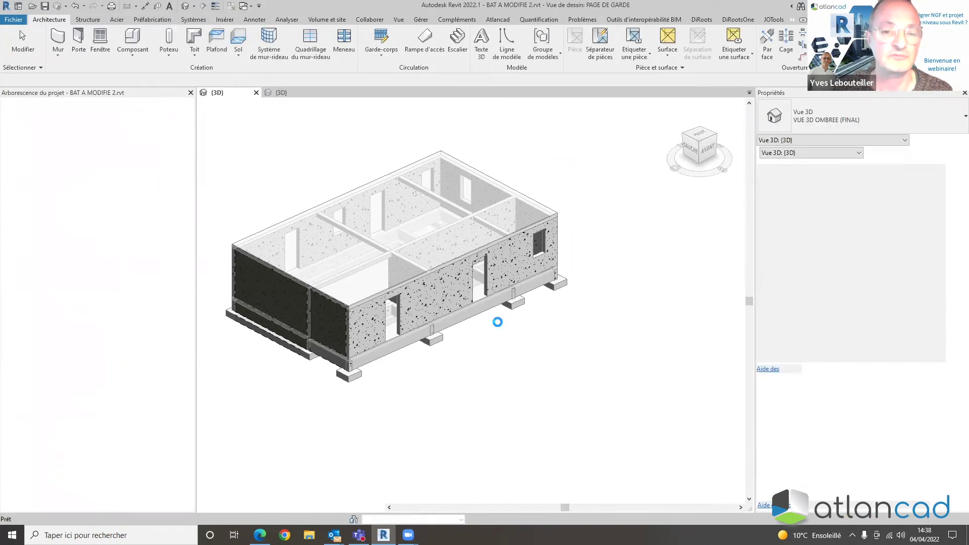
left_click(454, 304)
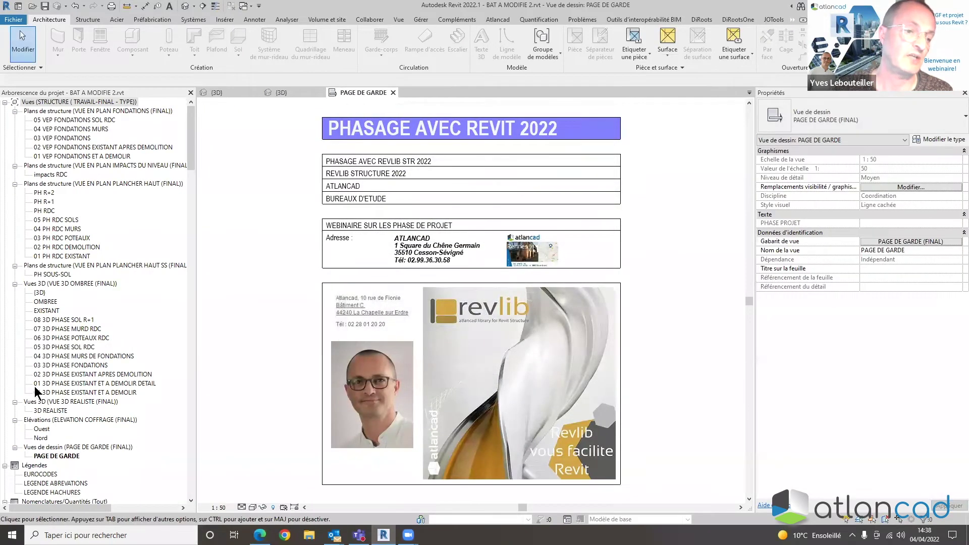
Open the 01 3D PHASE EXISTANT ET A DEMOLIR view and examine the tagged demolition walls at the building's corner
left_click(67, 392)
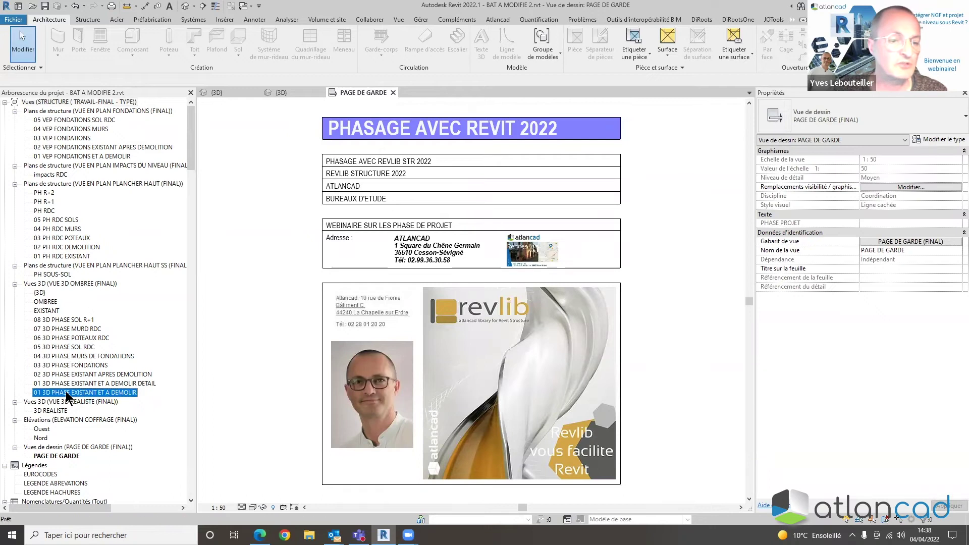
double_click(68, 393)
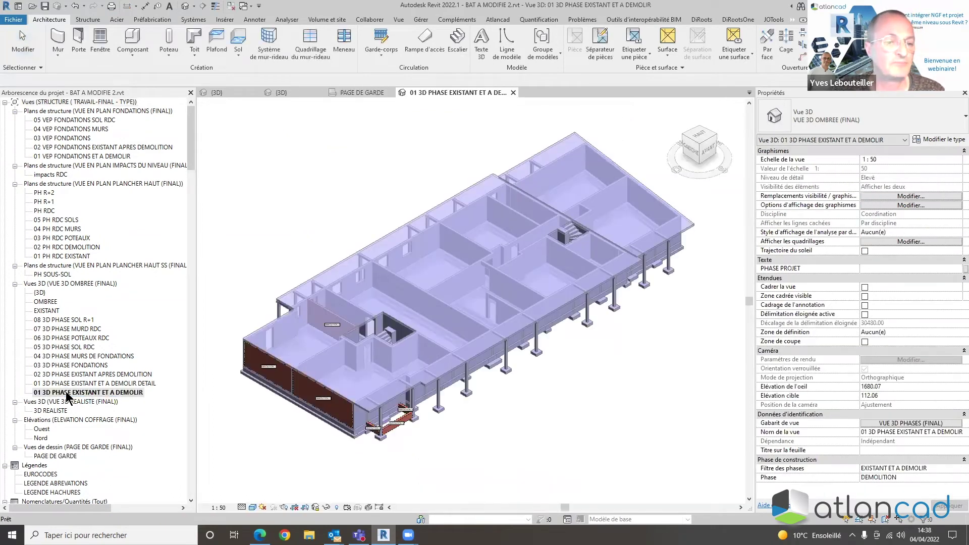
scroll(540, 439, "up", 3)
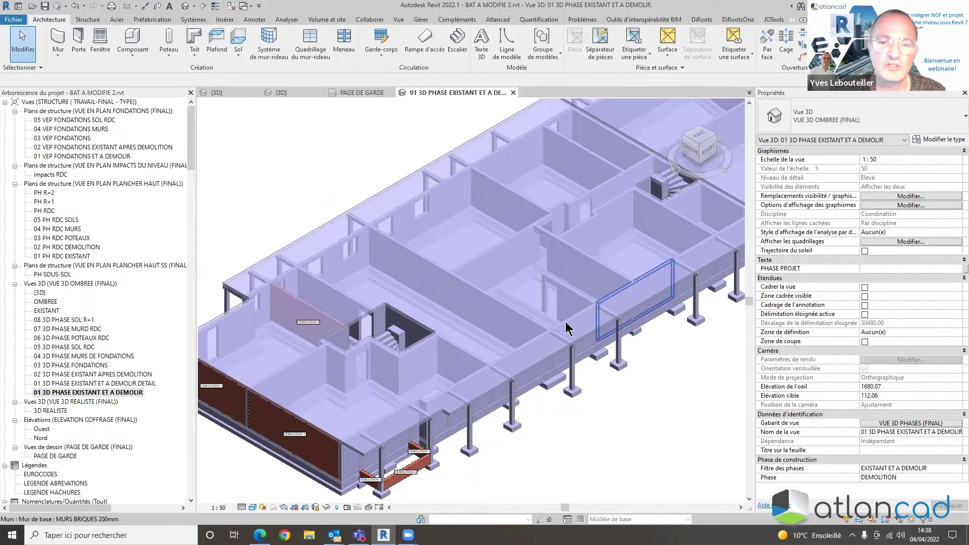
scroll(342, 417, "up", 5)
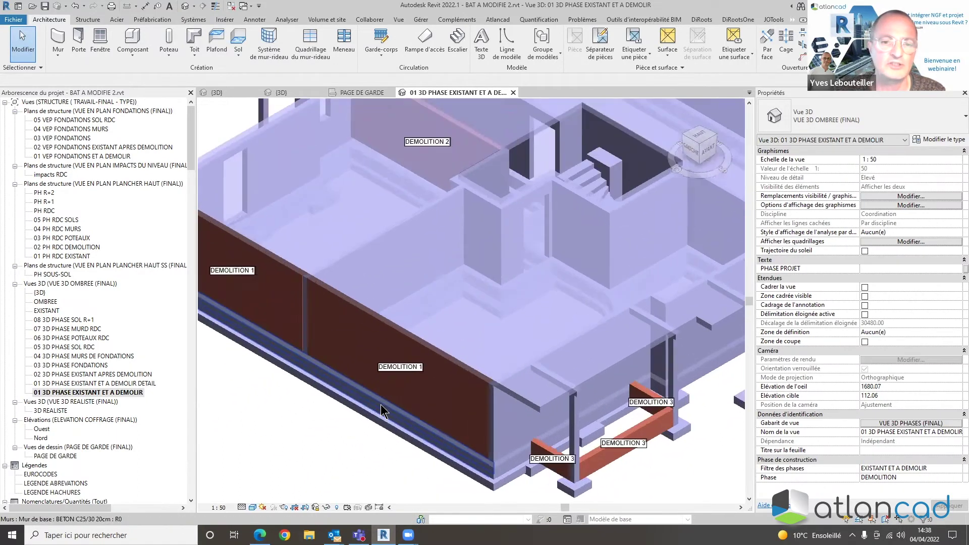
Inspect the phase filter overrides in the VUE 3D PHASES (FINAL) template, cancel out of them, and apply the template unchanged
left_click(917, 424)
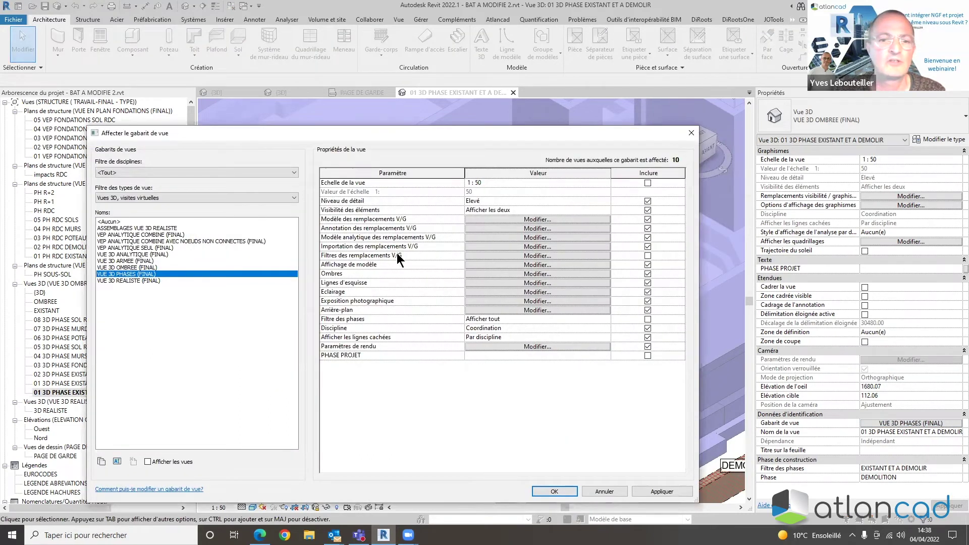
left_click(598, 256)
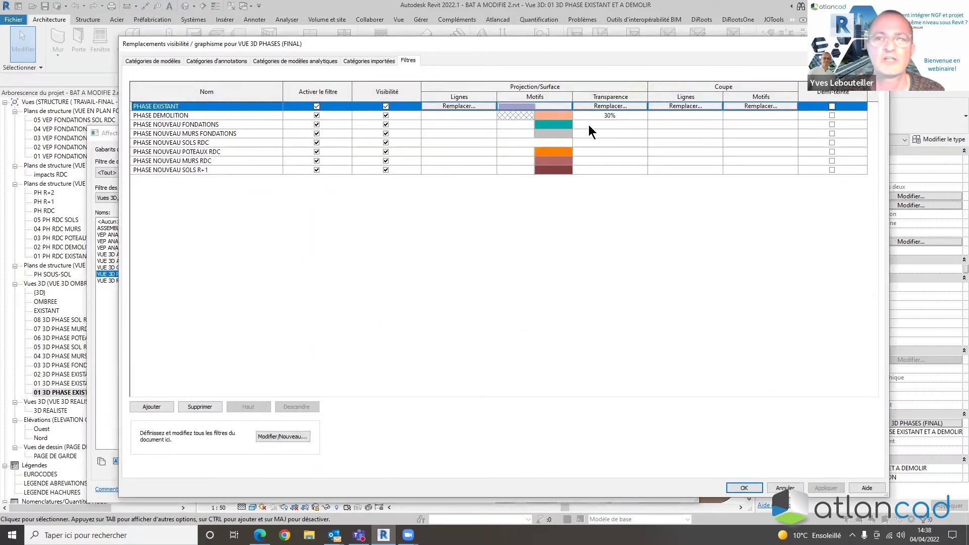
left_click(794, 488)
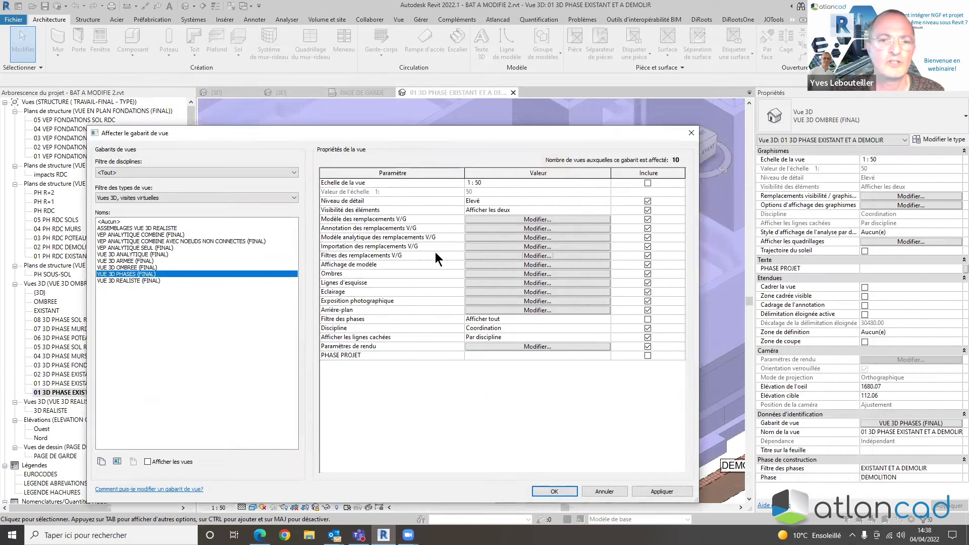
left_click(660, 492)
left_click(553, 492)
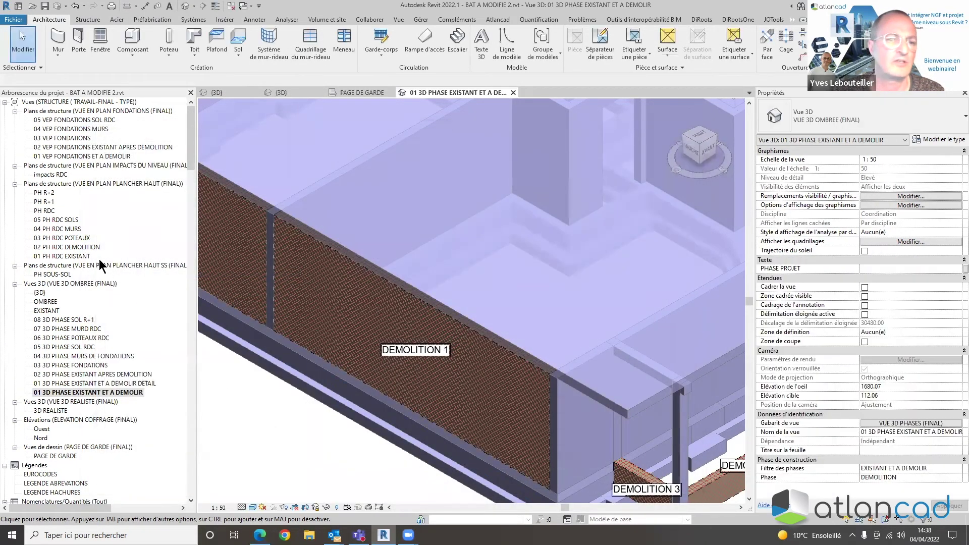
Examine the 01 3D PHASE EXISTANT ET A DEMOLIR DETAIL view and the 02 3D PHASE EXISTANT APRES DEMOLITION view
double_click(72, 383)
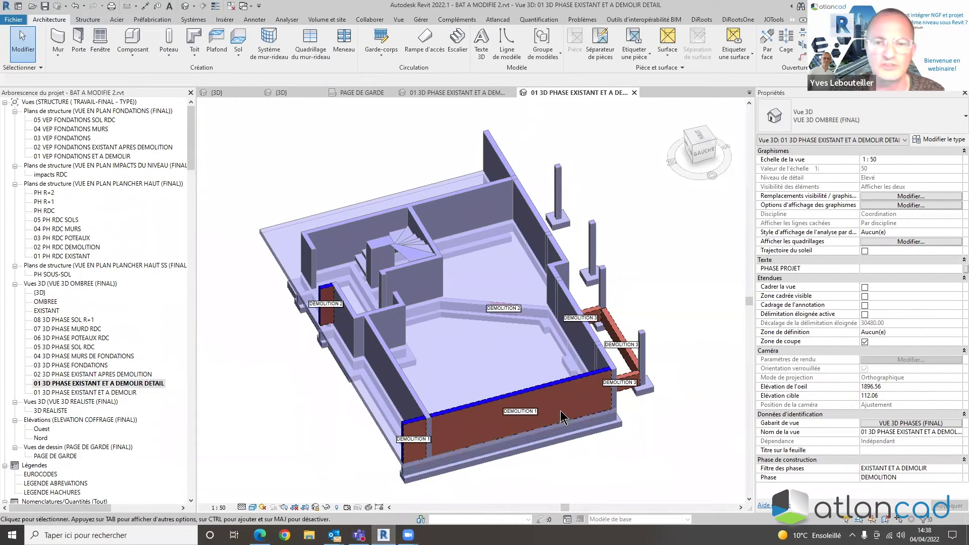
scroll(570, 467, "up", 2)
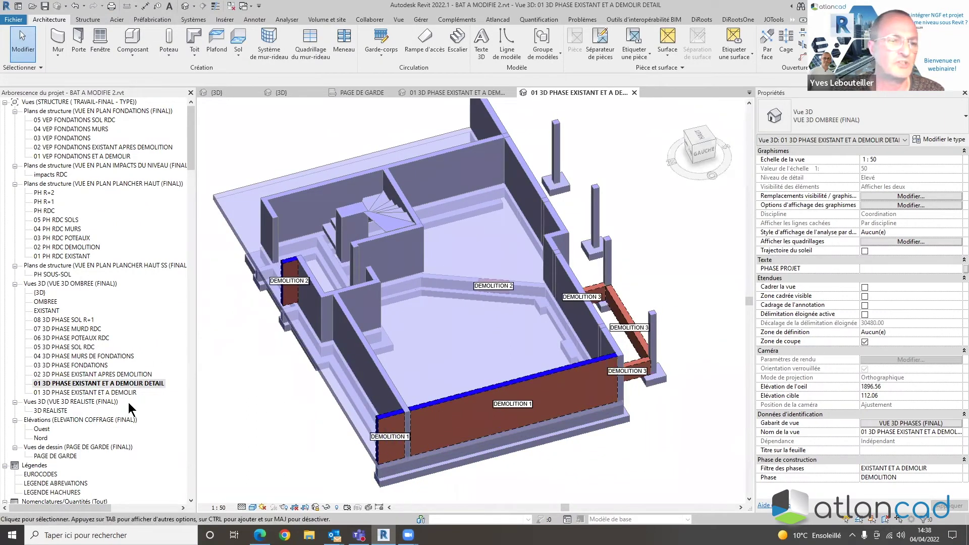
double_click(100, 375)
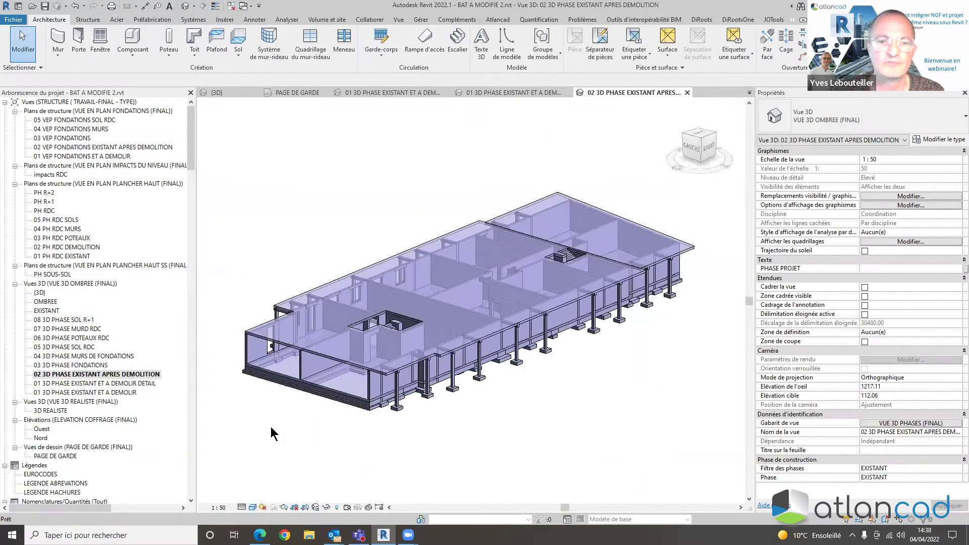
scroll(376, 434, "up", 2)
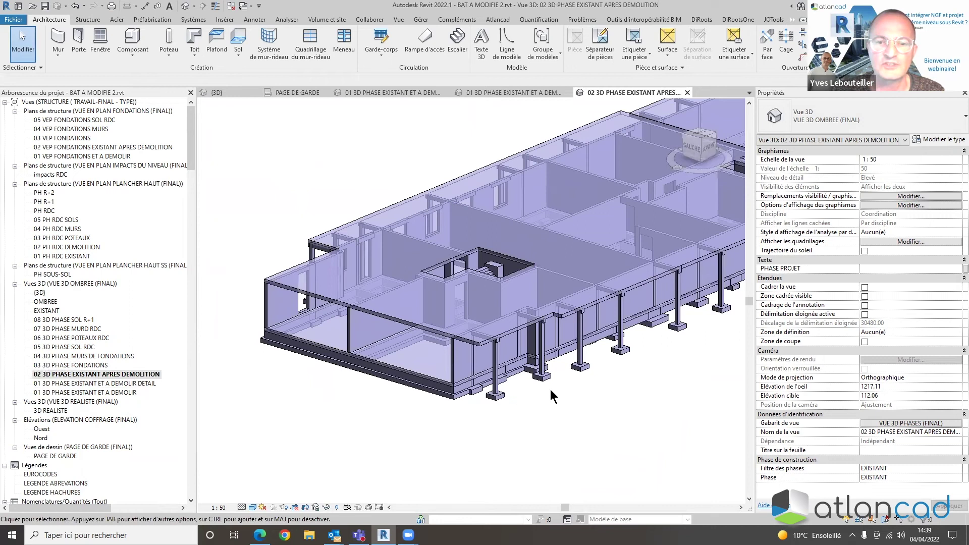
Revisit the DETAIL view, return to 01 3D PHASE EXISTANT ET A DEMOLIR, and examine the elements tagged DEMOLITION 1, 2 and 3
double_click(109, 383)
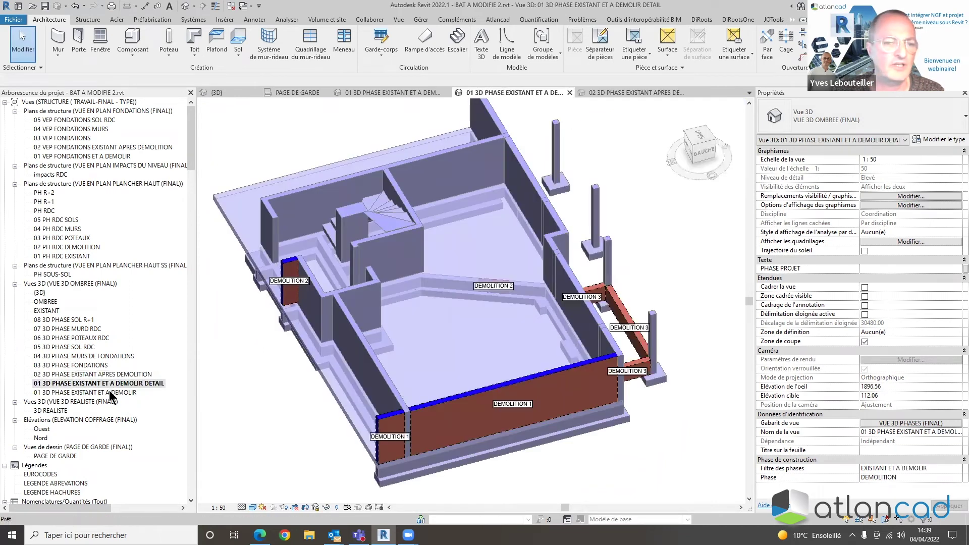
double_click(110, 392)
scroll(402, 403, "down", 2)
middle_click_drag(554, 479, 517, 401)
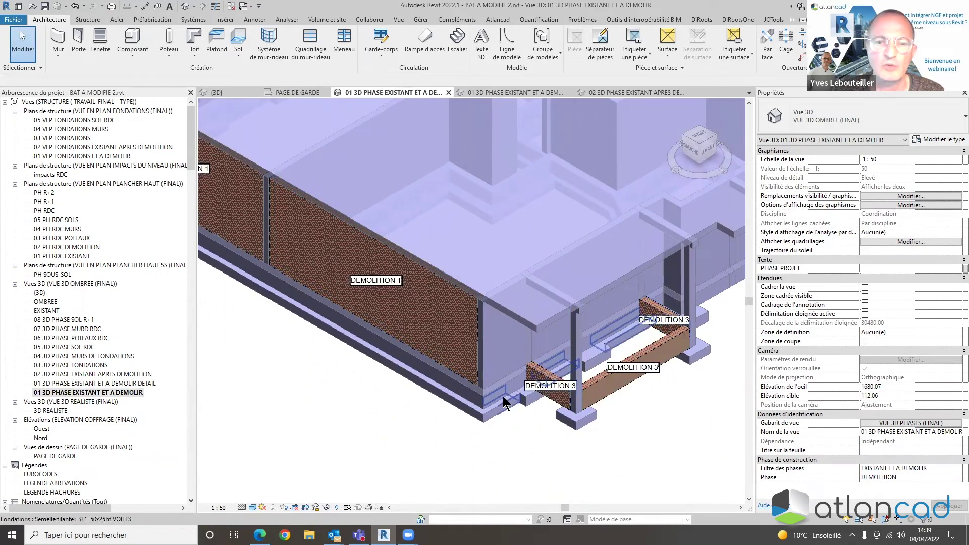
scroll(504, 403, "down", 3)
scroll(435, 301, "down", 2)
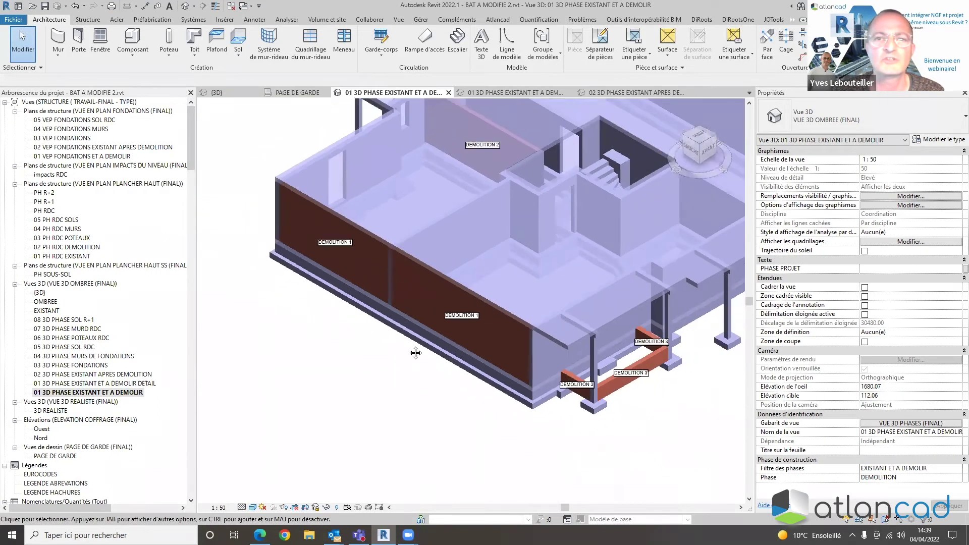
middle_click_drag(415, 353, 366, 425)
scroll(367, 425, "down", 1)
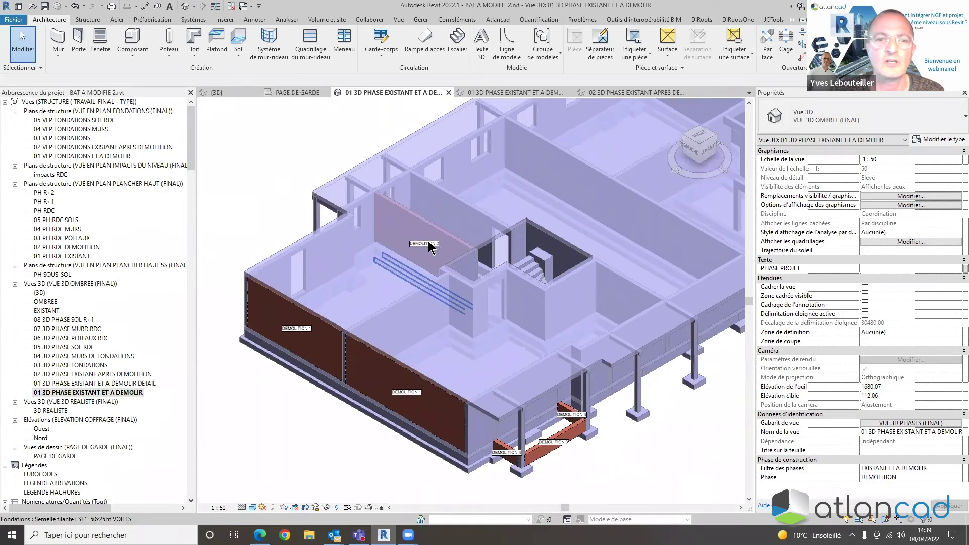
Revisit the 01 3D PHASE EXISTANT ET A DEMOLIR DETAIL and 02 3D PHASE EXISTANT APRES DEMOLITION views, and examine 03 3D PHASE FONDATIONS with its section box setting
double_click(99, 383)
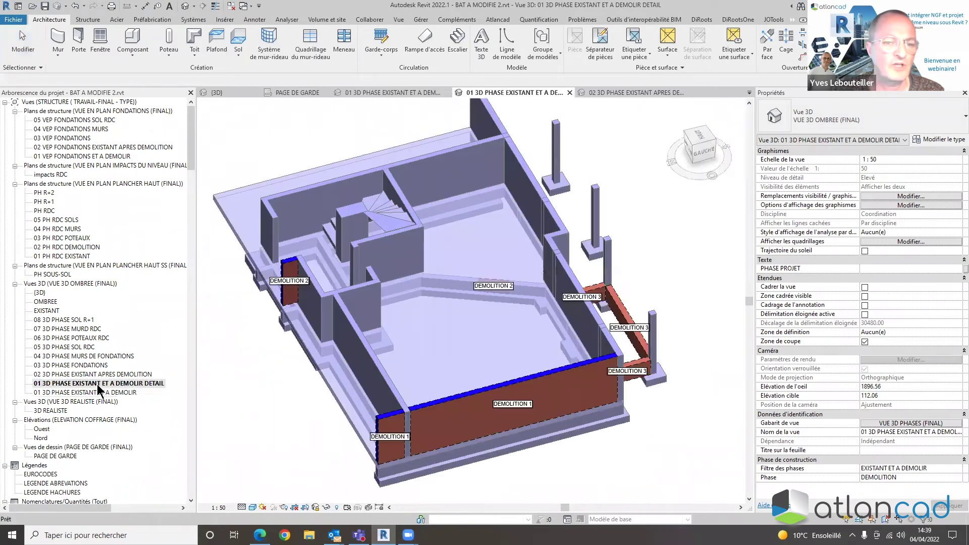
double_click(98, 375)
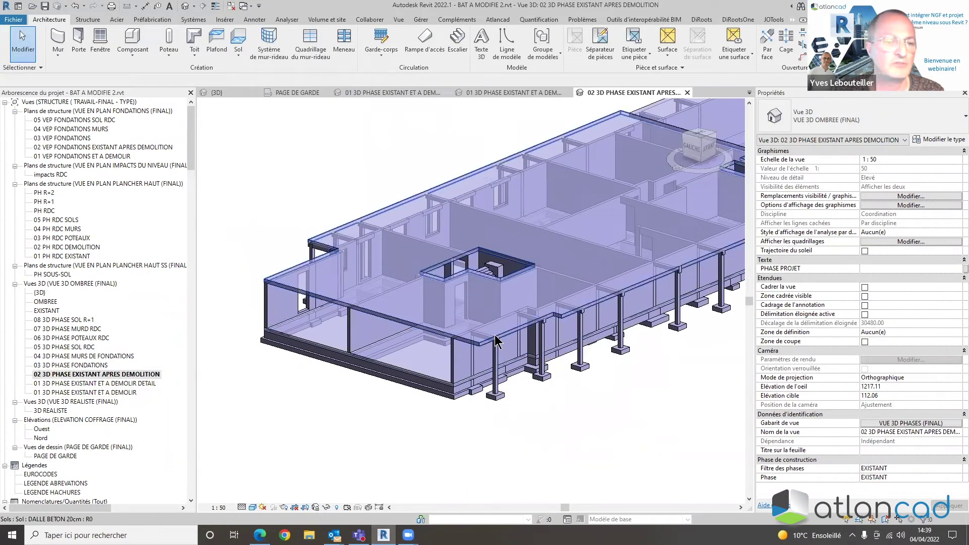
double_click(81, 364)
middle_click_drag(464, 443, 441, 424)
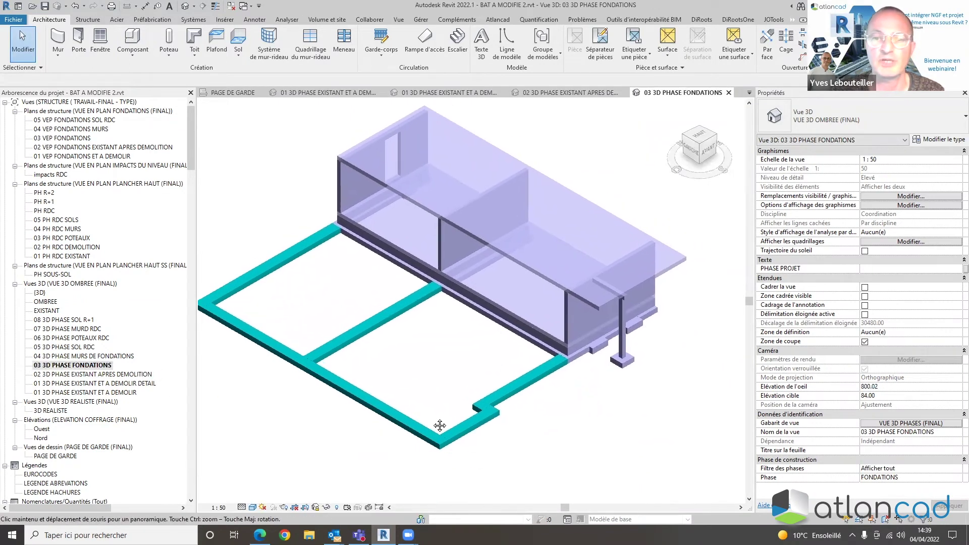
left_click(865, 342)
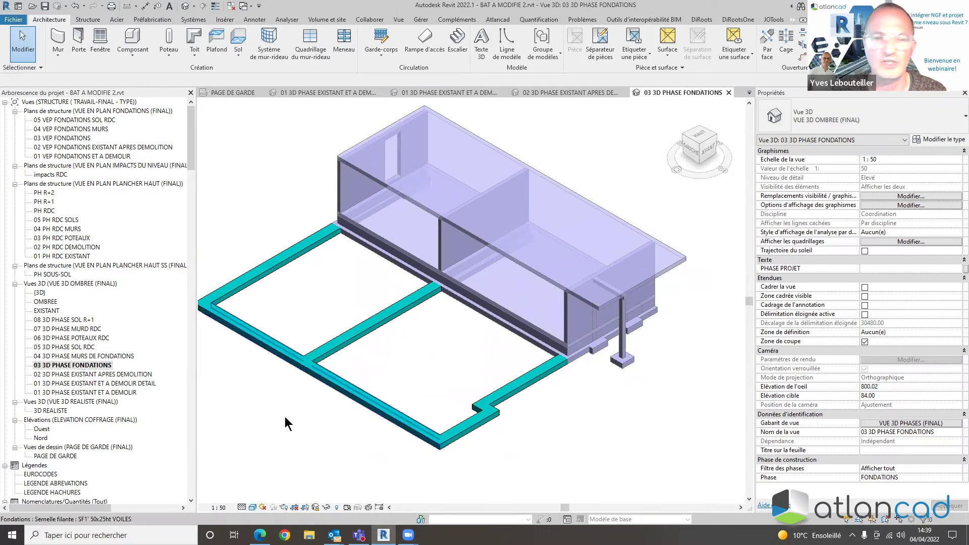
Examine the 3D phase views from 04 MURS DE FONDATIONS to 07 MURD RDC, and check the construction phases of a door opening with lintel
double_click(111, 356)
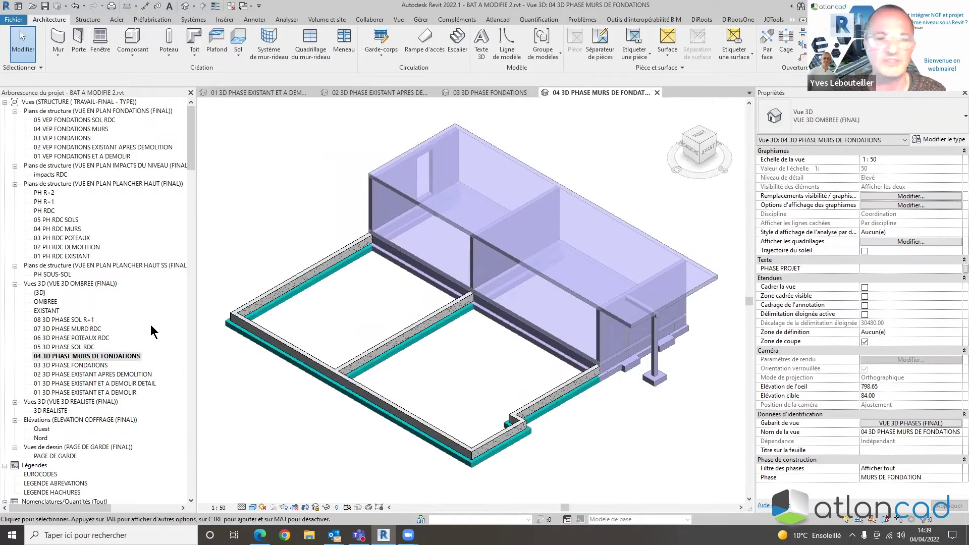
double_click(87, 347)
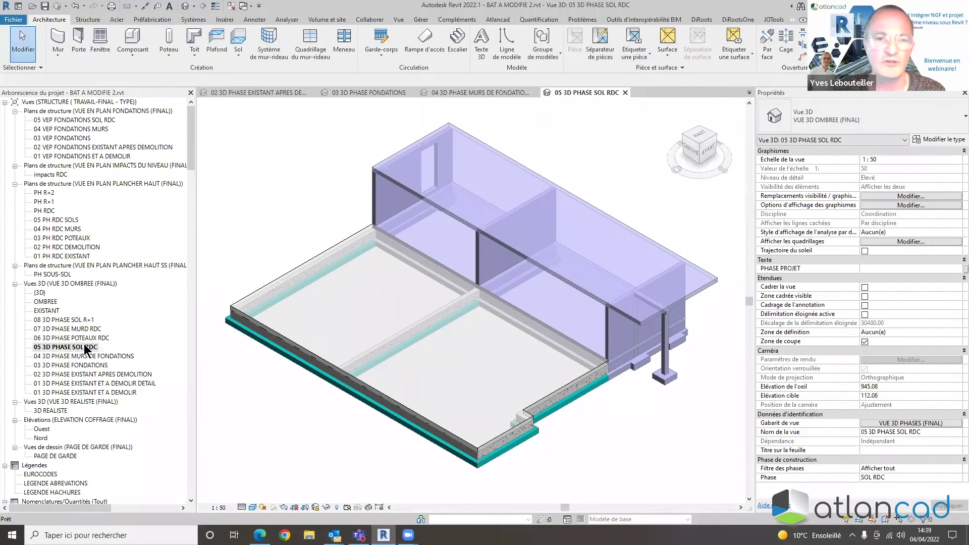
double_click(82, 338)
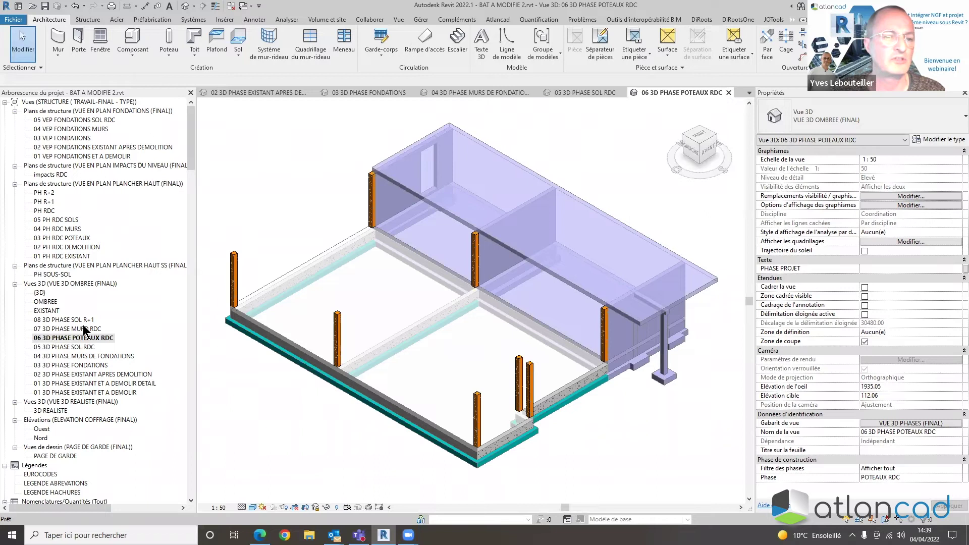
double_click(87, 330)
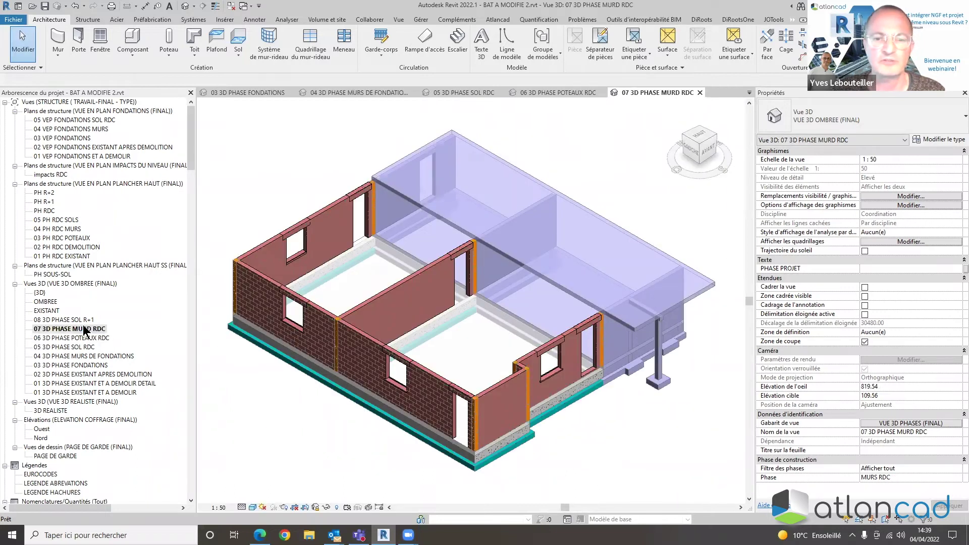
left_click(587, 333)
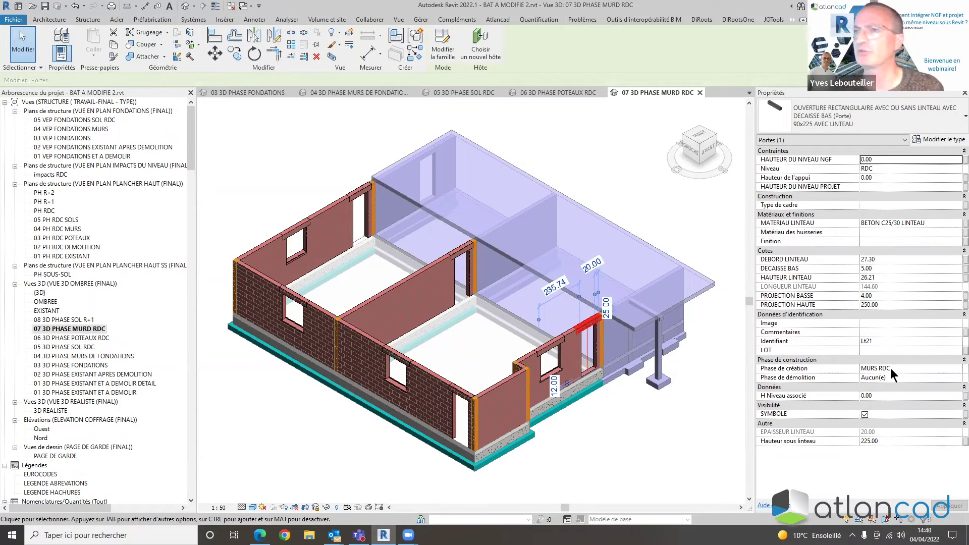
Open the 08 3D PHASE SOL R+1 view and examine the extension's upper floor slab over the walls
double_click(76, 320)
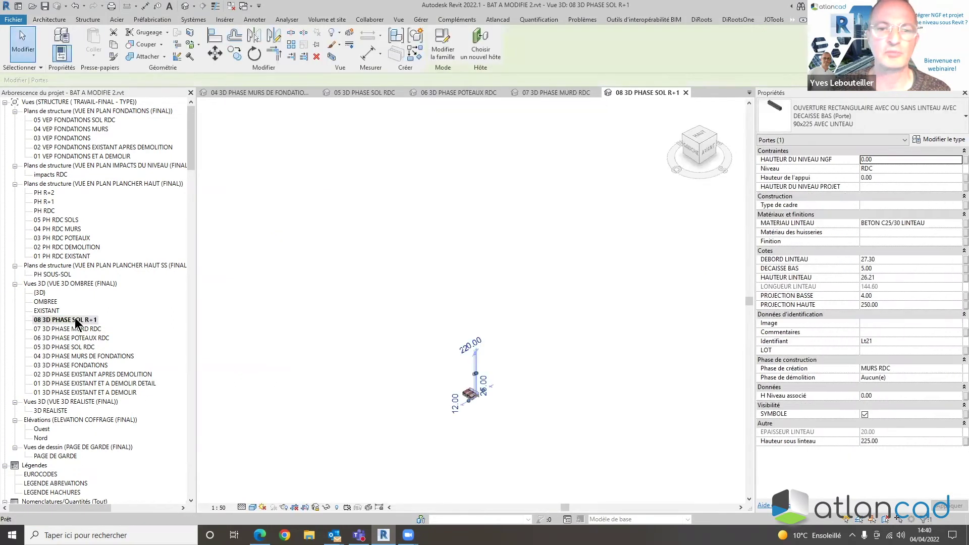
scroll(482, 434, "up", 10)
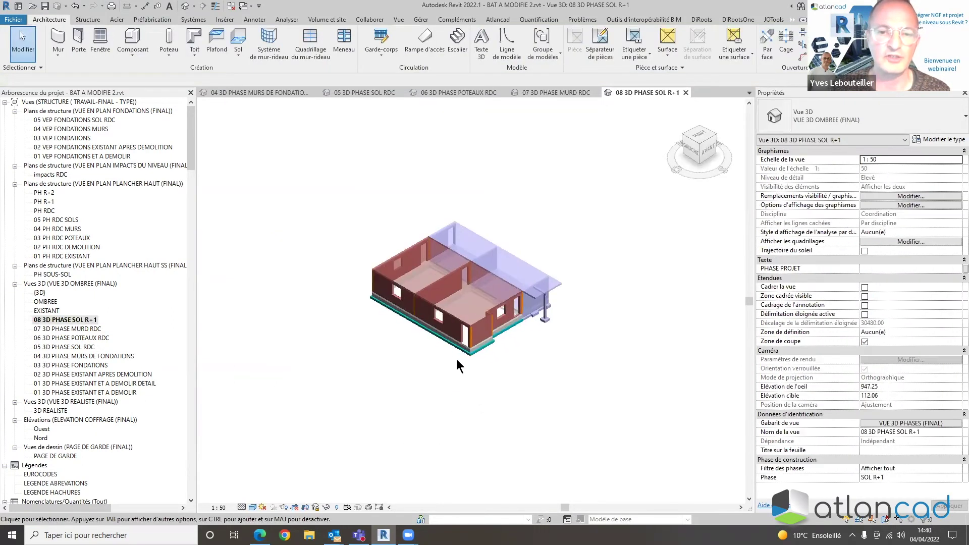
scroll(510, 404, "up", 3)
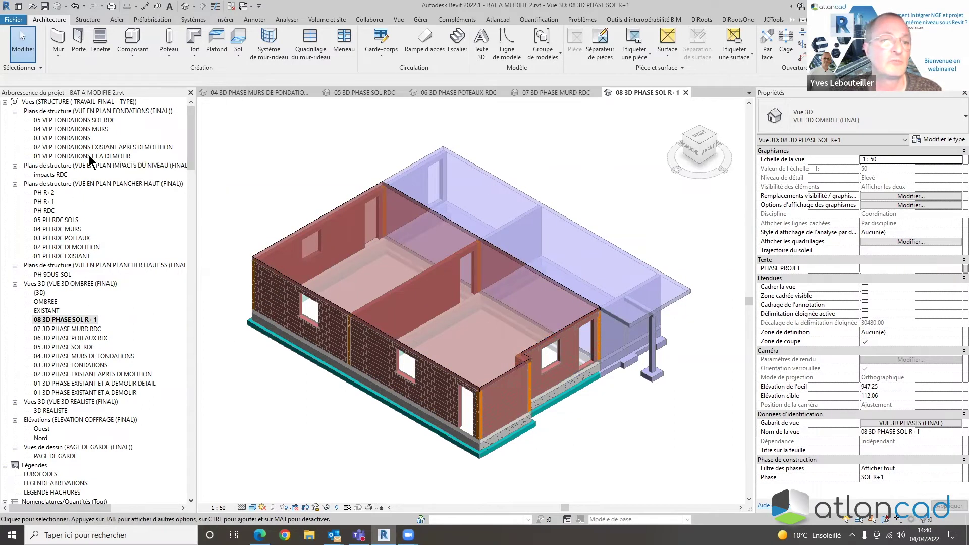
Open the 01 VEP FONDATIONS ET A DEMOLIR plan and examine the walls tagged DEMOLITION 3 between grids 1 and 2
left_click(89, 157)
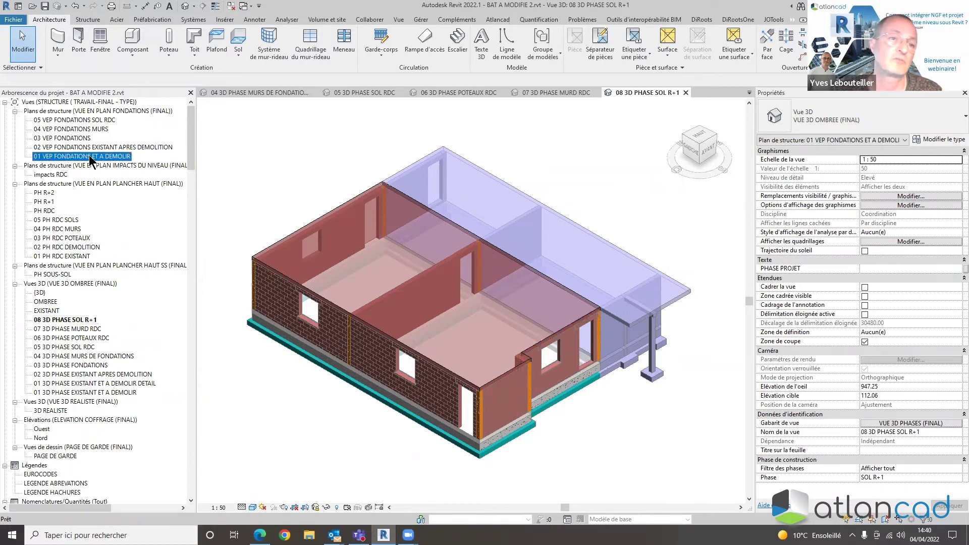
double_click(90, 156)
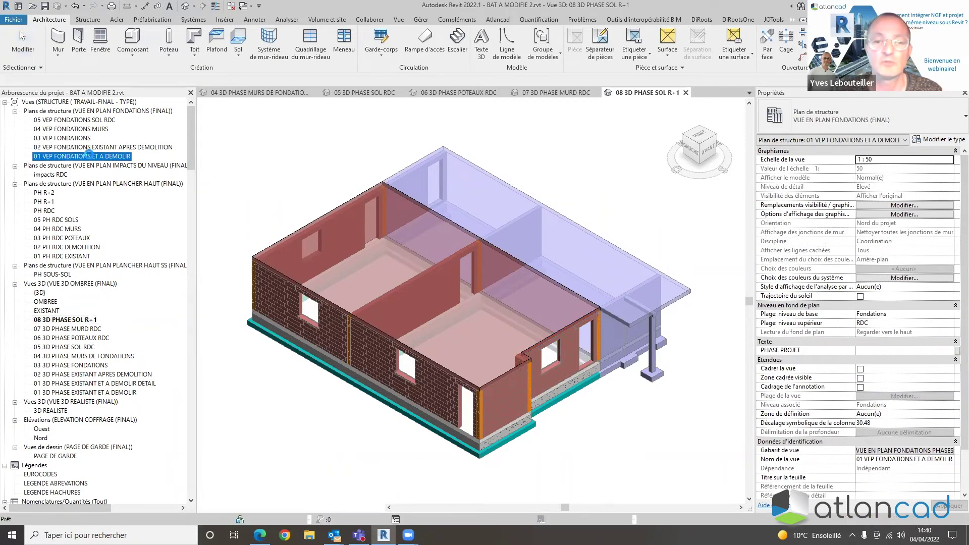
scroll(320, 353, "up", 5)
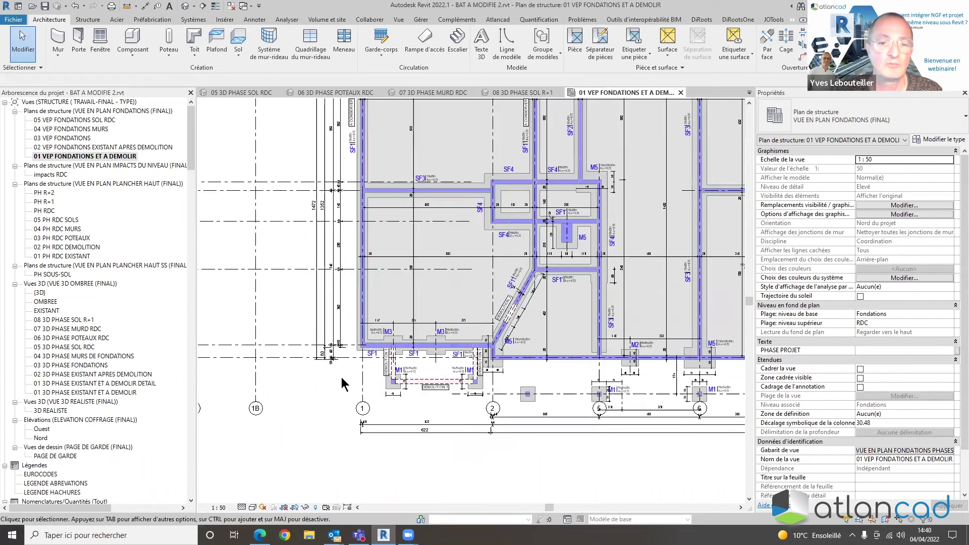
middle_click_drag(524, 440, 445, 467)
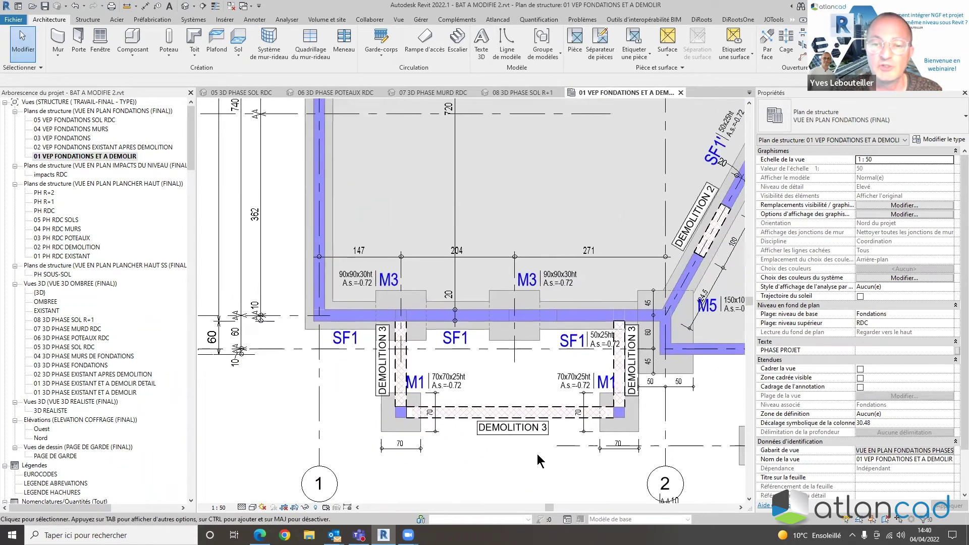
scroll(537, 453, "up", 3)
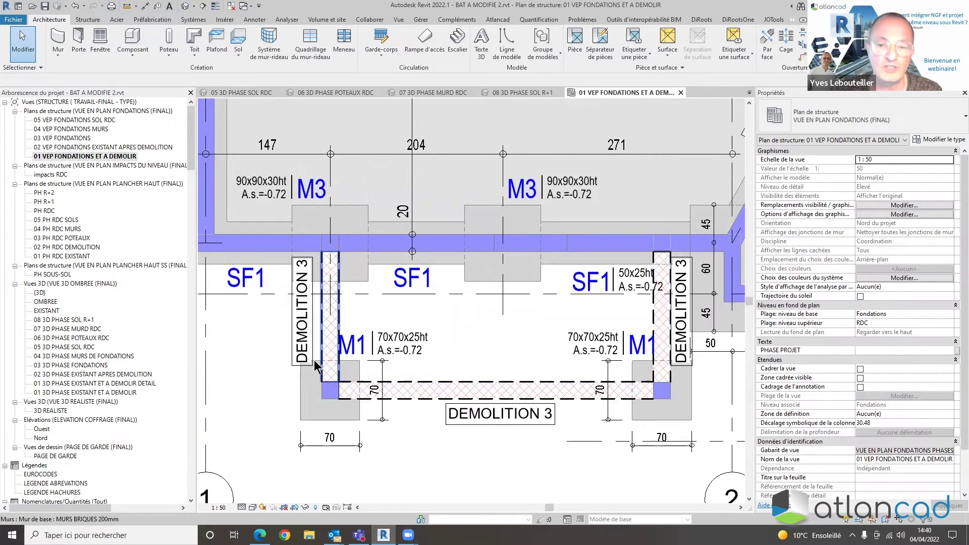
Inspect the diagonal wall segments on both sides of the DEMOLITION 2 opening in the foundation plan, and clear the selection
scroll(353, 373, "down", 5)
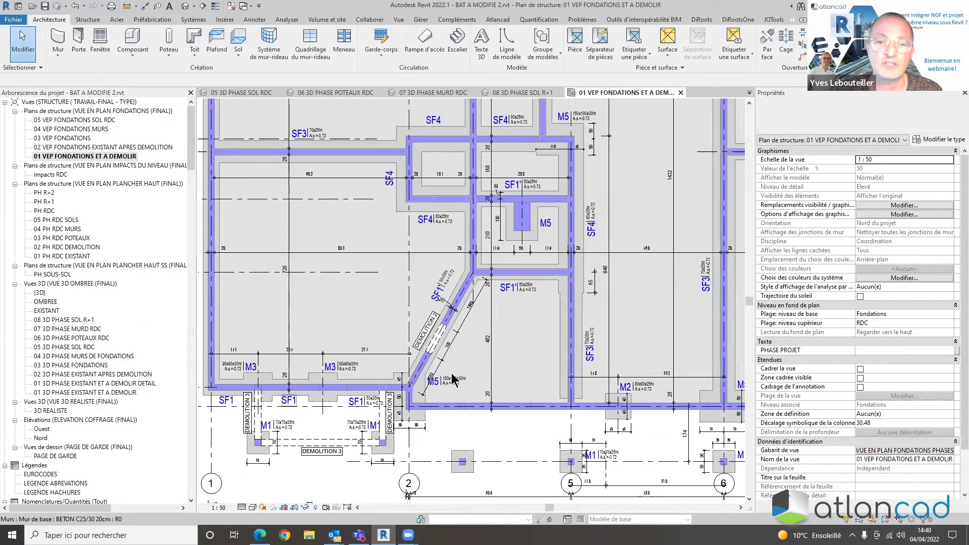
scroll(447, 353, "up", 5)
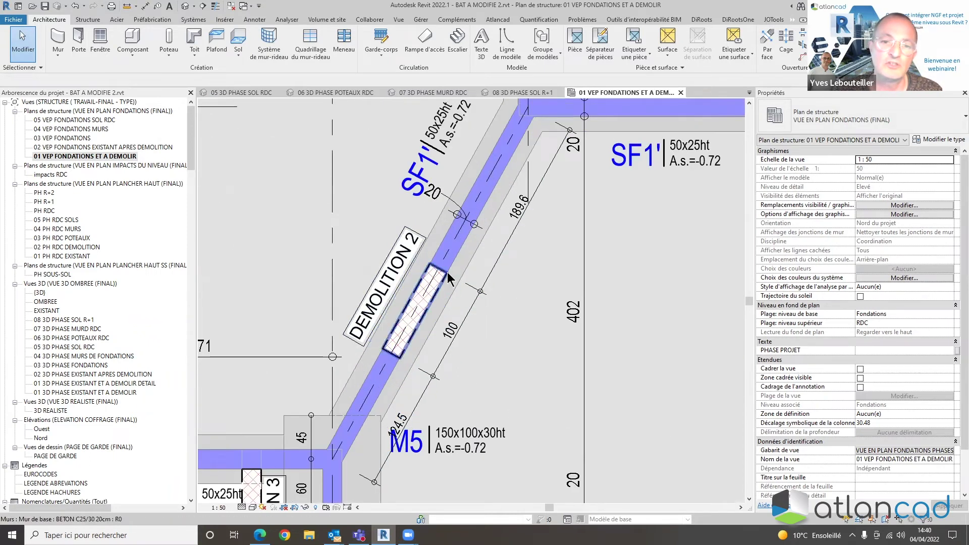
left_click(451, 271)
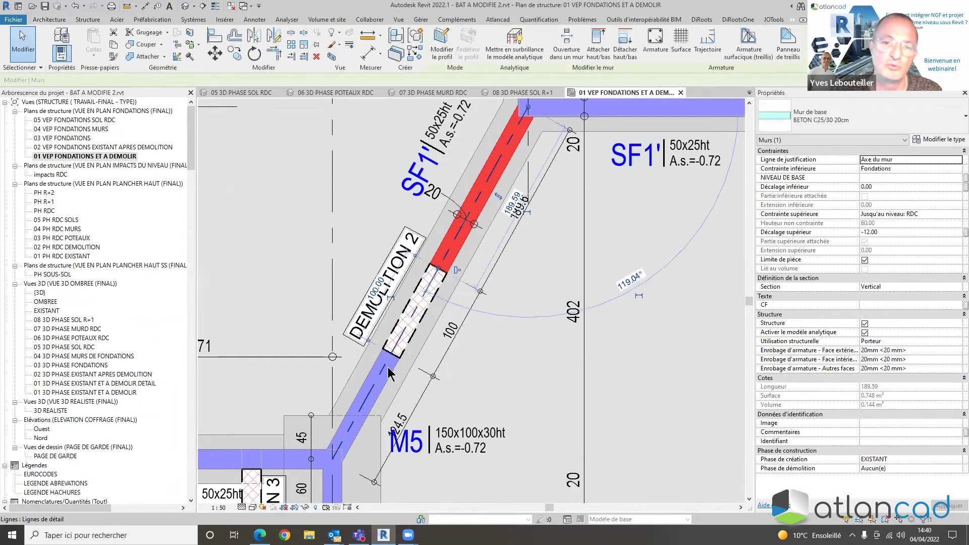
left_click(391, 369)
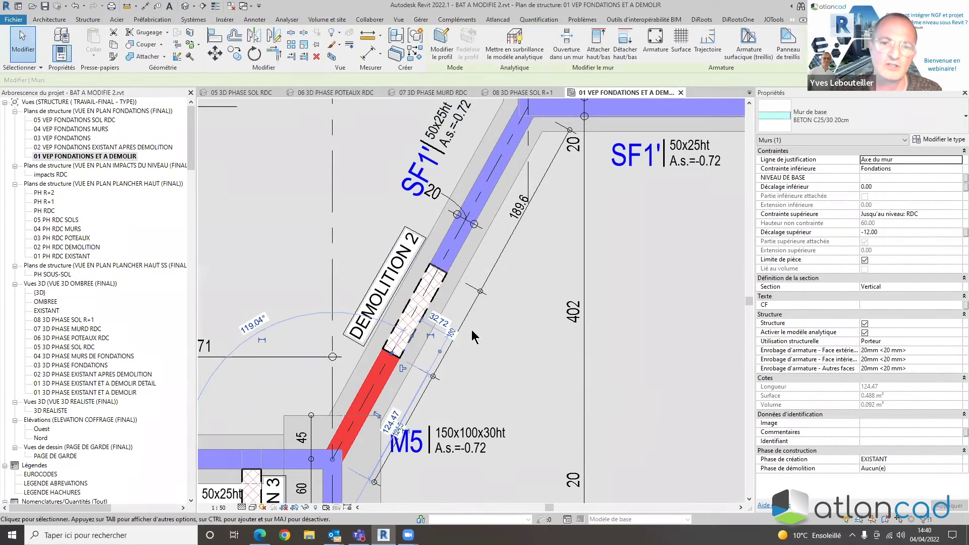
key("Escape")
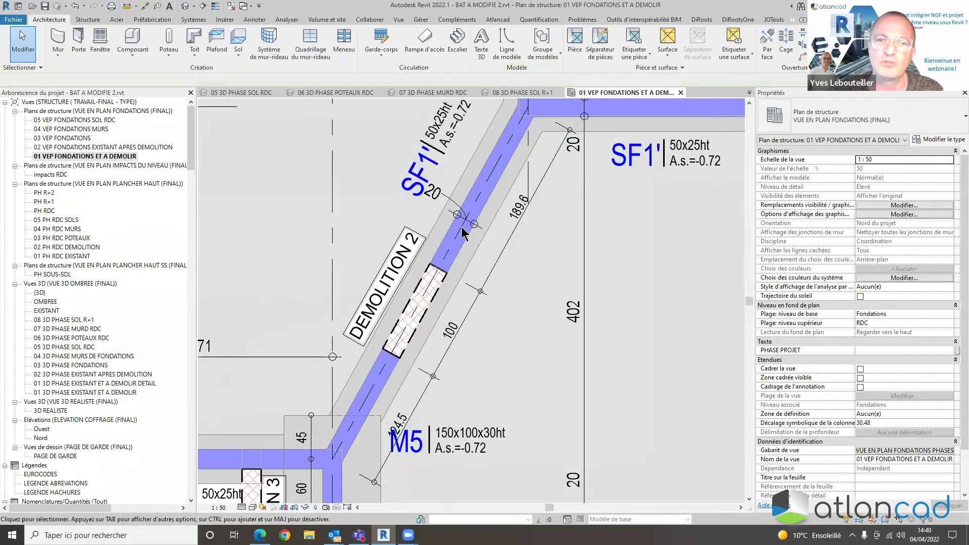
middle_click_drag(410, 372, 506, 356)
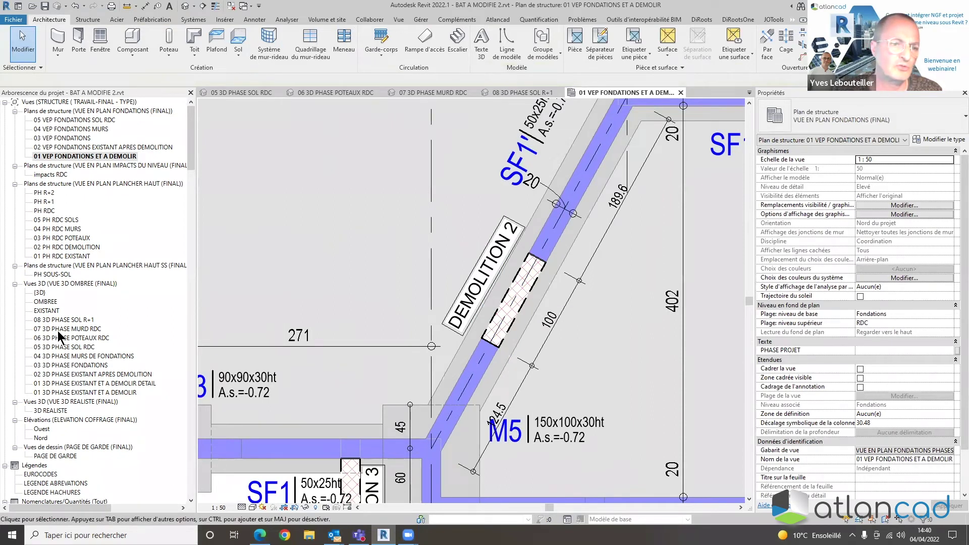
In the 01 3D PHASE EXISTANT ET A DEMOLIR DETAIL view, check the construction phases of the DEMOLITION 2 wall segment and the strip footing beneath it
double_click(78, 375)
double_click(80, 383)
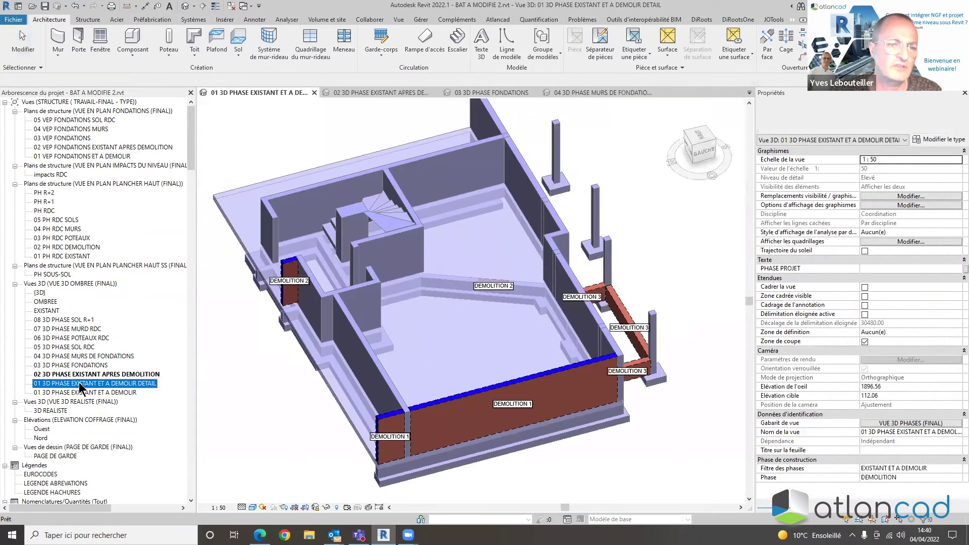
scroll(527, 284, "up", 10)
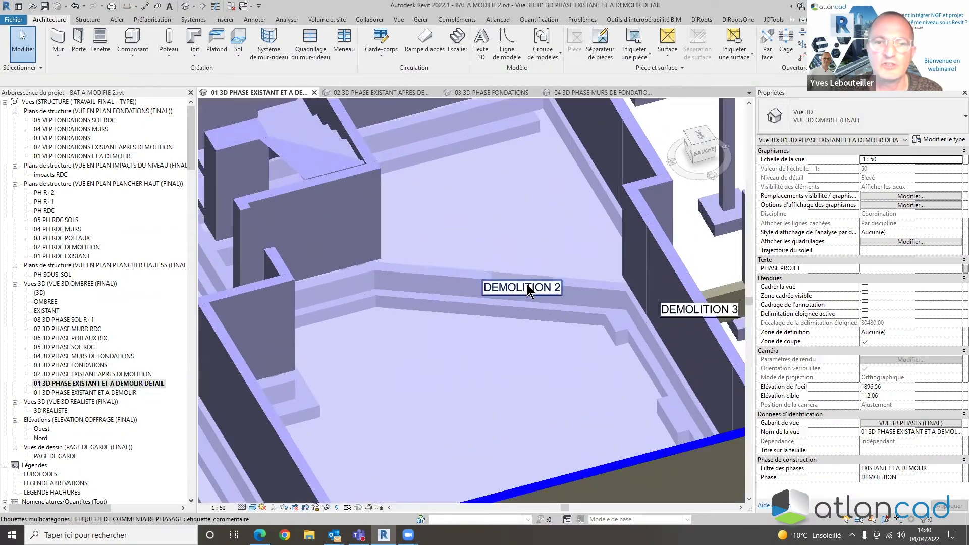
scroll(549, 302, "up", 1)
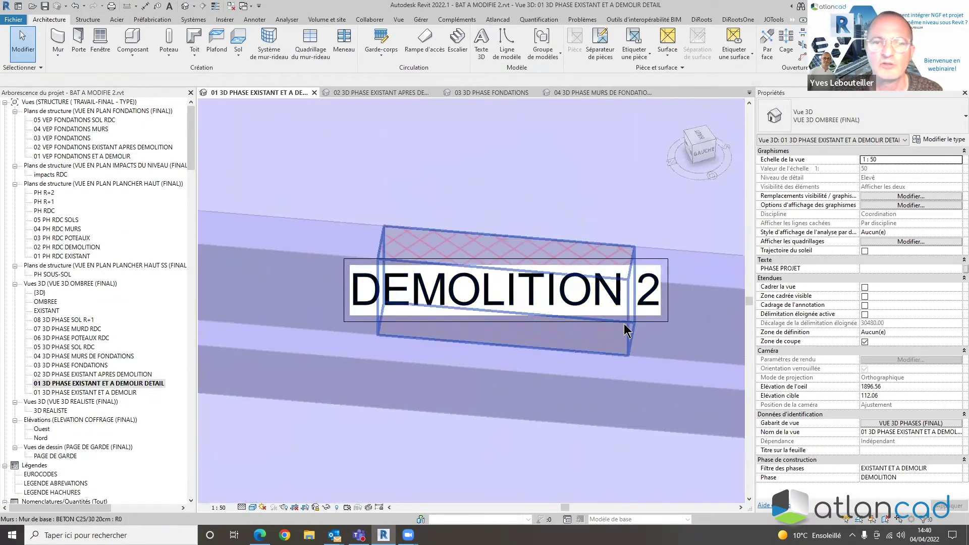
left_click(546, 248)
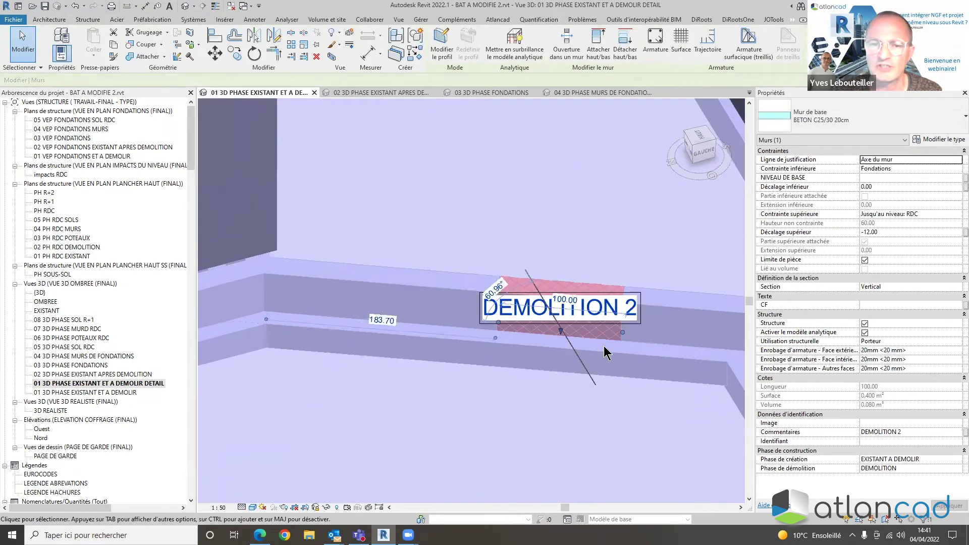
left_click(605, 363)
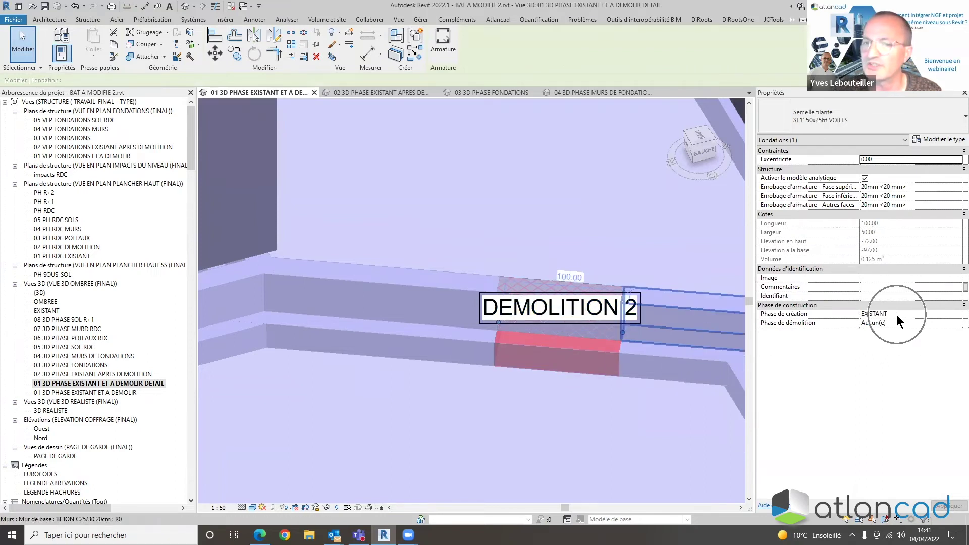
scroll(611, 379, "down", 5)
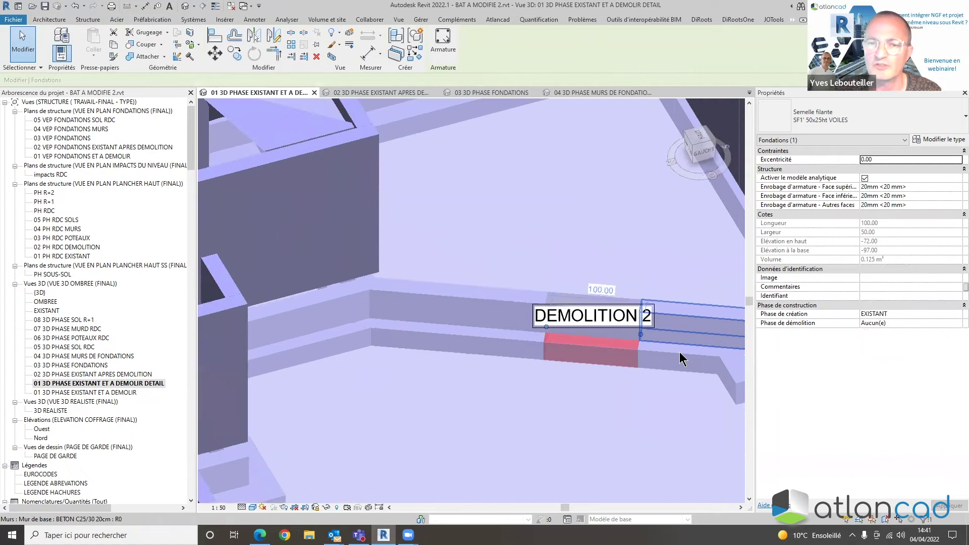
scroll(512, 319, "down", 1)
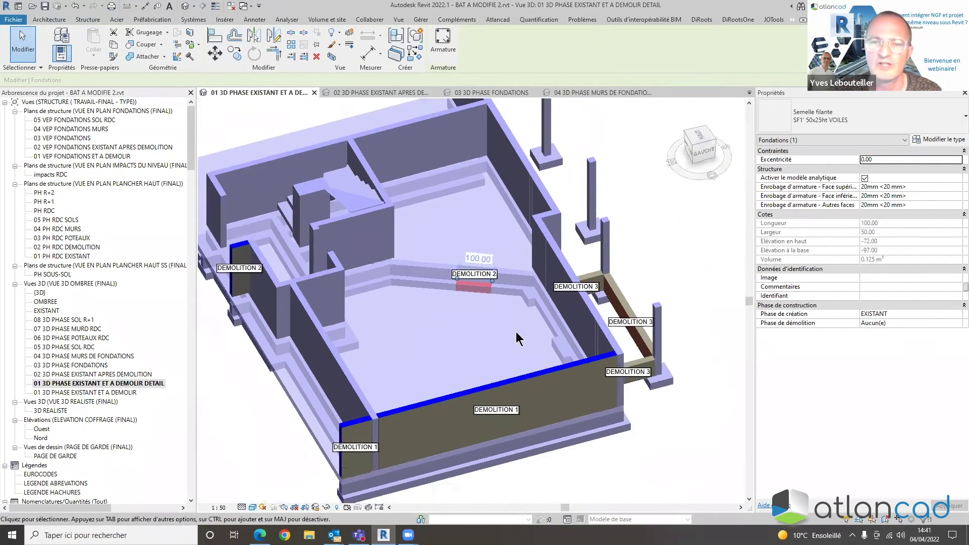
left_click(694, 288)
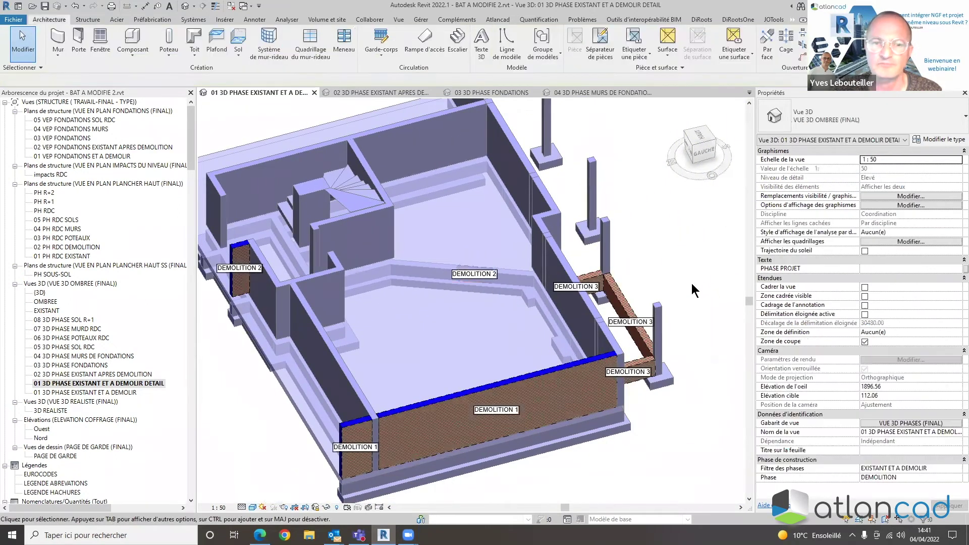
Return to the 01 VEP FONDATIONS ET A DEMOLIR plan and examine the M3 footings and the DEMOLITION 3 walls near grid 1
double_click(75, 156)
scroll(540, 353, "down", 3)
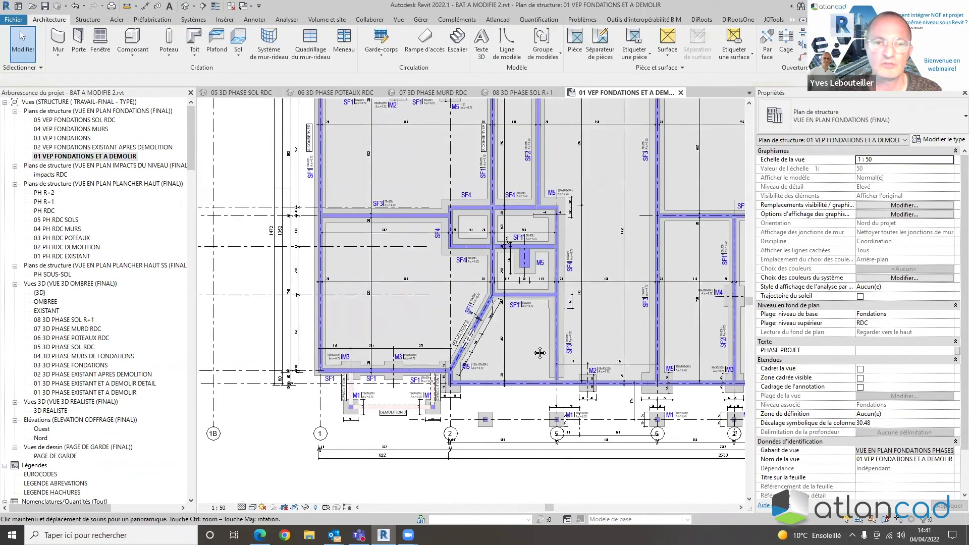
scroll(480, 335, "up", 3)
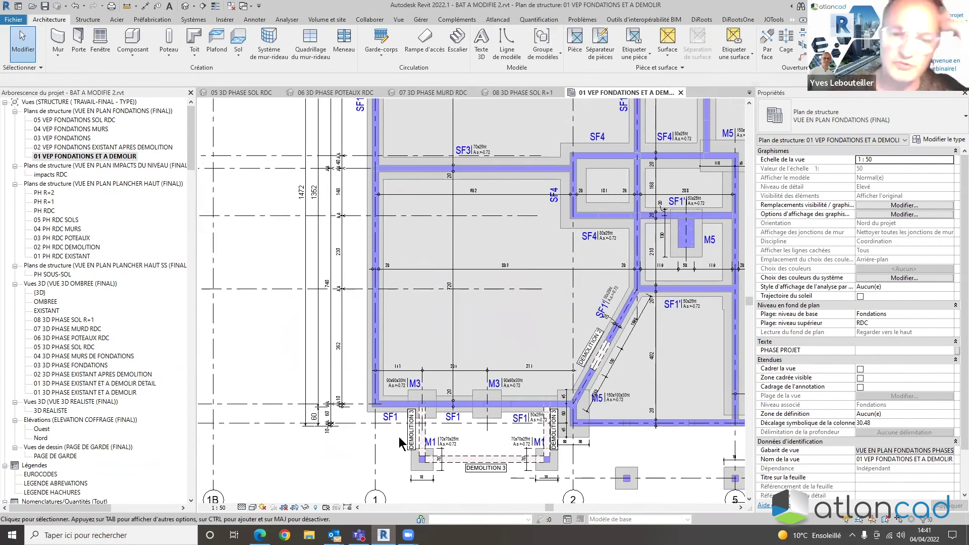
scroll(400, 439, "up", 5)
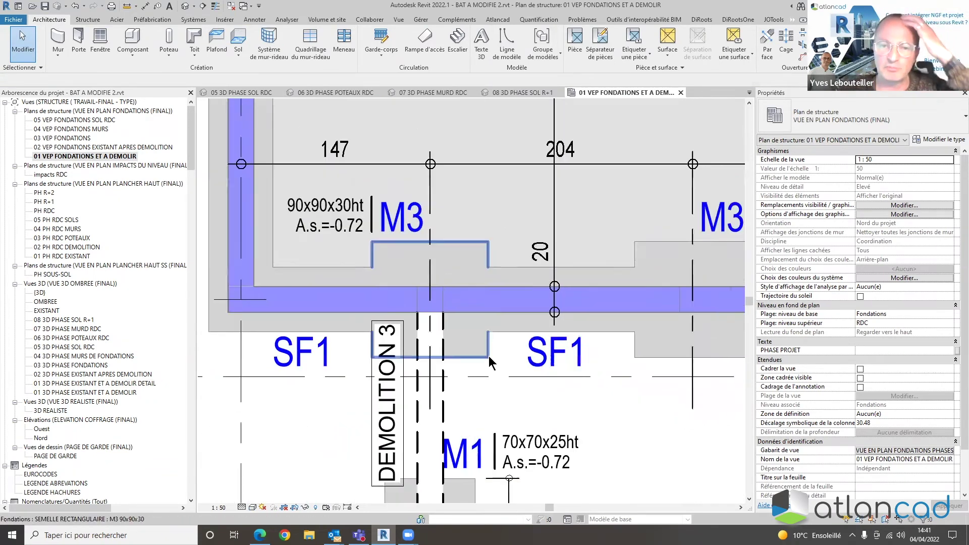
scroll(488, 356, "down", 5)
middle_click_drag(483, 453, 481, 471)
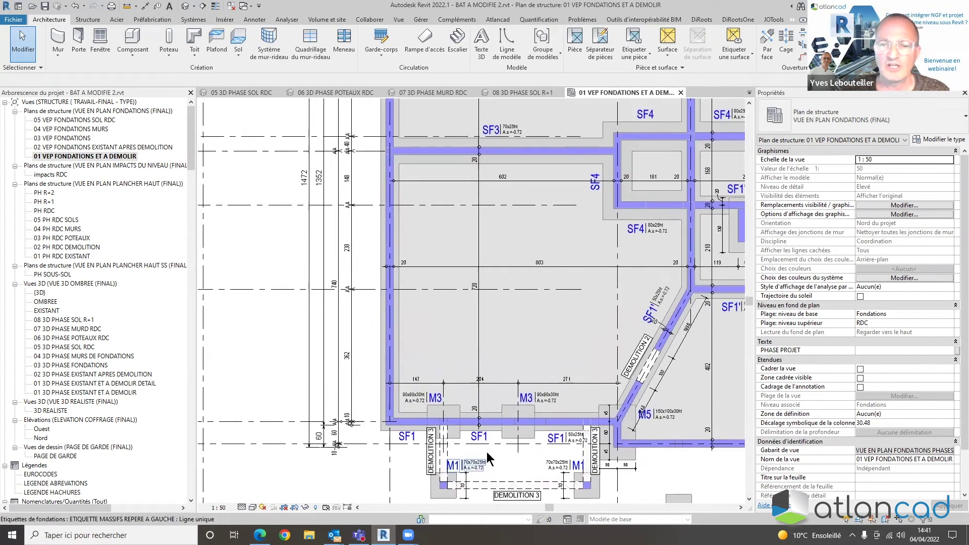
Open the 02 VEP FONDATIONS EXISTANT APRES DEMOLITION plan and examine the opening left in the diagonal wall near the M5 footing
left_click(90, 148)
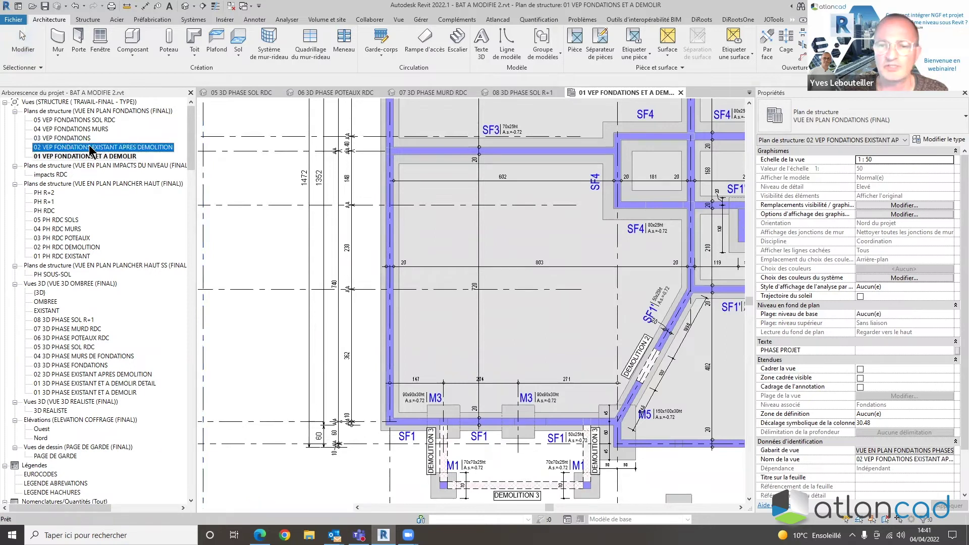
double_click(88, 146)
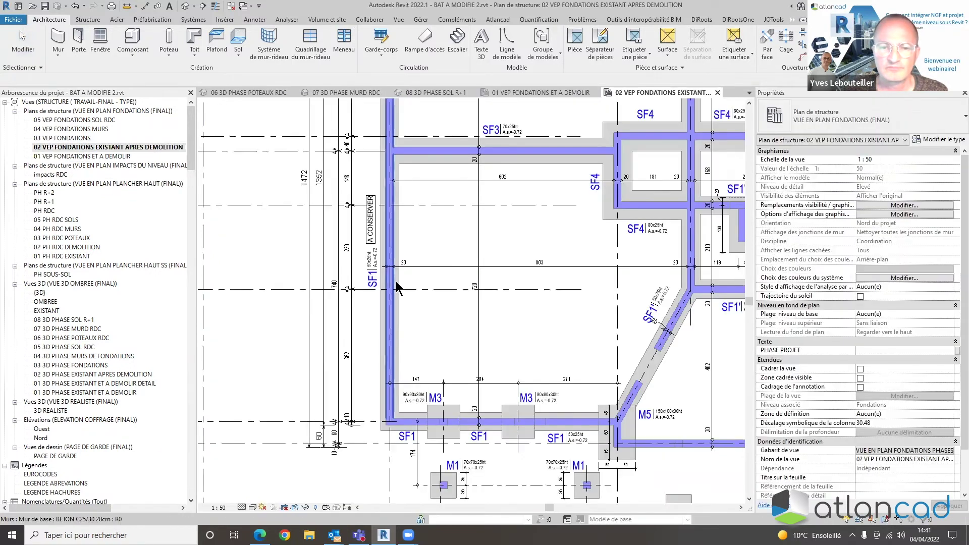
scroll(511, 347, "down", 2)
scroll(580, 328, "up", 5)
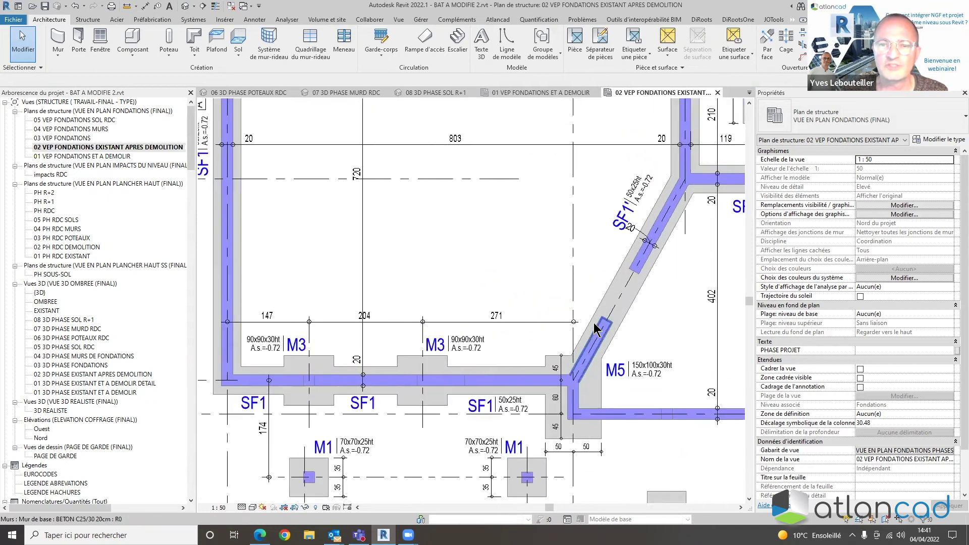
middle_click_drag(580, 348, 439, 354)
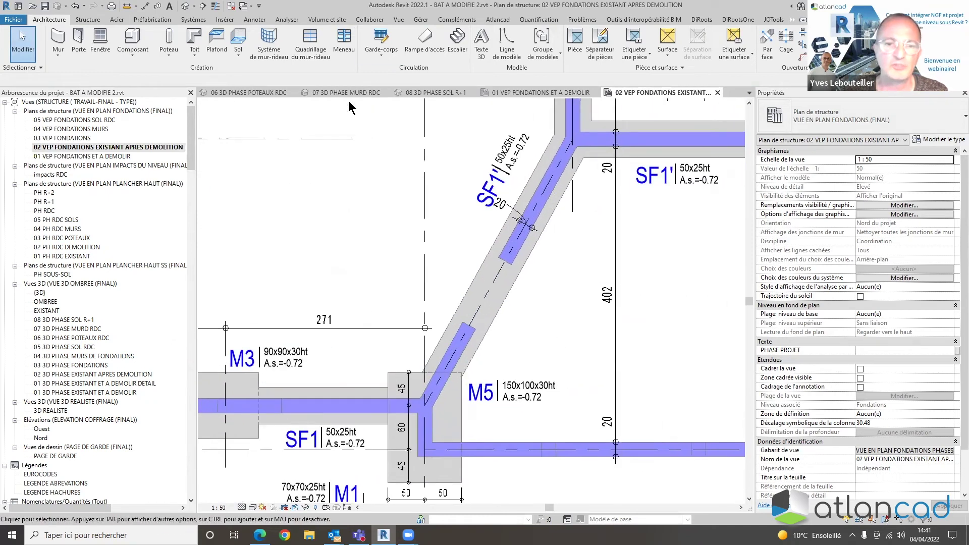
Add an aligned dimension chain along the diagonal wall, from its lower corner across both opening edges to its upper corner
left_click(254, 20)
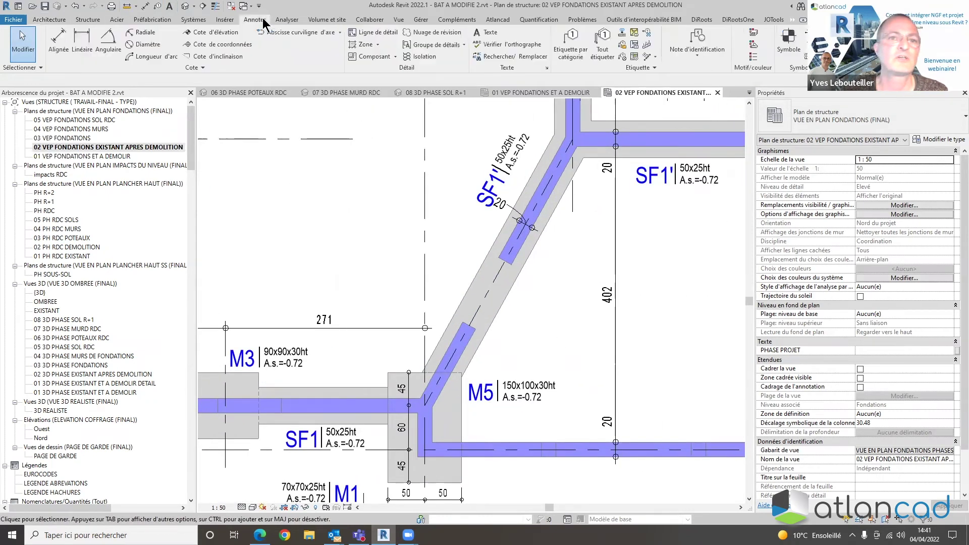
left_click(67, 40)
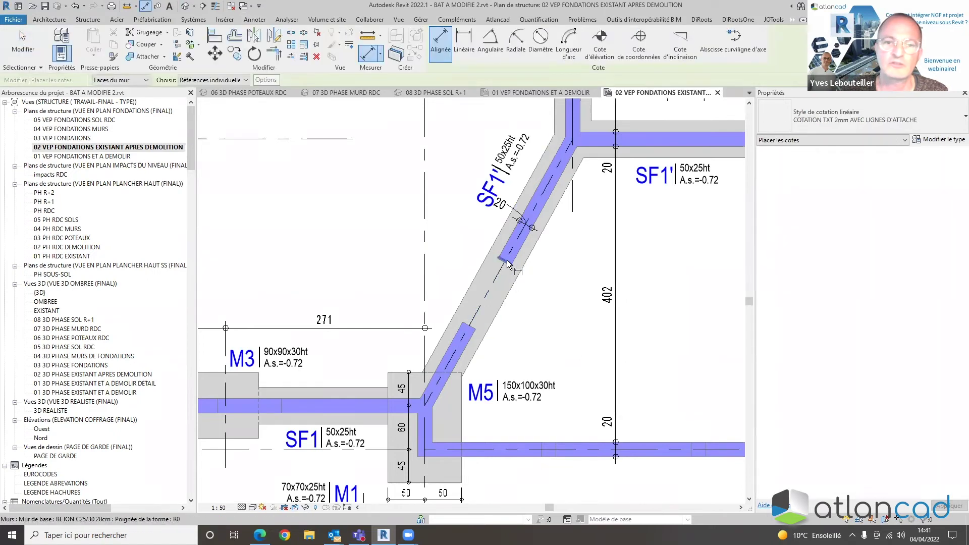
left_click(476, 326)
left_click(425, 406)
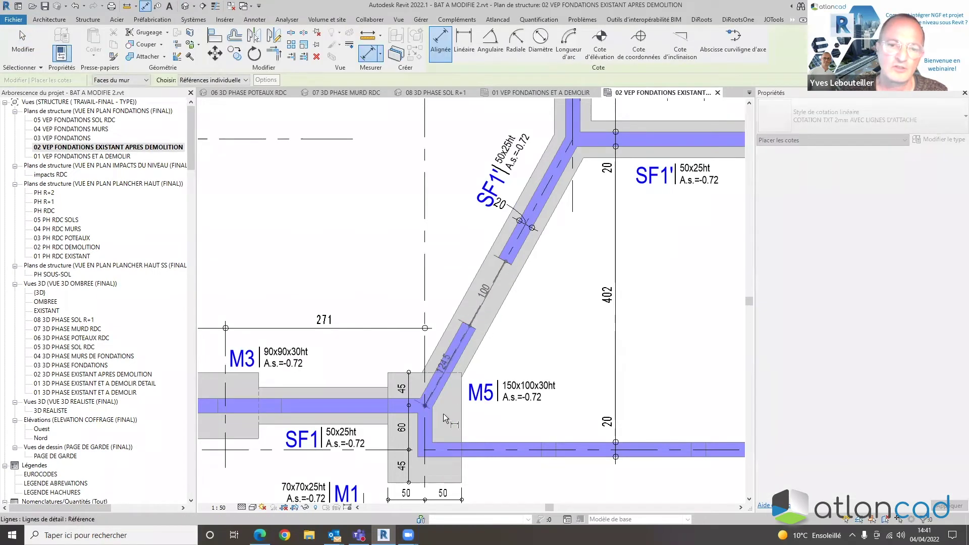
left_click(573, 139)
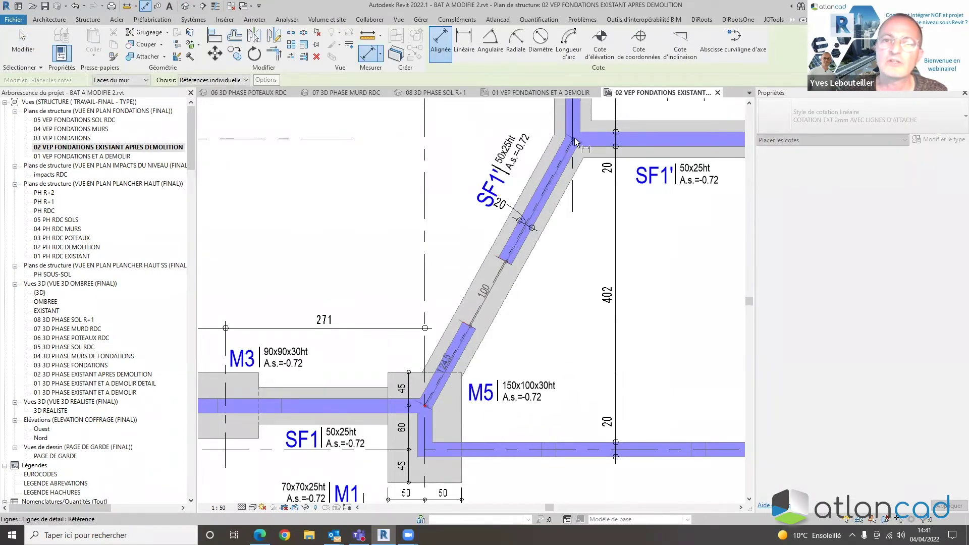
left_click(578, 217)
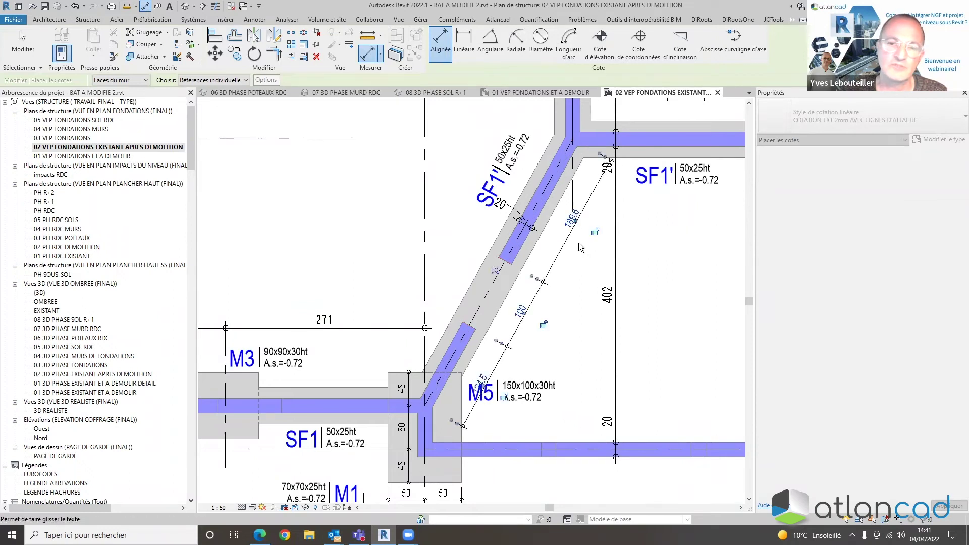
key("Escape")
key("Escape")
Move the M5 footing tag clear of the diagonal dimension chain and review the surrounding foundation plan
left_click_drag(536, 384, 550, 410)
left_click(555, 352)
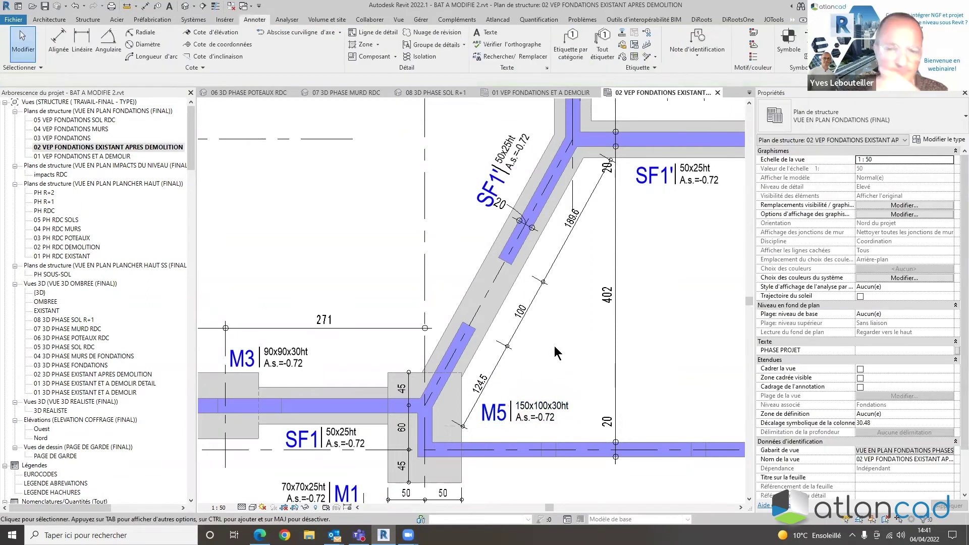
scroll(554, 346, "down", 2)
scroll(581, 340, "down", 2)
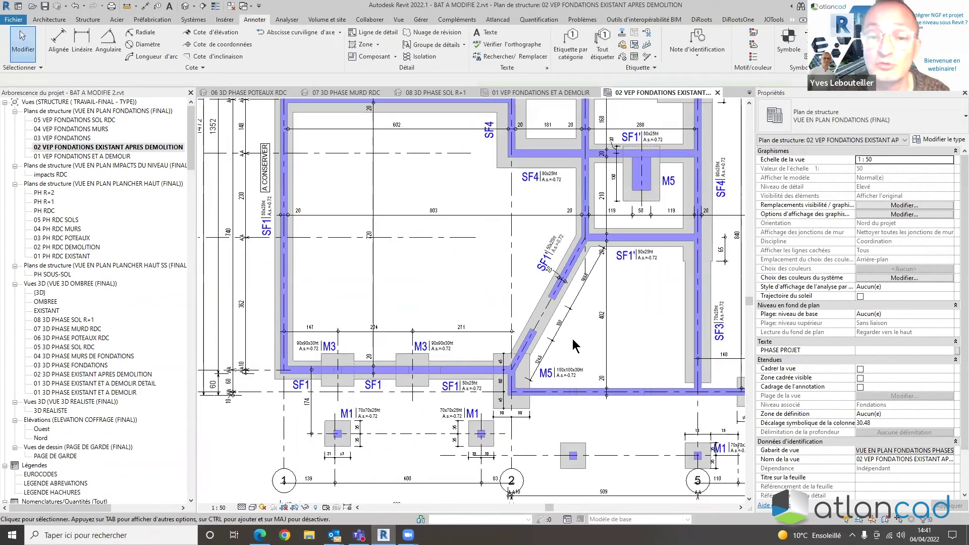
scroll(574, 346, "down", 3)
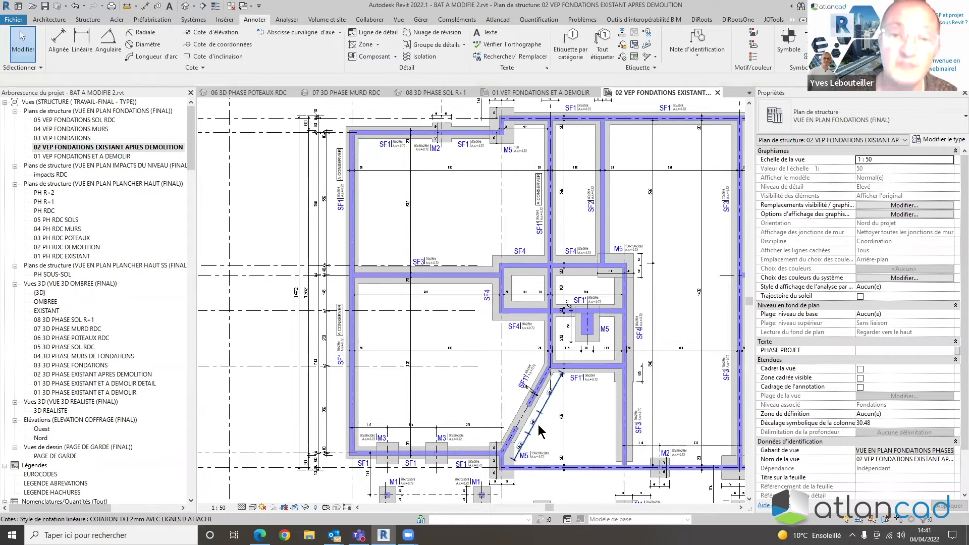
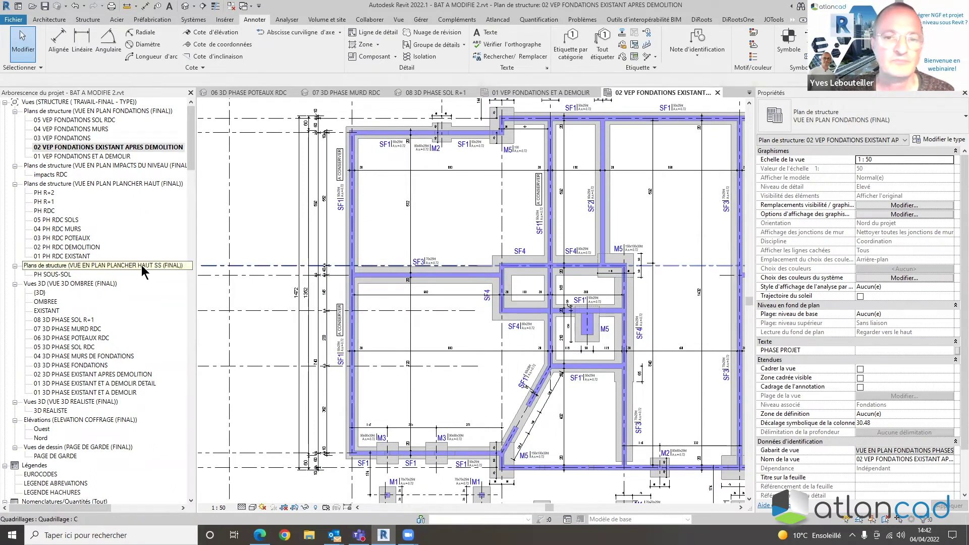
scroll(304, 273, "down", 1)
middle_click_drag(305, 272, 328, 264)
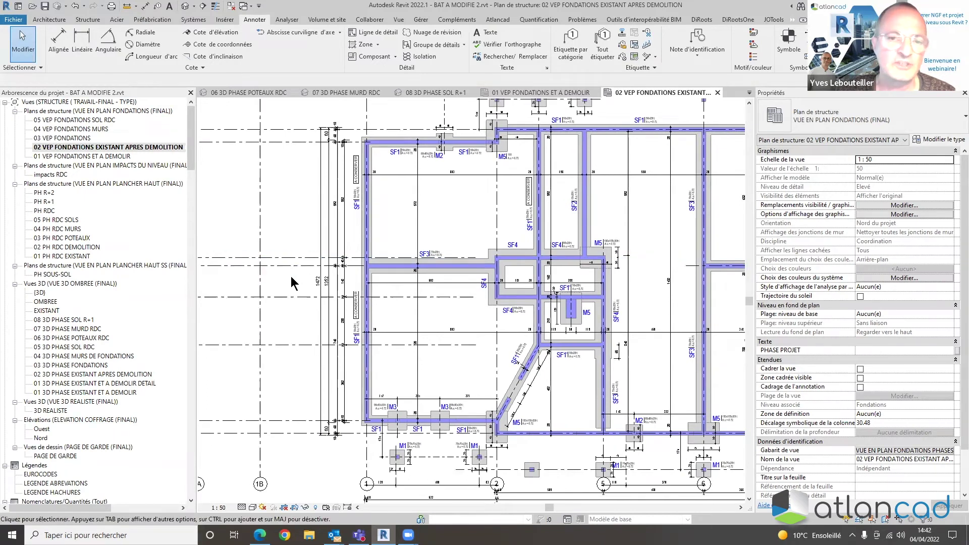
Open the 03 VEP FONDATIONS plan and check the creation phase of the strip footing along grid D between grids 1A and 1
double_click(76, 138)
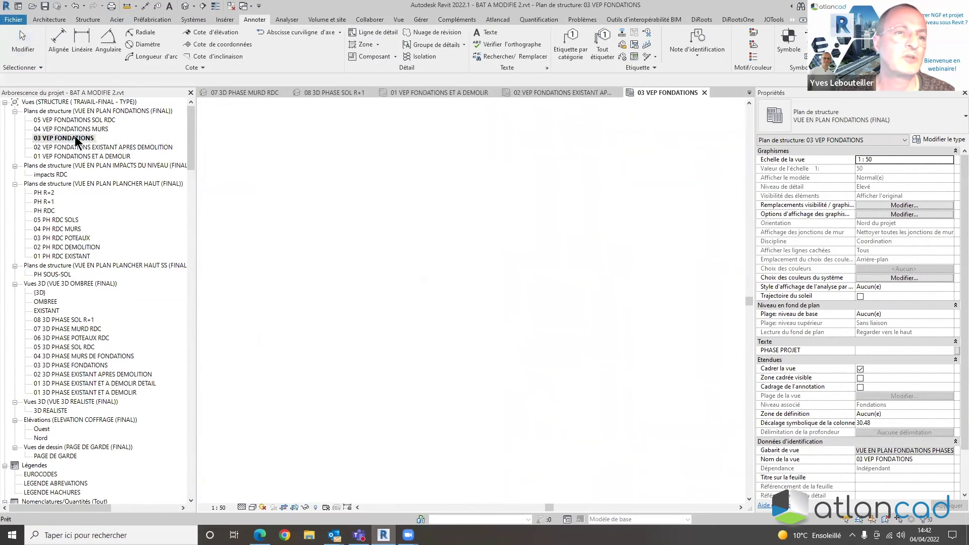
scroll(442, 284, "up", 4)
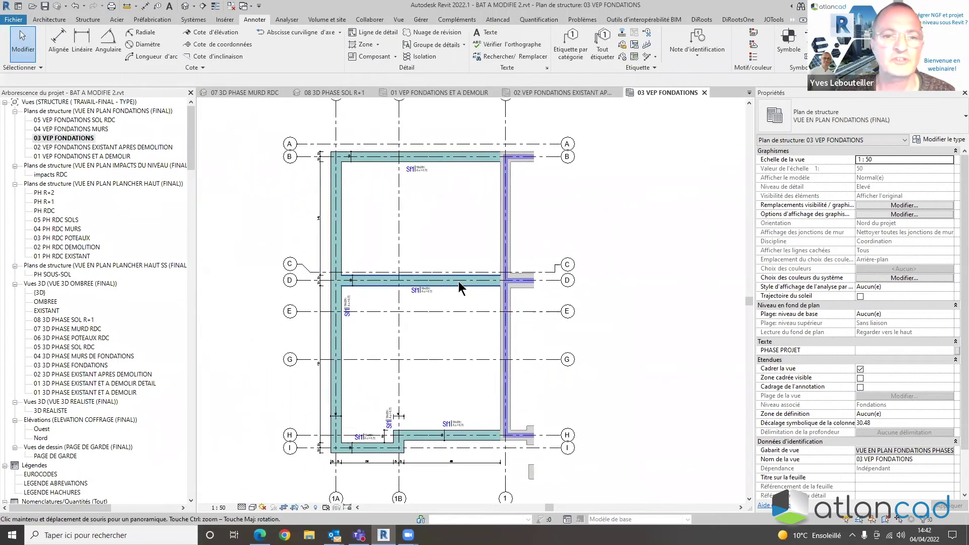
left_click(442, 286)
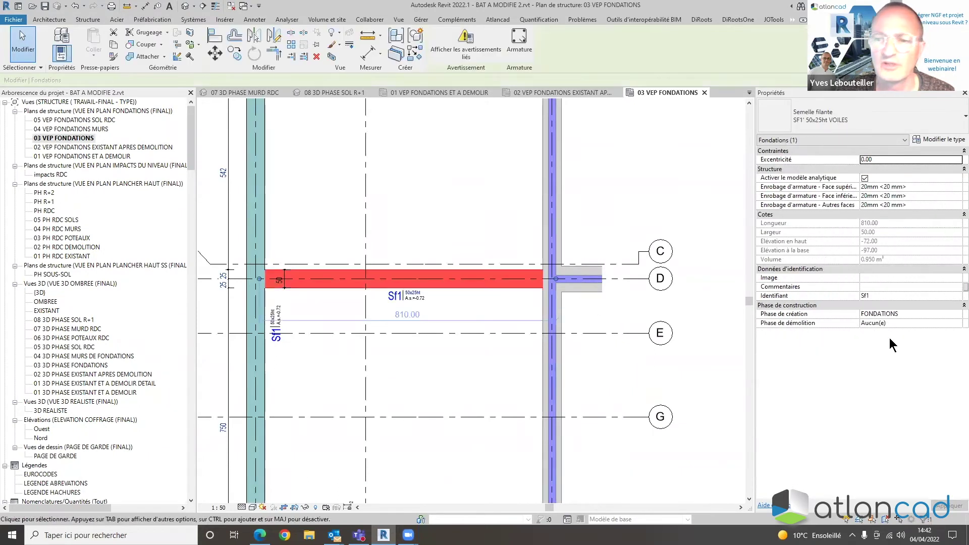
left_click(894, 315)
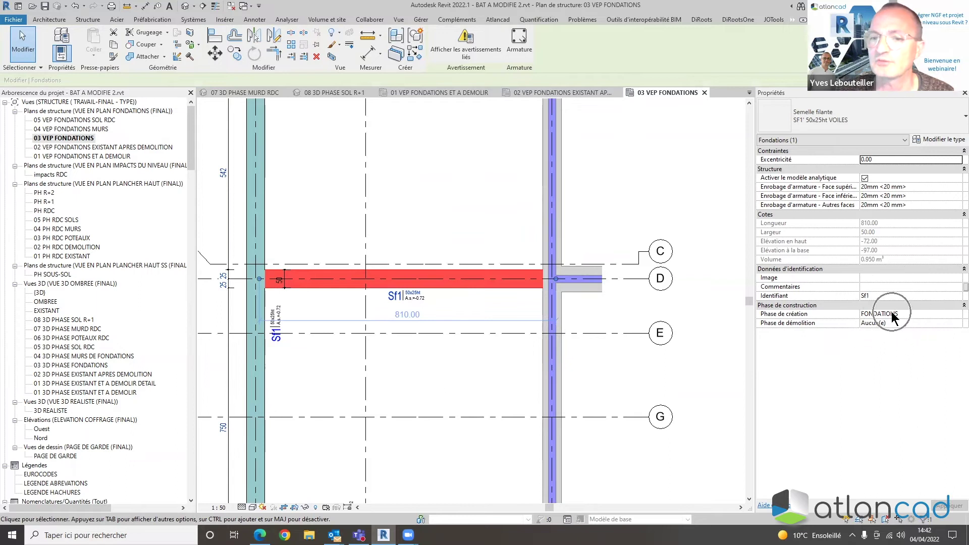
left_click(437, 208)
scroll(442, 212, "down", 3)
middle_click_drag(442, 220, 472, 247)
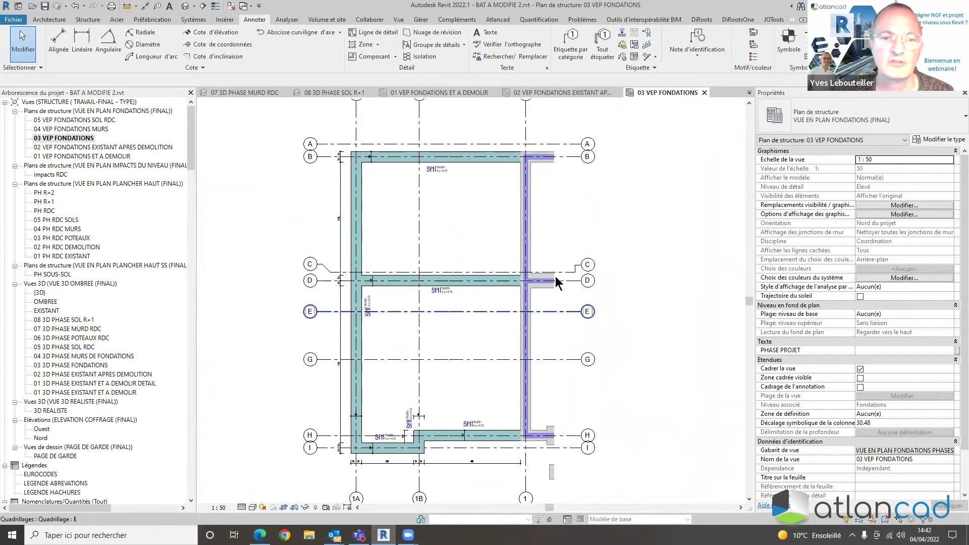
Open the 04 VEP FONDATIONS MURS plan and examine the foundation walls of the extension between grids 1A and 1
double_click(68, 129)
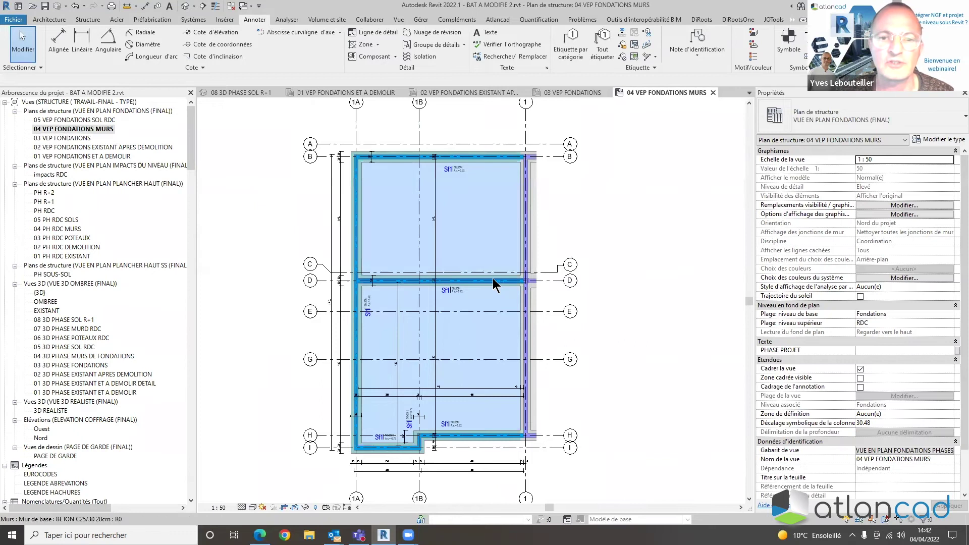
scroll(496, 277, "up", 5)
scroll(515, 295, "down", 6)
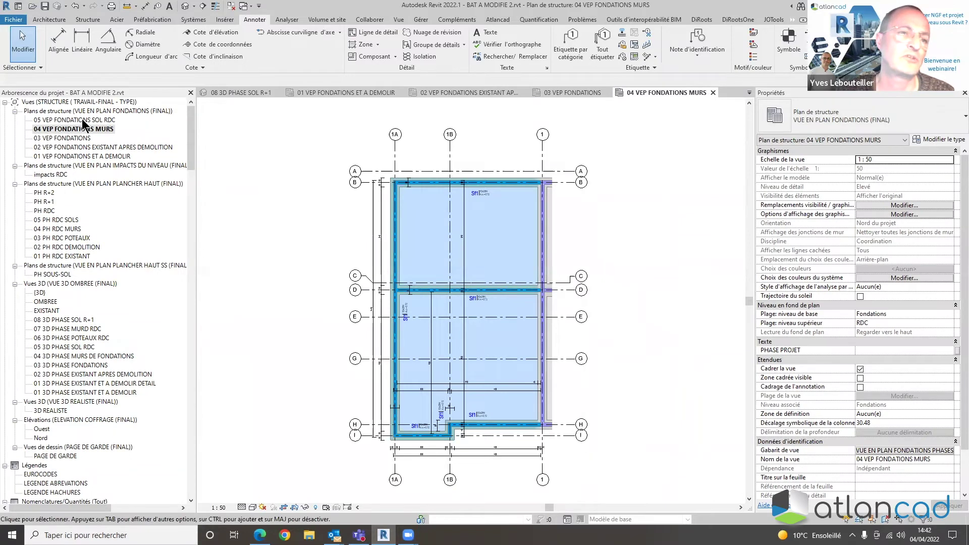
Open the PH SOUS-SOL plan and set its phase filter to Afficher tout and its phase to SOL RDC
double_click(64, 275)
middle_click_drag(460, 330, 416, 315)
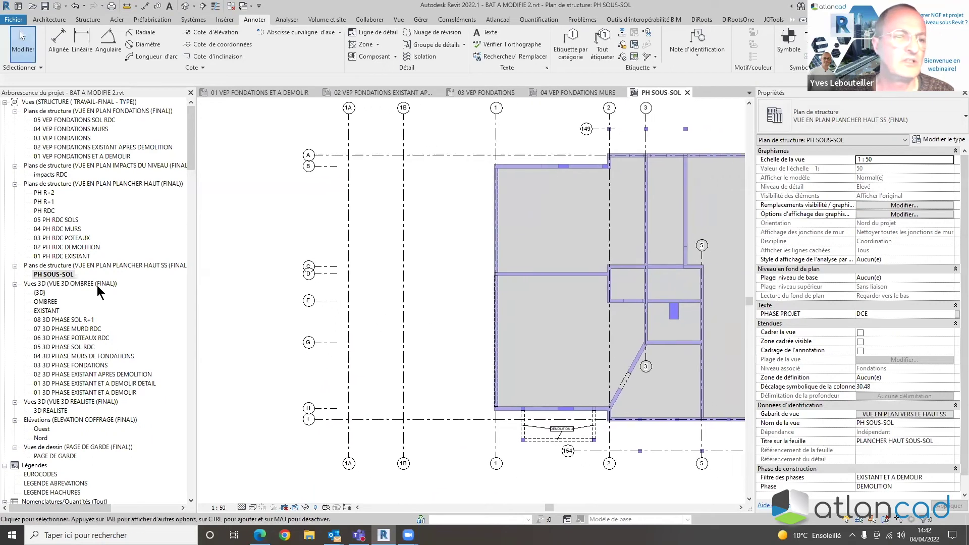
left_click(949, 477)
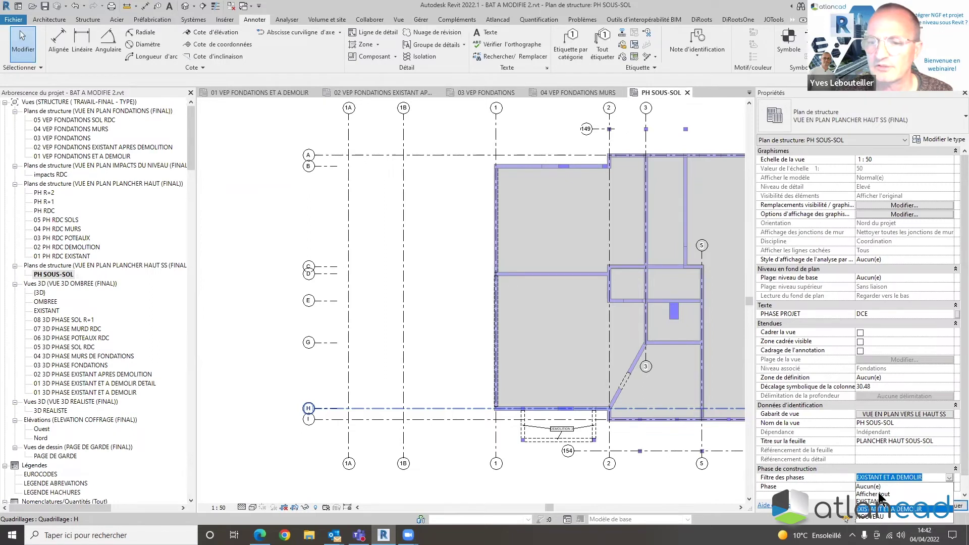
left_click(879, 494)
left_click(949, 487)
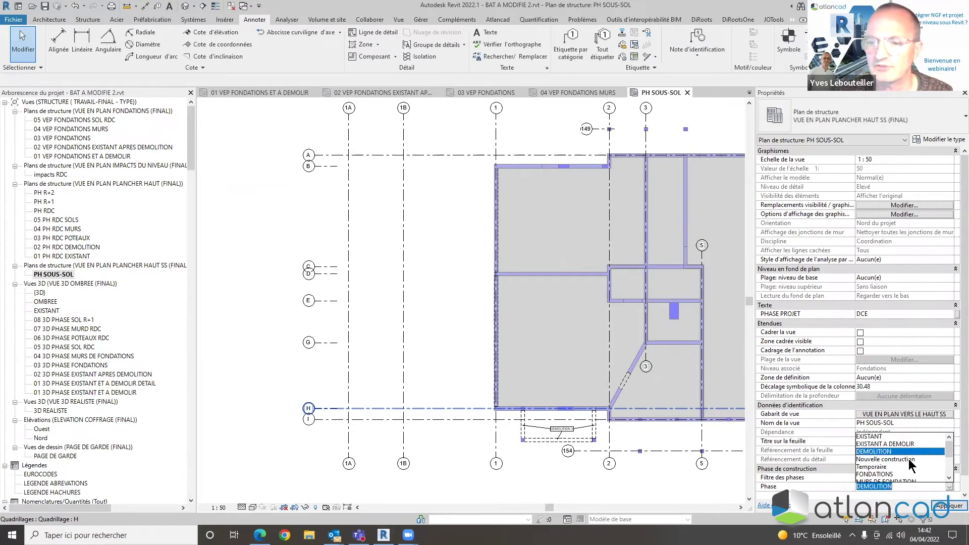
scroll(888, 467, "down", 2)
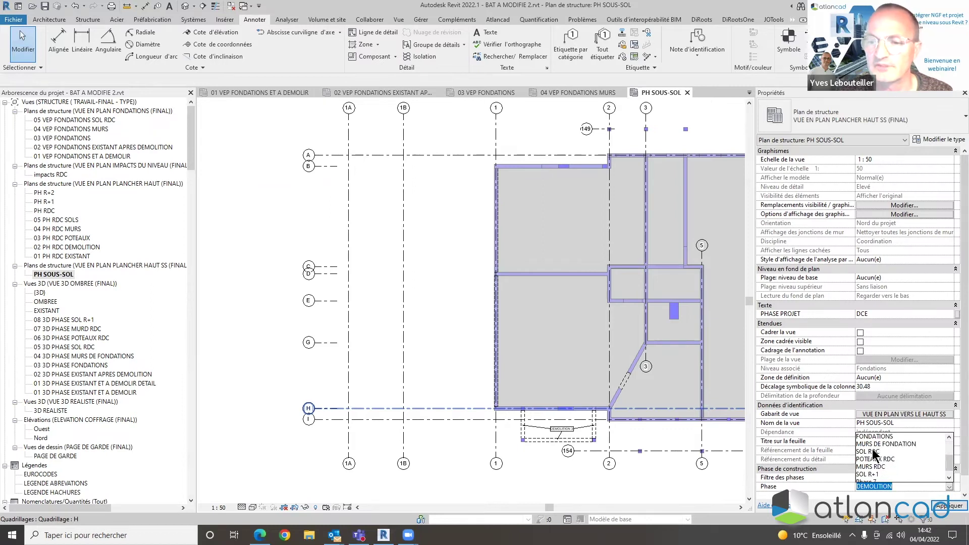
left_click(873, 451)
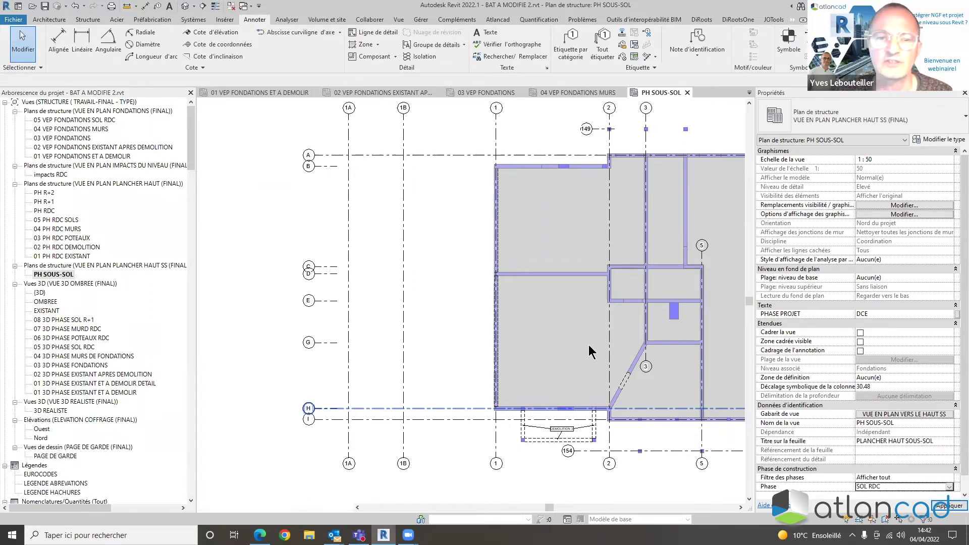
Examine the extension walls between grids 1A and 1 in the PH SOUS-SOL plan beside the existing building
scroll(391, 345, "up", 2)
scroll(391, 344, "up", 1)
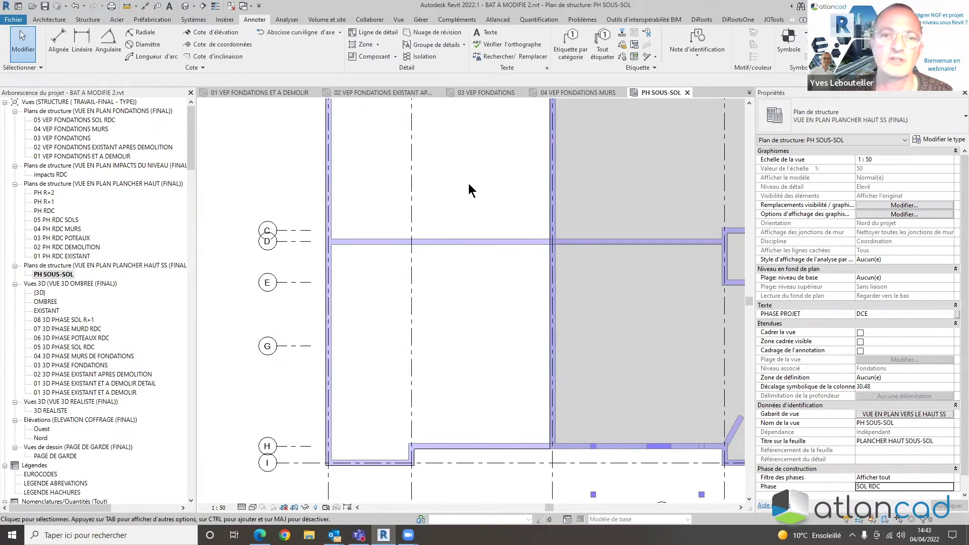
scroll(531, 222, "down", 3)
scroll(480, 331, "up", 1)
left_click(457, 322)
left_click(456, 331)
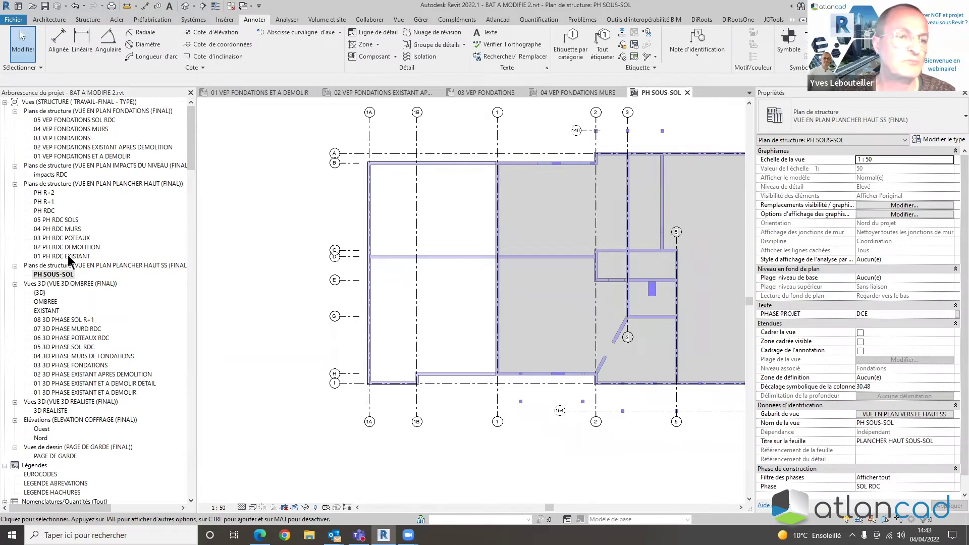
Open the 01 PH RDC EXISTANT plan and examine the walls tagged DEMOLITION 1 along grid 1
double_click(67, 256)
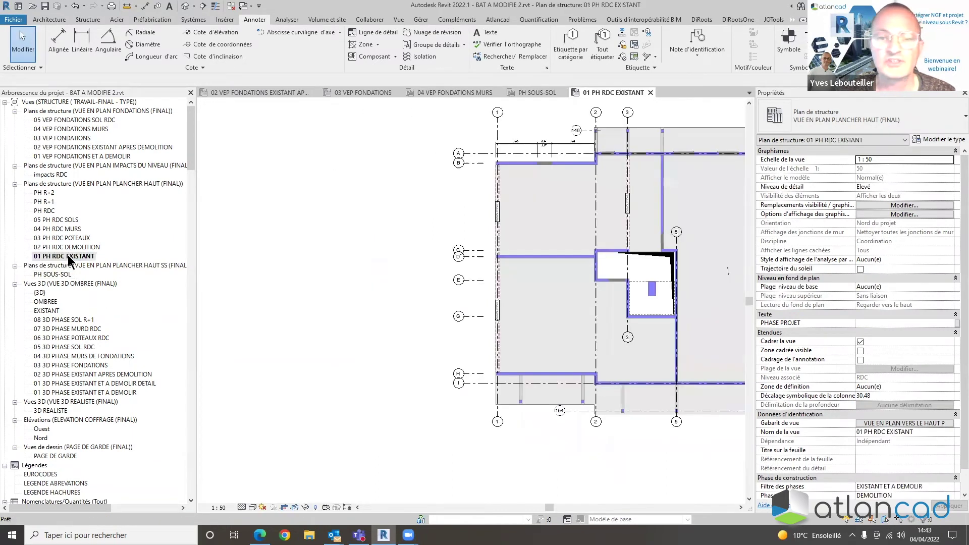
scroll(492, 321, "up", 5)
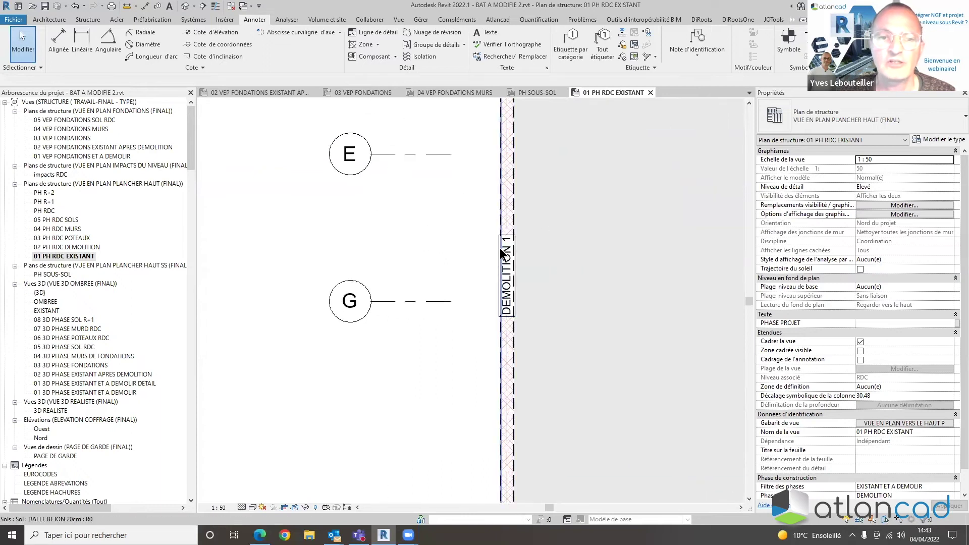
middle_click_drag(591, 298, 570, 515)
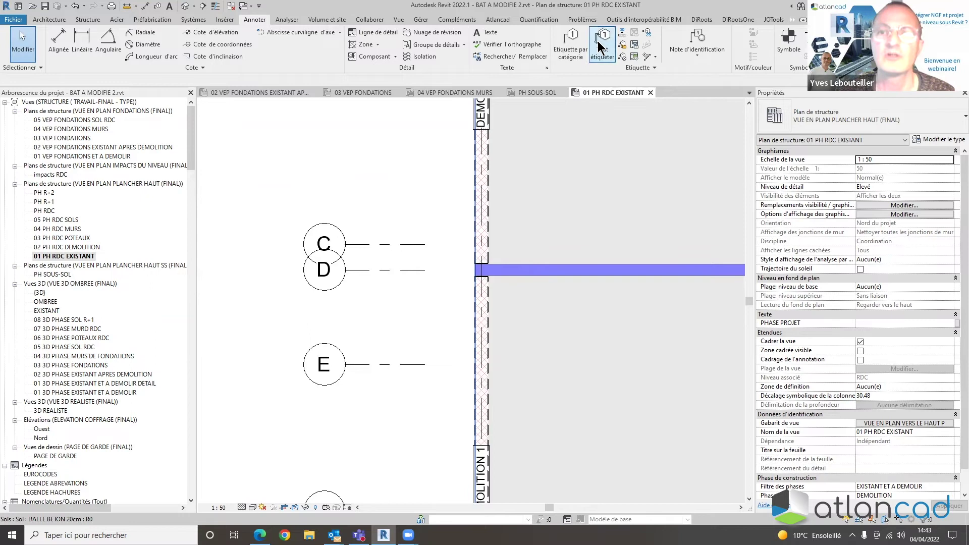
Review the project's construction phases and the graphic overrides for the Existant, Démoli, Nouveau and Temporaire phase states
left_click(421, 19)
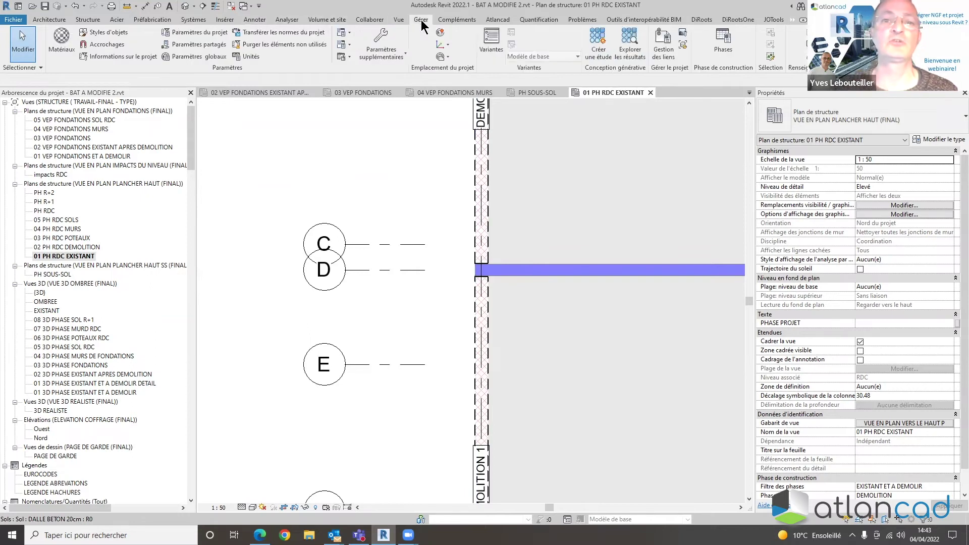
left_click(723, 49)
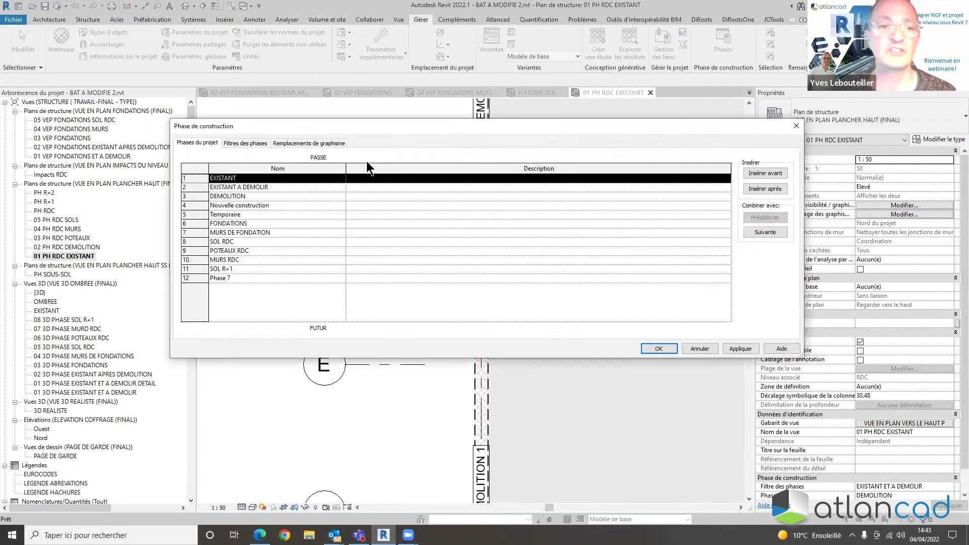
left_click(316, 145)
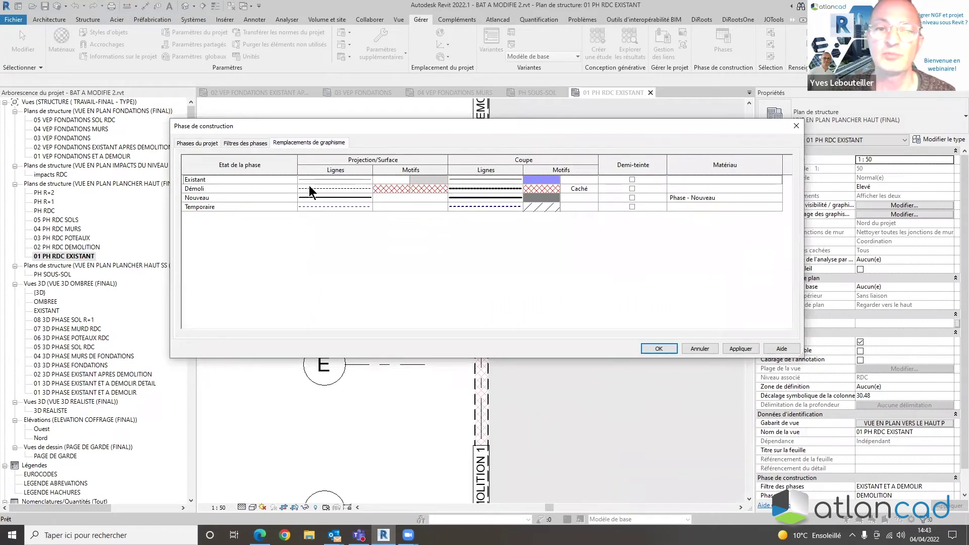
left_click(797, 125)
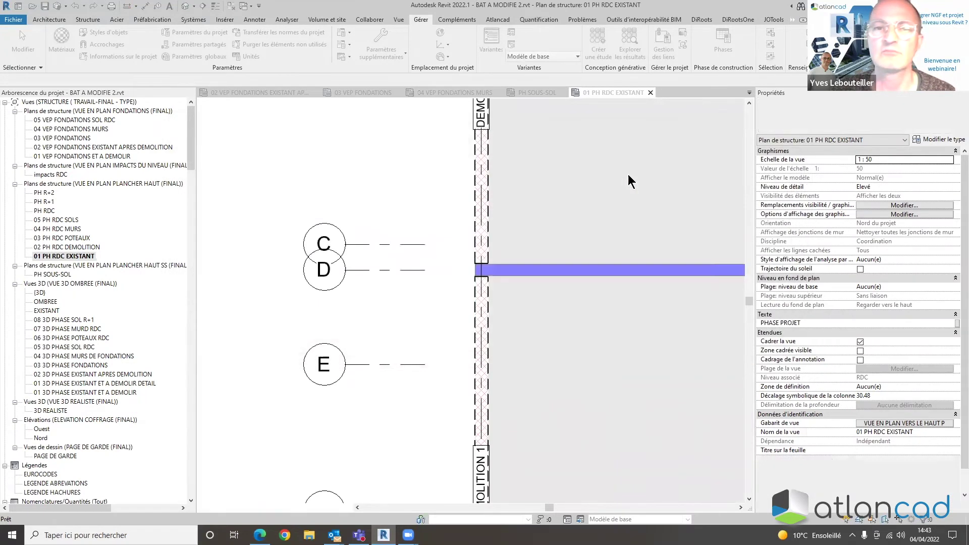
Review the settings of the view template assigned to the 01 PH RDC EXISTANT plan without changing them
scroll(456, 241, "down", 3)
scroll(455, 238, "down", 2)
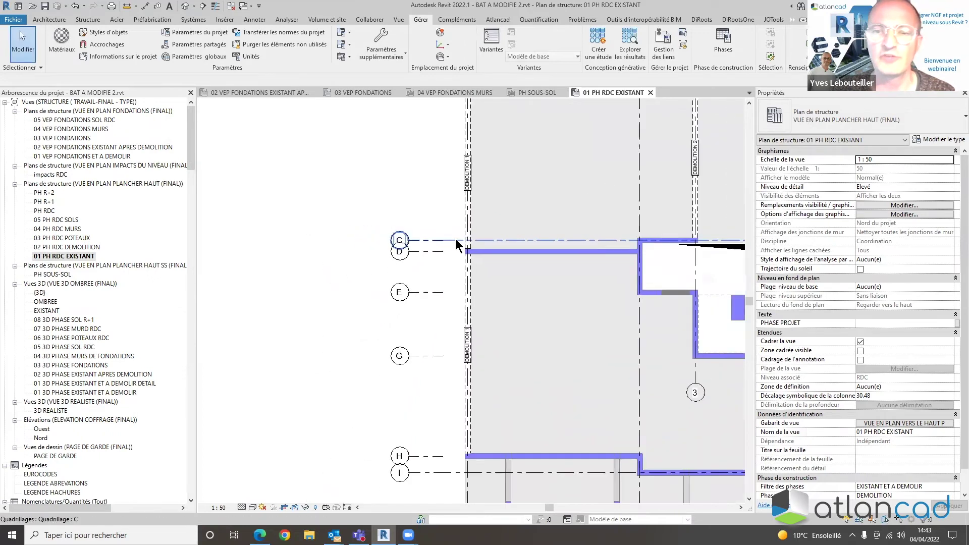
left_click(897, 424)
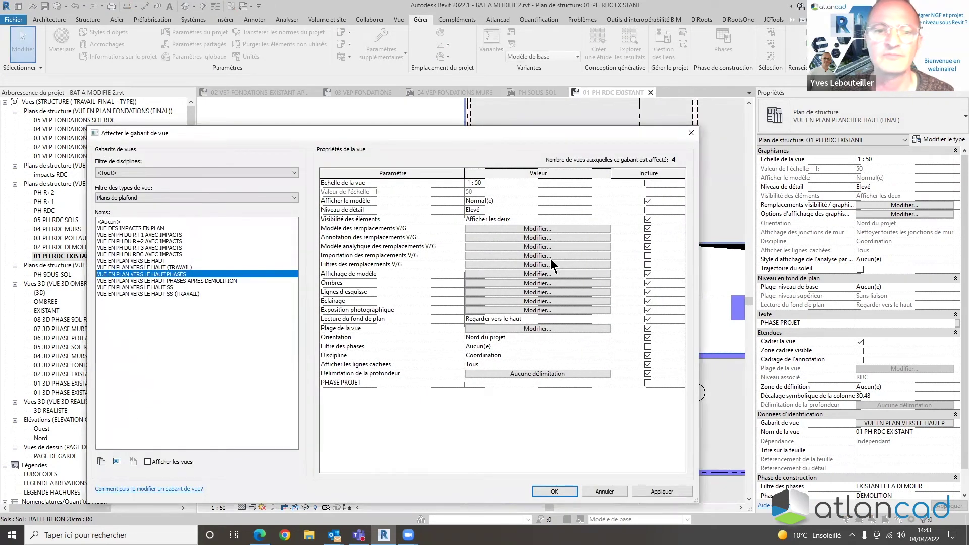
left_click(690, 133)
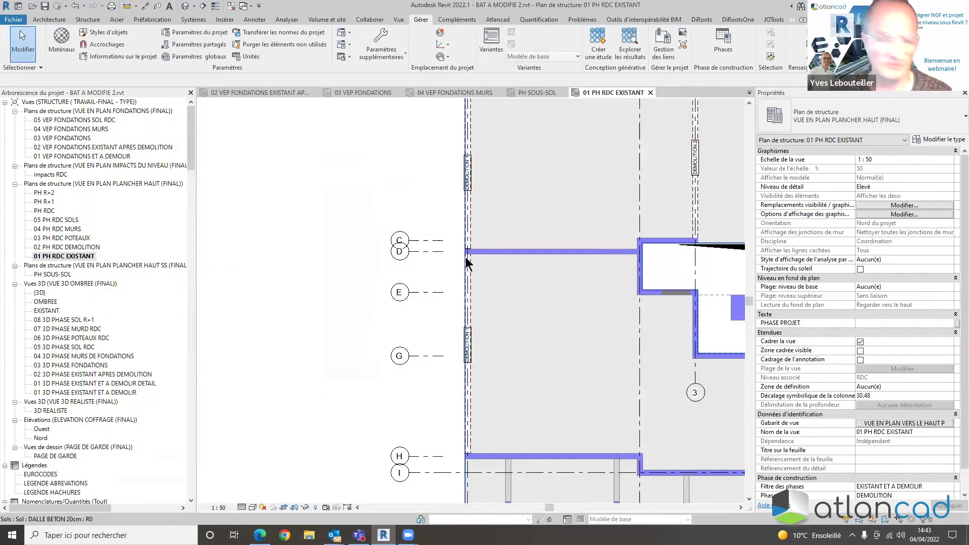
Review the phase filters and their graphic overrides in the visibility settings of the 01 PH RDC EXISTANT plan
key("v")
key("g")
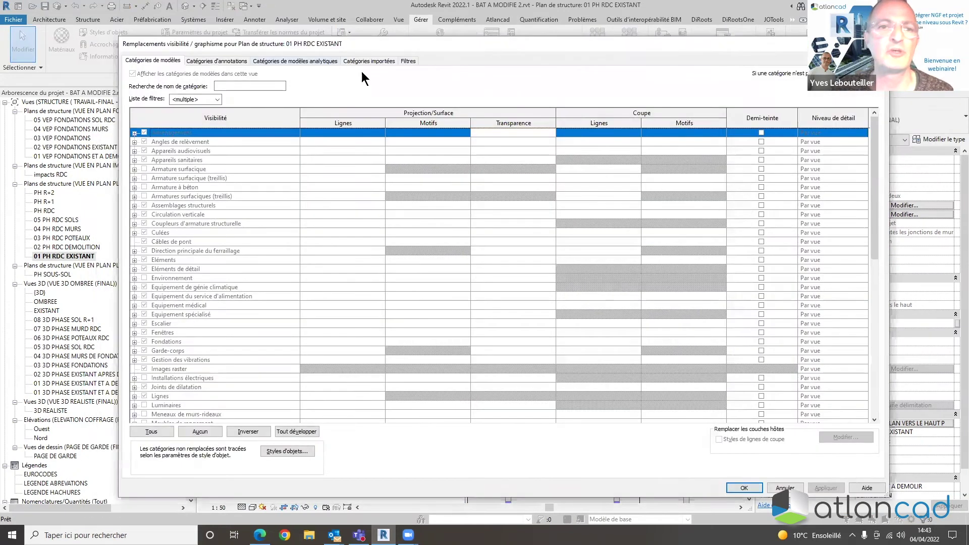
left_click(412, 62)
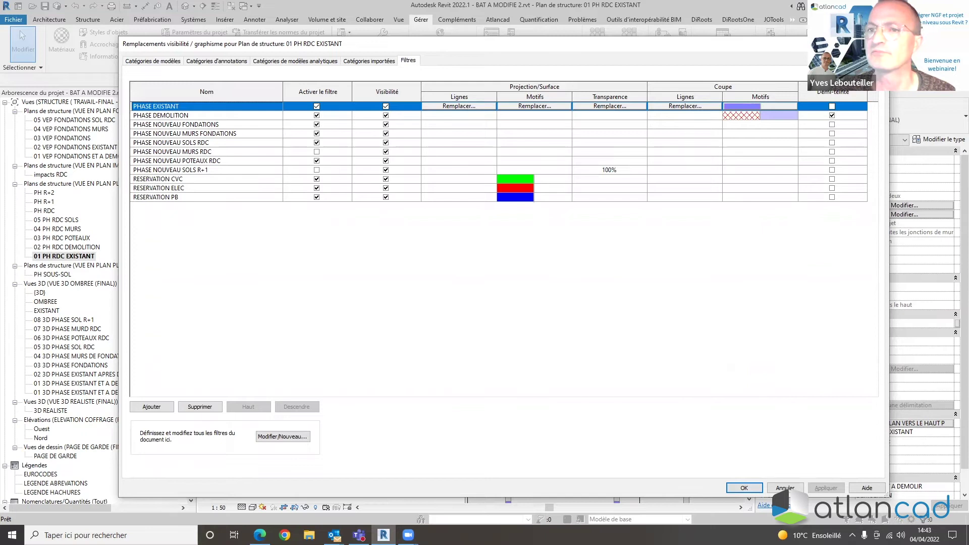
left_click(877, 44)
Open the 02 PH RDC DEMOLITION plan and examine the bays between grids 1 and 2
scroll(503, 269, "down", 4)
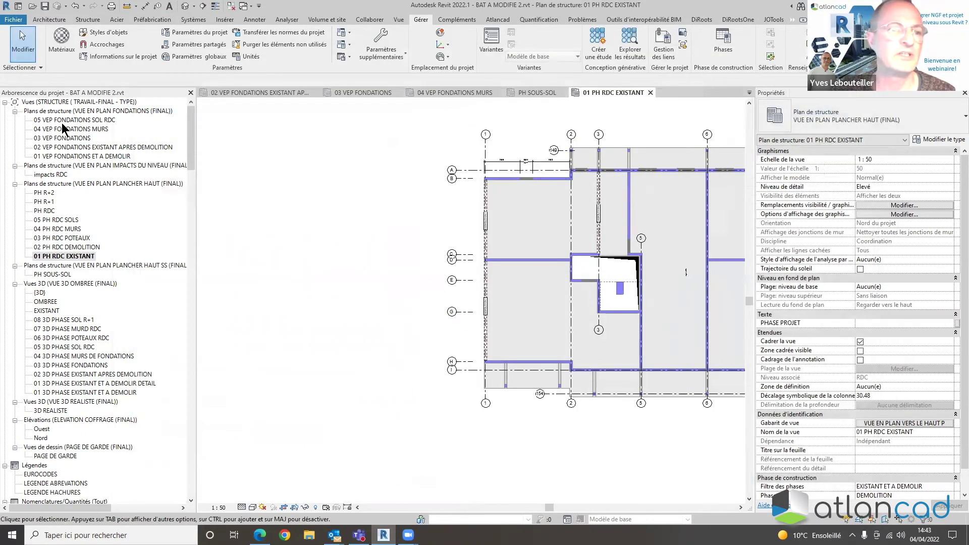
double_click(68, 247)
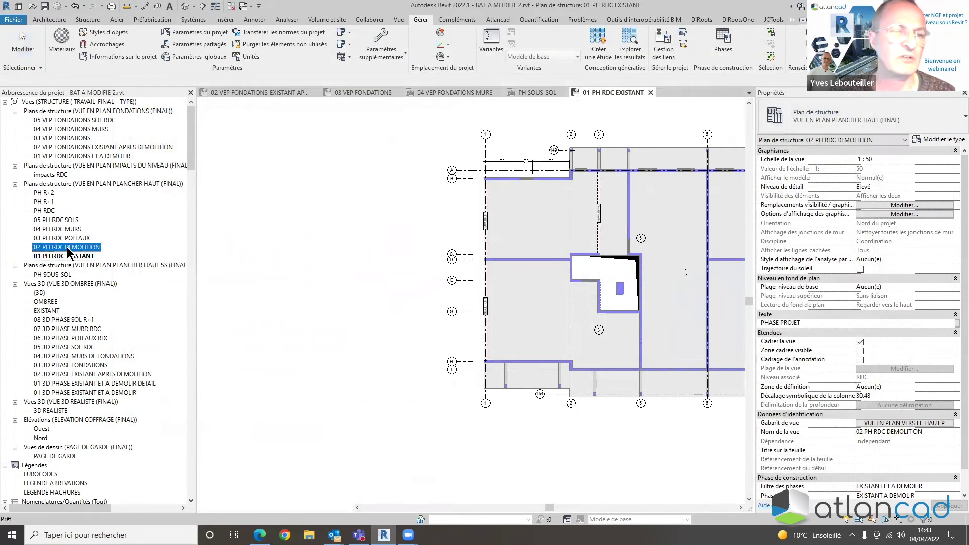
scroll(572, 402, "up", 2)
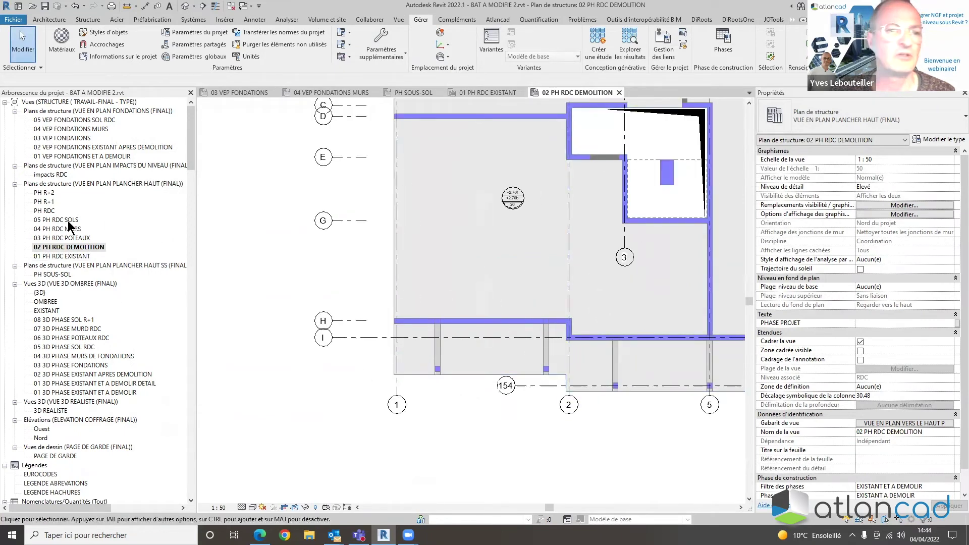
Open the 03 PH RDC POTEAUX plan and review its filter overrides, including the PHASE NOUVEAU POTEAUX RDC filter
double_click(66, 236)
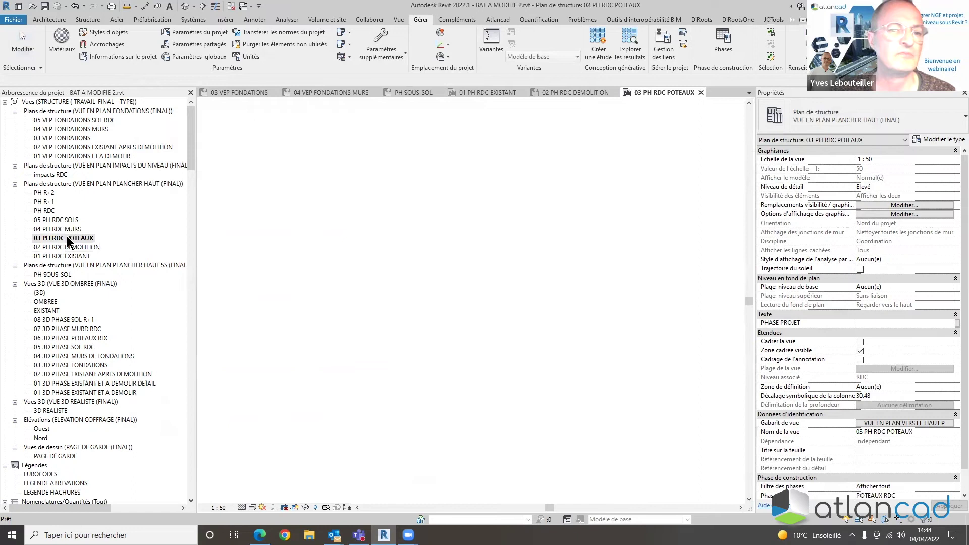
middle_click_drag(348, 333, 524, 465)
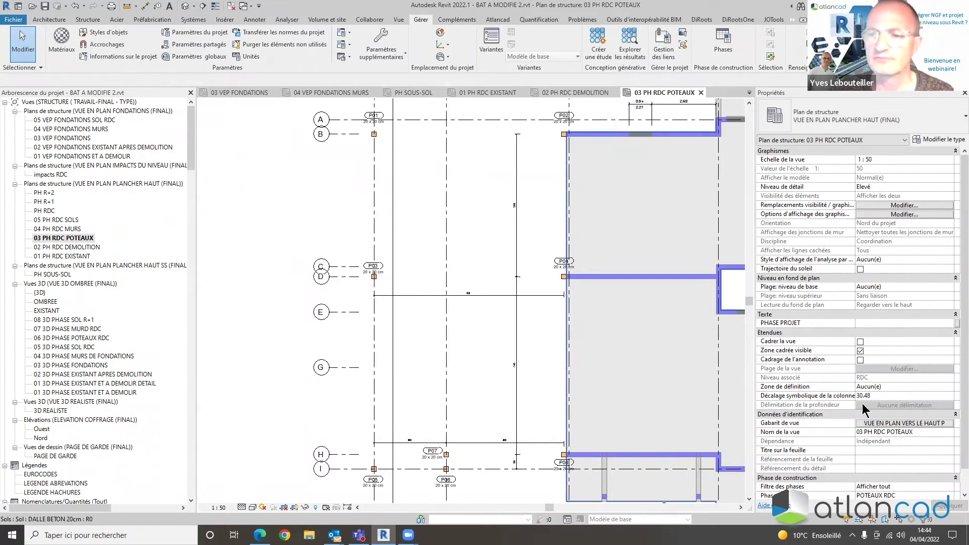
key("v")
key("v")
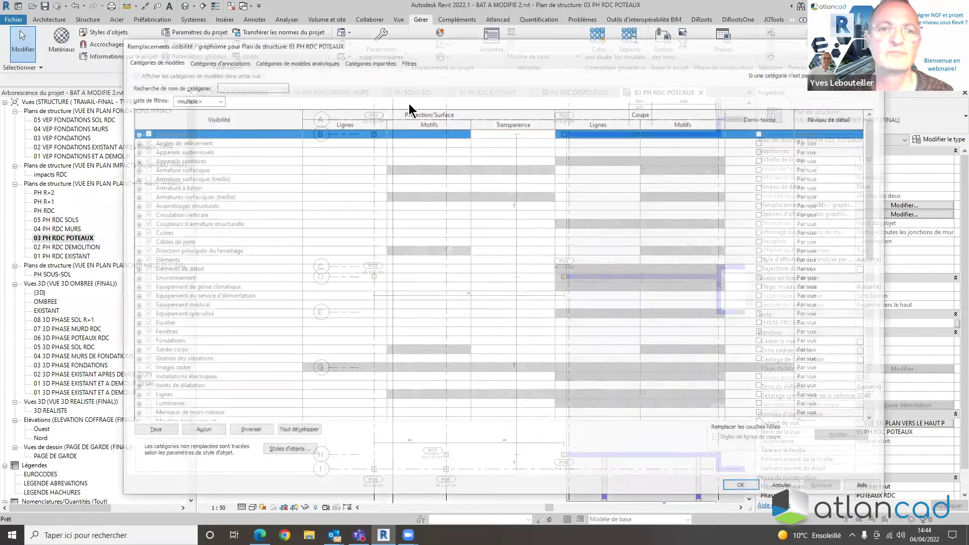
left_click(409, 61)
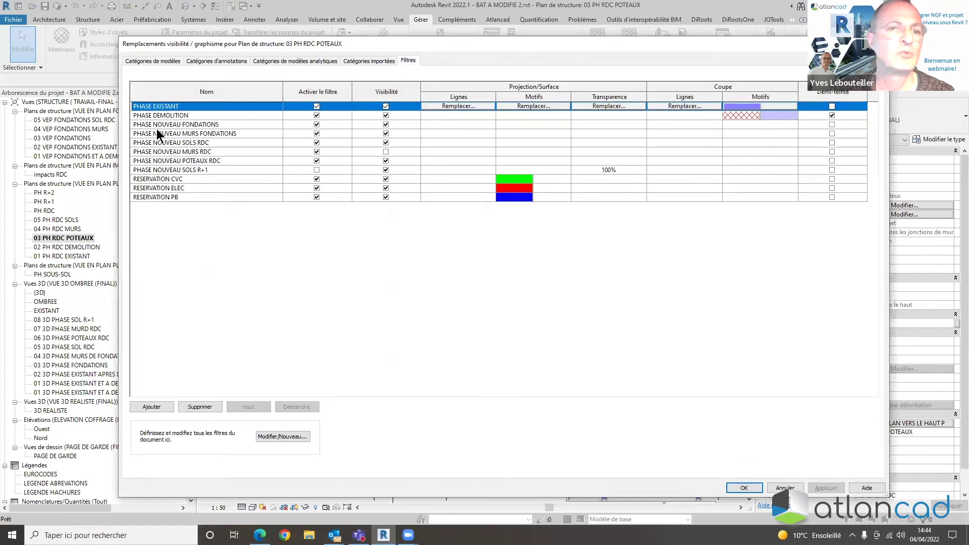
left_click(192, 161)
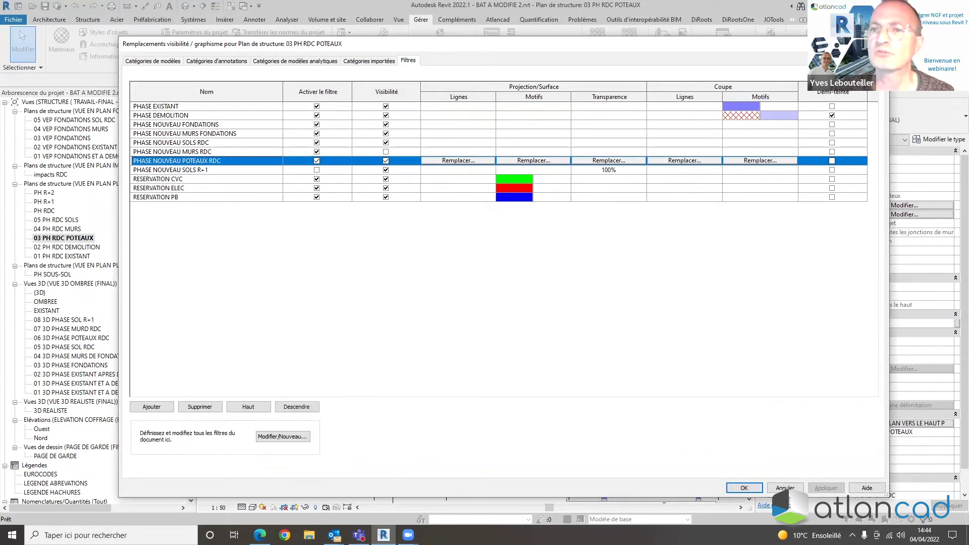
key("Return")
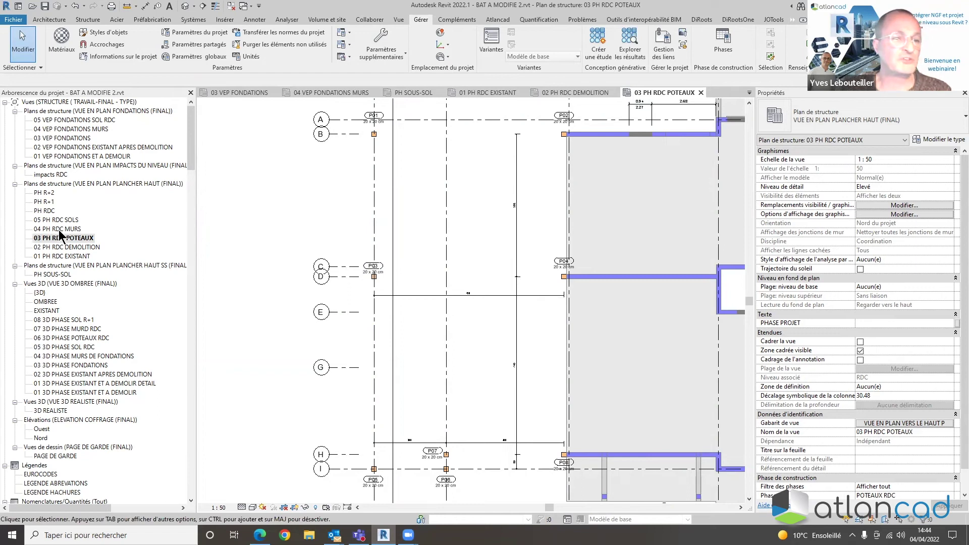
Open the 04 PH RDC MURS plan and examine the extension's new walls, openings and dimensions
double_click(59, 229)
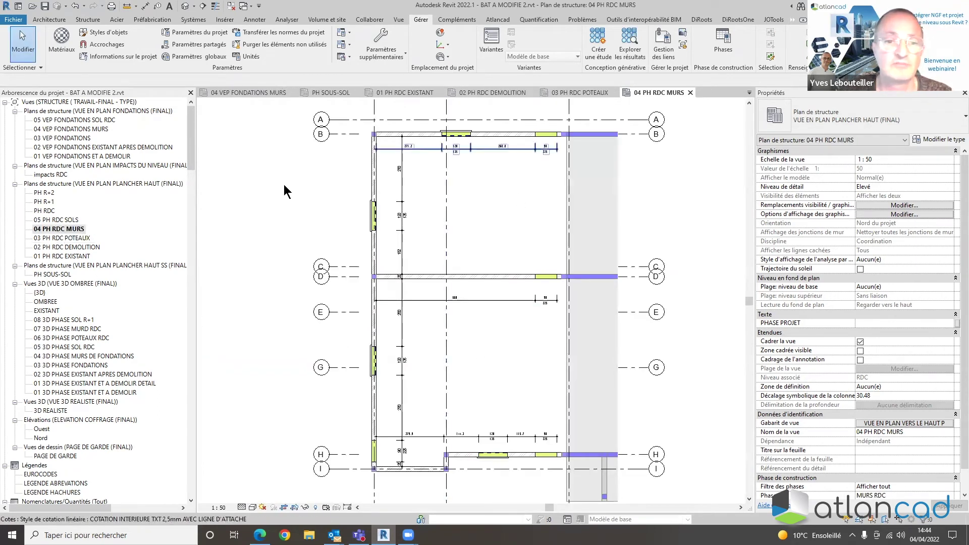
scroll(431, 487, "up", 4)
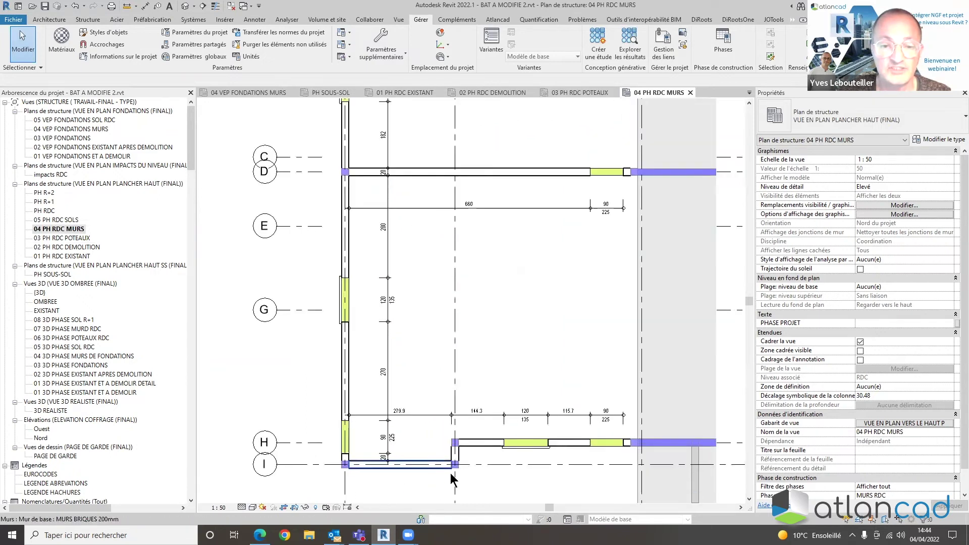
scroll(521, 459, "down", 3)
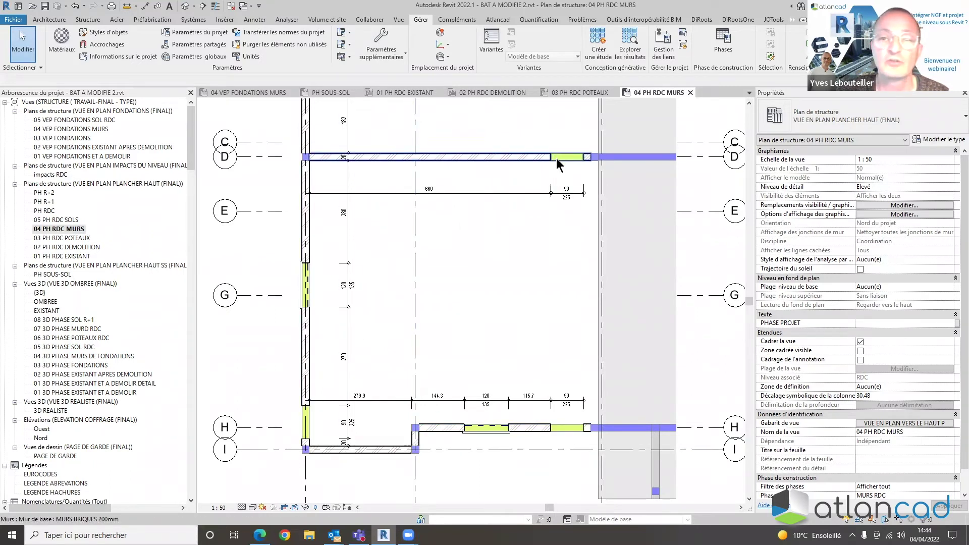
scroll(545, 238, "down", 2)
middle_click_drag(538, 383, 539, 342)
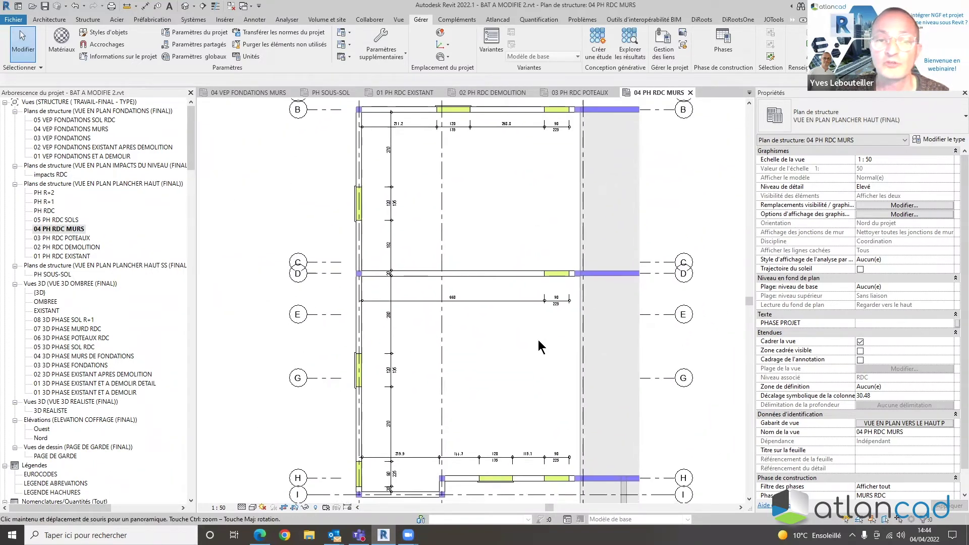
Open the 05 PH RDC SOLS plan and check the extension slab's phase properties and its slab tag
double_click(67, 220)
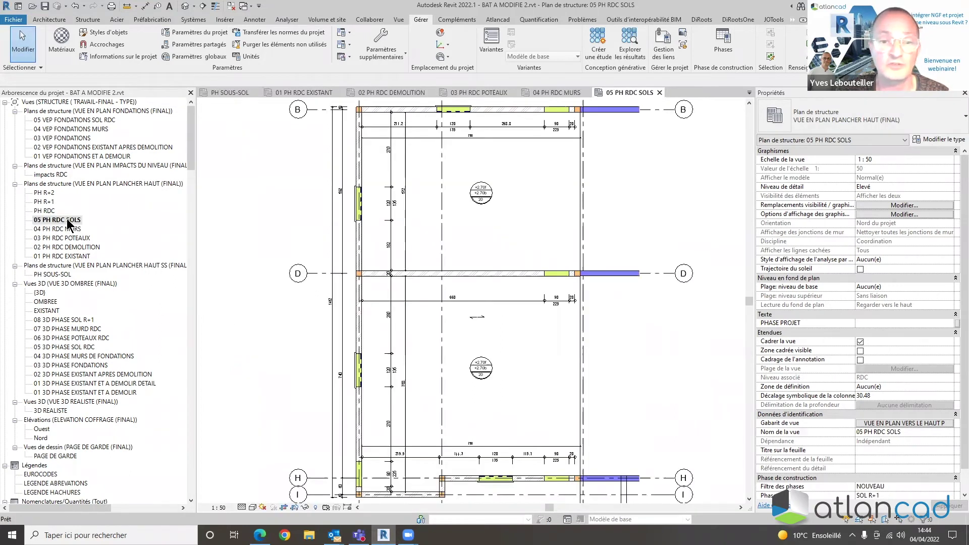
left_click(524, 375)
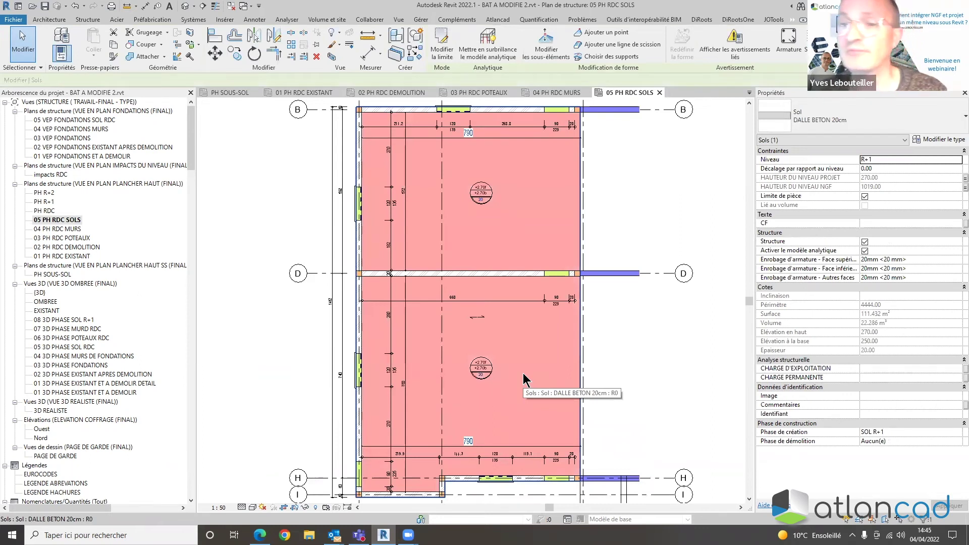
key("Escape")
scroll(489, 374, "up", 3)
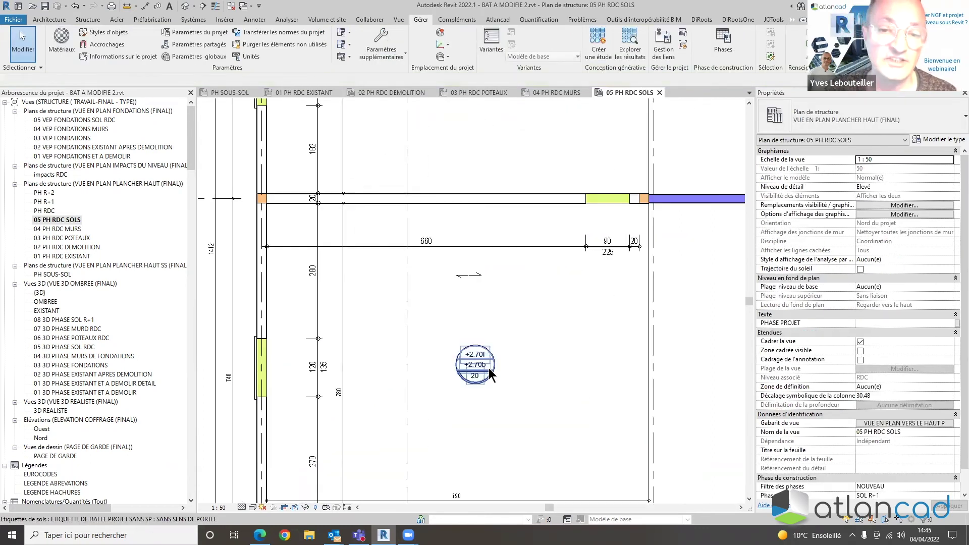
scroll(490, 382, "down", 1)
scroll(490, 380, "down", 3)
Open the 01 3D PHASE EXISTANT ET A DEMOLIR view and examine the walls tagged for demolition
scroll(80, 353, "down", 6)
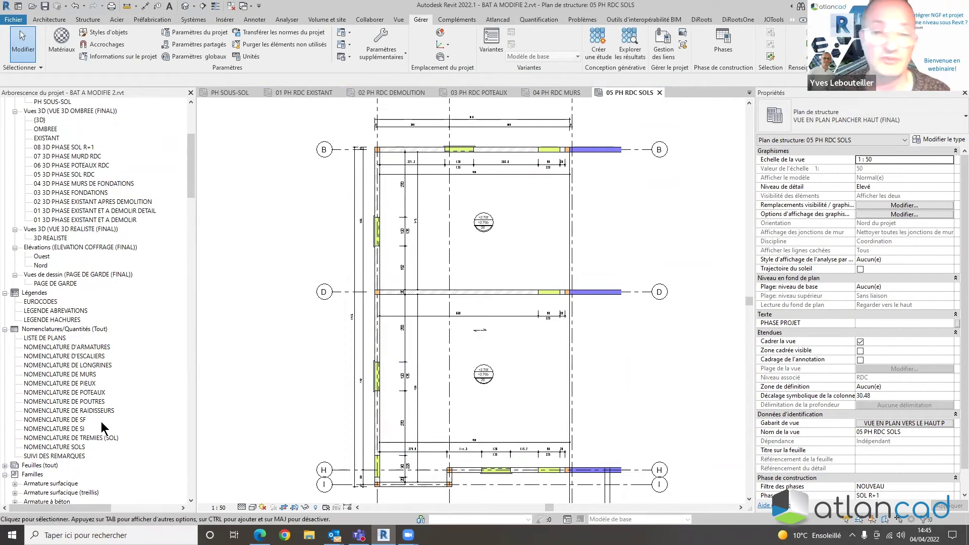
scroll(101, 422, "up", 4)
scroll(97, 418, "up", 3)
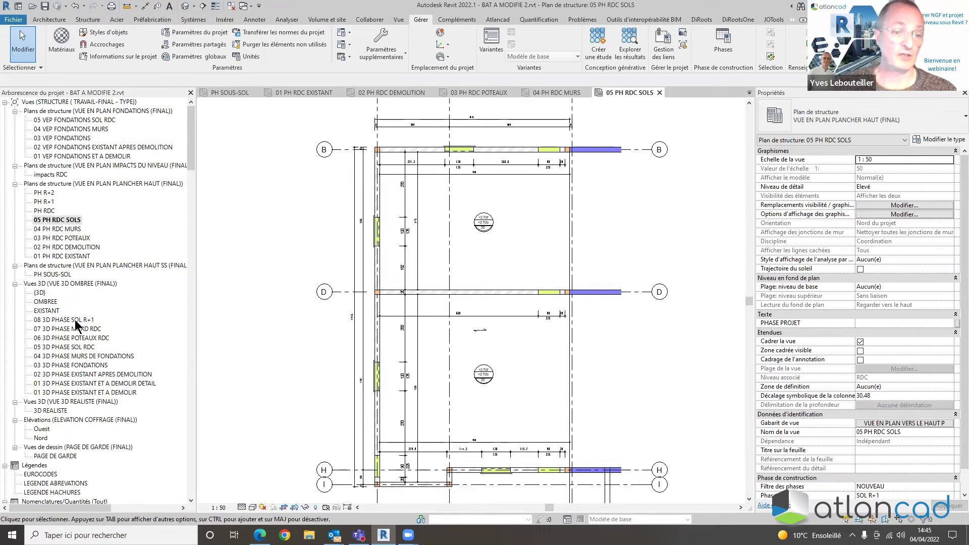
double_click(66, 393)
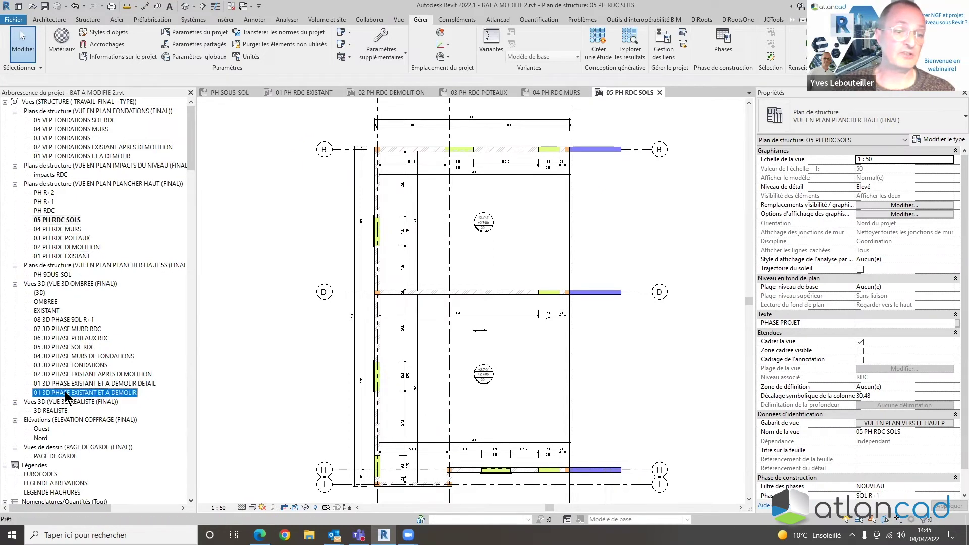
scroll(449, 478, "down", 3)
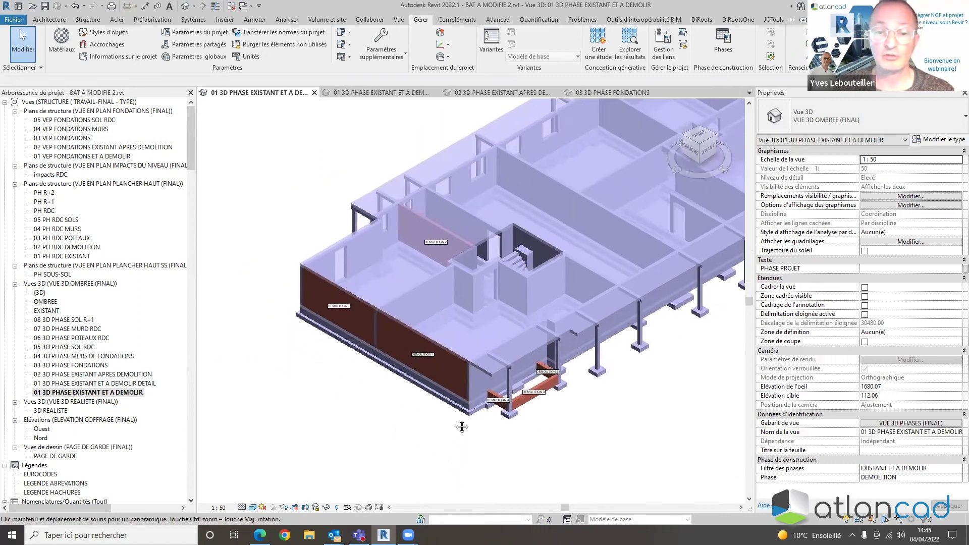
scroll(430, 416, "up", 2)
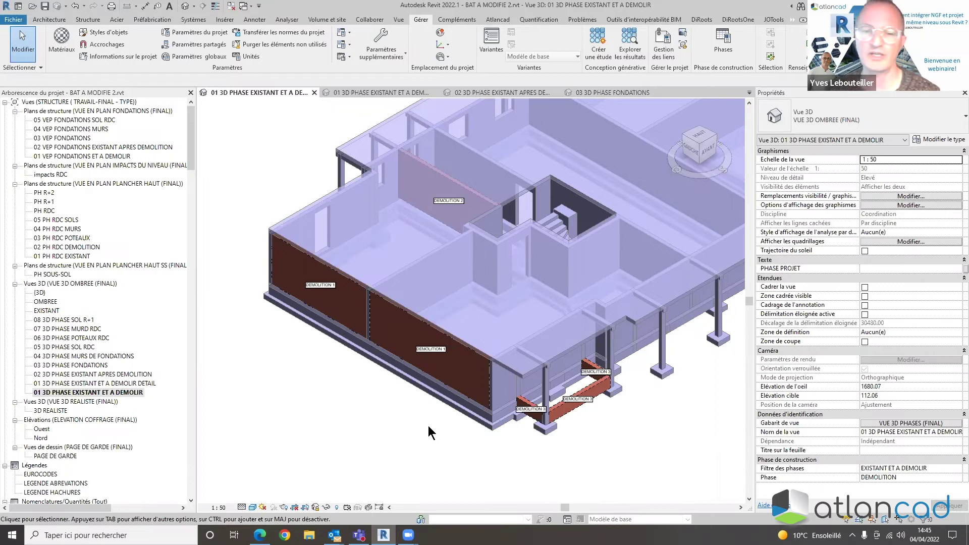
Check the comment and phase properties of the low wall tagged DEMOLITION 3, and examine its tags up close
left_click(593, 387)
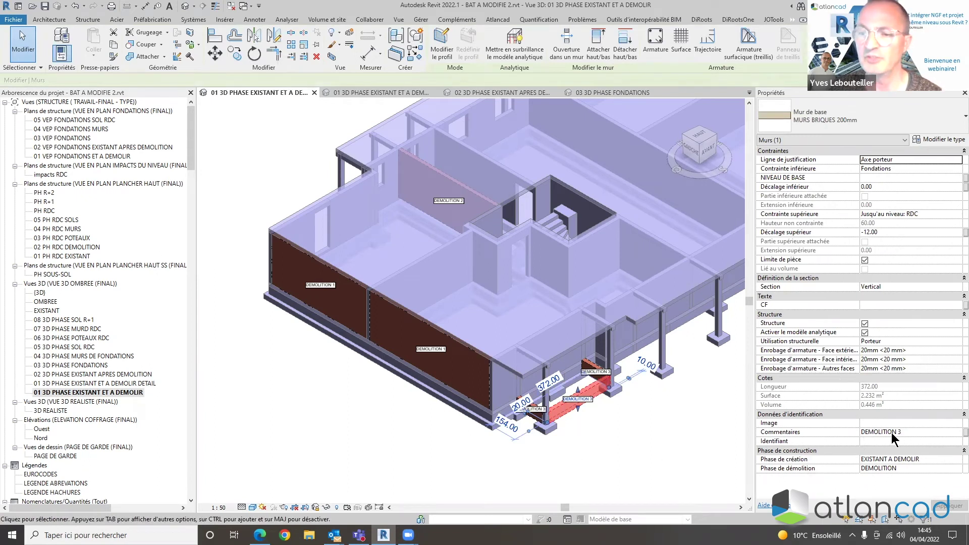
left_click(685, 460)
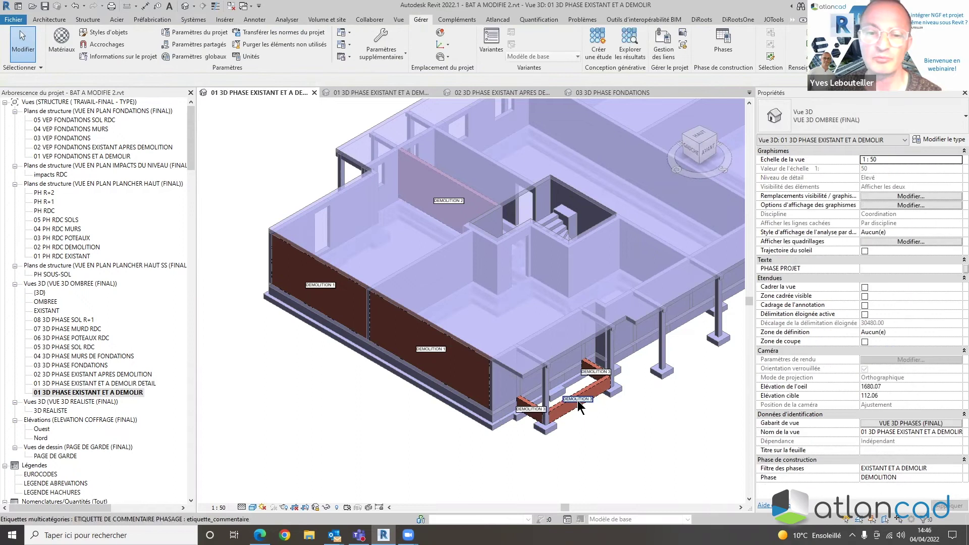
scroll(577, 403, "up", 3)
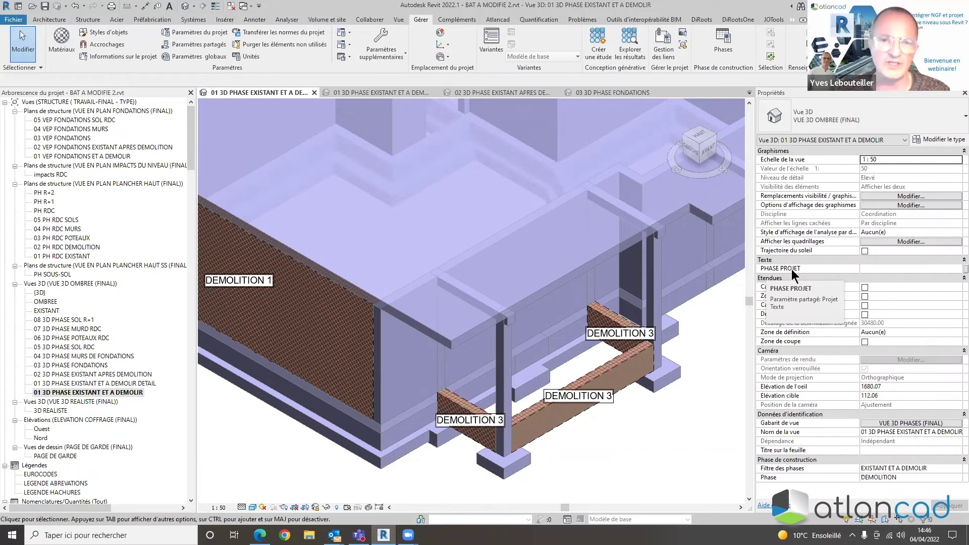
Open the model graphic overrides of the VUE 3D PHASES (FINAL) view template and examine its phase filters
left_click(880, 268)
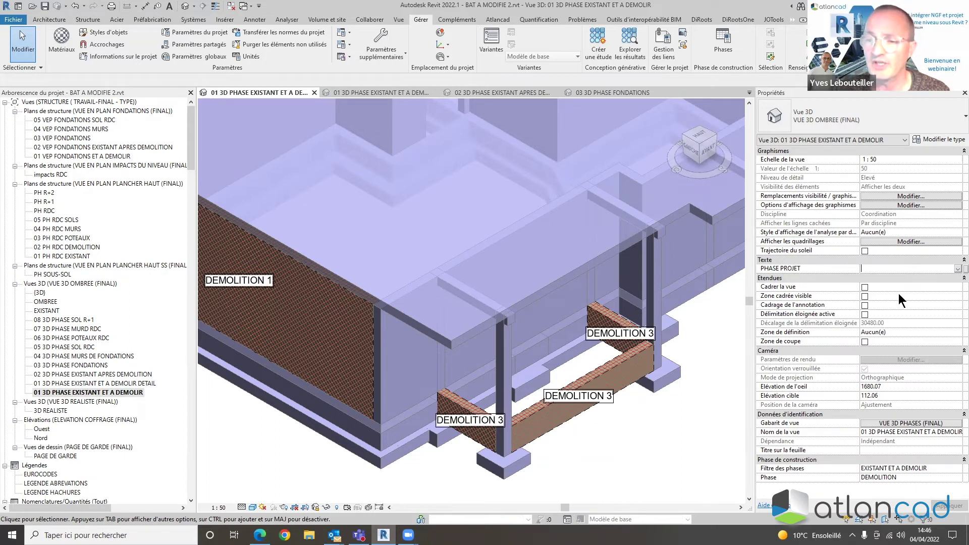
left_click(893, 423)
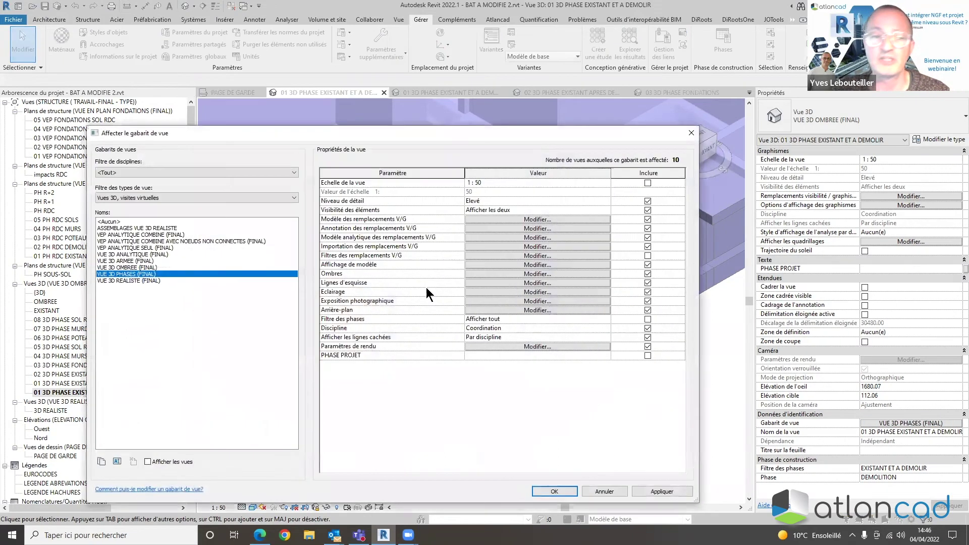
left_click(555, 219)
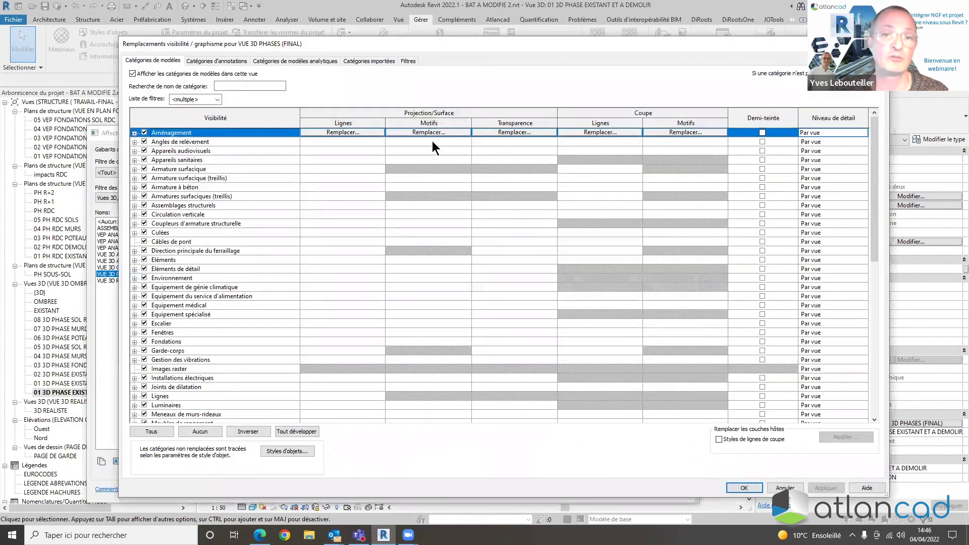
left_click(410, 62)
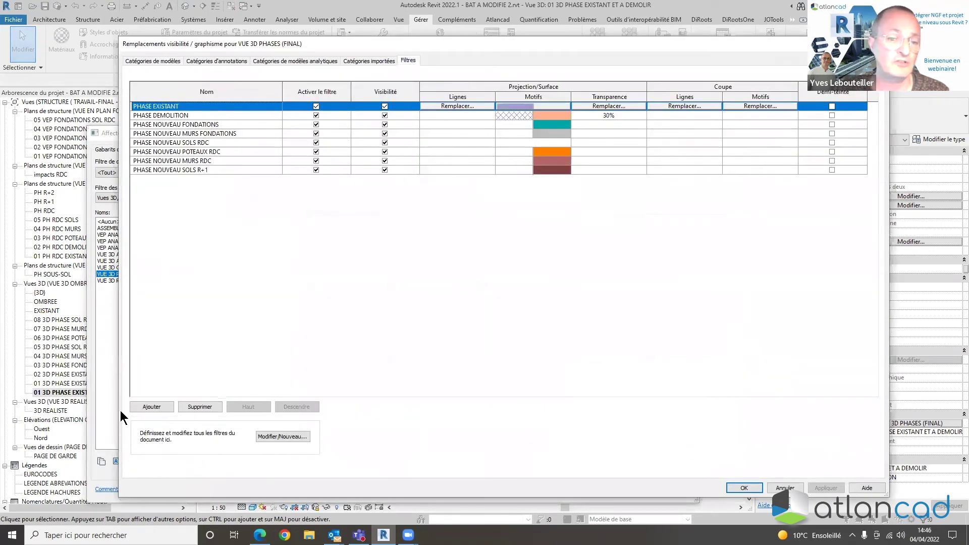
Examine the parameters available for the PHASE EXISTANT filter rule, keep Phase de création, and close the template settings unchanged
left_click(284, 437)
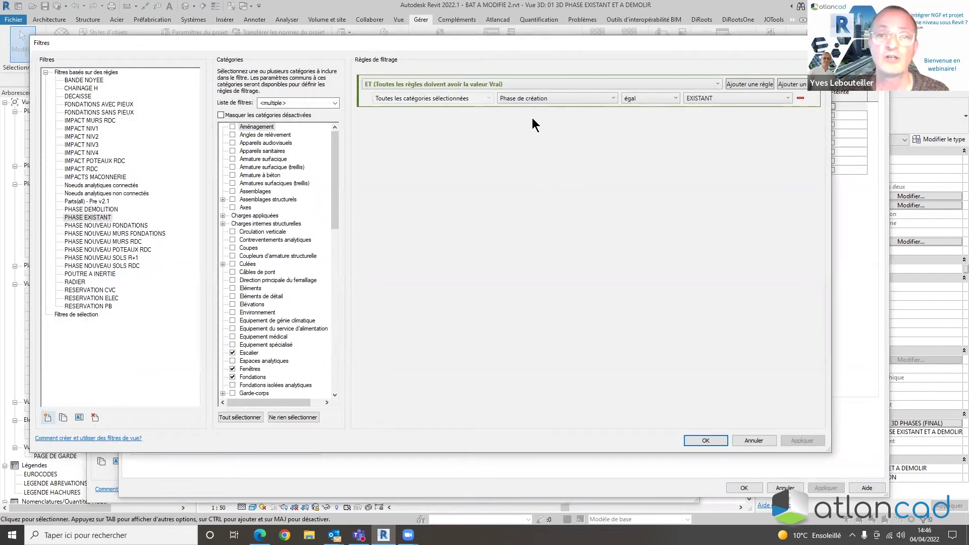
left_click(607, 99)
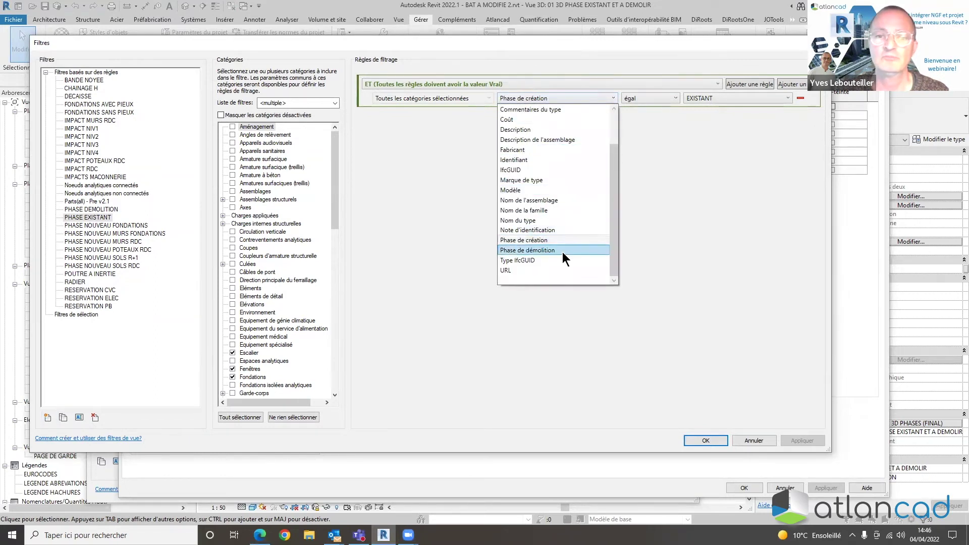
scroll(560, 211, "up", 2)
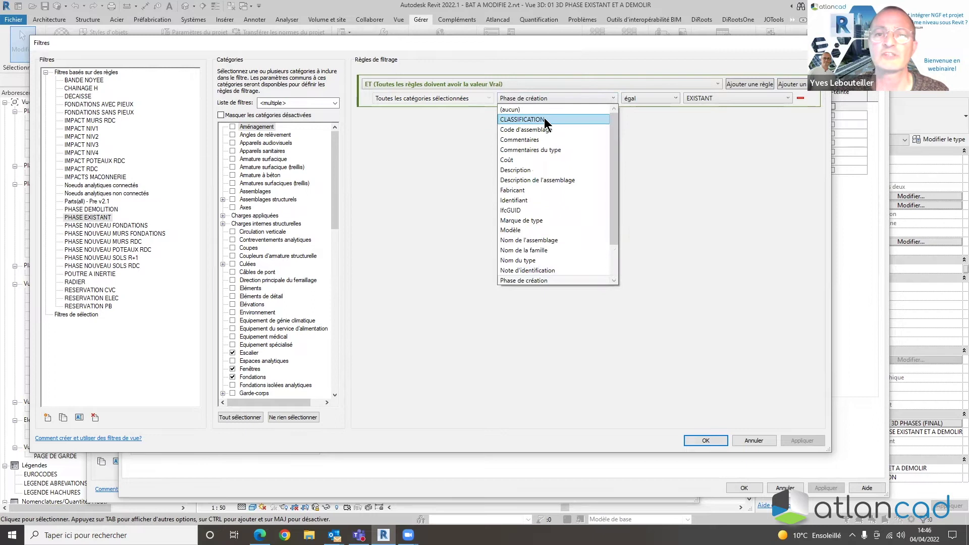
scroll(544, 273, "down", 2)
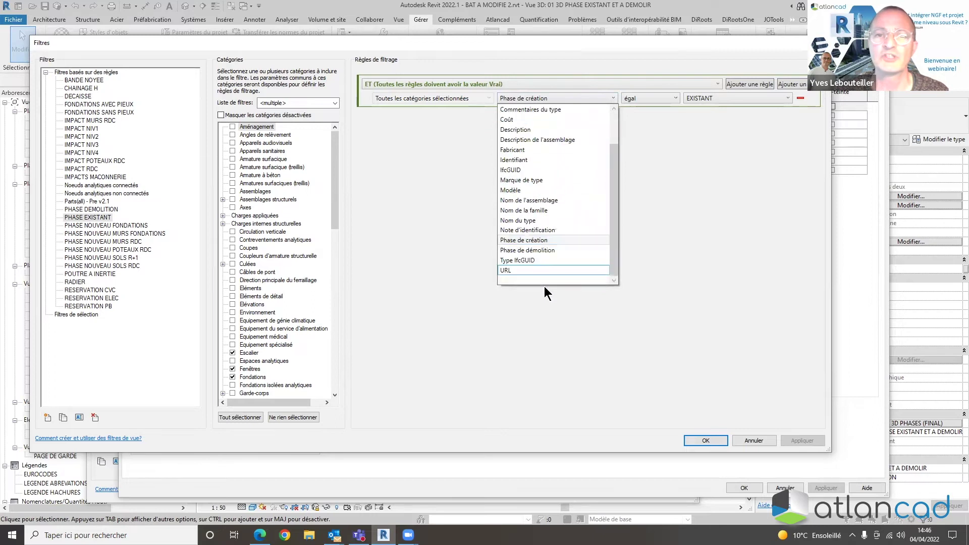
left_click(541, 238)
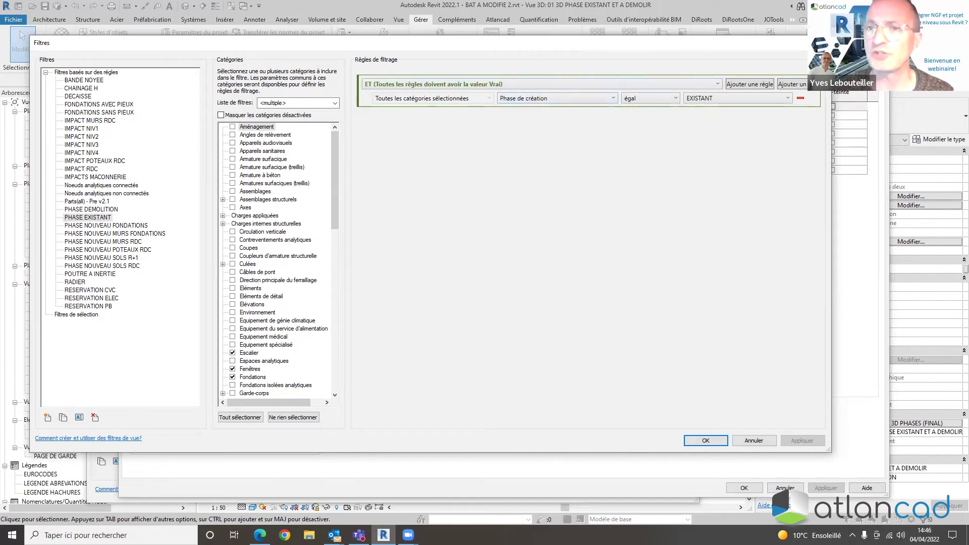
key("Escape")
key("Escape")
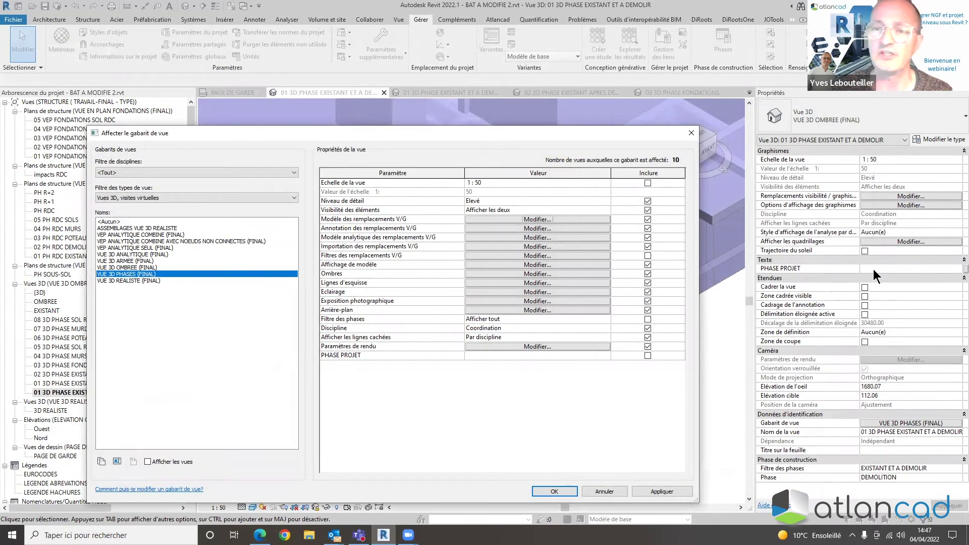
left_click(690, 134)
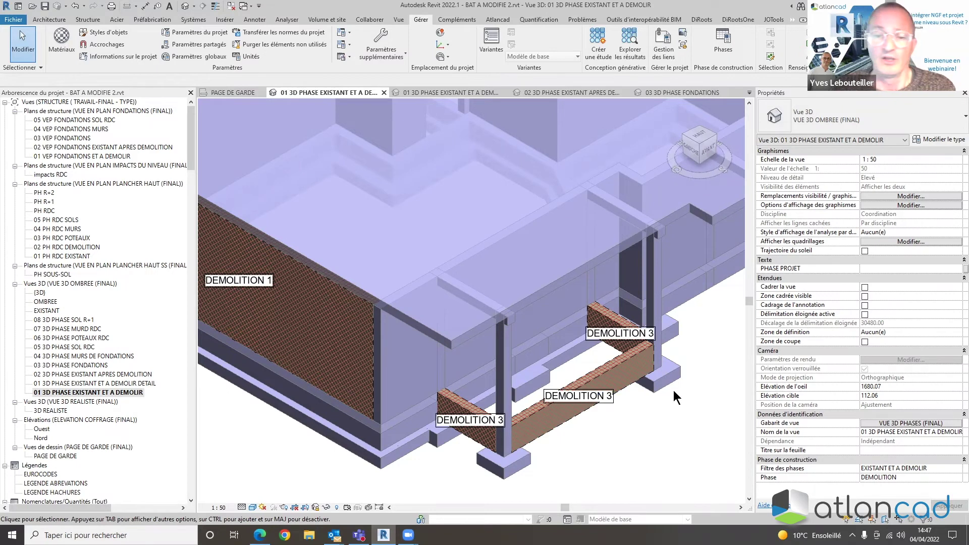
Check the phase properties of the existing brick wall behind the DEMOLITION 3 low walls and deselect it
scroll(674, 389, "down", 2)
middle_click_drag(667, 428, 589, 477)
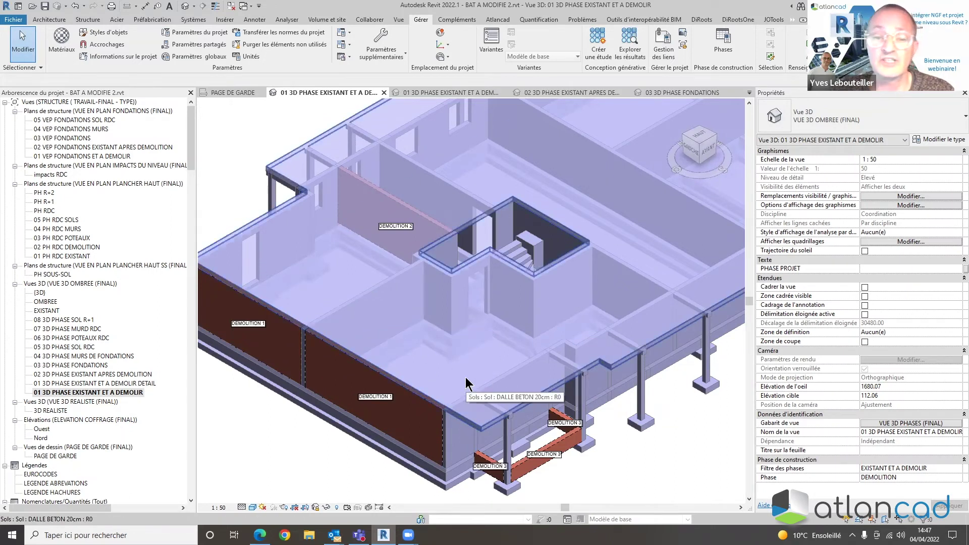
left_click(522, 412)
scroll(524, 410, "up", 5)
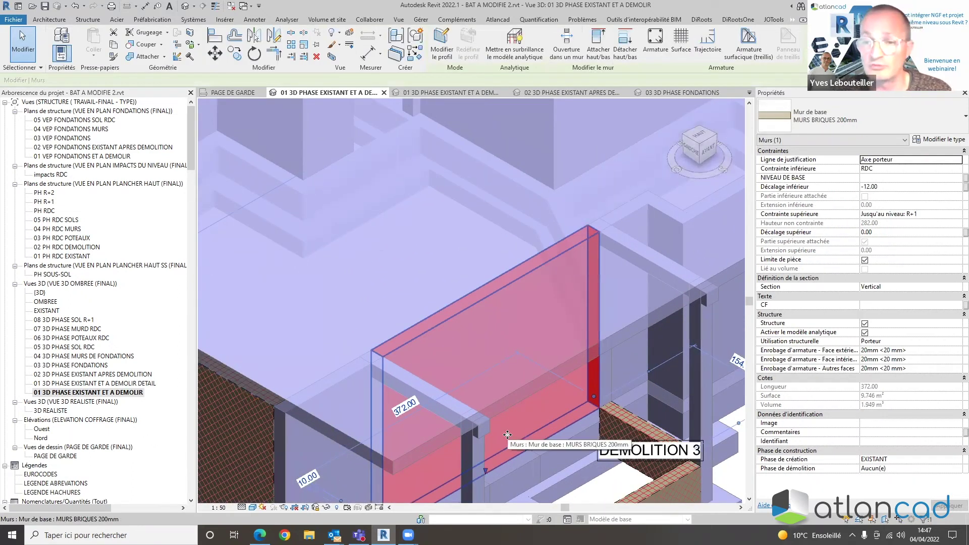
scroll(583, 391, "down", 4)
middle_click_drag(561, 417, 521, 361)
left_click(626, 416)
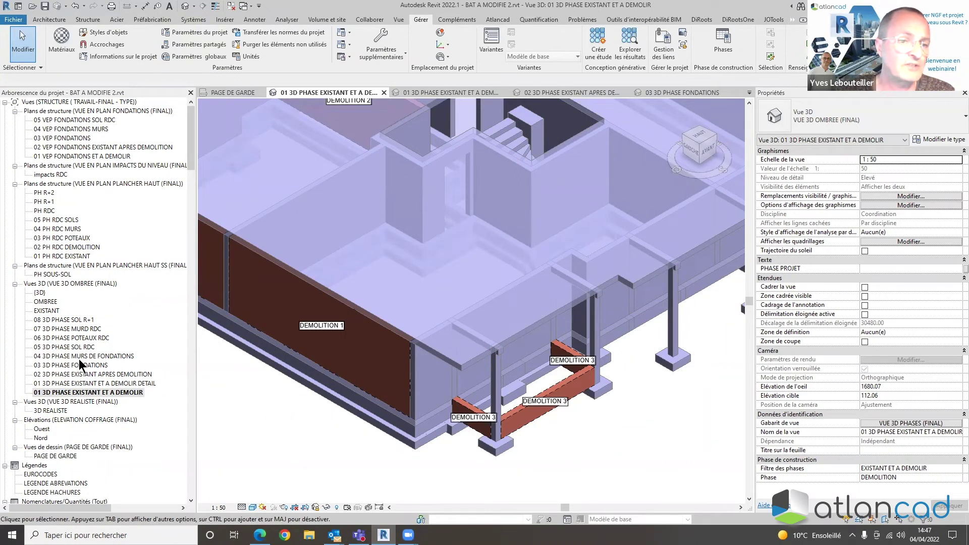
In the 07 3D PHASE MURD RDC view, place a 90x215 AVEC LINTEAU door opening with DECAISSE BAS in the existing wall behind the column
double_click(77, 329)
scroll(572, 431, "up", 4)
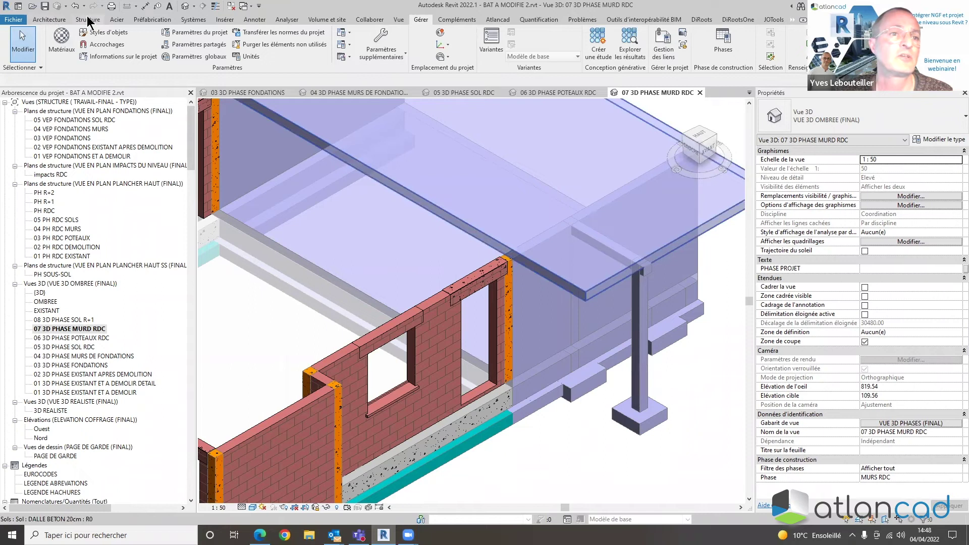
left_click(49, 19)
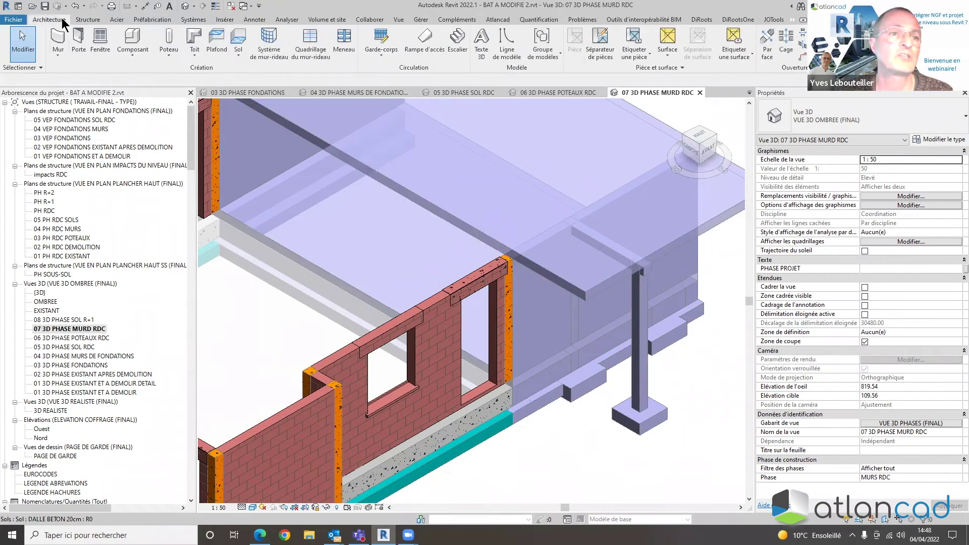
left_click(79, 39)
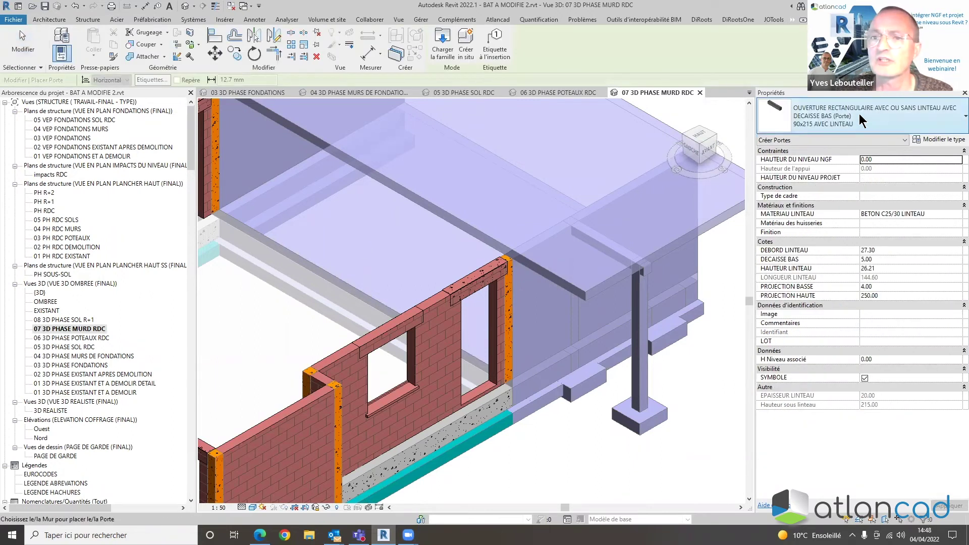
left_click(868, 117)
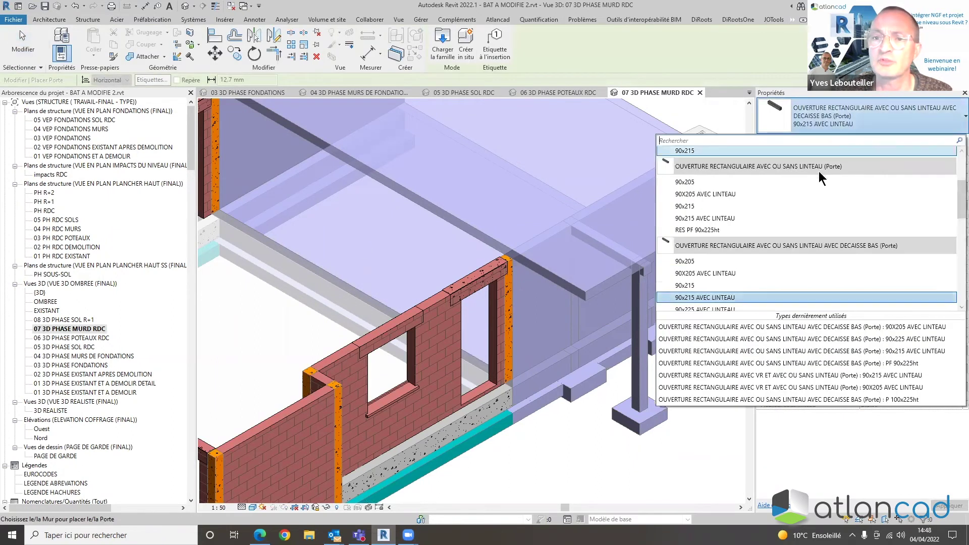
left_click(726, 298)
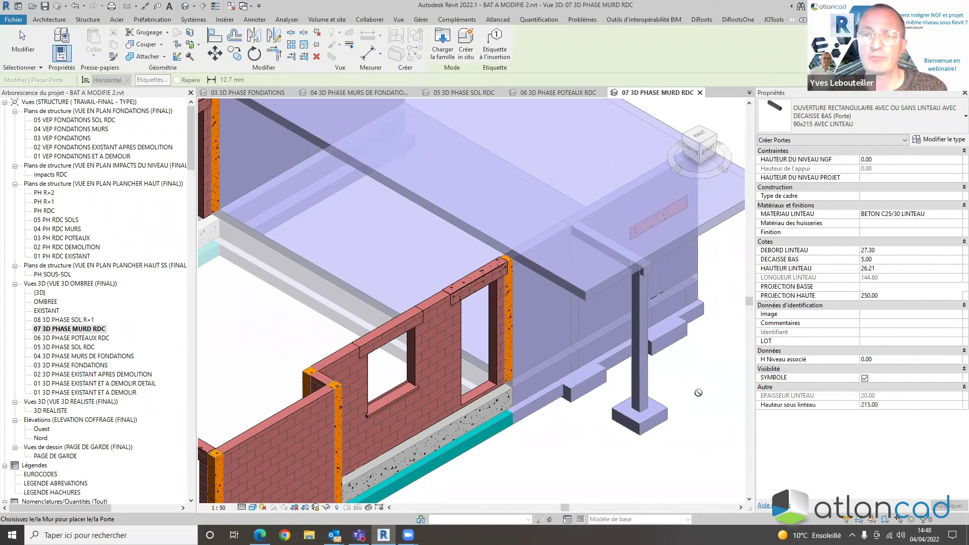
key("Escape")
key("Escape")
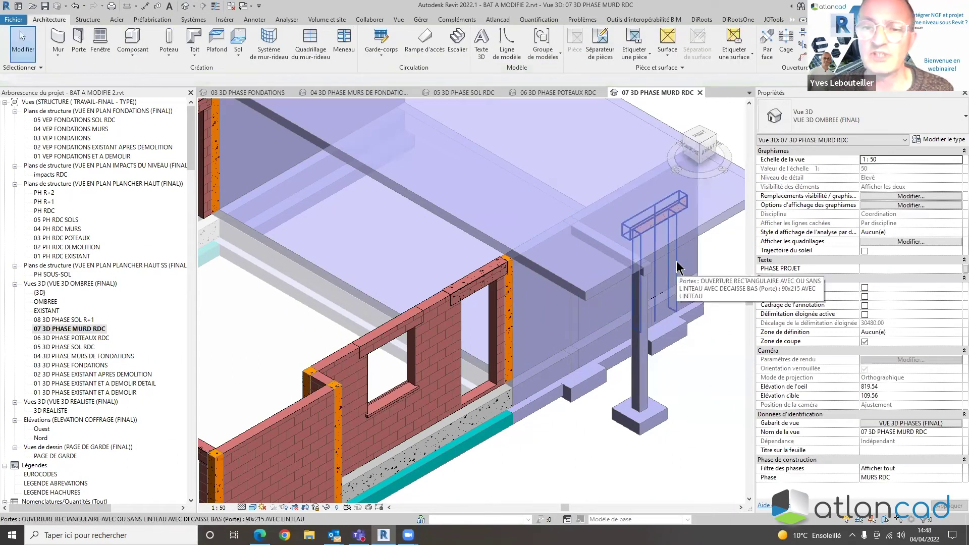
Set the level of the new door opening in the existing wall to RDC
left_click(677, 267)
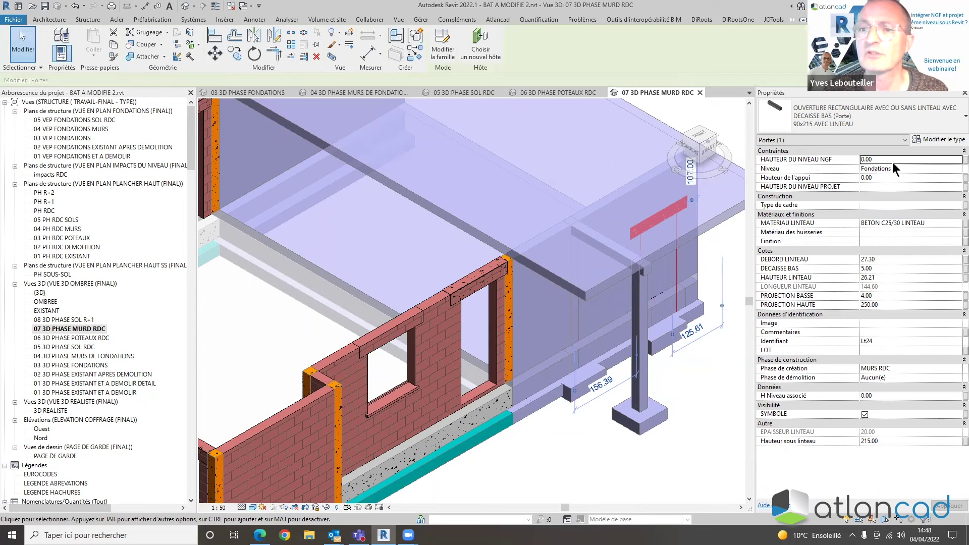
left_click(955, 174)
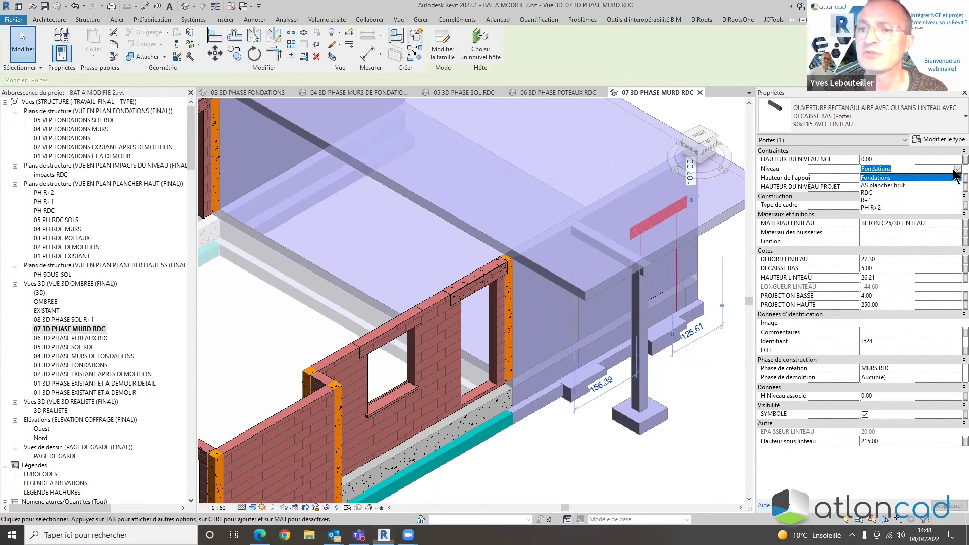
left_click(872, 199)
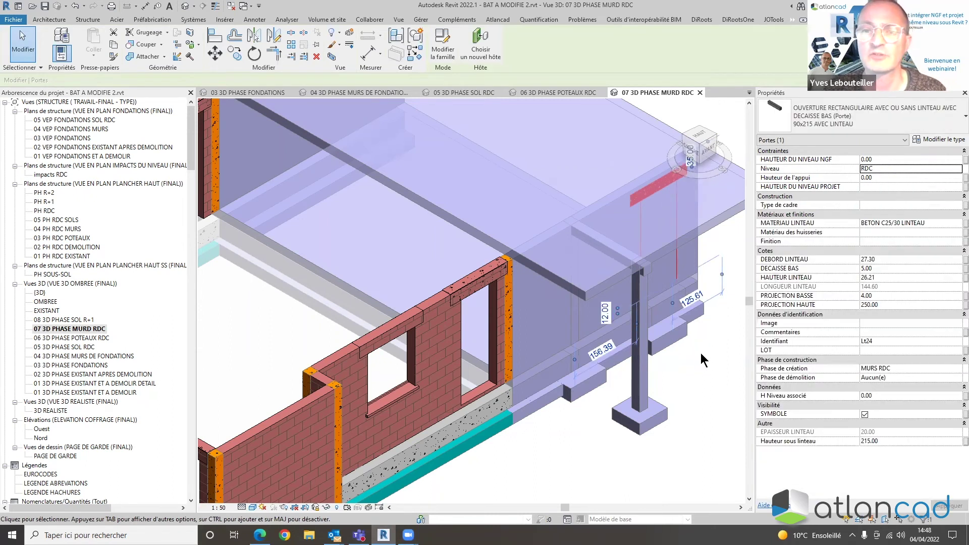
left_click(700, 353)
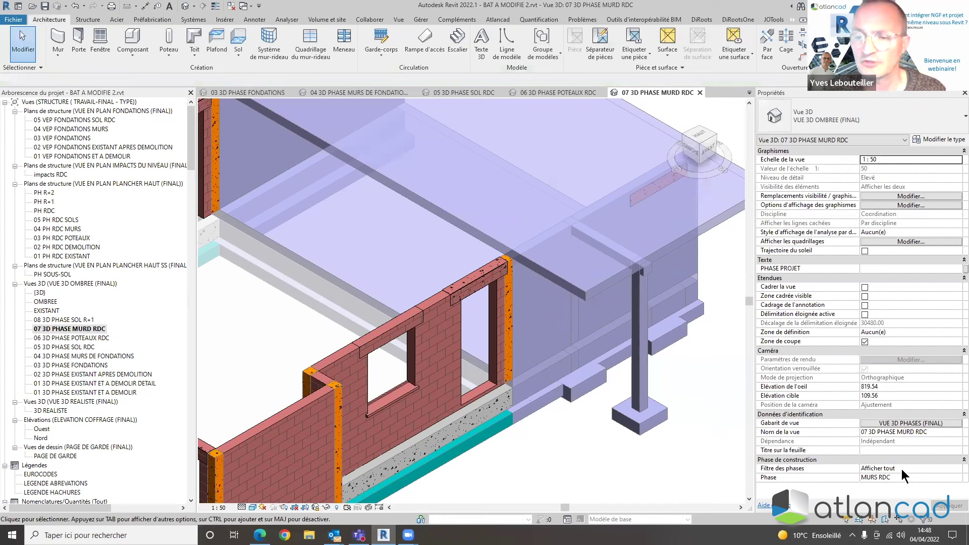
Set the view's phase to SOL R+1 and check the new door opening in the existing wall
left_click(955, 478)
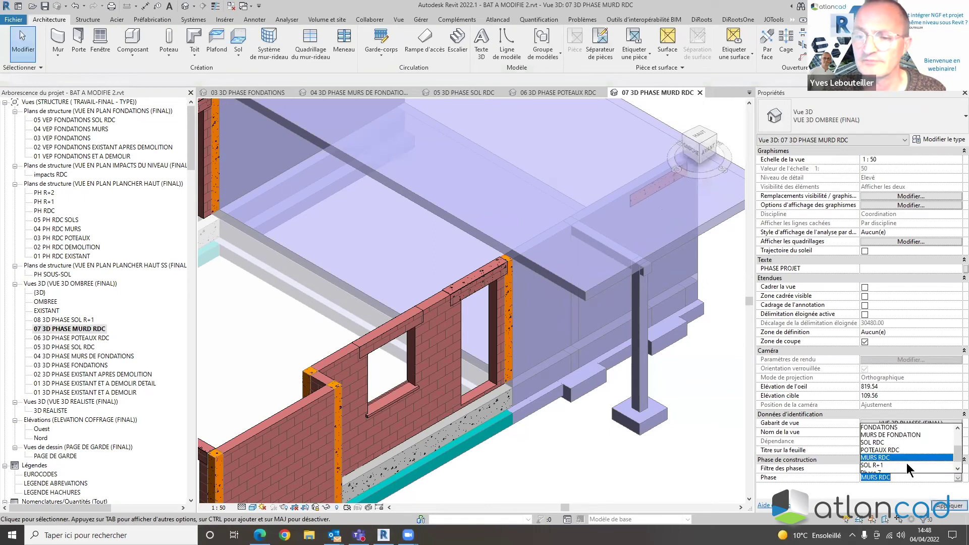
left_click(875, 465)
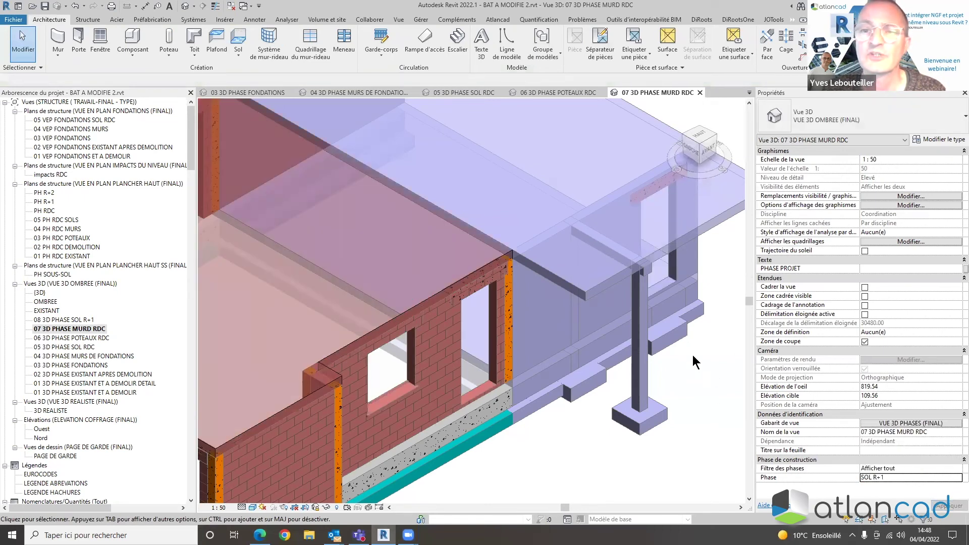
left_click(677, 281)
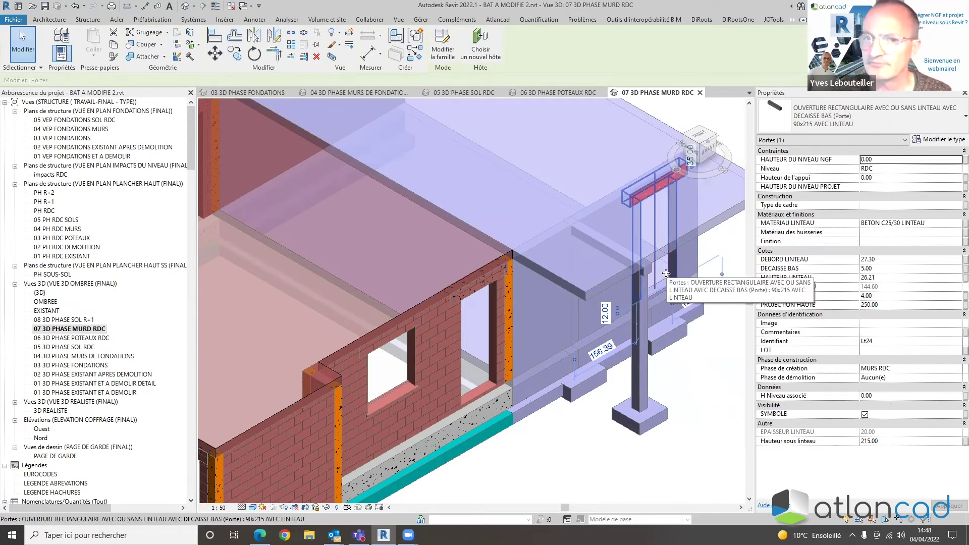
left_click(745, 431)
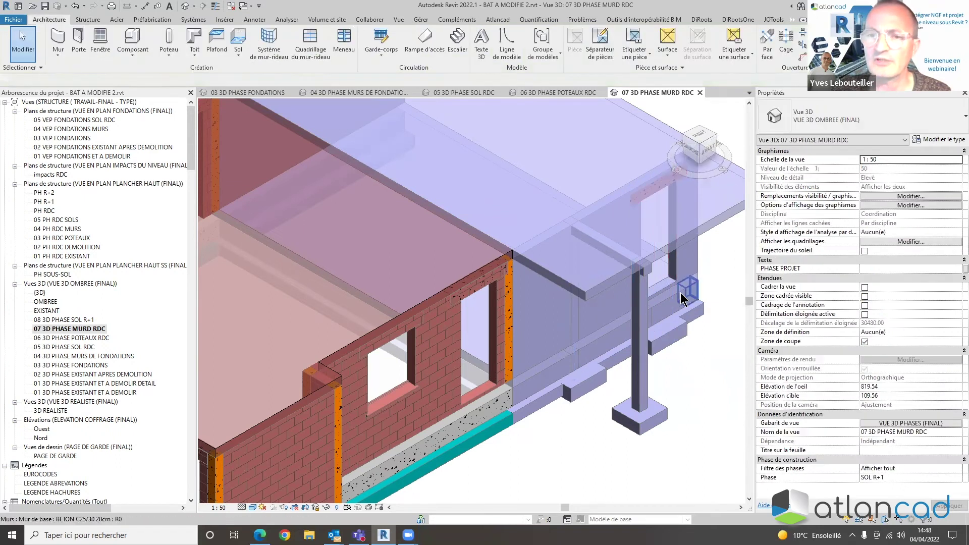
Set the creation phase of the door opening in the existing wall to POTEAUX RDC
left_click(677, 281)
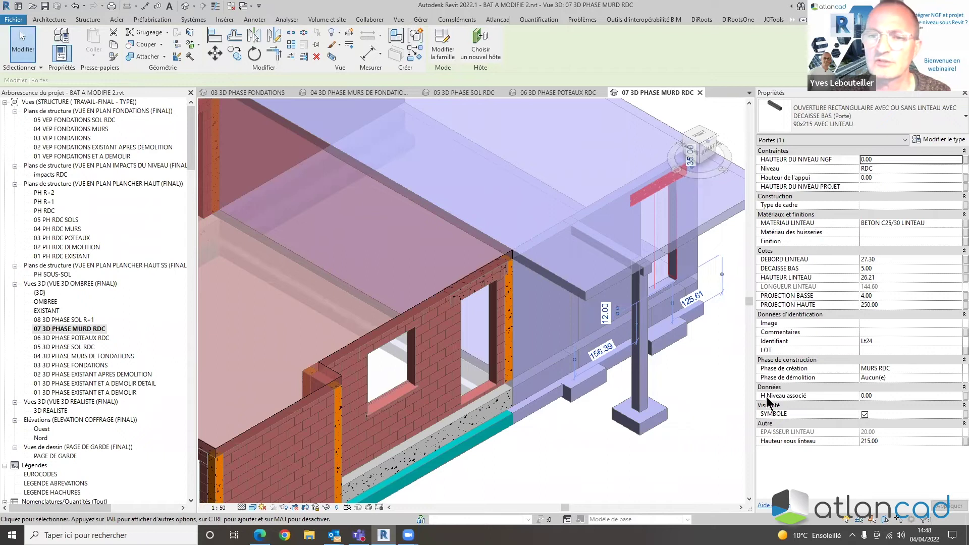
left_click(953, 369)
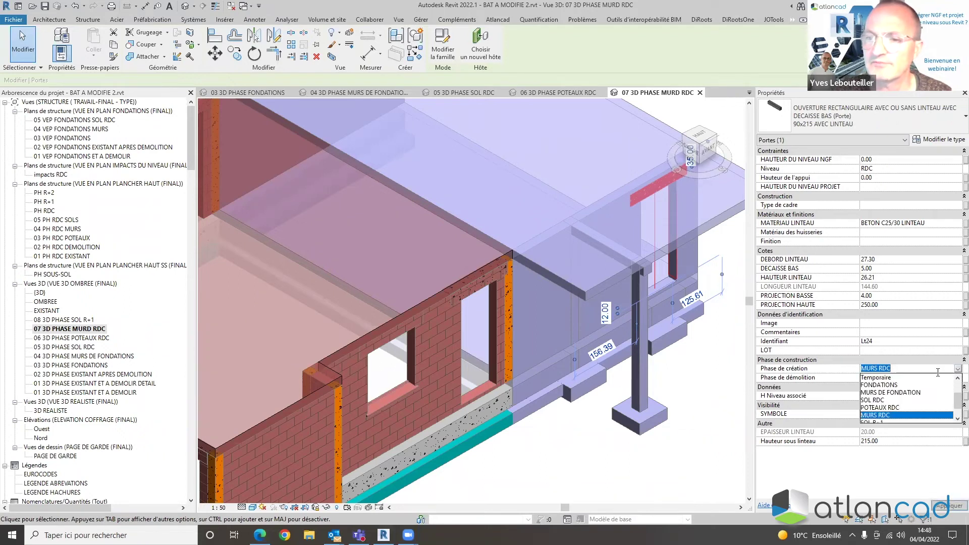
left_click(880, 407)
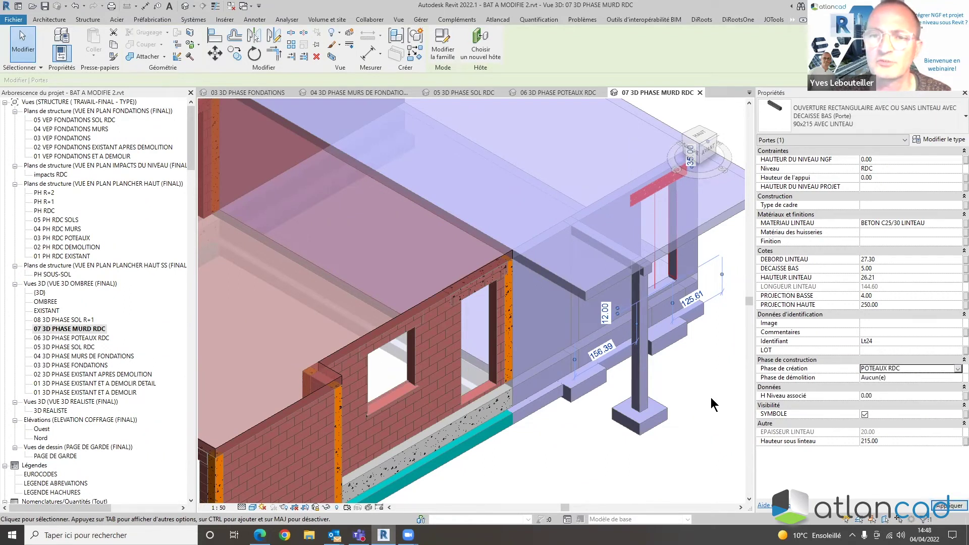
left_click(711, 398)
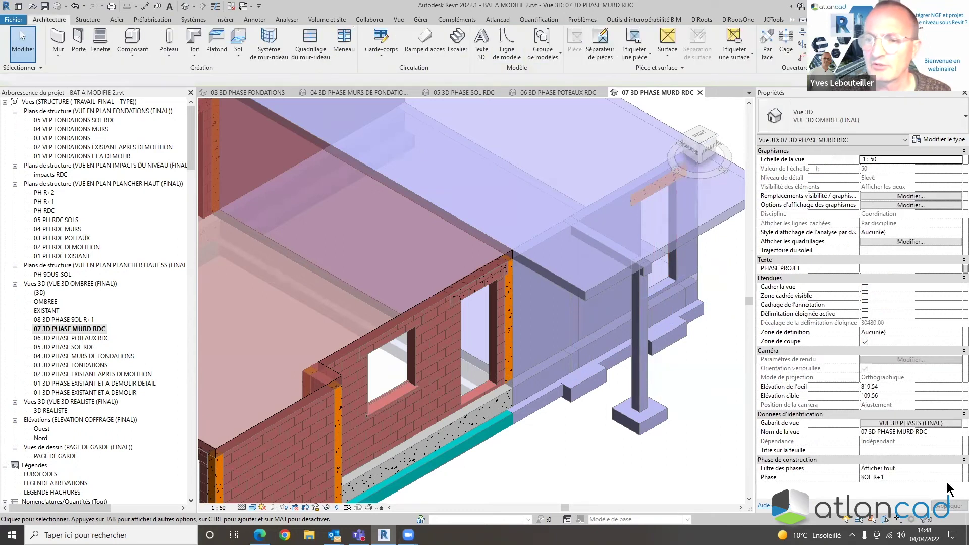
Set the view's phase back to MURS RDC and examine the door opening in the existing wall
left_click(953, 477)
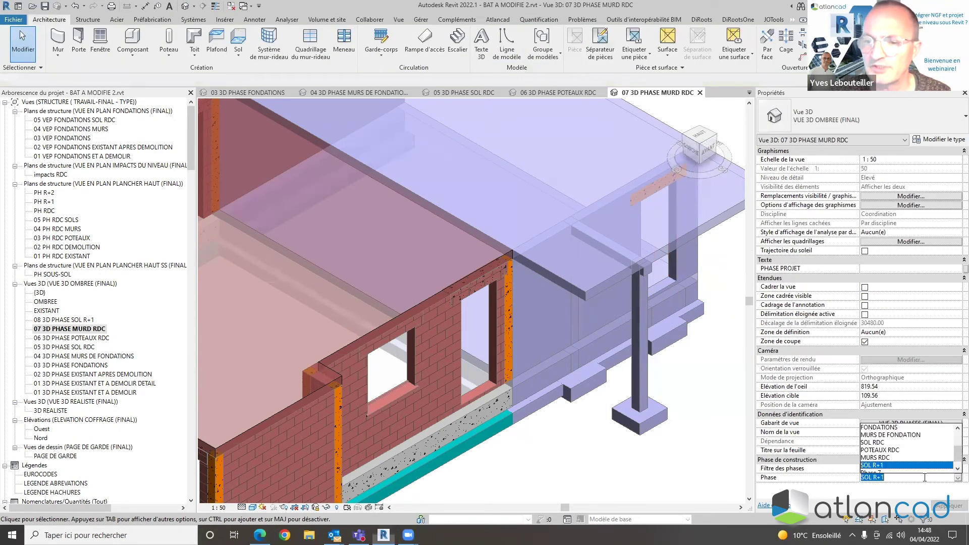
left_click(883, 462)
scroll(640, 370, "down", 3)
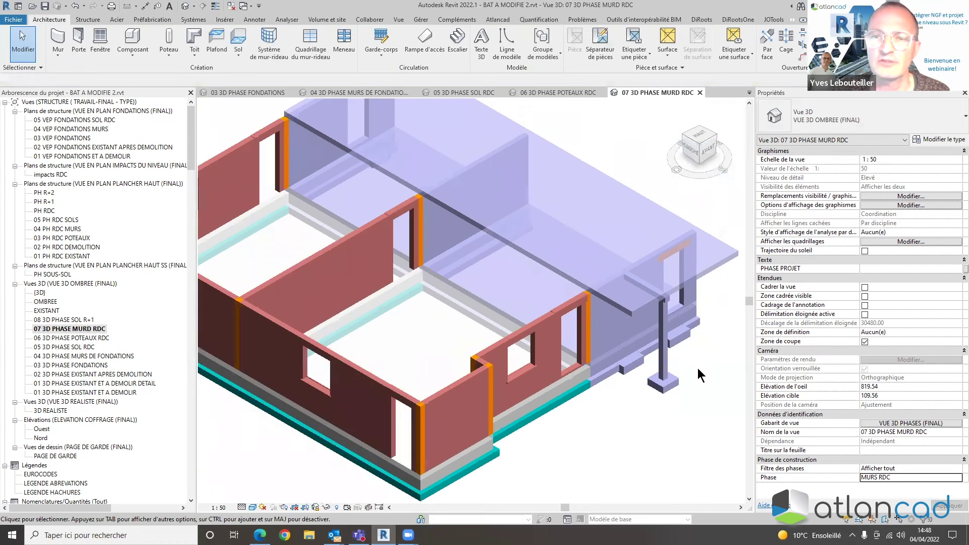
scroll(696, 372, "up", 1)
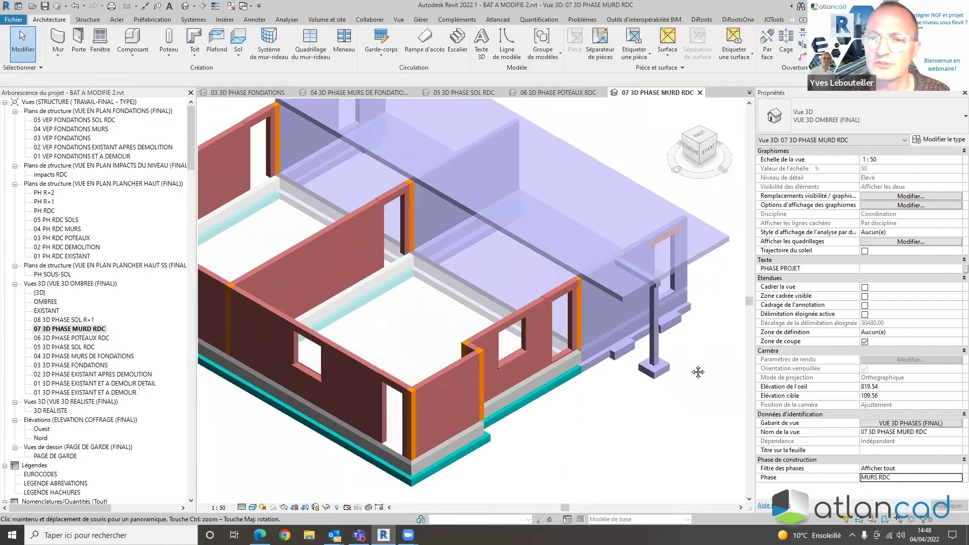
Set the 3D view's phase to POTEAUX RDC and examine the door opening and its lintel in the existing wall
left_click(953, 477)
left_click(884, 462)
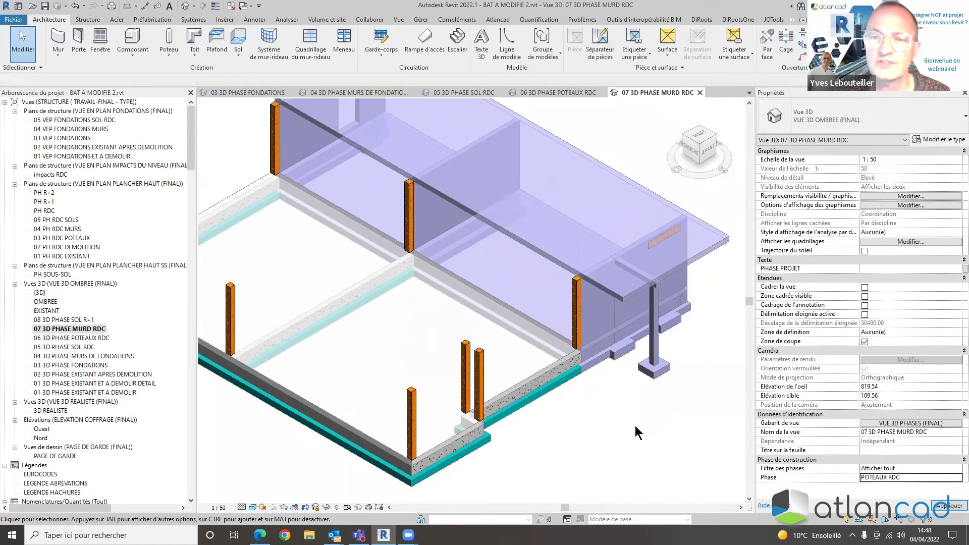
scroll(696, 419, "up", 5)
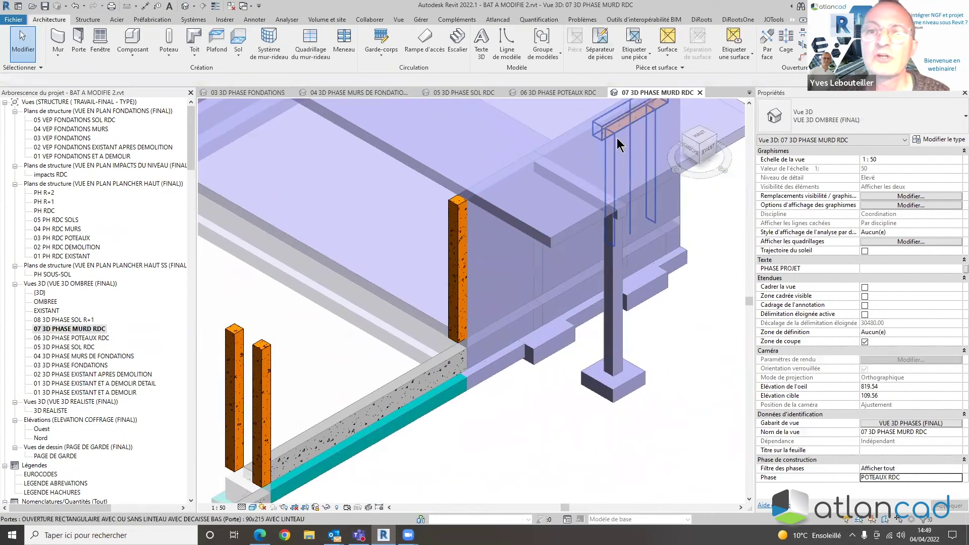
left_click(625, 135)
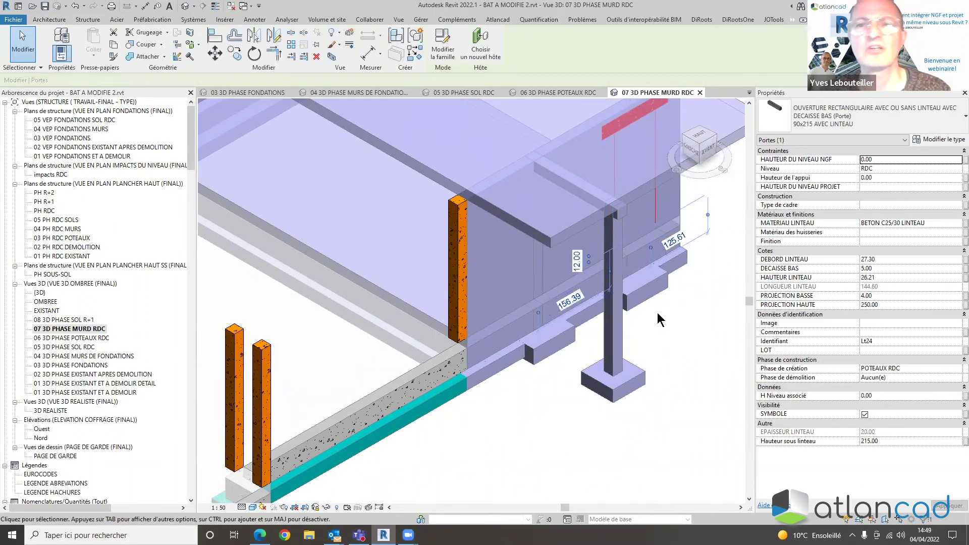
left_click(657, 310)
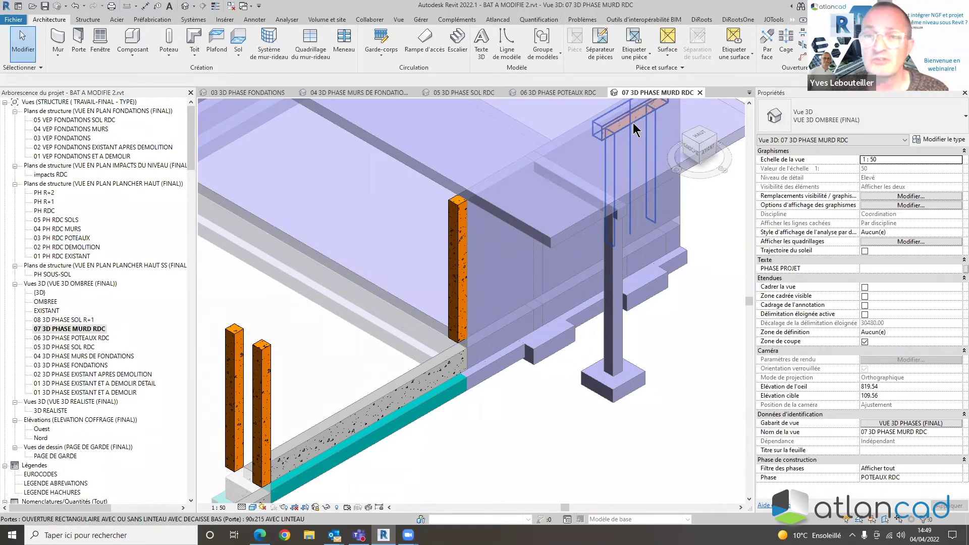
scroll(666, 385, "down", 1)
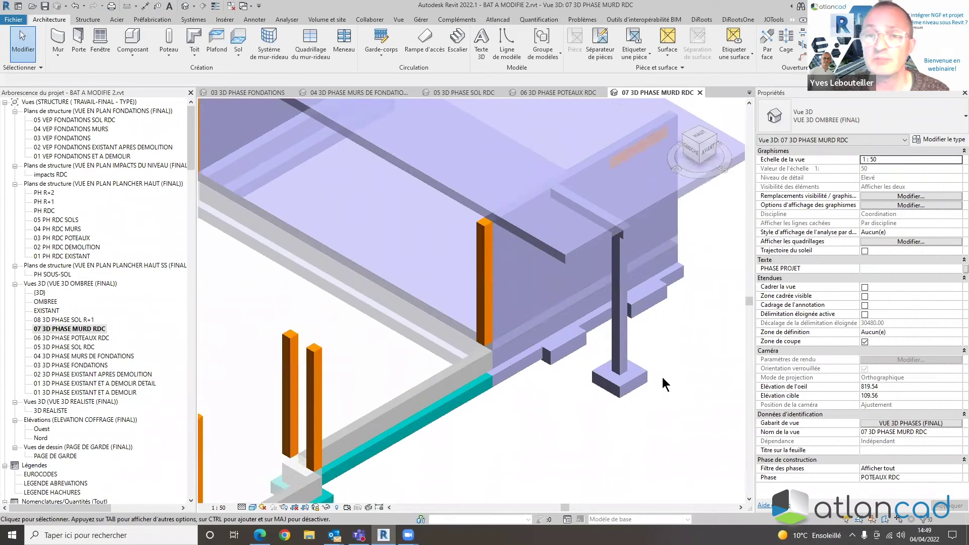
scroll(666, 384, "down", 3)
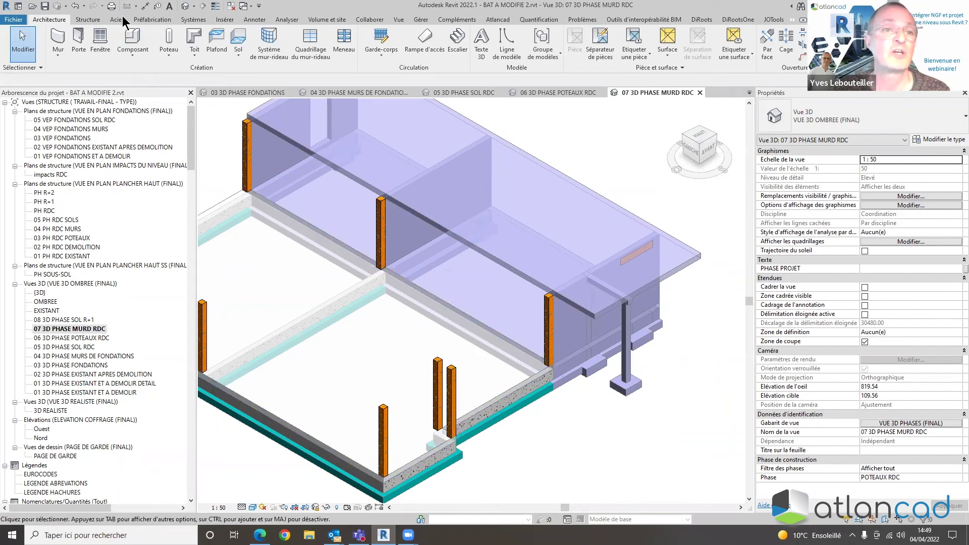
Place a TREMIE SOL AVEC SYMBOLE component of type STANDARD in the existing concrete slab near the new door opening
left_click(88, 20)
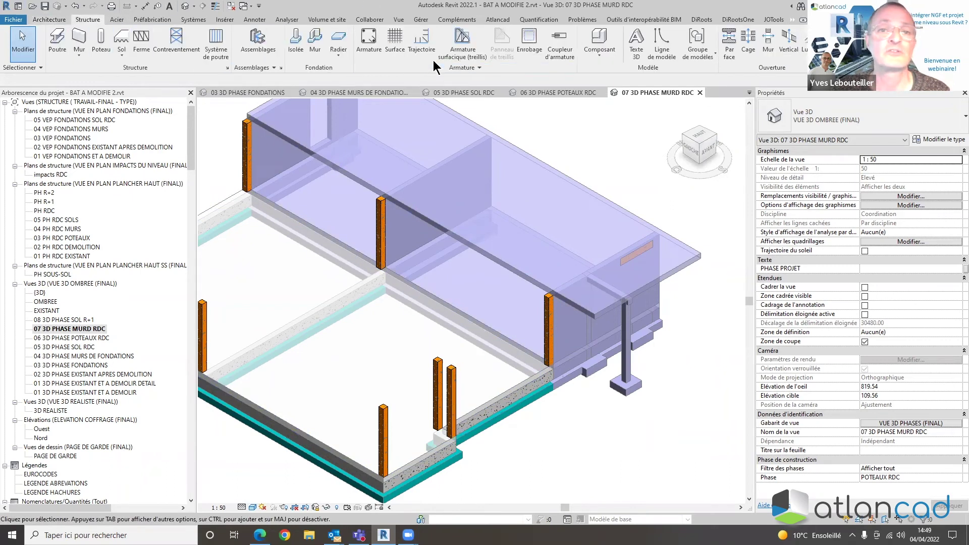
left_click(599, 39)
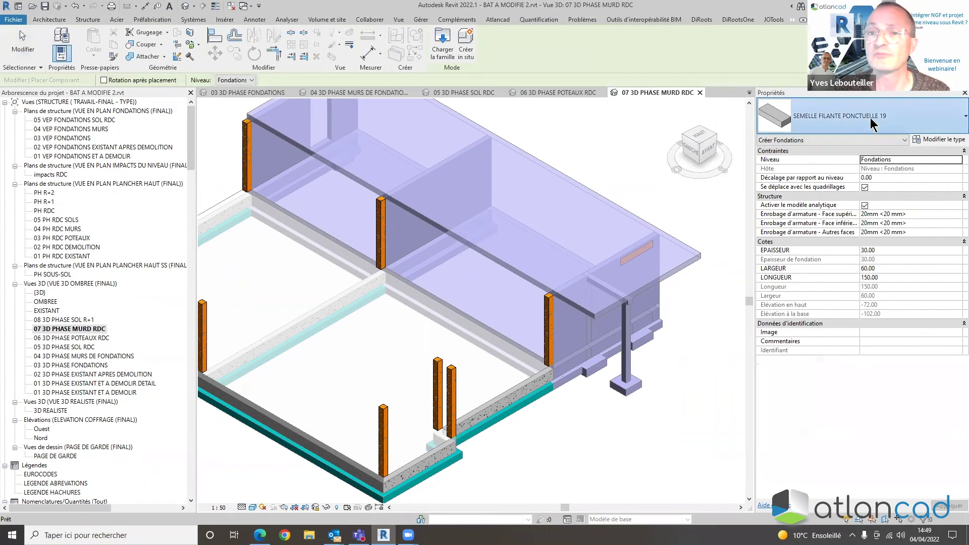
left_click(854, 120)
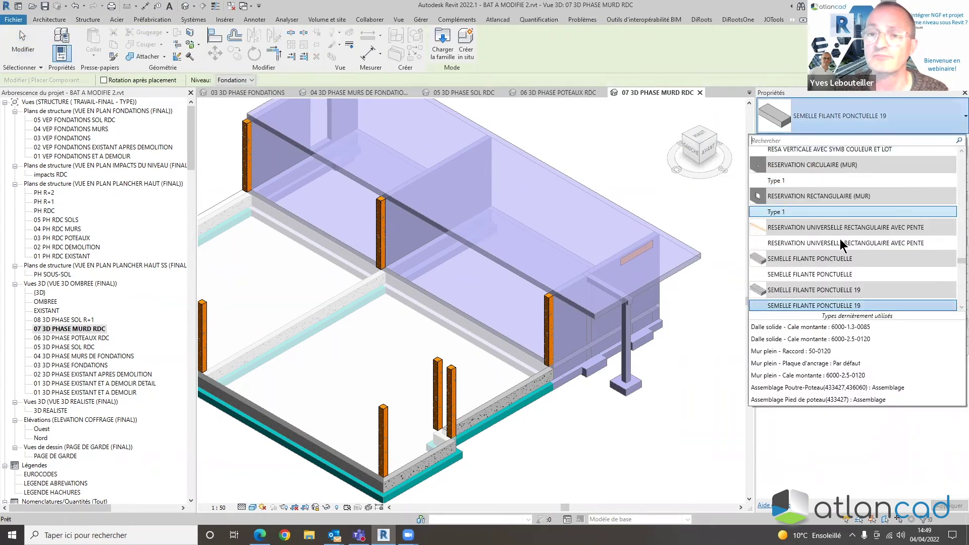
scroll(838, 252, "down", 8)
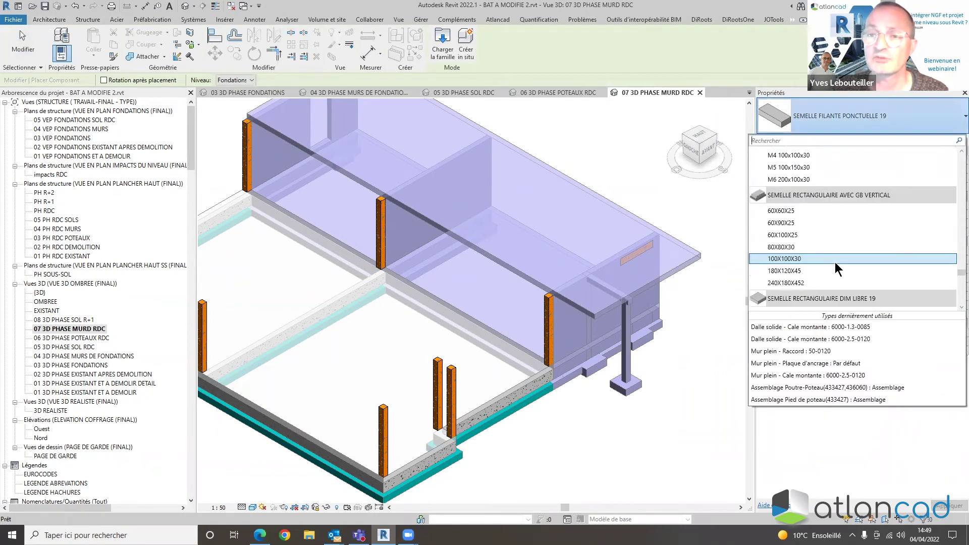
scroll(834, 262, "down", 8)
scroll(834, 261, "down", 3)
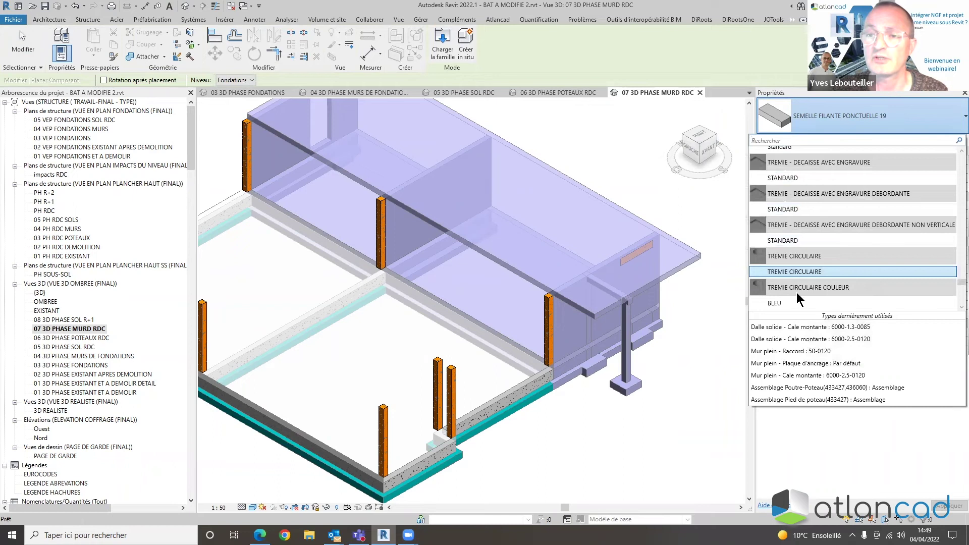
scroll(796, 292, "down", 3)
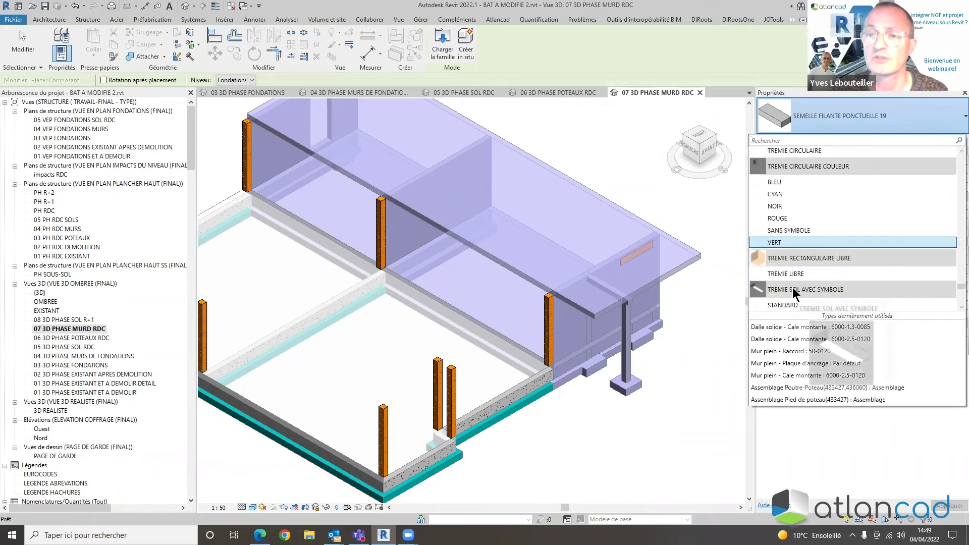
scroll(793, 290, "down", 1)
left_click(790, 281)
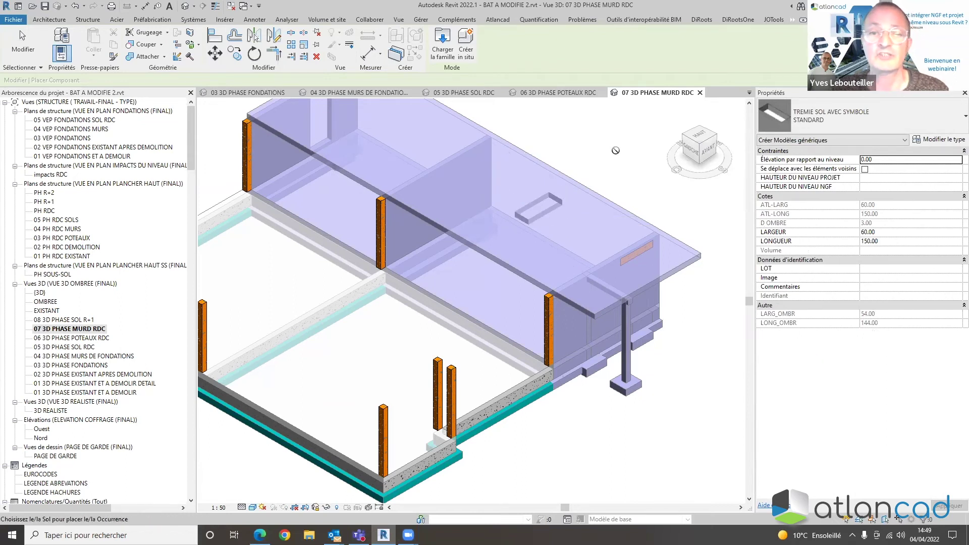
key("Escape")
Inspect the new floor opening in the existing slab and set the 3D view's phase to MURS RDC
scroll(577, 177, "up", 4)
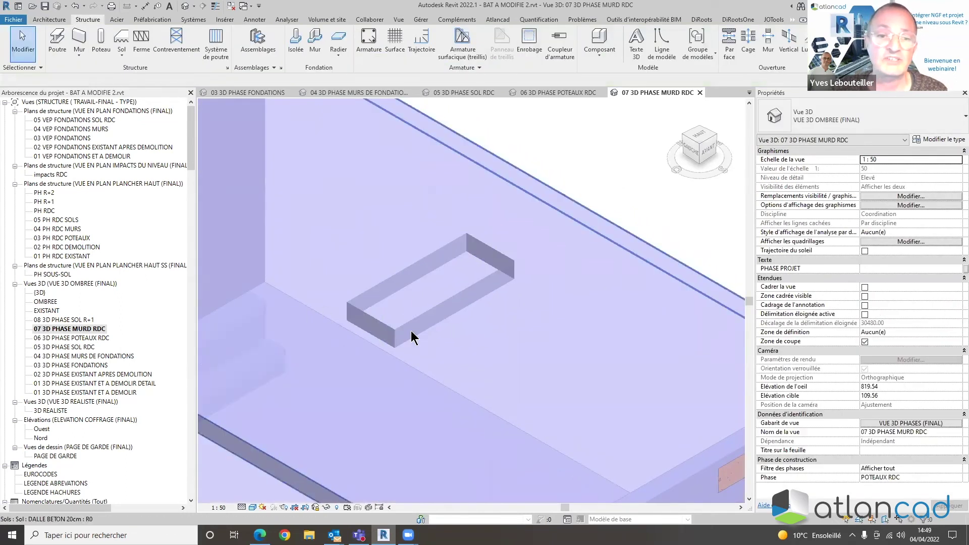
scroll(411, 337, "down", 3)
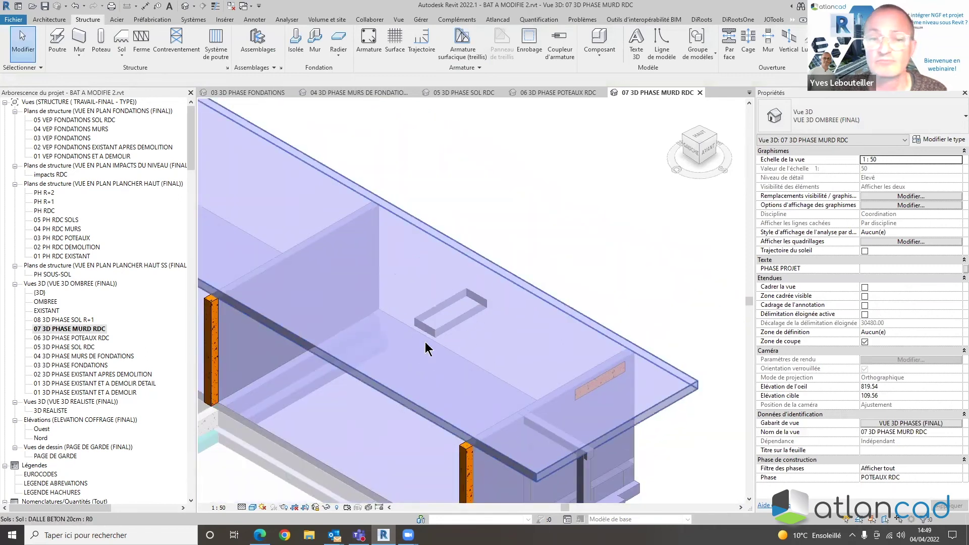
scroll(470, 269, "down", 5)
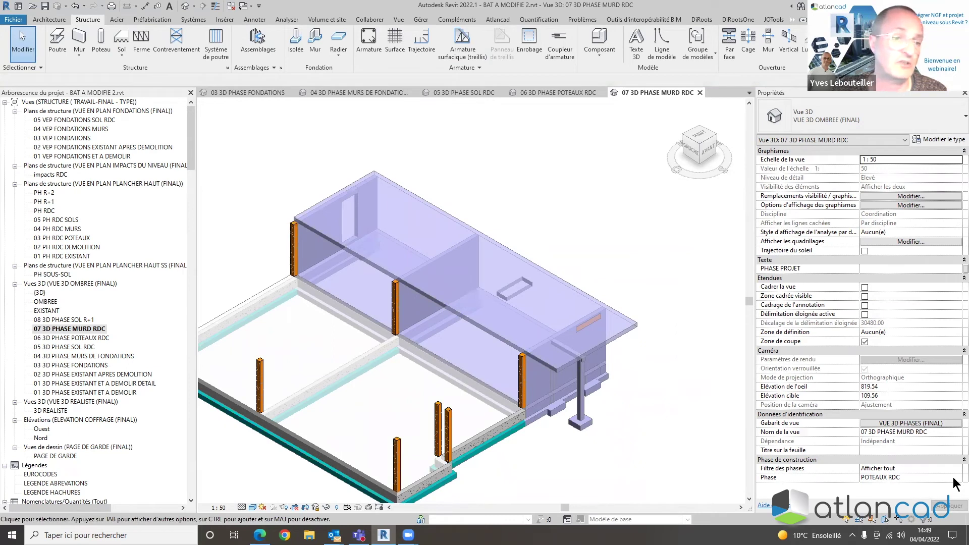
left_click(953, 478)
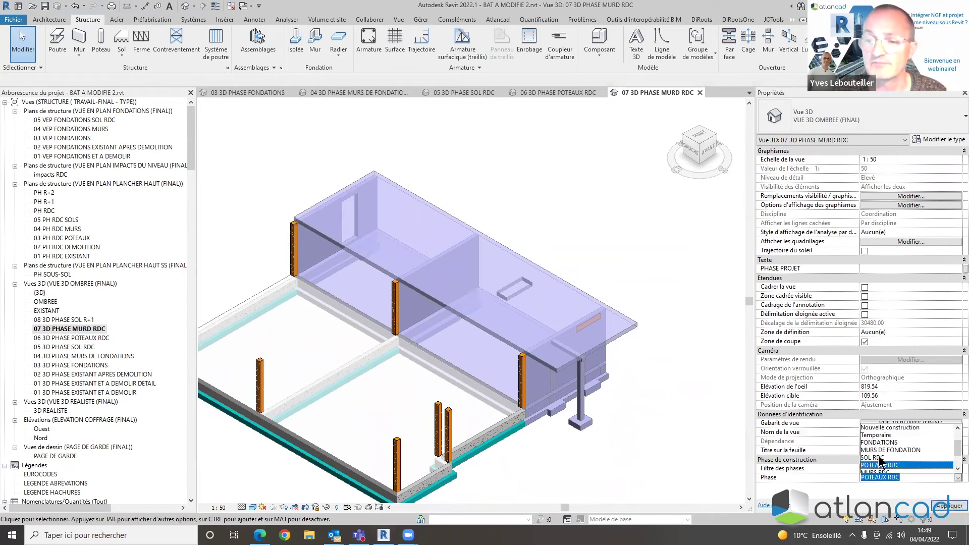
scroll(880, 473, "down", 1)
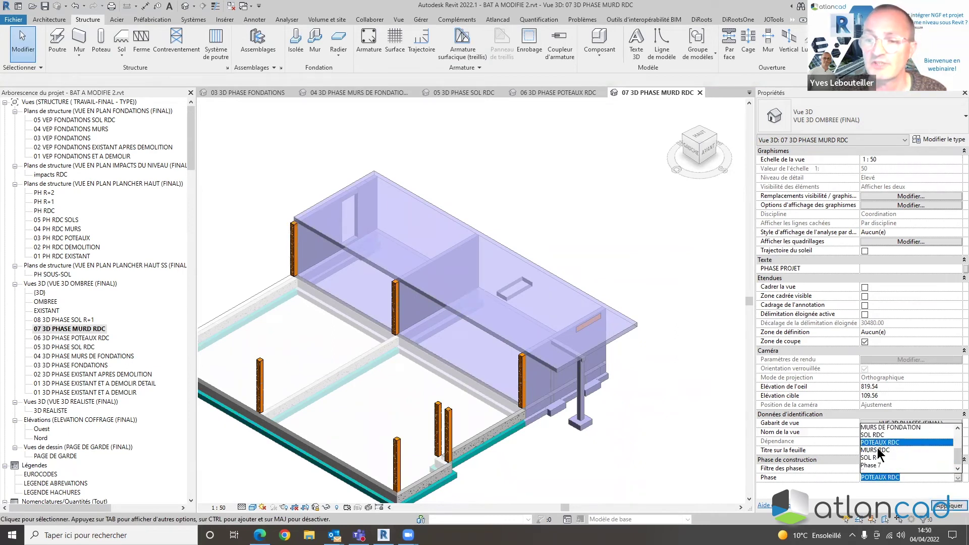
left_click(879, 450)
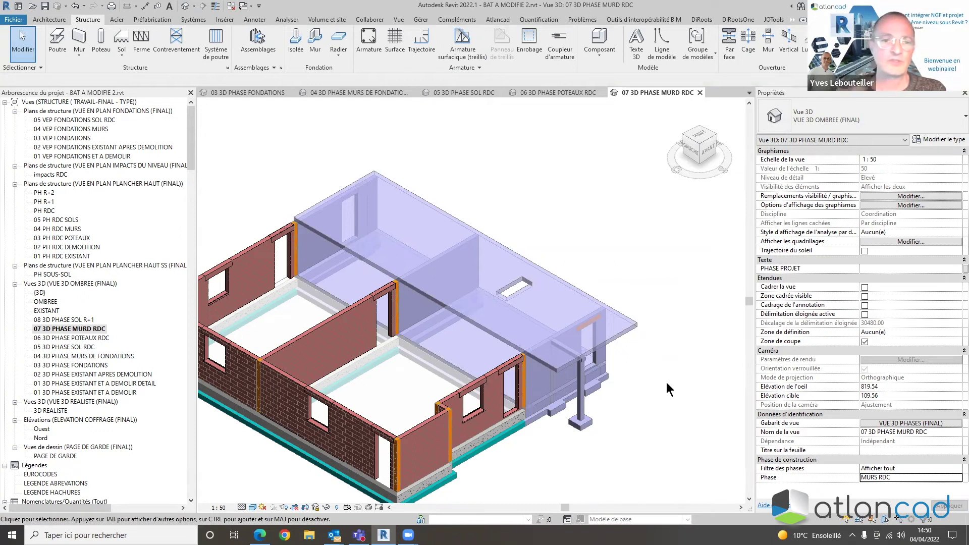
In plan 05 PH RDC SOLS, show the crop region and extend it beyond grid 2 to include the new floor opening
double_click(57, 220)
scroll(521, 407, "up", 5)
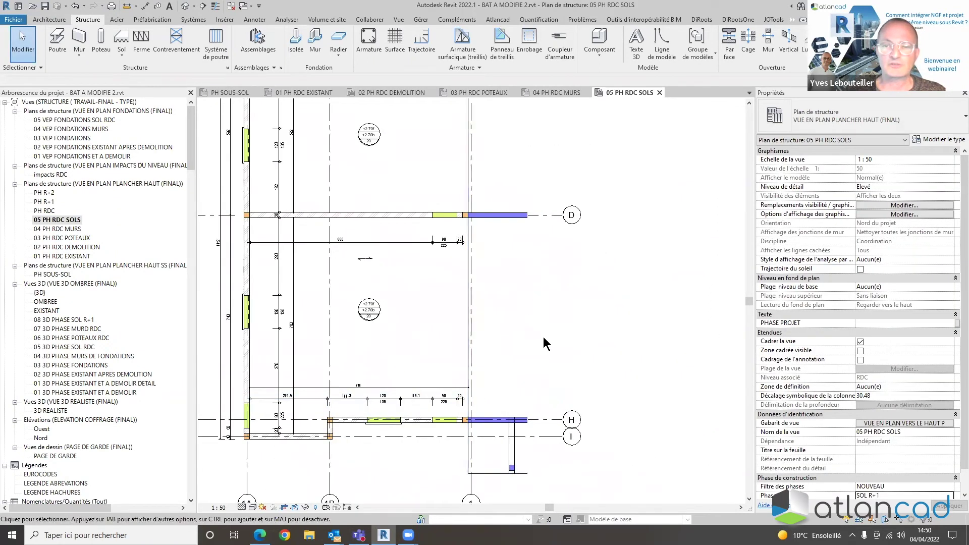
scroll(543, 337, "down", 4)
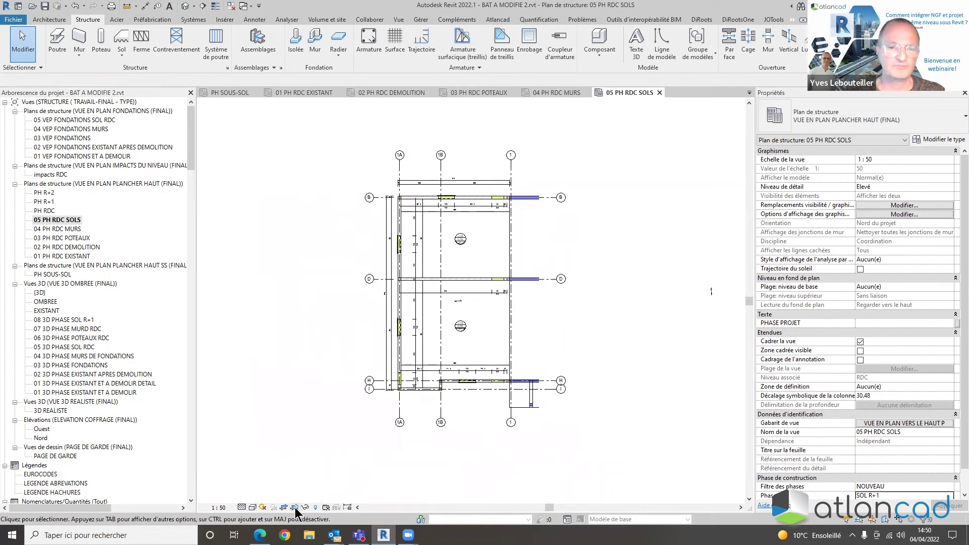
left_click(295, 507)
left_click(539, 301)
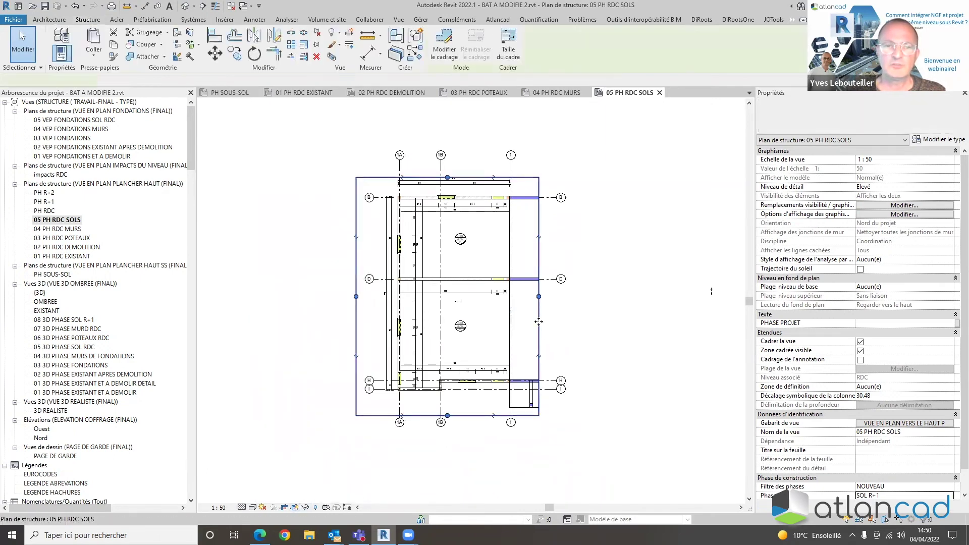
left_click_drag(538, 296, 619, 296)
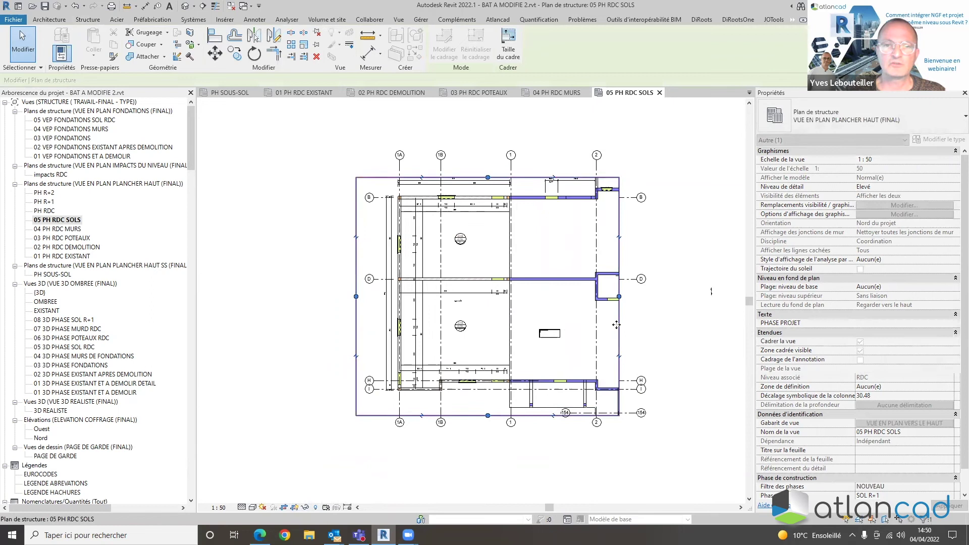
scroll(546, 341, "up", 4)
scroll(555, 313, "down", 2)
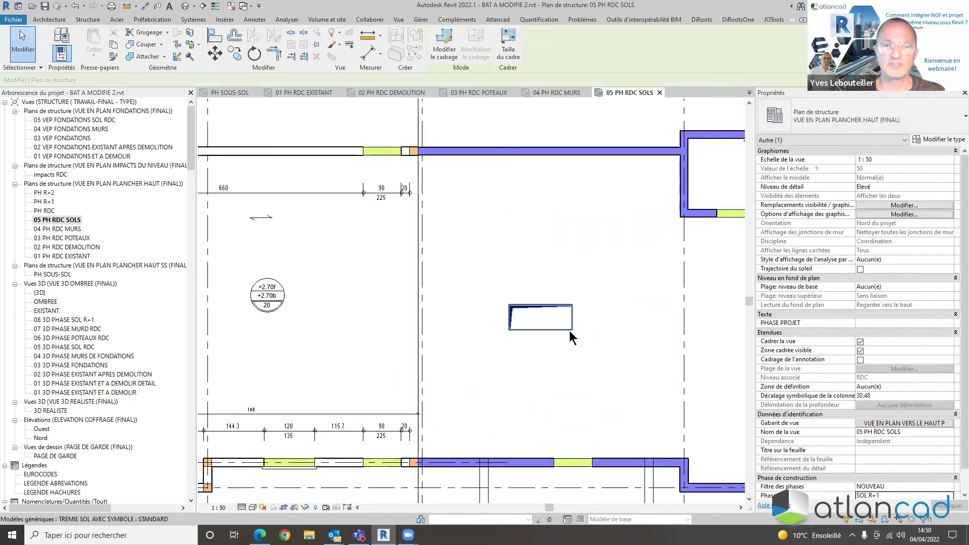
key("Escape")
Check plan 04 PH RDC MURS, and examine the floor opening's red hatch symbol up close in plan 03 PH RDC POTEAUX
double_click(69, 232)
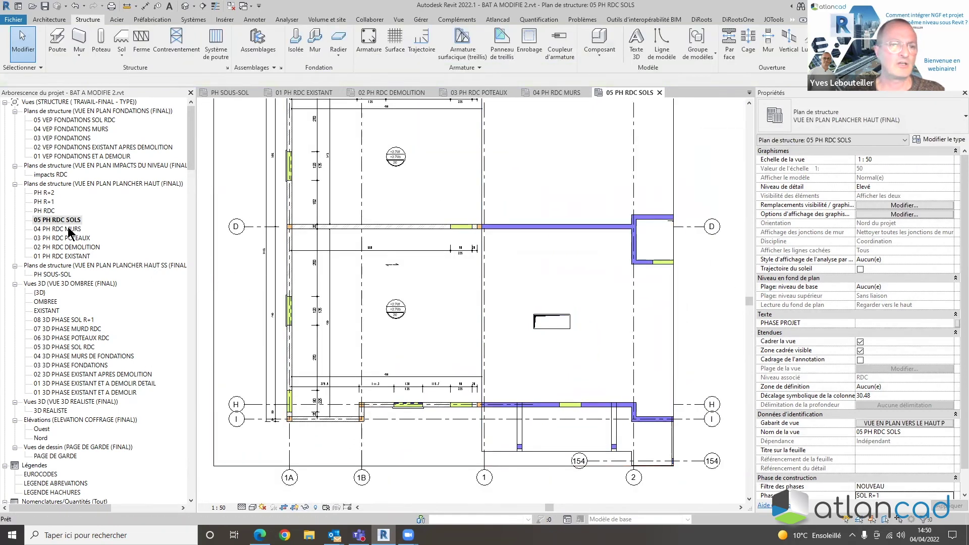
scroll(439, 333, "down", 4)
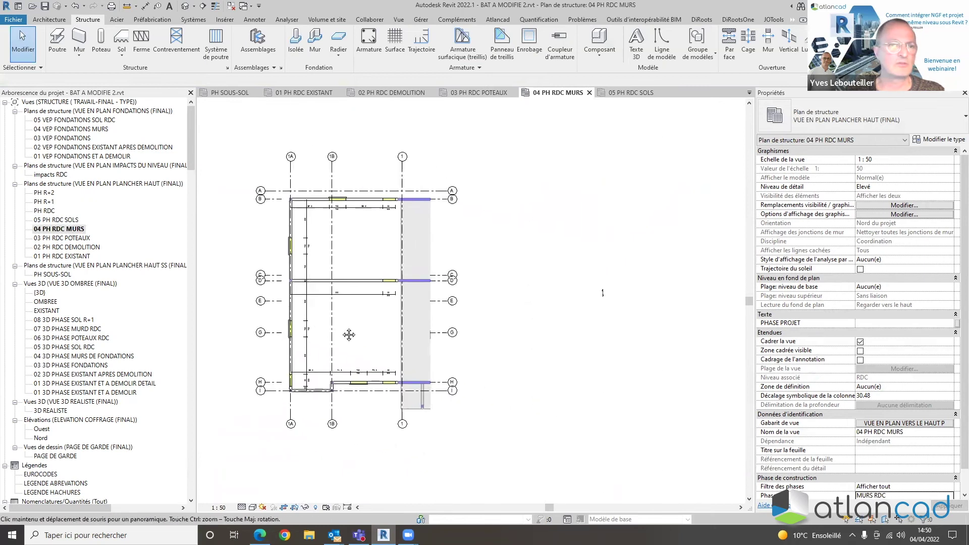
double_click(80, 237)
scroll(455, 333, "down", 3)
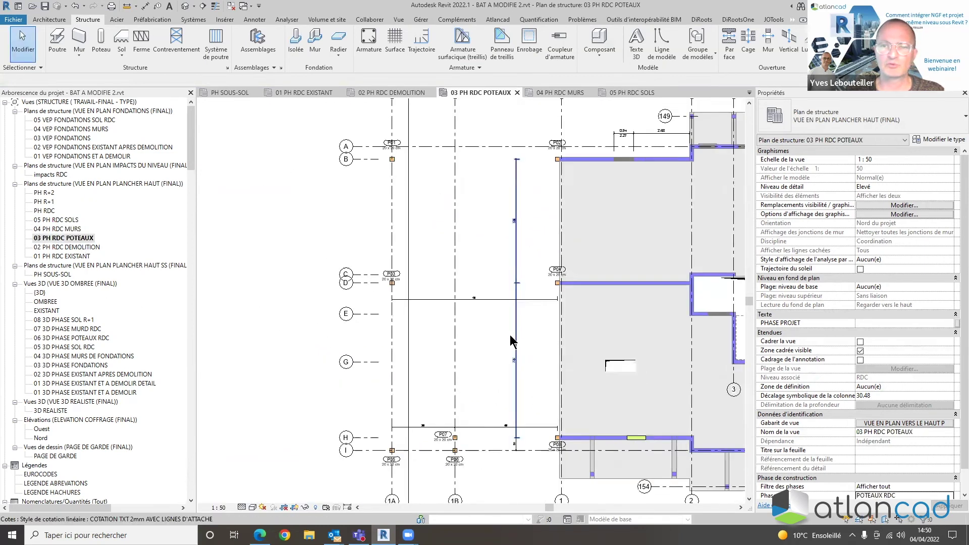
scroll(479, 328, "up", 6)
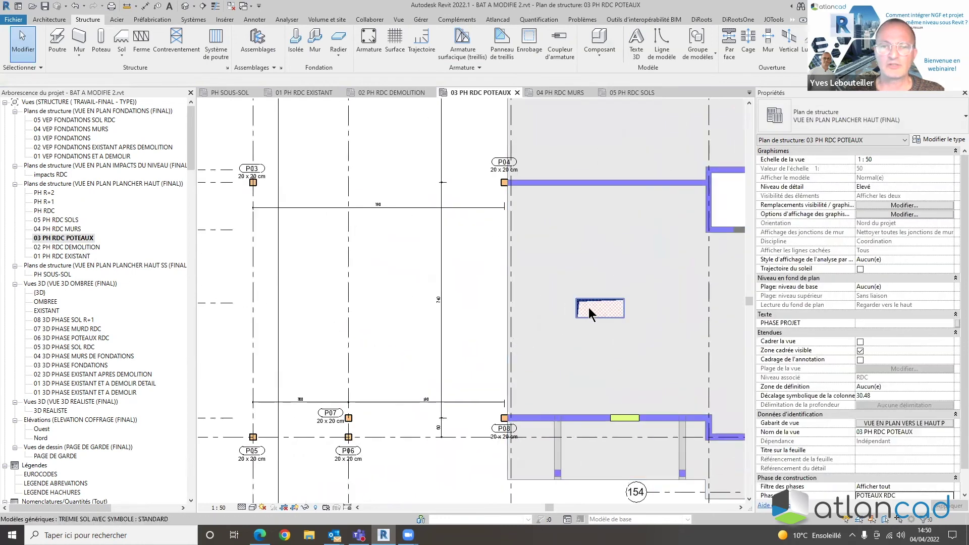
scroll(591, 307, "up", 6)
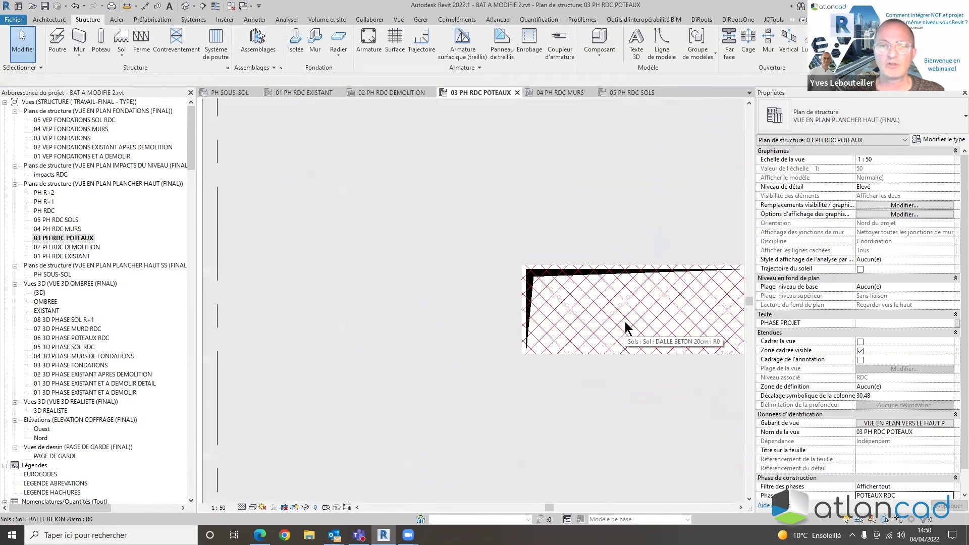
middle_click_drag(596, 328, 435, 337)
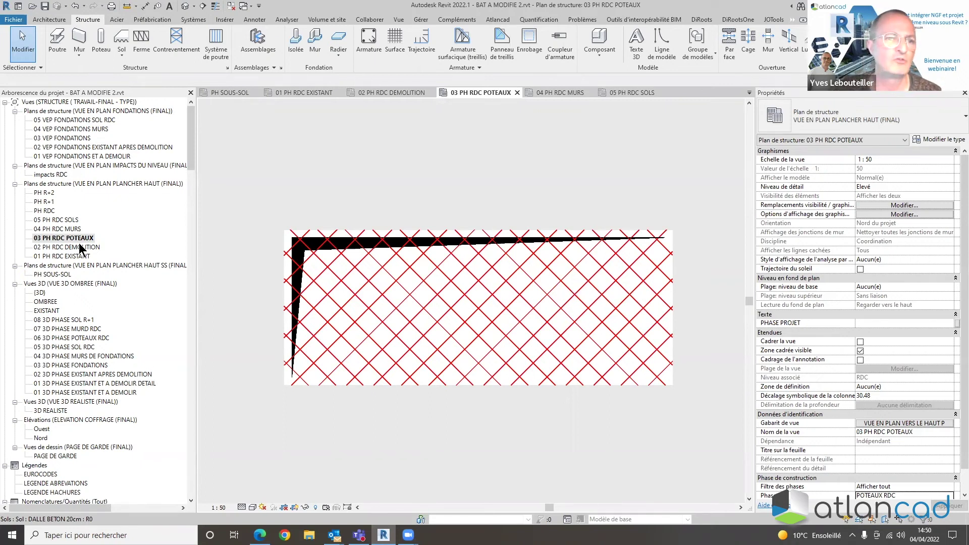
In plan 04 PH RDC MURS, extend the crop region beyond grid 2 and inspect the floor opening in the existing slab
double_click(71, 228)
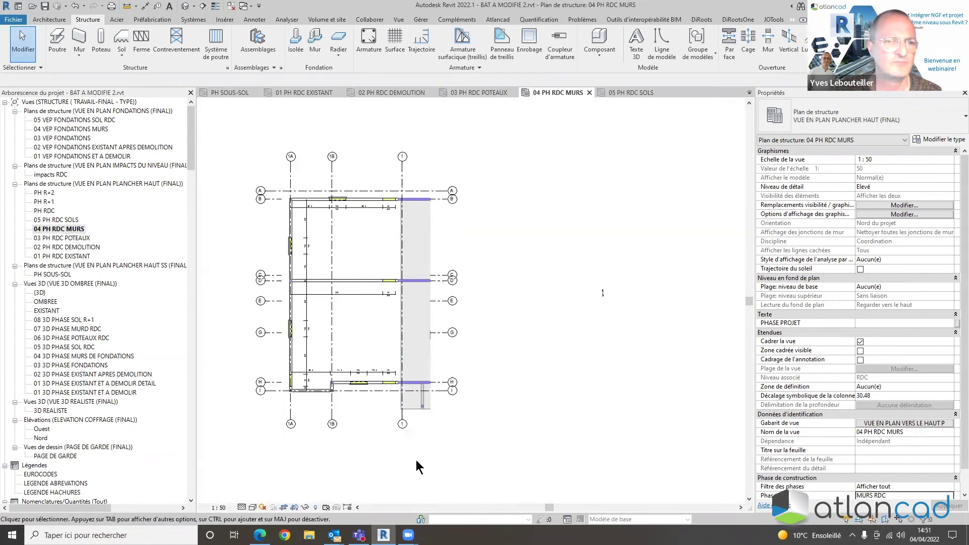
left_click(432, 348)
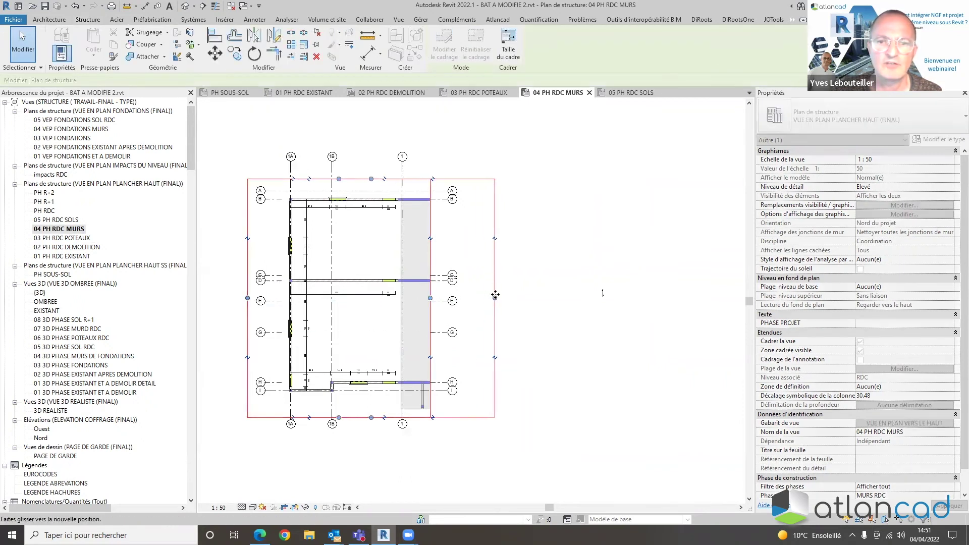
scroll(434, 354, "up", 5)
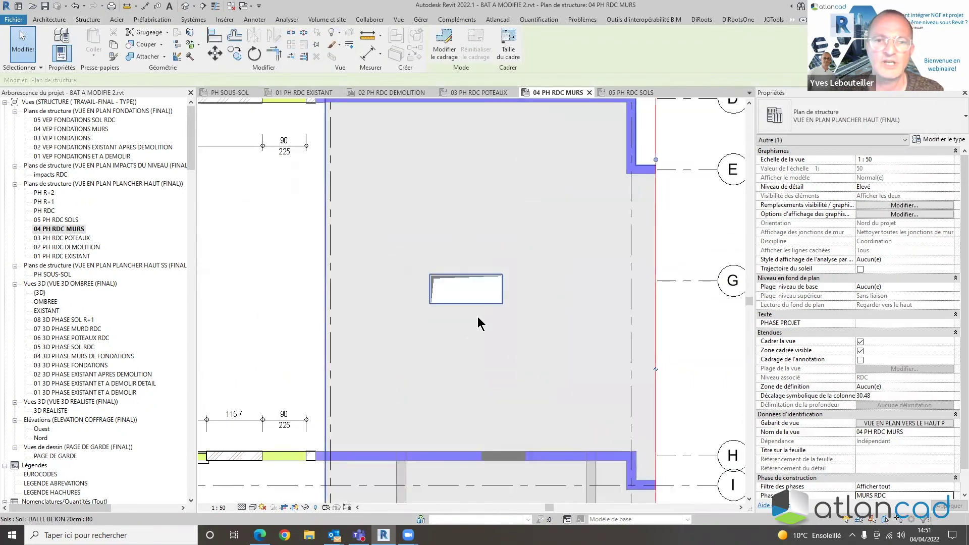
left_click(478, 323)
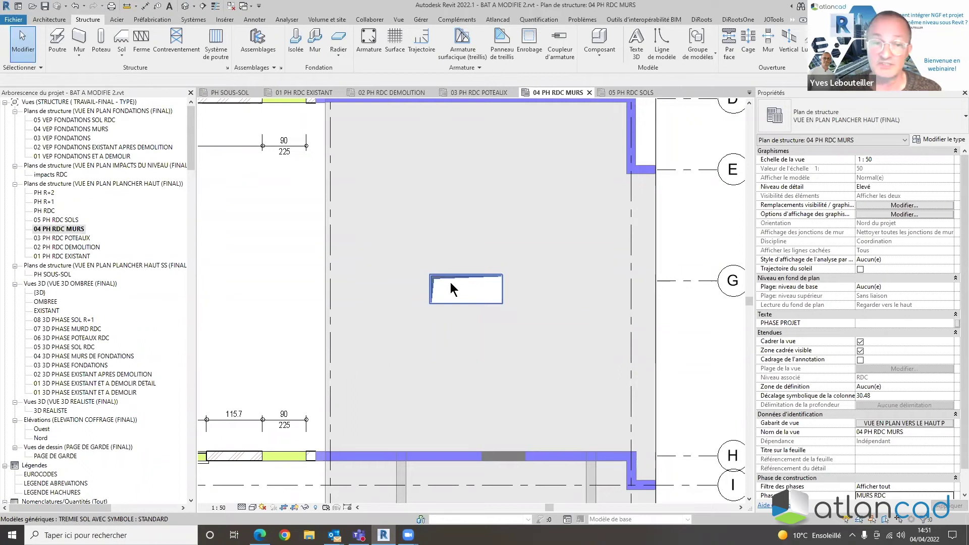
scroll(686, 247, "down", 4)
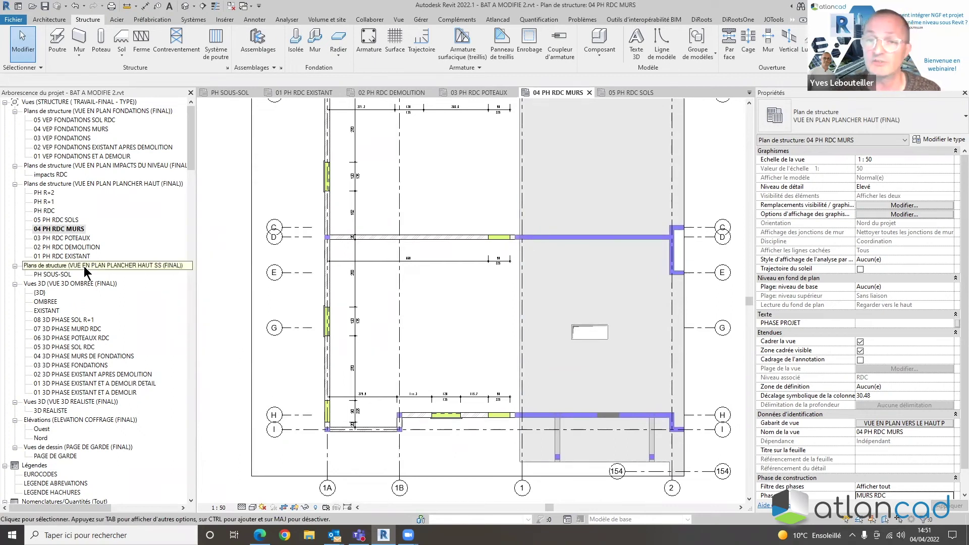
In plan 03 PH RDC POTEAUX, add an aligned dimension string for the floor opening's width and its distance from the slab edge near grid 1
double_click(69, 236)
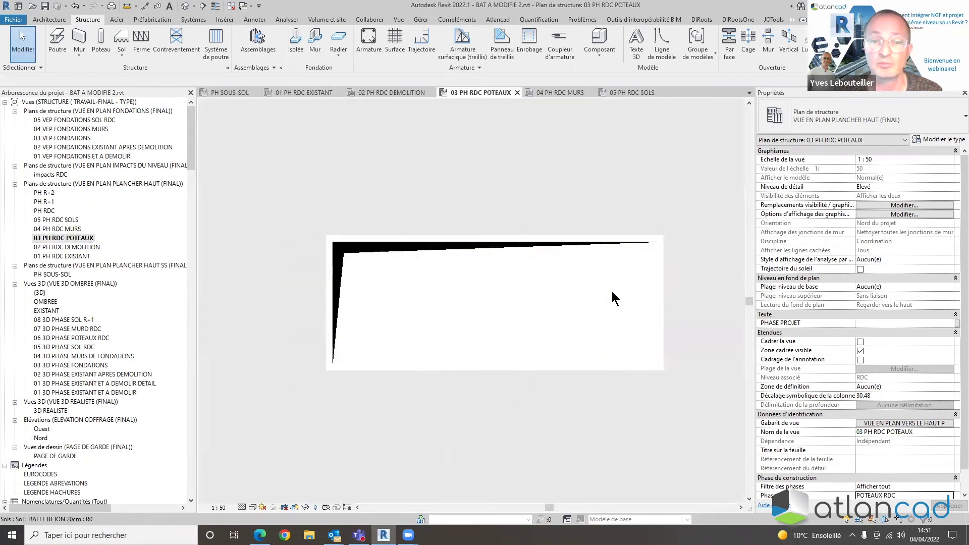
scroll(596, 323, "down", 2)
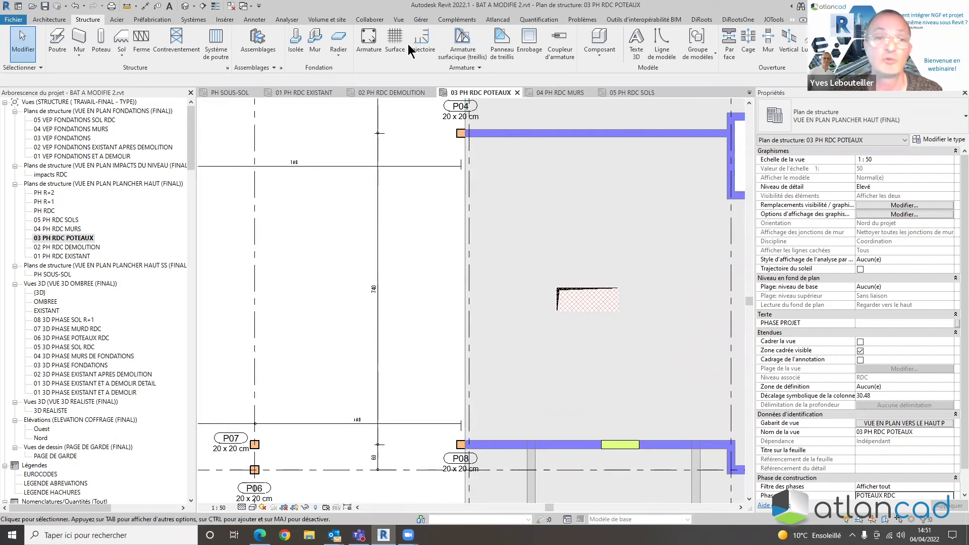
left_click(247, 20)
left_click(59, 38)
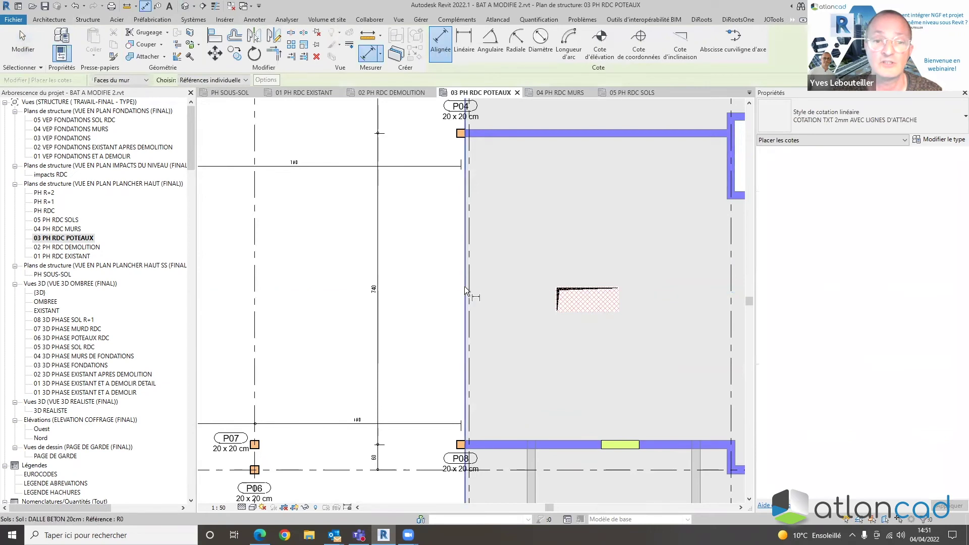
left_click(483, 295)
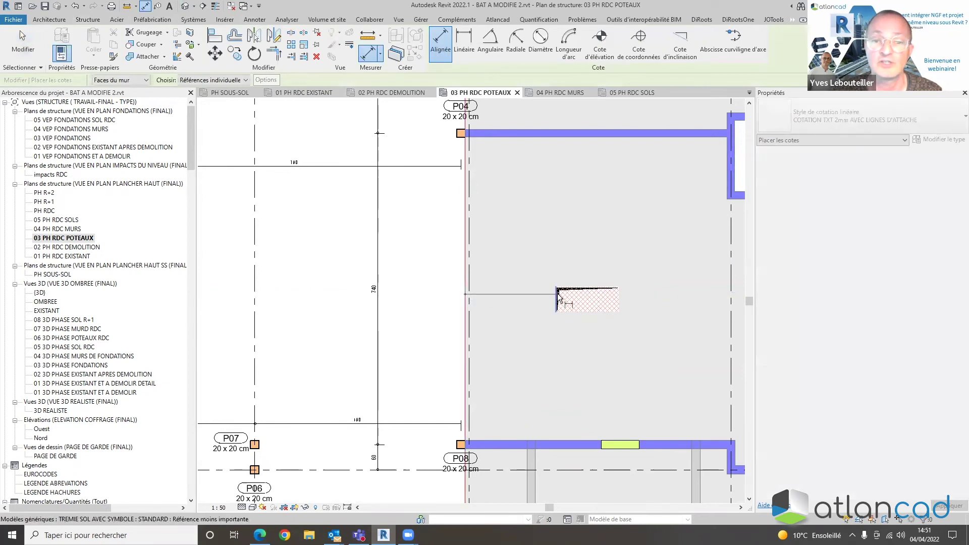
left_click(622, 294)
left_click(631, 275)
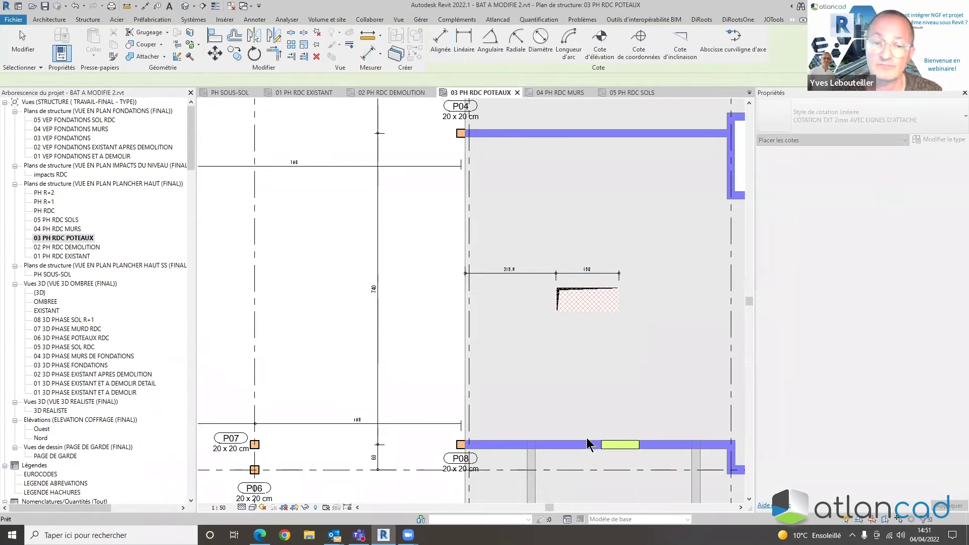
Add a vertical aligned dimension string between the two existing walls, including both long edges of the floor opening
left_click(583, 440)
left_click(605, 313)
left_click(608, 287)
left_click(650, 135)
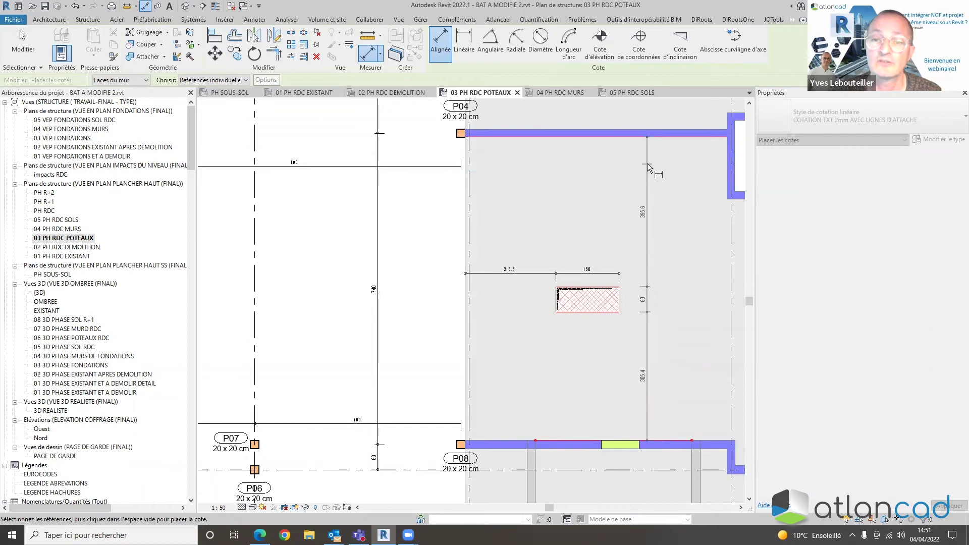
left_click(649, 253)
key("Escape")
key("Escape")
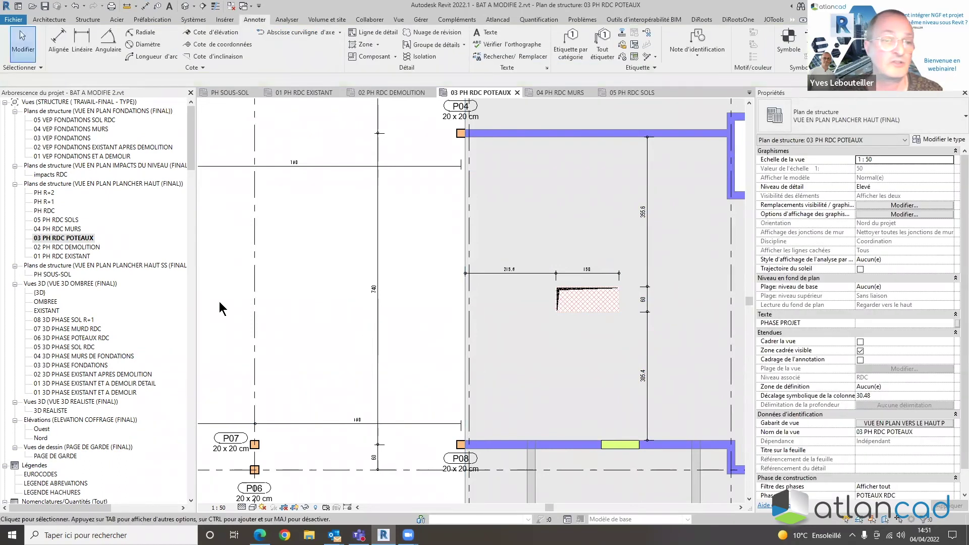
Open plan 04 PH RDC MURS and examine the floor opening within the whole plan
double_click(74, 229)
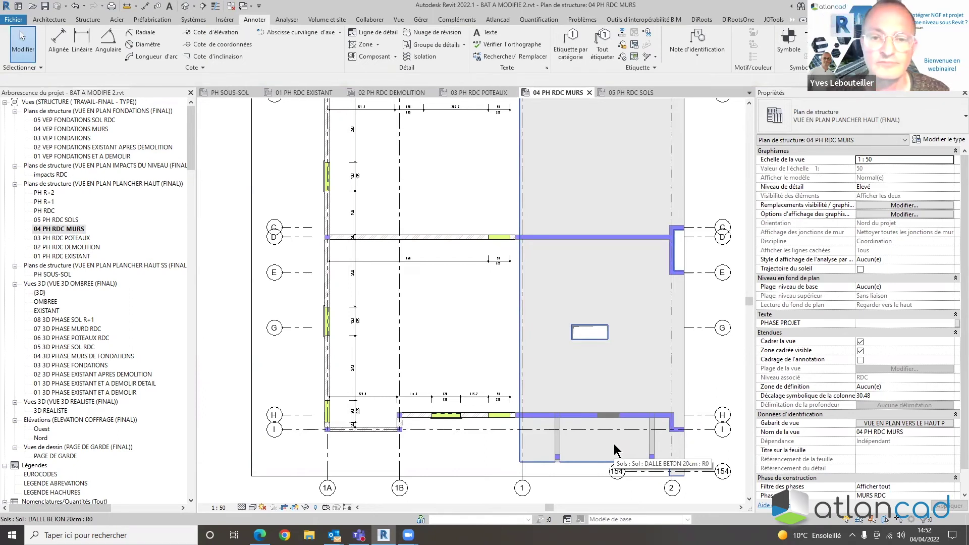
scroll(661, 353, "down", 3)
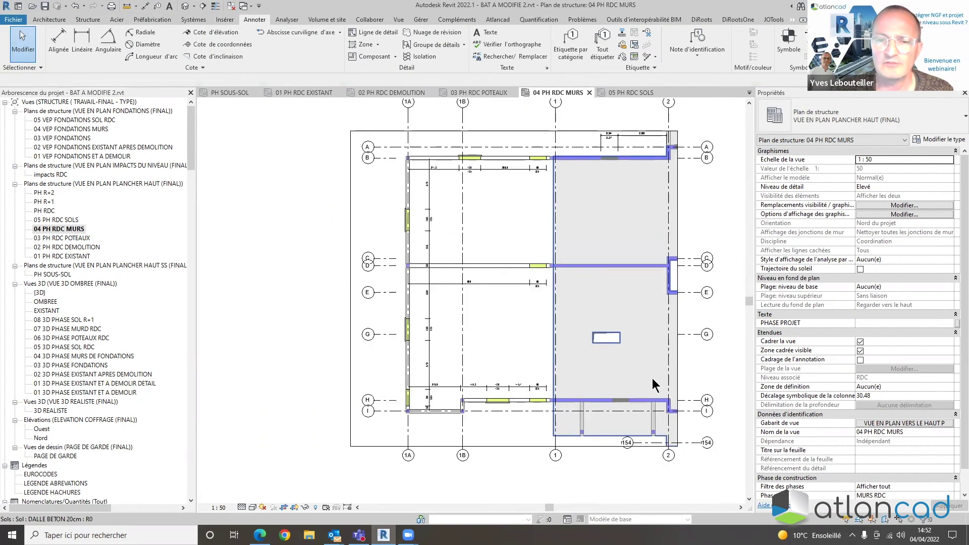
middle_click_drag(630, 431, 632, 419)
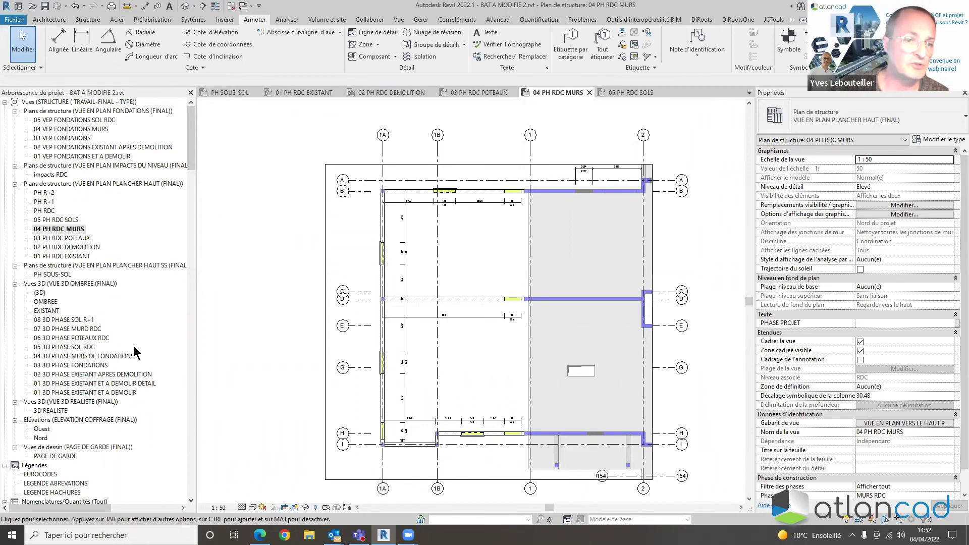
Open the wall schedule NOMENCLATURE DE MURS and look through its rows
scroll(121, 384, "down", 6)
scroll(111, 390, "down", 2)
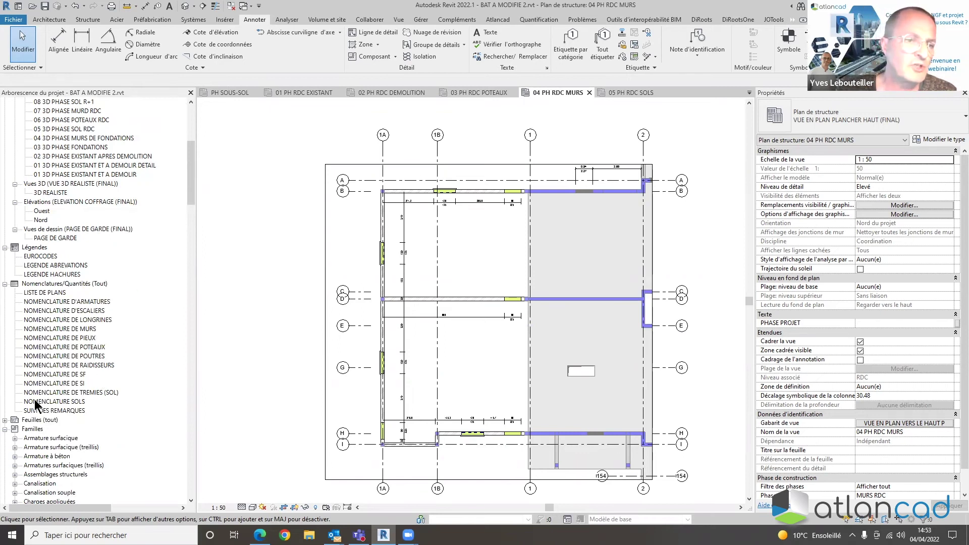
left_click(80, 330)
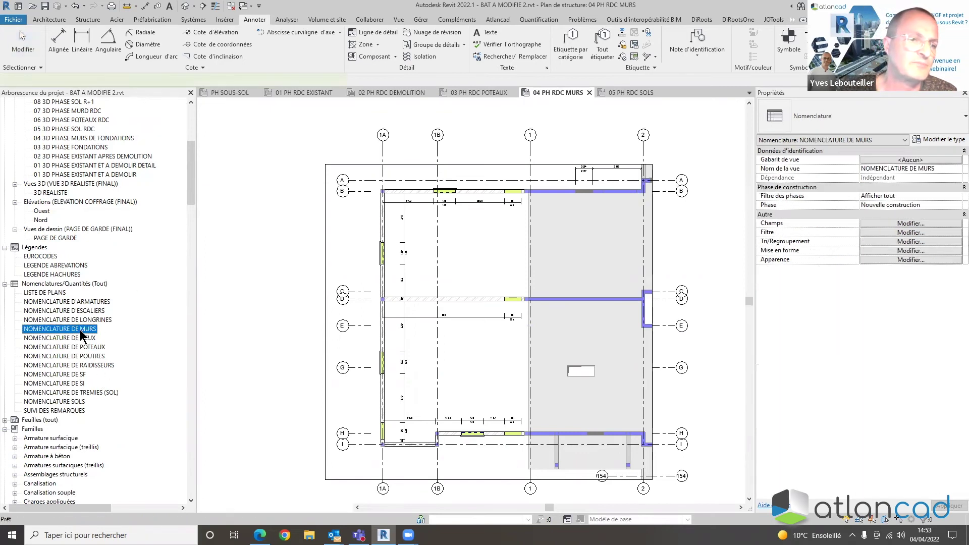
double_click(80, 330)
scroll(555, 242, "down", 5)
scroll(549, 281, "up", 5)
scroll(549, 281, "down", 5)
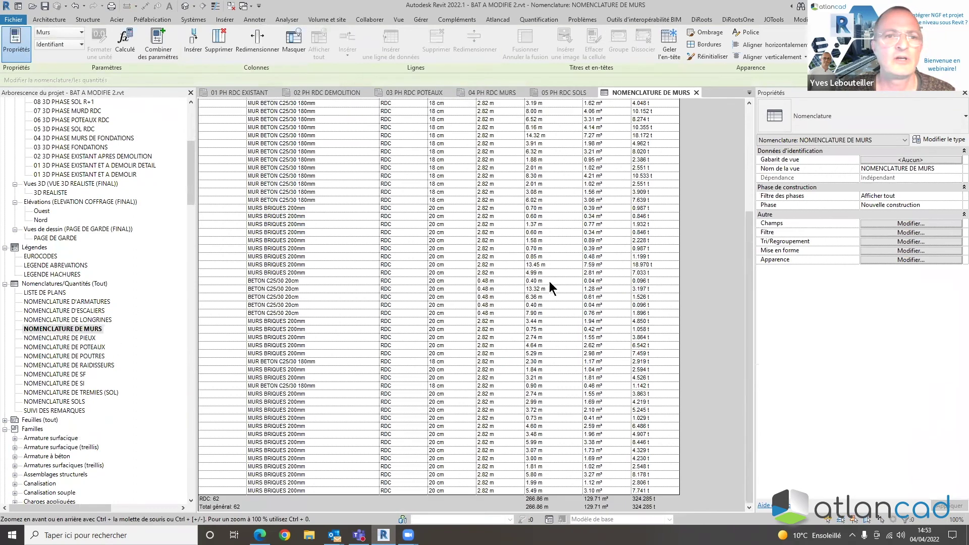
Search the wall schedule's available fields for PHASE and add Phase de création and Phase de démolition to the schedule
left_click(908, 223)
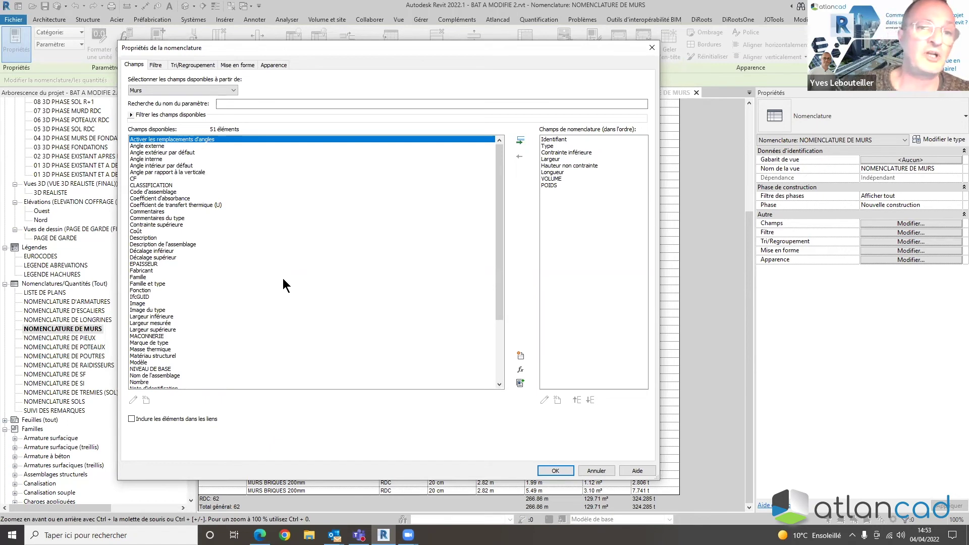
scroll(244, 172, "down", 5)
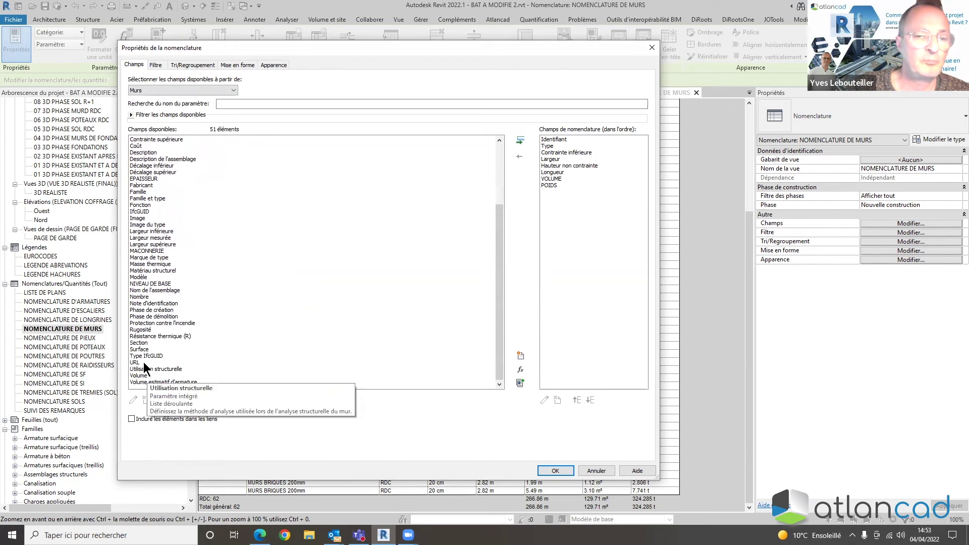
left_click(245, 103)
type("PHASE")
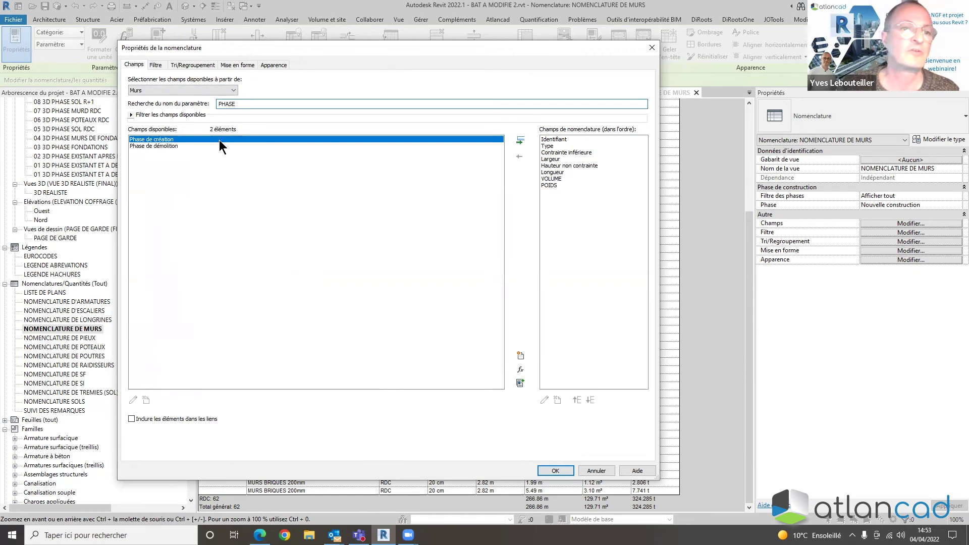
left_click(168, 147, "shift")
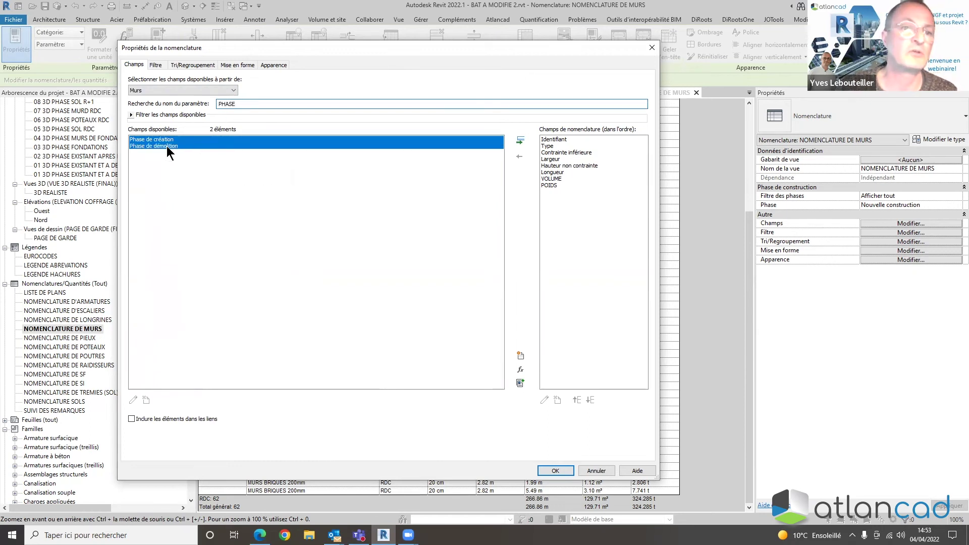
left_click(521, 143)
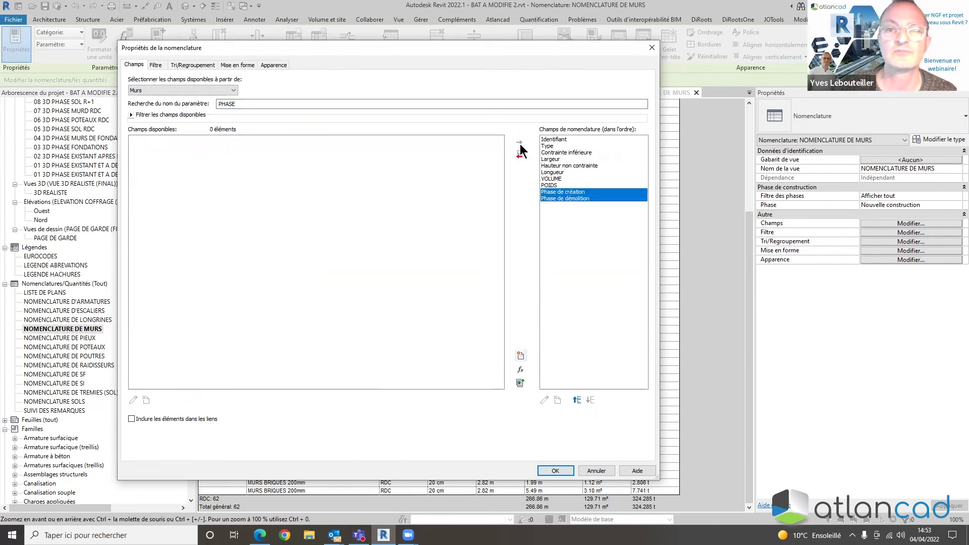
left_click(564, 470)
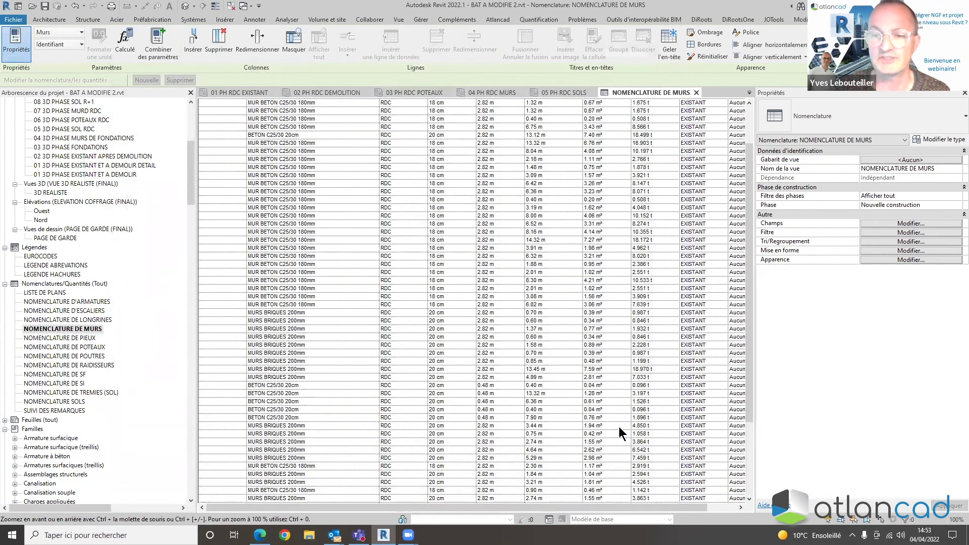
Review the creation and demolition phase columns across all rows of the wall schedule
scroll(618, 426, "up", 6)
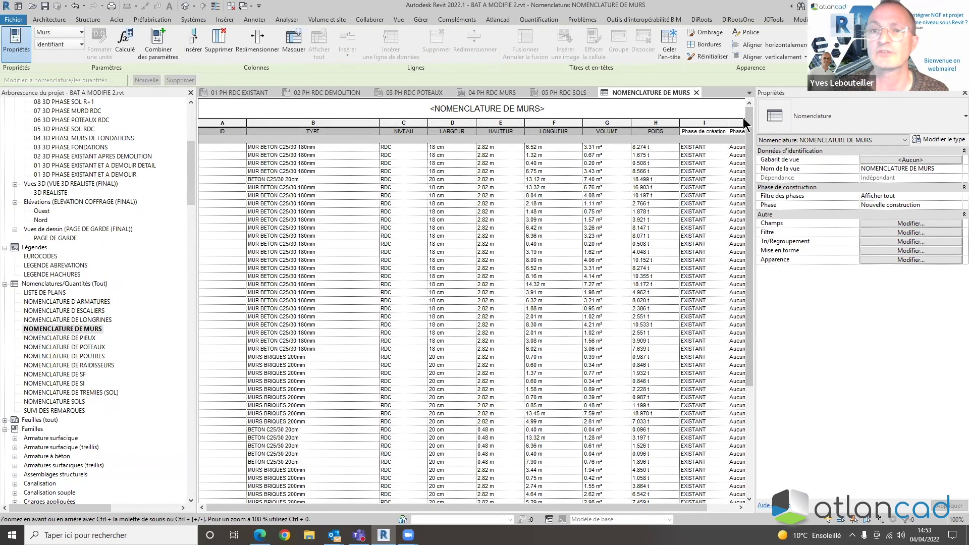
scroll(715, 156, "down", 1)
scroll(716, 156, "down", 5)
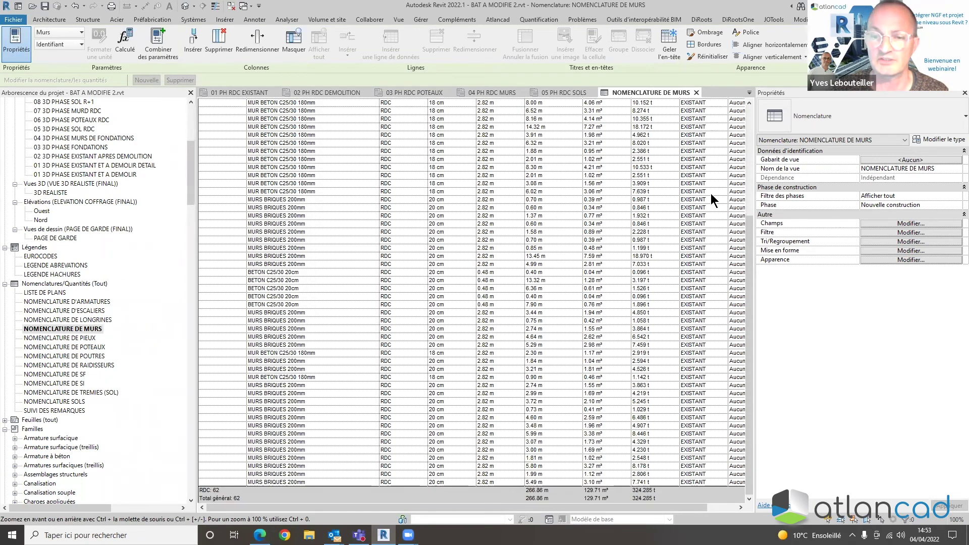
scroll(711, 193, "up", 6)
scroll(693, 222, "down", 6)
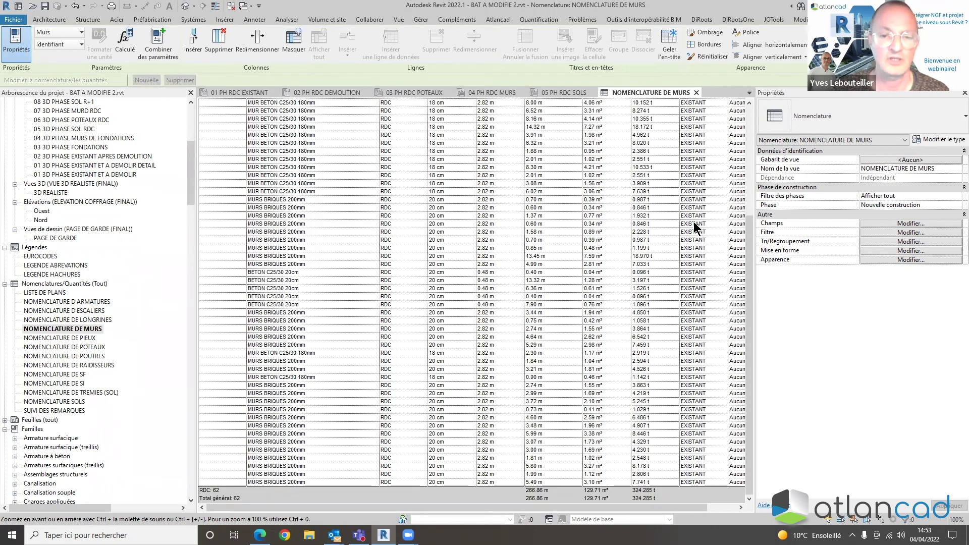
left_click_drag(480, 508, 553, 511)
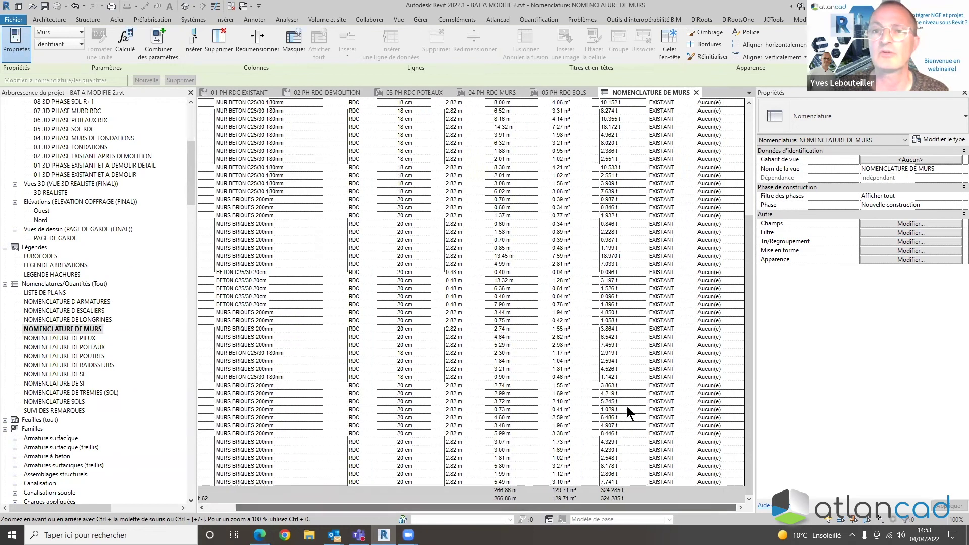
scroll(686, 356, "up", 8)
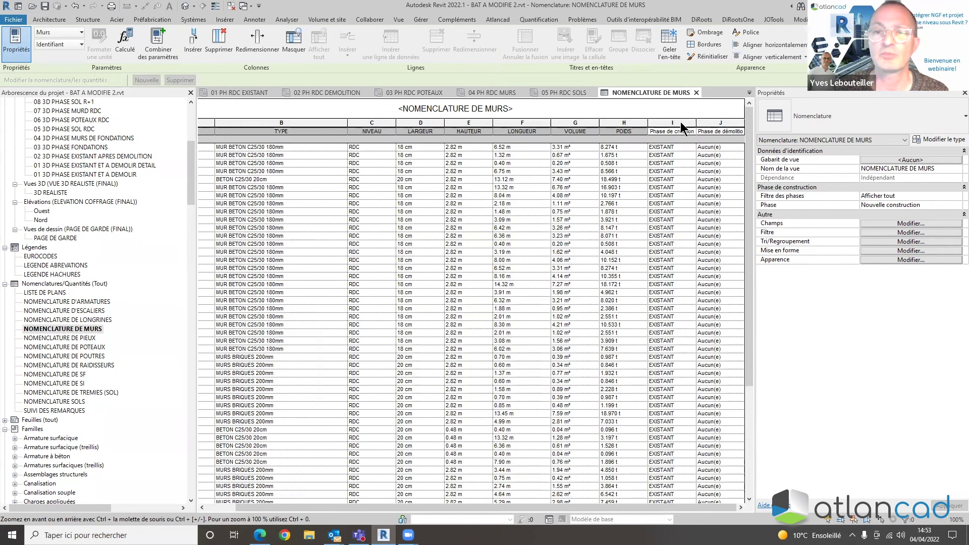
scroll(688, 243, "down", 5)
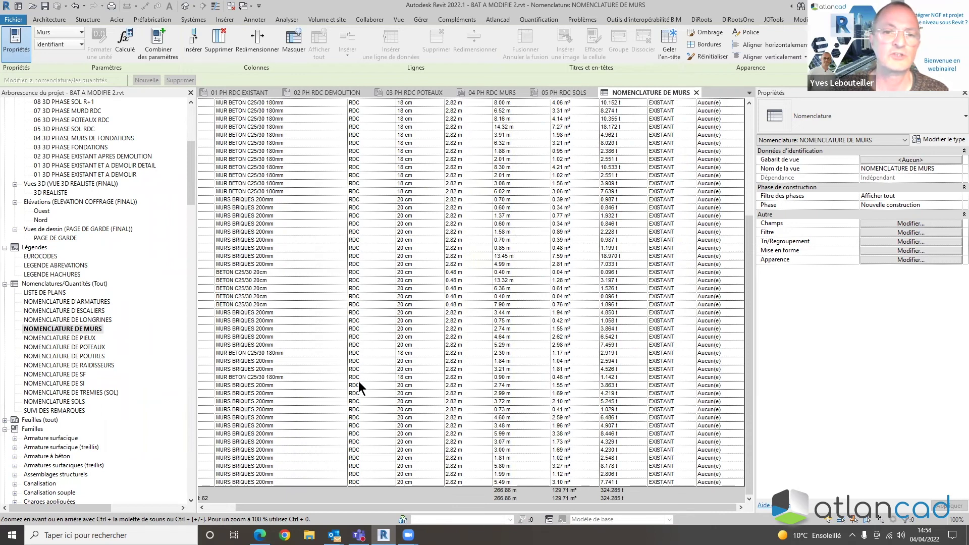
scroll(374, 383, "up", 5)
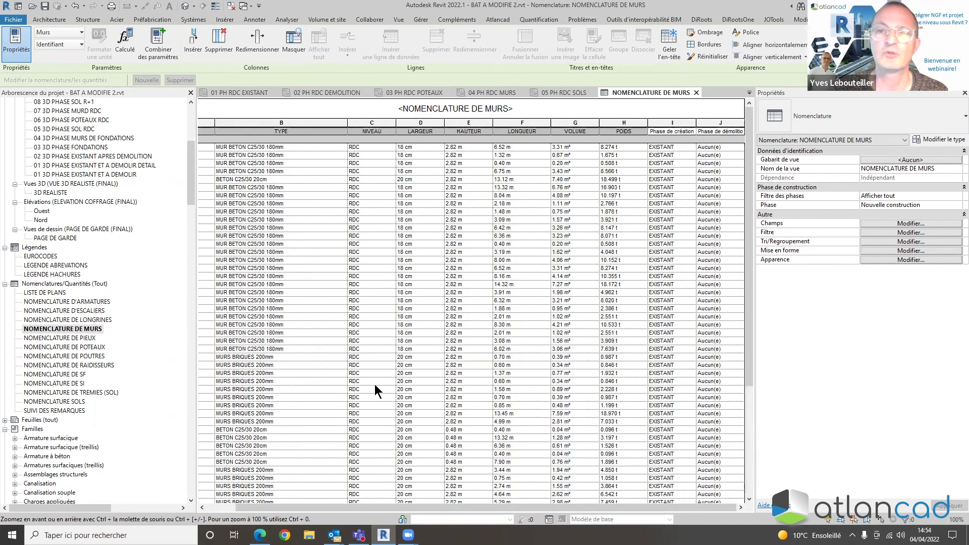
scroll(375, 385, "down", 2)
scroll(375, 385, "up", 2)
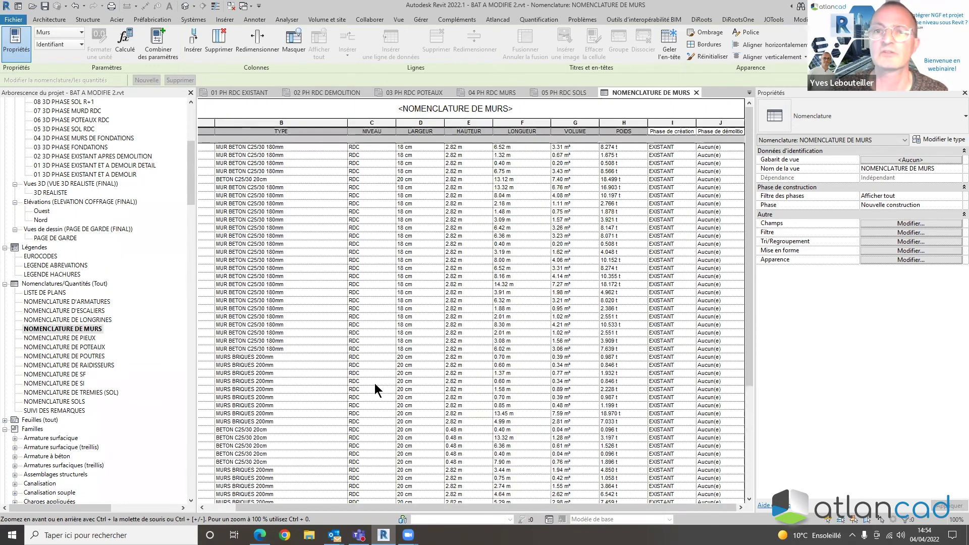
scroll(374, 383, "down", 5)
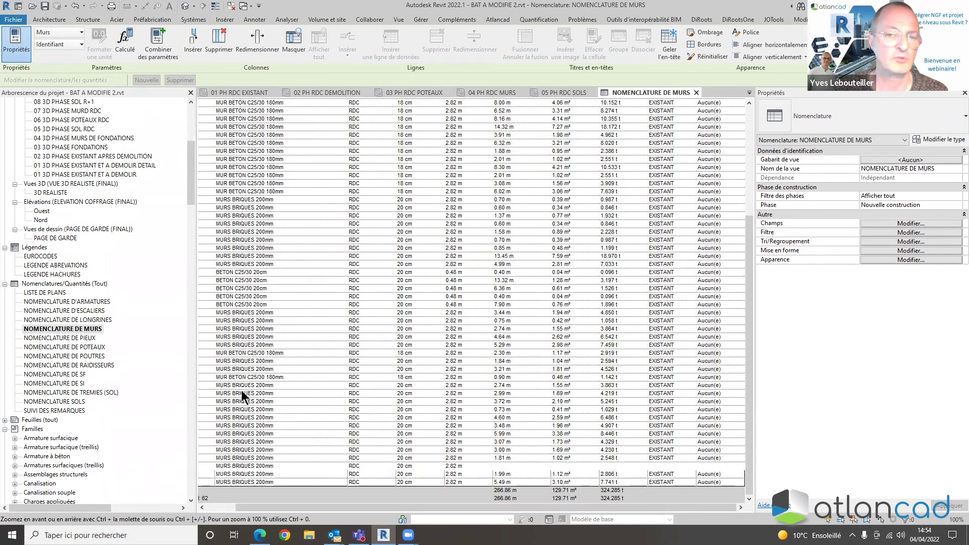
Locate a MURS BRIQUES 200mm wall from the schedule in the model, cycling to the view 01 3D PHASE EXISTANT ET A DEMOLIR
left_click(242, 393)
left_click(891, 43)
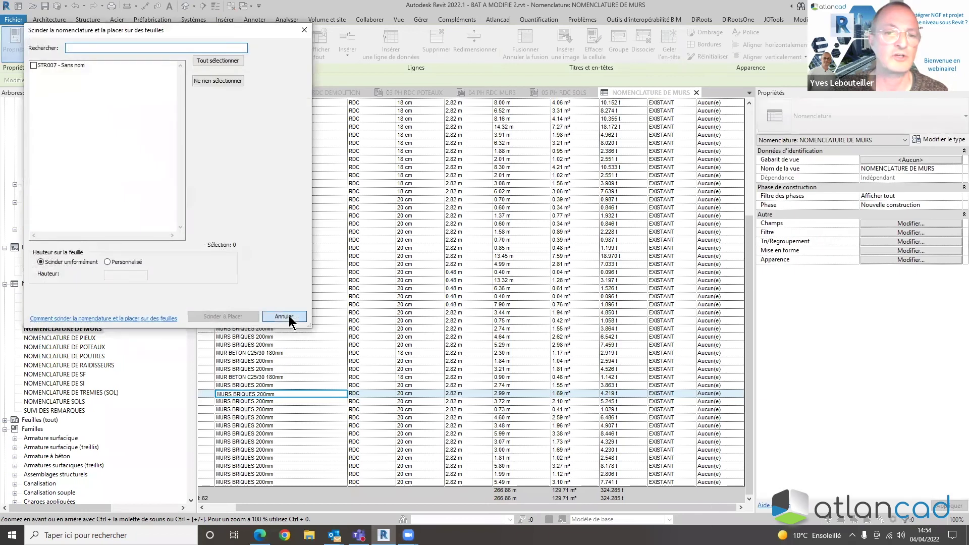
left_click(284, 316)
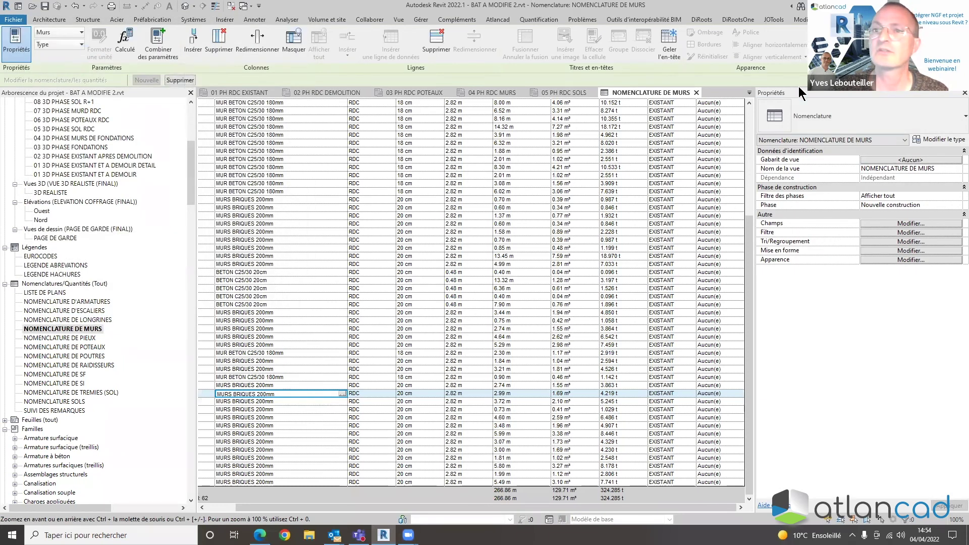
left_click(696, 93)
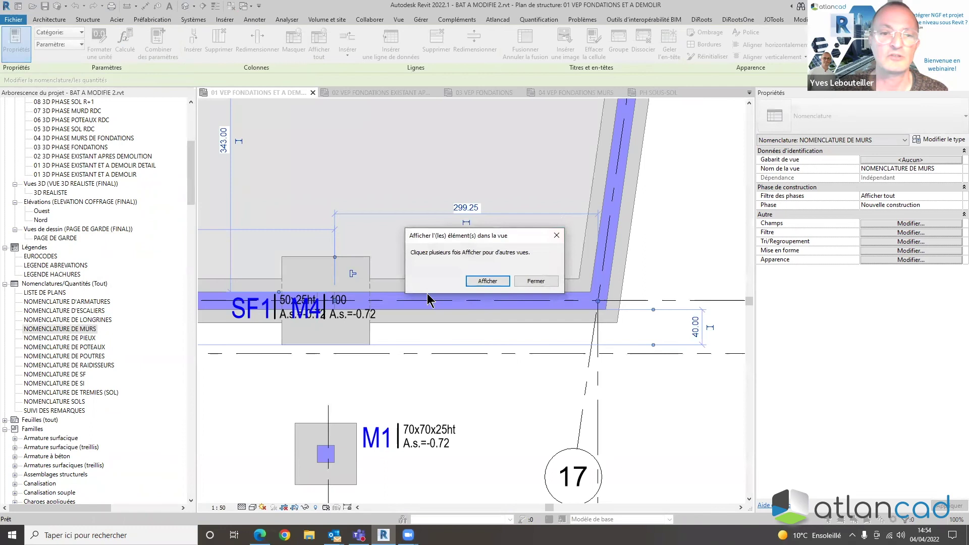
left_click(490, 282)
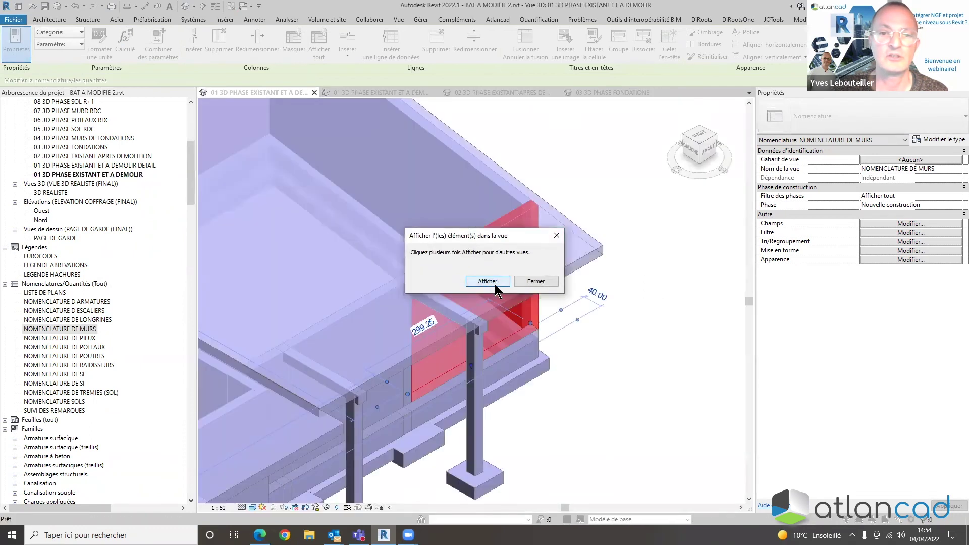
left_click(654, 290)
In the 3D view, select two existing brick walls in turn and check their creation and demolition phases
scroll(648, 304, "down", 7)
middle_click_drag(589, 332, 596, 324)
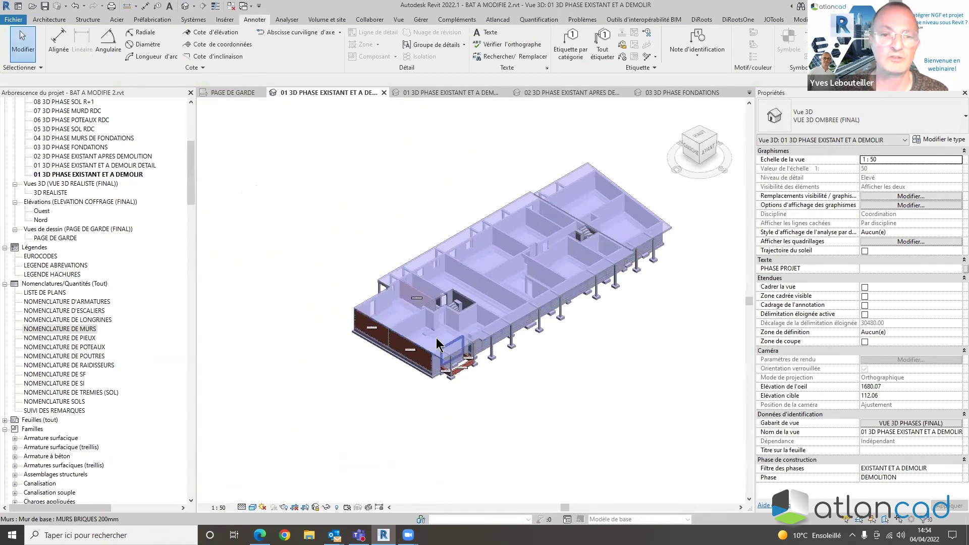
scroll(453, 419, "up", 8)
left_click(453, 418)
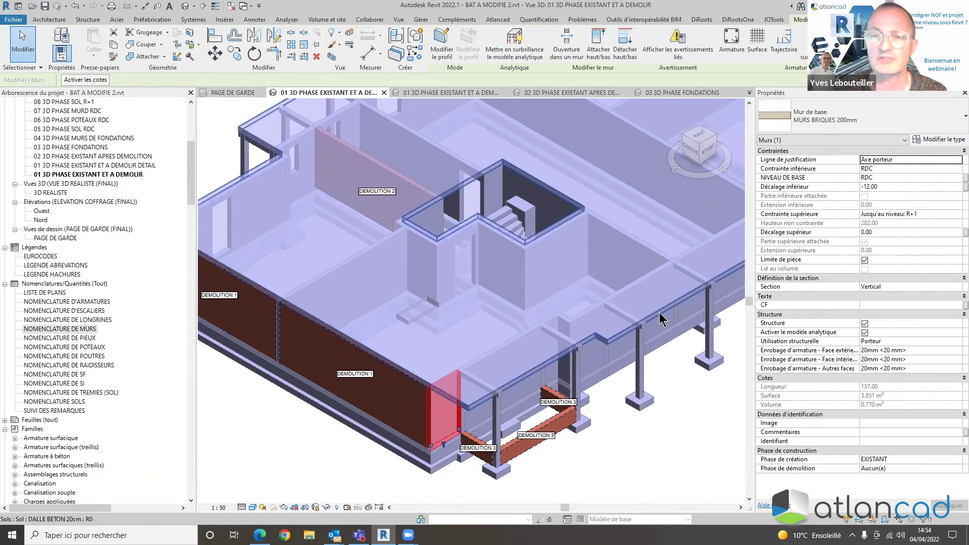
left_click(693, 305)
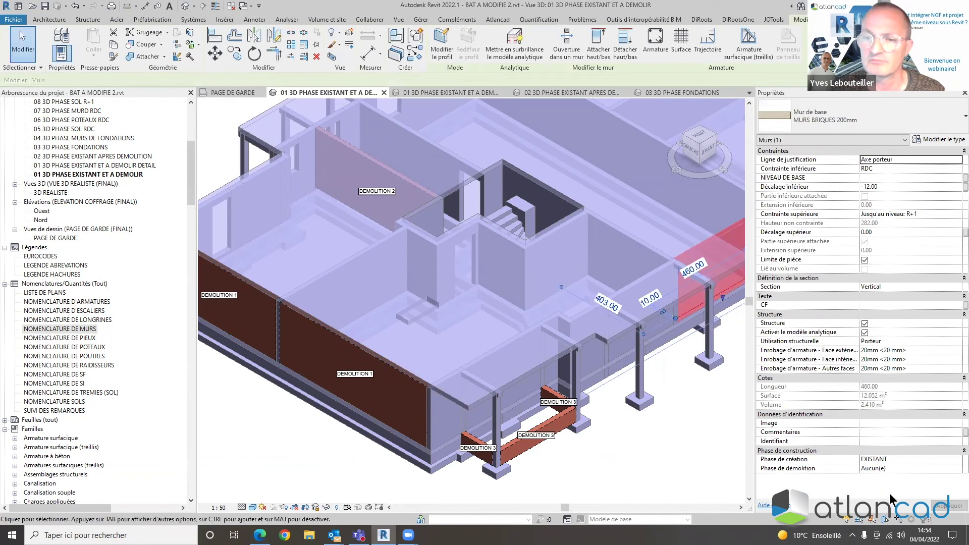
Reopen NOMENCLATURE DE MURS and review the creation and demolition phases listed for its walls
left_click(51, 329)
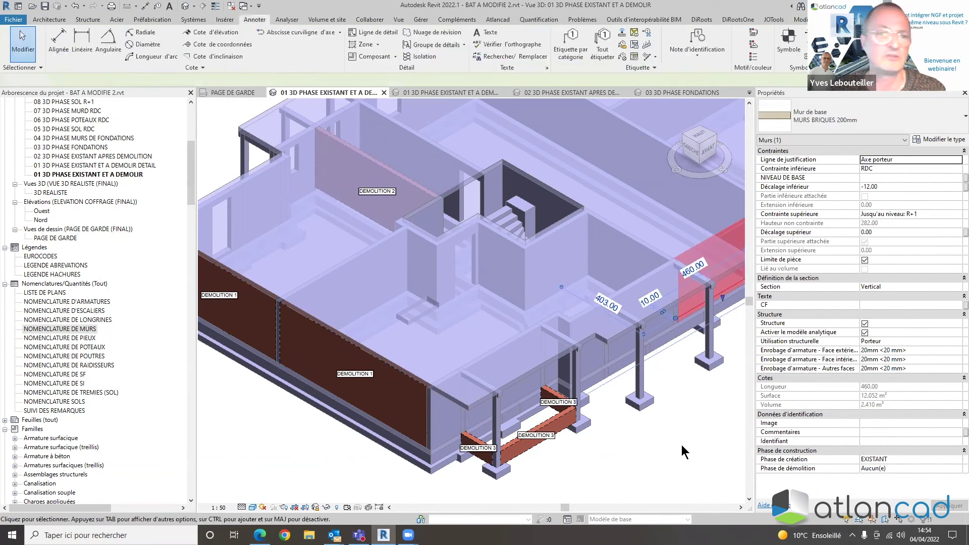
double_click(50, 331)
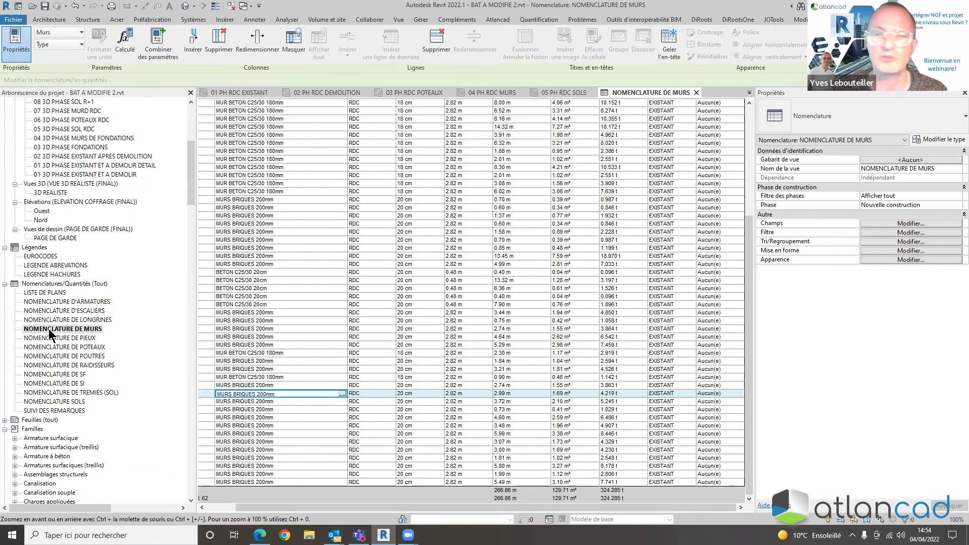
scroll(475, 356, "up", 6)
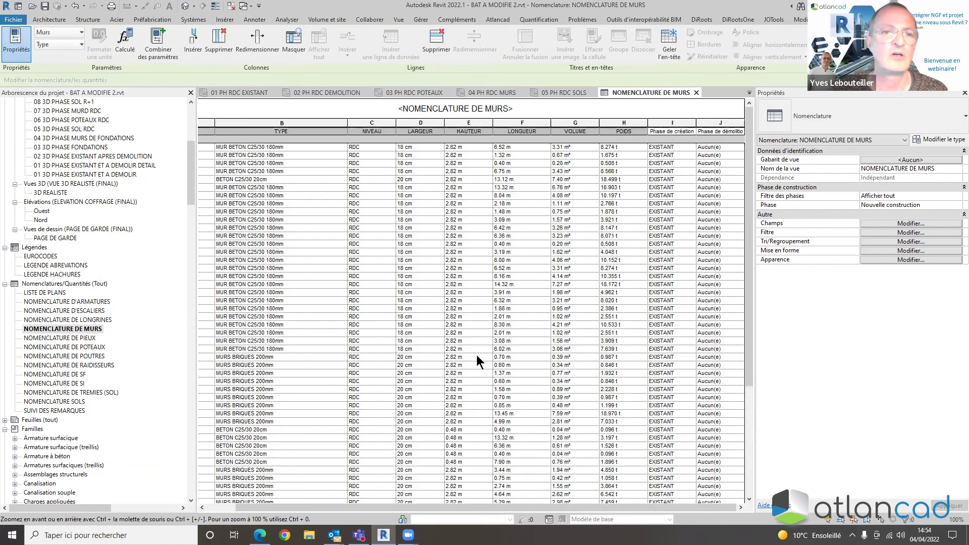
scroll(454, 429, "down", 5)
left_click_drag(424, 507, 339, 510)
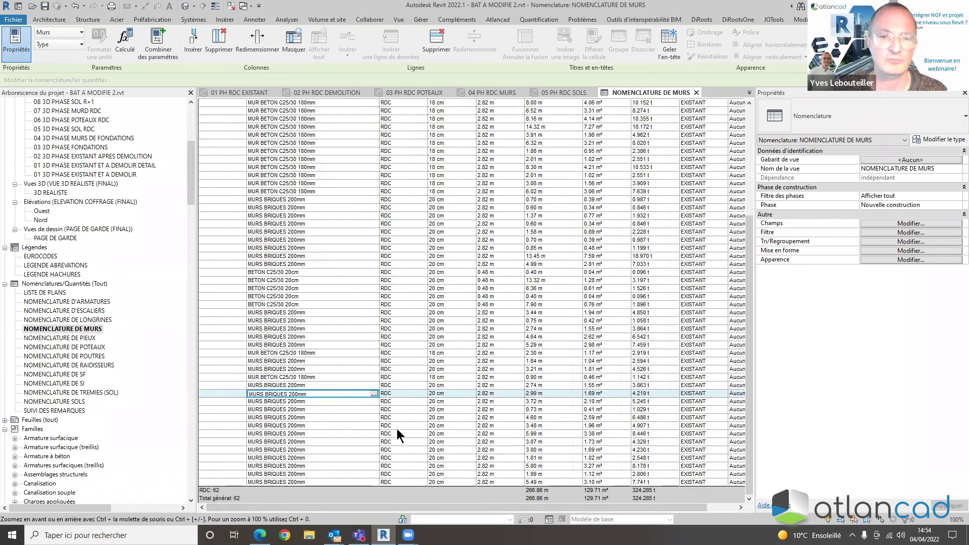
scroll(432, 420, "up", 5)
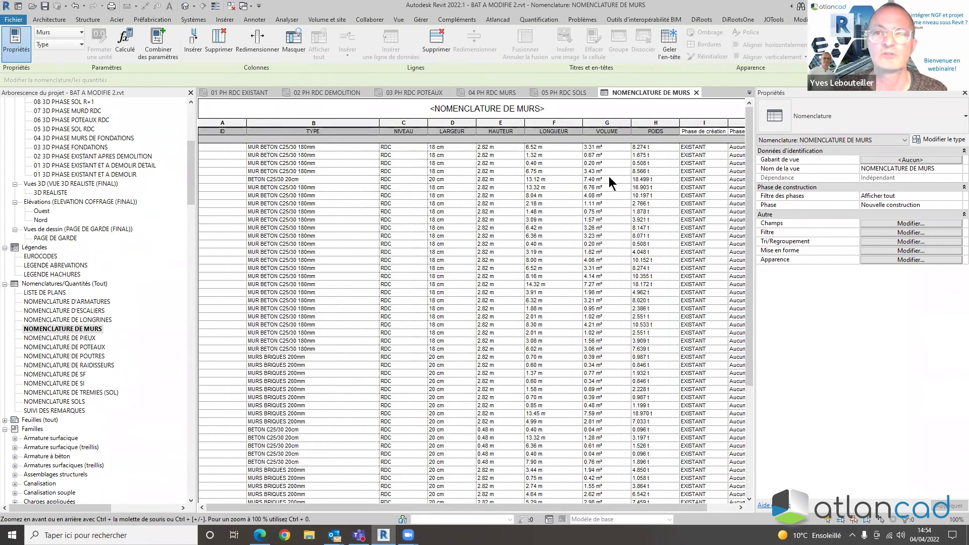
Check the wall schedule's filter criteria without changing them and close the schedule
left_click(904, 233)
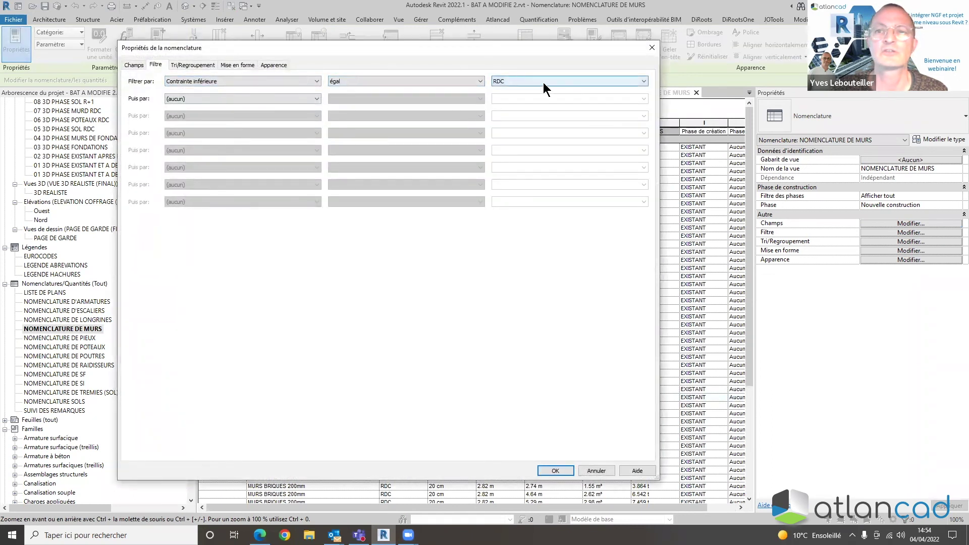
left_click(651, 47)
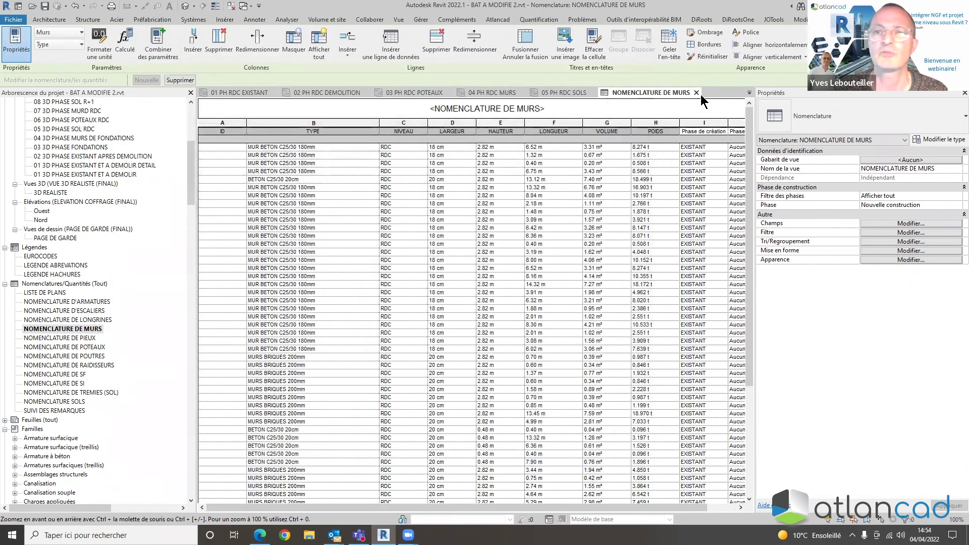
left_click(696, 93)
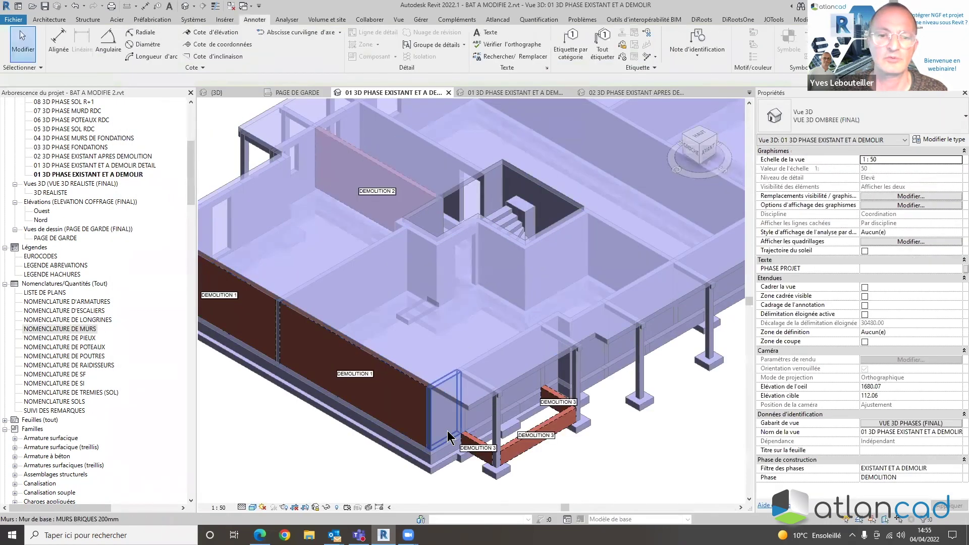
Check the construction phases of the short brick wall at the building corner beside the DEMOLITION 1 wall
left_click(448, 432)
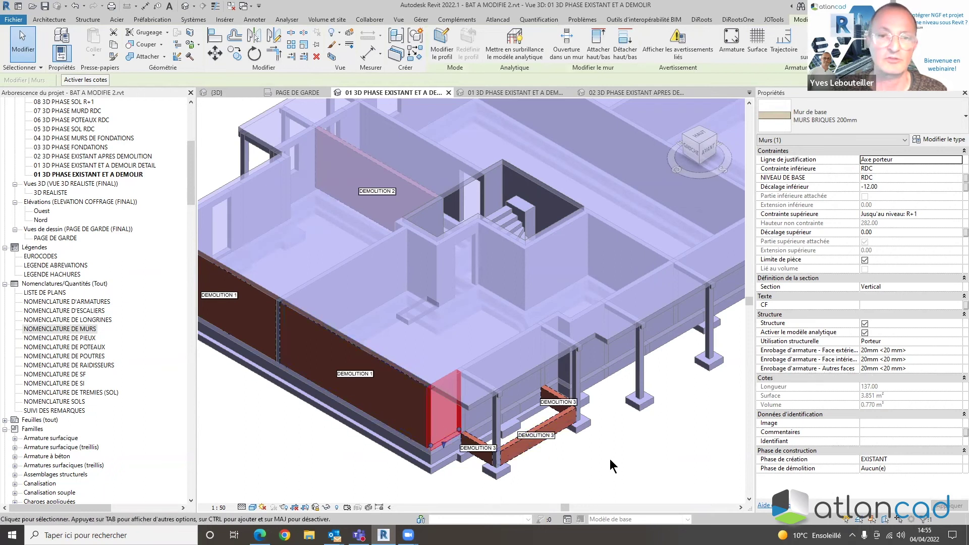
scroll(625, 458, "down", 3)
left_click(657, 467)
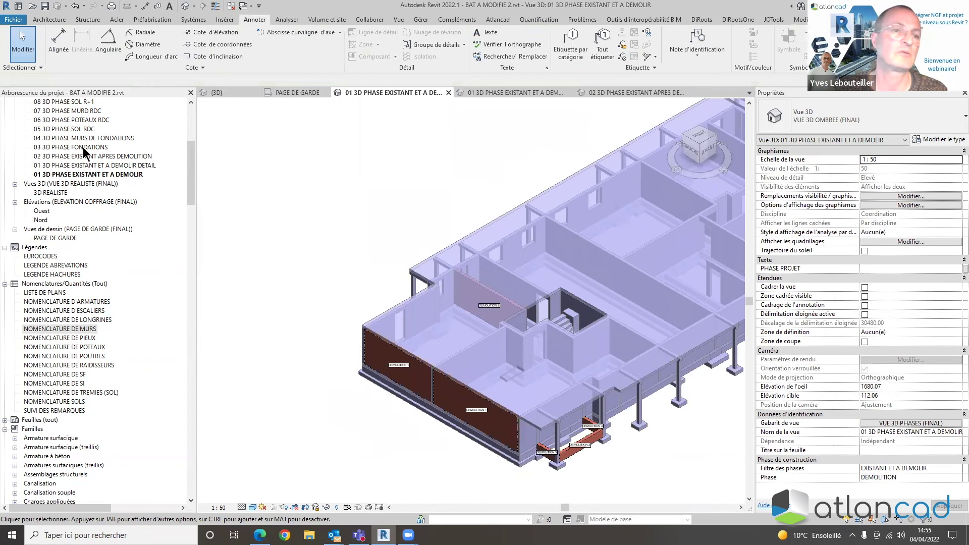
View 3D phases 05 SOL RDC, 06 POTEAUX RDC and 07 MURD RDC, and check a new brick wall's creation phase
left_click(81, 129)
double_click(80, 129)
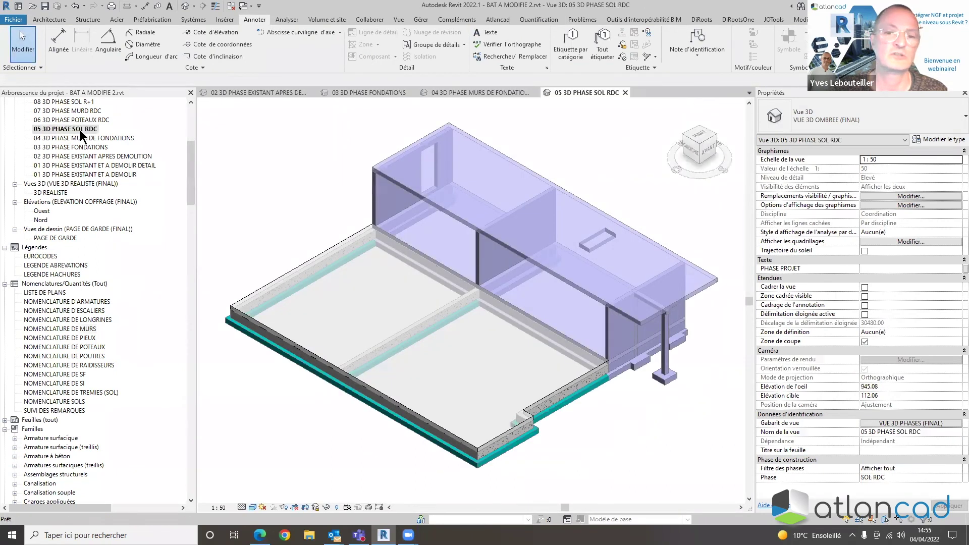
left_click(83, 120)
double_click(83, 120)
double_click(82, 110)
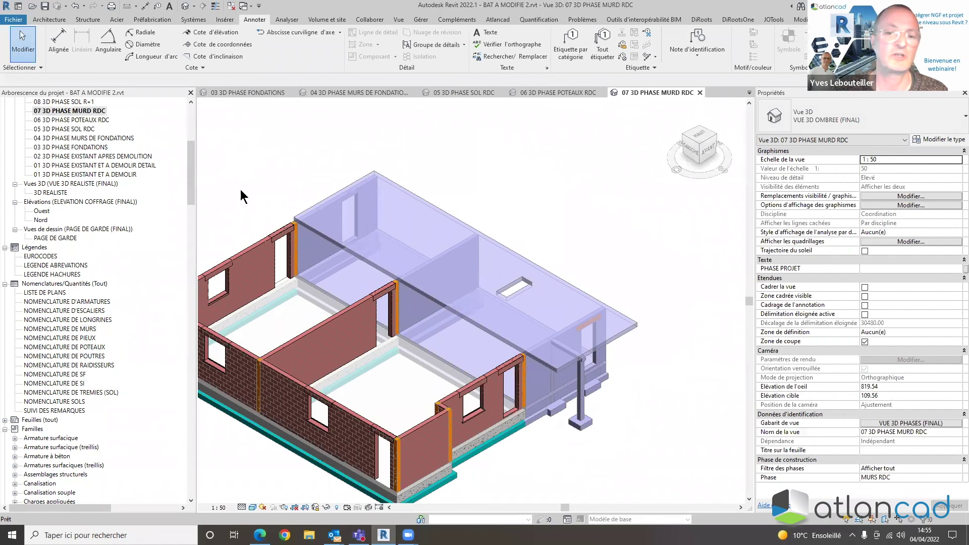
left_click(428, 434)
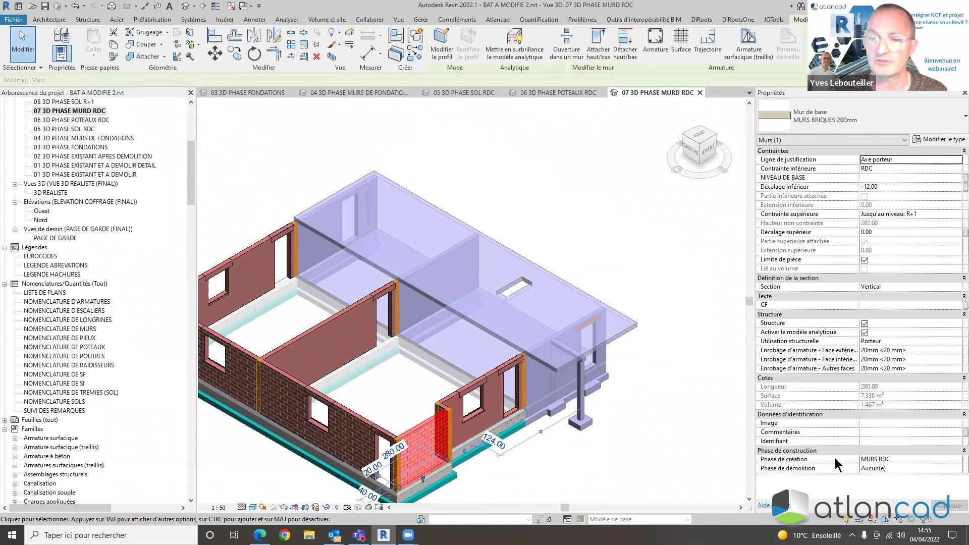
left_click(645, 460)
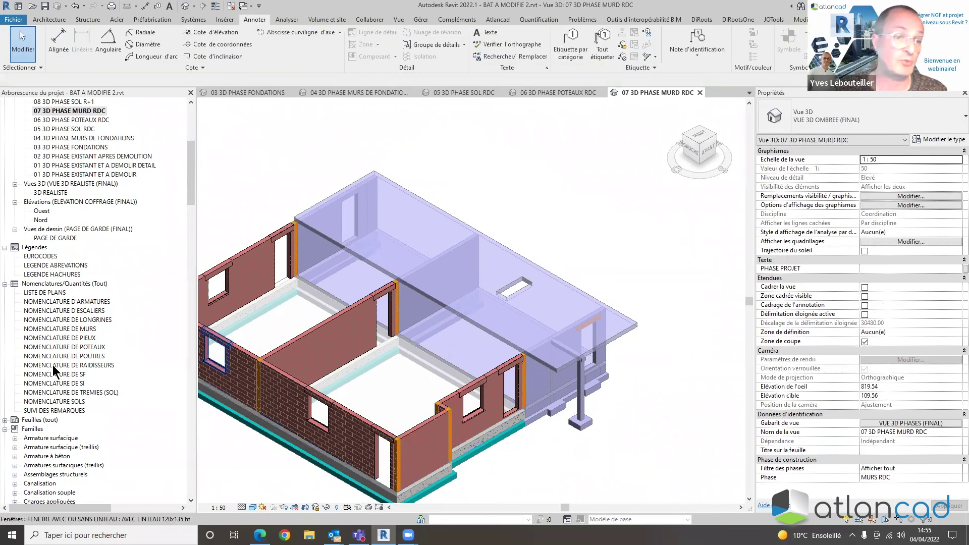
Set the phase of the NOMENCLATURE DE MURS schedule to MURS RDC and review the listed walls
left_click(83, 330)
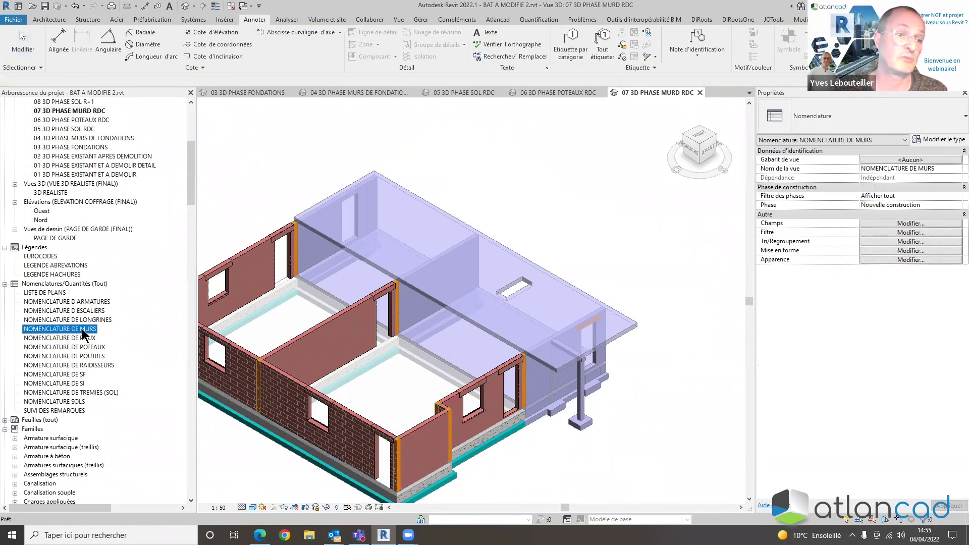
double_click(83, 333)
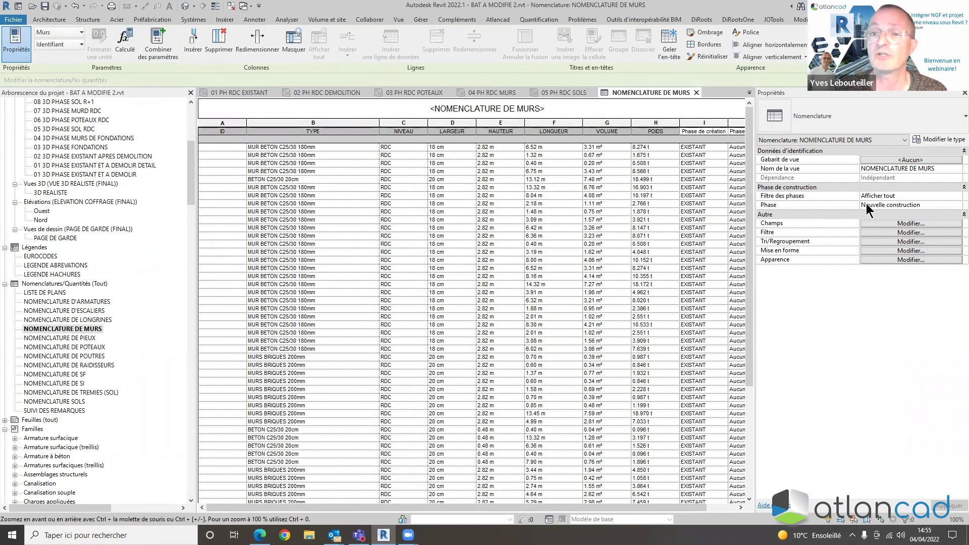
left_click(953, 204)
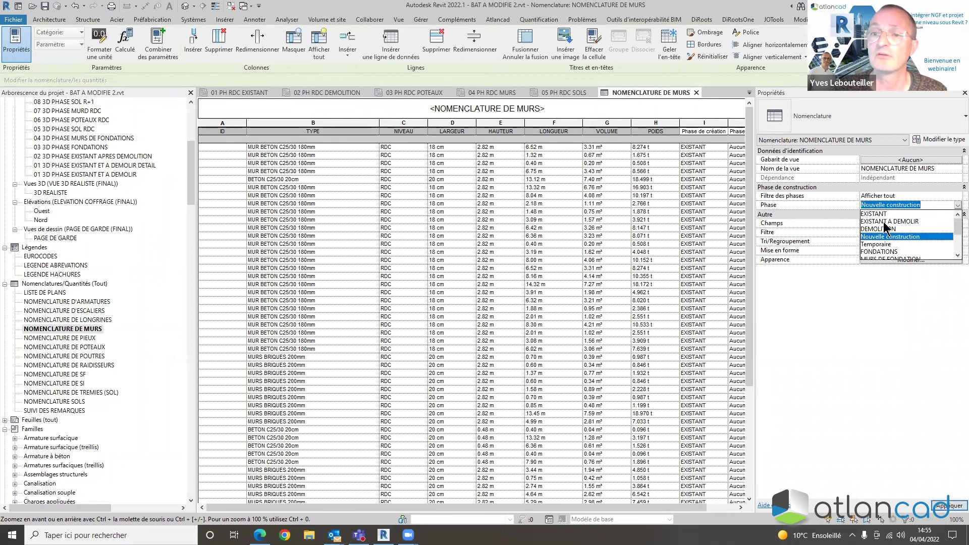
scroll(893, 248, "down", 3)
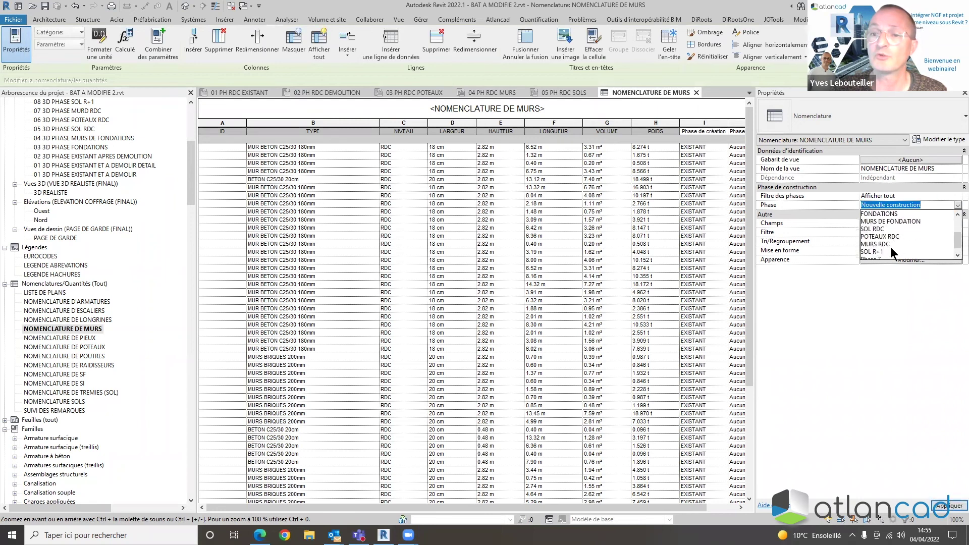
left_click(880, 248)
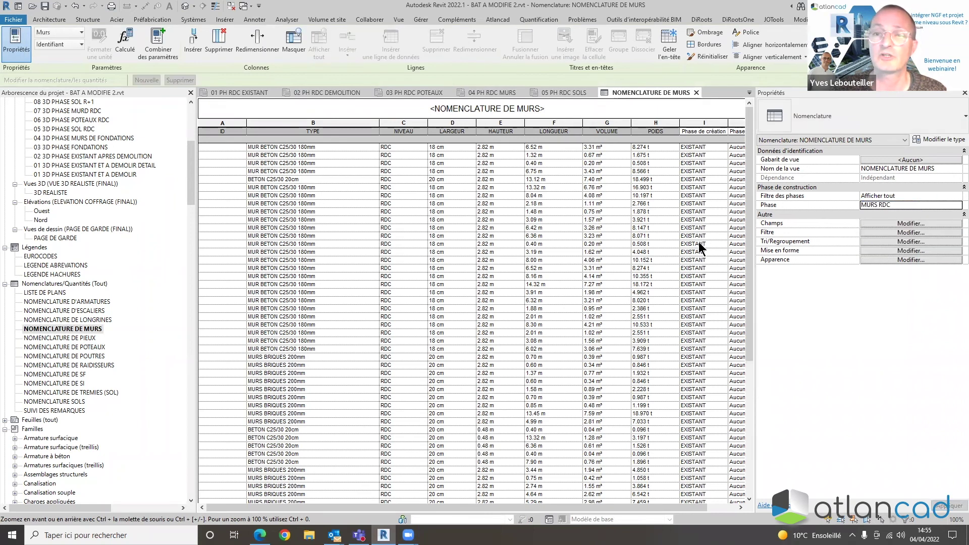
left_click_drag(749, 233, 750, 380)
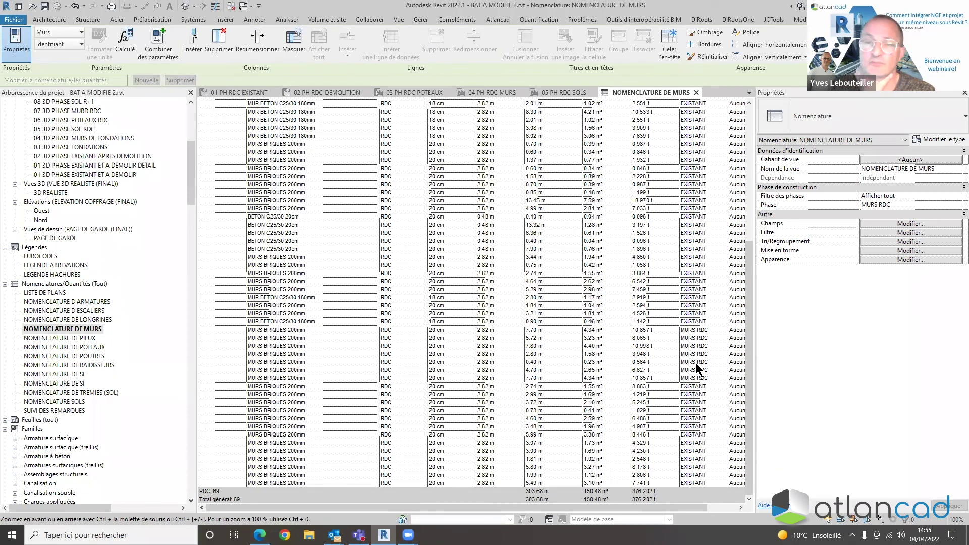
Filter the wall schedule additionally by Phase de création égal MURS RDC and narrow its TYPE column
left_click(894, 223)
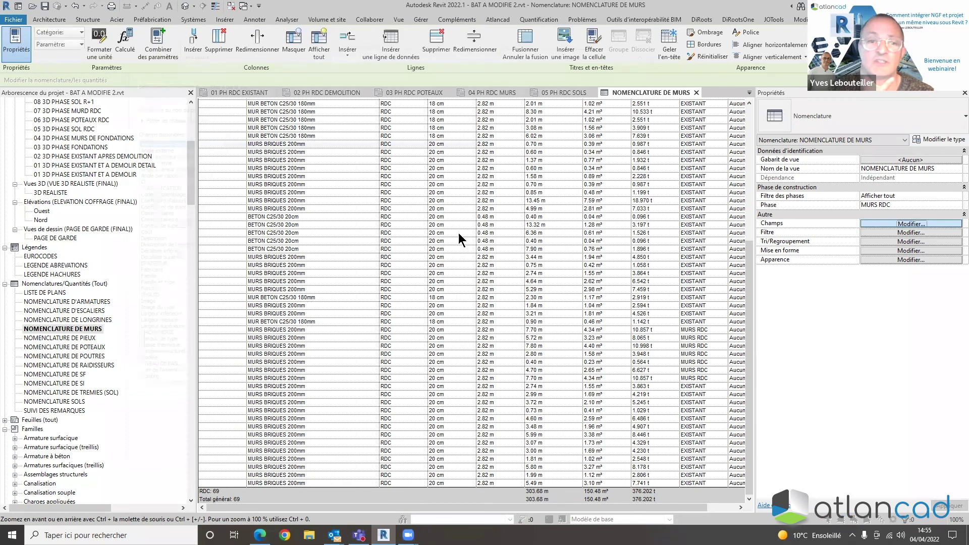
left_click(652, 48)
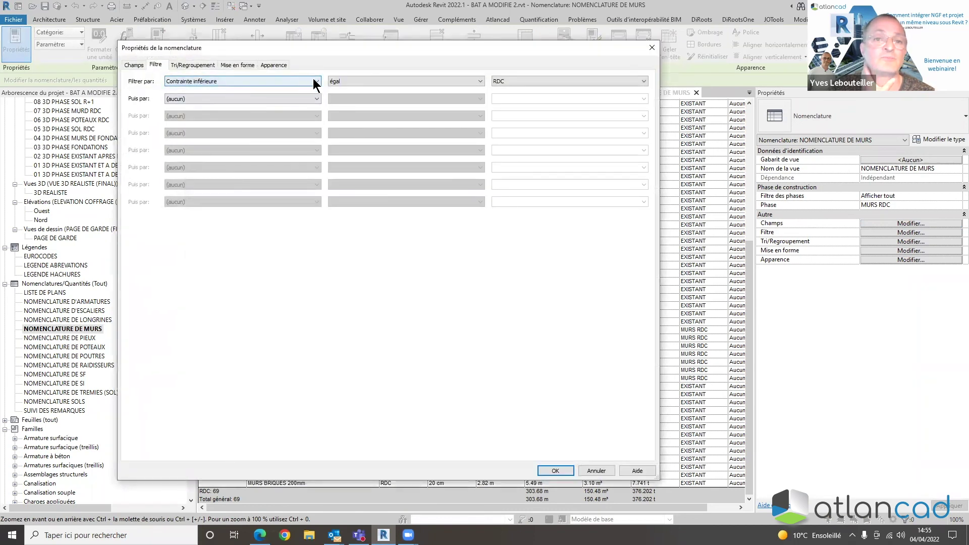
left_click(314, 98)
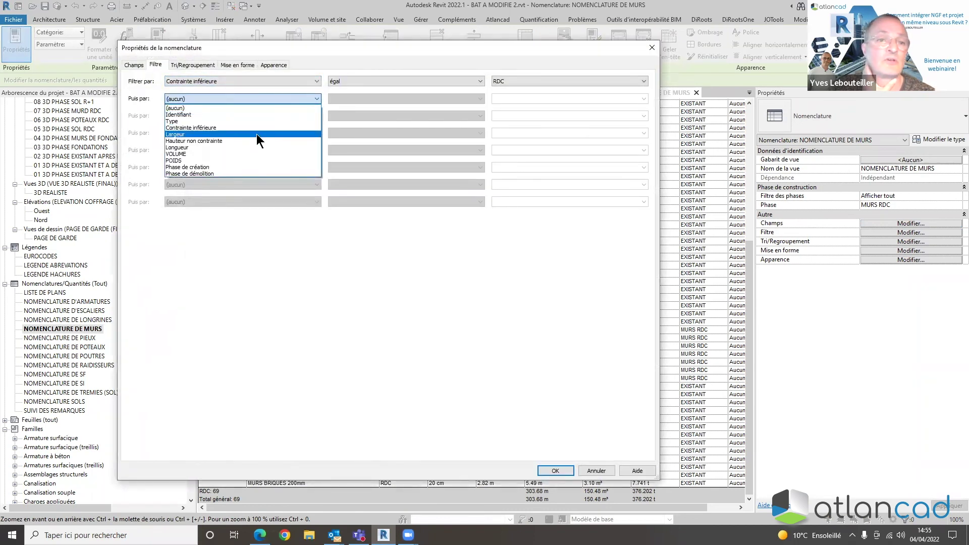
left_click(238, 167)
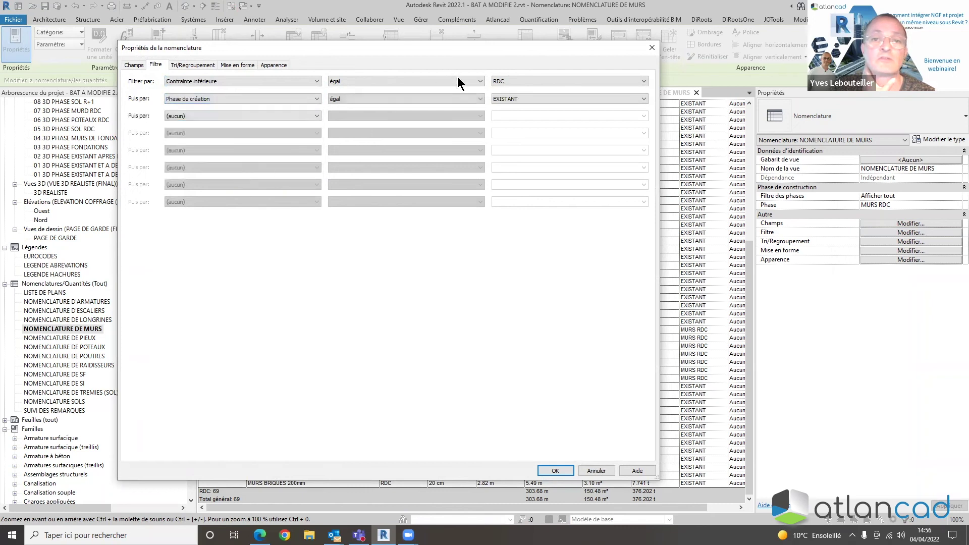
left_click(644, 98)
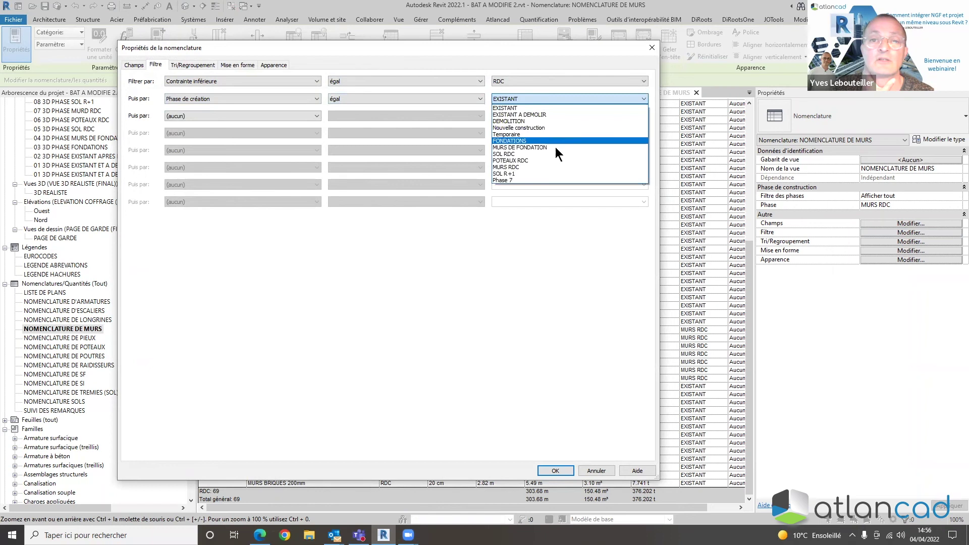
left_click(547, 166)
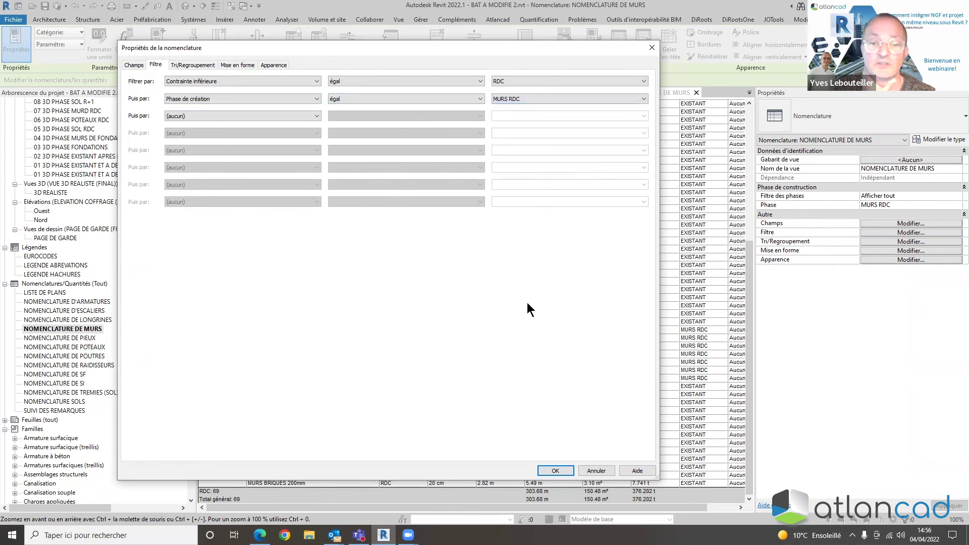
left_click(554, 469)
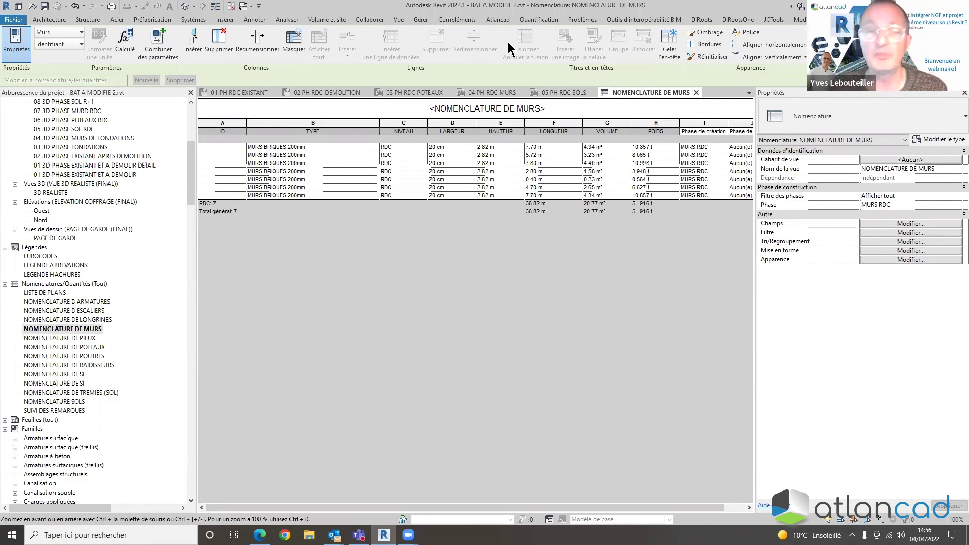
left_click_drag(379, 122, 323, 121)
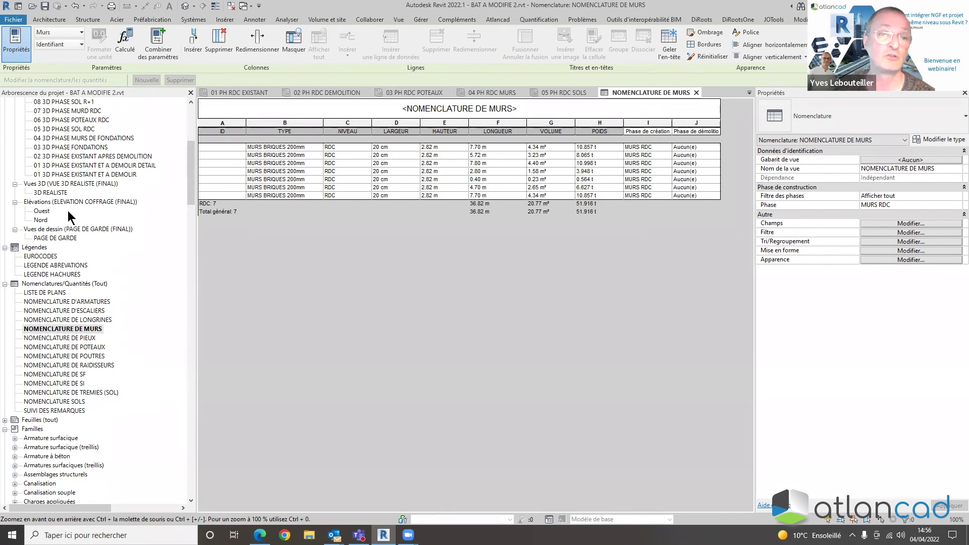
Open the OMBREE 3D view and check the construction phases of the floor opening near the stairwell
scroll(68, 211, "up", 4)
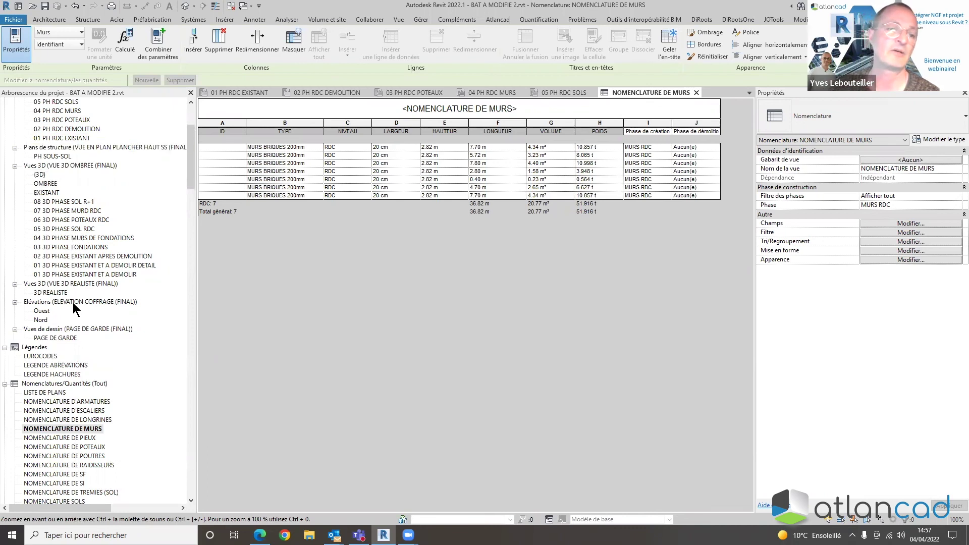
scroll(53, 295, "up", 1)
scroll(52, 295, "up", 3)
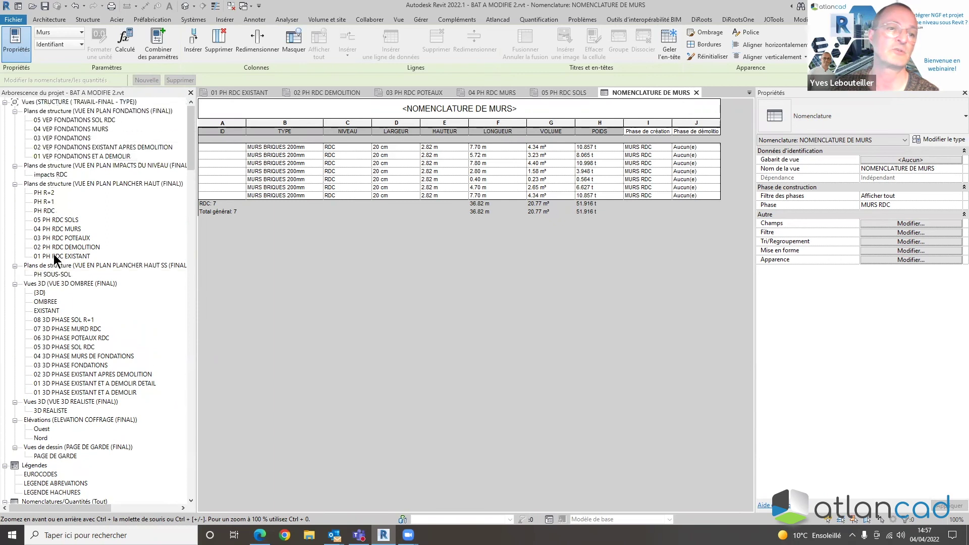
double_click(46, 301)
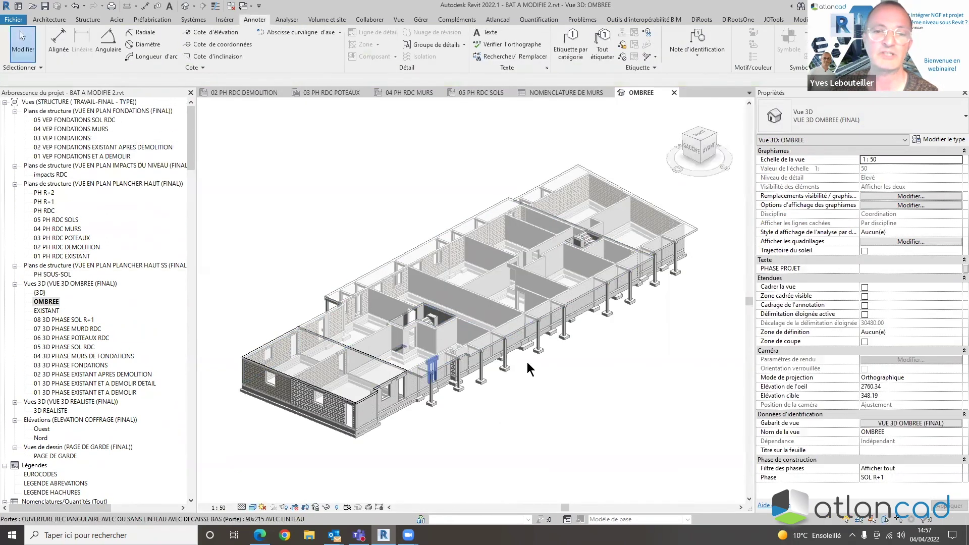
middle_click_drag(583, 335, 623, 322)
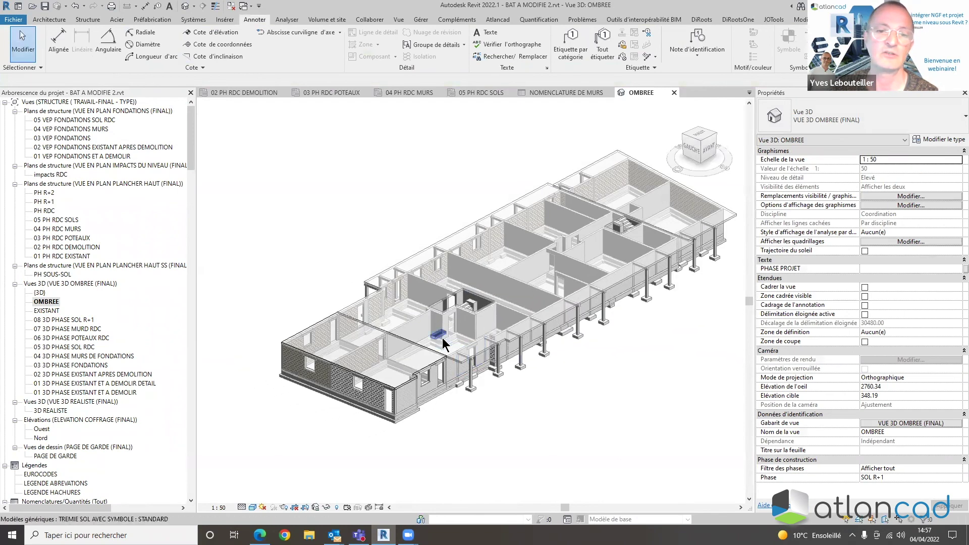
scroll(443, 345, "up", 5)
left_click(431, 333)
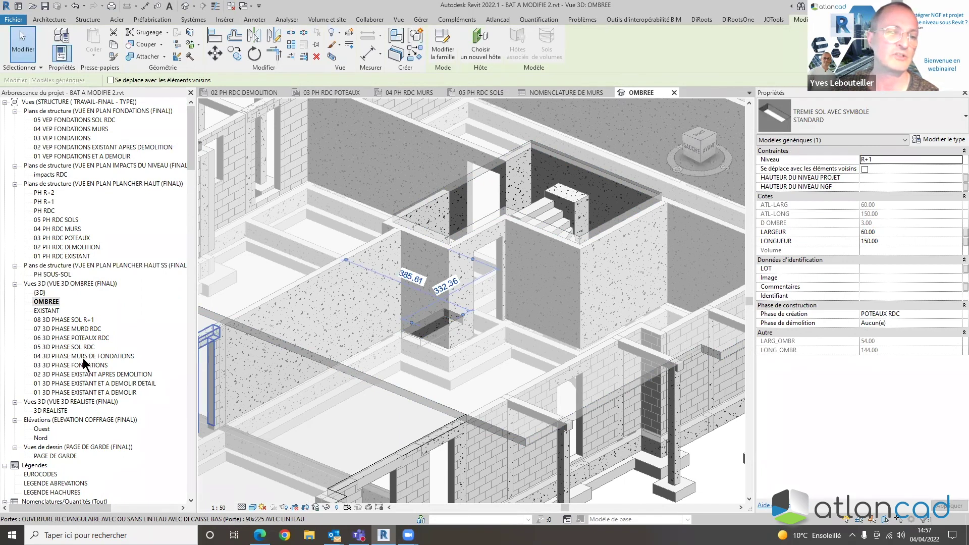
Open the 05 3D PHASE SOL RDC view and examine the selected floor opening up close
double_click(82, 347)
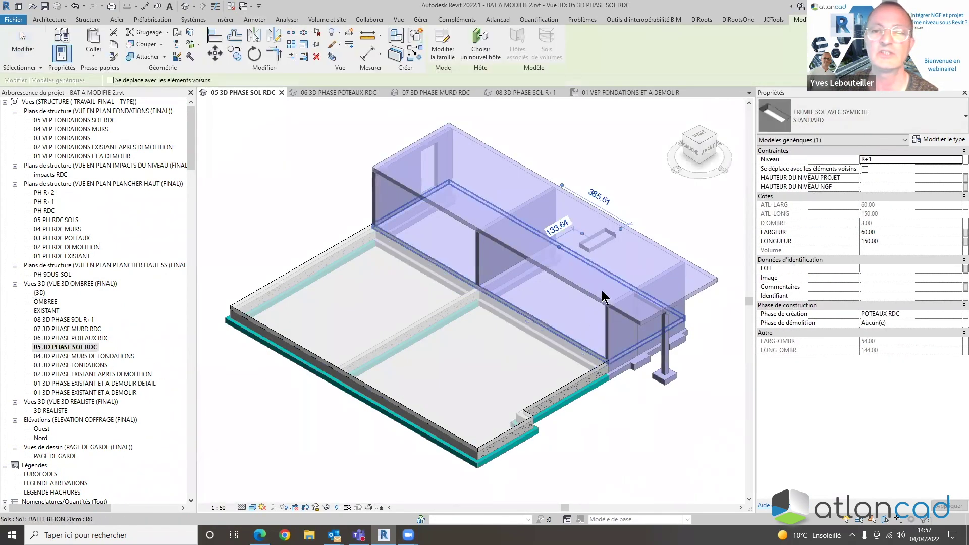
scroll(601, 241, "up", 5)
scroll(602, 242, "up", 3)
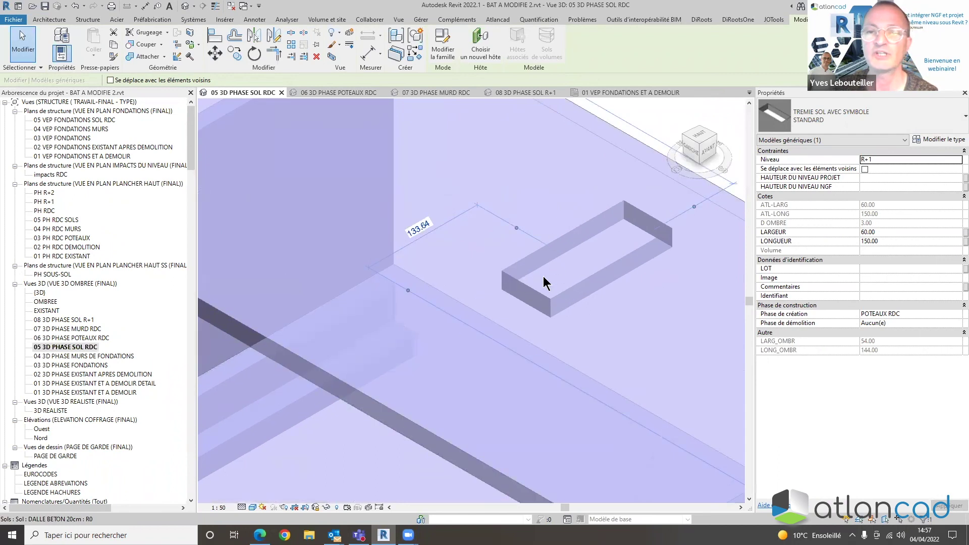
Check the properties and construction phases of the concrete roof slab containing the floor opening in the 05 3D PHASE SOL RDC view
scroll(543, 279, "down", 5)
key("Escape")
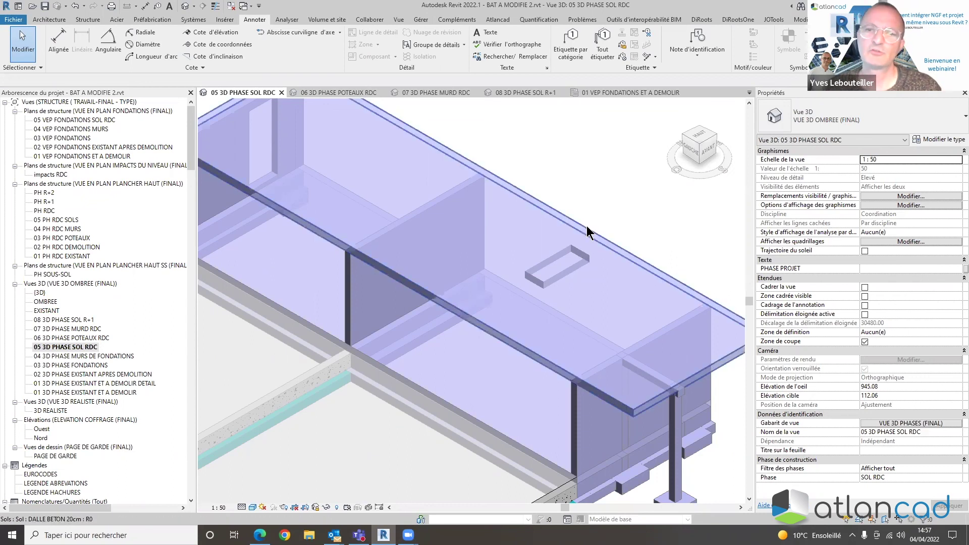
left_click(586, 229)
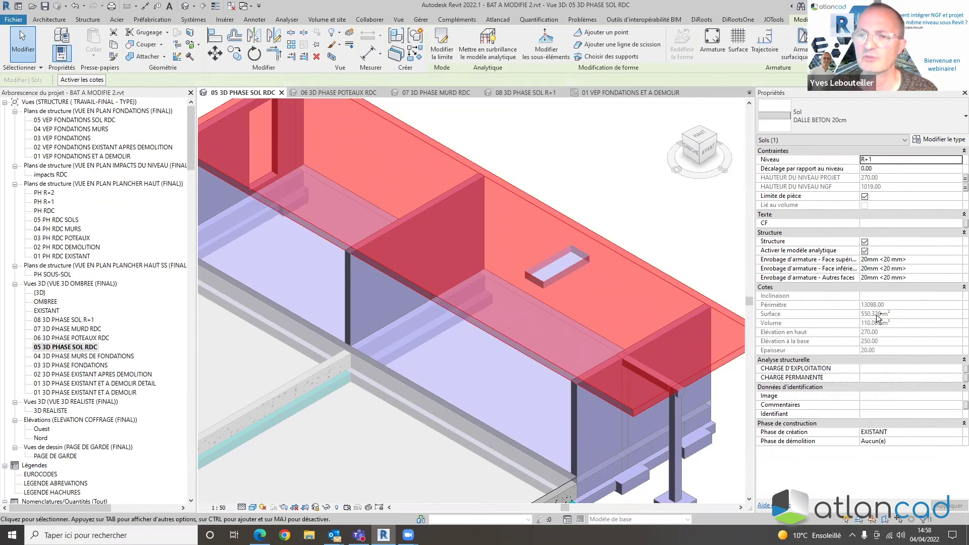
left_click(688, 228)
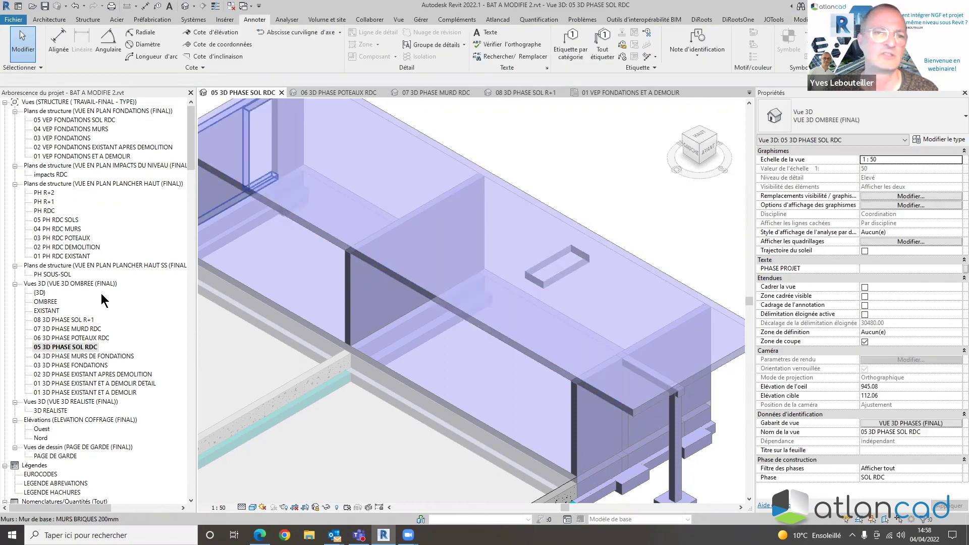
Compare the 06 3D PHASE POTEAUX RDC and 07 3D PHASE MURD RDC views, inspecting the upper slab's properties in the latter
double_click(84, 337)
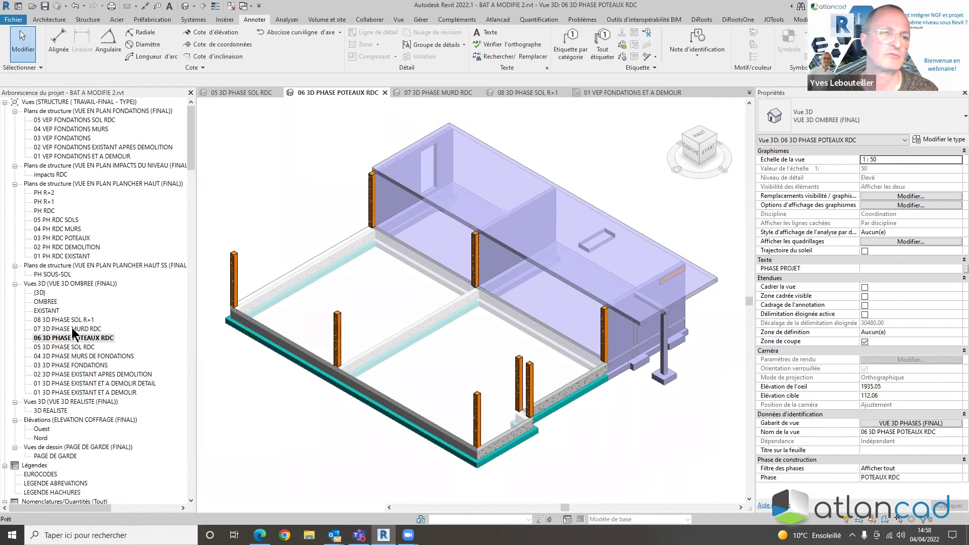
double_click(71, 328)
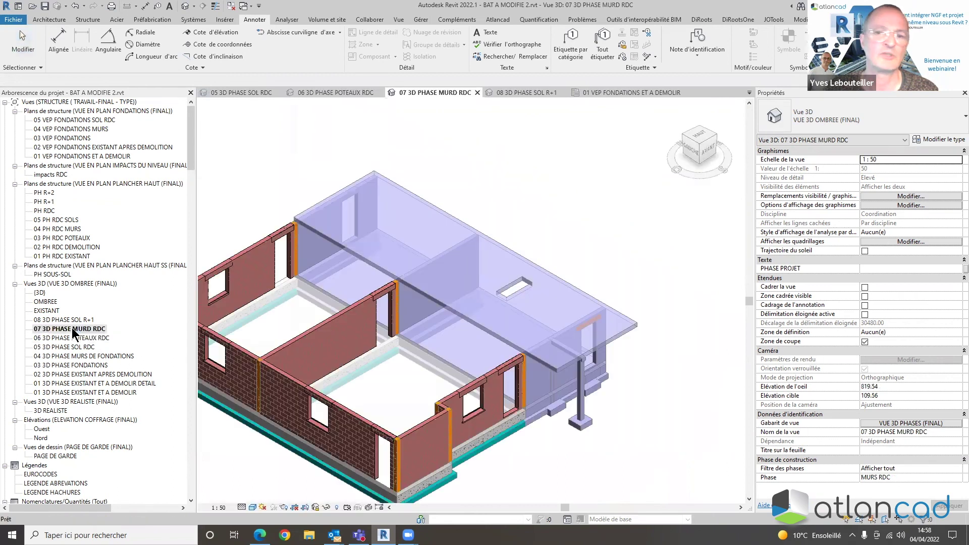
left_click(572, 292)
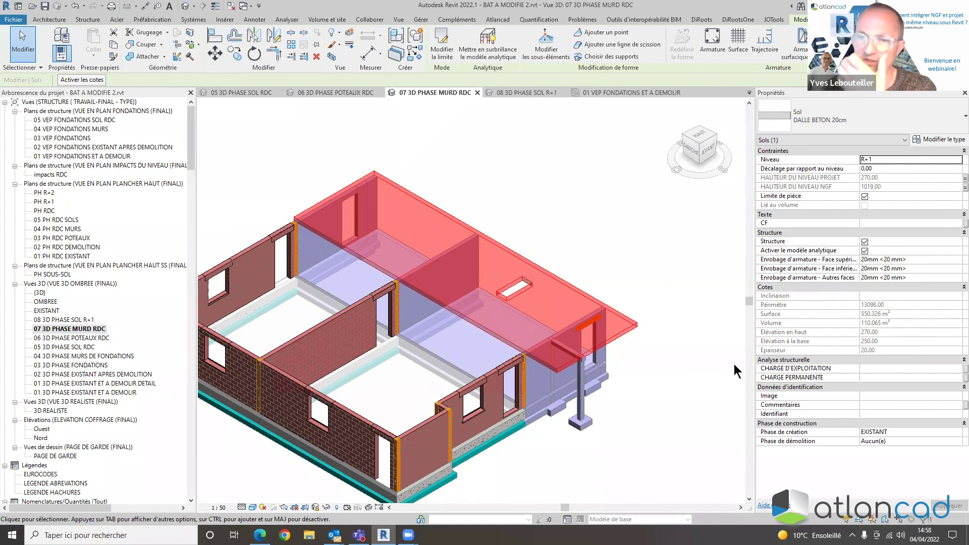
key("Escape")
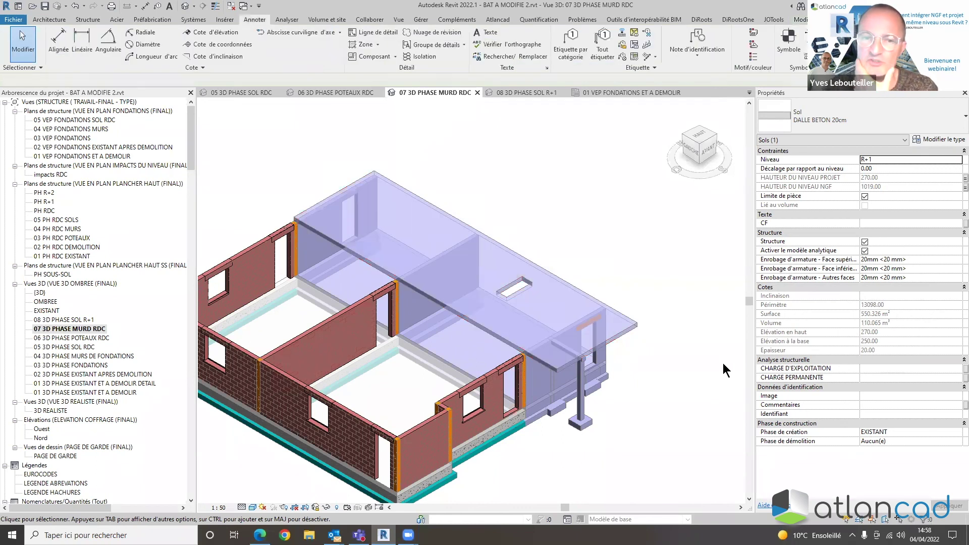